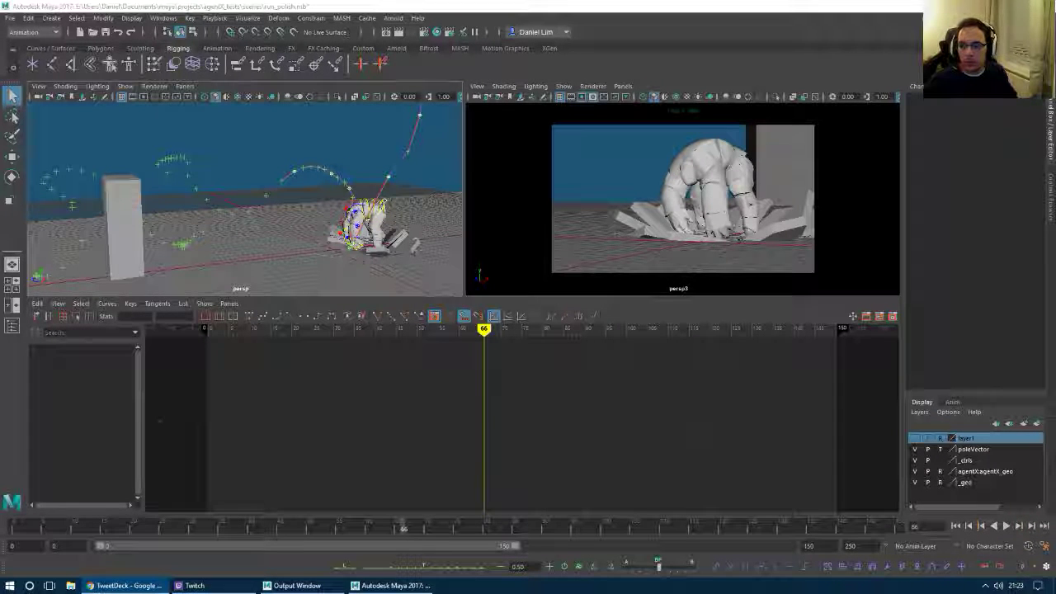
pyautogui.hotkey('ctrl', 't')
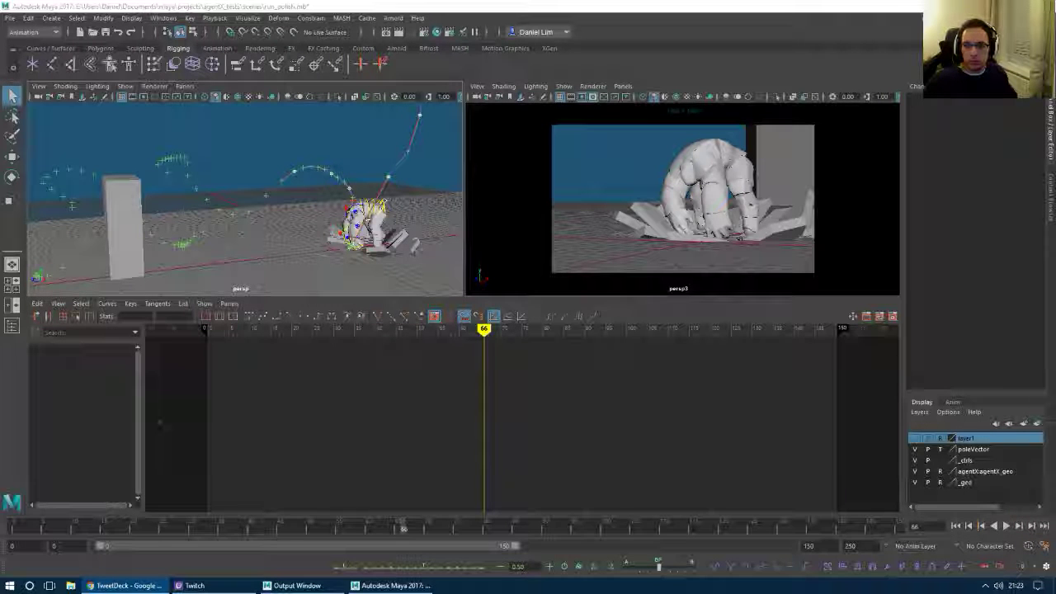
pyautogui.hotkey('ctrl', 't')
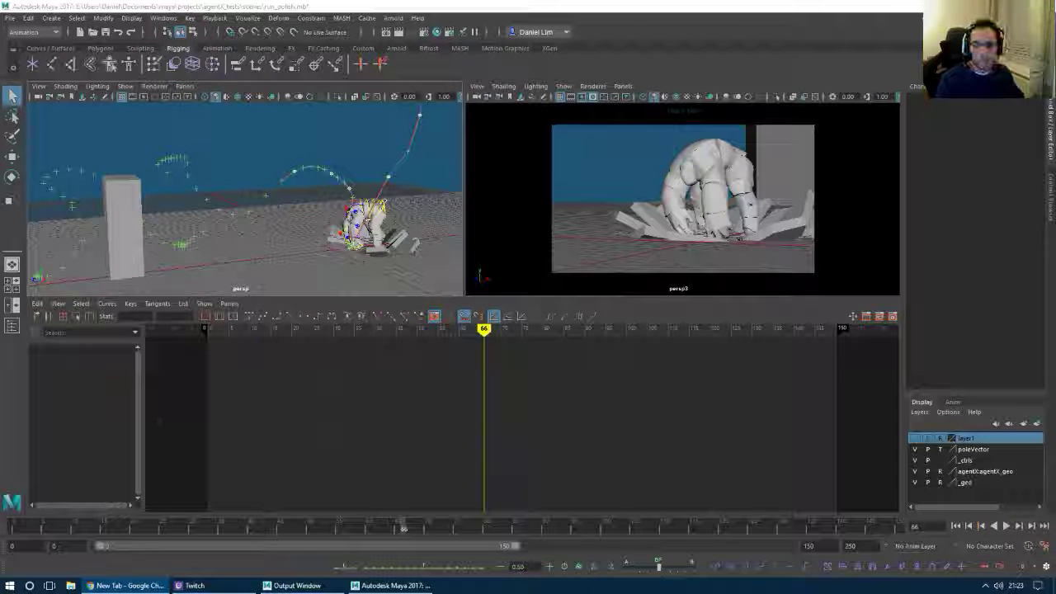
pyautogui.press('Return')
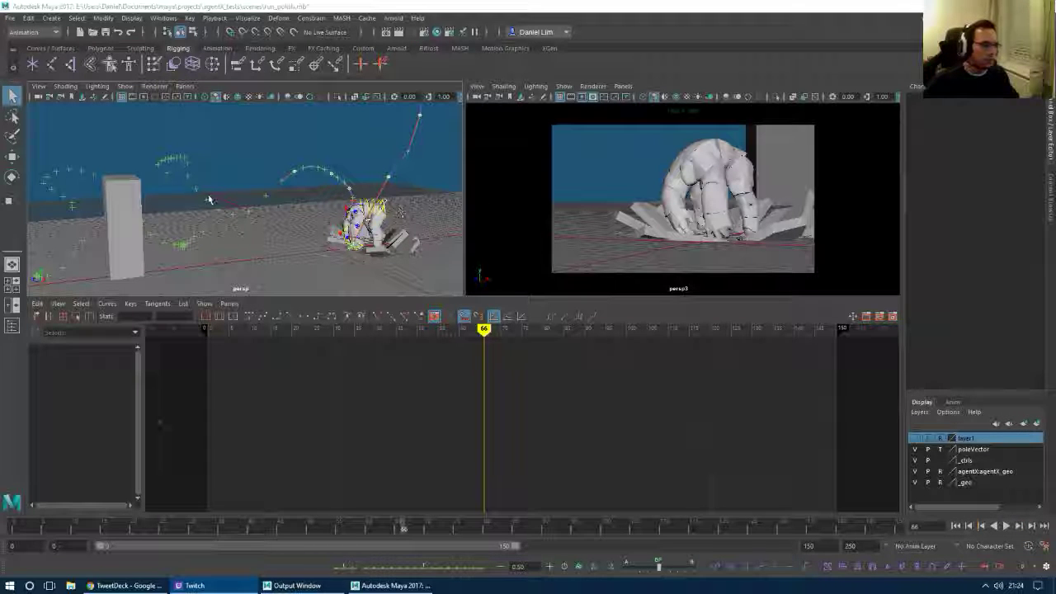
# Bring Maya into focus and maximize the persp3 camera view to fill the viewport area.
pyautogui.click(653, 6)
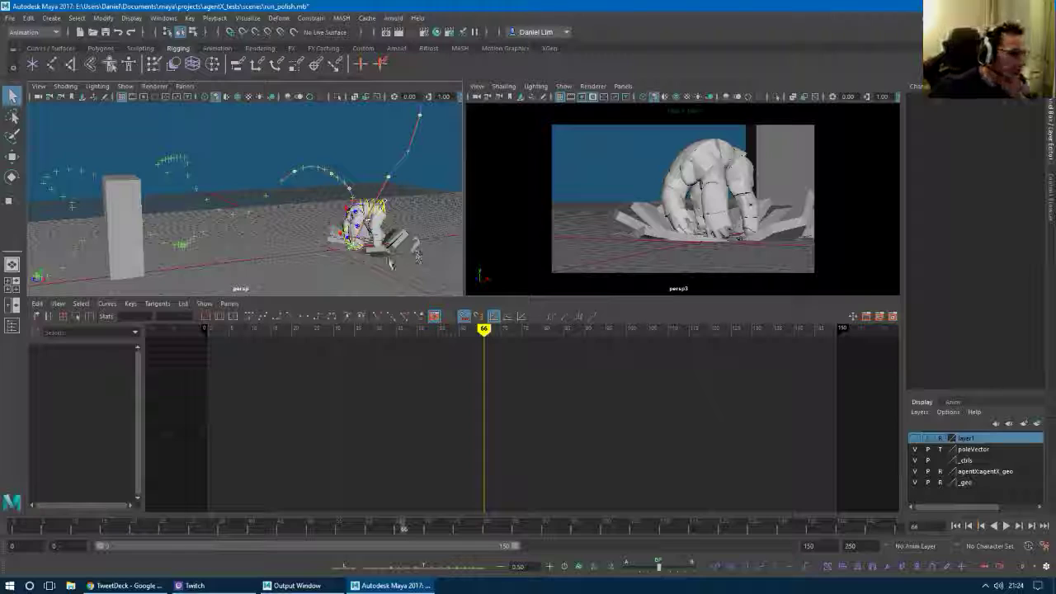
pyautogui.click(509, 175)
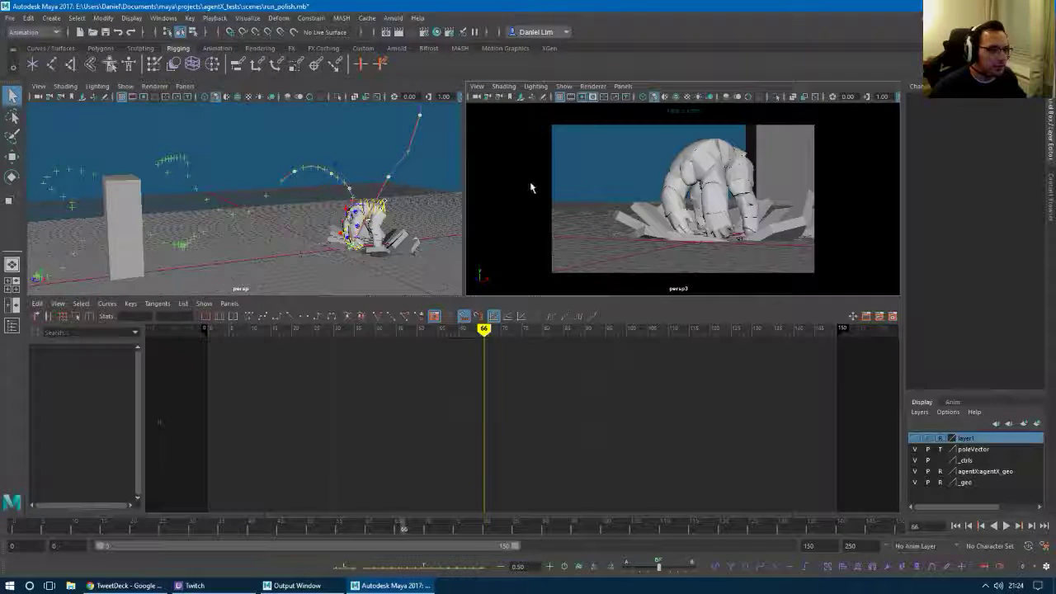
pyautogui.press('space')
pyautogui.press('space')
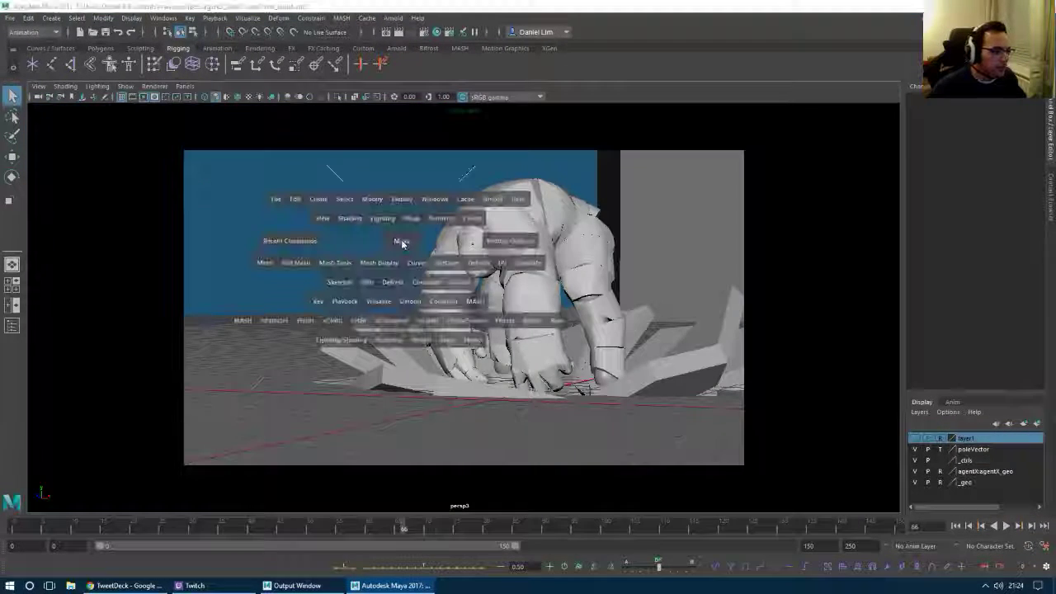
# Review the Playblast options and start a playblast of the animation from the persp3 camera.
pyautogui.click(429, 202)
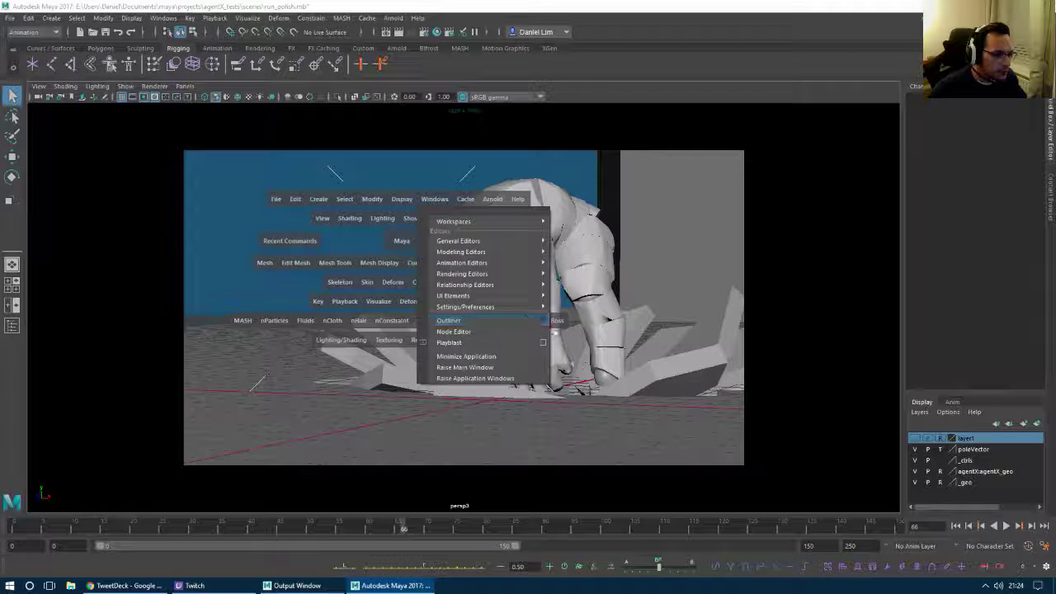
pyautogui.click(547, 340)
pyautogui.scroll(-4, 536, 318)
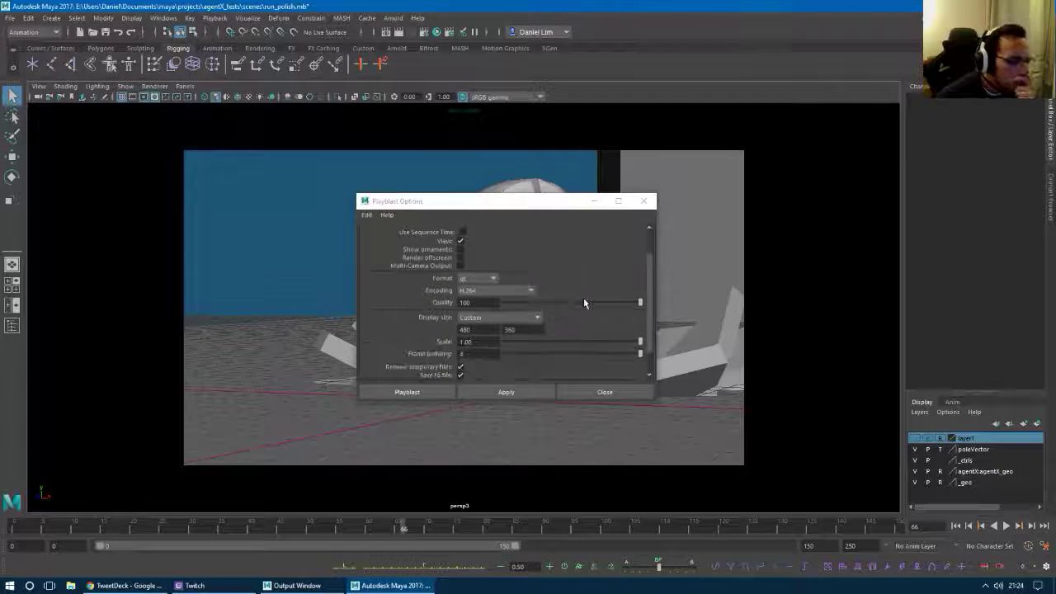
pyautogui.click(436, 394)
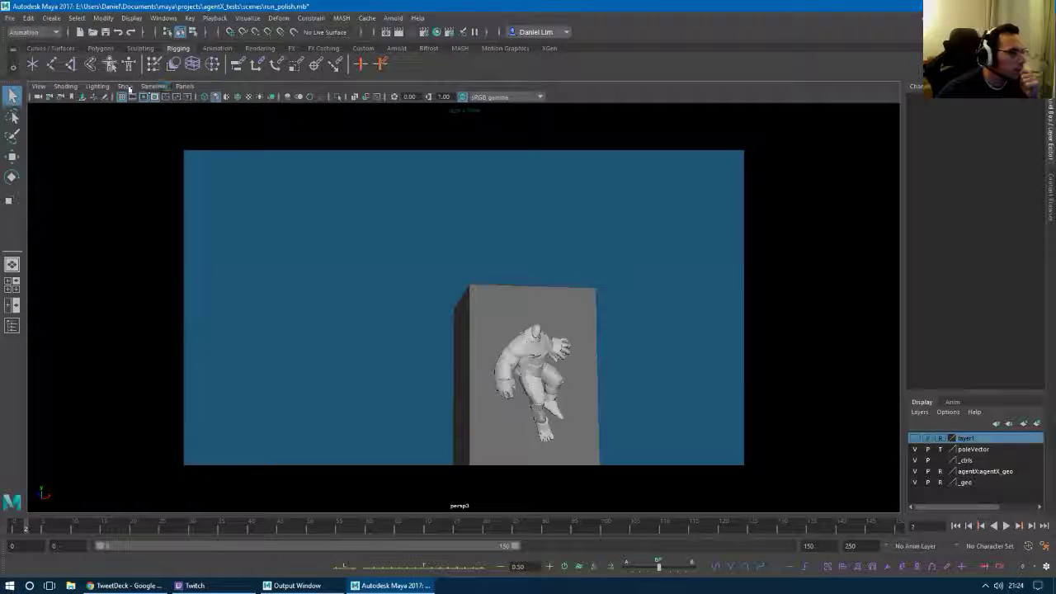
# Turn on the Current Frame heads-up display in the viewport.
pyautogui.click(124, 87)
pyautogui.click(133, 17)
pyautogui.moveTo(166, 57)
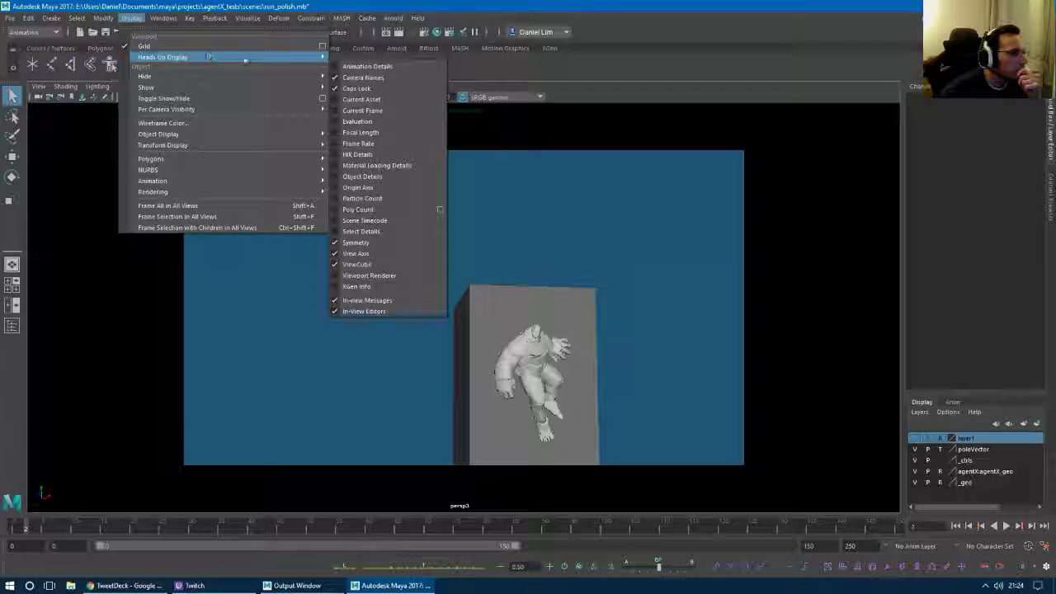
pyautogui.click(384, 110)
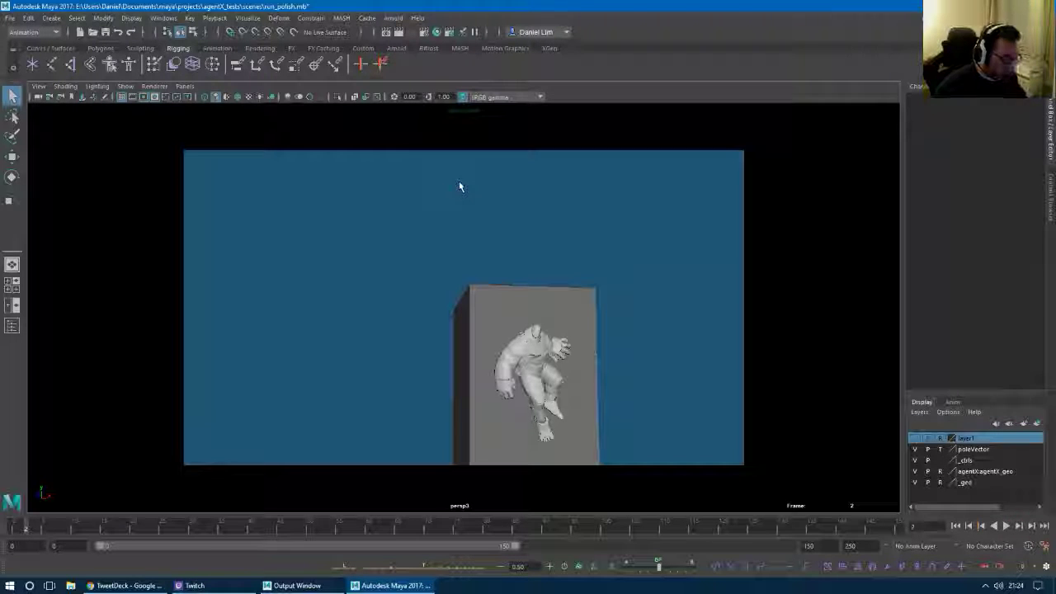
# Playblast the animation from the persp3 camera, overwriting the existing run_polish.mov movie, and run the playblast once more.
pyautogui.press('space')
pyautogui.moveTo(471, 159); pyautogui.dragTo(521, 303)
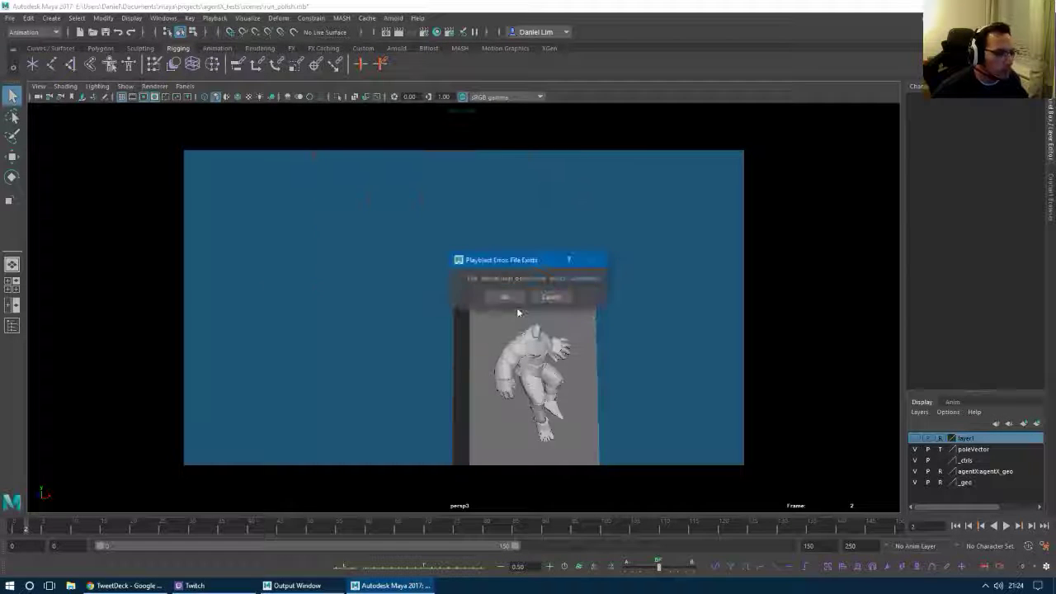
pyautogui.click(505, 297)
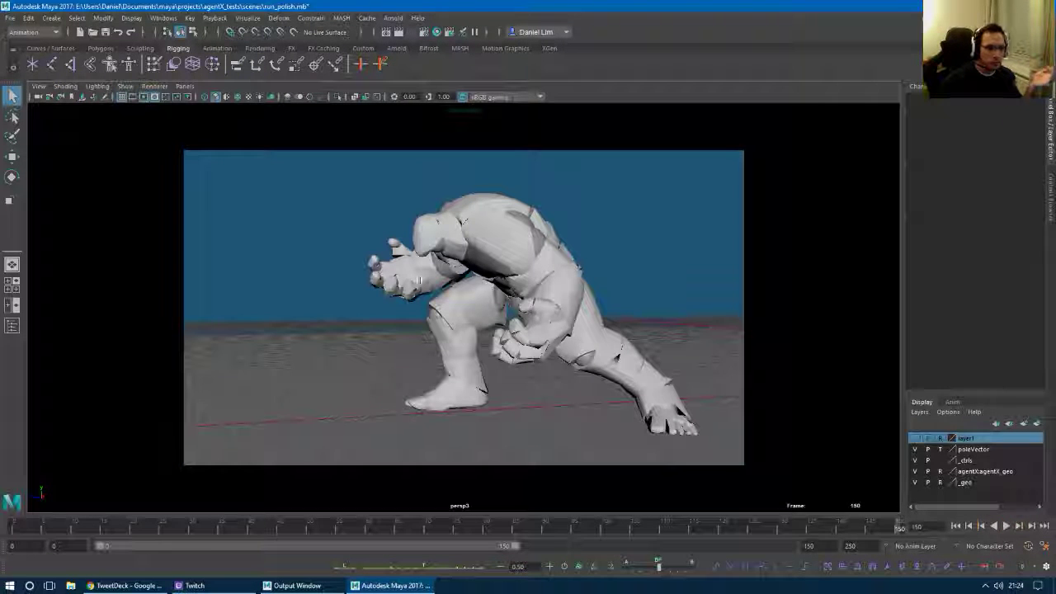
pyautogui.press('space')
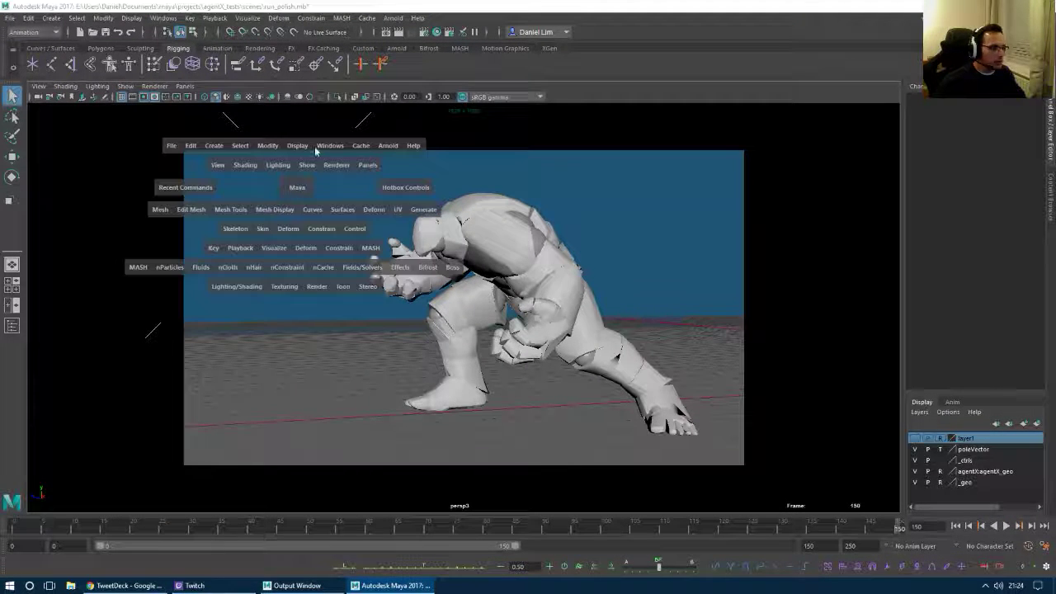
pyautogui.click(322, 148)
pyautogui.click(408, 289)
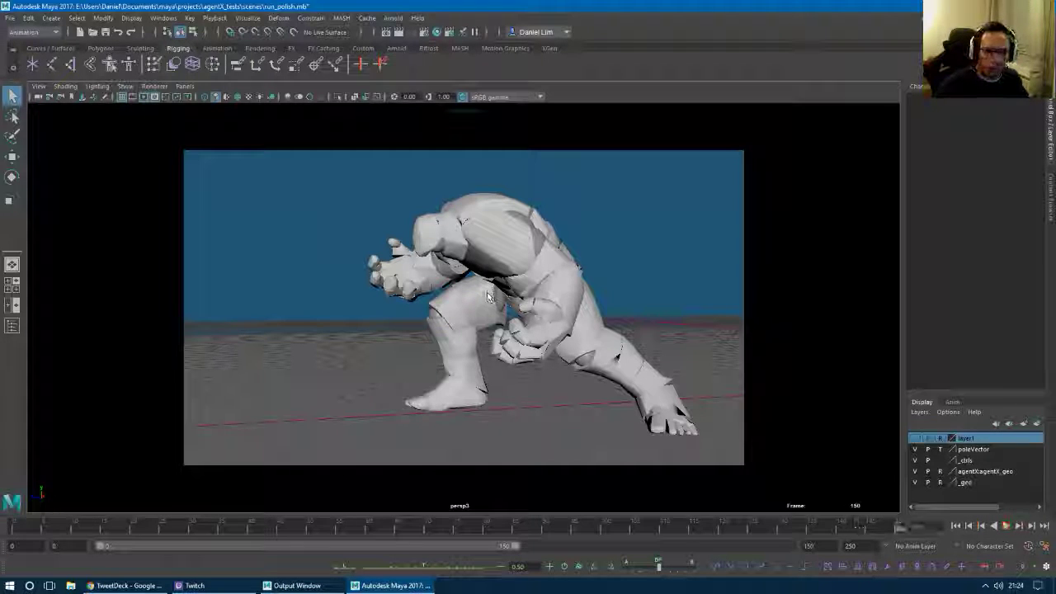
# Find and launch Apple QuickTime, place its window over the viewport area and bring up the dialog for opening a movie file.
pyautogui.press('super')
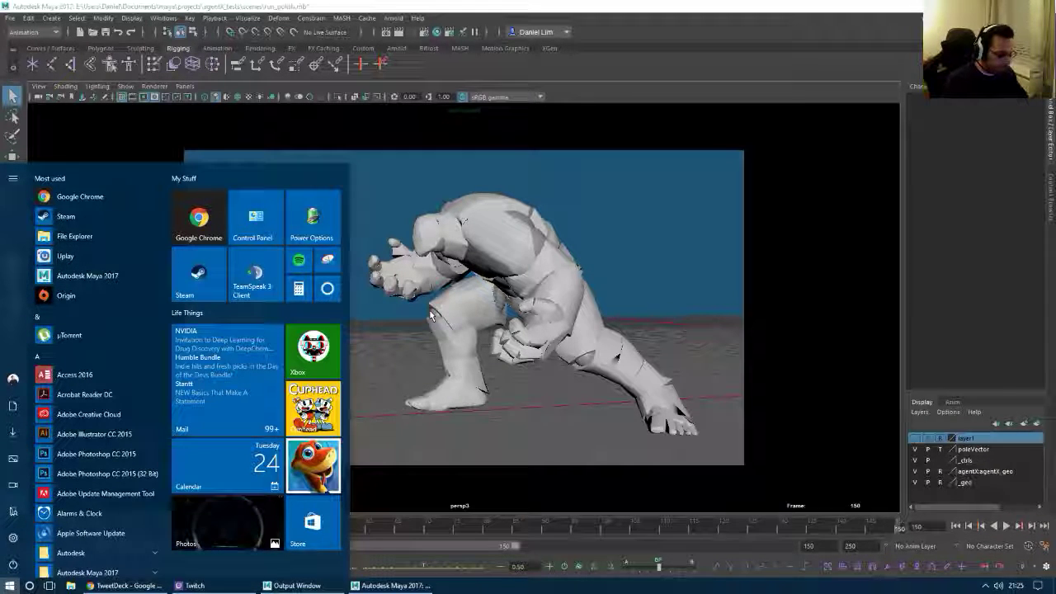
pyautogui.write('quick')
pyautogui.press('Return')
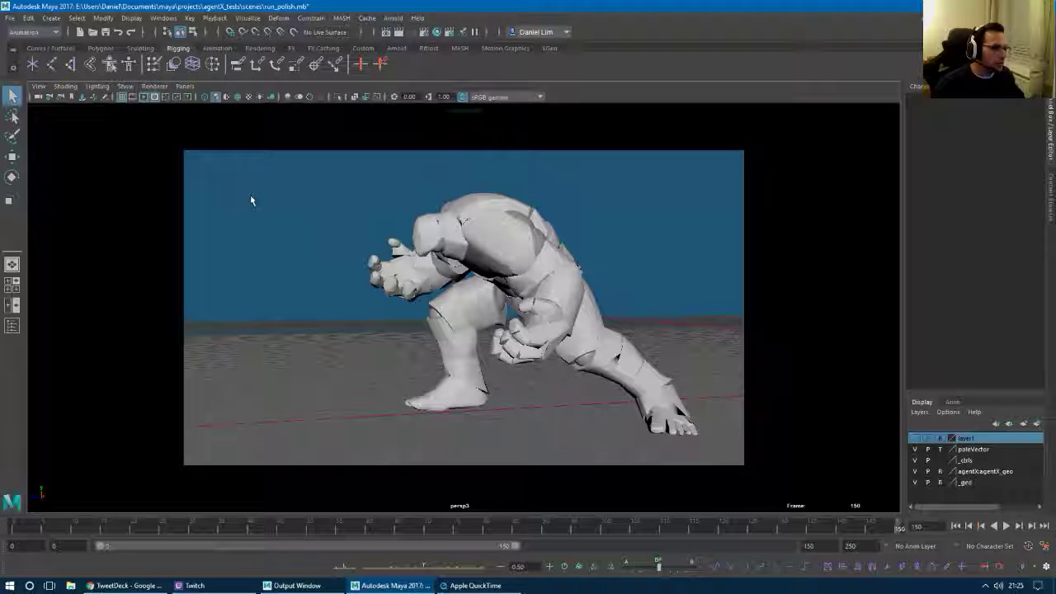
pyautogui.moveTo(89, 369); pyautogui.dragTo(241, 114)
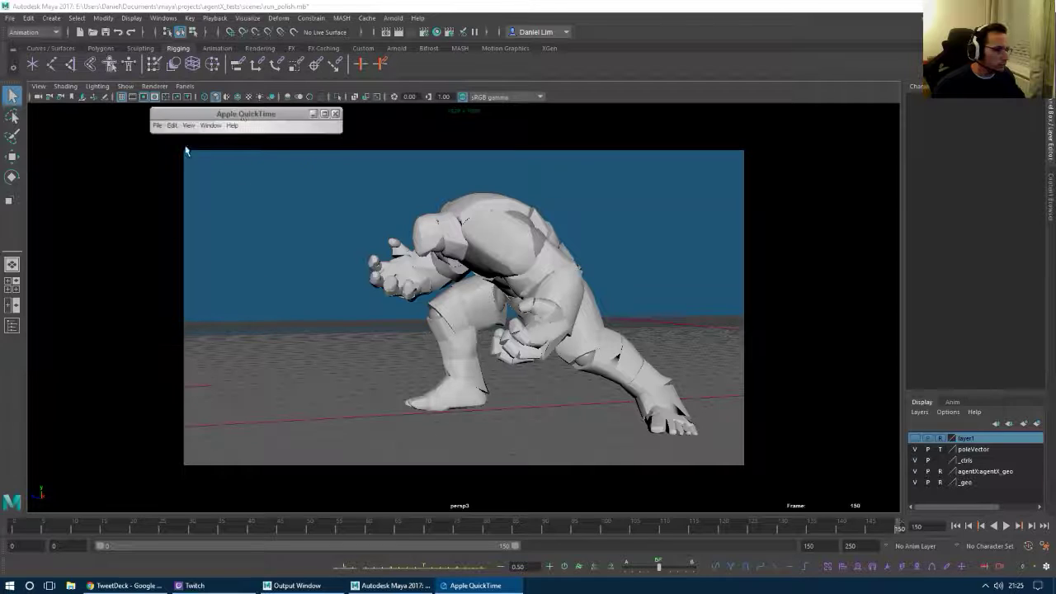
pyautogui.click(157, 125)
pyautogui.moveTo(238, 193)
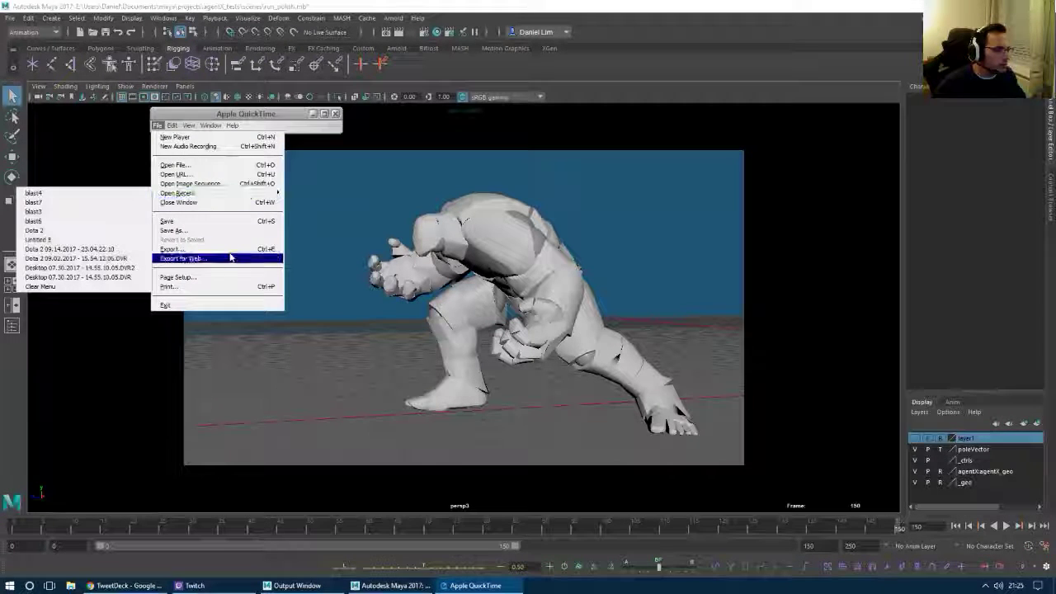
pyautogui.click(175, 165)
# Open Maya's Script Editor, enlarge it and copy the full path of run_polish.mov from the last line of the history output.
pyautogui.click(1047, 566)
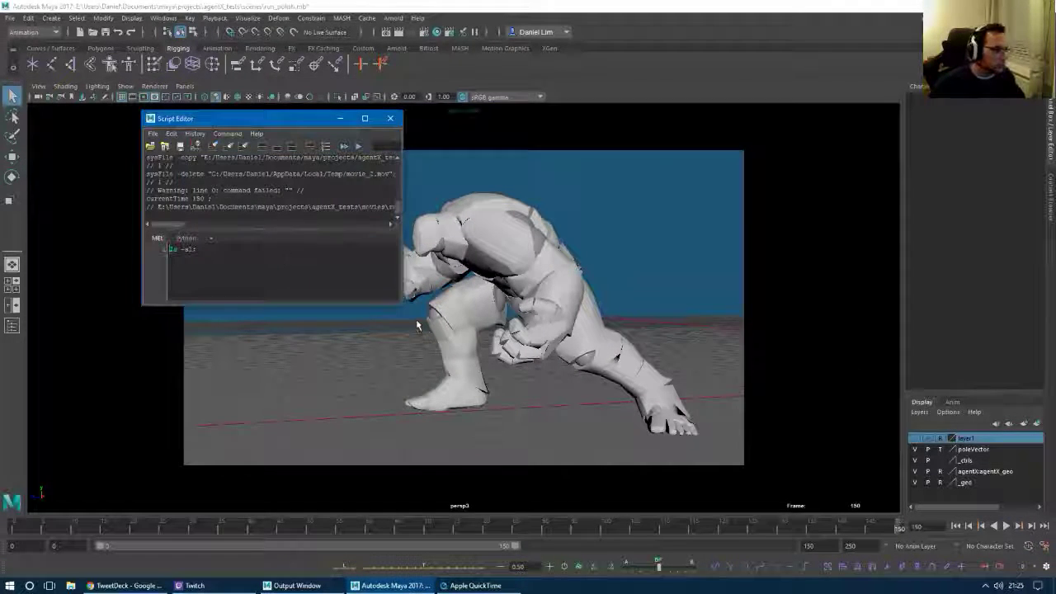
pyautogui.moveTo(403, 303); pyautogui.dragTo(781, 465)
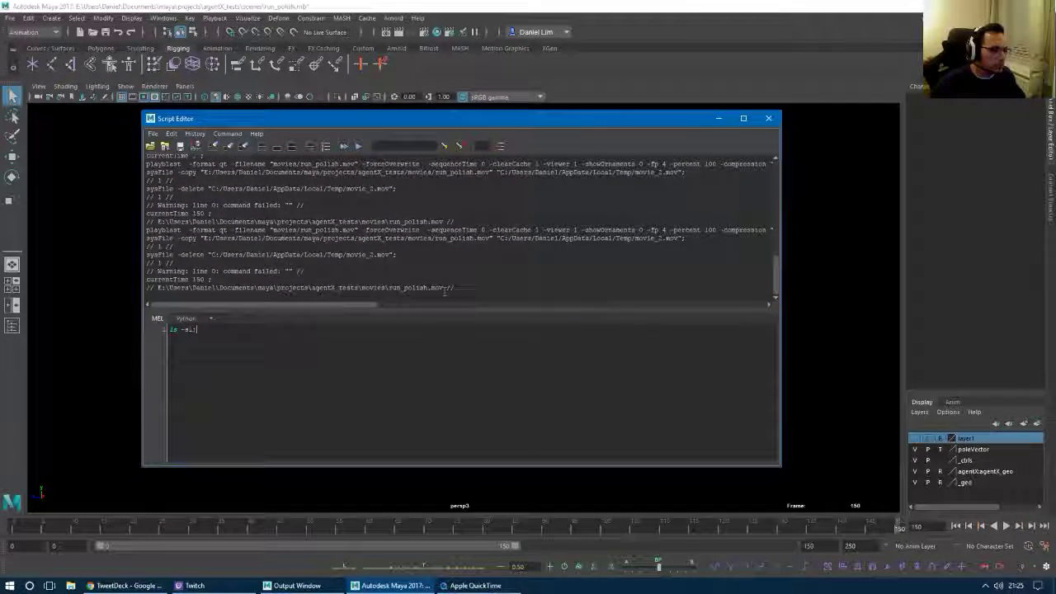
pyautogui.moveTo(444, 289); pyautogui.dragTo(180, 281)
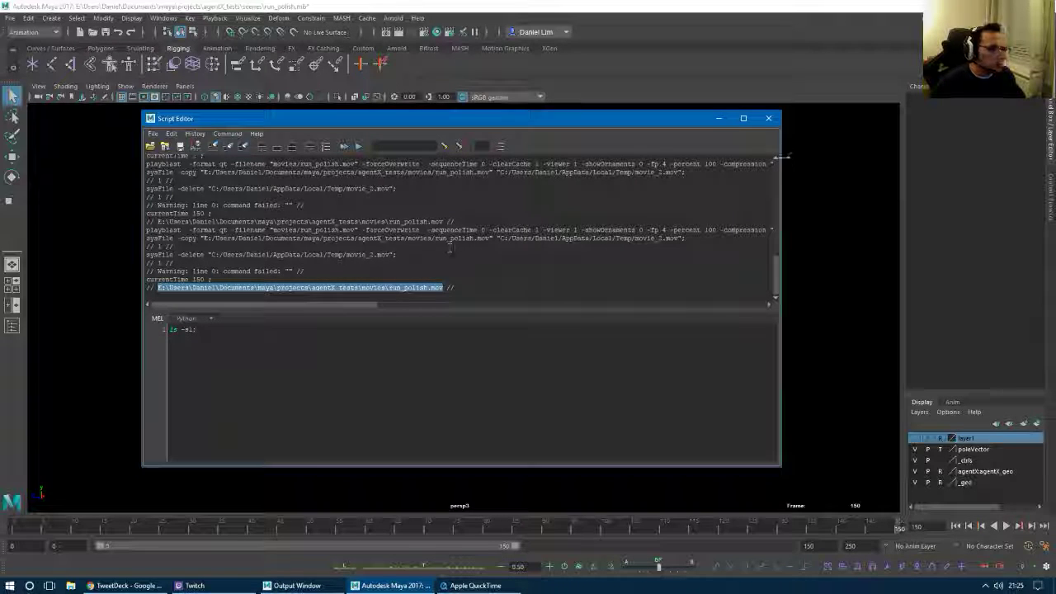
# Switch back to QuickTime and open run_polish.mov using the copied file path.
pyautogui.hotkey('alt', 'Tab')
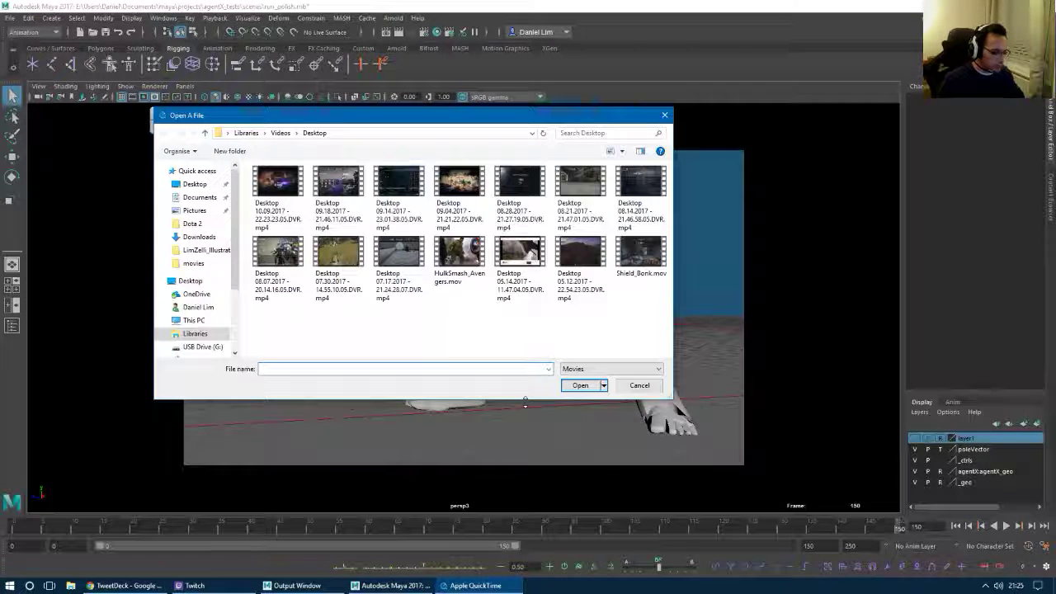
pyautogui.hotkey('ctrl', 'v')
pyautogui.press('Return')
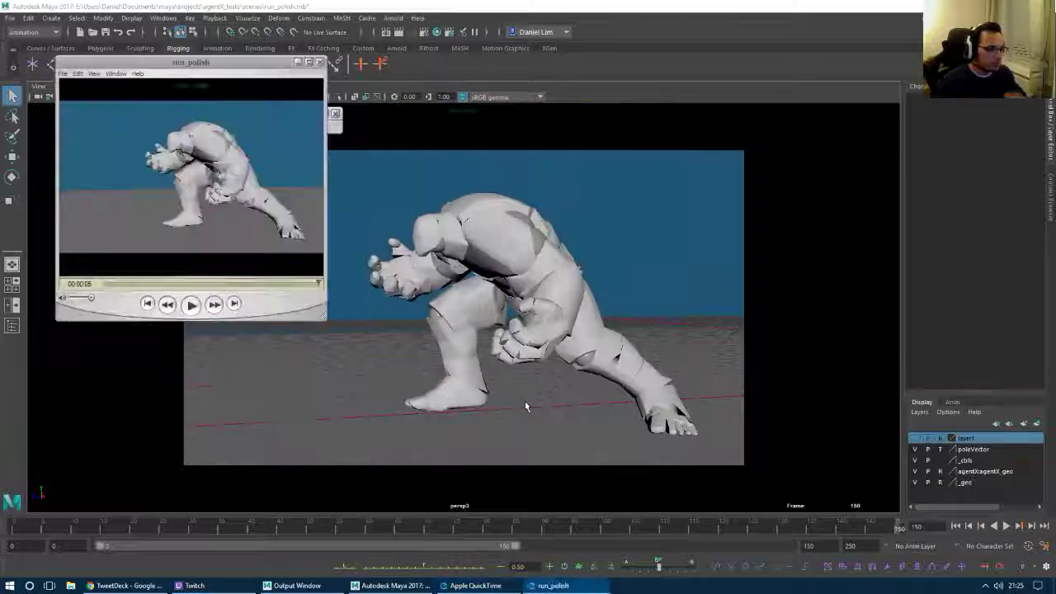
# Reposition and enlarge the run_polish movie window and play the playblast.
pyautogui.moveTo(205, 64); pyautogui.dragTo(314, 77)
pyautogui.press('space')
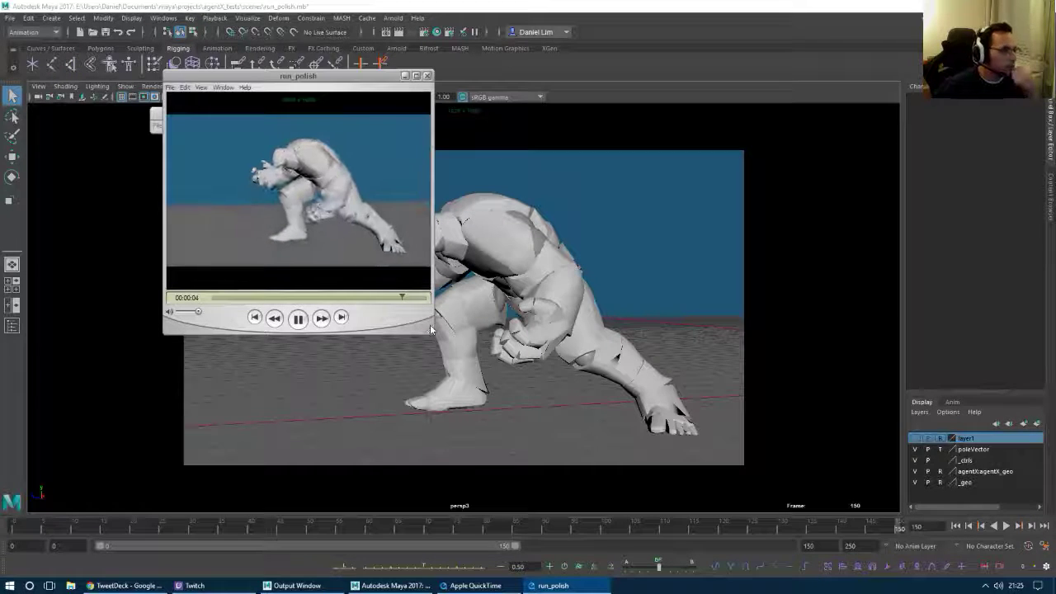
pyautogui.moveTo(429, 337); pyautogui.dragTo(604, 461)
pyautogui.press('space')
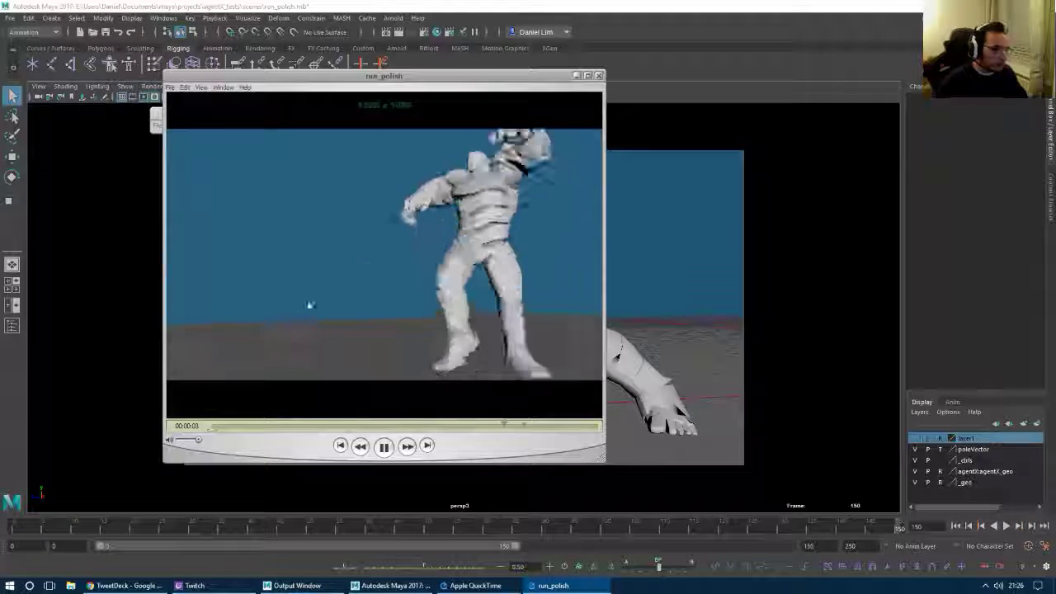
# Show QuickTime's A/V Controls and place them beside the run_polish movie window.
pyautogui.click(230, 89)
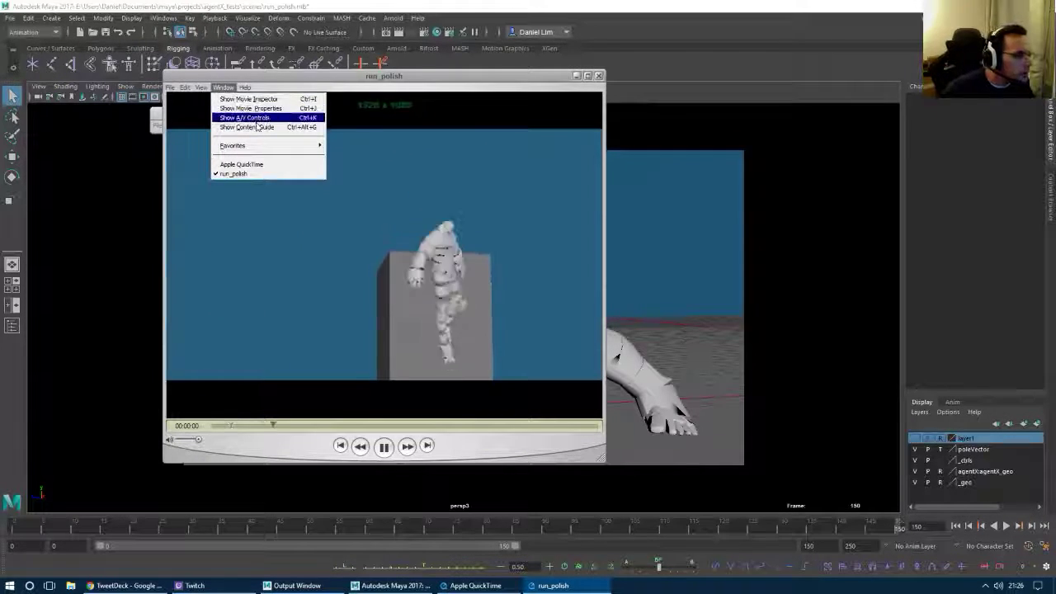
pyautogui.click(244, 117)
pyautogui.moveTo(520, 207); pyautogui.dragTo(768, 189)
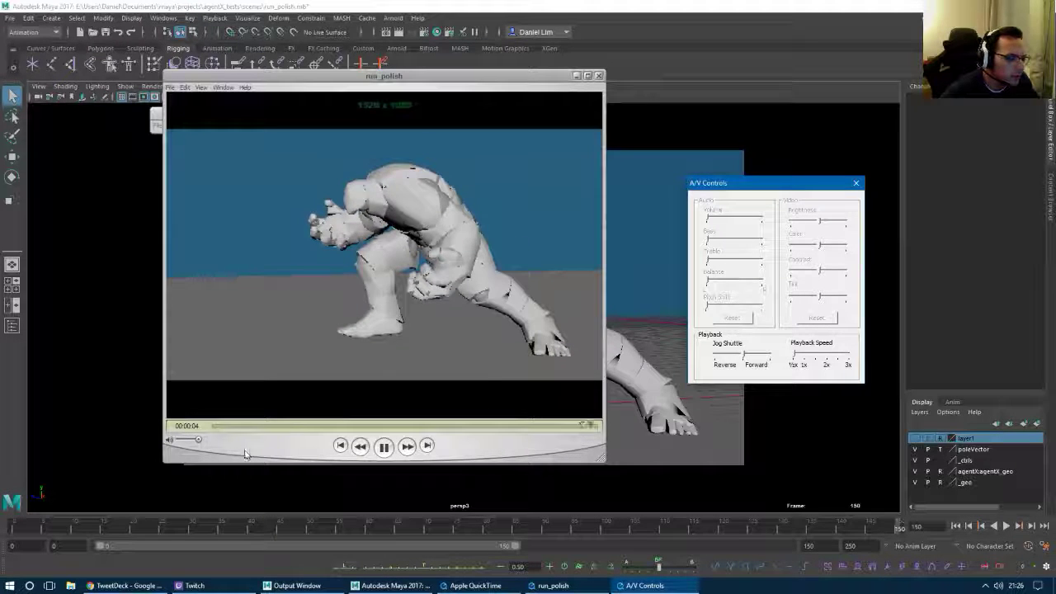
# Scrub through the opening jump of the run_polish movie to examine the motion, and return to its first frame.
pyautogui.moveTo(213, 426); pyautogui.dragTo(287, 433)
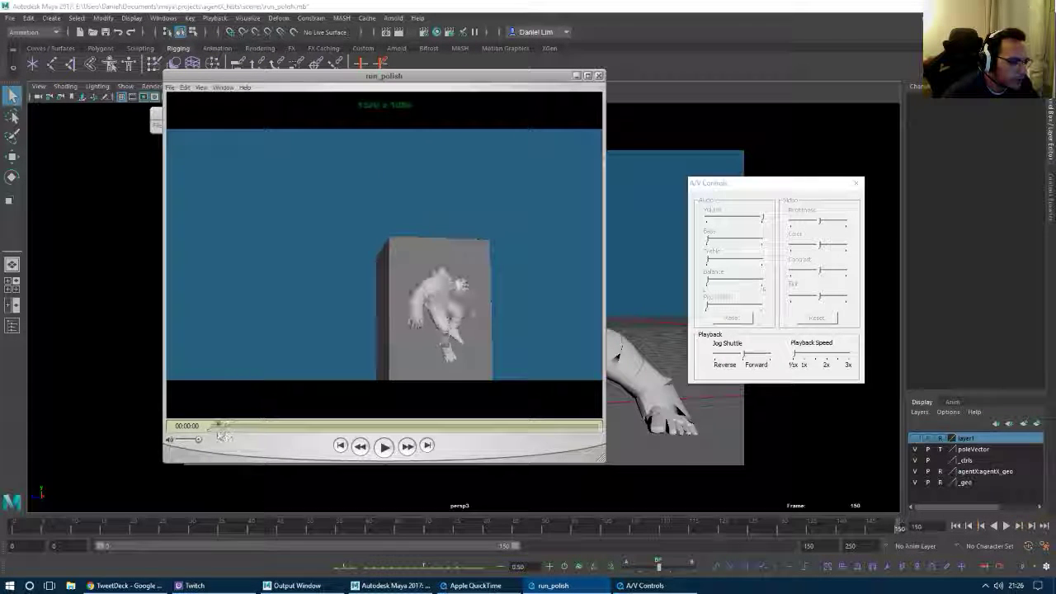
pyautogui.moveTo(223, 437); pyautogui.dragTo(227, 435)
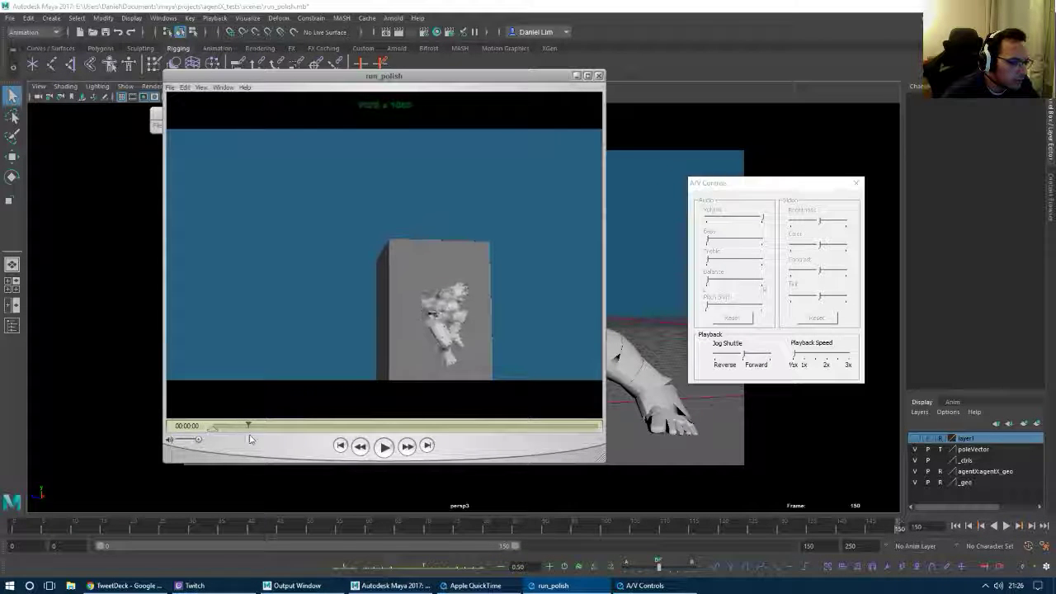
pyautogui.moveTo(262, 440); pyautogui.dragTo(275, 443)
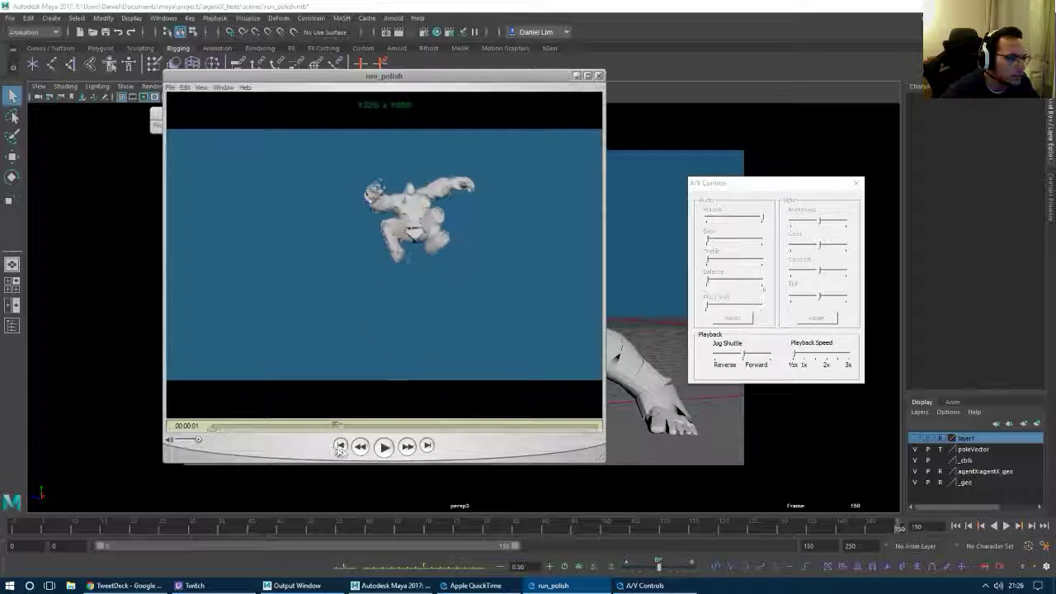
pyautogui.moveTo(351, 450); pyautogui.dragTo(210, 454)
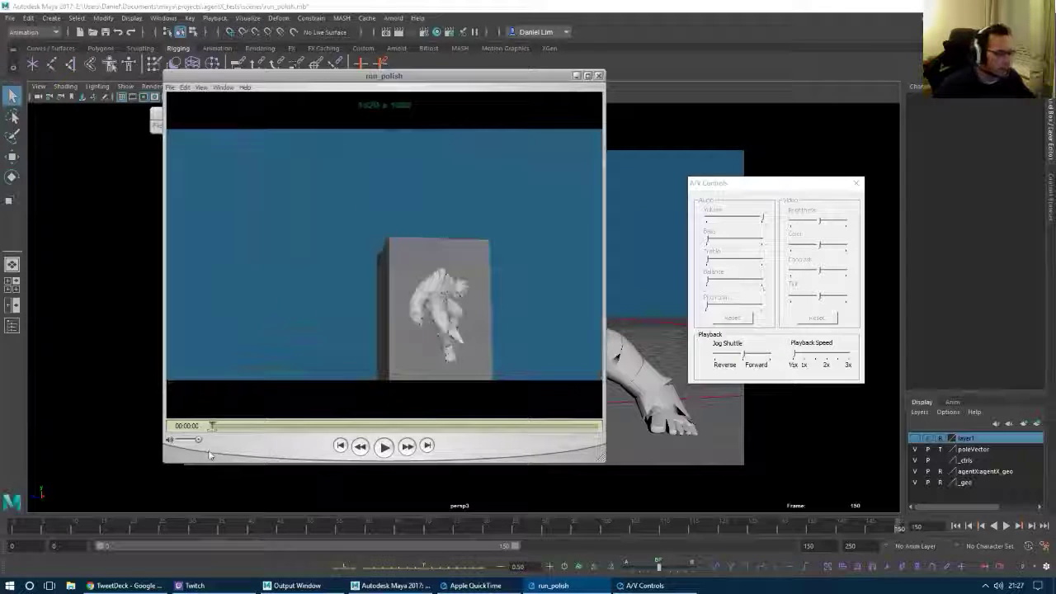
# Set the playback speed to 1x, replay the middle section of the run_polish movie, and minimize its window.
pyautogui.click(805, 359)
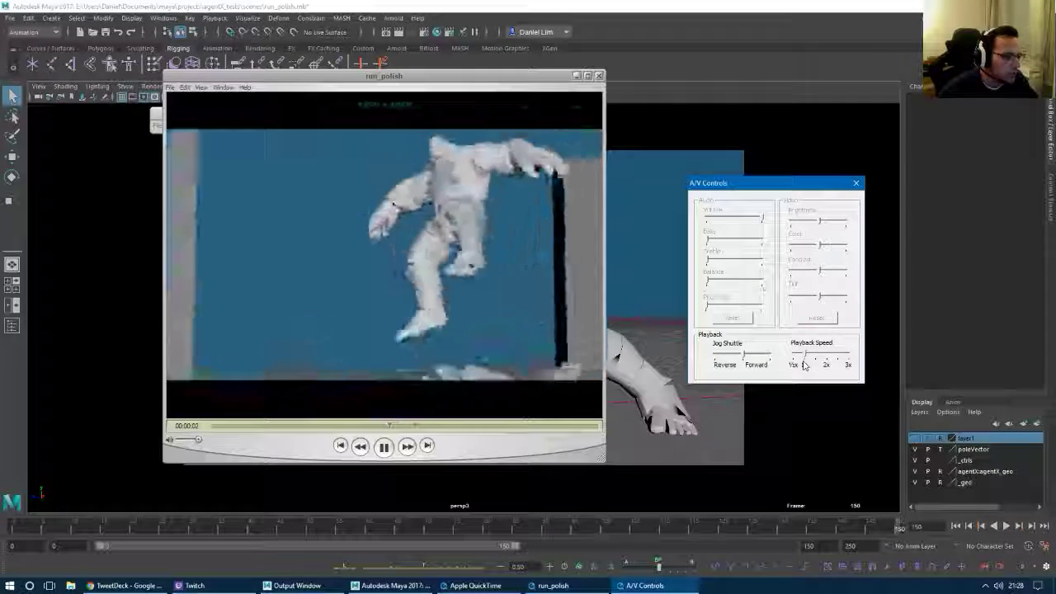
pyautogui.moveTo(487, 429); pyautogui.dragTo(325, 429)
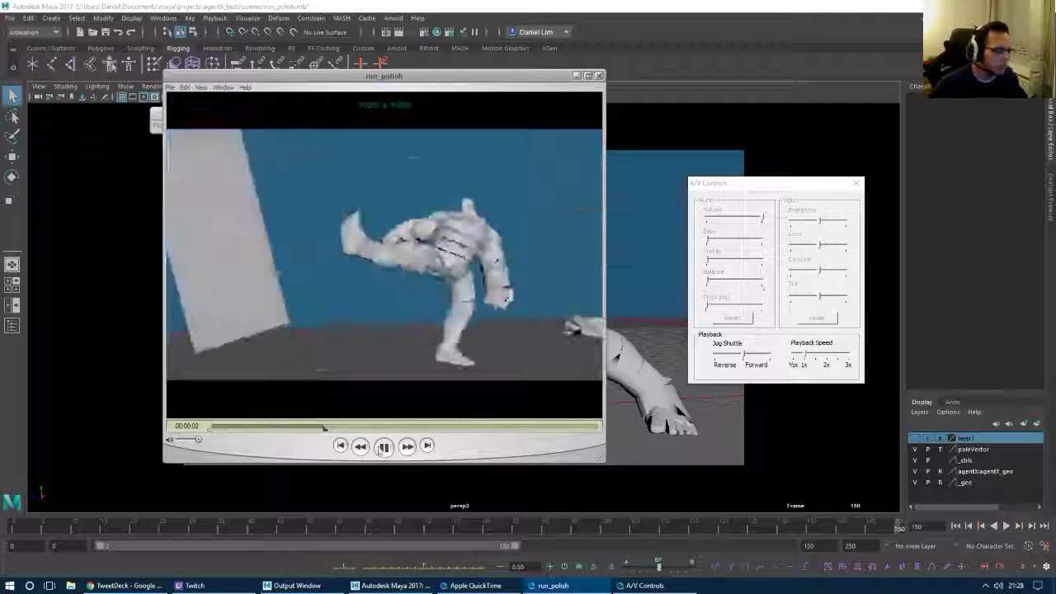
pyautogui.press('space')
pyautogui.click(576, 75)
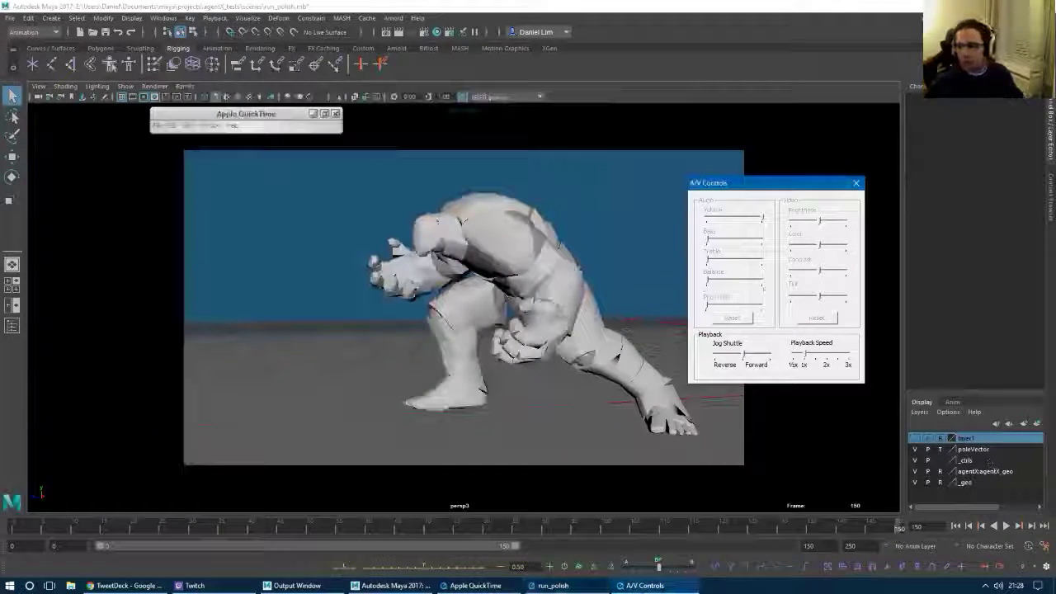
# Close QuickTime's A/V Controls and move the QuickTime window clear of Maya's viewport.
pyautogui.hotkey('alt', 'Tab')
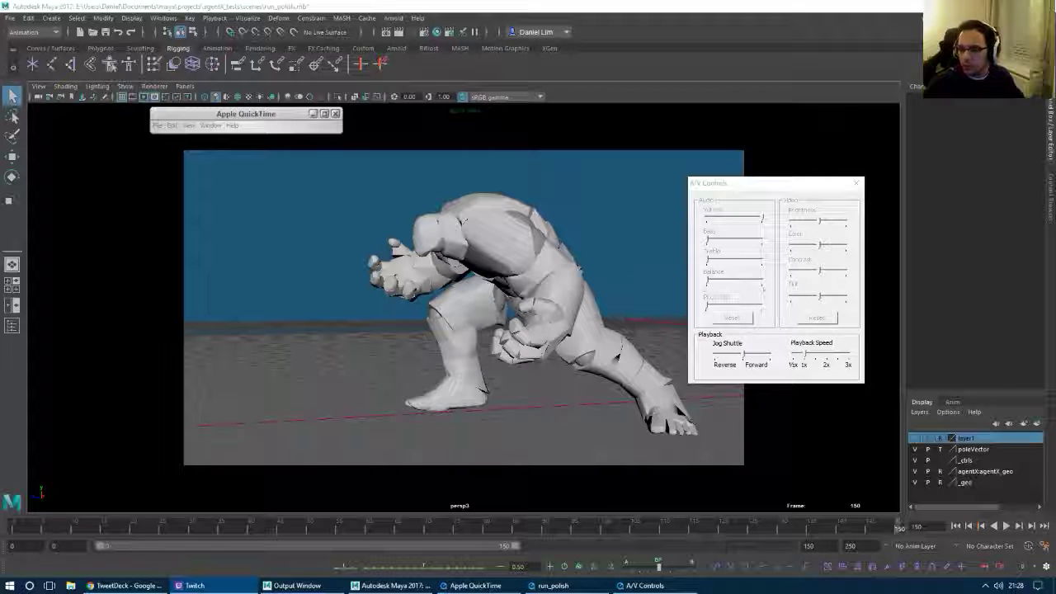
pyautogui.click(857, 183)
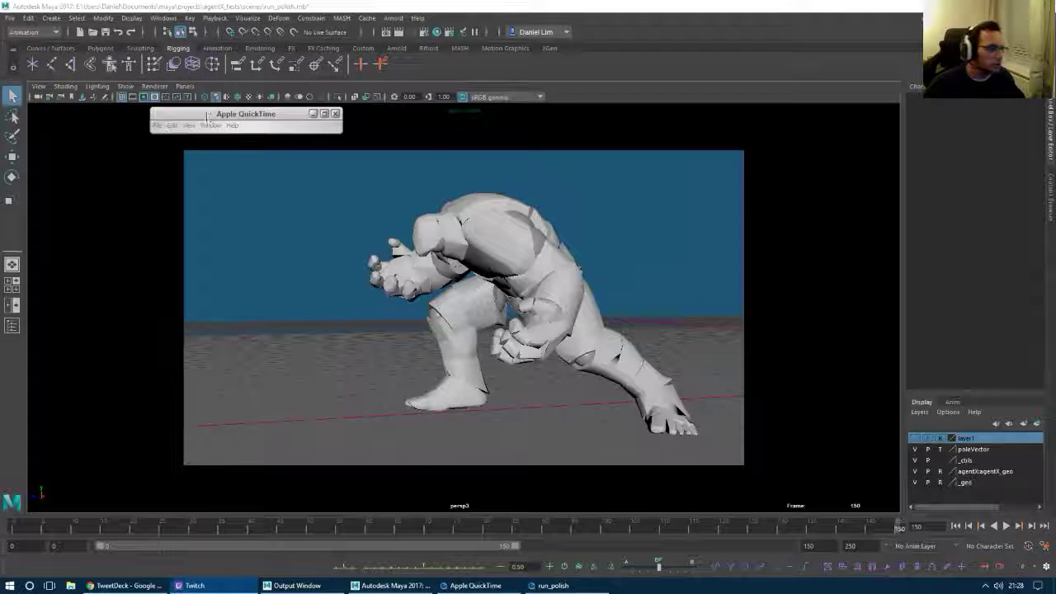
pyautogui.moveTo(209, 117); pyautogui.dragTo(1039, 331)
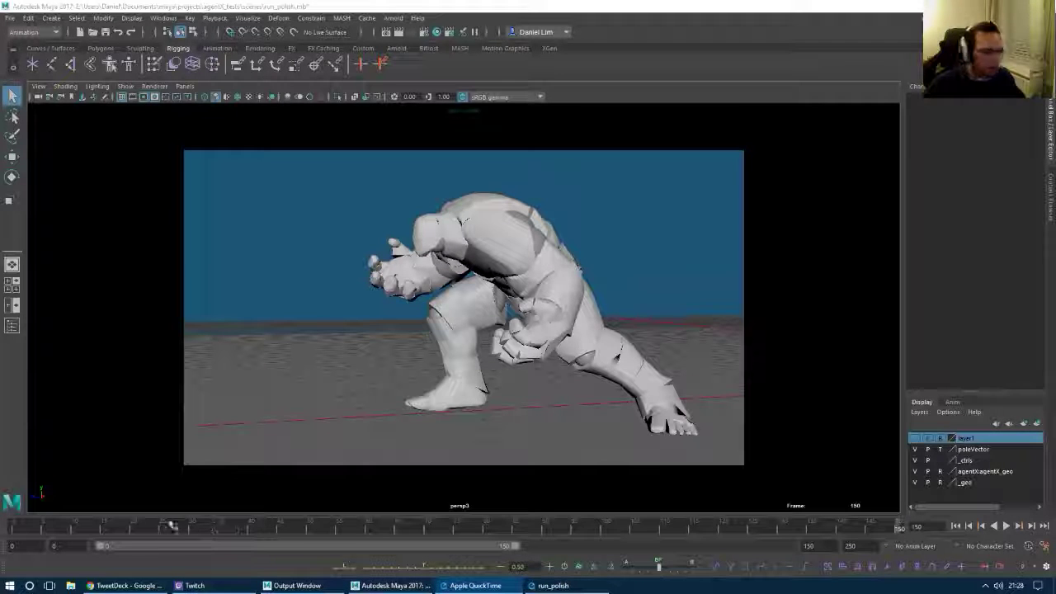
pyautogui.click(143, 587)
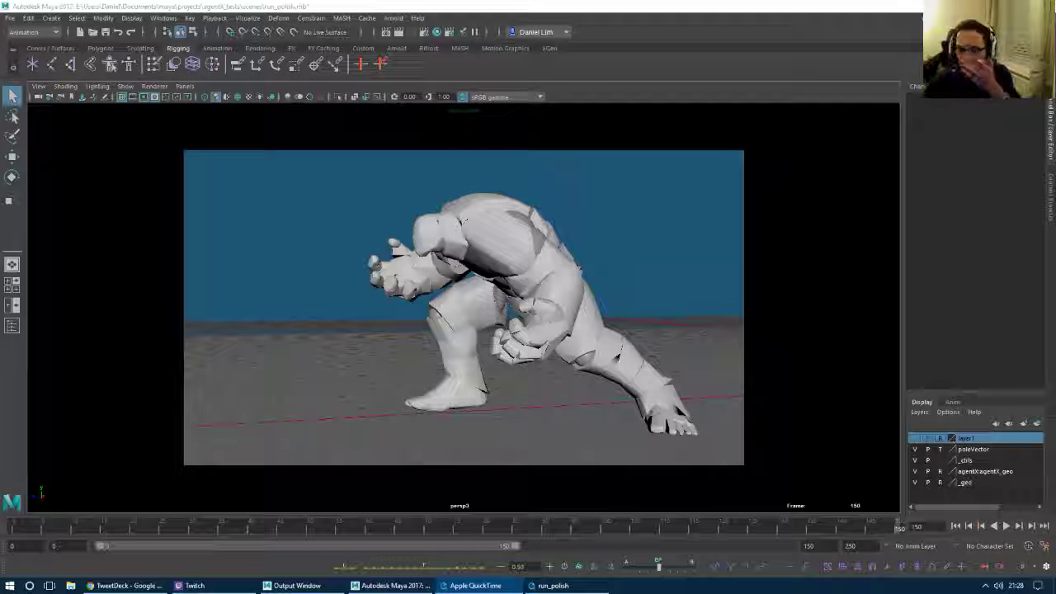
# Restore the multi-panel layout with the Graph Editor and move the current time to frame 46.
pyautogui.moveTo(10, 532); pyautogui.dragTo(157, 525)
pyautogui.press('space')
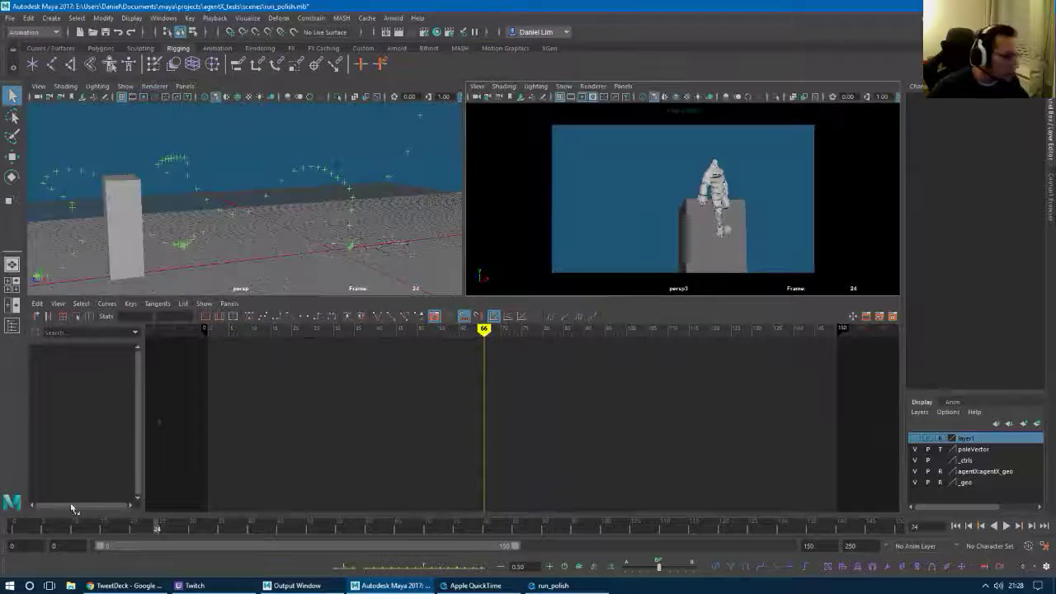
pyautogui.click(288, 532)
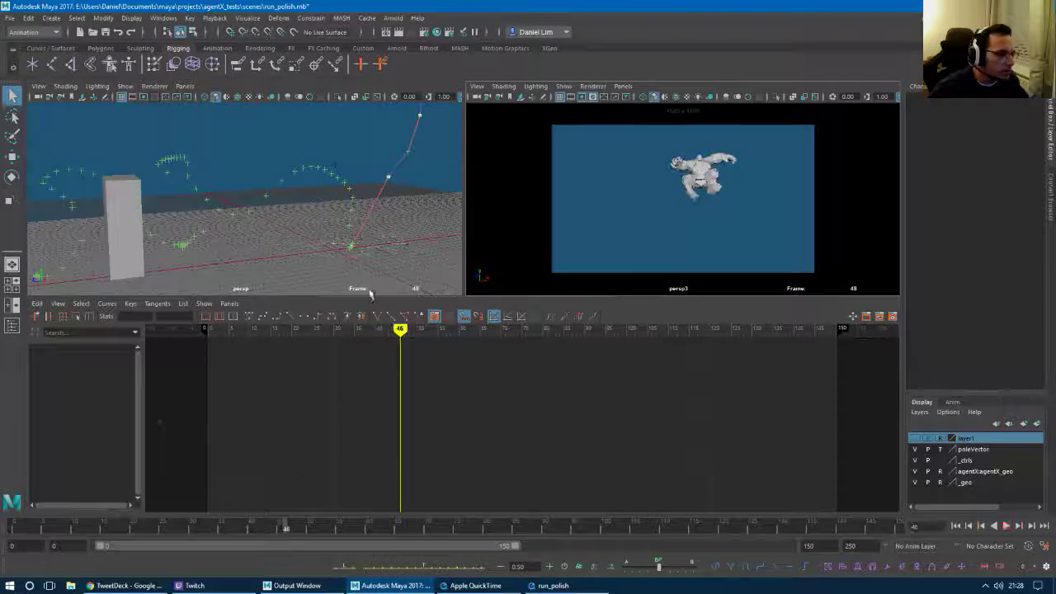
# Select the character's right hand control in the persp view and examine it at frame 46.
pyautogui.keyDown('alt'); pyautogui.moveTo(354, 222); pyautogui.dragTo(172, 240); pyautogui.keyUp('alt')
pyautogui.keyDown('alt'); pyautogui.moveTo(172, 240); pyautogui.dragTo(363, 223, button='right'); pyautogui.keyUp('alt')
pyautogui.keyDown('alt'); pyautogui.moveTo(229, 209); pyautogui.dragTo(262, 211); pyautogui.keyUp('alt')
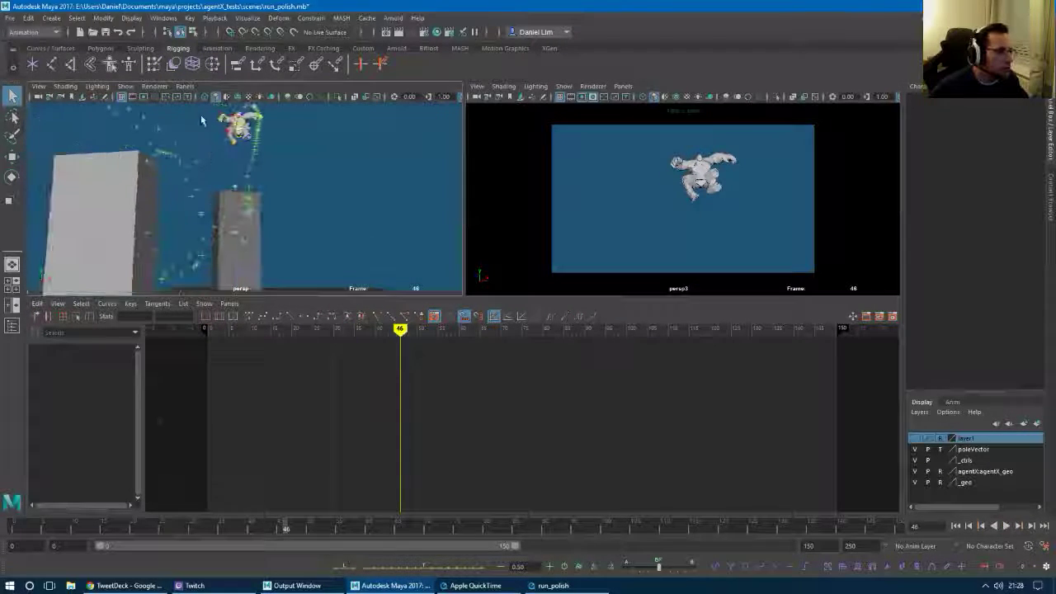
pyautogui.click(224, 126)
pyautogui.press('f')
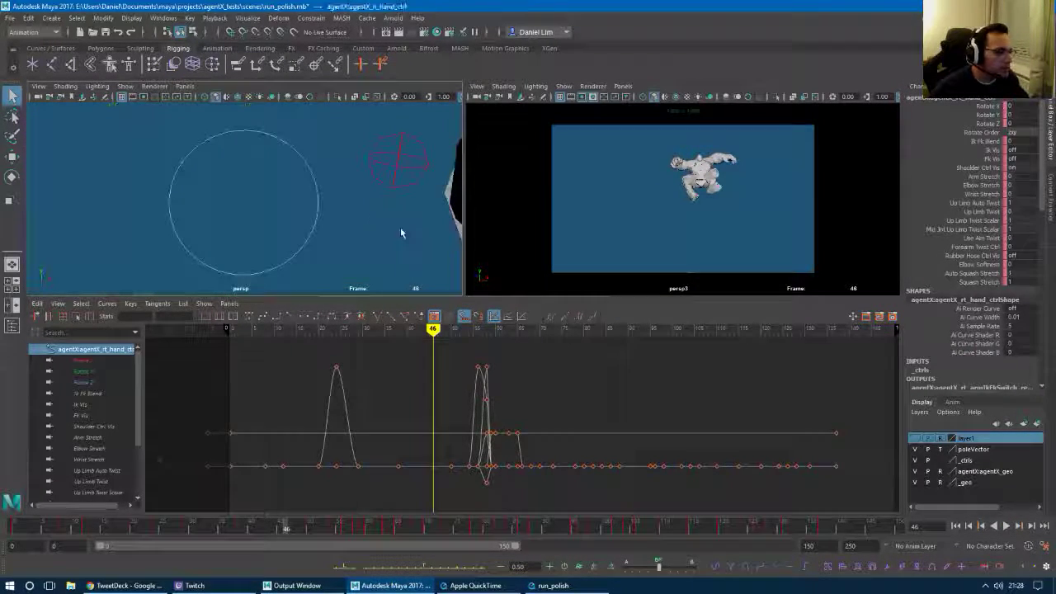
pyautogui.scroll(-3, 400, 227)
pyautogui.keyDown('alt'); pyautogui.moveTo(372, 216); pyautogui.dragTo(133, 217, button='right'); pyautogui.keyUp('alt')
pyautogui.keyDown('alt'); pyautogui.moveTo(132, 217); pyautogui.dragTo(314, 224); pyautogui.keyUp('alt')
# Return to frame 0, frame the character's right side in the persp view, and enlarge the viewports over the Graph Editor.
pyautogui.hotkey('alt', 'shift', 'v')
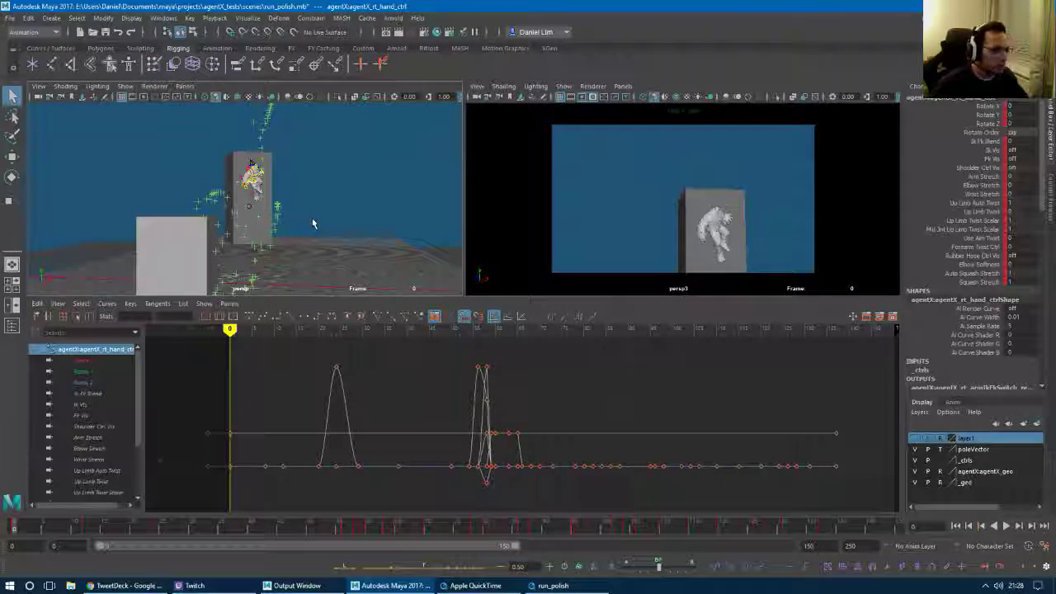
pyautogui.press('f')
pyautogui.keyDown('alt'); pyautogui.moveTo(405, 214); pyautogui.dragTo(145, 207, button='right'); pyautogui.keyUp('alt')
pyautogui.keyDown('alt'); pyautogui.moveTo(209, 225); pyautogui.dragTo(300, 229); pyautogui.keyUp('alt')
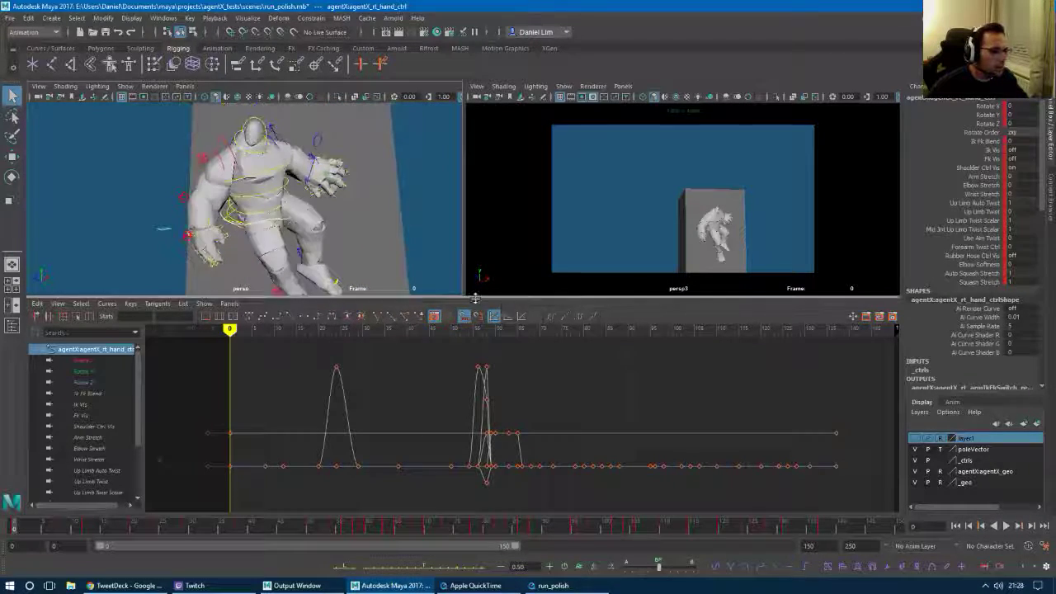
pyautogui.moveTo(475, 299); pyautogui.dragTo(475, 336)
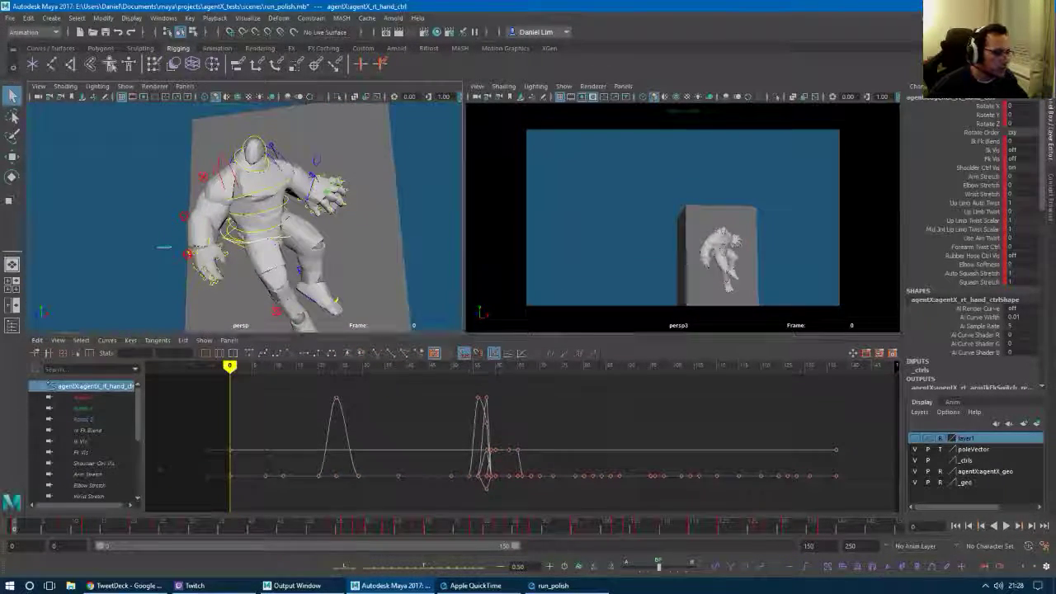
# Select the right wrist FK control and examine the hand from the front and side in the persp view.
pyautogui.keyDown('alt'); pyautogui.moveTo(258, 235); pyautogui.dragTo(195, 243, button='right'); pyautogui.keyUp('alt')
pyautogui.keyDown('alt'); pyautogui.moveTo(198, 244); pyautogui.dragTo(245, 266); pyautogui.keyUp('alt')
pyautogui.click(231, 238)
pyautogui.keyDown('alt'); pyautogui.moveTo(248, 247); pyautogui.dragTo(442, 302, button='right'); pyautogui.keyUp('alt')
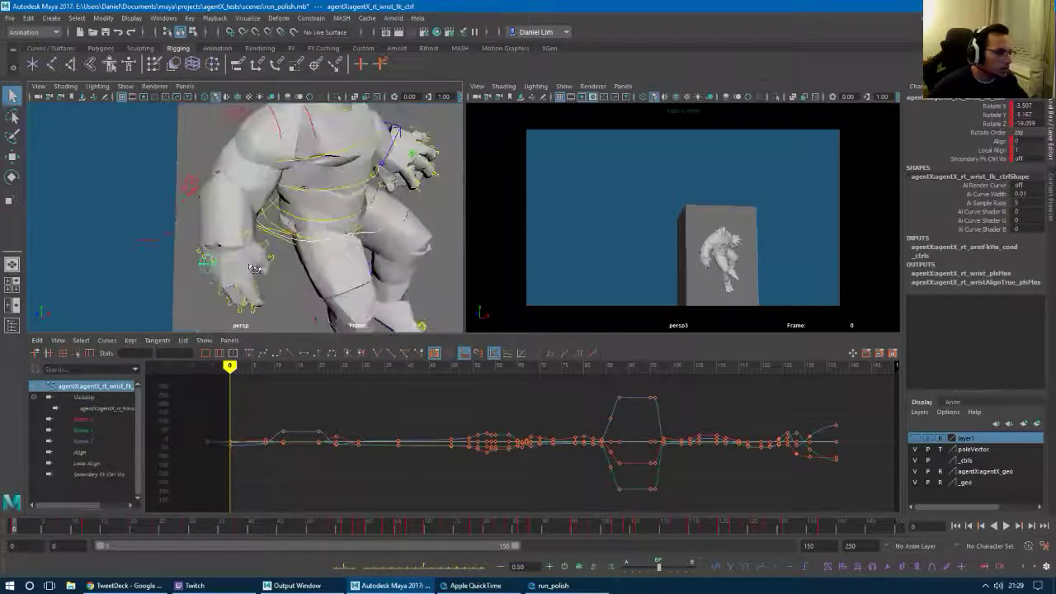
pyautogui.keyDown('alt'); pyautogui.moveTo(256, 276); pyautogui.dragTo(359, 290); pyautogui.keyUp('alt')
# Show the Outliner and delete the existing motionTrail1Handle.
pyautogui.click(12, 326)
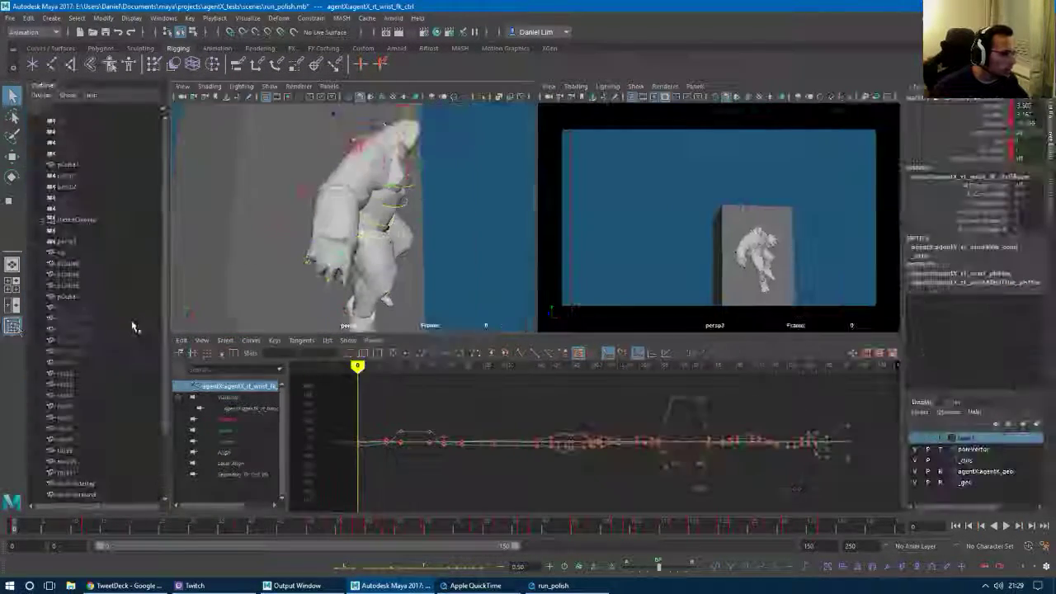
pyautogui.click(99, 453)
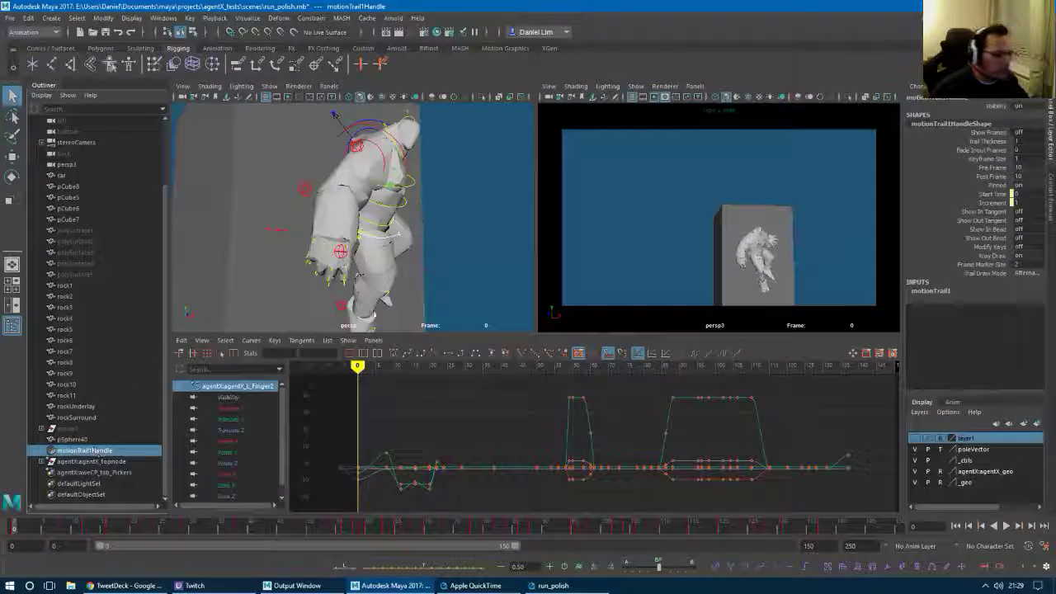
pyautogui.keyDown('alt'); pyautogui.moveTo(338, 236); pyautogui.dragTo(243, 219, button='right'); pyautogui.keyUp('alt')
pyautogui.keyDown('alt'); pyautogui.moveTo(243, 220); pyautogui.dragTo(366, 255); pyautogui.keyUp('alt')
pyautogui.keyDown('alt'); pyautogui.moveTo(366, 255); pyautogui.dragTo(394, 234, button='right'); pyautogui.keyUp('alt')
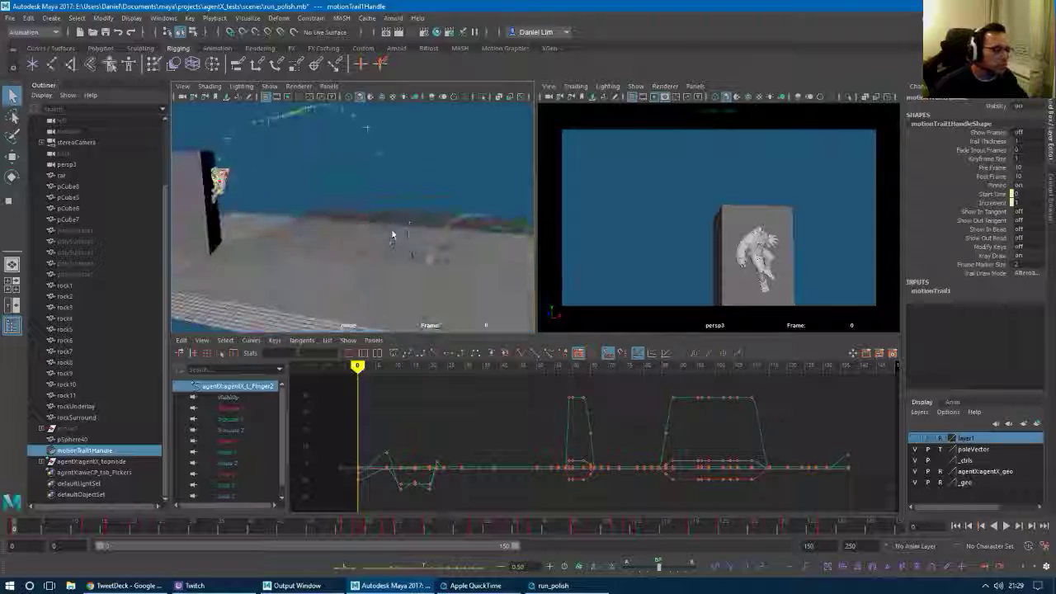
pyautogui.keyDown('alt'); pyautogui.moveTo(394, 234); pyautogui.dragTo(261, 289); pyautogui.keyUp('alt')
pyautogui.press('Delete')
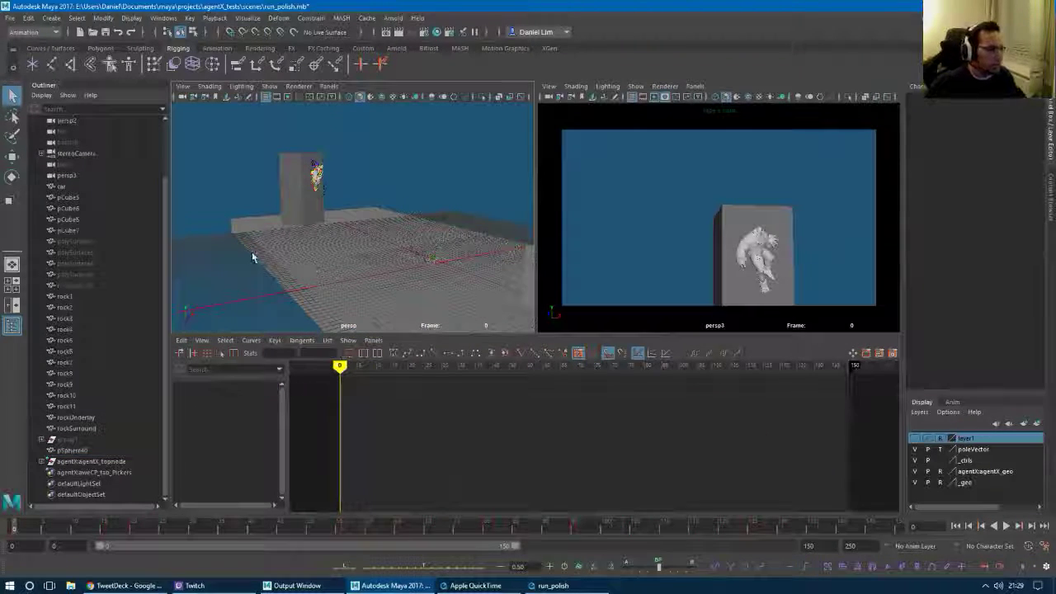
# Select the character's rig controls beside the tower and frame them in the persp view.
pyautogui.click(95, 465)
pyautogui.keyDown('alt'); pyautogui.moveTo(371, 248); pyautogui.dragTo(438, 328); pyautogui.keyUp('alt')
pyautogui.moveTo(280, 167); pyautogui.dragTo(303, 214)
pyautogui.press('f')
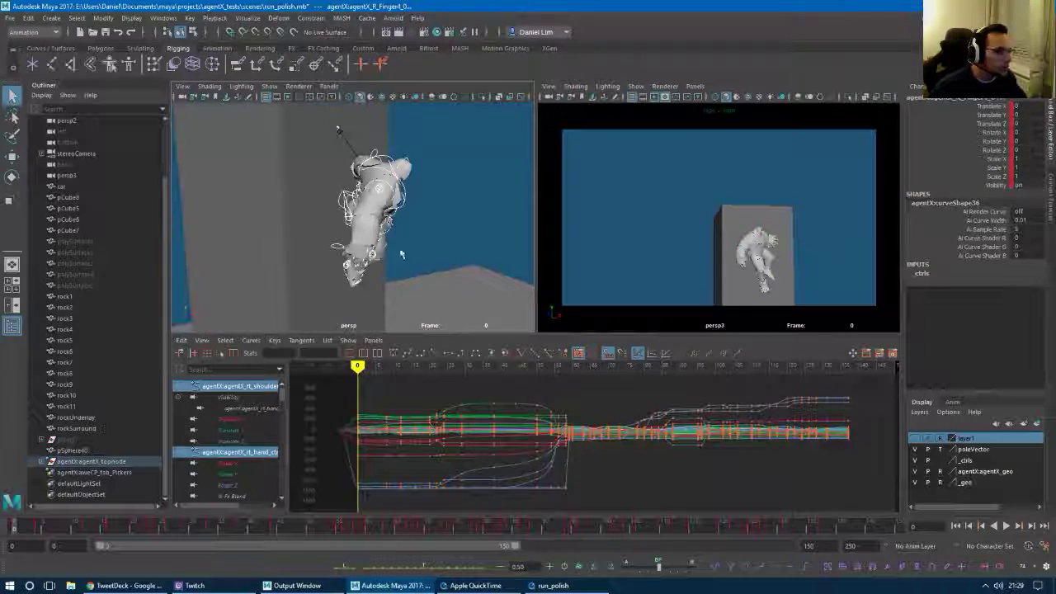
pyautogui.keyDown('alt'); pyautogui.moveTo(401, 252); pyautogui.dragTo(400, 225); pyautogui.keyUp('alt')
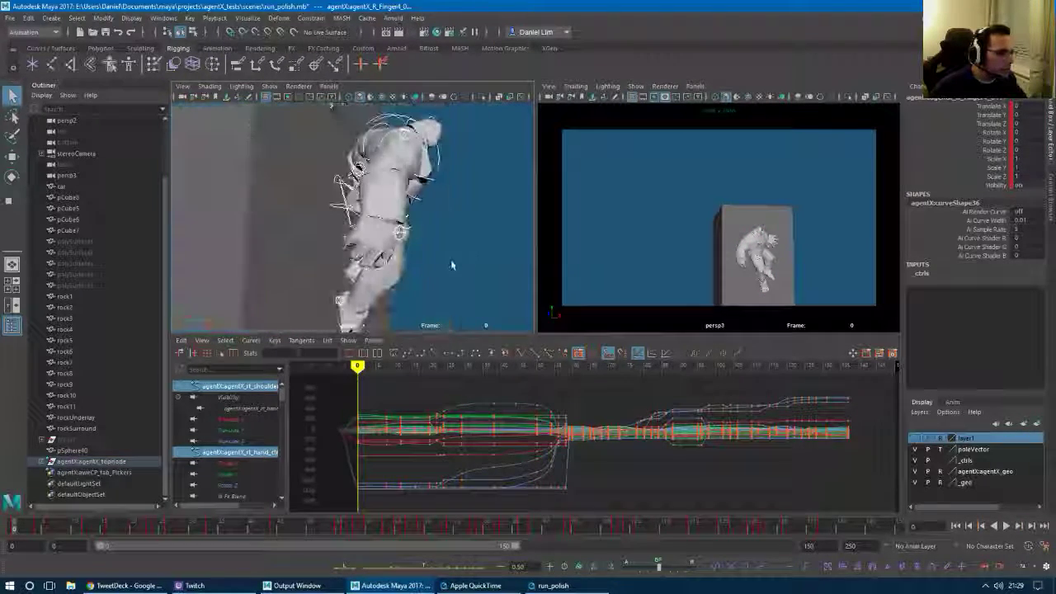
# Create a motion trail for the agentX_R_Finger2_0 control using the Time Slider range and an increment of 1.
pyautogui.click(452, 263)
pyautogui.keyDown('alt'); pyautogui.moveTo(453, 262); pyautogui.dragTo(494, 284, button='right'); pyautogui.keyUp('alt')
pyautogui.click(447, 235)
pyautogui.keyDown('alt'); pyautogui.moveTo(447, 236); pyautogui.dragTo(99, 163); pyautogui.keyUp('alt')
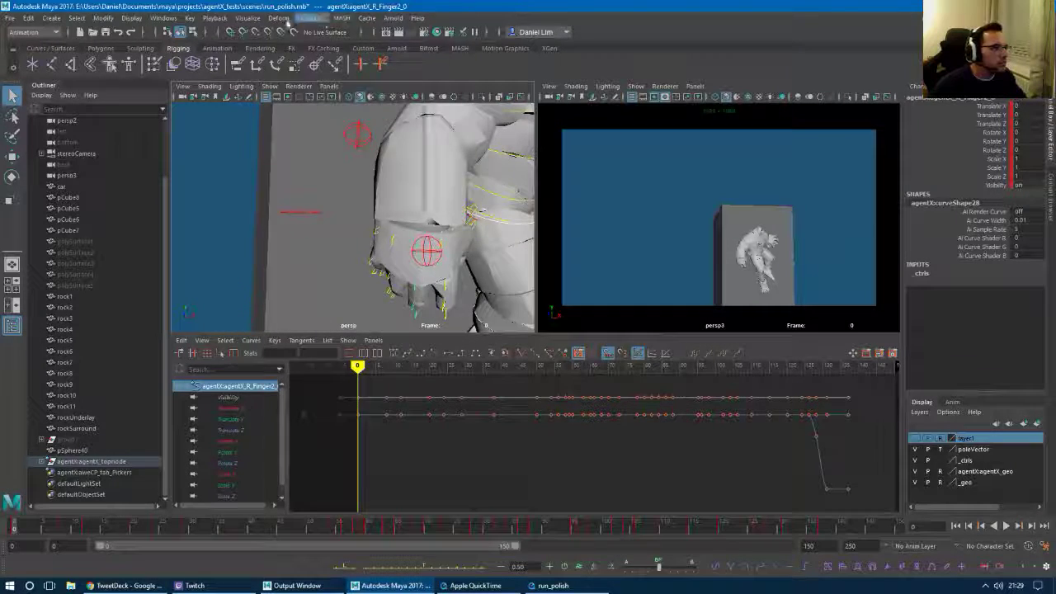
pyautogui.moveTo(250, 19)
pyautogui.click(360, 47)
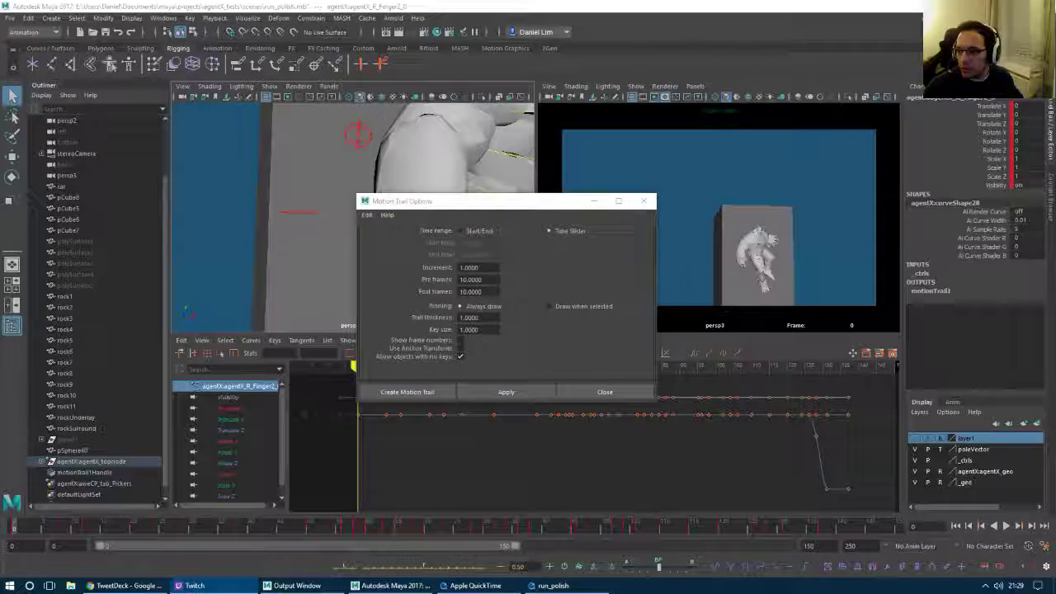
# Inspect the right hand's new trail in the persp view and select motionTrail1Handle to show its attributes.
pyautogui.keyDown('alt'); pyautogui.moveTo(463, 242); pyautogui.dragTo(369, 244, button='right'); pyautogui.keyUp('alt')
pyautogui.keyDown('alt'); pyautogui.moveTo(369, 244); pyautogui.dragTo(454, 261); pyautogui.keyUp('alt')
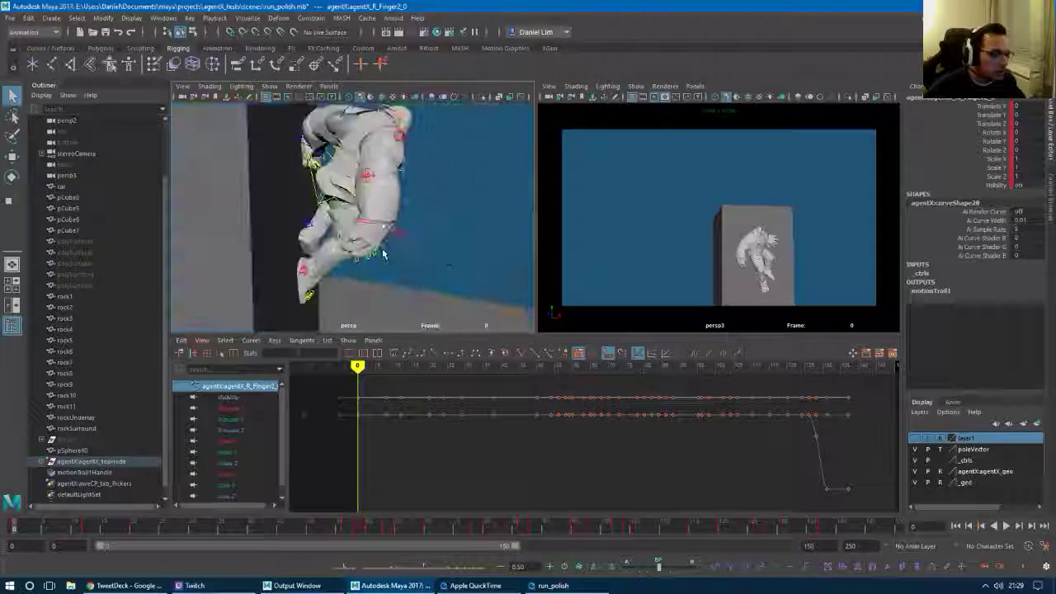
pyautogui.keyDown('alt'); pyautogui.moveTo(453, 261); pyautogui.dragTo(470, 271, button='right'); pyautogui.keyUp('alt')
pyautogui.keyDown('alt'); pyautogui.moveTo(470, 271); pyautogui.dragTo(450, 231, button='middle'); pyautogui.keyUp('alt')
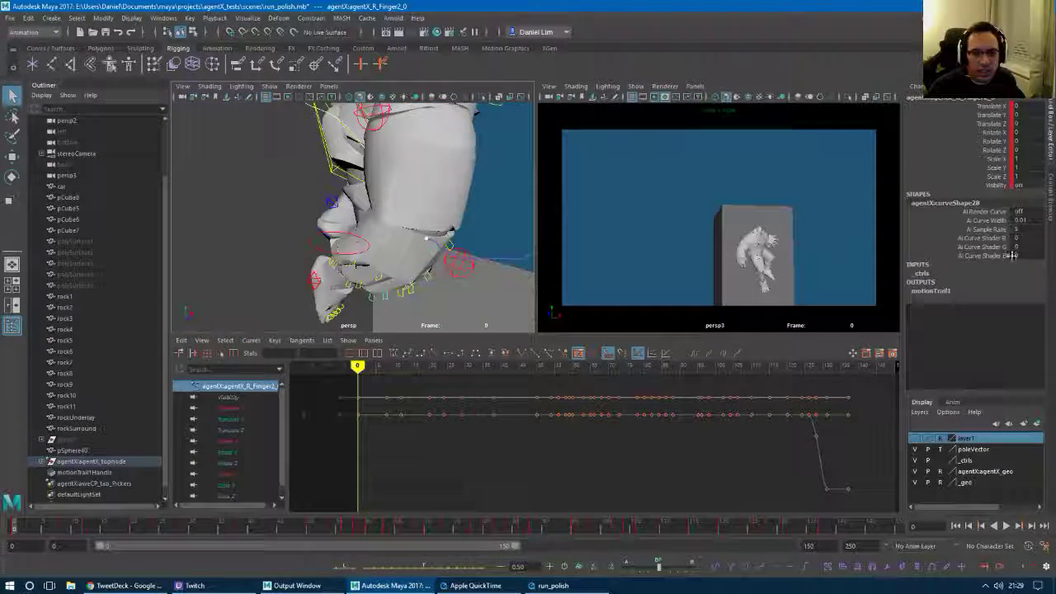
pyautogui.click(520, 268)
pyautogui.click(83, 472)
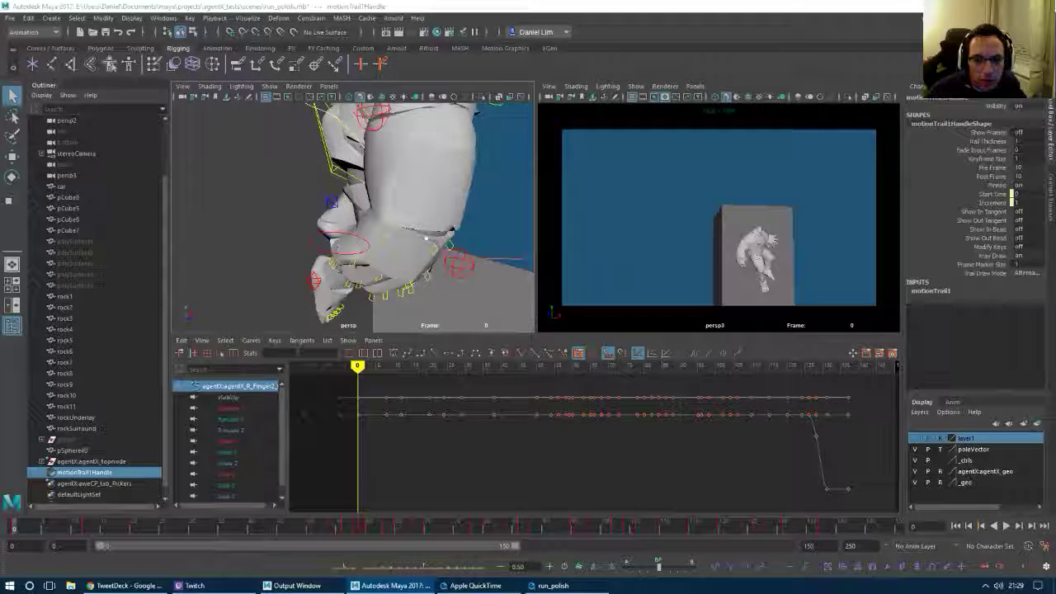
pyautogui.keyDown('alt'); pyautogui.moveTo(404, 224); pyautogui.dragTo(490, 160); pyautogui.keyUp('alt')
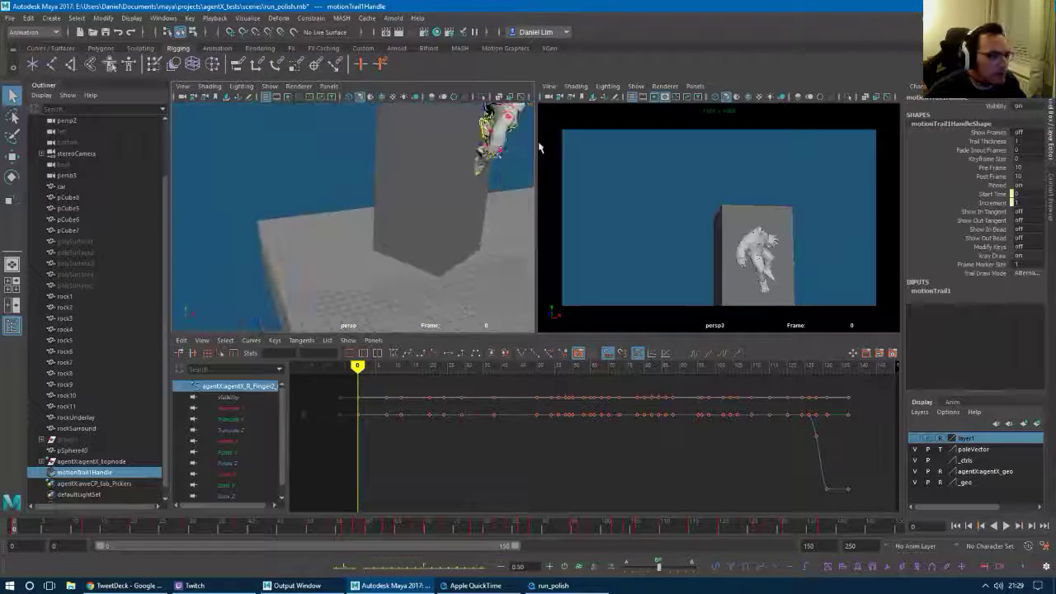
# Frame the right wrist FK control at close range, and select and frame the motion trail in the persp view.
pyautogui.click(501, 155)
pyautogui.press('f')
pyautogui.keyDown('alt'); pyautogui.moveTo(503, 199); pyautogui.dragTo(399, 231); pyautogui.keyUp('alt')
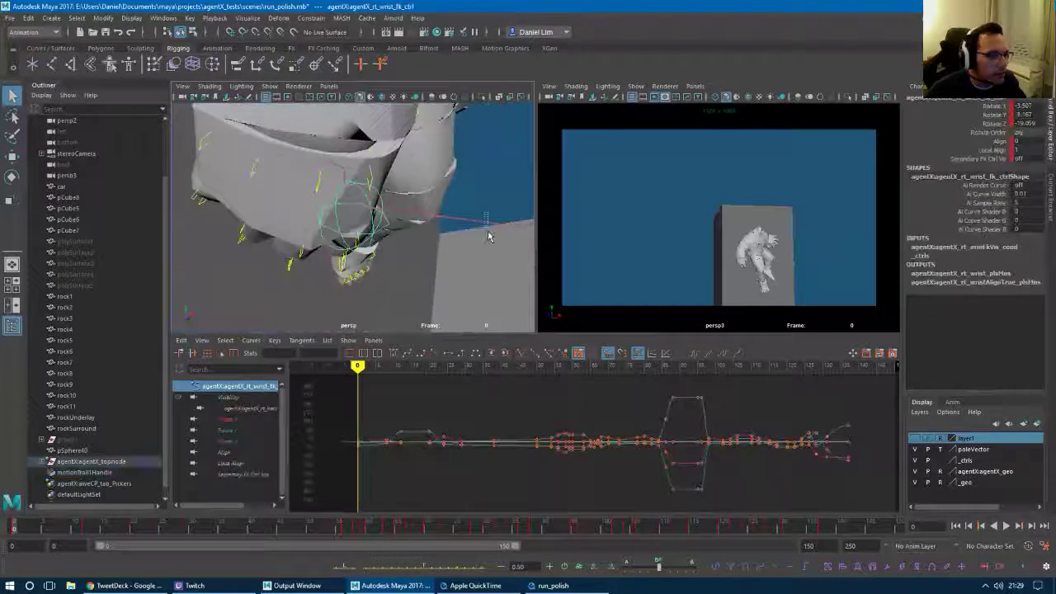
pyautogui.click(488, 229)
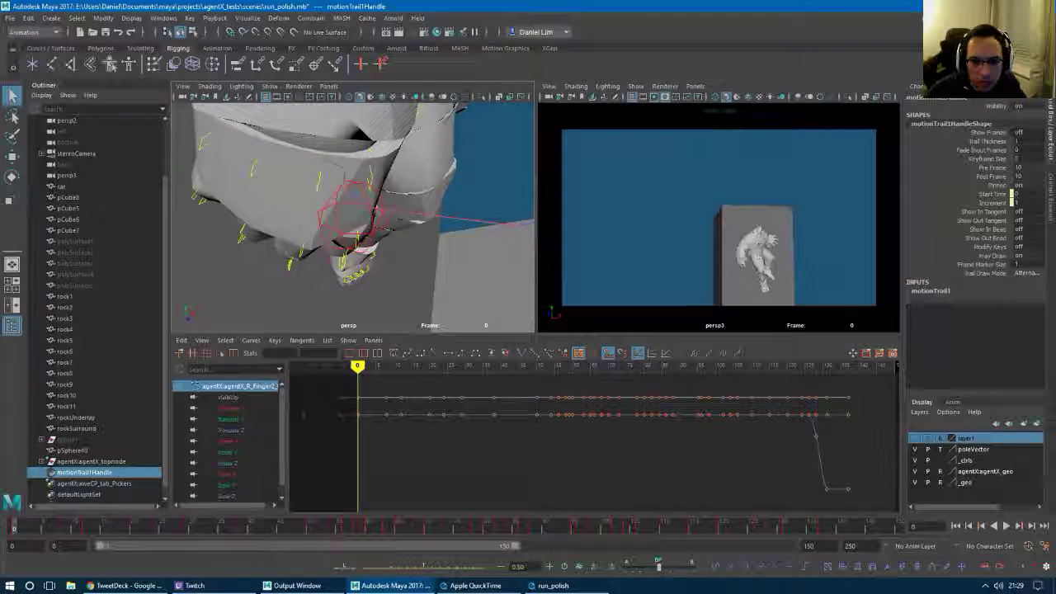
pyautogui.press('f')
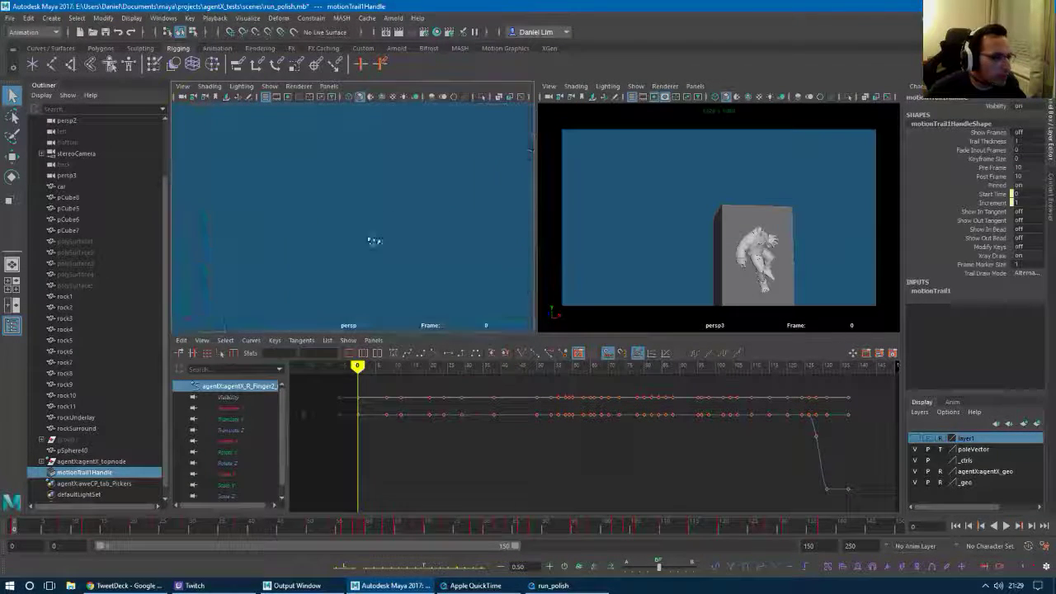
# Pull the persp view back from the motion trail and hide the Outliner.
pyautogui.keyDown('alt'); pyautogui.moveTo(400, 231); pyautogui.dragTo(194, 171, button='right'); pyautogui.keyUp('alt')
pyautogui.keyDown('alt'); pyautogui.moveTo(194, 172); pyautogui.dragTo(231, 334, button='middle'); pyautogui.keyUp('alt')
pyautogui.click(11, 326)
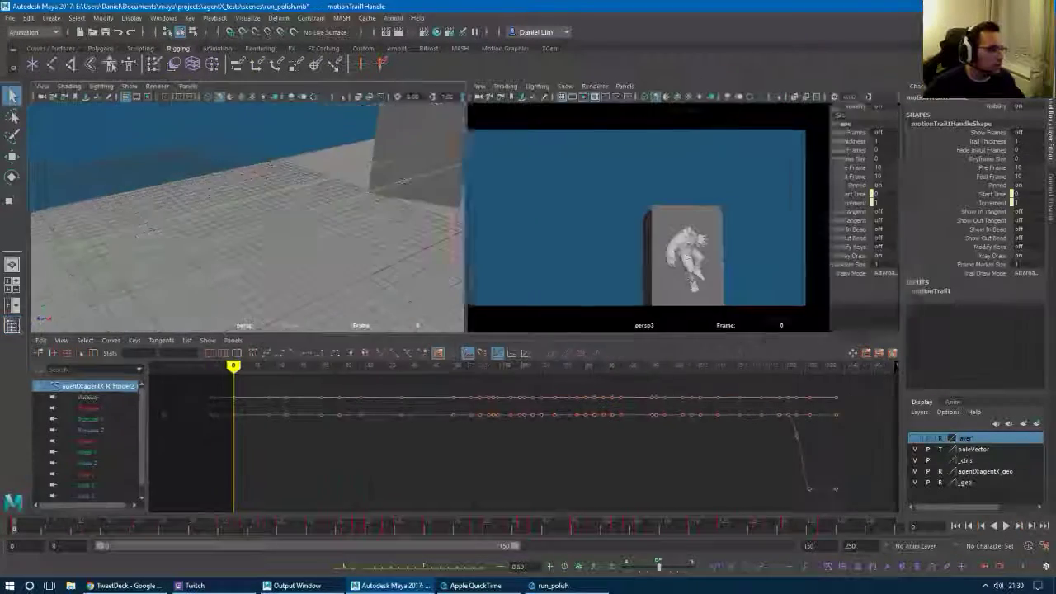
# Reselect the right hand control and frame the character against the tower in the persp view at frame 0.
pyautogui.keyDown('alt'); pyautogui.moveTo(318, 243); pyautogui.dragTo(258, 283, button='middle'); pyautogui.keyUp('alt')
pyautogui.keyDown('alt'); pyautogui.moveTo(258, 284); pyautogui.dragTo(290, 155); pyautogui.keyUp('alt')
pyautogui.click(267, 155)
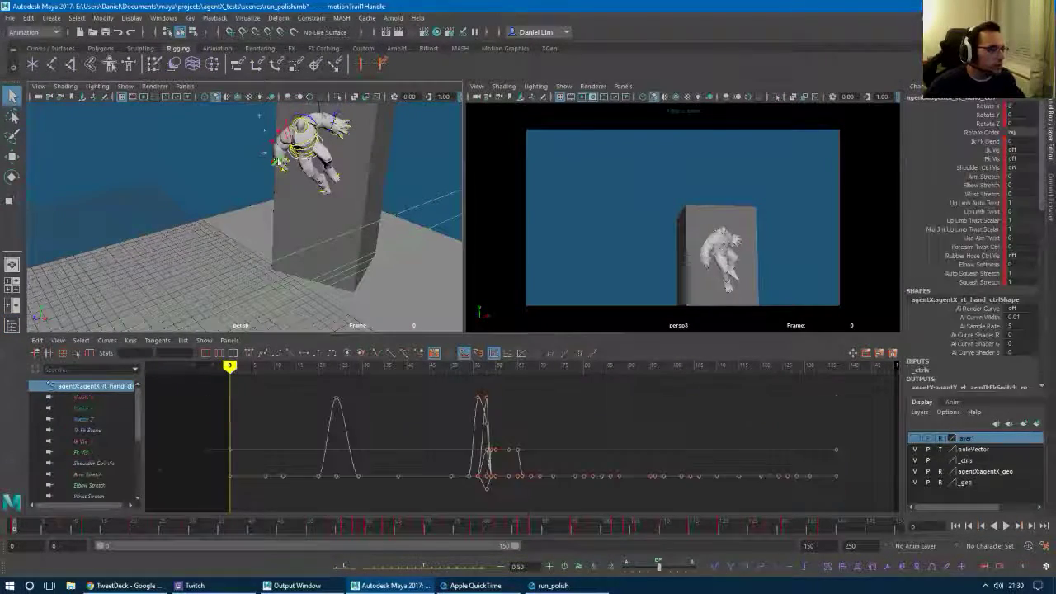
pyautogui.press('f')
pyautogui.keyDown('alt'); pyautogui.moveTo(281, 248); pyautogui.dragTo(157, 245, button='right'); pyautogui.keyUp('alt')
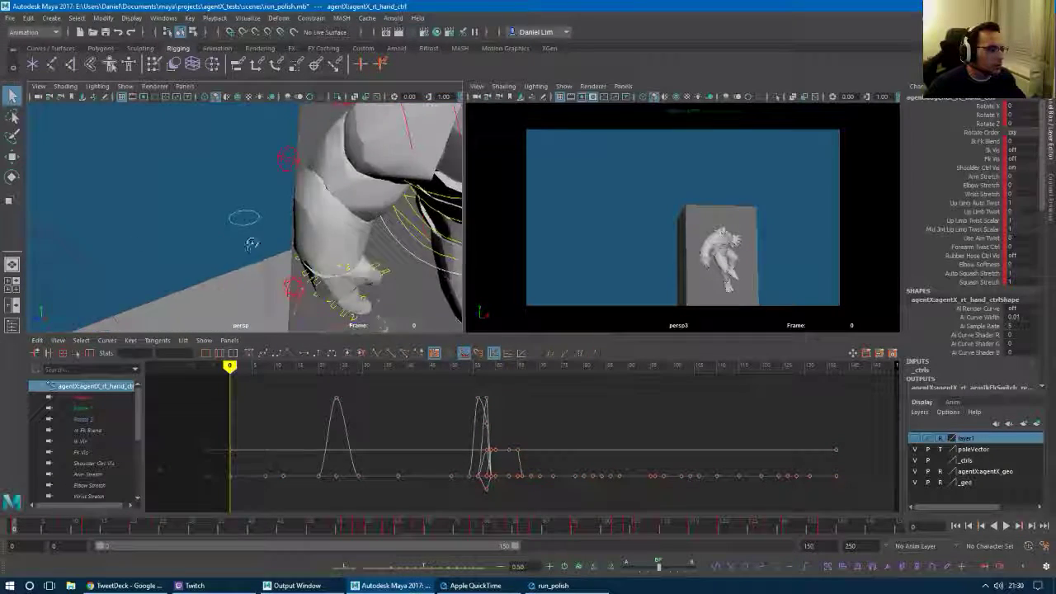
pyautogui.keyDown('alt'); pyautogui.moveTo(252, 242); pyautogui.dragTo(346, 235); pyautogui.keyUp('alt')
pyautogui.keyDown('alt'); pyautogui.moveTo(347, 235); pyautogui.dragTo(272, 231, button='right'); pyautogui.keyUp('alt')
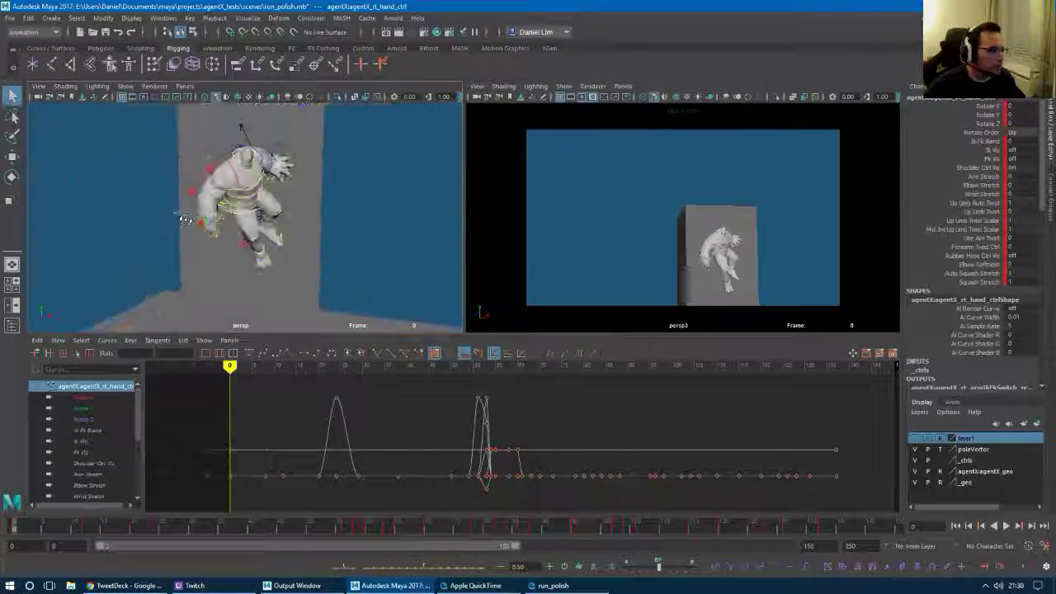
pyautogui.keyDown('alt'); pyautogui.moveTo(363, 227); pyautogui.dragTo(500, 216); pyautogui.keyUp('alt')
# Turn on the Motion Trails display in the persp3 view and scrub to frame 11 to check the arm pose.
pyautogui.click(571, 86)
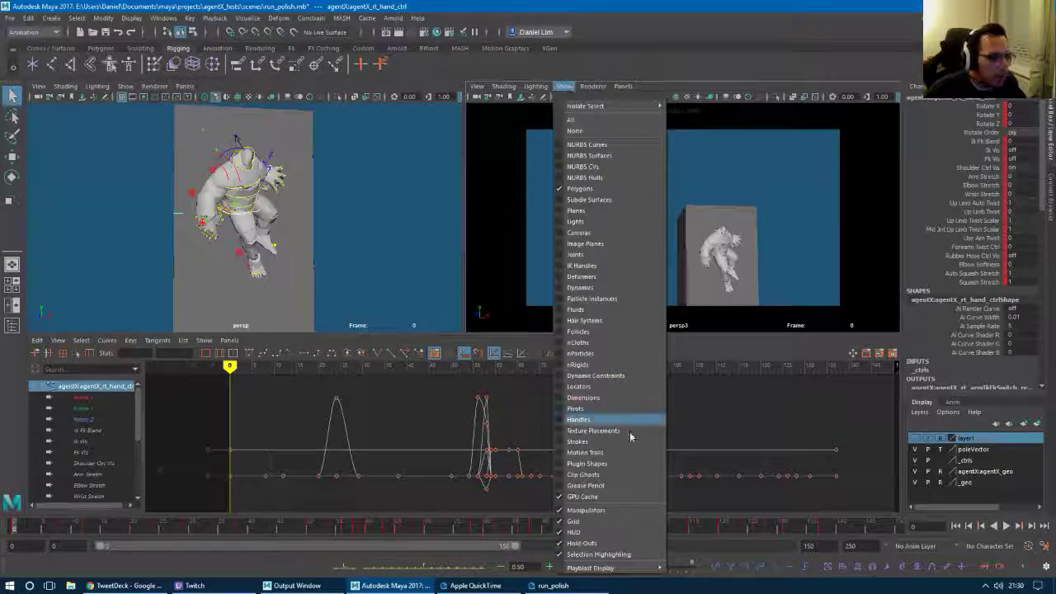
pyautogui.click(605, 453)
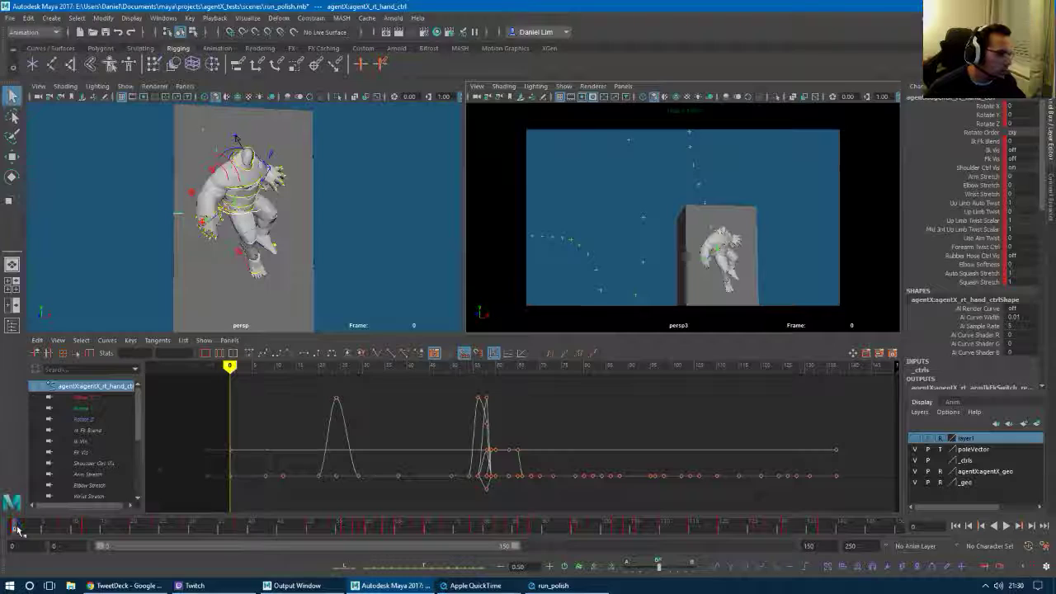
pyautogui.moveTo(19, 528); pyautogui.dragTo(81, 567)
pyautogui.scroll(3, 386, 263)
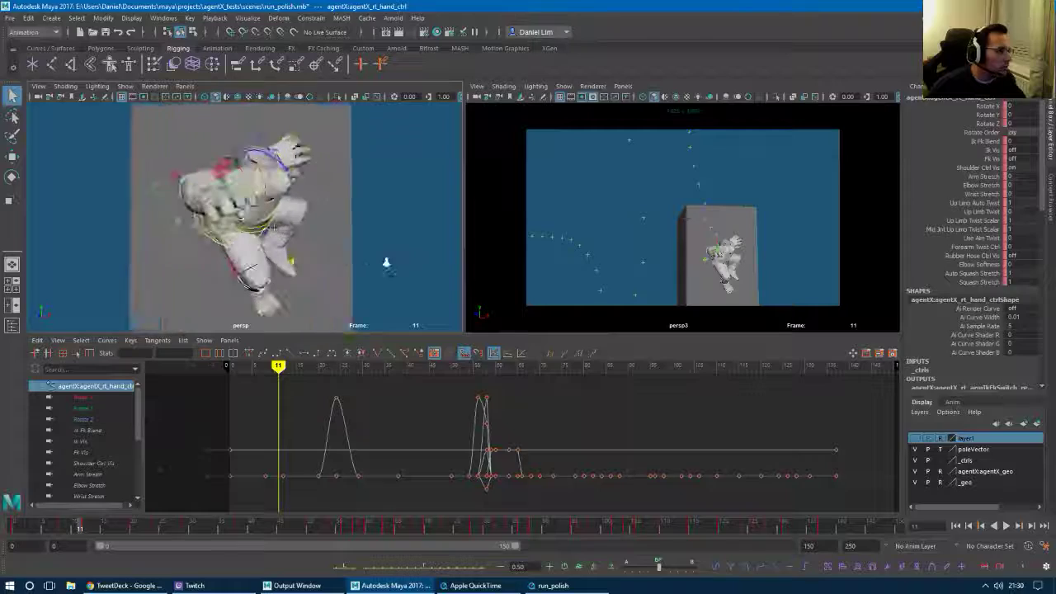
pyautogui.keyDown('alt'); pyautogui.moveTo(386, 263); pyautogui.dragTo(440, 246); pyautogui.keyUp('alt')
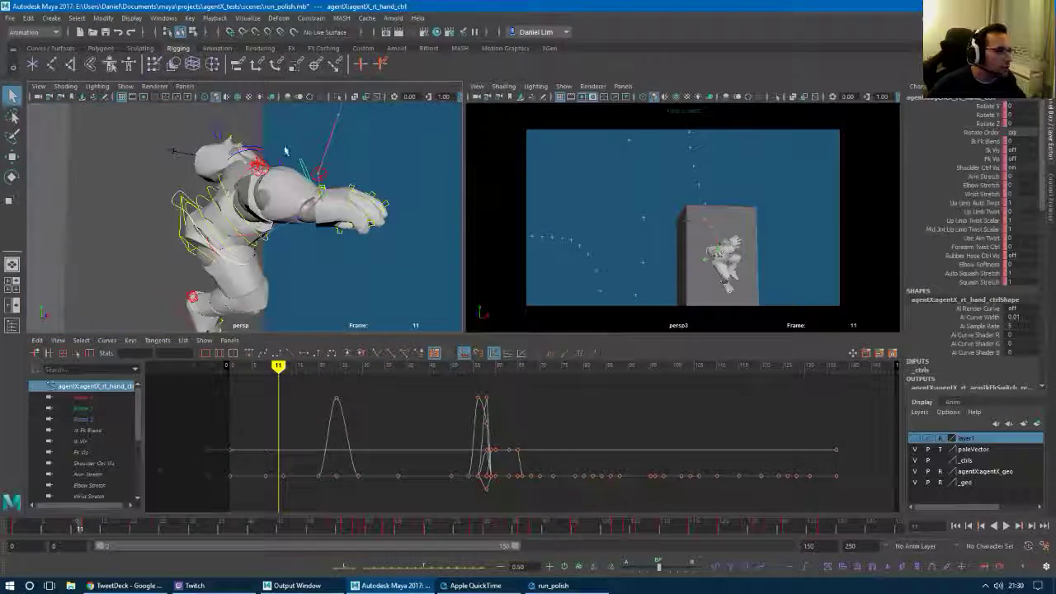
# Scrub back to frame 0 and examine the right hand's motion trail against the arm pose from several angles in the persp view.
pyautogui.keyDown('alt'); pyautogui.moveTo(278, 194); pyautogui.dragTo(422, 283); pyautogui.keyUp('alt')
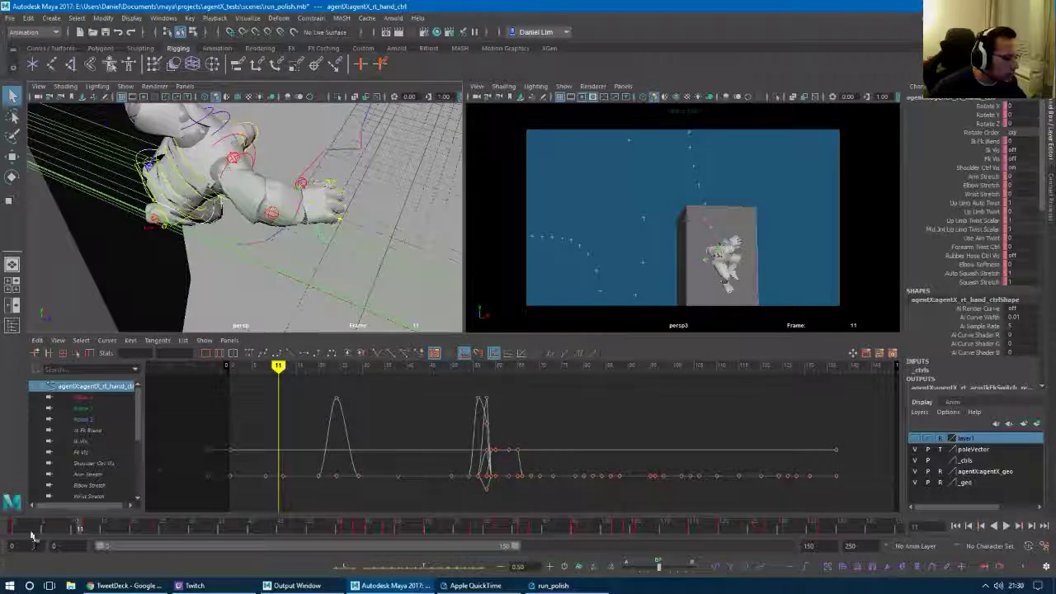
pyautogui.keyDown('alt'); pyautogui.moveTo(225, 280); pyautogui.dragTo(180, 257); pyautogui.keyUp('alt')
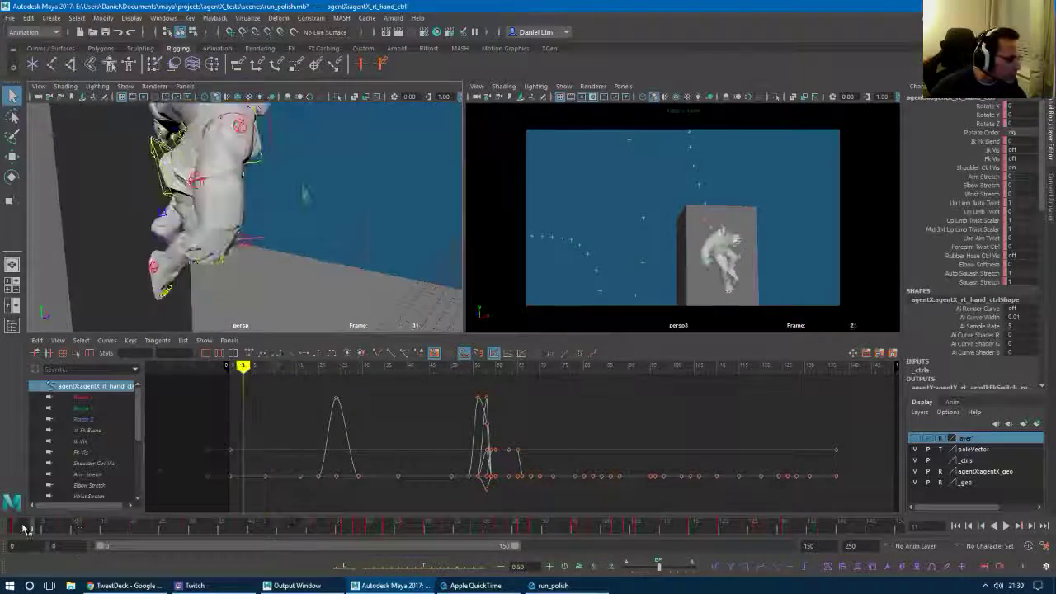
pyautogui.moveTo(28, 528)
pyautogui.mouseDown()
pyautogui.moveTo(74, 527)
pyautogui.moveTo(14, 528)
pyautogui.mouseUp()
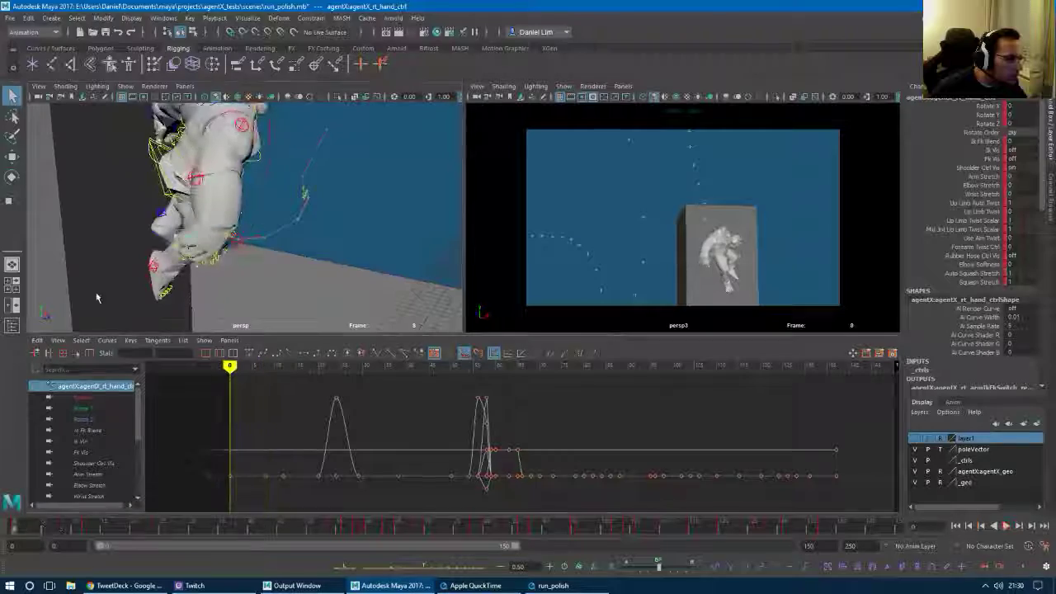
pyautogui.keyDown('alt'); pyautogui.moveTo(96, 297); pyautogui.dragTo(264, 285, button='right'); pyautogui.keyUp('alt')
pyautogui.keyDown('alt'); pyautogui.moveTo(262, 272); pyautogui.dragTo(259, 317); pyautogui.keyUp('alt')
pyautogui.scroll(-5, 256, 317)
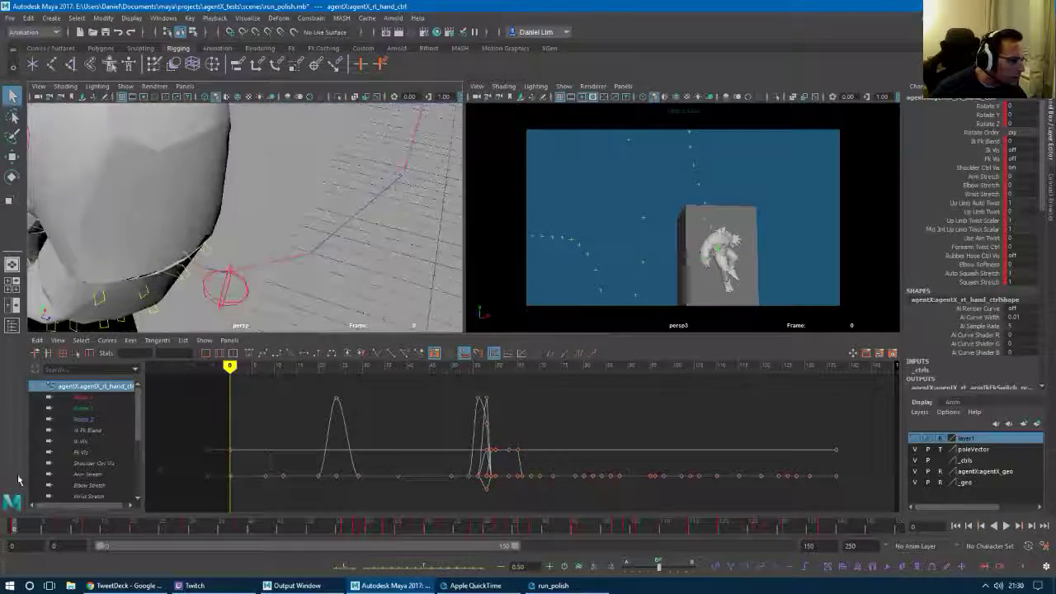
pyautogui.moveTo(17, 529)
pyautogui.mouseDown()
pyautogui.moveTo(93, 526)
pyautogui.moveTo(3, 532)
pyautogui.moveTo(63, 532)
pyautogui.moveTo(17, 529)
pyautogui.mouseUp()
pyautogui.scroll(-10, 130, 300)
pyautogui.scroll(-3, 306, 111)
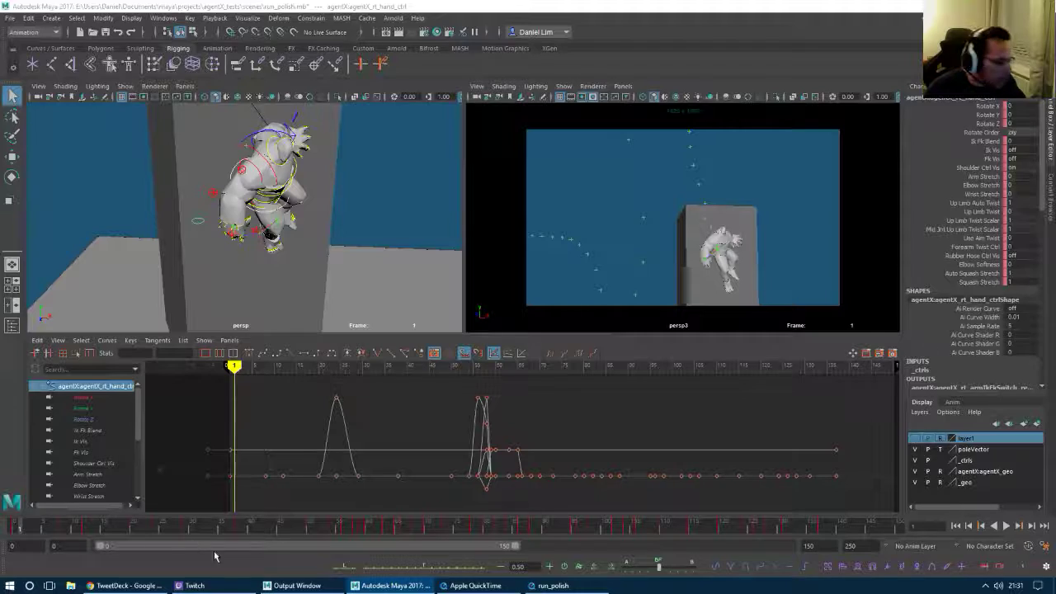
# Play the animation and scrub through the opening frames back to frame 1 to review the start of the right arm's swing.
pyautogui.hotkey('alt', 'v')
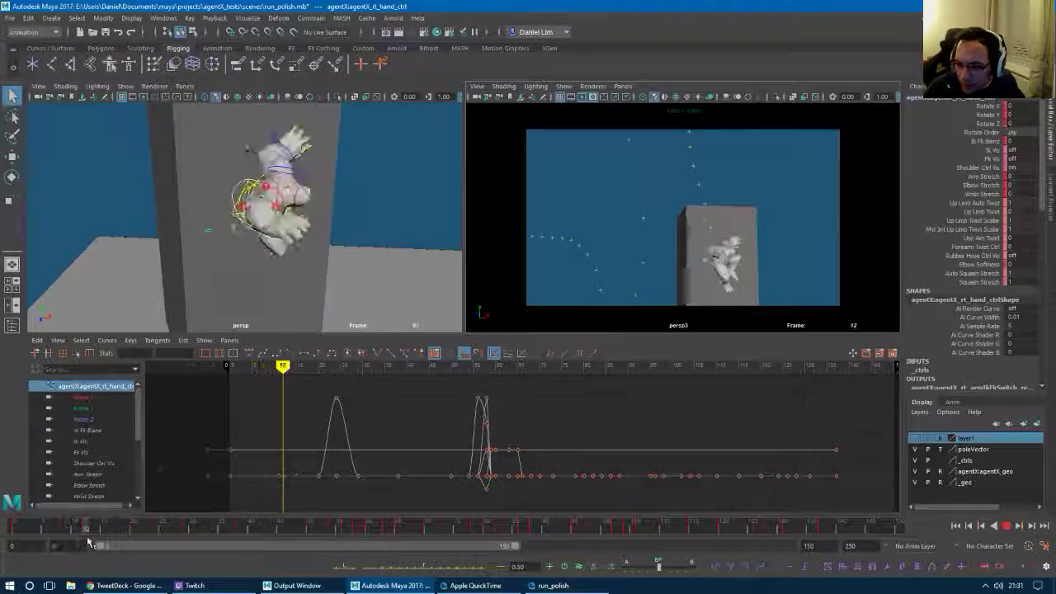
pyautogui.moveTo(88, 543); pyautogui.dragTo(25, 547)
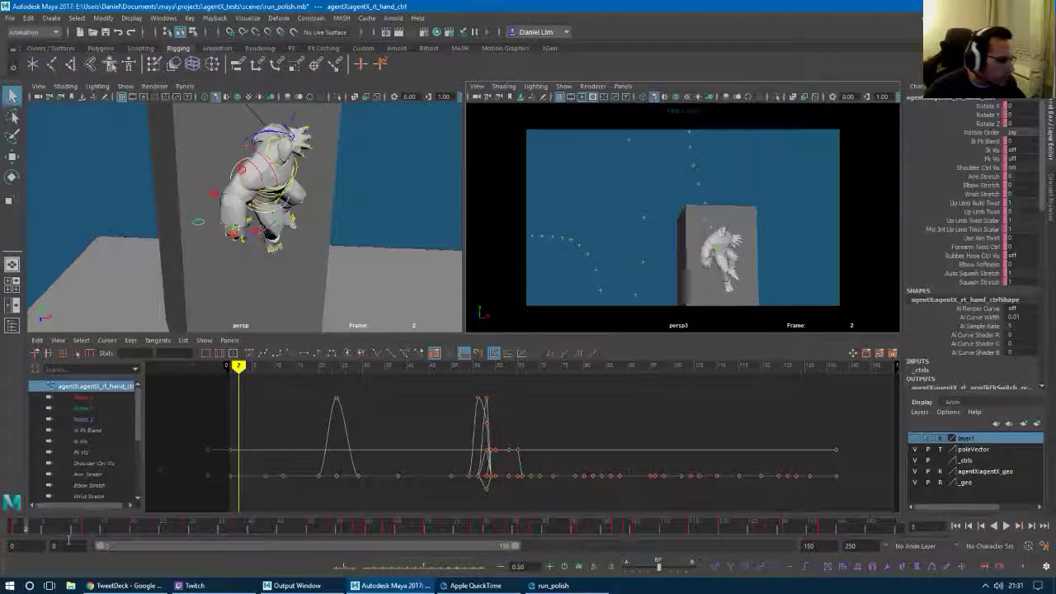
pyautogui.click(18, 529)
pyautogui.moveTo(54, 533); pyautogui.dragTo(21, 554)
pyautogui.keyDown('alt'); pyautogui.moveTo(183, 283); pyautogui.dragTo(157, 263); pyautogui.keyUp('alt')
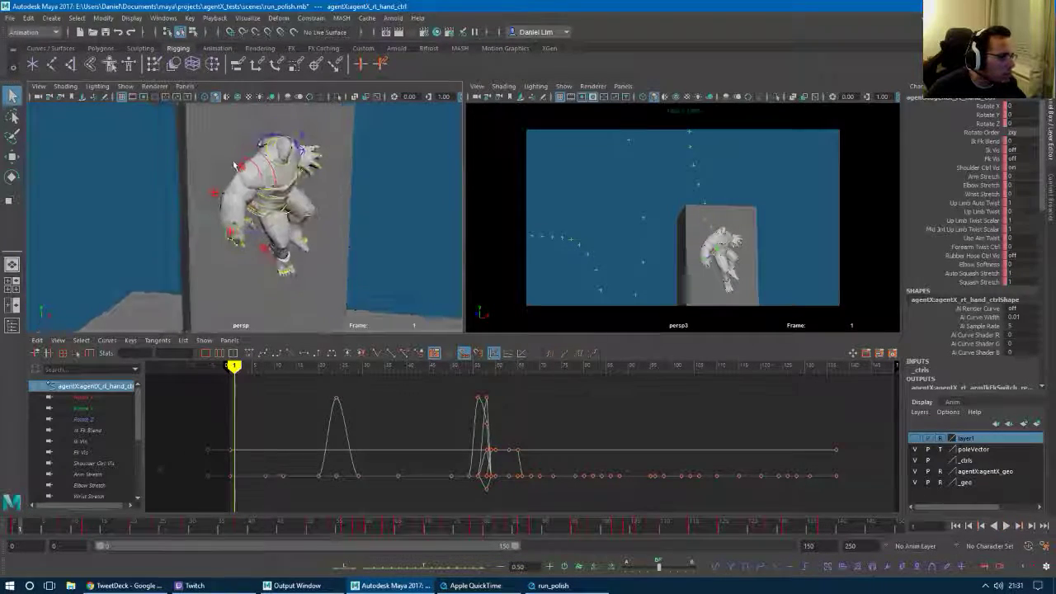
# Select the right clavicle control and examine its rotation curves over the opening frames in the Graph Editor alongside the body pose.
pyautogui.click(241, 168)
pyautogui.click(271, 192)
pyautogui.click(274, 183)
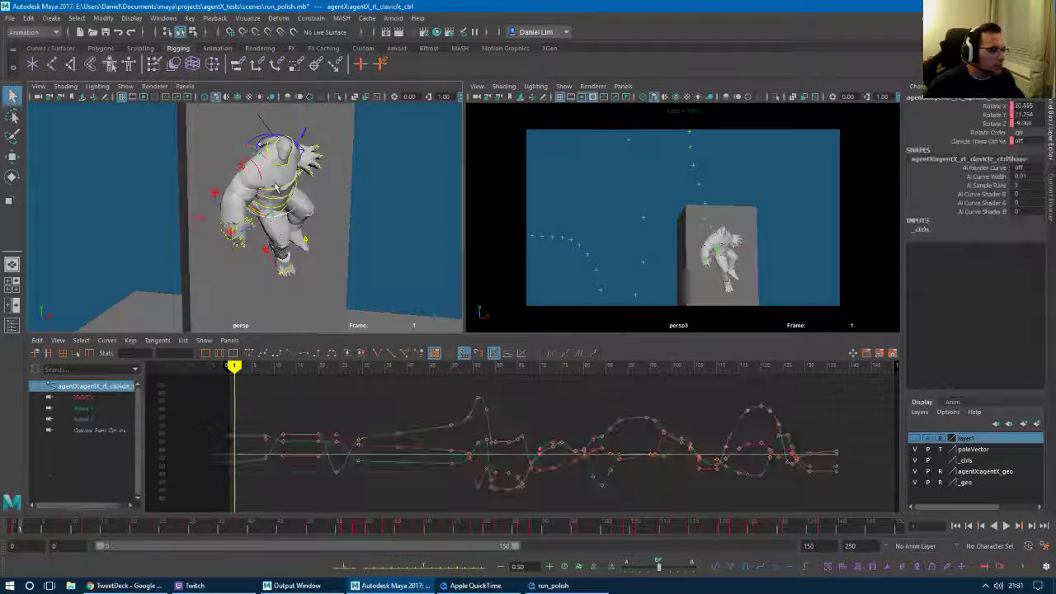
pyautogui.press('f')
pyautogui.click(455, 465)
pyautogui.scroll(-5, 312, 454)
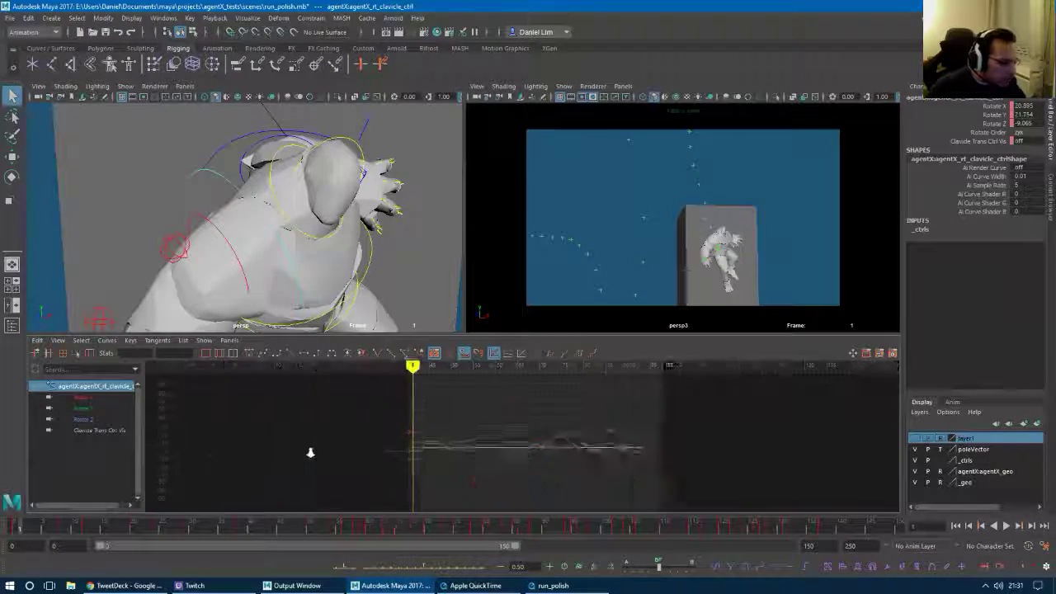
pyautogui.keyDown('alt'); pyautogui.moveTo(310, 453); pyautogui.dragTo(349, 448, button='right'); pyautogui.keyUp('alt')
pyautogui.keyDown('alt'); pyautogui.moveTo(349, 448); pyautogui.dragTo(430, 446, button='middle'); pyautogui.keyUp('alt')
pyautogui.keyDown('alt'); pyautogui.moveTo(280, 302); pyautogui.dragTo(345, 281); pyautogui.keyUp('alt')
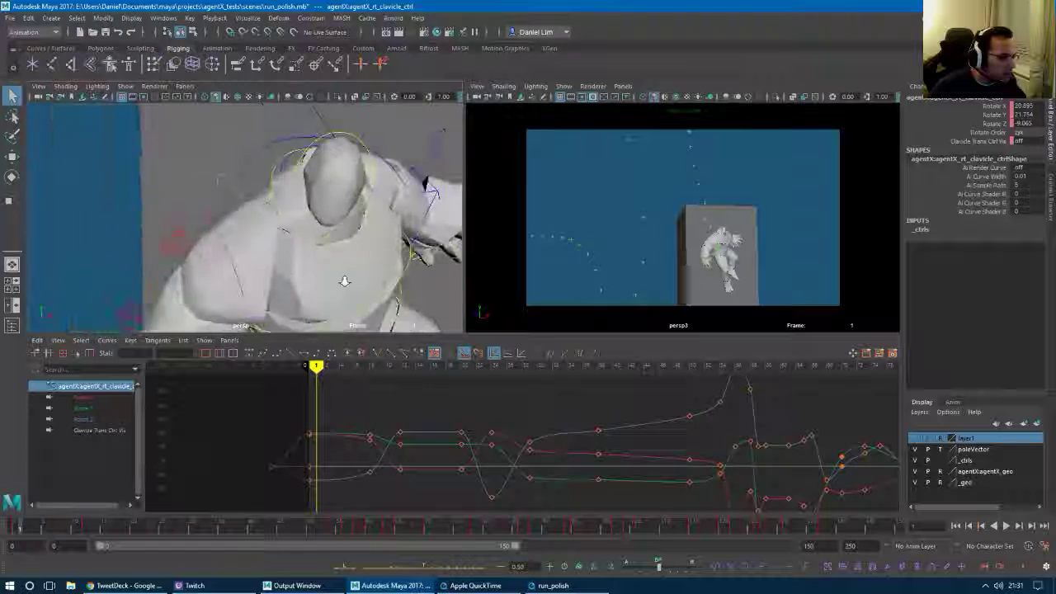
pyautogui.keyDown('alt'); pyautogui.moveTo(345, 281); pyautogui.dragTo(302, 289, button='right'); pyautogui.keyUp('alt')
pyautogui.keyDown('alt'); pyautogui.moveTo(302, 289); pyautogui.dragTo(338, 248, button='middle'); pyautogui.keyUp('alt')
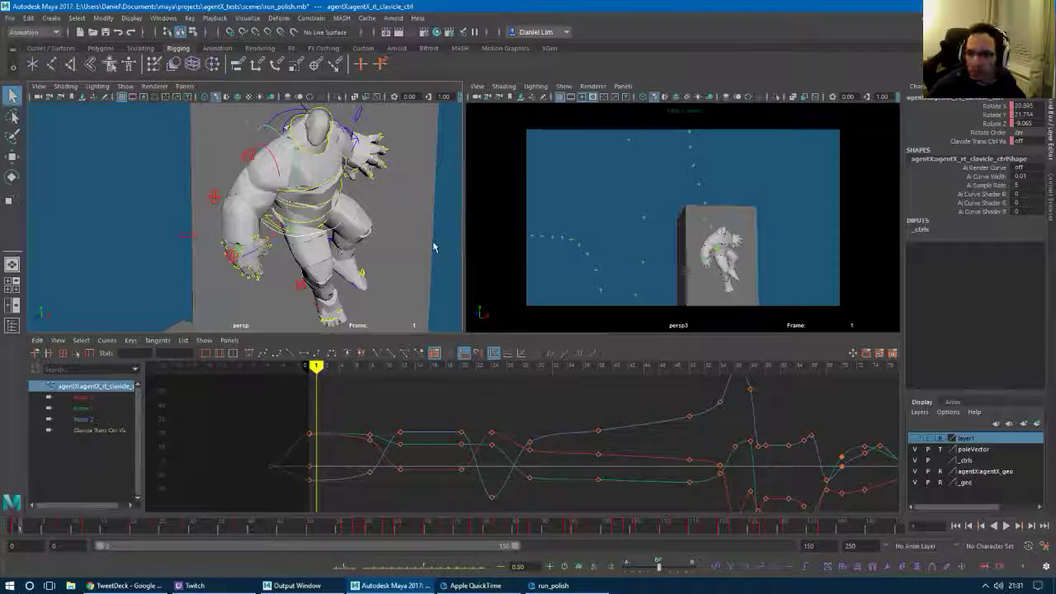
pyautogui.hotkey('alt', 'Tab')
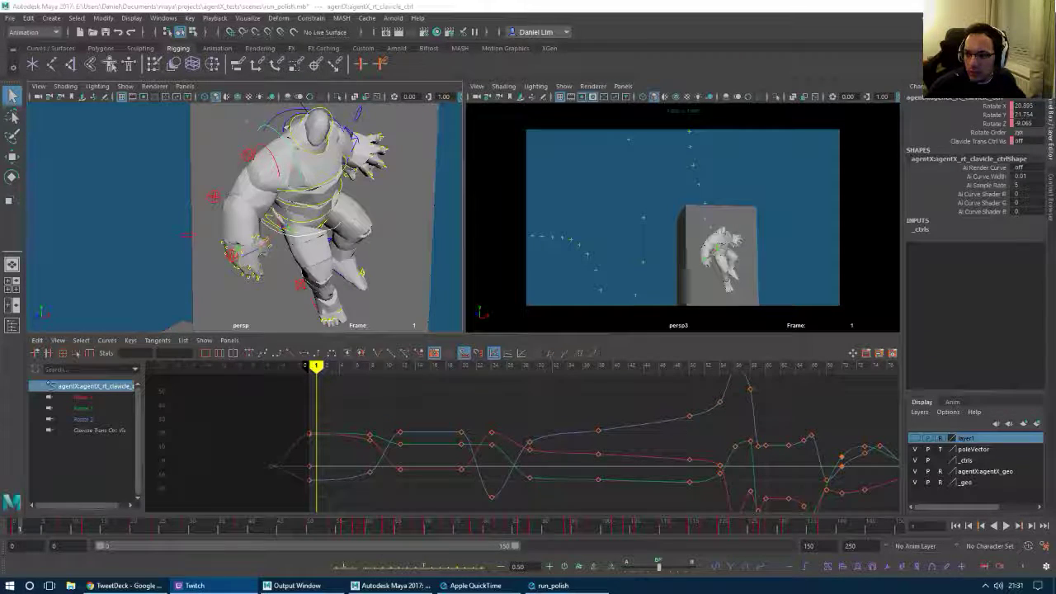
# Select the right upper arm FK control, play the opening frames and scrub to frame 4 to check the arm.
pyautogui.keyDown('alt'); pyautogui.moveTo(211, 230); pyautogui.dragTo(268, 239, button='right'); pyautogui.keyUp('alt')
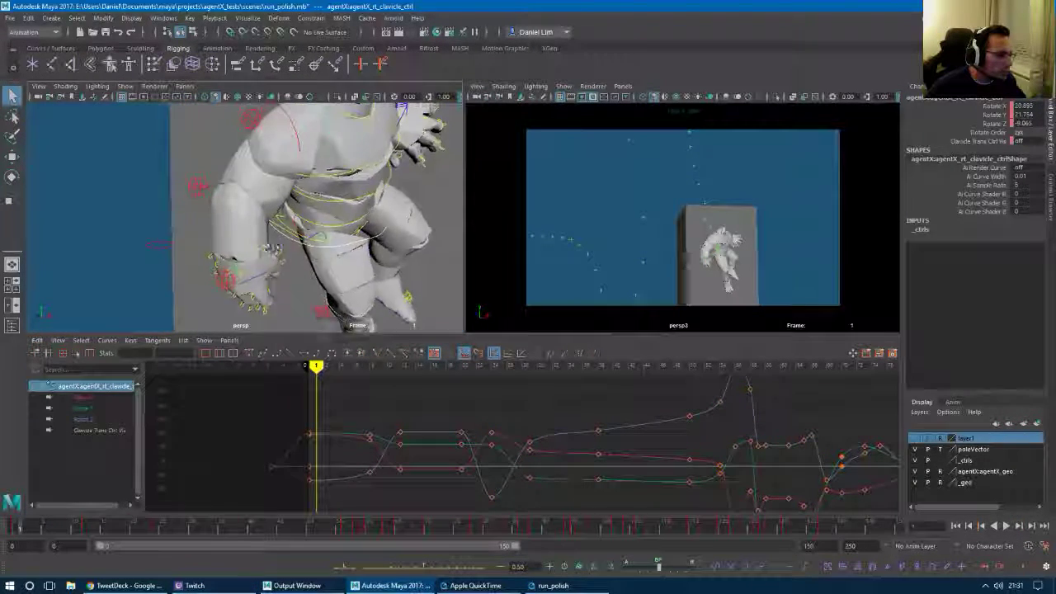
pyautogui.keyDown('alt'); pyautogui.moveTo(269, 239); pyautogui.dragTo(237, 121); pyautogui.keyUp('alt')
pyautogui.click(241, 120)
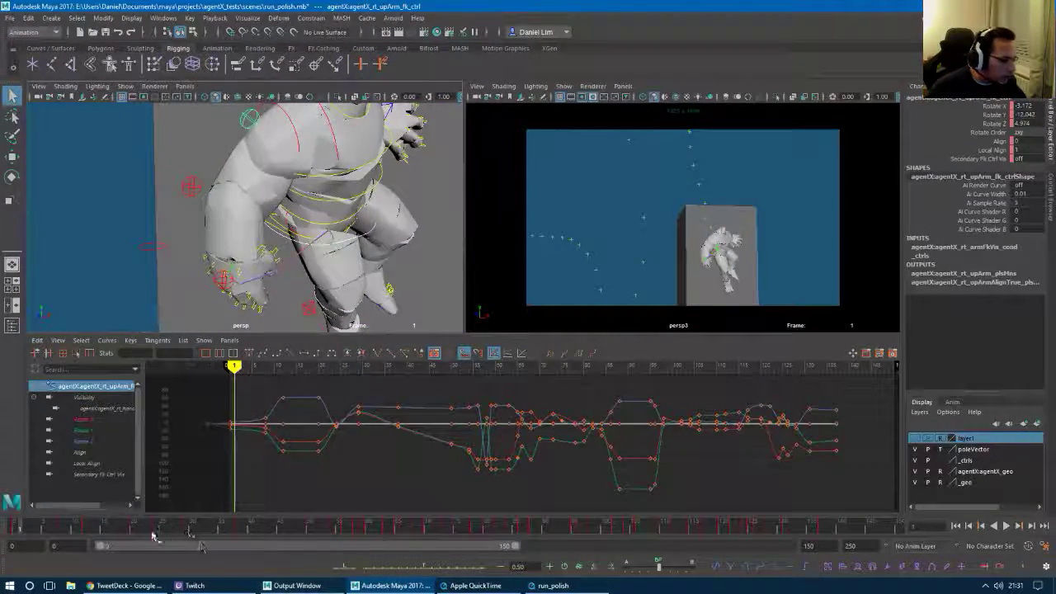
pyautogui.hotkey('alt', 'v')
pyautogui.moveTo(31, 531)
pyautogui.mouseDown()
pyautogui.moveTo(81, 530)
pyautogui.moveTo(3, 519)
pyautogui.moveTo(83, 530)
pyautogui.moveTo(14, 525)
pyautogui.moveTo(39, 525)
pyautogui.mouseUp()
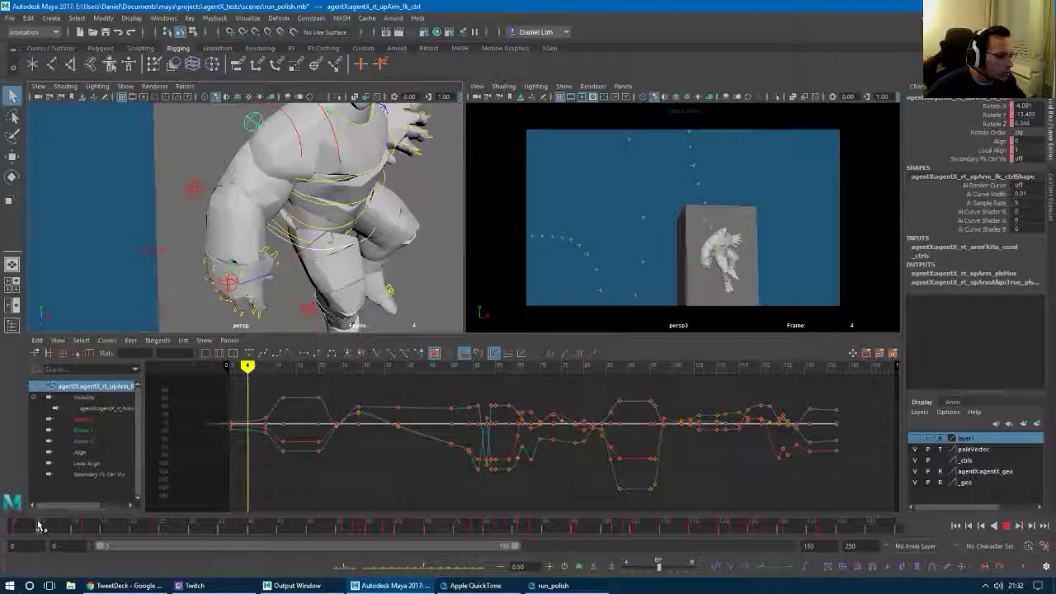
# Raise the right shoulder at frame 4 by rotating the right clavicle control to a Rotate Z of about 5.5.
pyautogui.keyDown('alt'); pyautogui.moveTo(262, 245); pyautogui.dragTo(281, 149); pyautogui.keyUp('alt')
pyautogui.click(336, 219)
pyautogui.press('e')
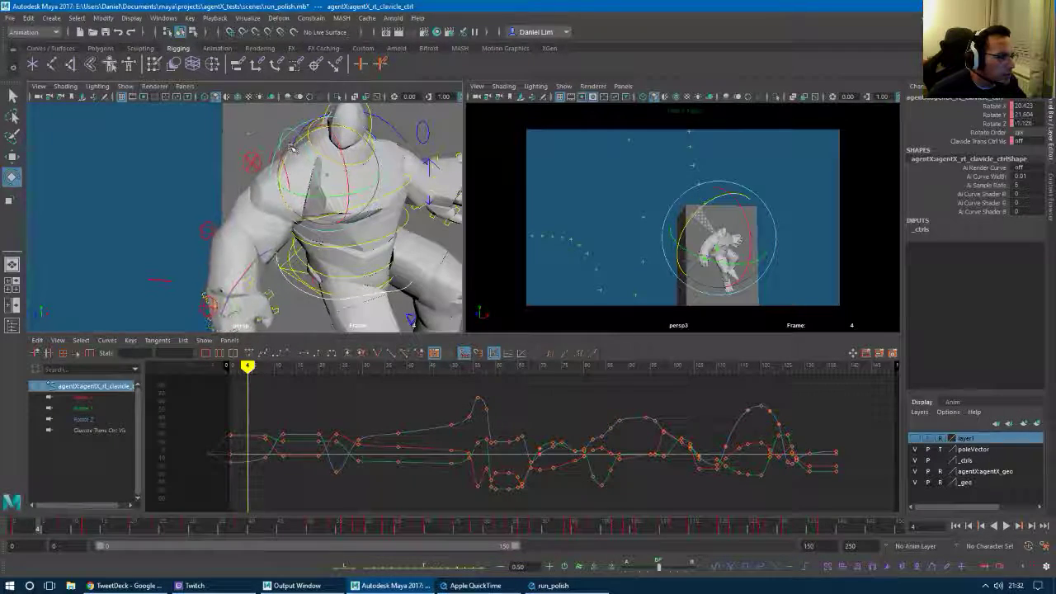
pyautogui.moveTo(291, 148); pyautogui.dragTo(293, 146)
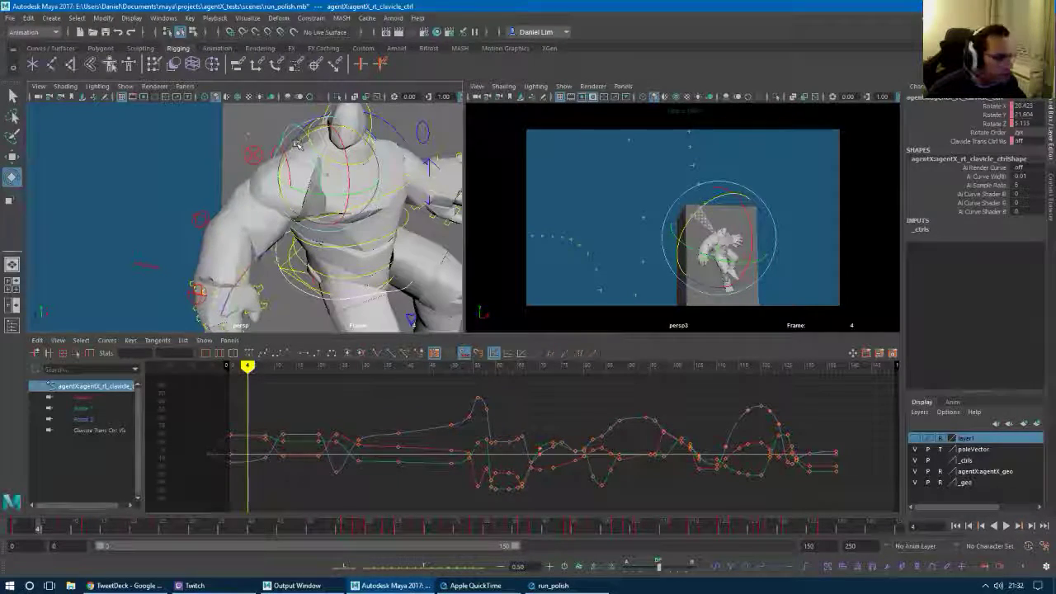
# Examine the right shoulder and upper arm at frame 4 from the side and front, and compare the pose with the following key.
pyautogui.click(253, 156)
pyautogui.moveTo(217, 183); pyautogui.dragTo(300, 285)
pyautogui.press('q')
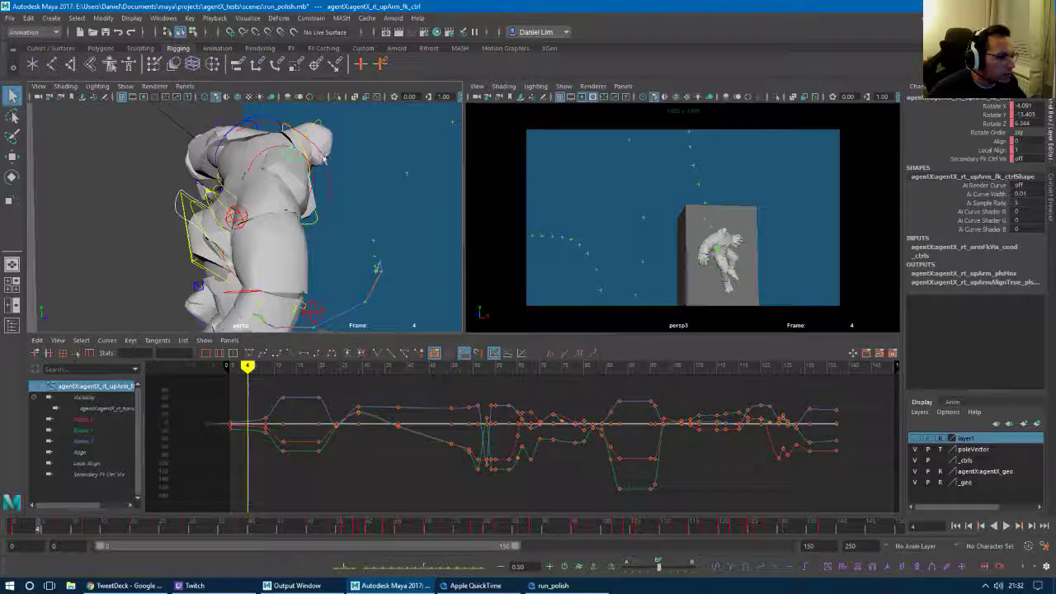
pyautogui.click(320, 189)
pyautogui.press('e')
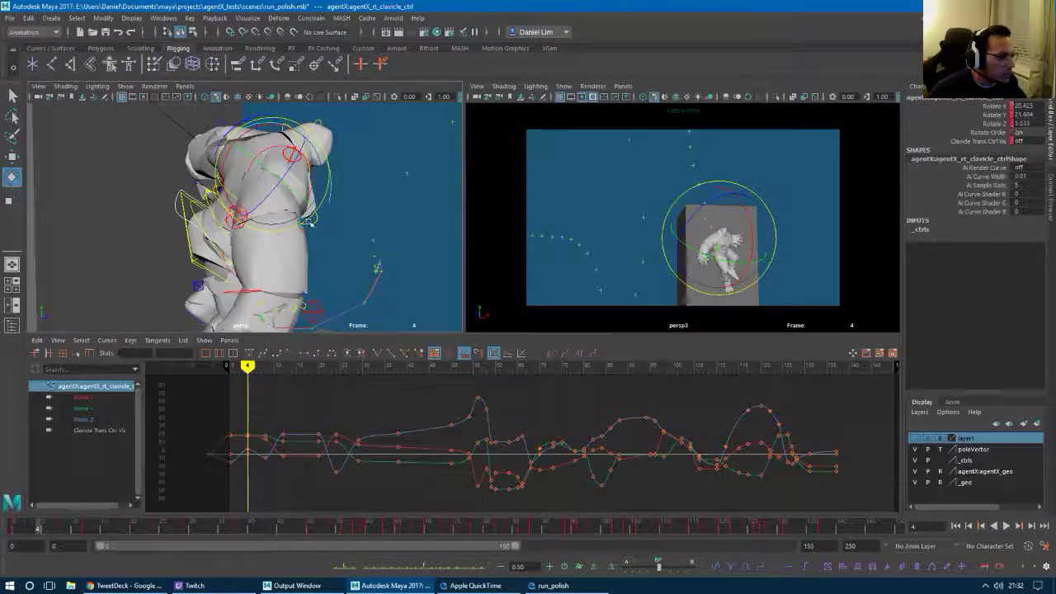
pyautogui.keyDown('alt'); pyautogui.moveTo(309, 221); pyautogui.dragTo(209, 211); pyautogui.keyUp('alt')
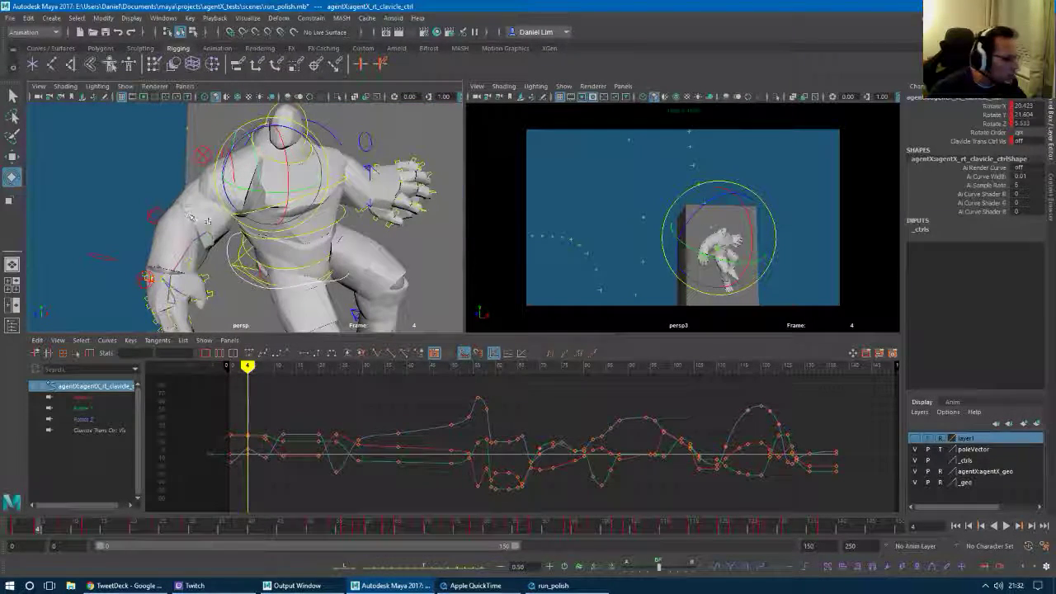
pyautogui.press('.')
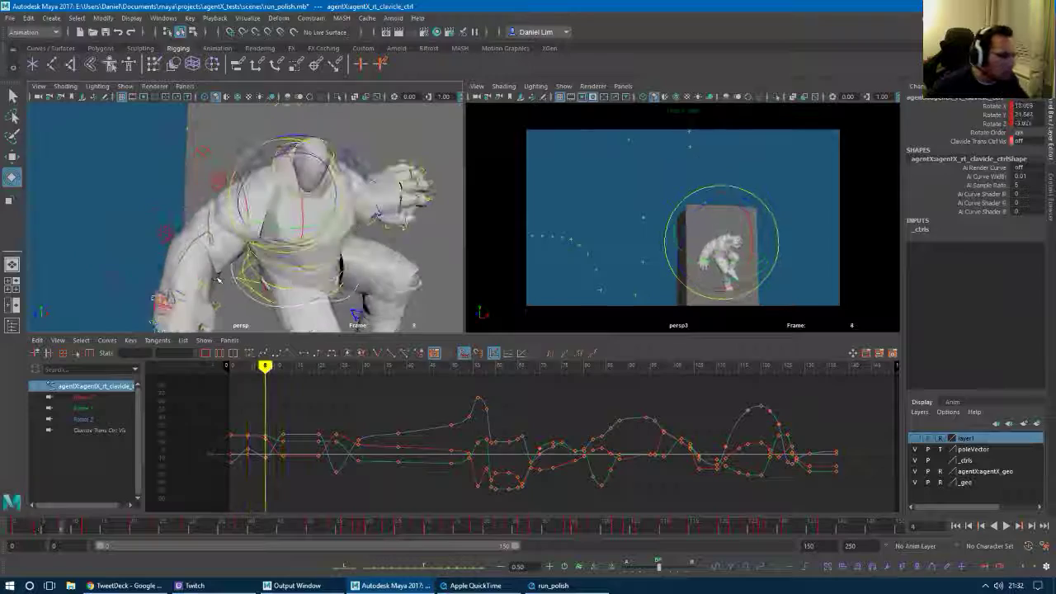
pyautogui.press(',')
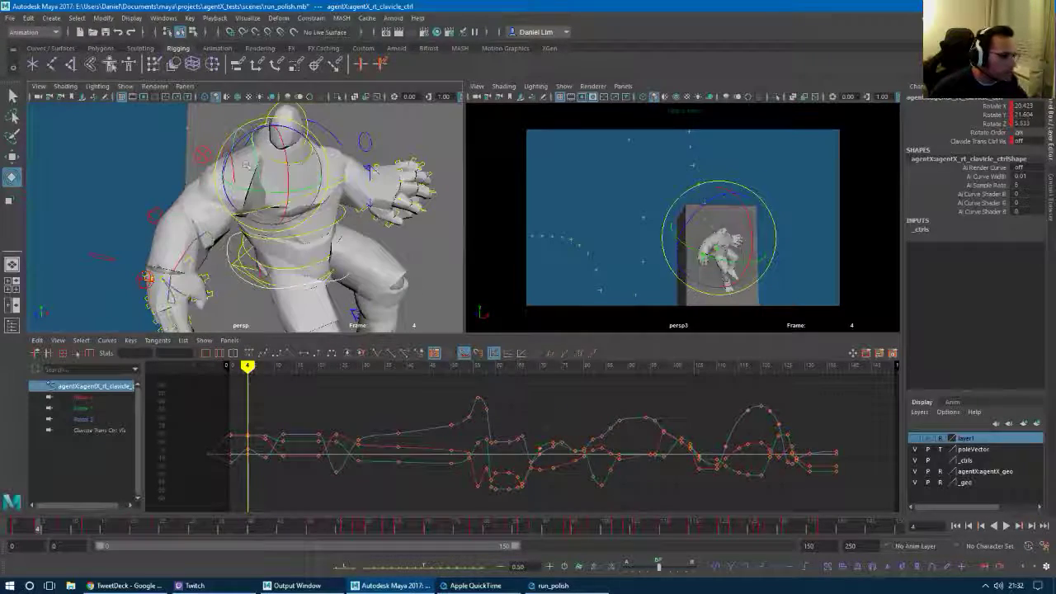
# Swing the right arm outward at frame 4 by rotating the right upper arm FK control to a Rotate Z of about 8.3.
pyautogui.click(207, 137)
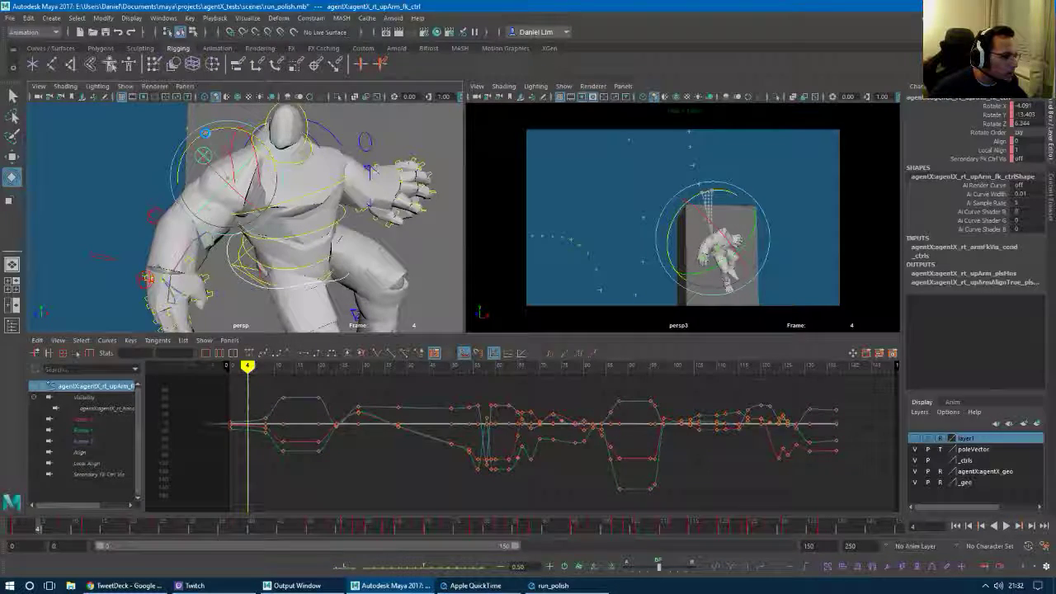
pyautogui.moveTo(207, 132); pyautogui.dragTo(205, 133)
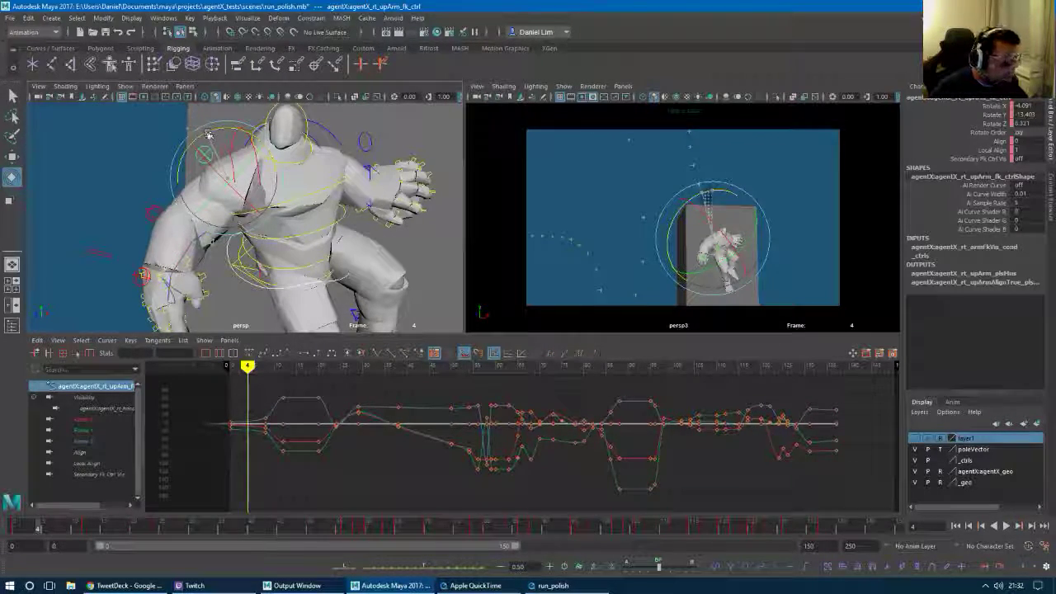
pyautogui.keyDown('alt'); pyautogui.moveTo(197, 262); pyautogui.dragTo(369, 273); pyautogui.keyUp('alt')
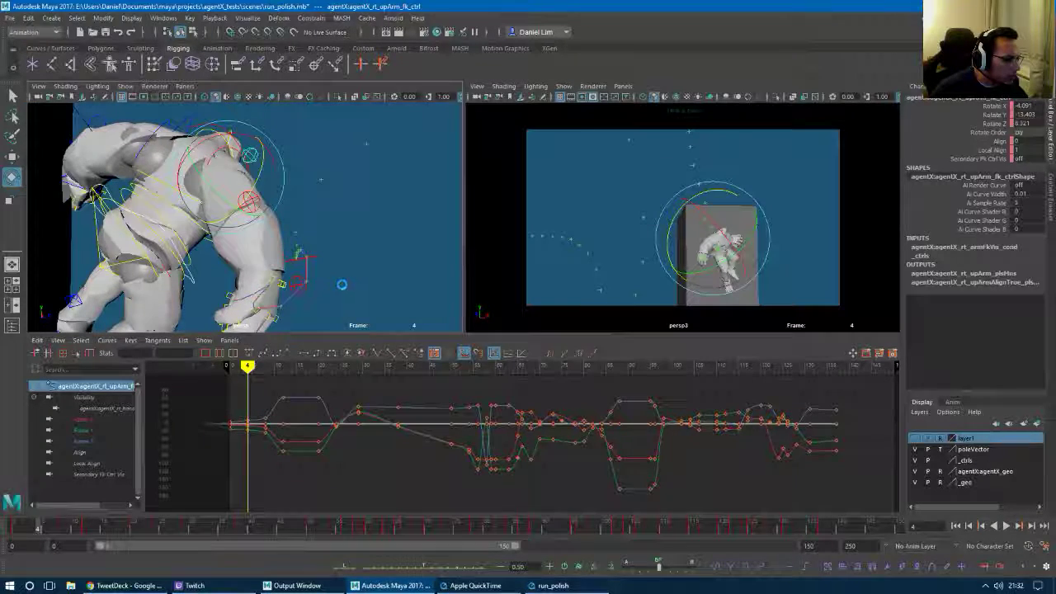
pyautogui.keyDown('alt'); pyautogui.moveTo(326, 285); pyautogui.dragTo(215, 379); pyautogui.keyUp('alt')
# Delete the keys at frame 8 on the right clavicle, upper arm, elbow and wrist FK controls.
pyautogui.moveTo(46, 528)
pyautogui.mouseDown()
pyautogui.moveTo(20, 529)
pyautogui.moveTo(61, 531)
pyautogui.mouseUp()
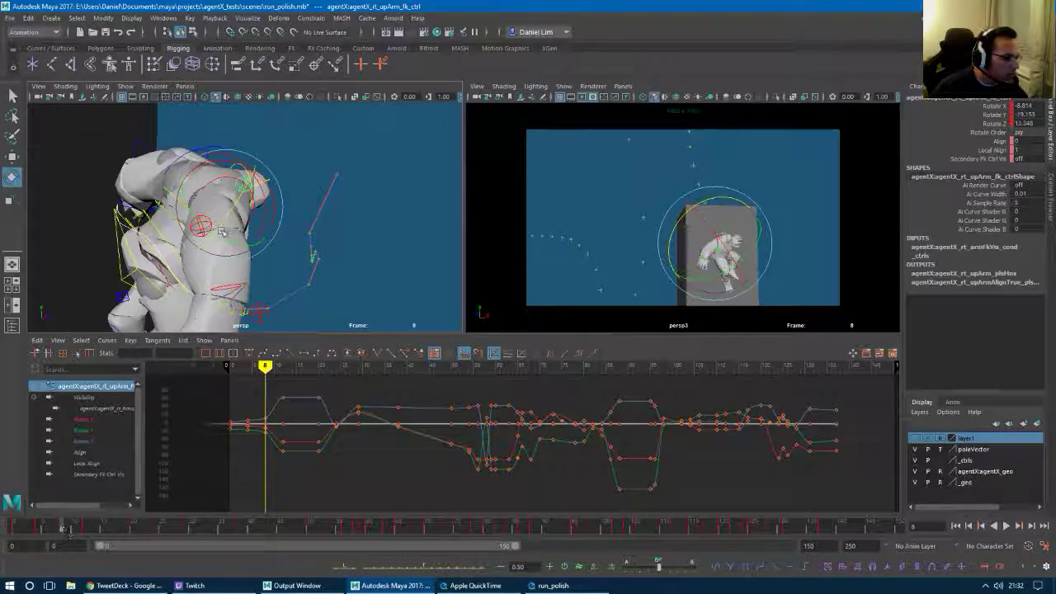
pyautogui.press('q')
pyautogui.keyDown('shift'); pyautogui.click(265, 219); pyautogui.keyUp('shift')
pyautogui.keyDown('shift'); pyautogui.click(242, 287); pyautogui.keyUp('shift')
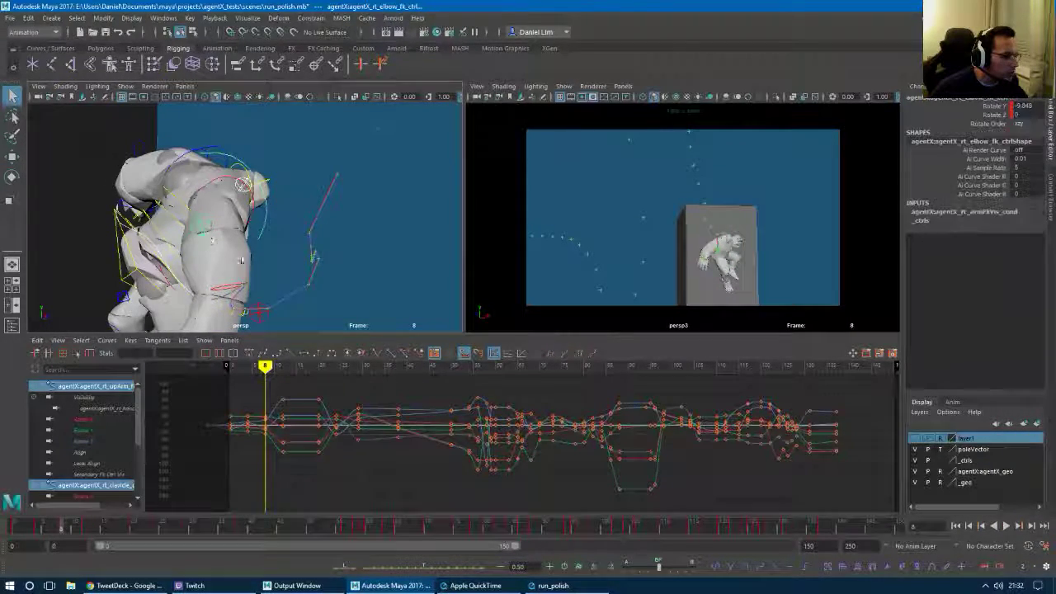
pyautogui.keyDown('alt'); pyautogui.moveTo(239, 273); pyautogui.dragTo(270, 299); pyautogui.keyUp('alt')
pyautogui.keyDown('shift'); pyautogui.click(257, 287); pyautogui.keyUp('shift')
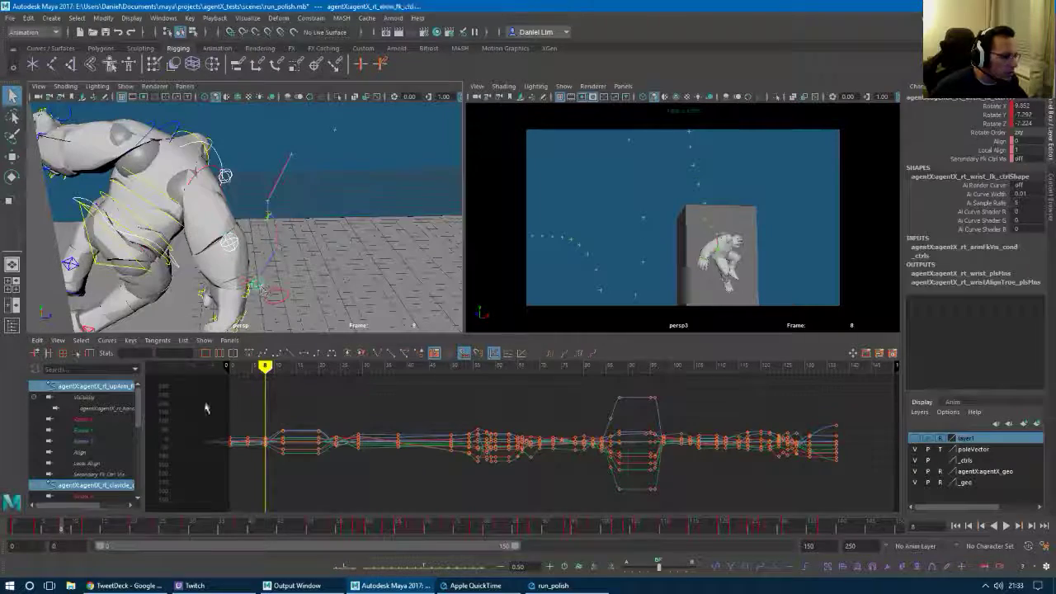
pyautogui.rightClick(71, 529)
pyautogui.click(100, 401)
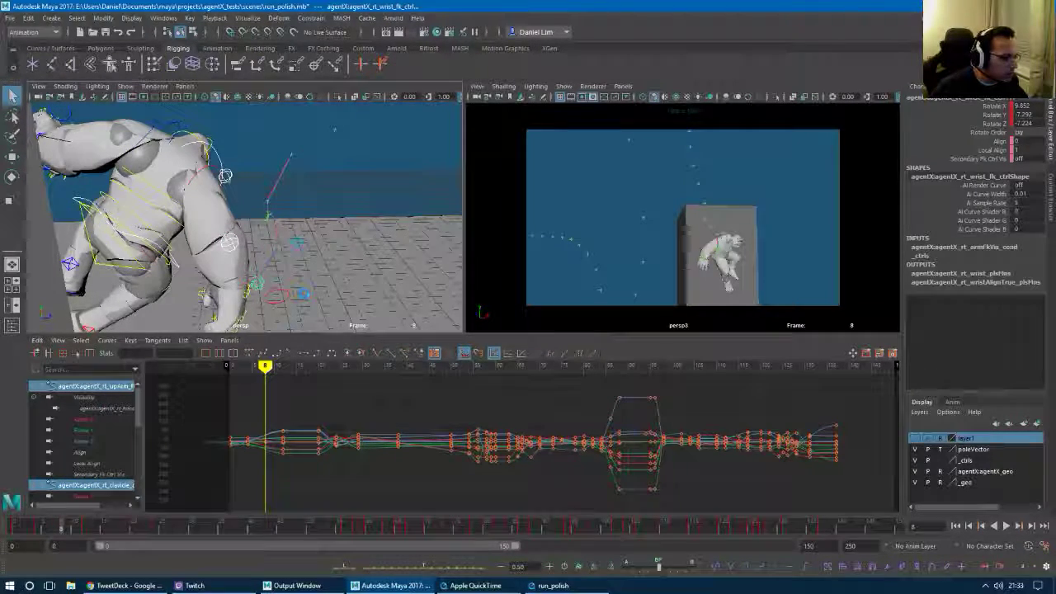
pyautogui.hotkey('ctrl', 'z')
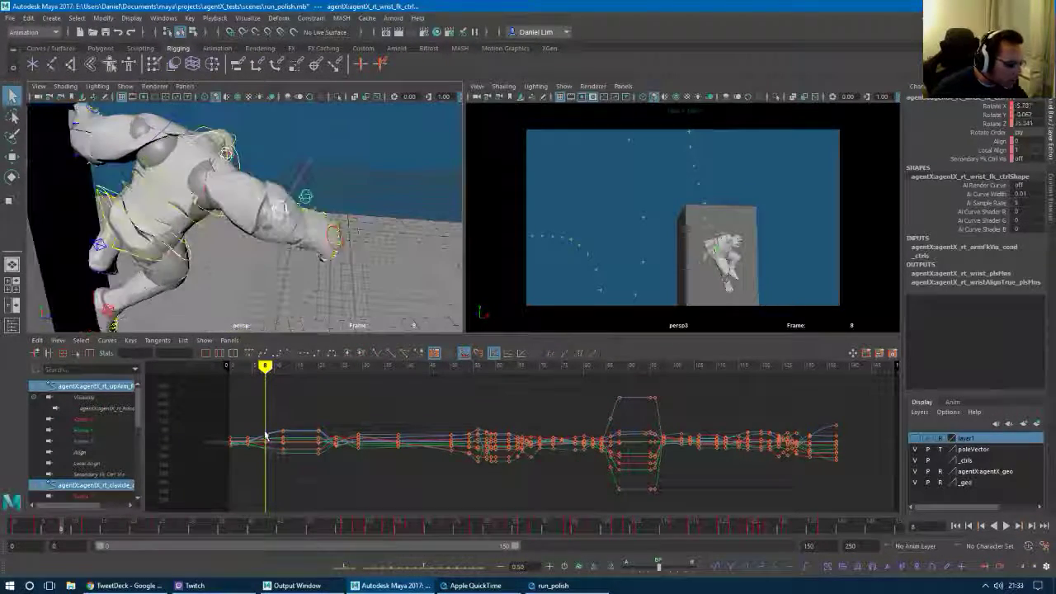
pyautogui.hotkey('ctrl', 'z')
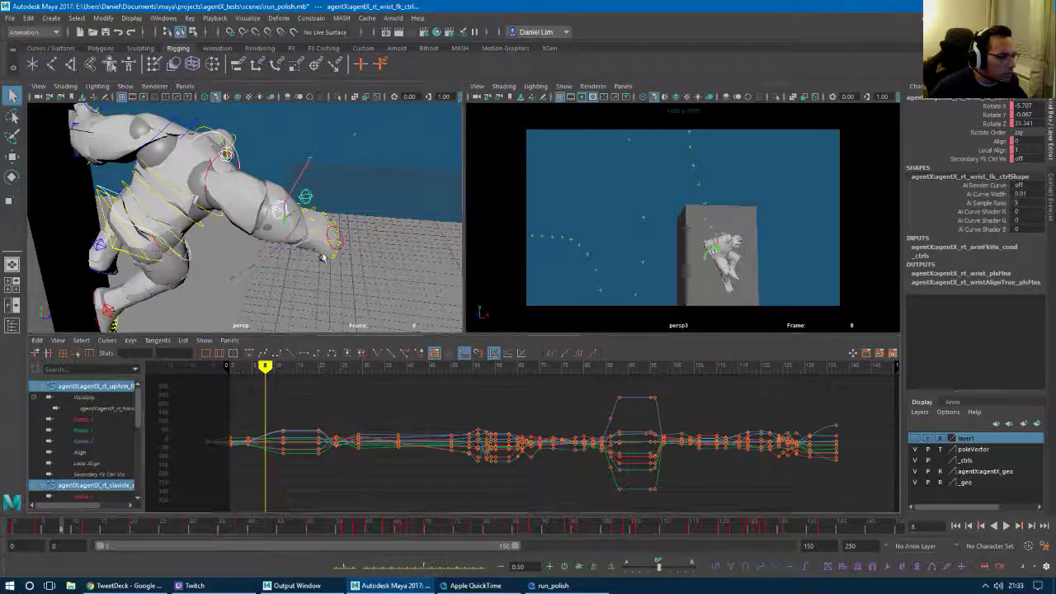
# Play the revised arm swing from the front, scrub to frame 3 and select the right elbow FK control.
pyautogui.keyDown('alt'); pyautogui.moveTo(334, 250); pyautogui.dragTo(181, 228); pyautogui.keyUp('alt')
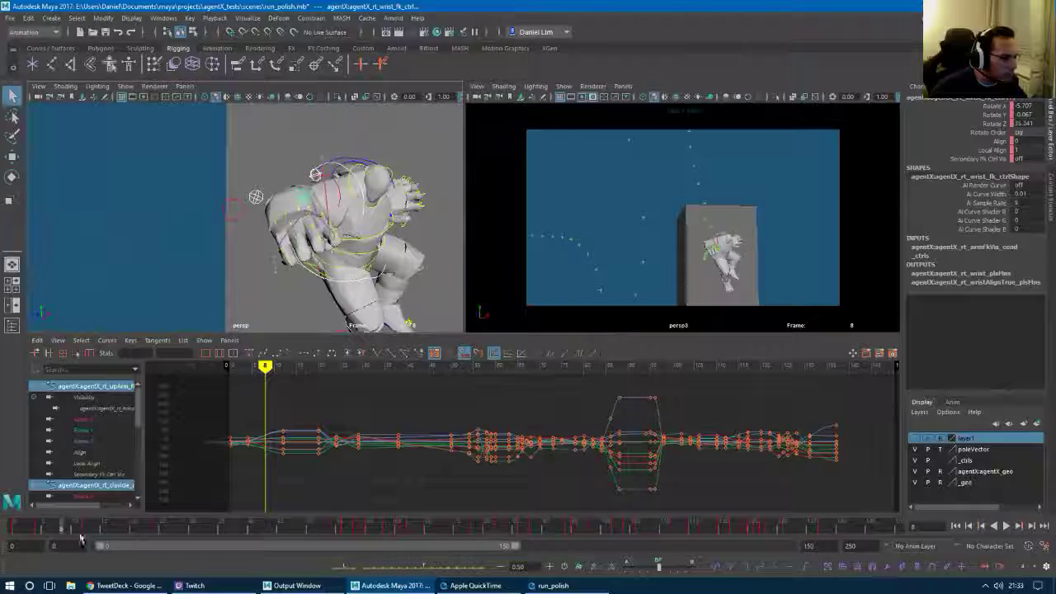
pyautogui.hotkey('alt', 'v')
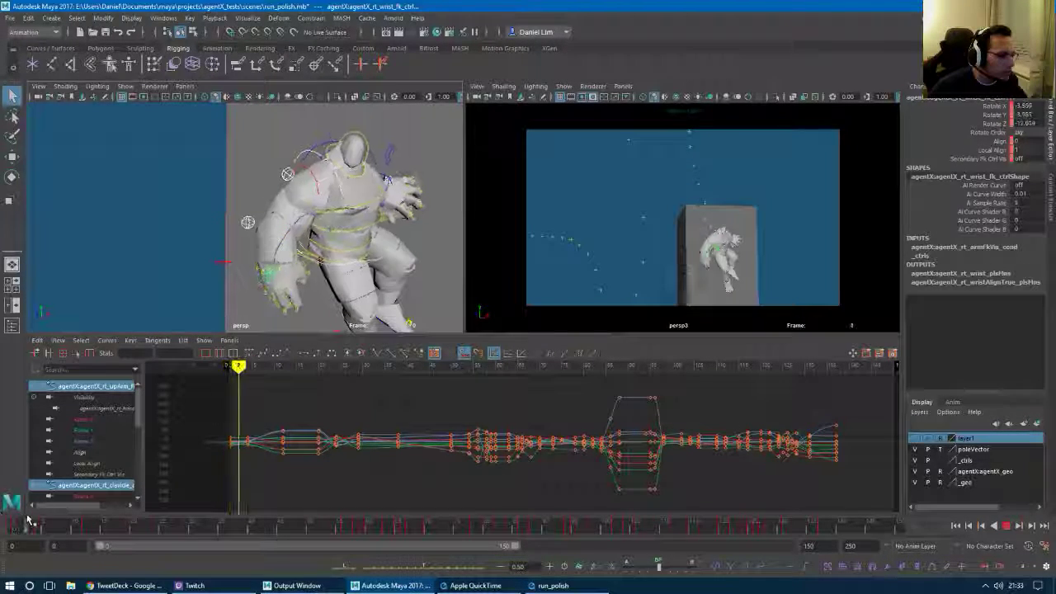
pyautogui.moveTo(28, 520); pyautogui.dragTo(32, 521)
pyautogui.click(247, 220)
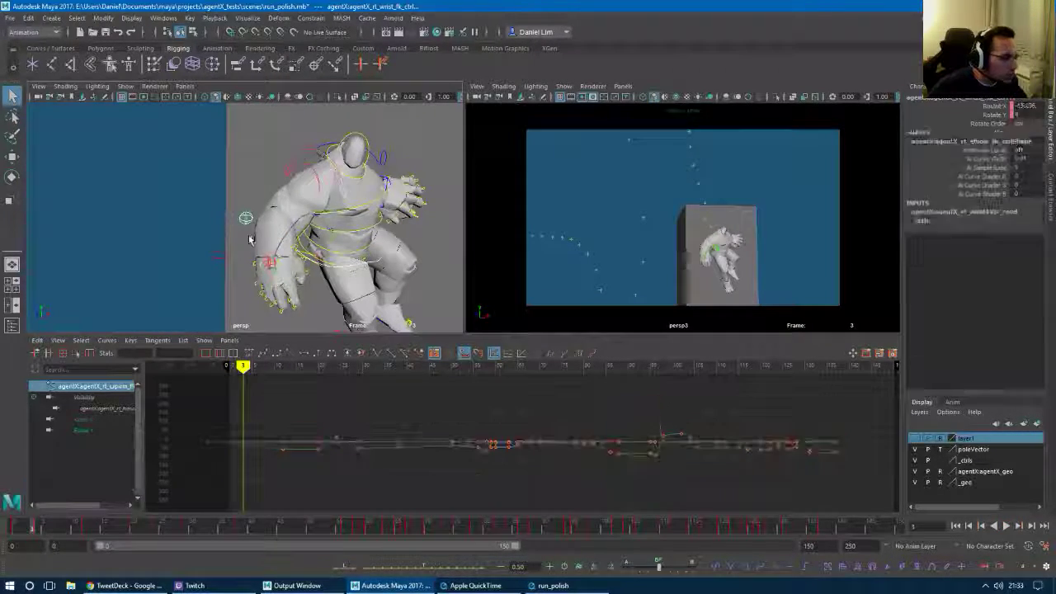
# Rotate the right elbow FK control at frame 4 to a Rotate Y of about -15.8.
pyautogui.press('a')
pyautogui.keyDown('alt'); pyautogui.moveTo(275, 454); pyautogui.dragTo(329, 432, button='middle'); pyautogui.keyUp('alt')
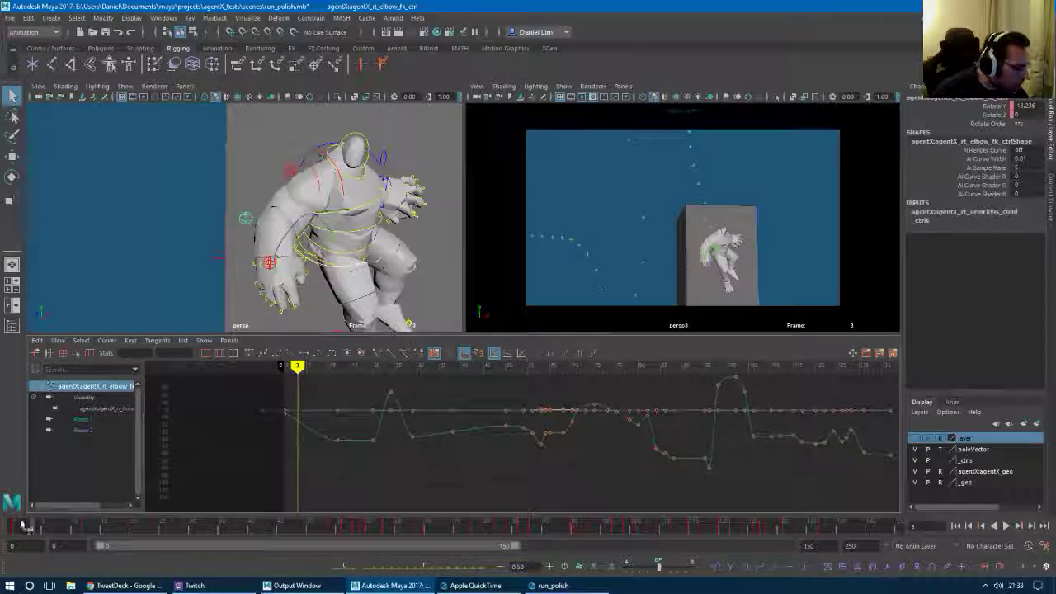
pyautogui.moveTo(21, 524); pyautogui.dragTo(38, 543)
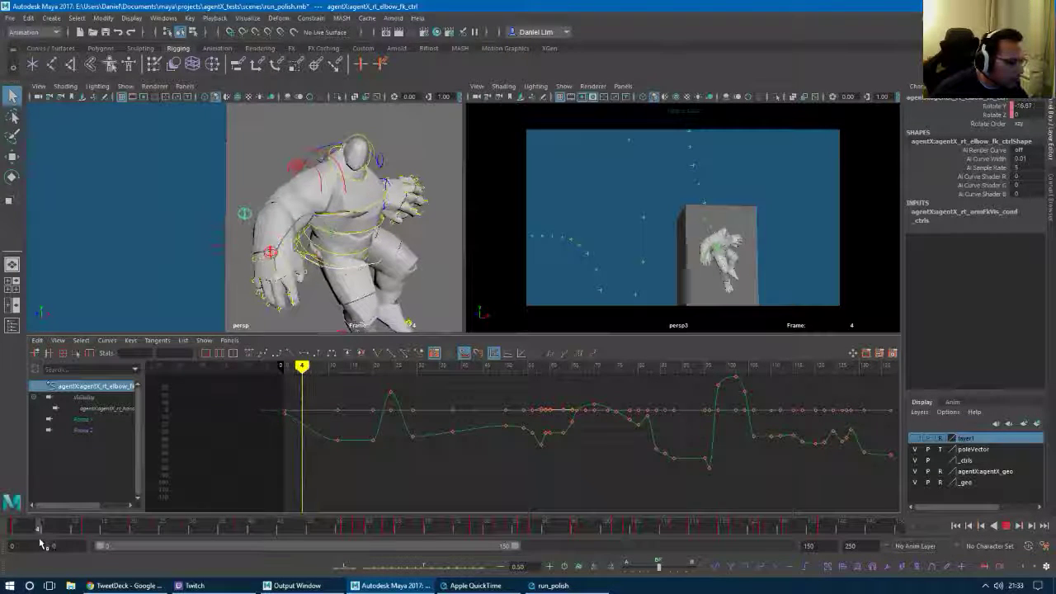
pyautogui.press('e')
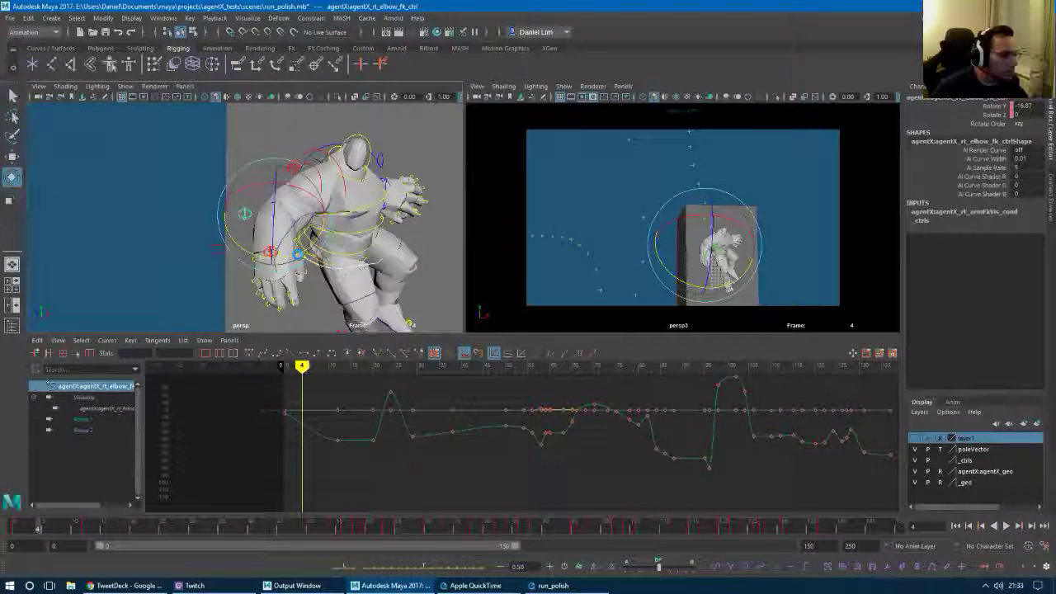
pyautogui.moveTo(294, 255); pyautogui.dragTo(302, 254)
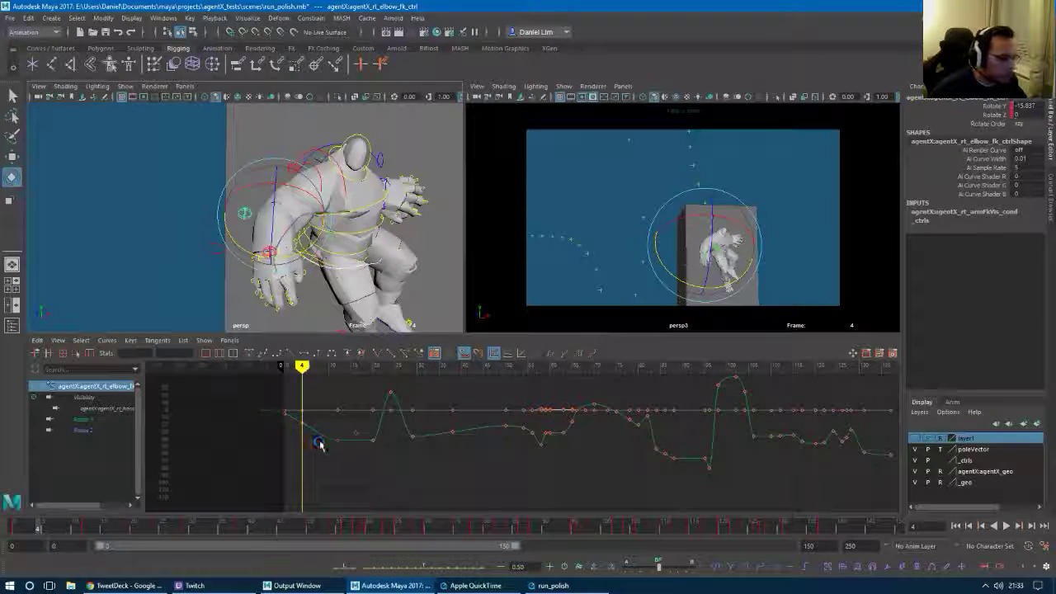
# Select the right elbow's Rotate Y key at frame 12 and play the opening arm swing.
pyautogui.scroll(5, 324, 443)
pyautogui.keyDown('alt'); pyautogui.moveTo(325, 441); pyautogui.dragTo(472, 449, button='middle'); pyautogui.keyUp('alt')
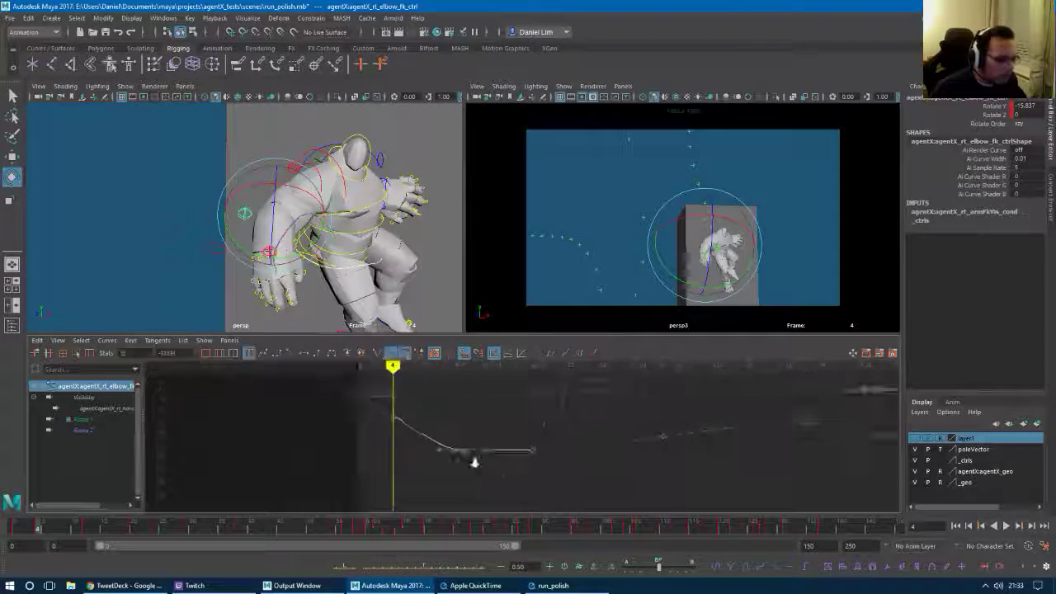
pyautogui.hotkey('alt', 'v')
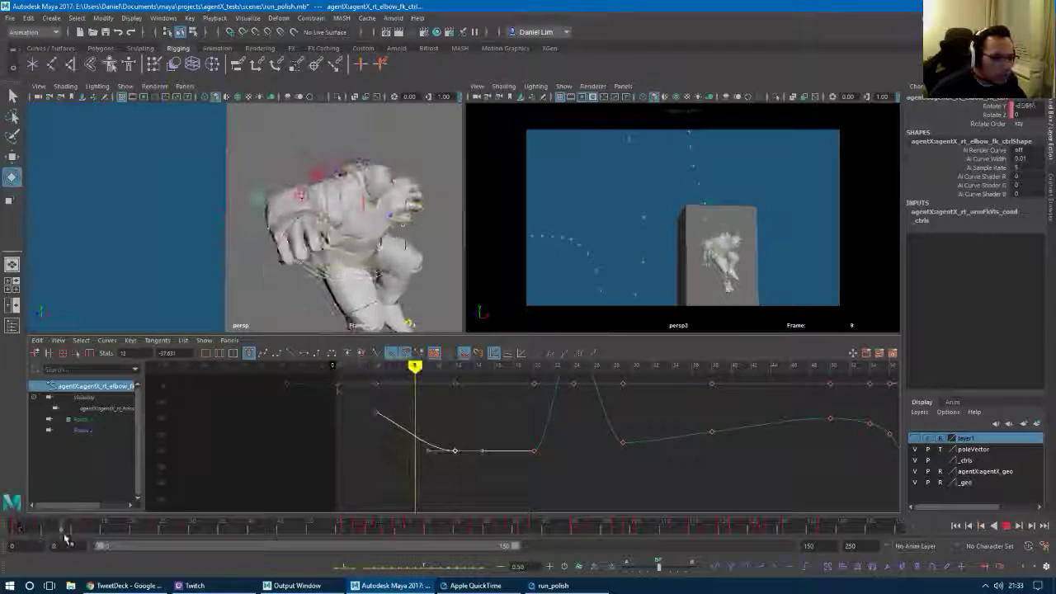
pyautogui.hotkey('alt', 'v')
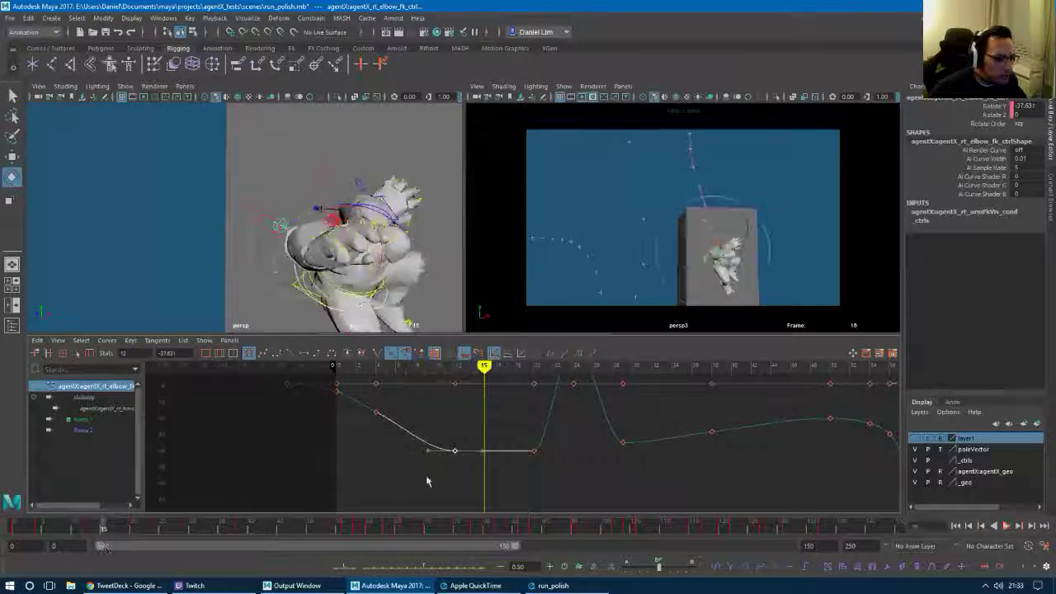
# Try tilting the tangents of the elbow's Rotate Y key at frame 12 and reset them to flat.
pyautogui.middleClick(482, 452)
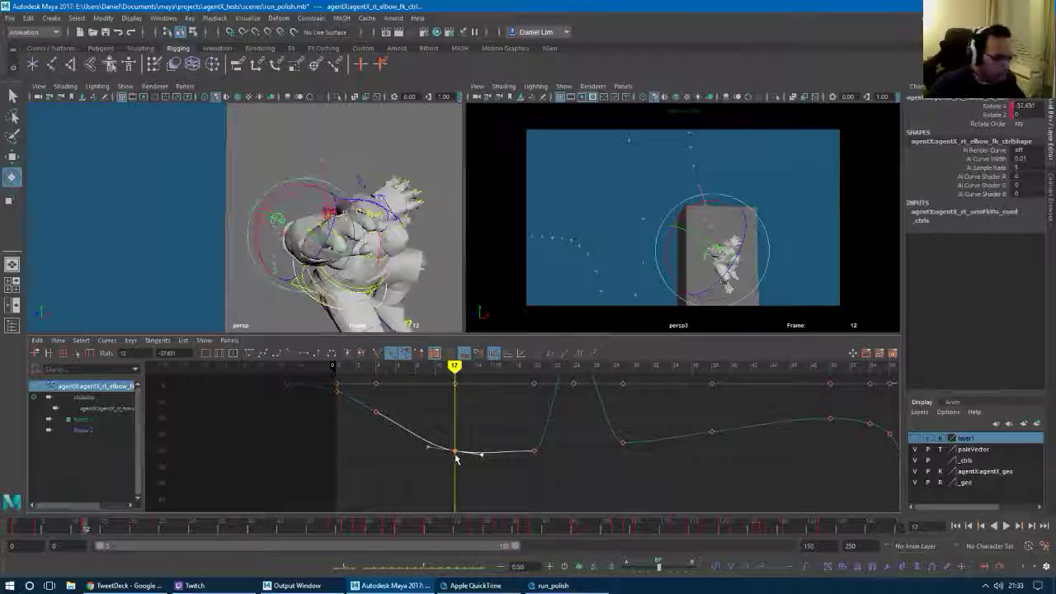
pyautogui.moveTo(456, 460); pyautogui.dragTo(526, 467, button='middle')
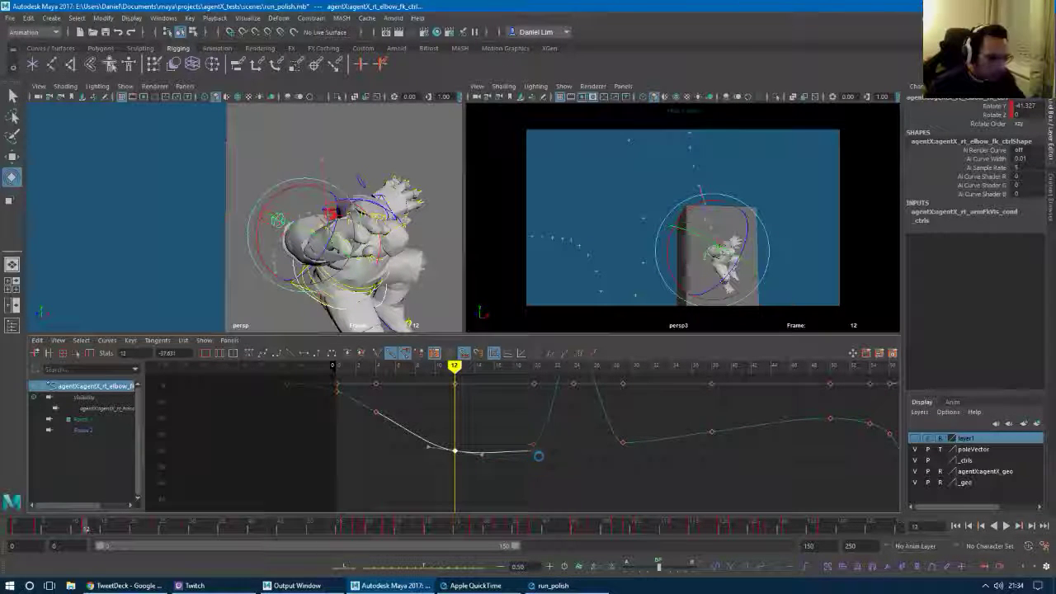
pyautogui.press('.')
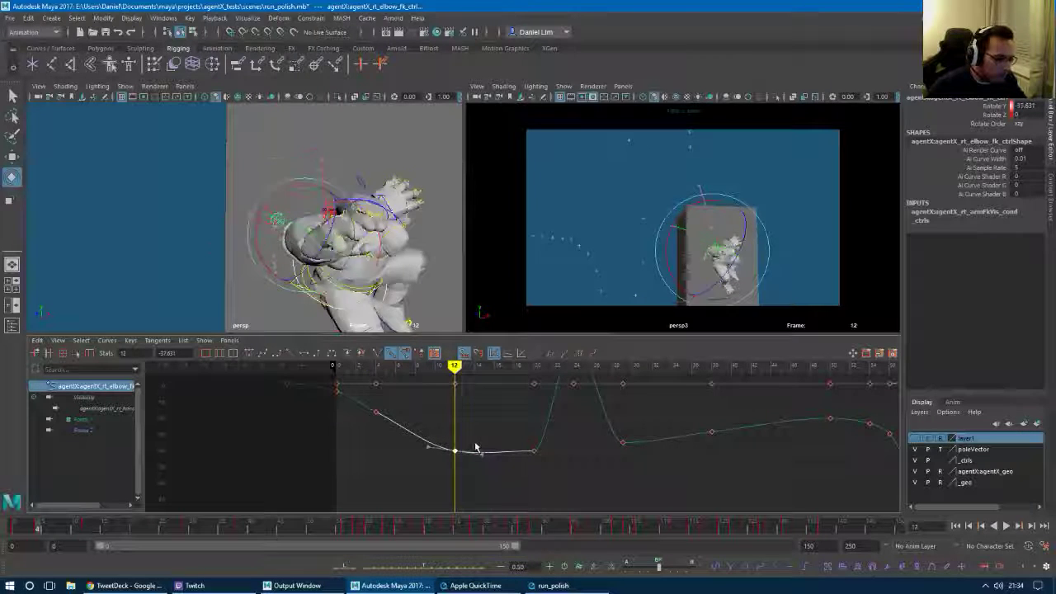
pyautogui.press('.')
pyautogui.press('.')
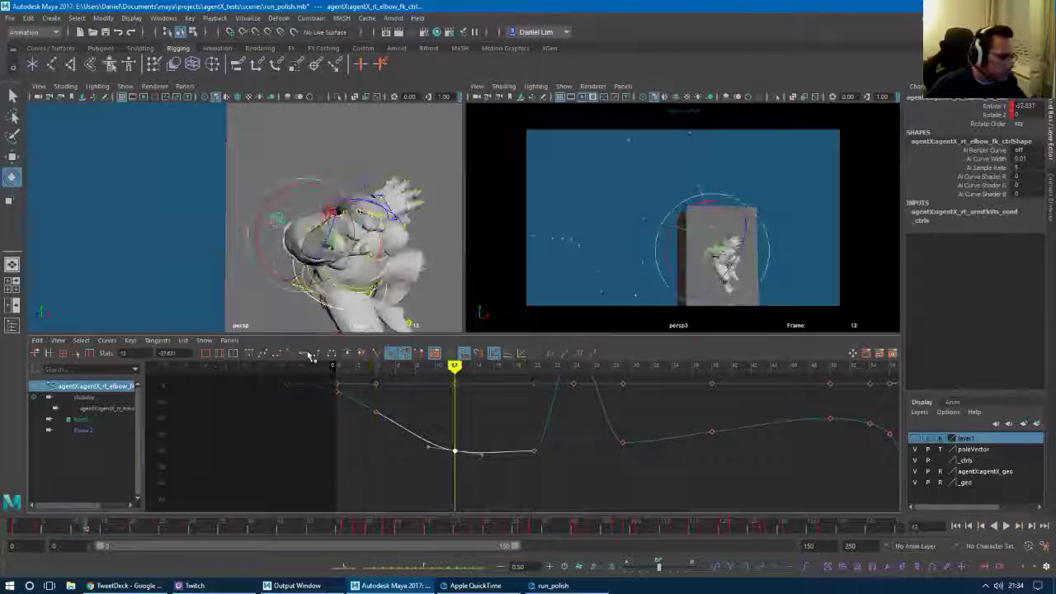
pyautogui.click(303, 354)
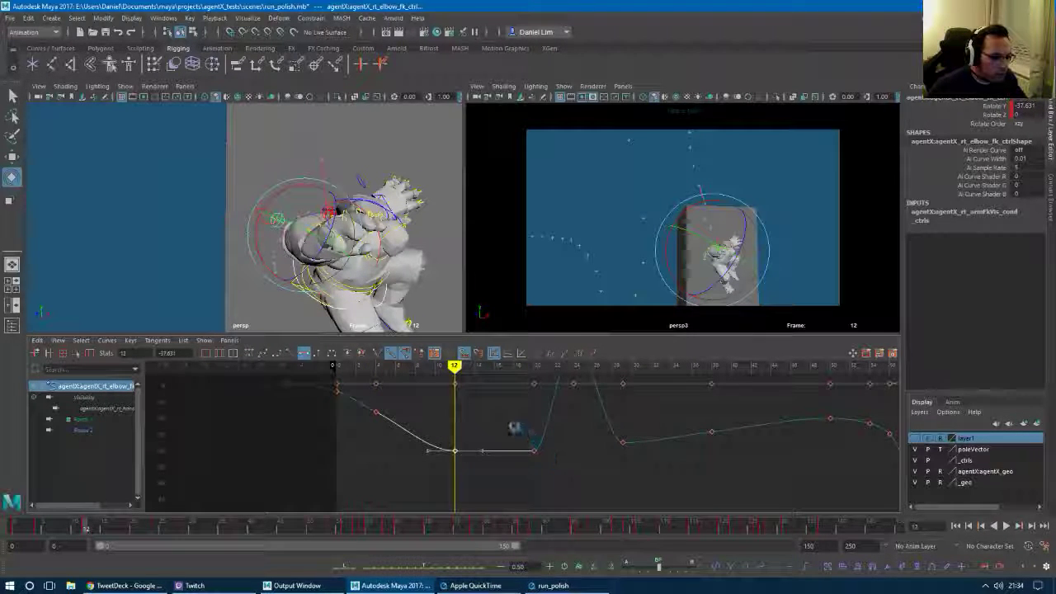
# Tilt the tangents of the elbow's Rotate Y keys at frames 12 and 20 so the curve dips in a smooth arc between them.
pyautogui.click(529, 444)
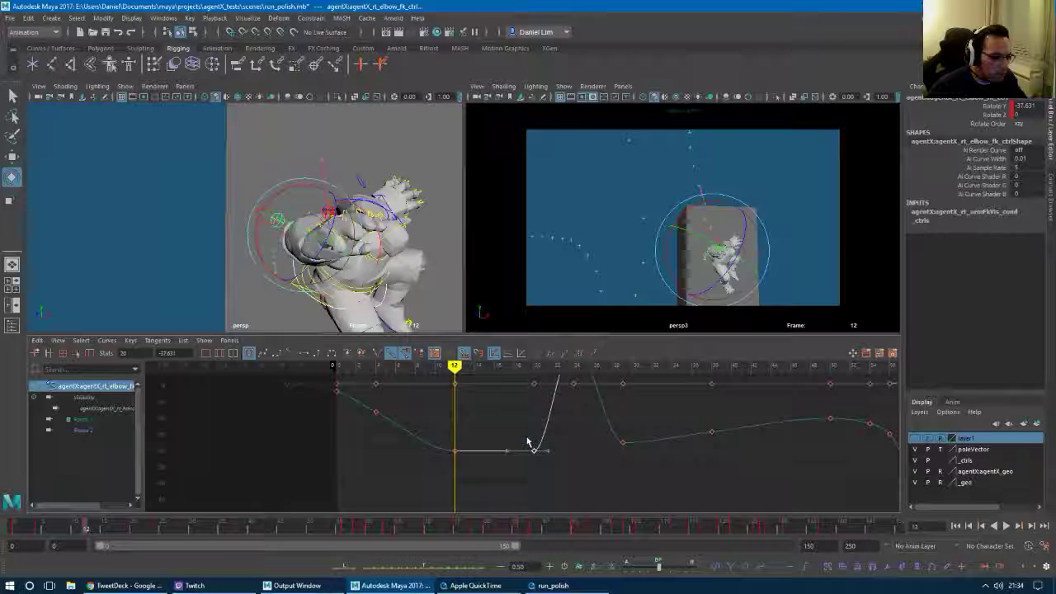
pyautogui.click(454, 451)
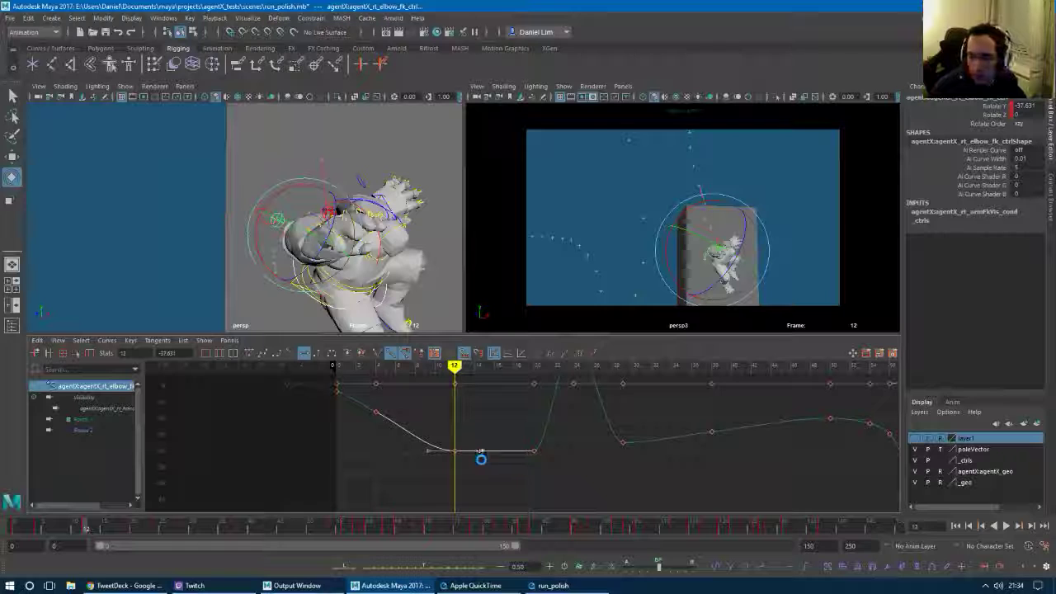
pyautogui.moveTo(475, 458); pyautogui.dragTo(477, 460)
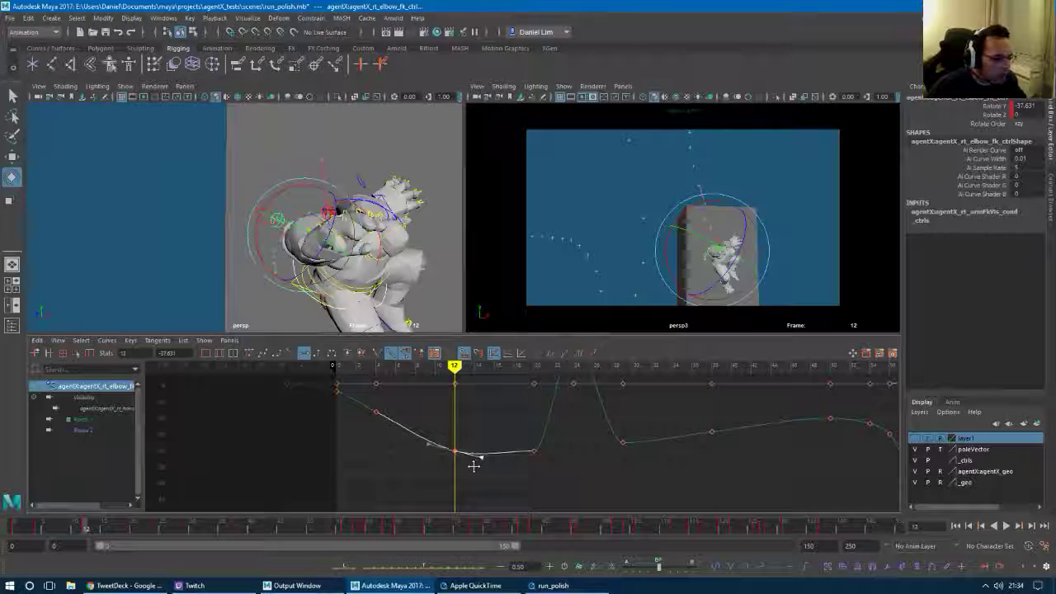
pyautogui.moveTo(474, 474); pyautogui.dragTo(476, 475, button='middle')
pyautogui.click(532, 450)
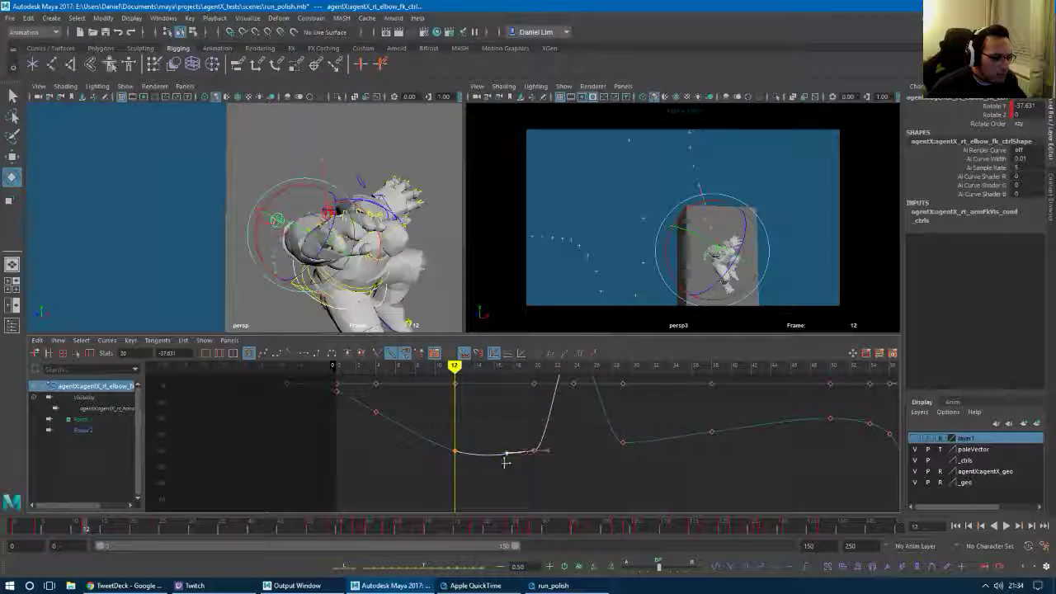
pyautogui.moveTo(506, 463); pyautogui.dragTo(508, 489, button='middle')
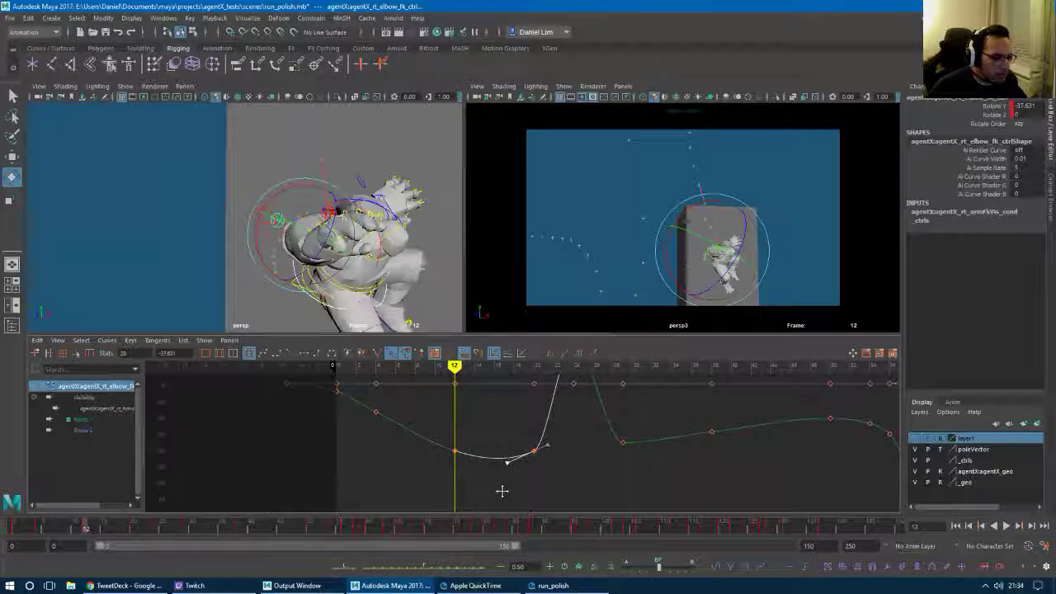
# Set a key on the right elbow FK control at frame 17, at the bottom of the Rotate Y dip.
pyautogui.moveTo(86, 528); pyautogui.dragTo(116, 528)
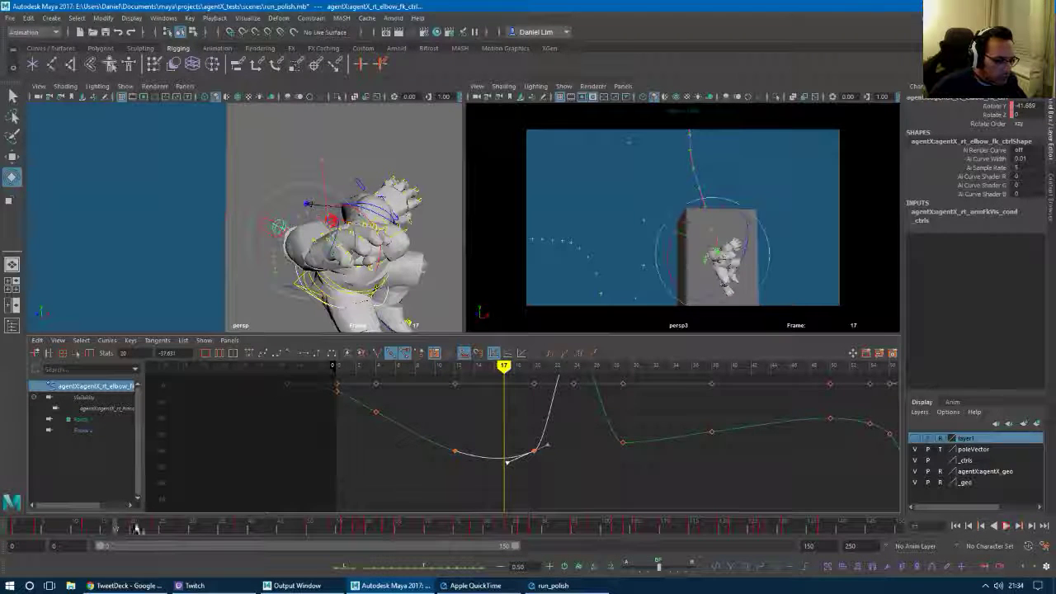
pyautogui.press('s')
pyautogui.click(449, 450)
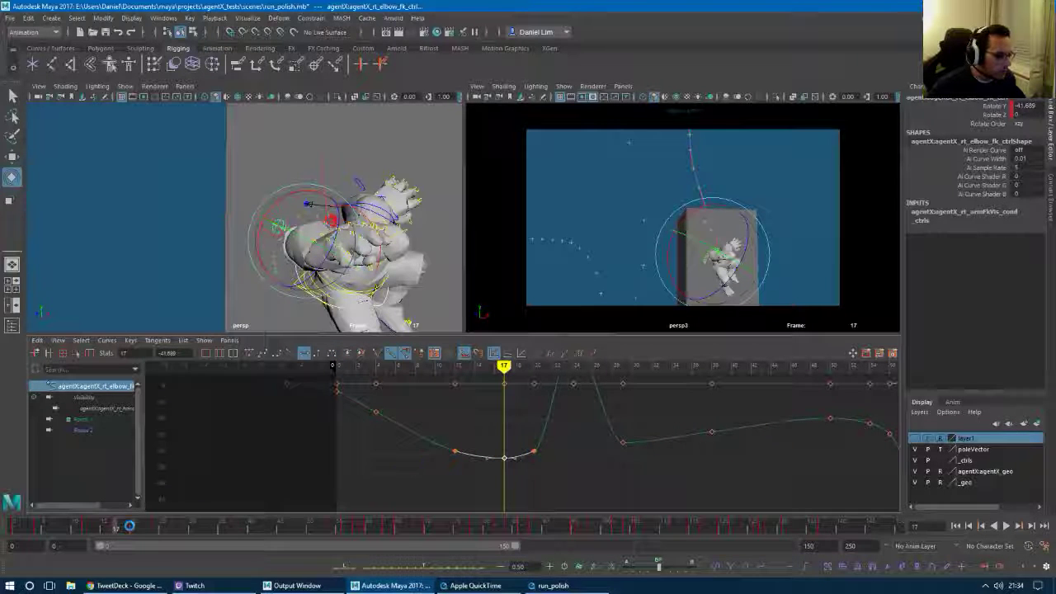
# Review the revised arm swing and play the whole animation enlarged through the persp3 shot camera.
pyautogui.moveTo(114, 529); pyautogui.dragTo(19, 531)
pyautogui.hotkey('alt', 'v')
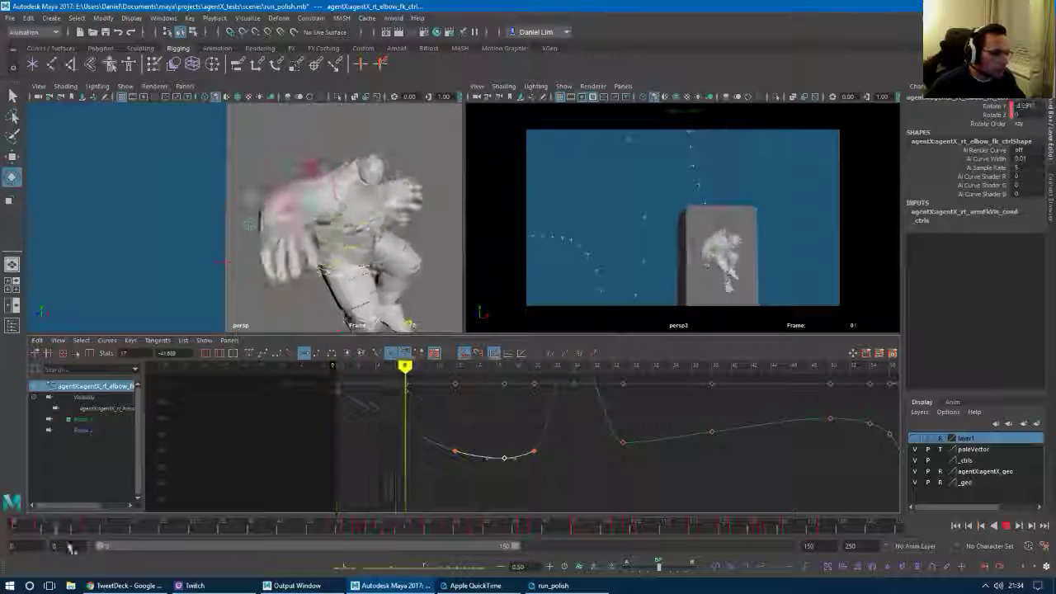
pyautogui.press('space')
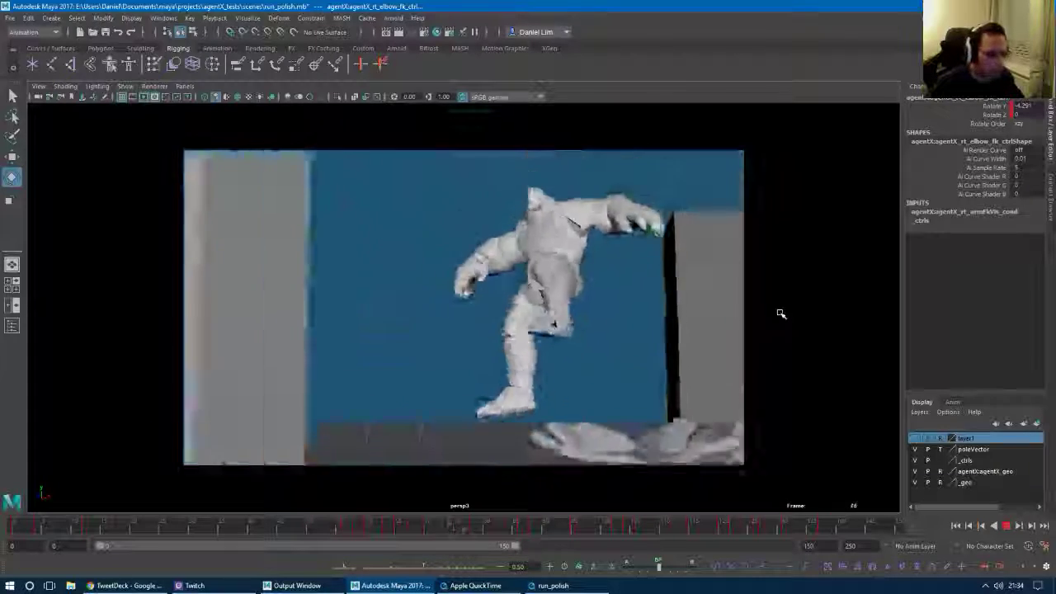
pyautogui.press('space')
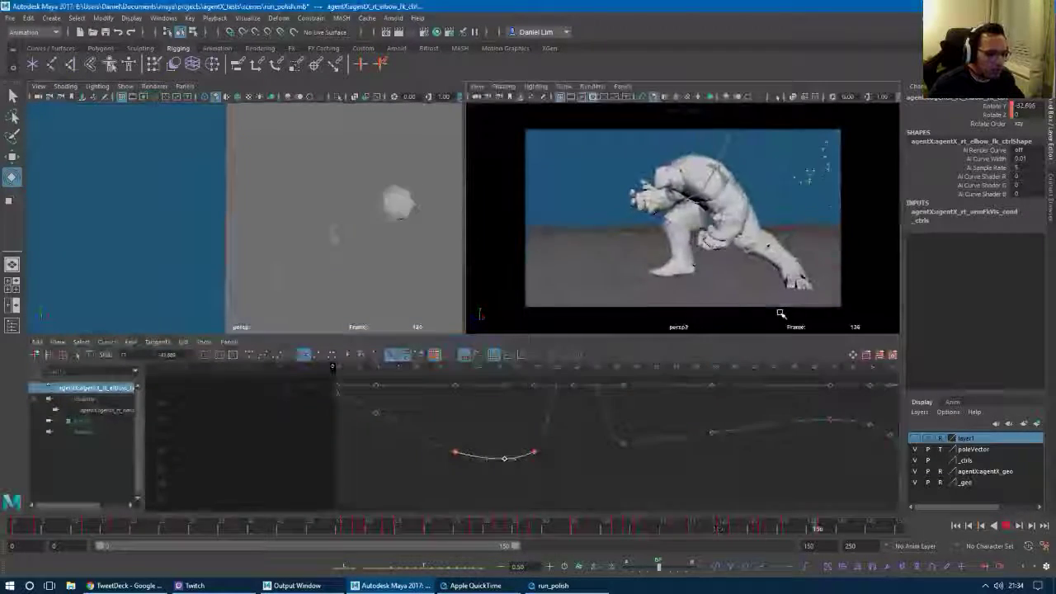
pyautogui.press('space')
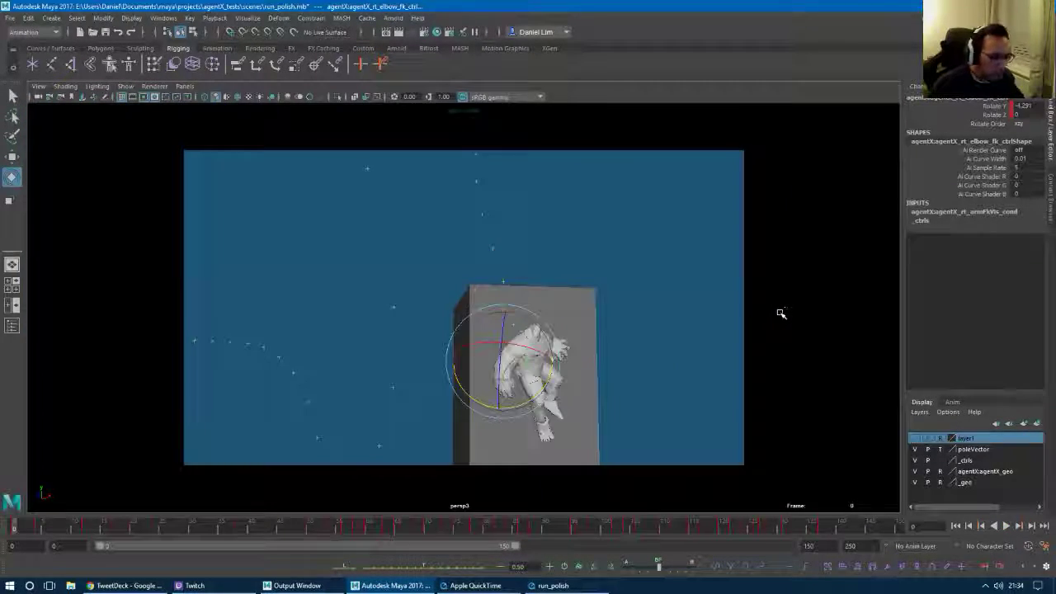
pyautogui.press('q')
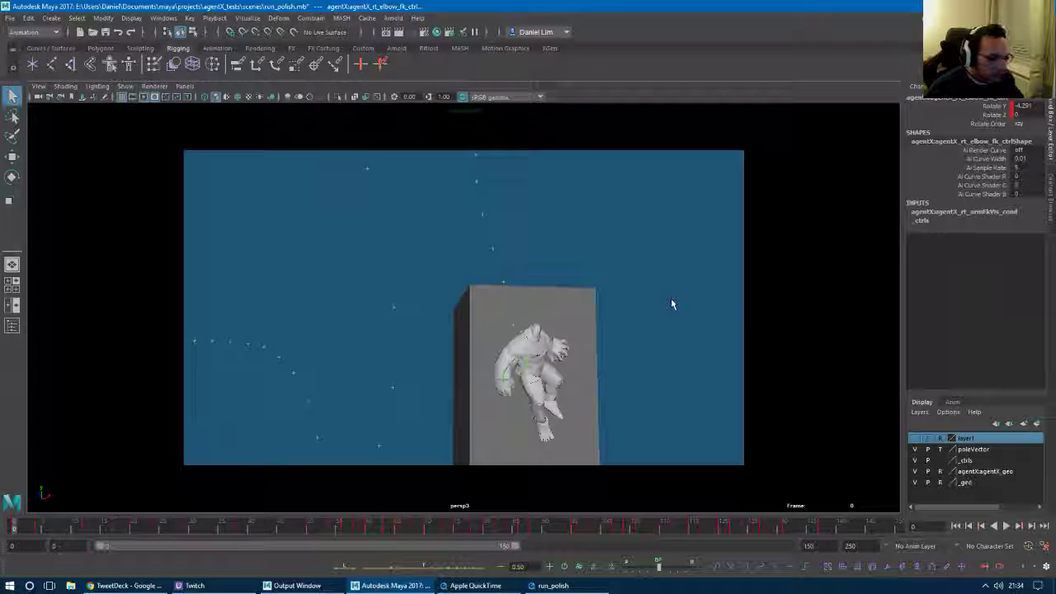
pyautogui.hotkey('alt', 'v')
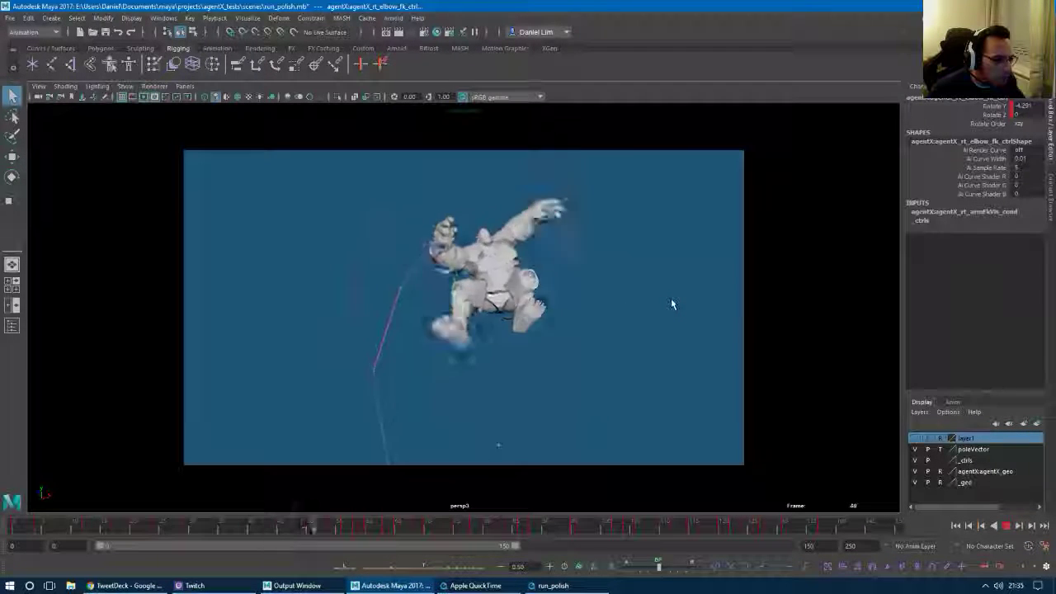
pyautogui.hotkey('alt', 'v')
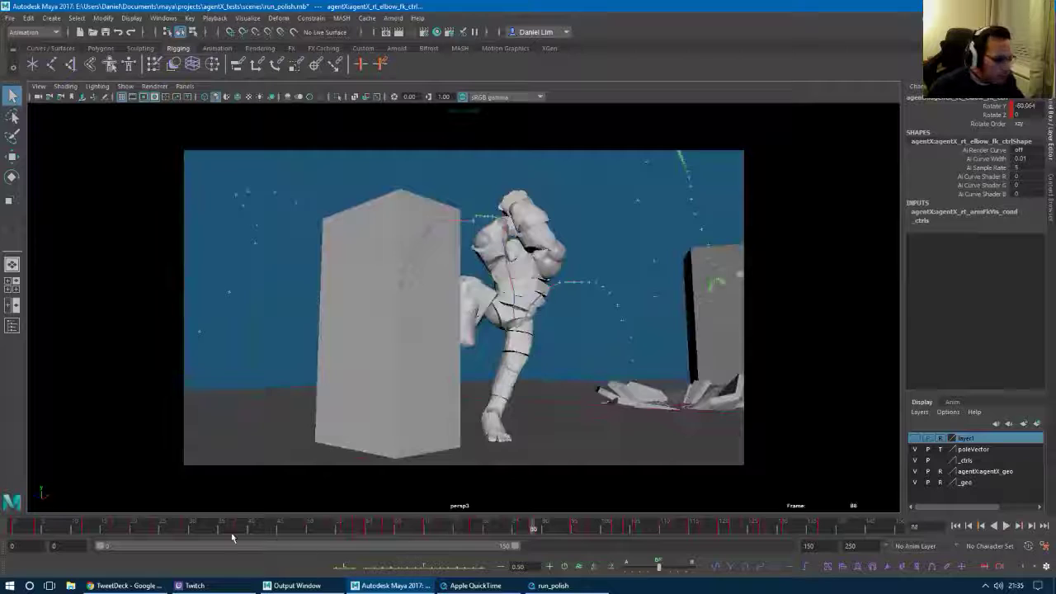
# Replay and scrub the opening frames in the enlarged shot camera view, and return to the split layout at frame 0.
pyautogui.click(20, 530)
pyautogui.hotkey('alt', 'v')
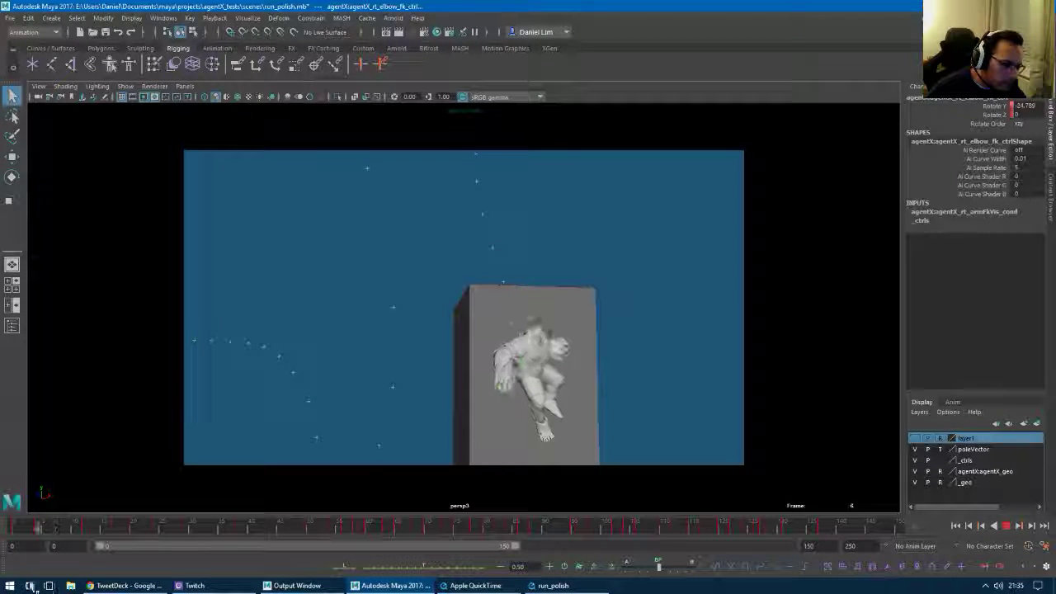
pyautogui.moveTo(63, 530); pyautogui.dragTo(6, 534)
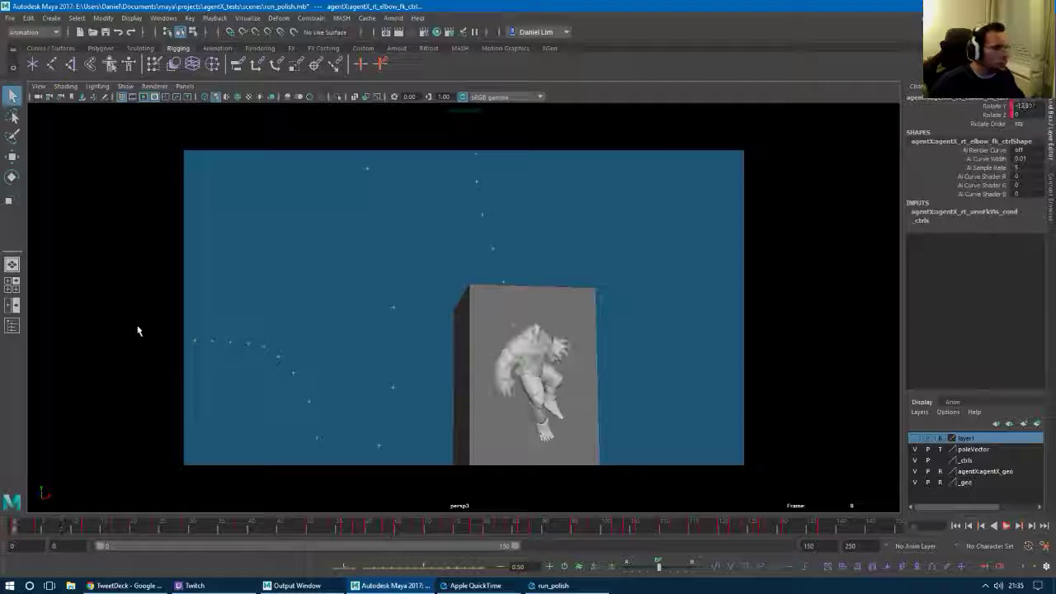
pyautogui.press('Escape')
pyautogui.press('space')
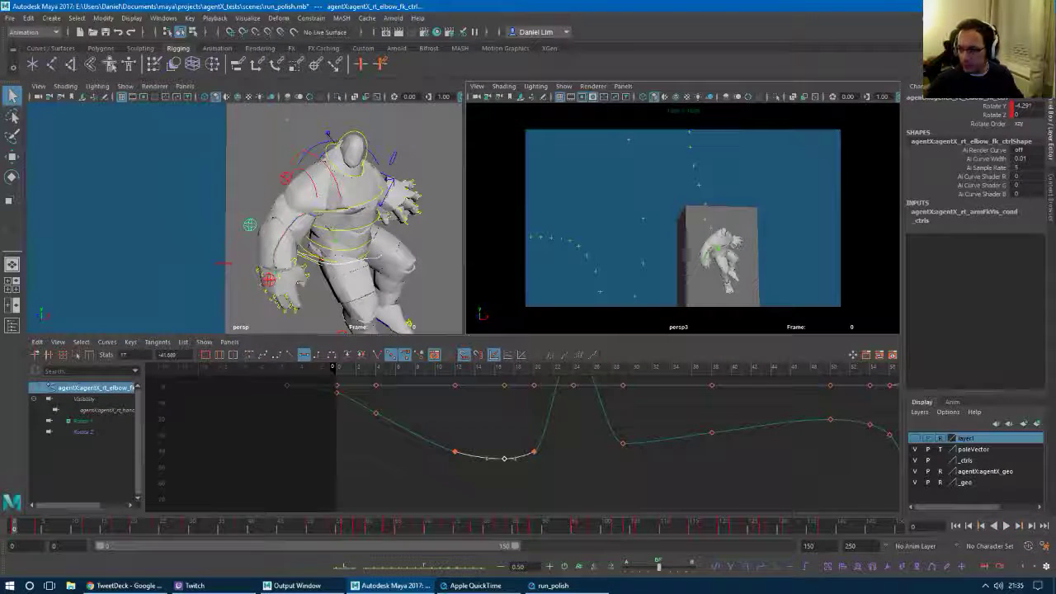
# Scrub and replay the first frames of the right arm swing in the front perspective view, ending at frame 4.
pyautogui.hotkey('alt', 'Tab')
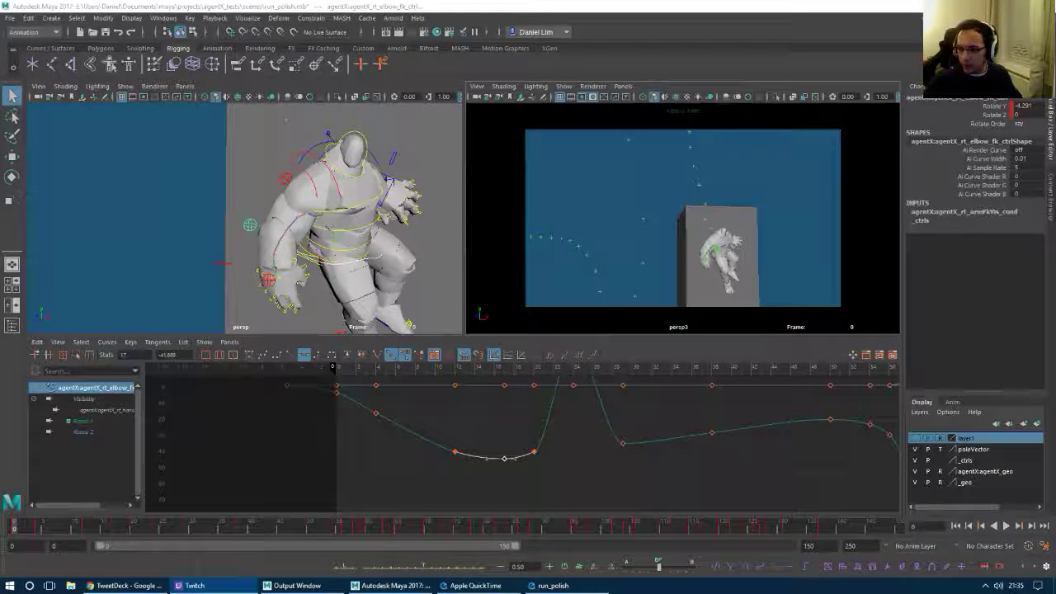
pyautogui.click(52, 541)
pyautogui.hotkey('alt', 'v')
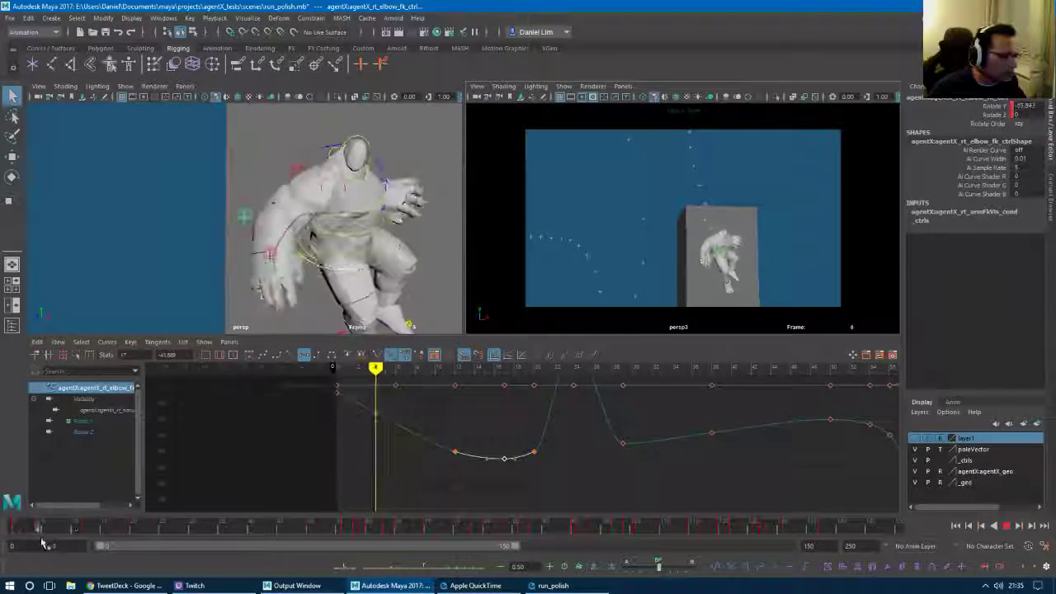
pyautogui.click(7, 538)
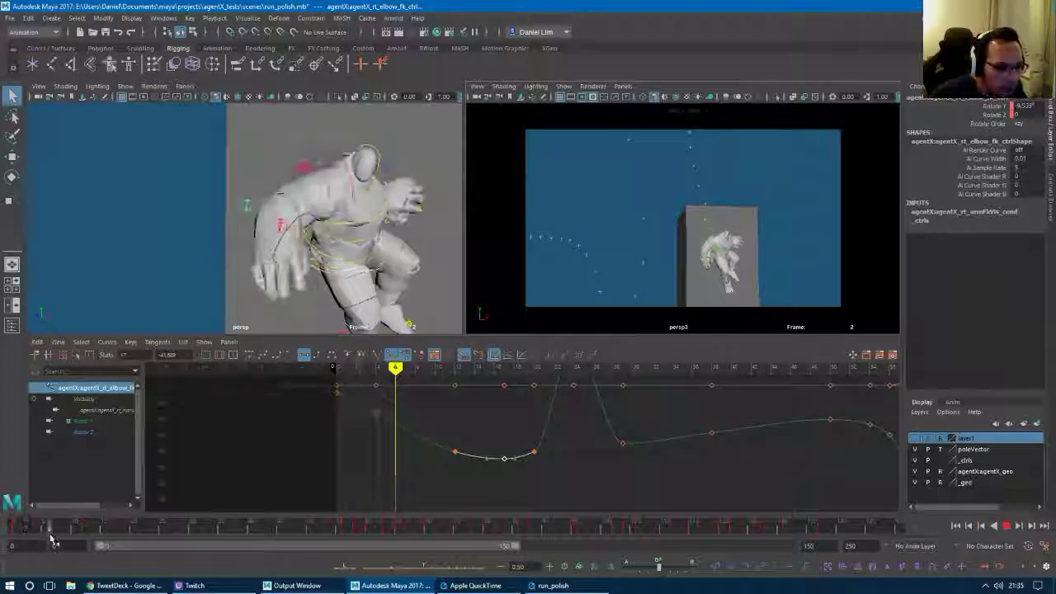
pyautogui.hotkey('alt', 'v')
# Select the right wrist FK control and scrub the opening arm swing from the side, stopping at frame 6.
pyautogui.click(270, 252)
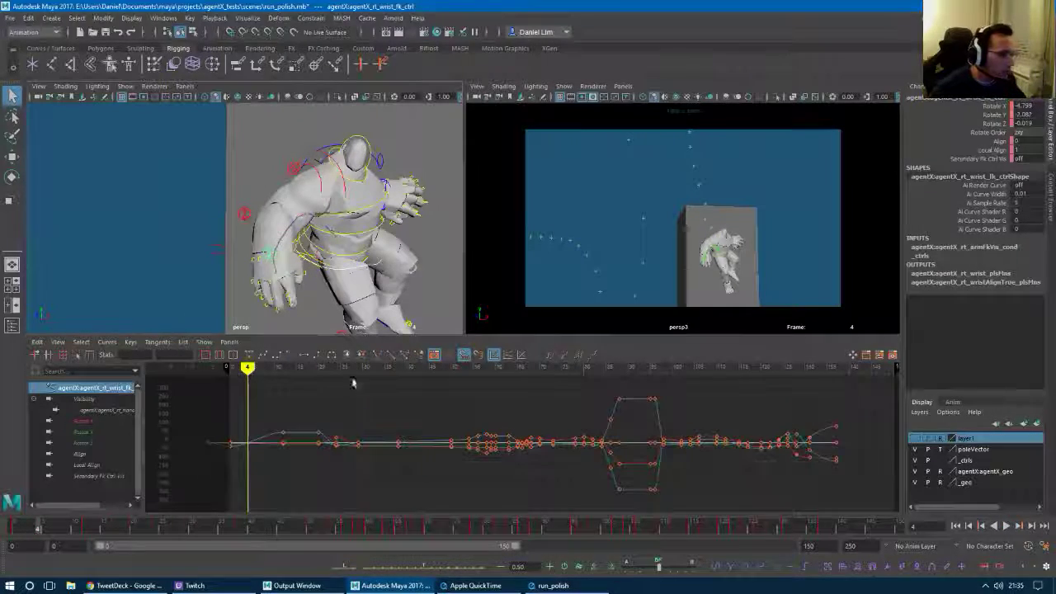
pyautogui.keyDown('alt'); pyautogui.moveTo(223, 289); pyautogui.dragTo(354, 321); pyautogui.keyUp('alt')
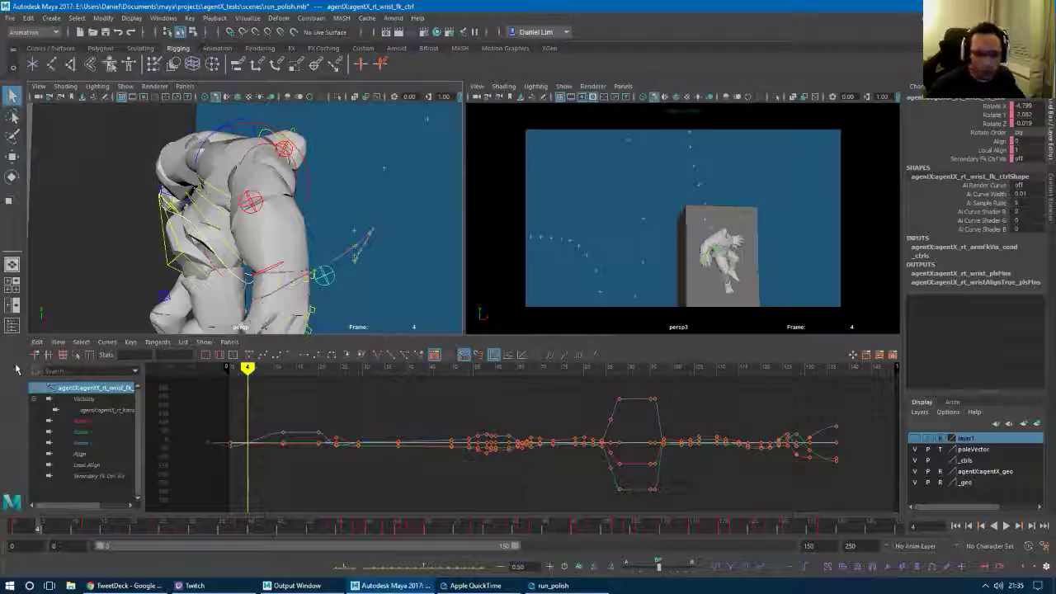
pyautogui.moveTo(27, 528)
pyautogui.mouseDown()
pyautogui.moveTo(52, 528)
pyautogui.moveTo(25, 528)
pyautogui.moveTo(41, 528)
pyautogui.mouseUp()
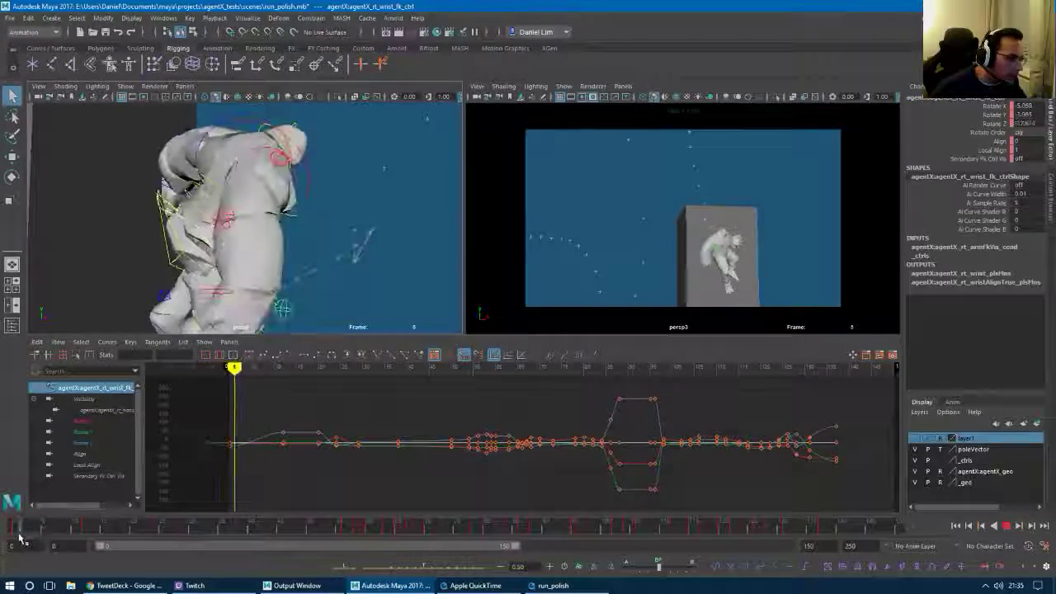
pyautogui.moveTo(31, 543)
pyautogui.mouseDown()
pyautogui.moveTo(75, 546)
pyautogui.moveTo(4, 555)
pyautogui.moveTo(15, 538)
pyautogui.moveTo(68, 538)
pyautogui.moveTo(8, 549)
pyautogui.moveTo(61, 545)
pyautogui.mouseUp()
pyautogui.keyDown('alt'); pyautogui.moveTo(198, 273); pyautogui.dragTo(364, 206); pyautogui.keyUp('alt')
pyautogui.moveTo(85, 531)
pyautogui.mouseDown()
pyautogui.moveTo(13, 545)
pyautogui.moveTo(51, 546)
pyautogui.mouseUp()
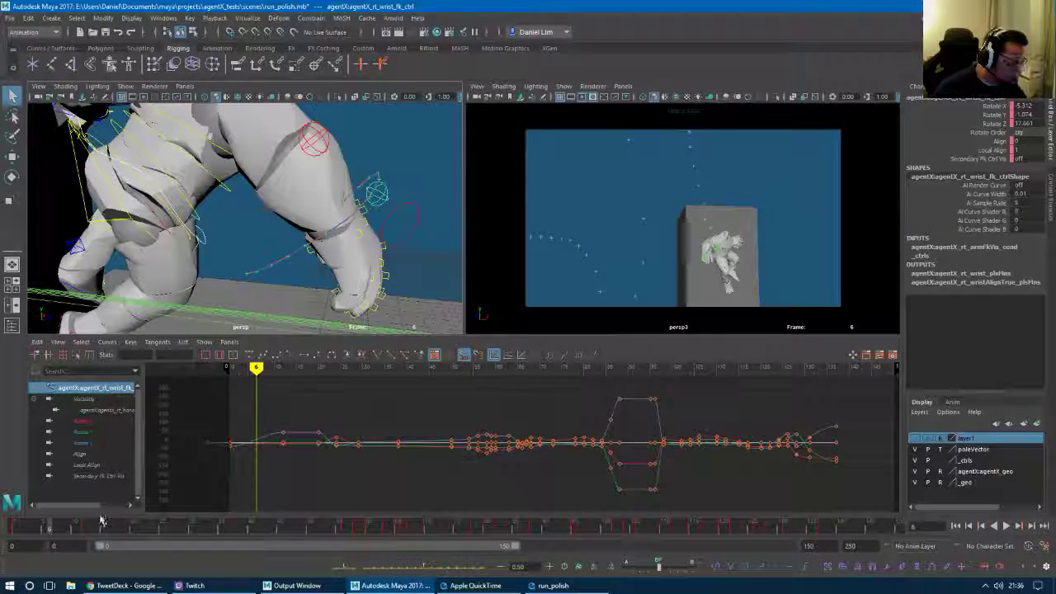
# Rotate the right wrist at frame 6 to about X -11.78, Y -1.17, Z 0.848 and key it.
pyautogui.press('e')
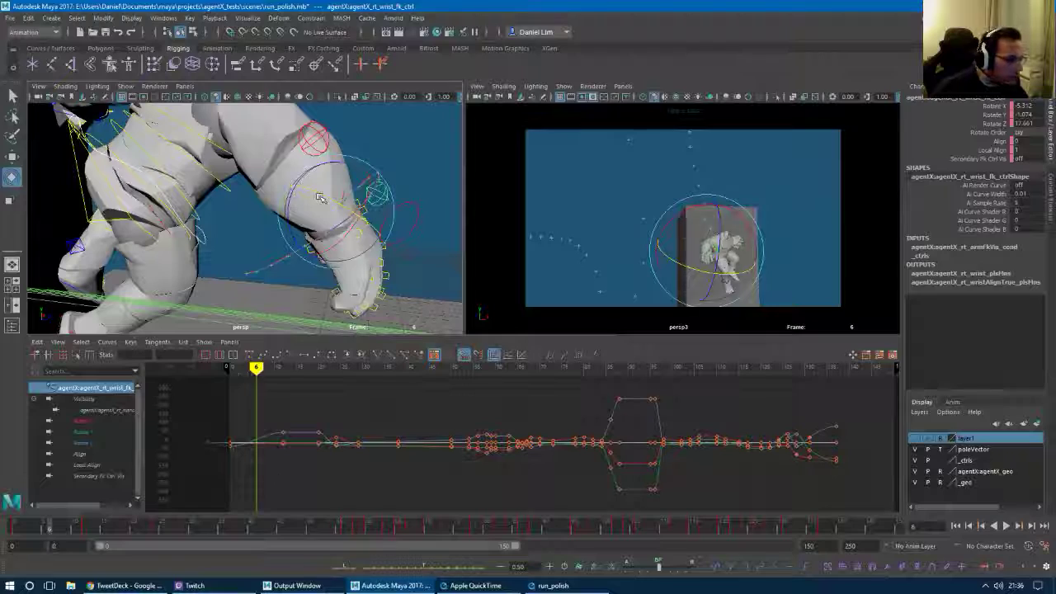
pyautogui.moveTo(320, 198); pyautogui.dragTo(289, 212)
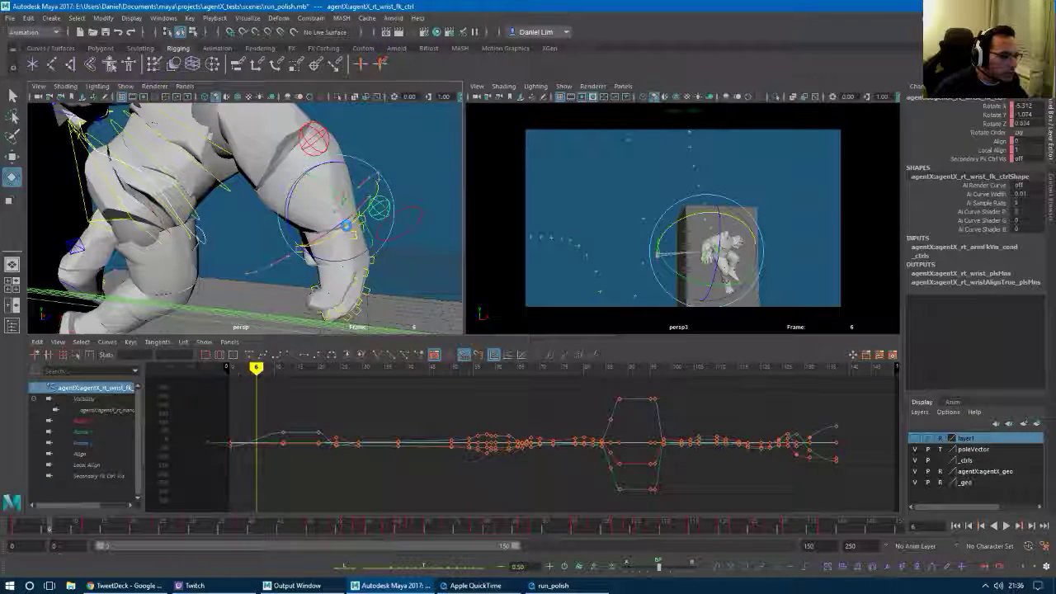
pyautogui.moveTo(344, 227); pyautogui.dragTo(344, 228)
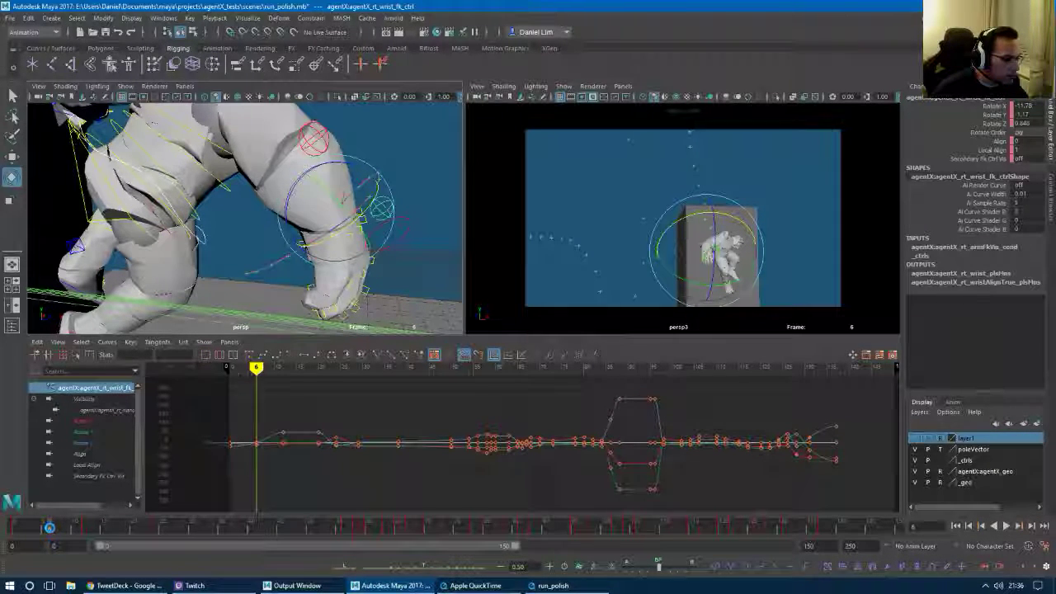
pyautogui.moveTo(51, 533)
pyautogui.mouseDown()
pyautogui.moveTo(23, 538)
pyautogui.moveTo(112, 538)
pyautogui.moveTo(1, 540)
pyautogui.moveTo(51, 543)
pyautogui.mouseUp()
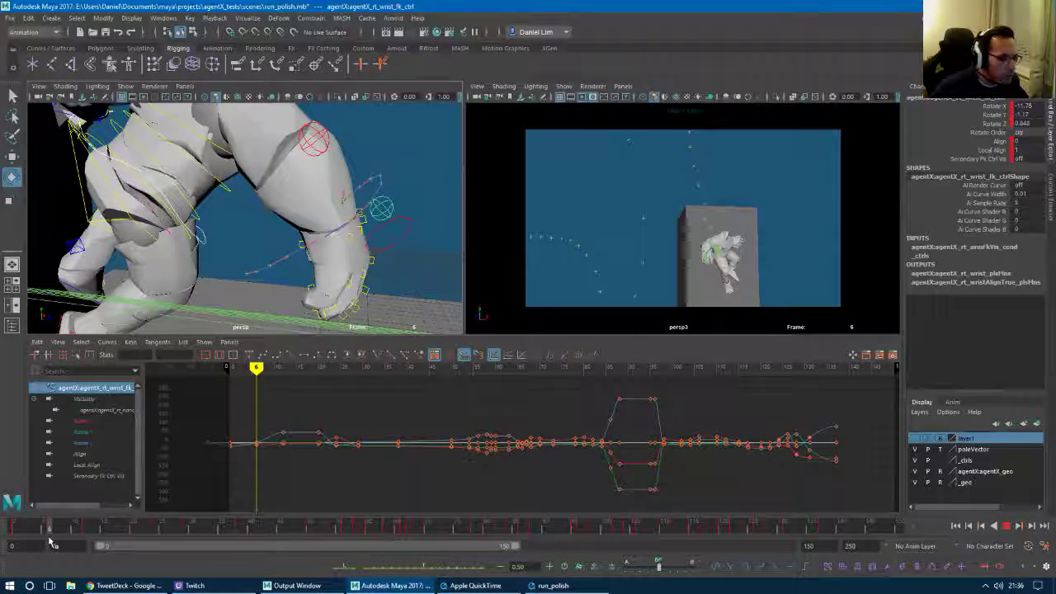
# Refine the right wrist's frame 6 pose from the front to Rotate X -31.681, Y 11.002, Z -7.151 and key it.
pyautogui.keyDown('alt'); pyautogui.moveTo(366, 254); pyautogui.dragTo(250, 264); pyautogui.keyUp('alt')
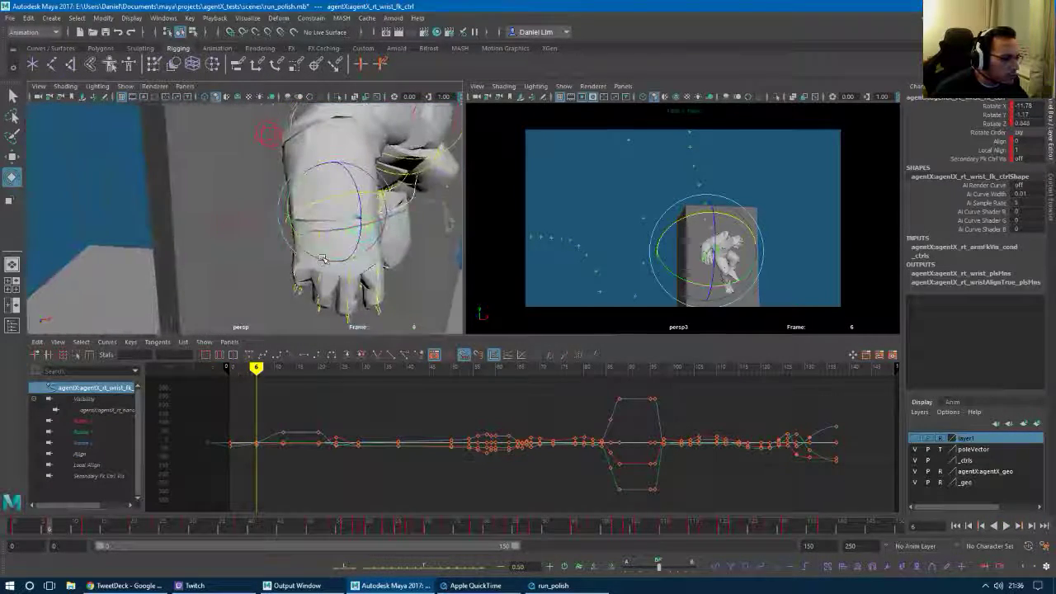
pyautogui.moveTo(332, 230); pyautogui.dragTo(322, 253)
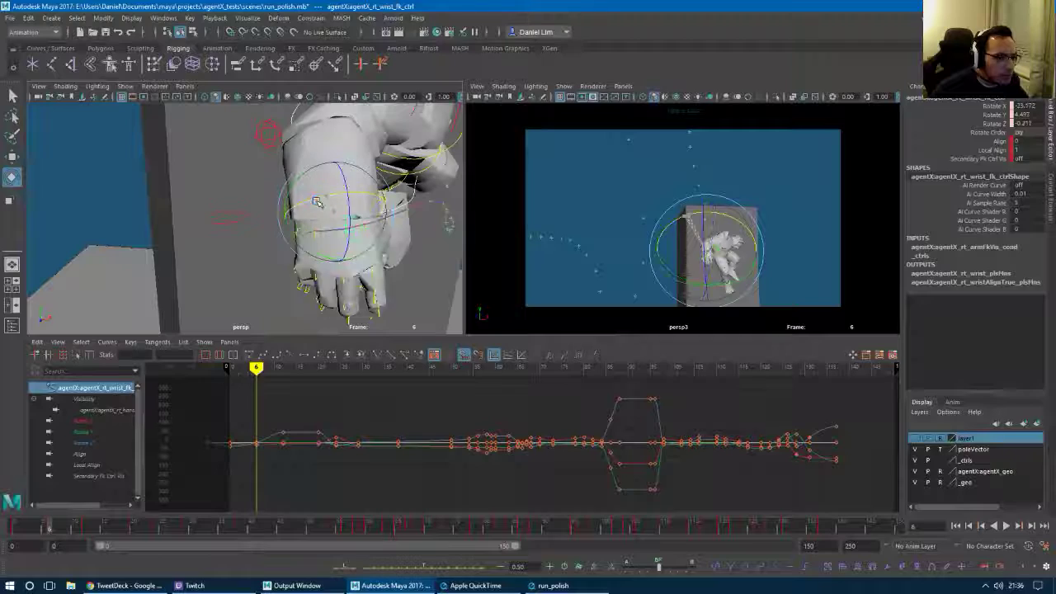
pyautogui.moveTo(316, 202); pyautogui.dragTo(307, 210)
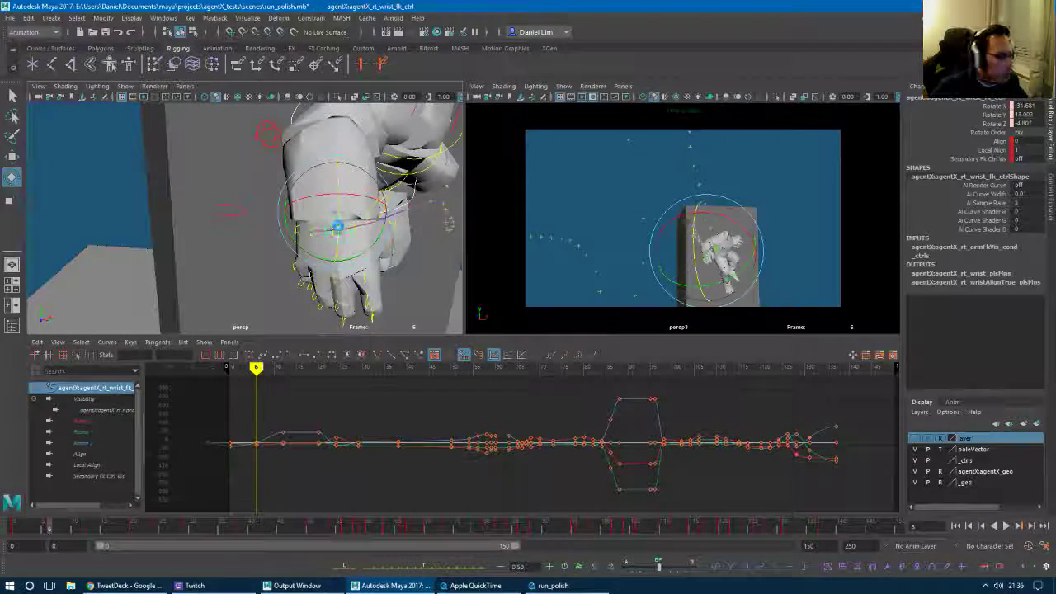
pyautogui.moveTo(339, 226); pyautogui.dragTo(221, 305)
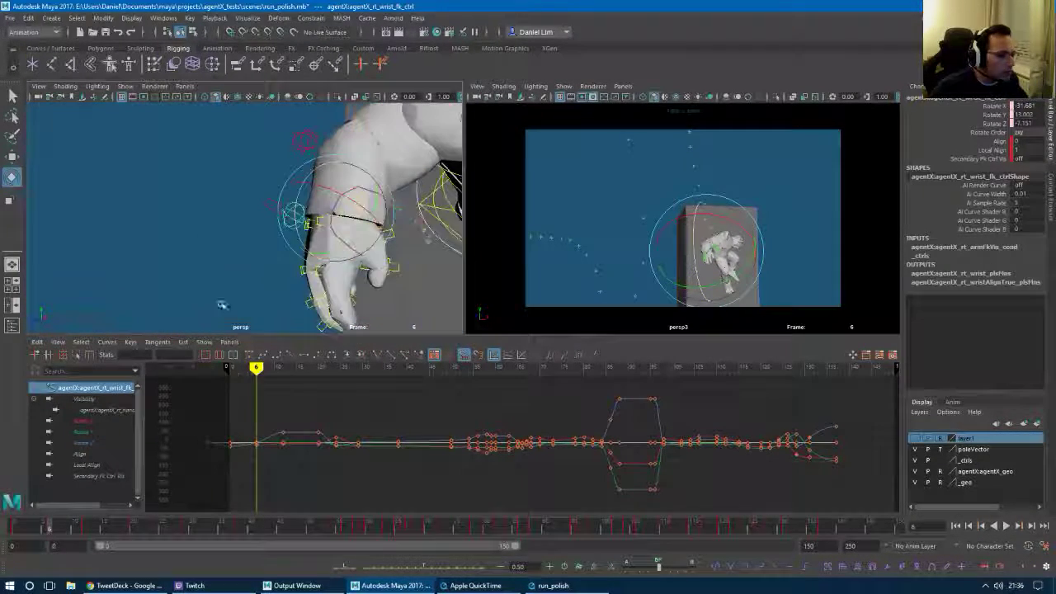
pyautogui.press('s')
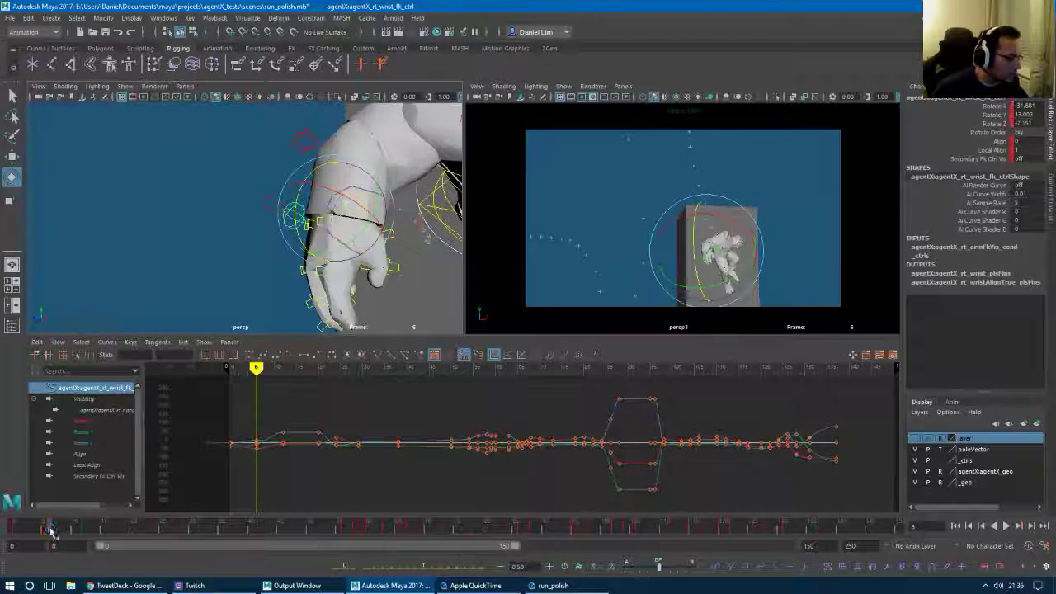
# Scrub and replay the opening frames to check how the hand trails the arm, ending at frame 9.
pyautogui.moveTo(51, 531)
pyautogui.mouseDown()
pyautogui.moveTo(10, 536)
pyautogui.moveTo(81, 534)
pyautogui.moveTo(69, 537)
pyautogui.mouseUp()
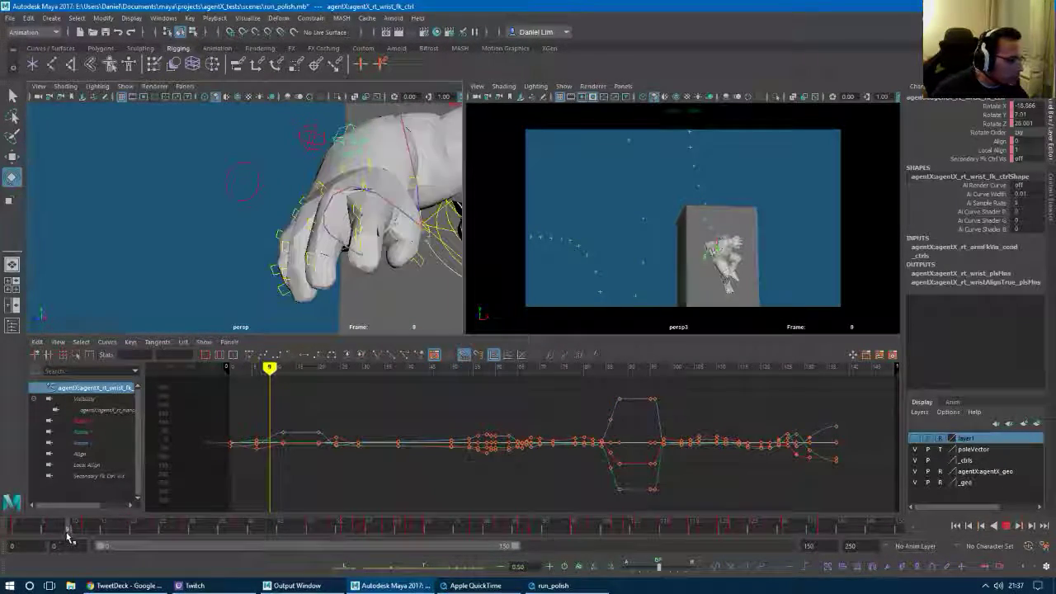
pyautogui.keyDown('alt'); pyautogui.moveTo(198, 248); pyautogui.dragTo(317, 265); pyautogui.keyUp('alt')
pyautogui.keyDown('alt'); pyautogui.moveTo(317, 266); pyautogui.dragTo(240, 302, button='right'); pyautogui.keyUp('alt')
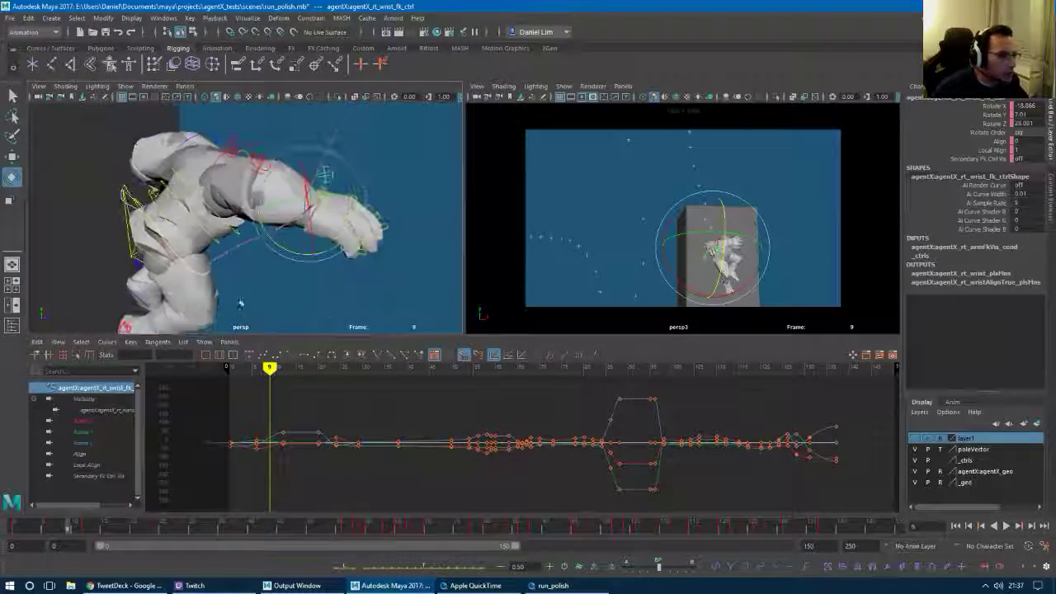
pyautogui.moveTo(57, 532); pyautogui.dragTo(19, 537)
pyautogui.hotkey('alt', 'v')
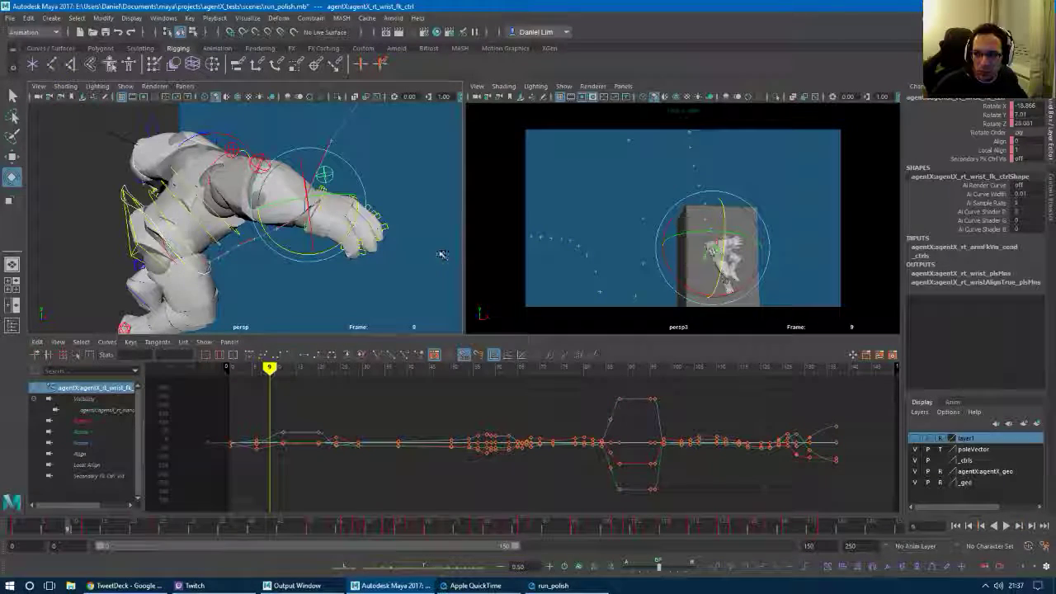
# Rotate the right wrist at frame 9 to about X -21.391, Y -2.249, Z 1.283 and key it.
pyautogui.keyDown('alt'); pyautogui.moveTo(347, 243); pyautogui.dragTo(317, 178); pyautogui.keyUp('alt')
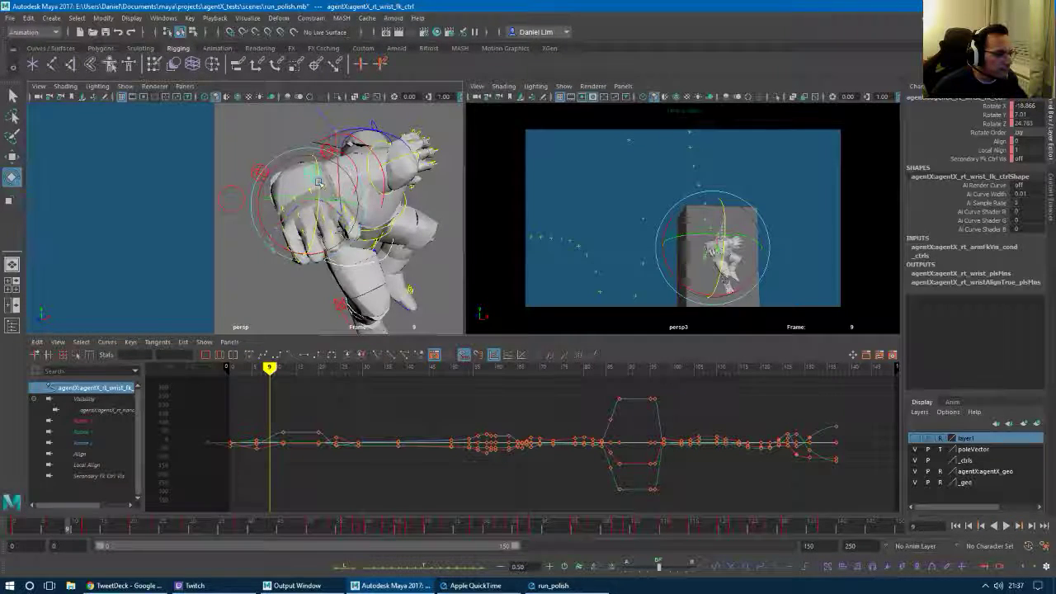
pyautogui.moveTo(318, 183); pyautogui.dragTo(289, 201)
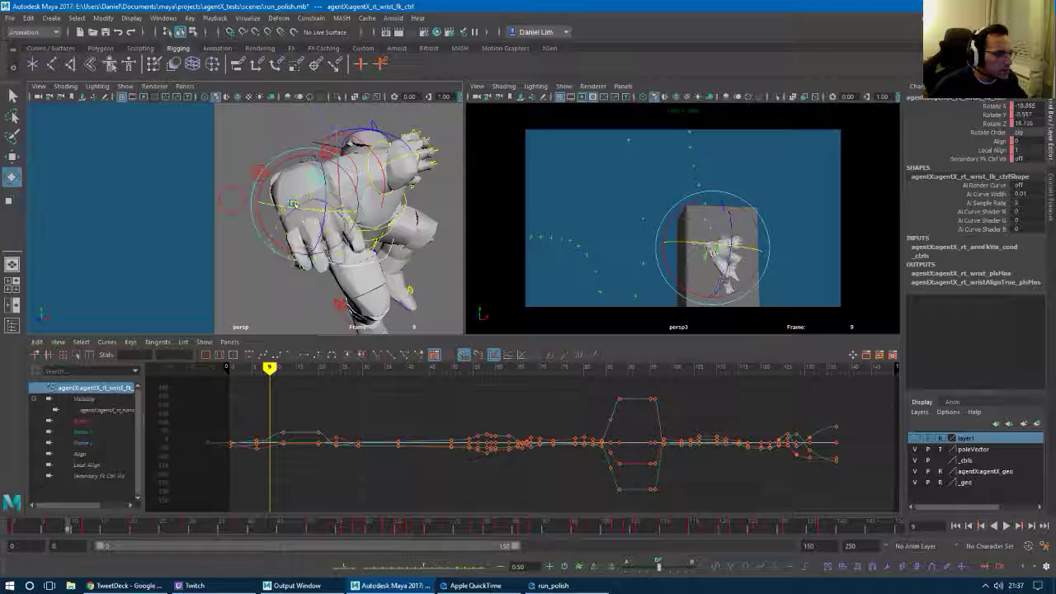
pyautogui.moveTo(293, 203); pyautogui.dragTo(291, 207)
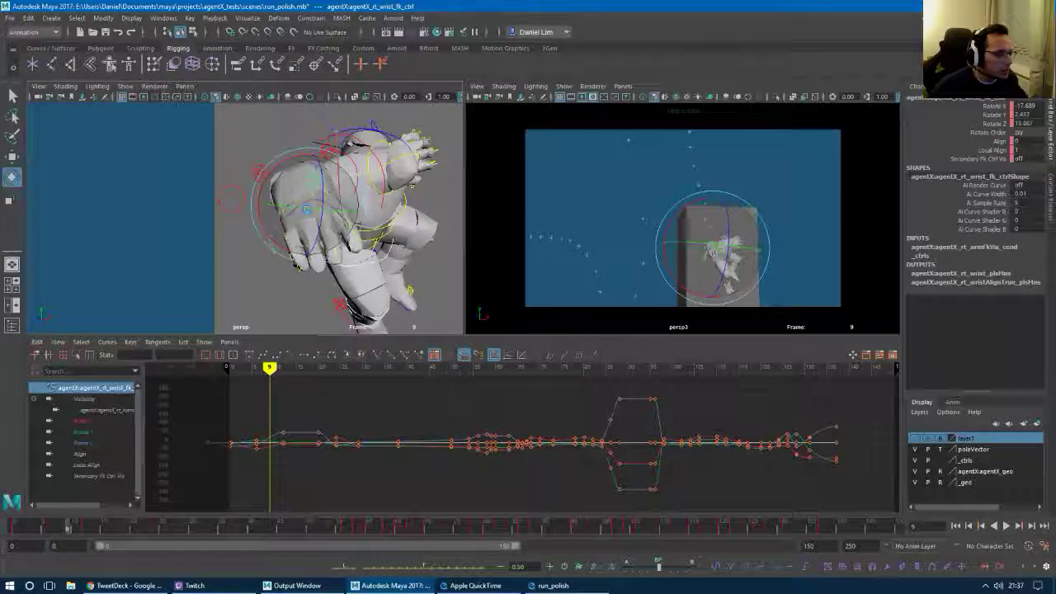
pyautogui.moveTo(311, 213); pyautogui.dragTo(420, 222)
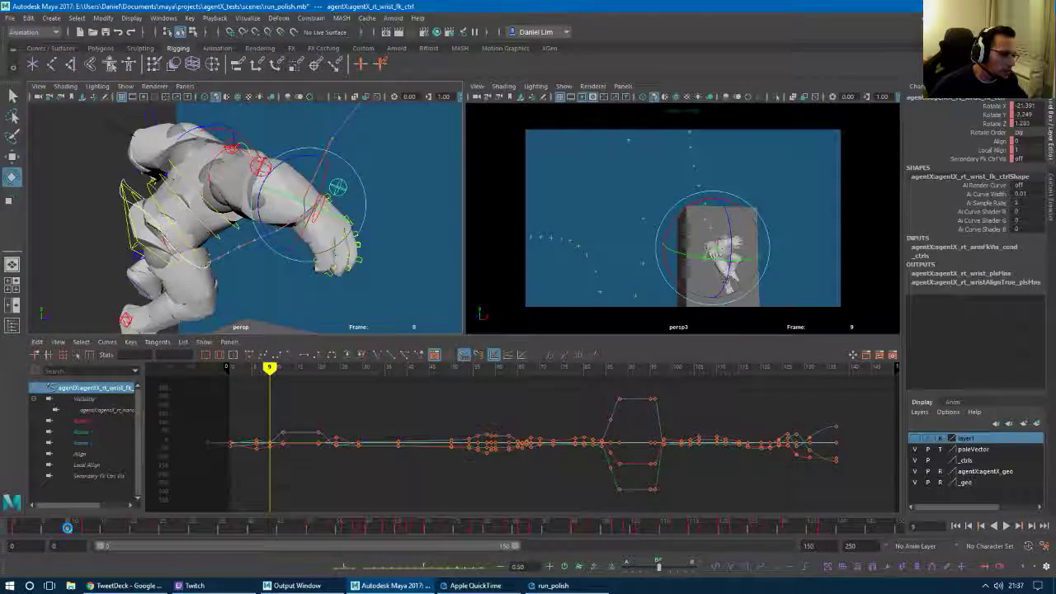
# Hide the motion trails in the enlarged persp3 shot camera view, deselect the wrist control and play the animation.
pyautogui.moveTo(52, 530); pyautogui.dragTo(10, 545)
pyautogui.press('space')
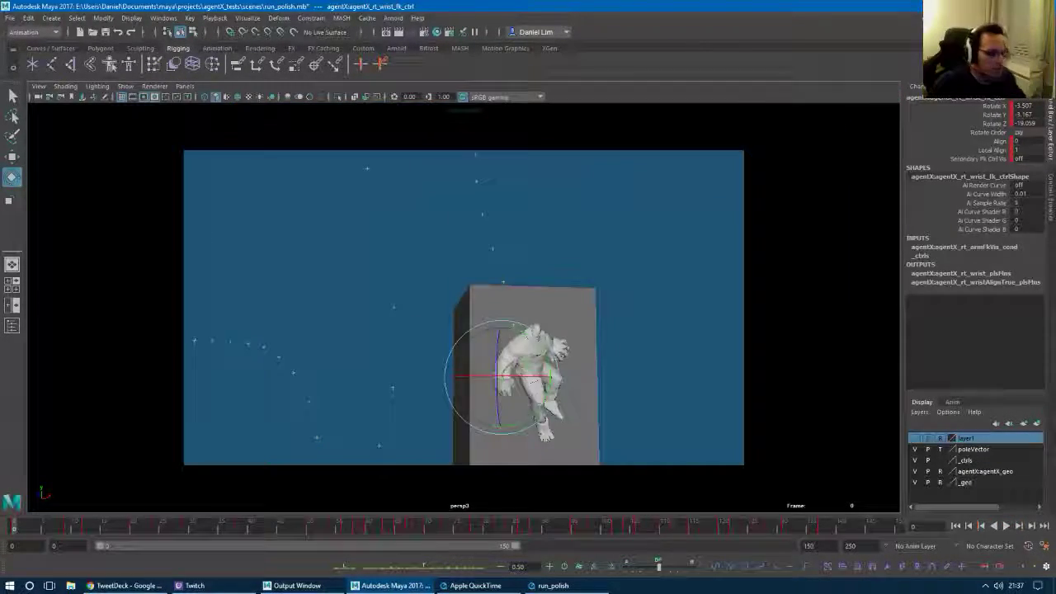
pyautogui.click(155, 86)
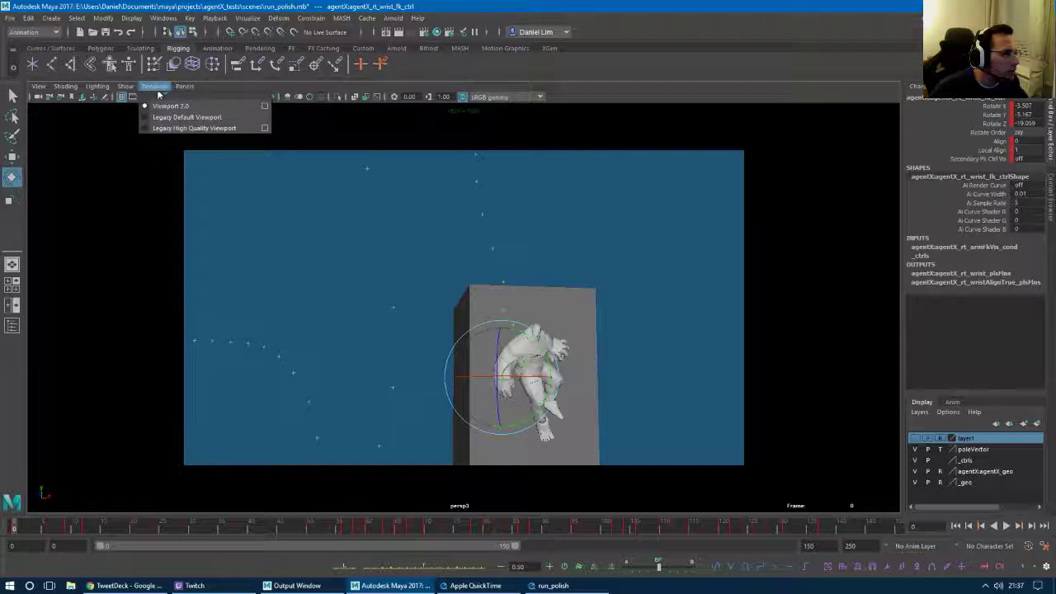
pyautogui.click(174, 457)
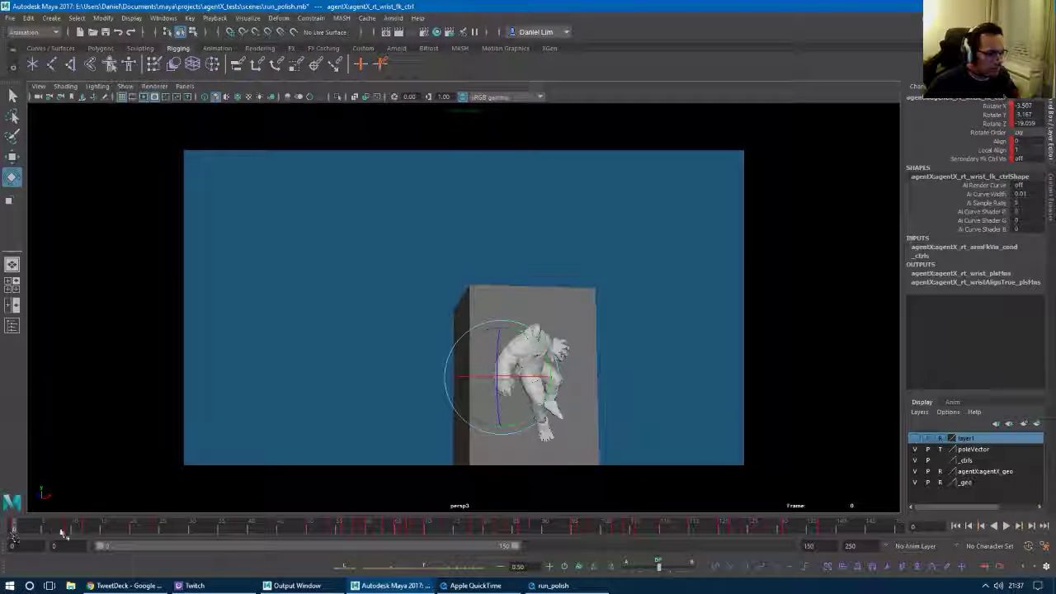
pyautogui.click(255, 377)
pyautogui.hotkey('alt', 'v')
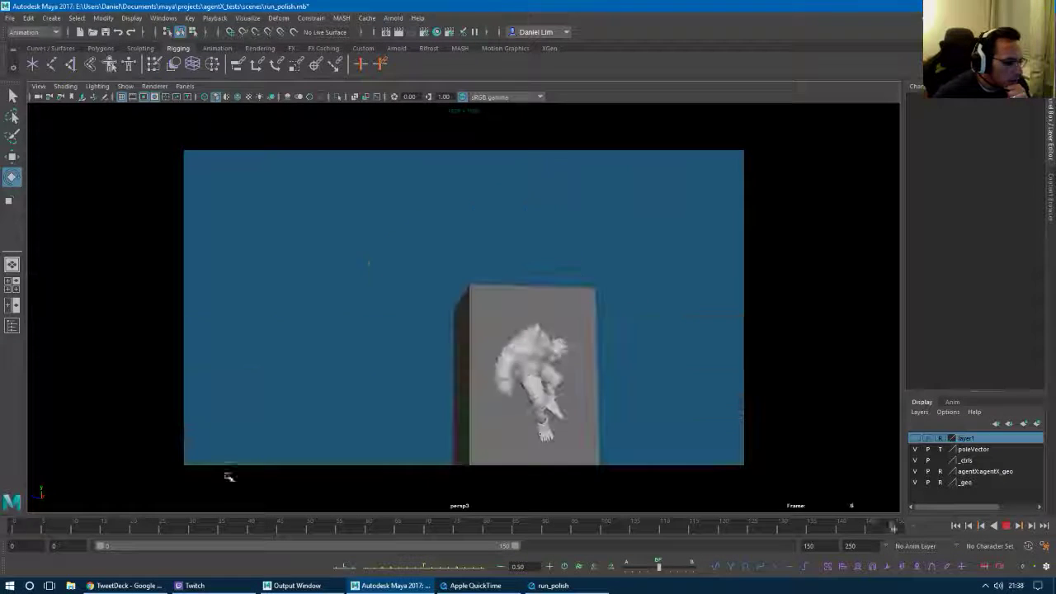
pyautogui.click(124, 585)
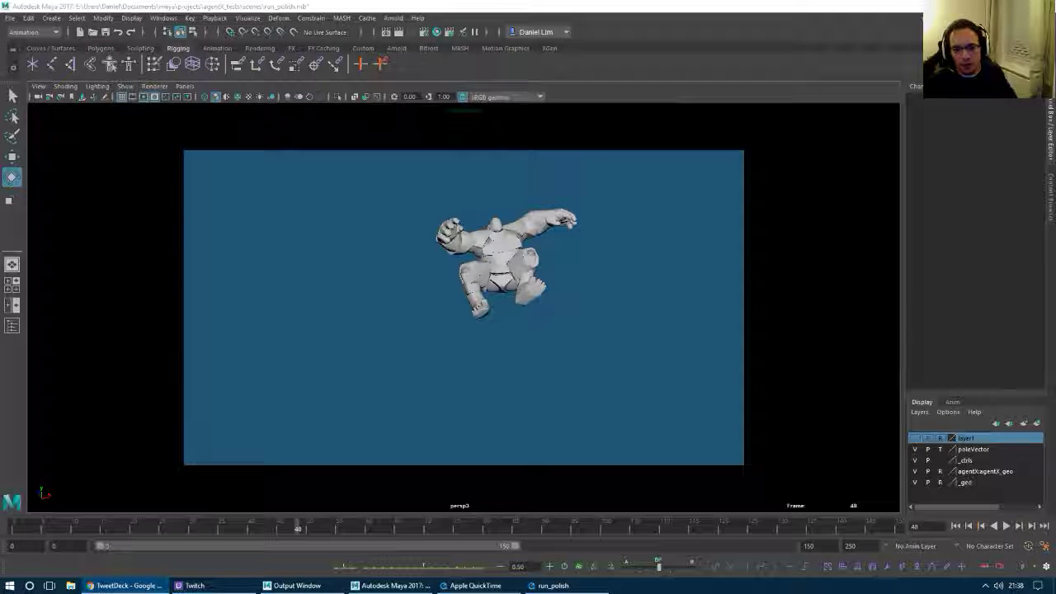
pyautogui.click(984, 293)
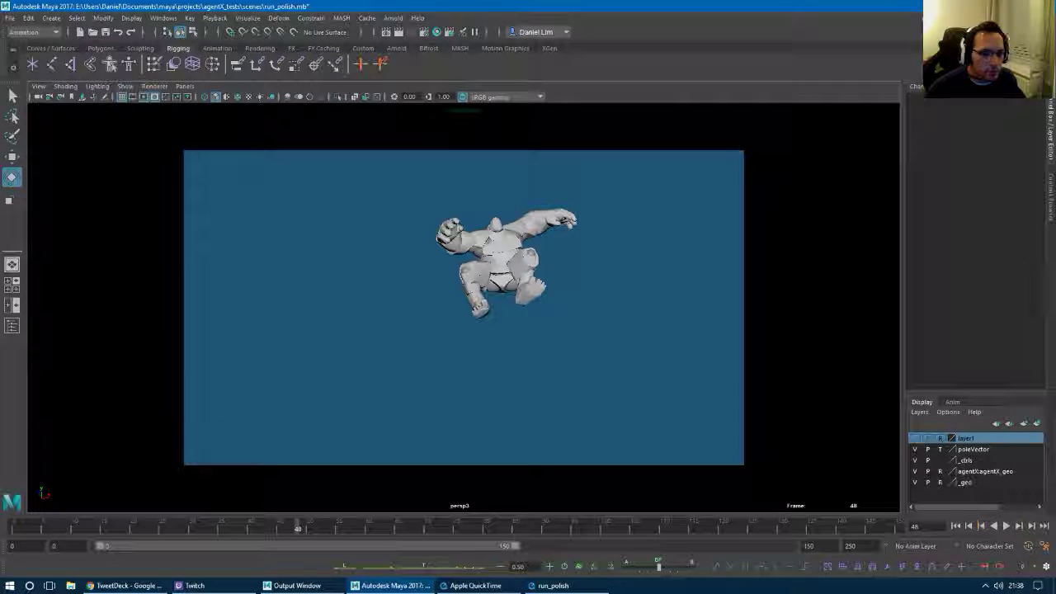
pyautogui.hotkey('alt', 'Tab')
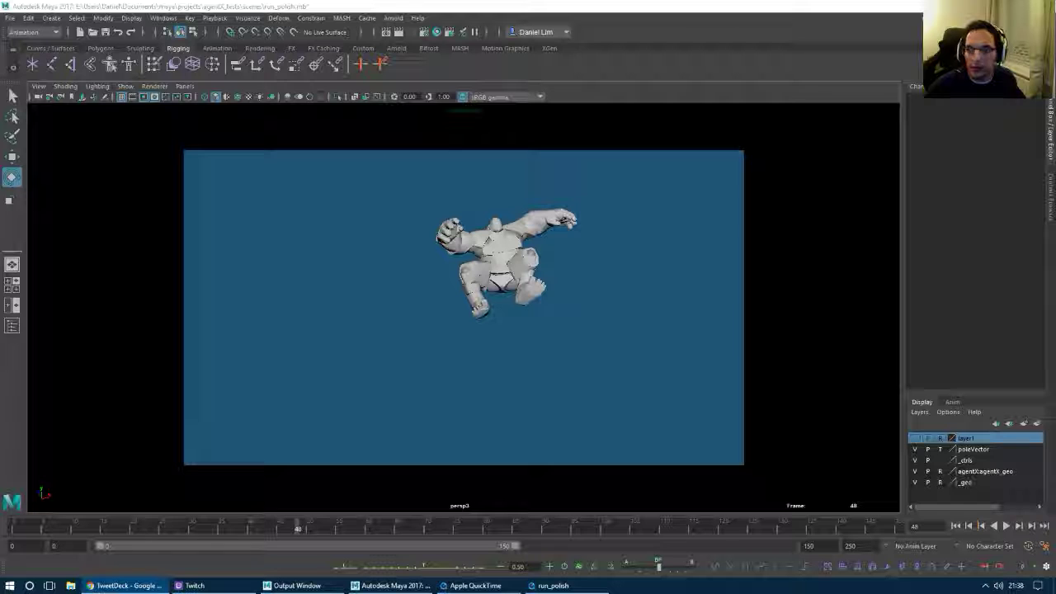
pyautogui.hotkey('alt', 'Tab')
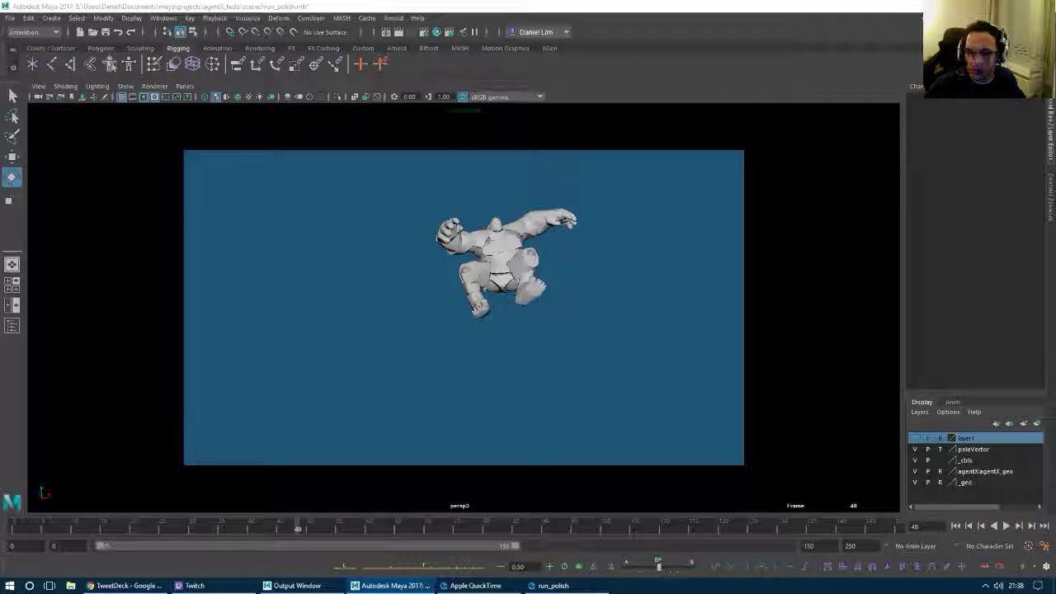
# Replay the animation from its opening frames through the shot camera, and return to frame 0.
pyautogui.click(49, 529)
pyautogui.hotkey('alt', 'v')
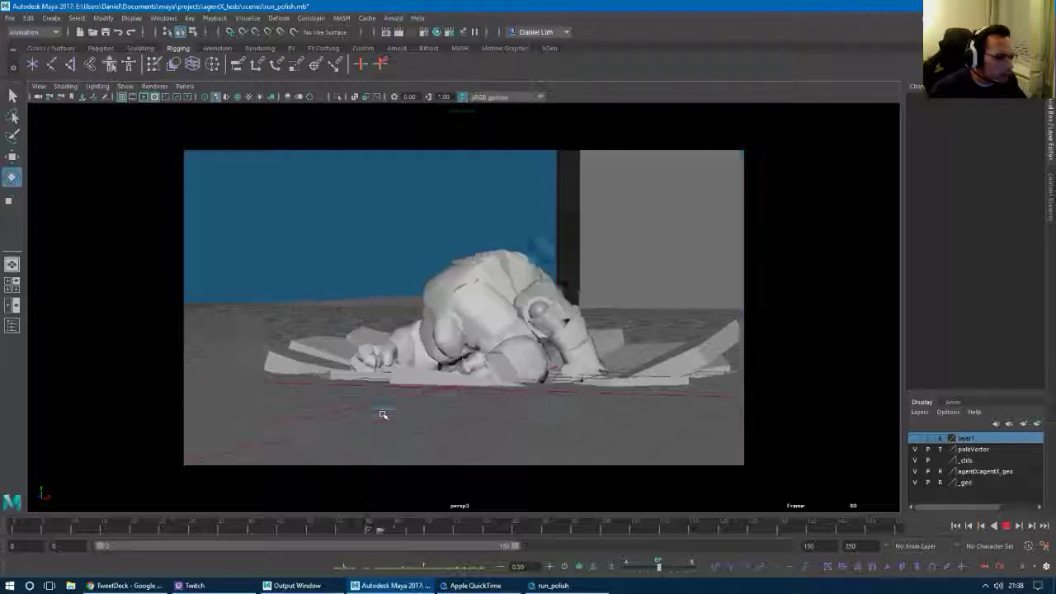
pyautogui.hotkey('alt', 'v')
pyautogui.click(60, 533)
pyautogui.hotkey('alt', 'v')
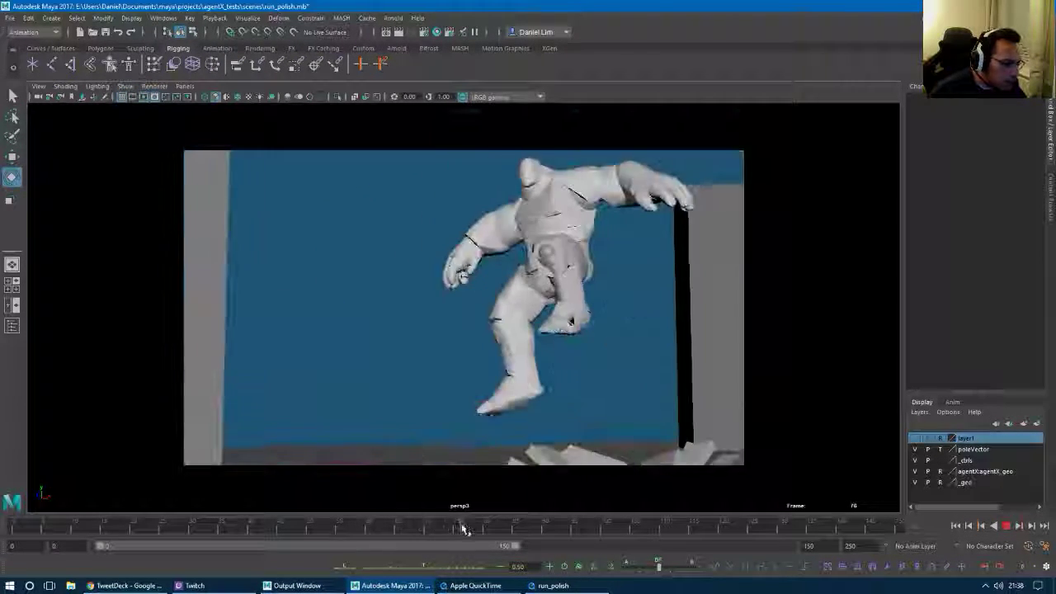
pyautogui.moveTo(464, 529); pyautogui.dragTo(13, 520)
pyautogui.hotkey('alt', 'v')
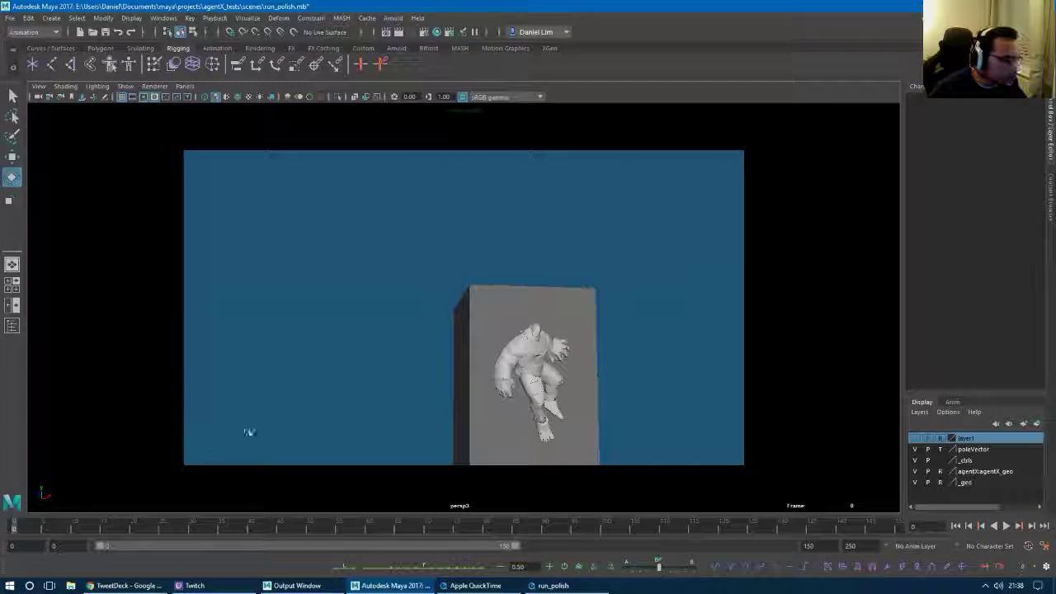
# Play the animation from frame 0 and scrub through it to review the leap up to around frame 73.
pyautogui.hotkey('alt', 'v')
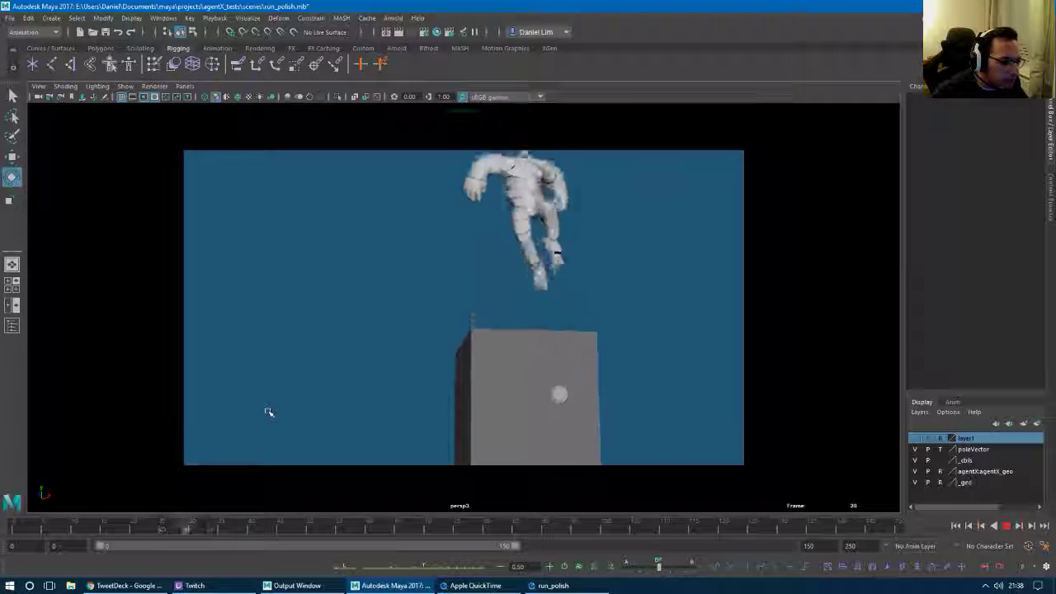
pyautogui.hotkey('alt', 'v')
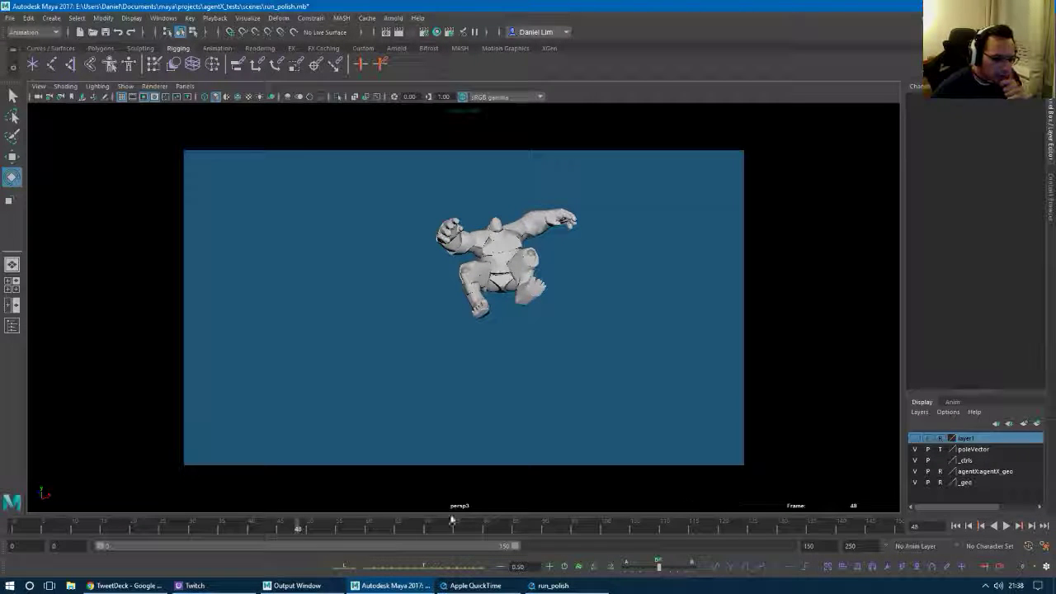
pyautogui.hotkey('alt', 'v')
pyautogui.moveTo(212, 535); pyautogui.dragTo(182, 535)
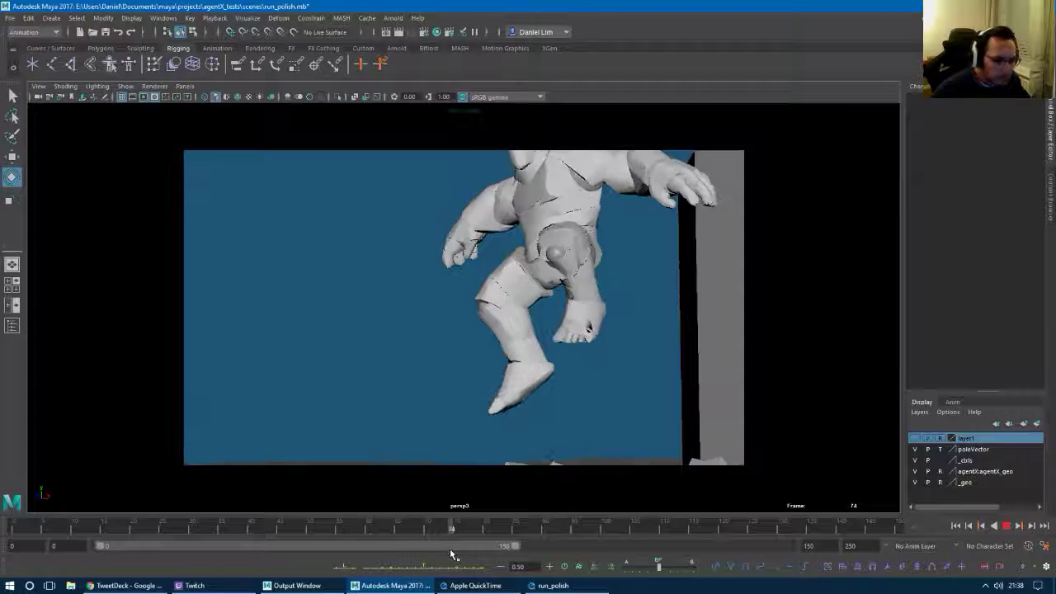
pyautogui.hotkey('alt', 'v')
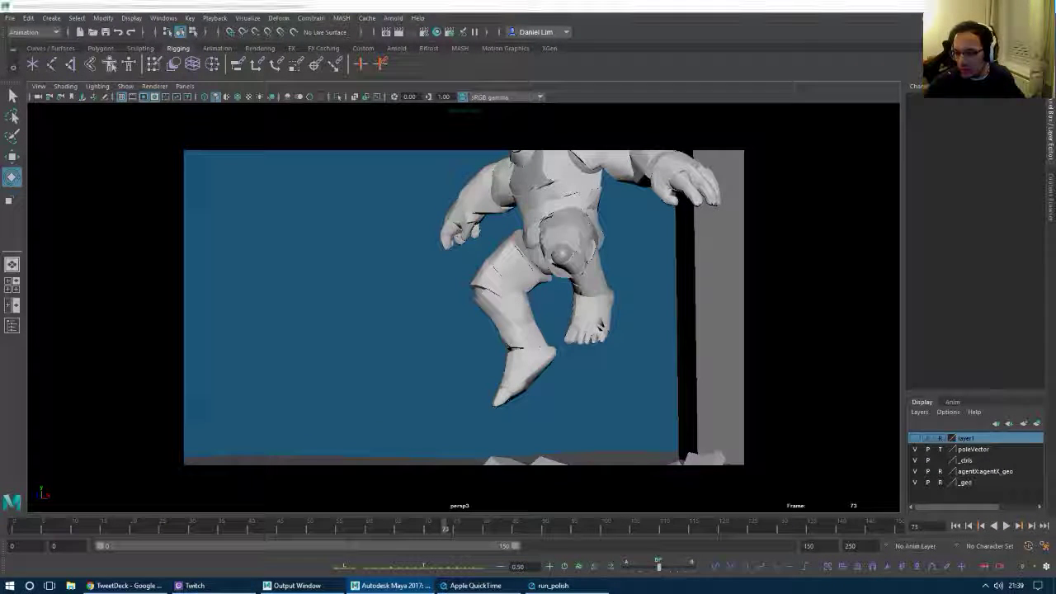
# Go to frame 6, restore the multi-panel layout, select the right wrist FK control and frame its opening keys in the Graph Editor.
pyautogui.hotkey('alt', 'Tab')
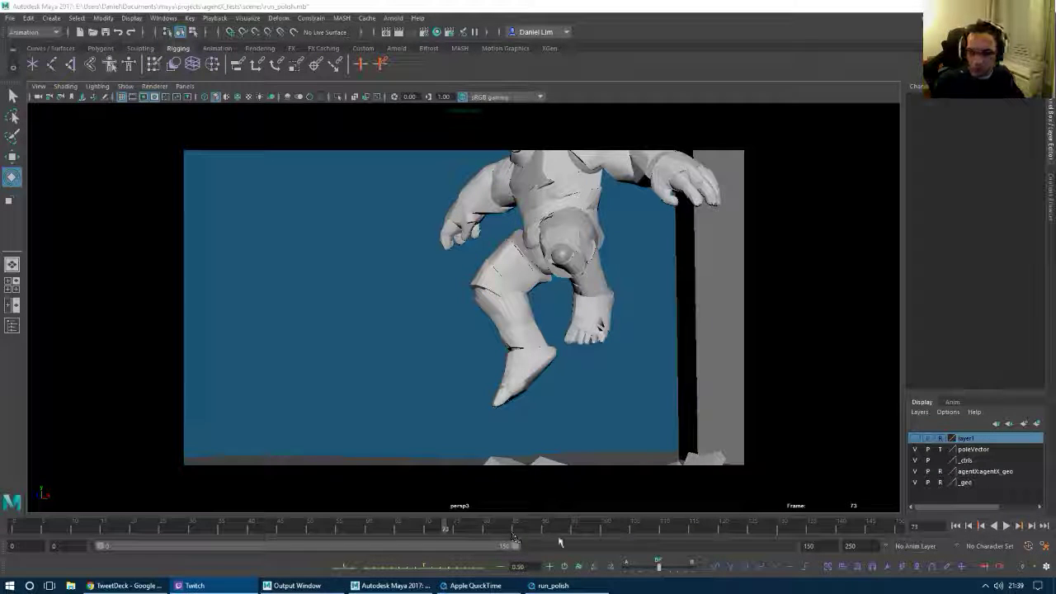
pyautogui.moveTo(454, 529); pyautogui.dragTo(48, 531)
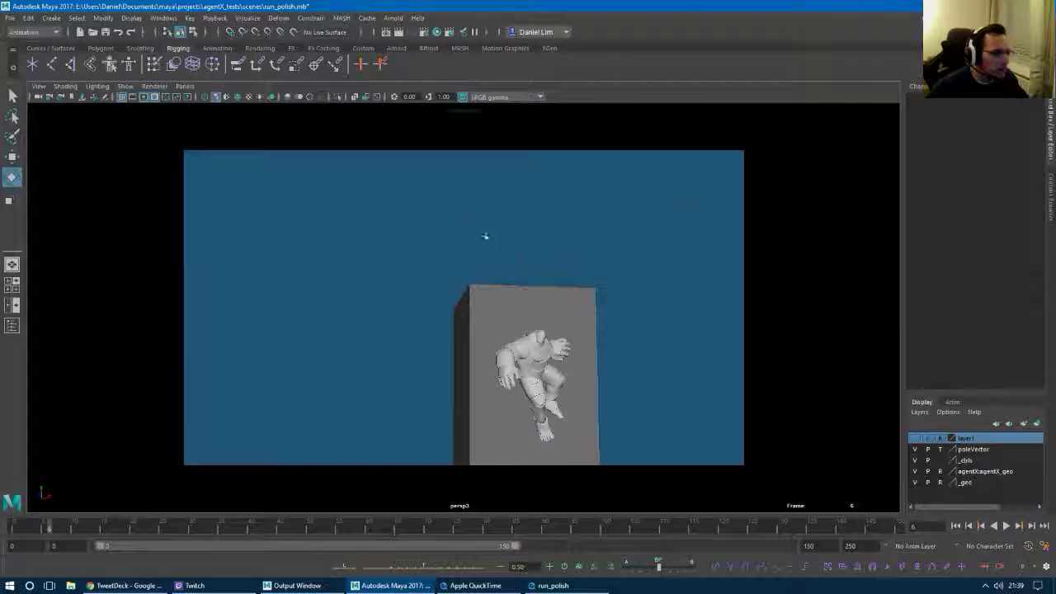
pyautogui.press('space')
pyautogui.click(284, 226)
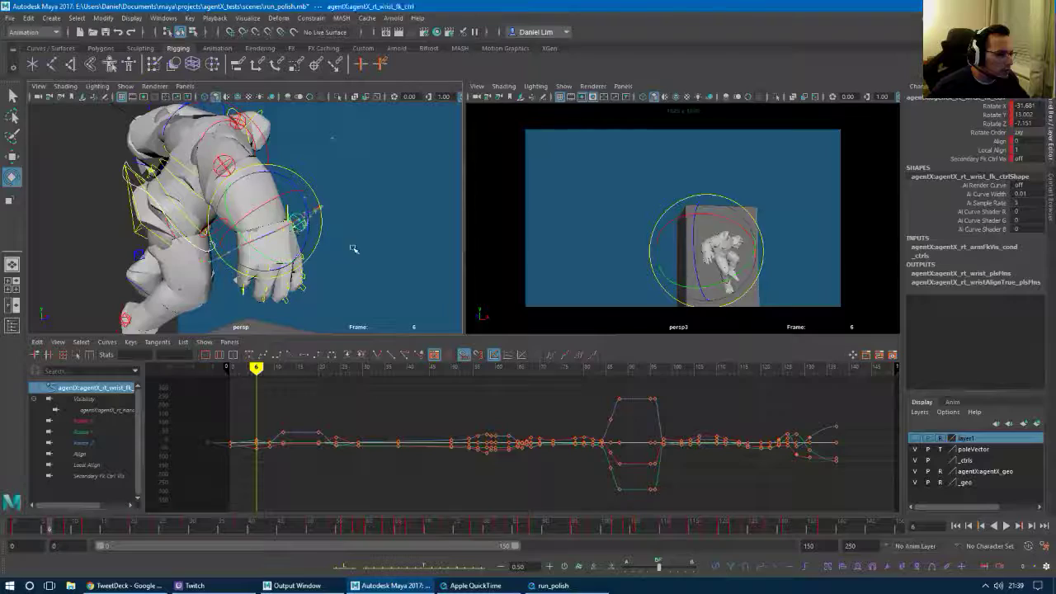
pyautogui.keyDown('alt'); pyautogui.moveTo(353, 250); pyautogui.dragTo(391, 250, button='right'); pyautogui.keyUp('alt')
pyautogui.keyDown('alt'); pyautogui.moveTo(392, 250); pyautogui.dragTo(288, 268); pyautogui.keyUp('alt')
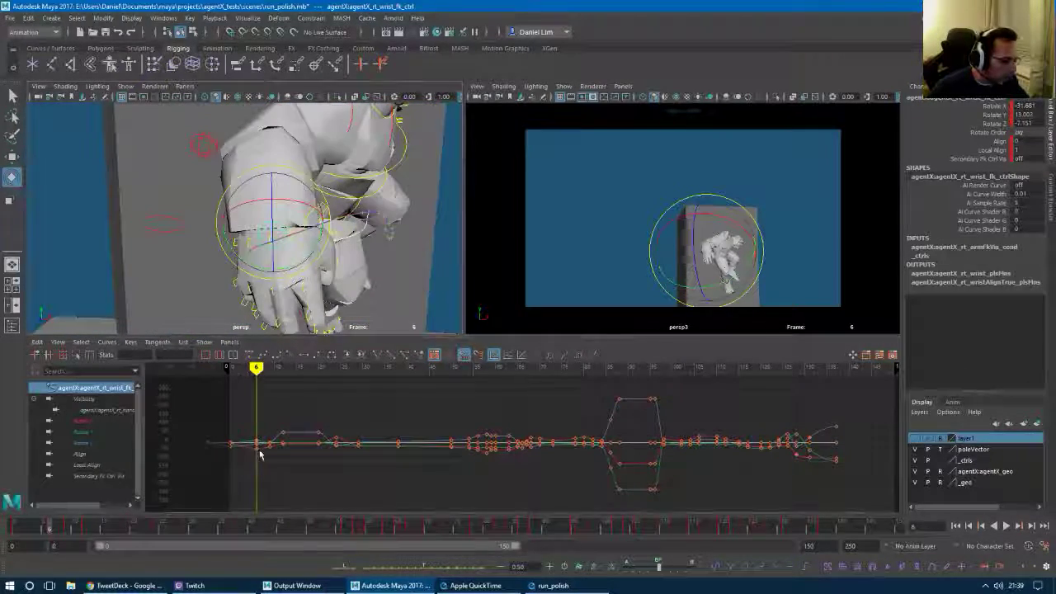
pyautogui.moveTo(292, 453); pyautogui.dragTo(253, 425)
pyautogui.press('f')
pyautogui.click(338, 423)
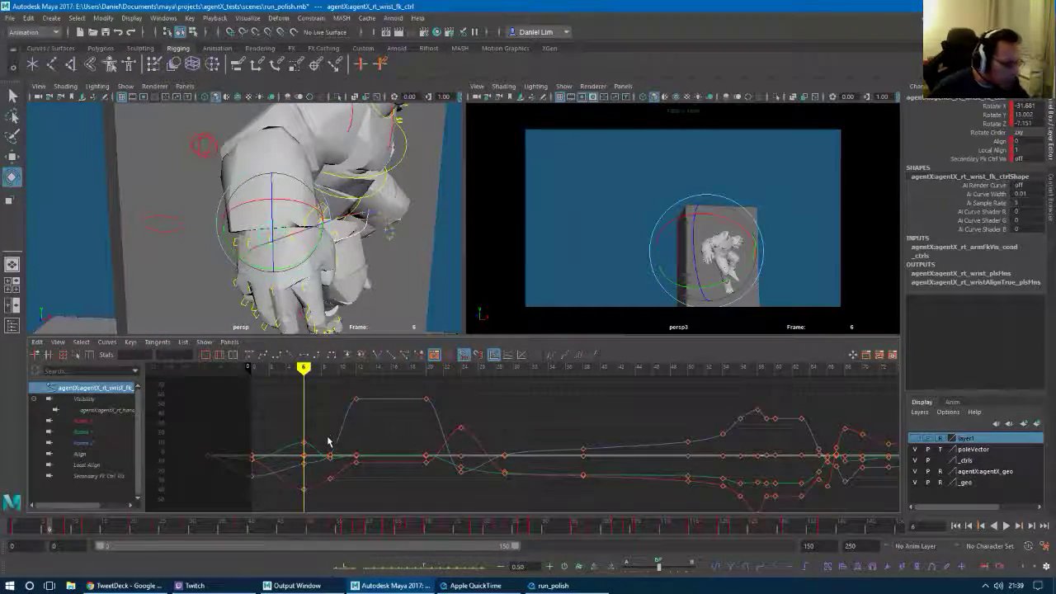
# Raise the right wrist's Rotate Z key at frame 9 to about 4.677 in the Graph Editor.
pyautogui.keyDown('alt'); pyautogui.moveTo(330, 443); pyautogui.dragTo(443, 429, button='middle'); pyautogui.keyUp('alt')
pyautogui.keyDown('alt'); pyautogui.moveTo(444, 429); pyautogui.dragTo(413, 432, button='right'); pyautogui.keyUp('alt')
pyautogui.keyDown('alt'); pyautogui.moveTo(413, 432); pyautogui.dragTo(514, 444, button='middle'); pyautogui.keyUp('alt')
pyautogui.keyDown('alt'); pyautogui.moveTo(514, 443); pyautogui.dragTo(488, 461, button='right'); pyautogui.keyUp('alt')
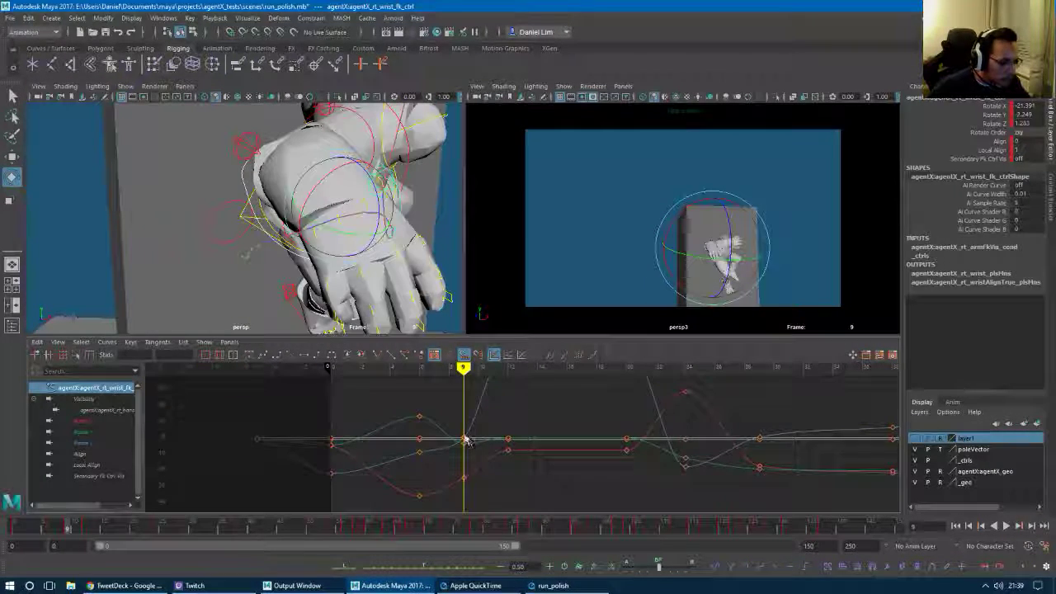
pyautogui.click(465, 439)
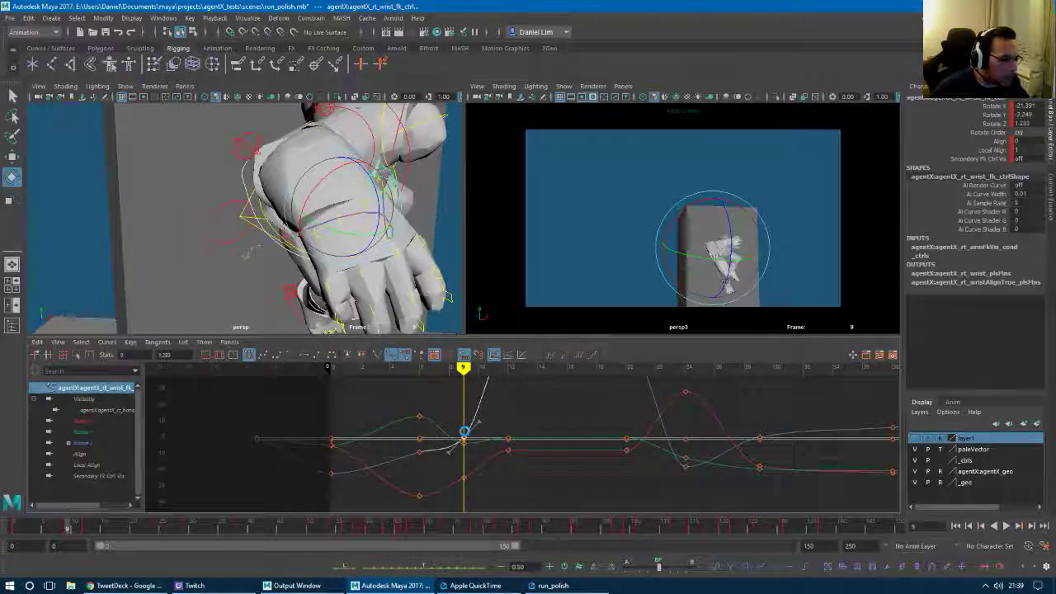
pyautogui.moveTo(463, 428); pyautogui.dragTo(464, 426, button='middle')
# Lower the right wrist's Rotate Z key at frame 6 to about -14.555 in the Graph Editor.
pyautogui.press(',')
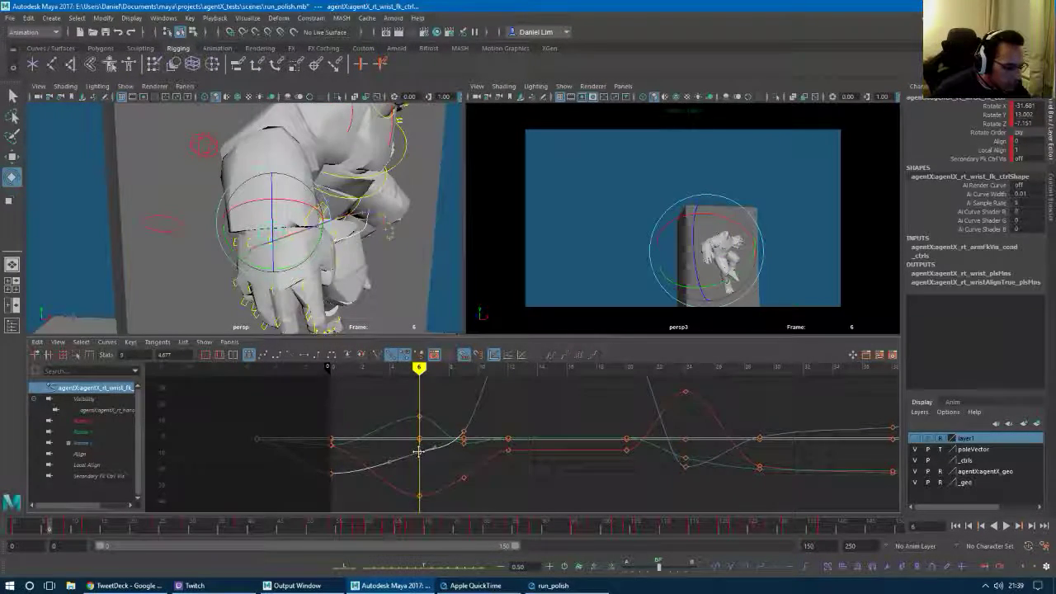
pyautogui.click(420, 452)
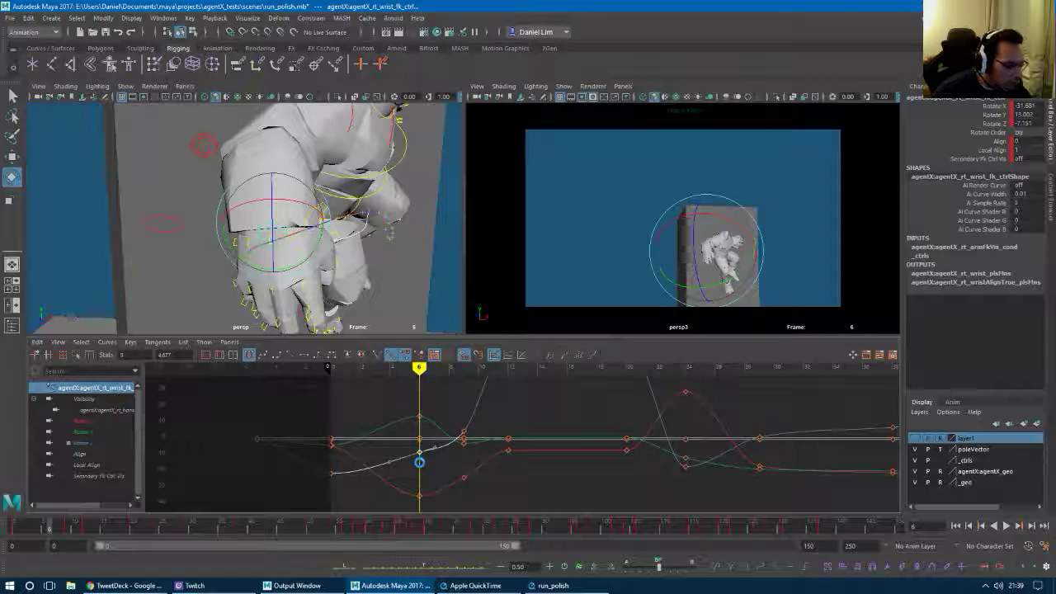
pyautogui.moveTo(419, 463); pyautogui.dragTo(420, 467, button='middle')
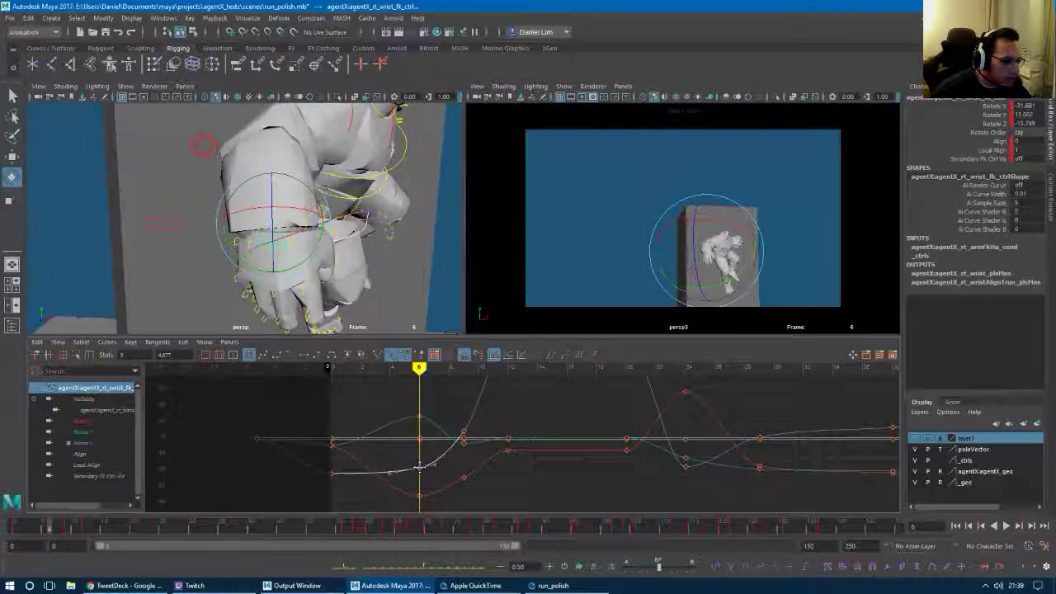
pyautogui.click(389, 474)
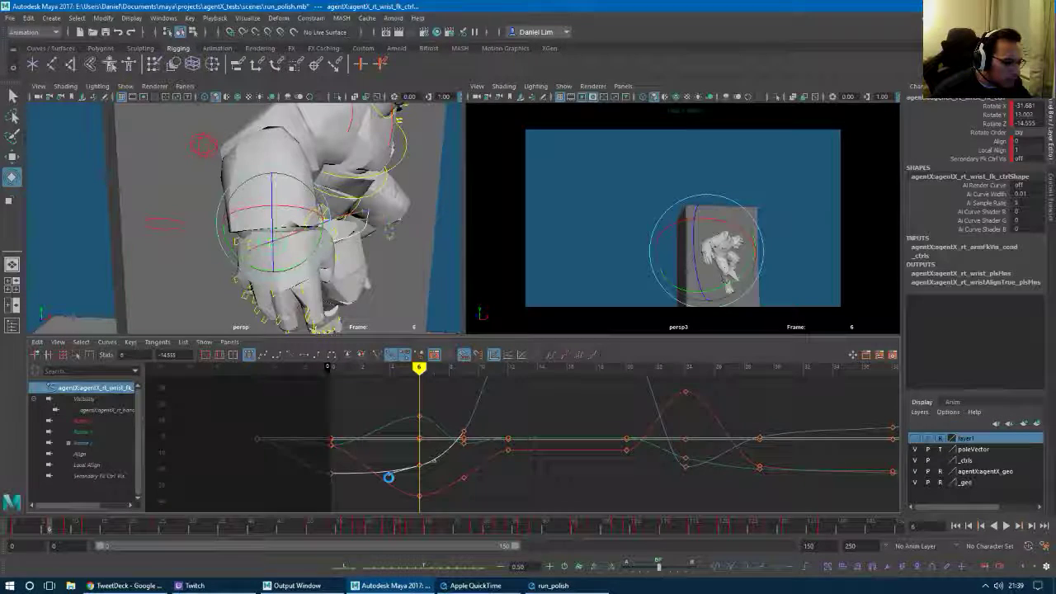
pyautogui.moveTo(389, 478); pyautogui.dragTo(388, 478, button='middle')
pyautogui.click(388, 487)
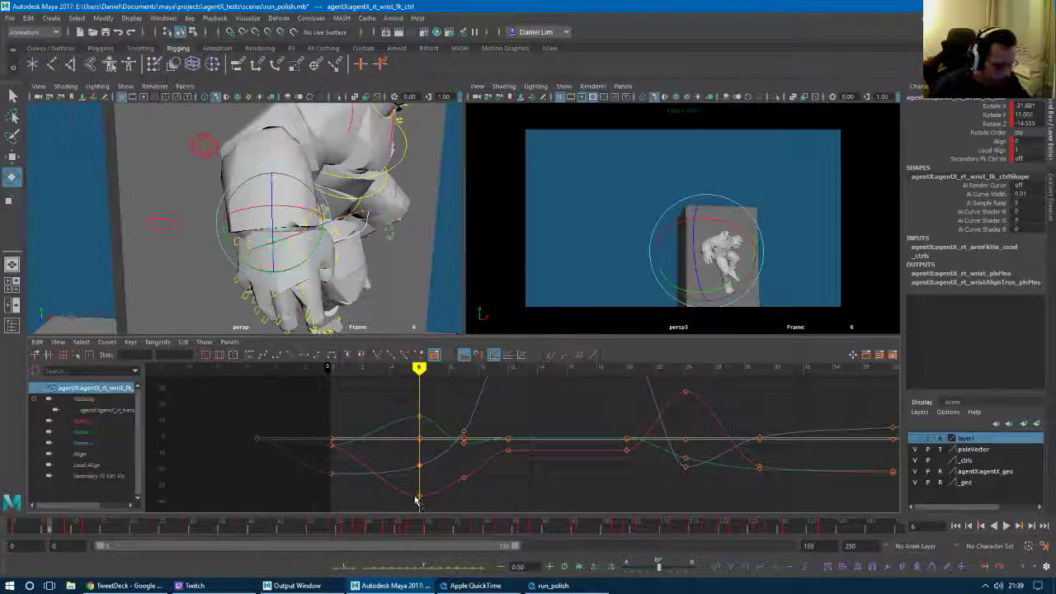
# Try moving the wrist's Rotate X and Rotate Y keys at frame 6 in the Graph Editor, and undo the changes.
pyautogui.press(',')
pyautogui.press('.')
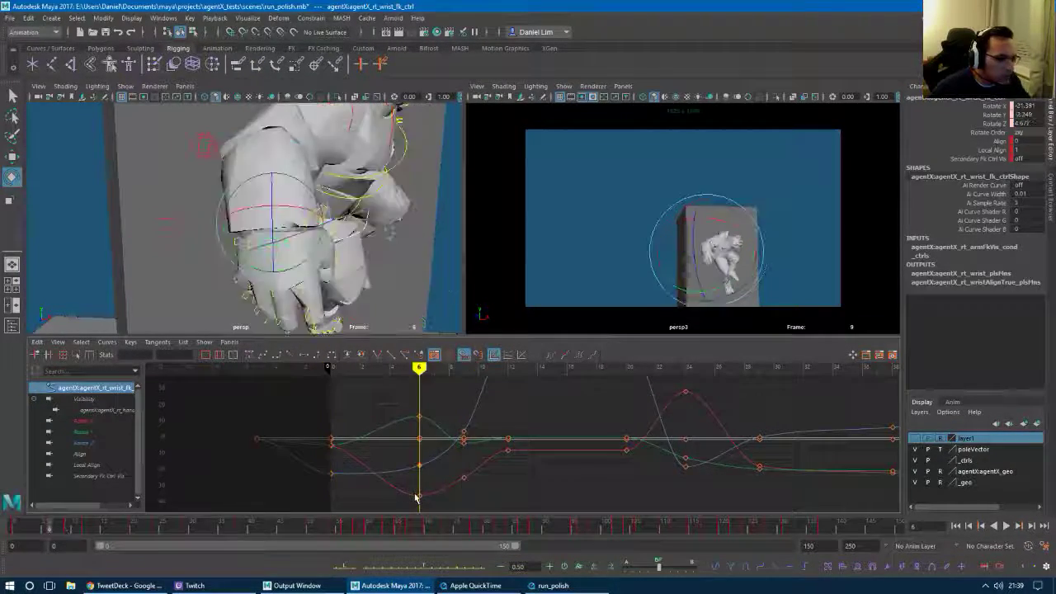
pyautogui.moveTo(419, 500); pyautogui.dragTo(415, 472, button='middle')
pyautogui.hotkey('ctrl', 'z')
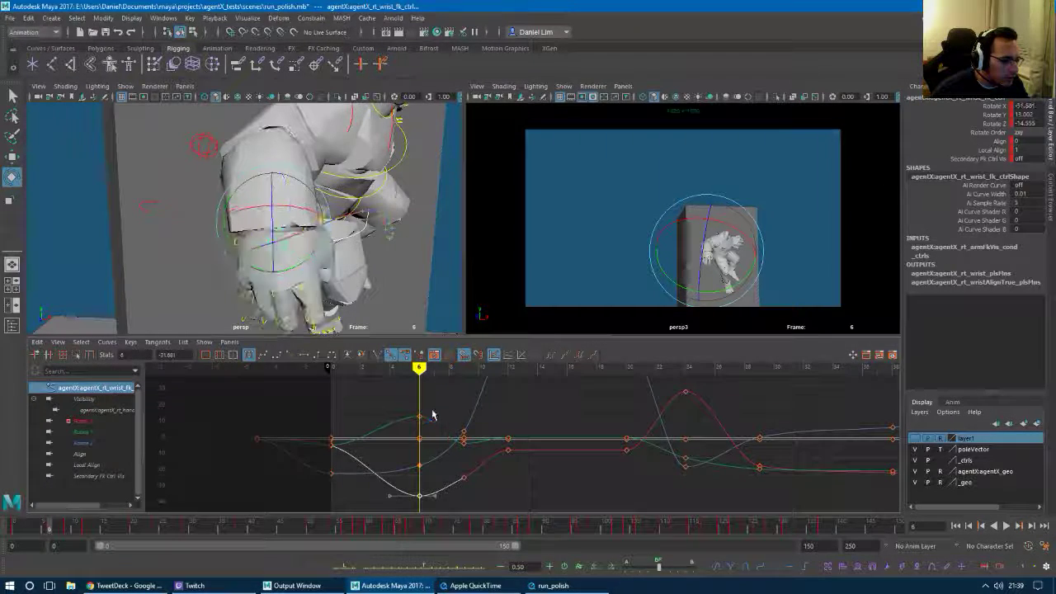
pyautogui.hotkey('ctrl', 'z')
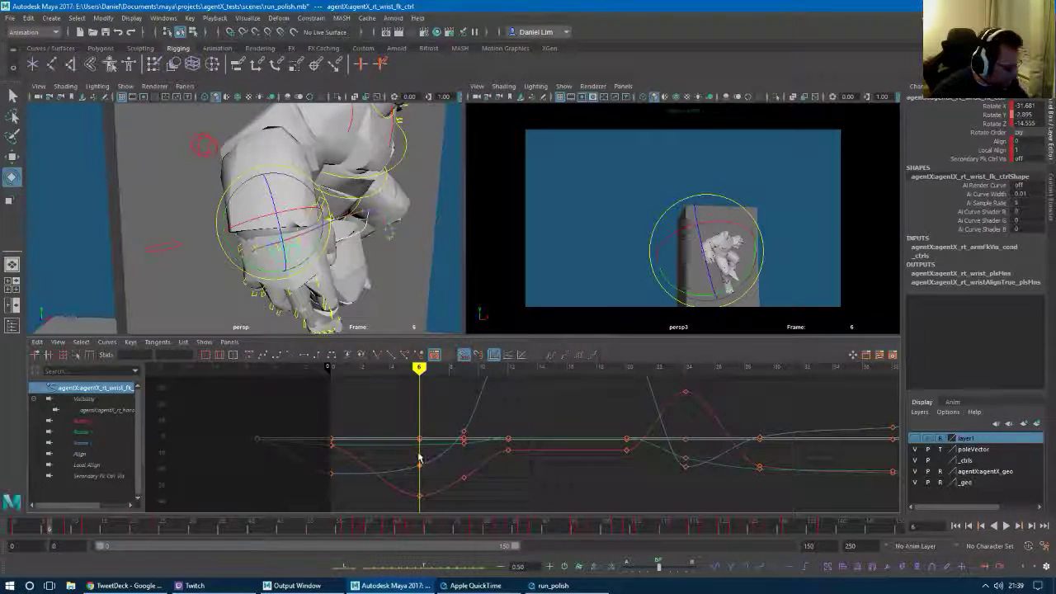
pyautogui.hotkey('shift', 'z')
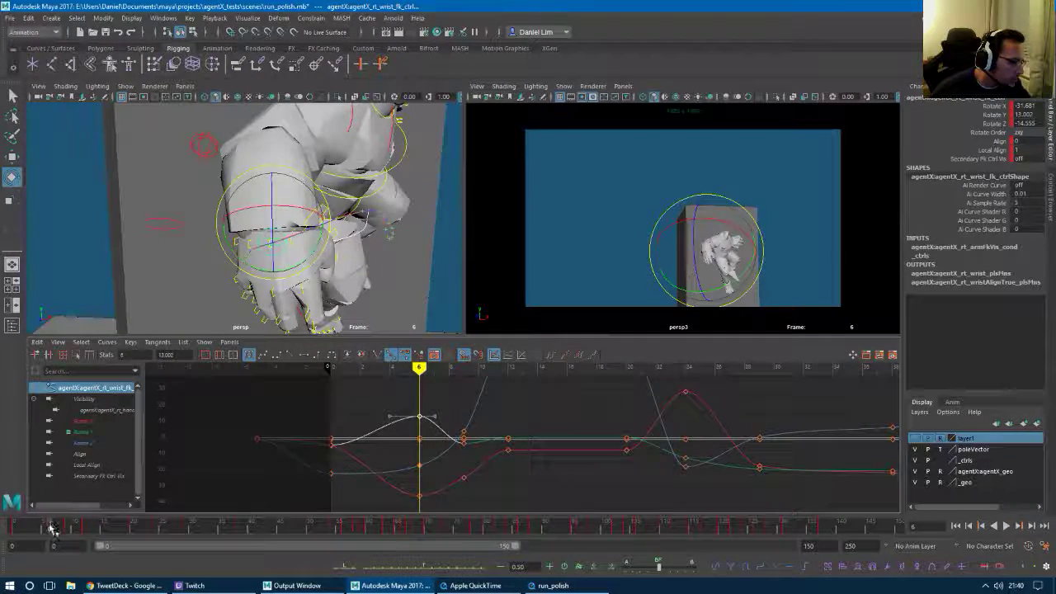
# Review the opening frames, rotate the right wrist at frame 6 to about X 3.4, Y -6.5, Z -10.3, and scrub back to check it.
pyautogui.hotkey('alt', 'v')
pyautogui.moveTo(35, 530); pyautogui.dragTo(53, 531)
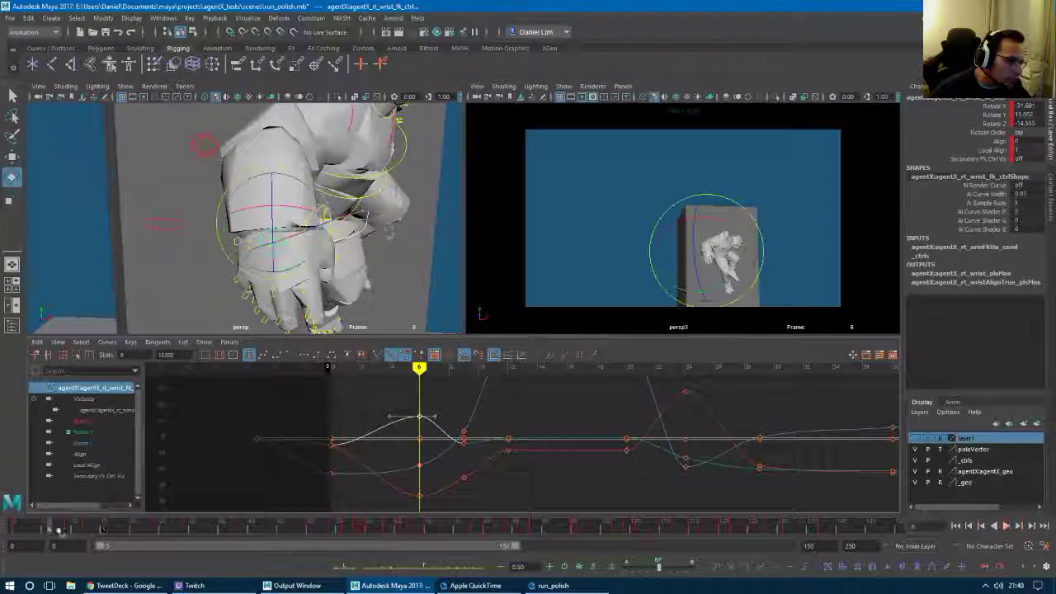
pyautogui.click(291, 208)
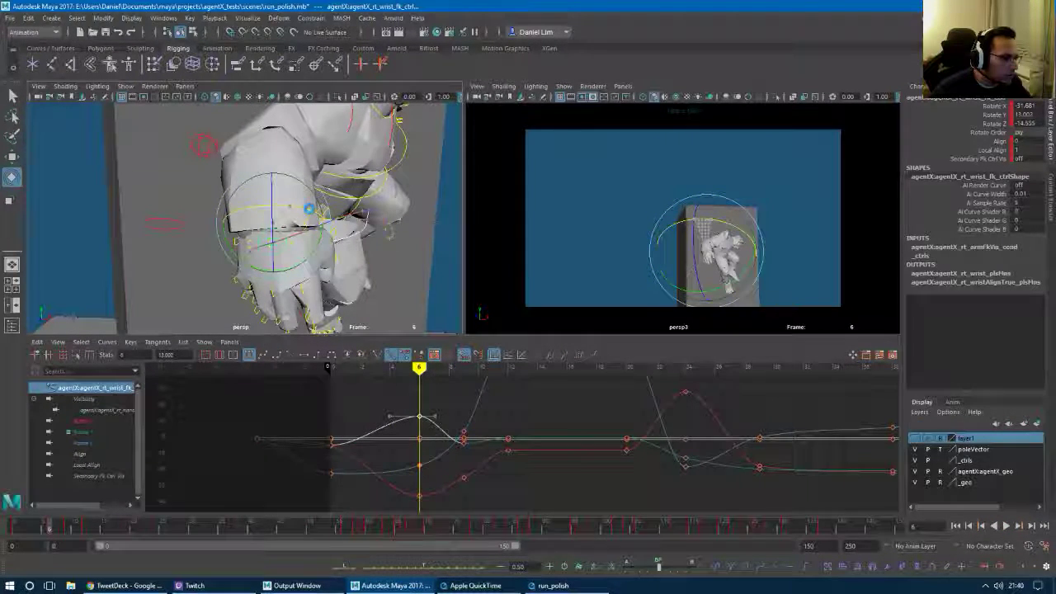
pyautogui.moveTo(309, 208); pyautogui.dragTo(246, 260)
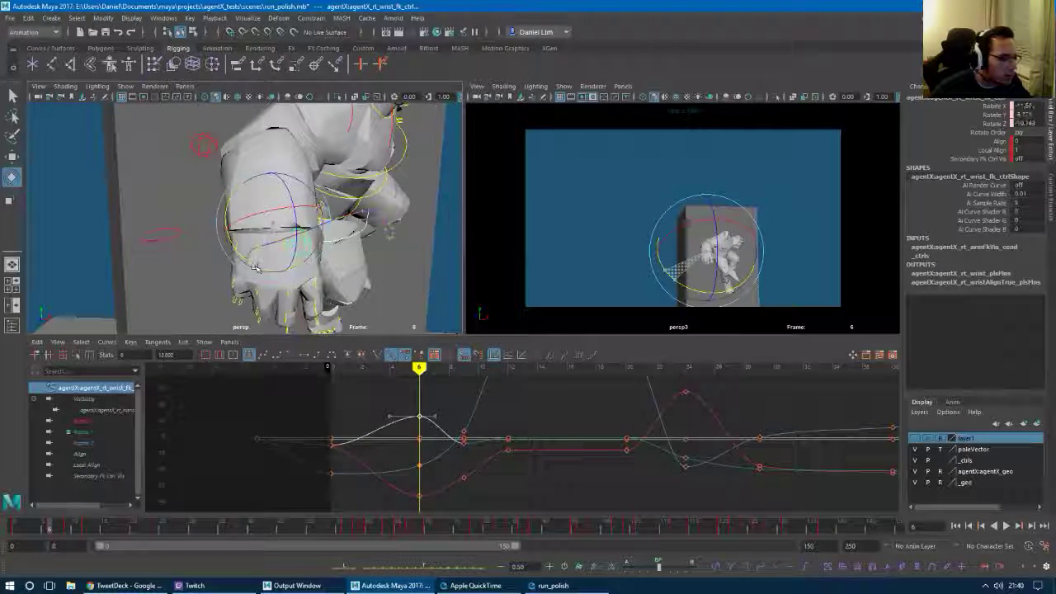
pyautogui.moveTo(257, 269); pyautogui.dragTo(263, 245)
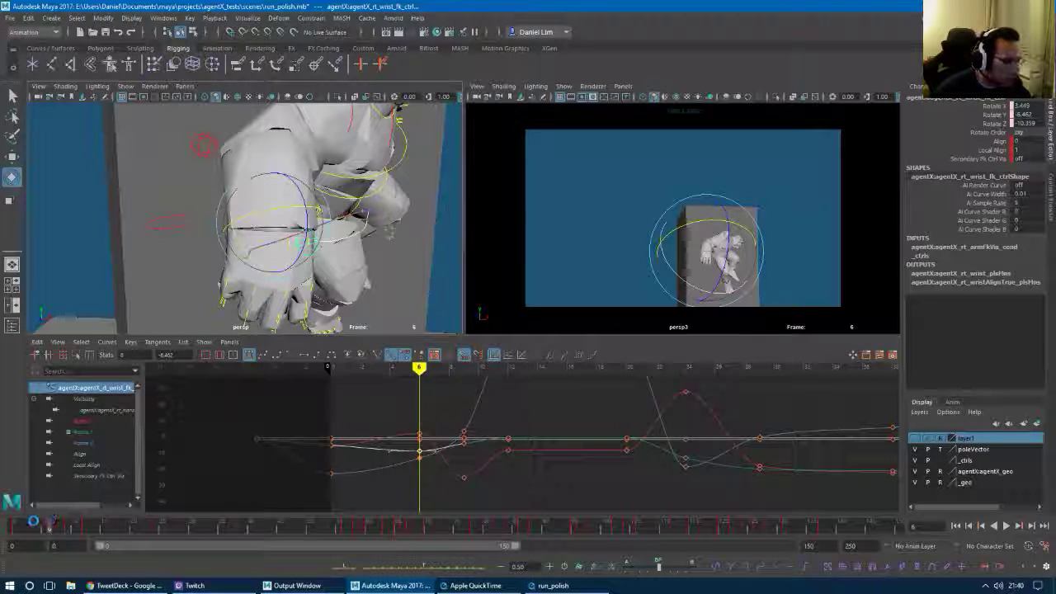
pyautogui.moveTo(52, 528); pyautogui.dragTo(27, 545)
# Select the right upper arm FK control and show the opening part of its rotation curves in the Graph Editor.
pyautogui.keyDown('alt'); pyautogui.moveTo(257, 252); pyautogui.dragTo(249, 294, button='middle'); pyautogui.keyUp('alt')
pyautogui.keyDown('alt'); pyautogui.moveTo(249, 294); pyautogui.dragTo(257, 290); pyautogui.keyUp('alt')
pyautogui.keyDown('alt'); pyautogui.moveTo(257, 291); pyautogui.dragTo(221, 279, button='right'); pyautogui.keyUp('alt')
pyautogui.keyDown('alt'); pyautogui.moveTo(221, 279); pyautogui.dragTo(227, 262, button='middle'); pyautogui.keyUp('alt')
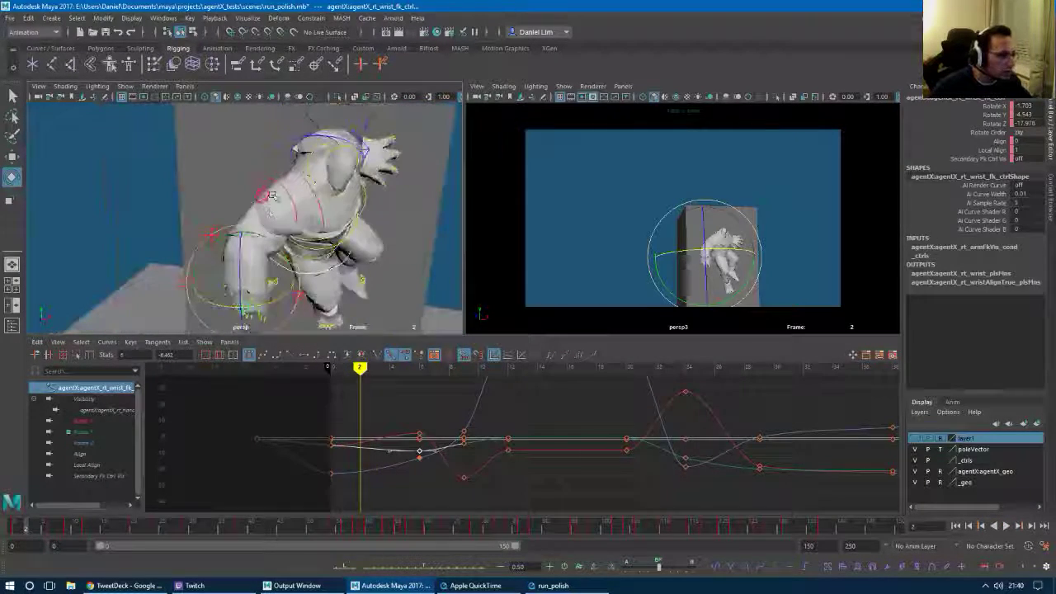
pyautogui.click(248, 189)
pyautogui.click(264, 197)
pyautogui.keyDown('alt'); pyautogui.moveTo(260, 453); pyautogui.dragTo(309, 438, button='right'); pyautogui.keyUp('alt')
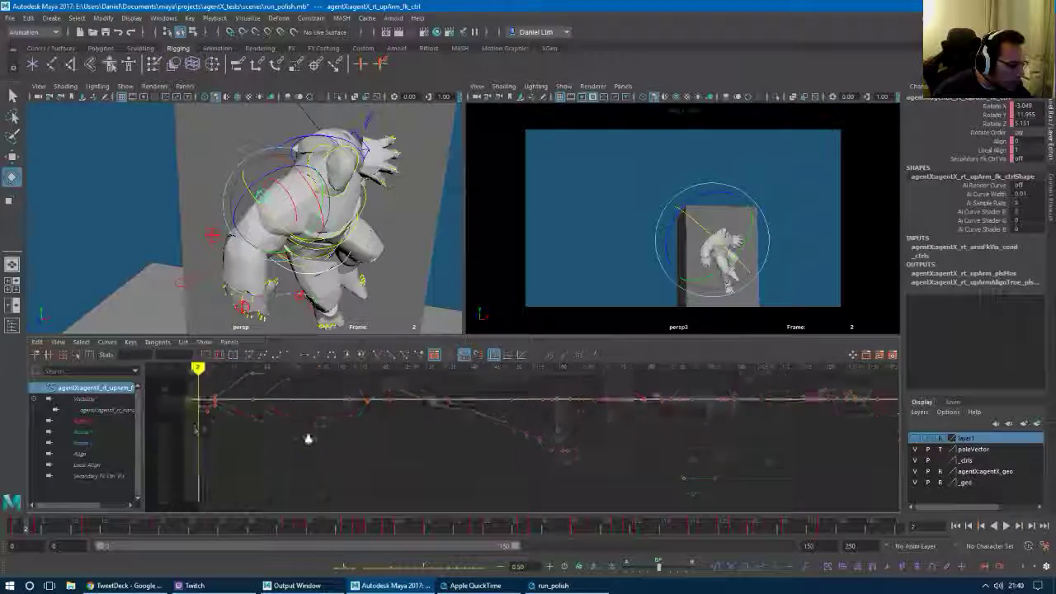
pyautogui.moveTo(309, 439)
pyautogui.keyDown('alt'); pyautogui.mouseDown(button='middle')
pyautogui.moveTo(275, 434)
pyautogui.moveTo(588, 493)
pyautogui.mouseUp(button='middle'); pyautogui.keyUp('alt')
pyautogui.moveTo(362, 419)
pyautogui.keyDown('alt'); pyautogui.mouseDown(button='right')
pyautogui.moveTo(344, 420)
pyautogui.moveTo(358, 424)
pyautogui.mouseUp(button='right'); pyautogui.keyUp('alt')
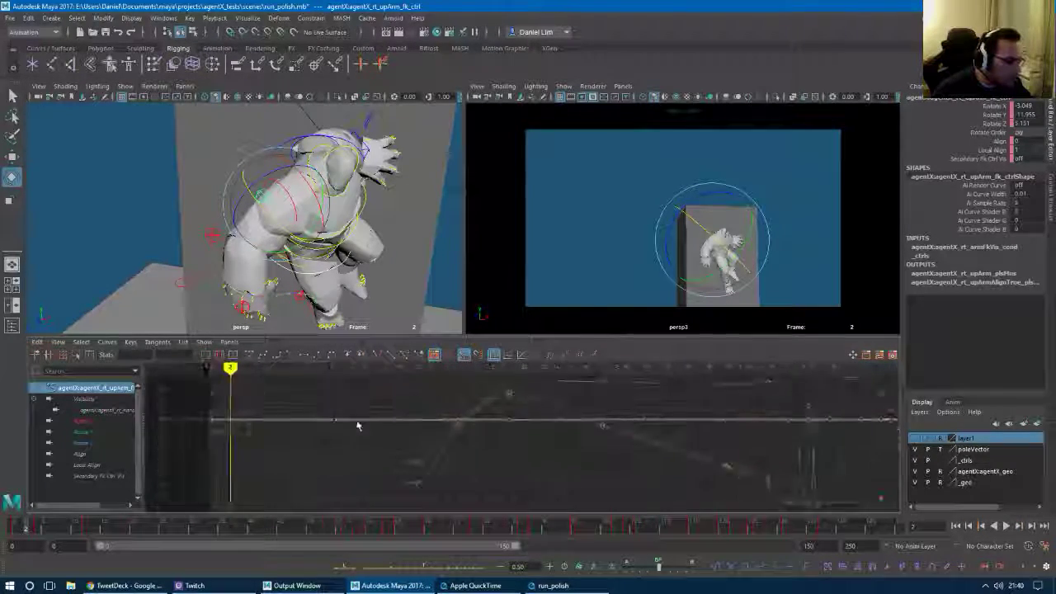
pyautogui.keyDown('alt'); pyautogui.moveTo(358, 424); pyautogui.dragTo(386, 456, button='middle'); pyautogui.keyUp('alt')
pyautogui.keyDown('alt'); pyautogui.moveTo(408, 451); pyautogui.dragTo(394, 450, button='right'); pyautogui.keyUp('alt')
pyautogui.keyDown('alt'); pyautogui.moveTo(396, 450); pyautogui.dragTo(393, 421, button='middle'); pyautogui.keyUp('alt')
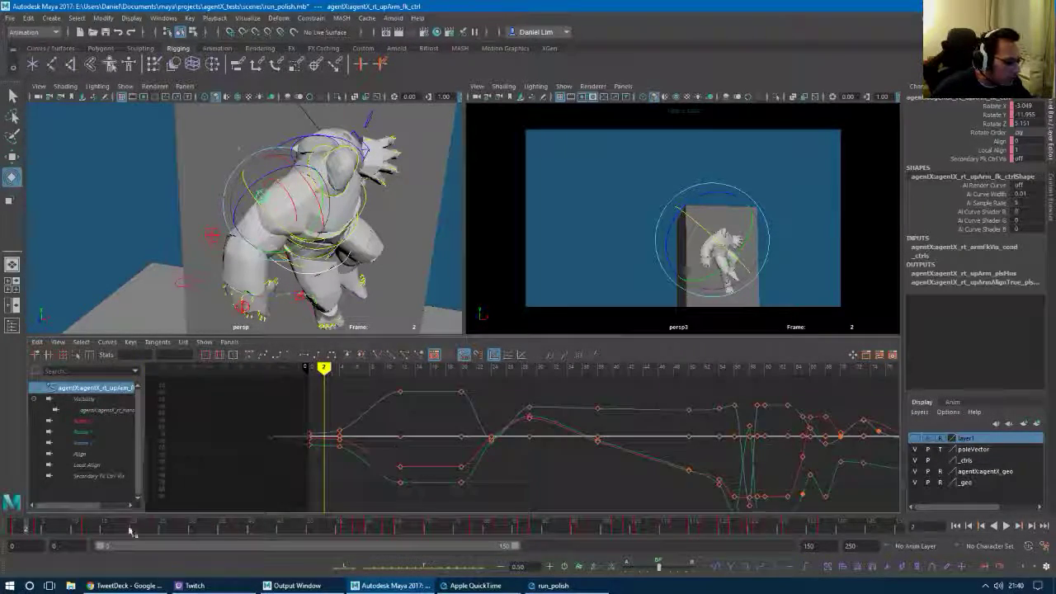
# Key the right upper arm at frame 16 and raise its Rotate Z key there to about 62.
pyautogui.moveTo(100, 528); pyautogui.dragTo(113, 529)
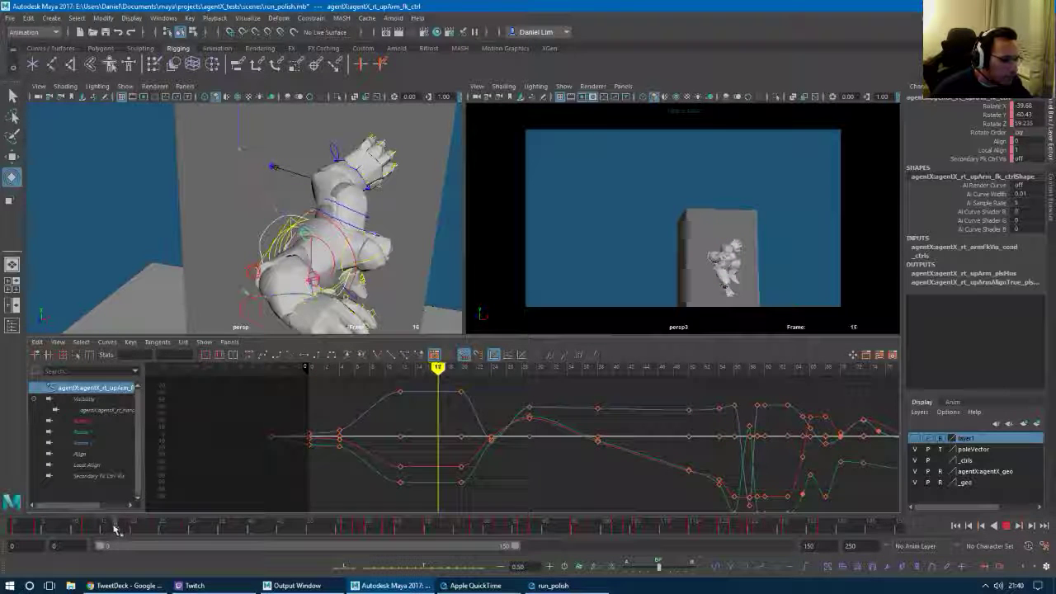
pyautogui.click(111, 531)
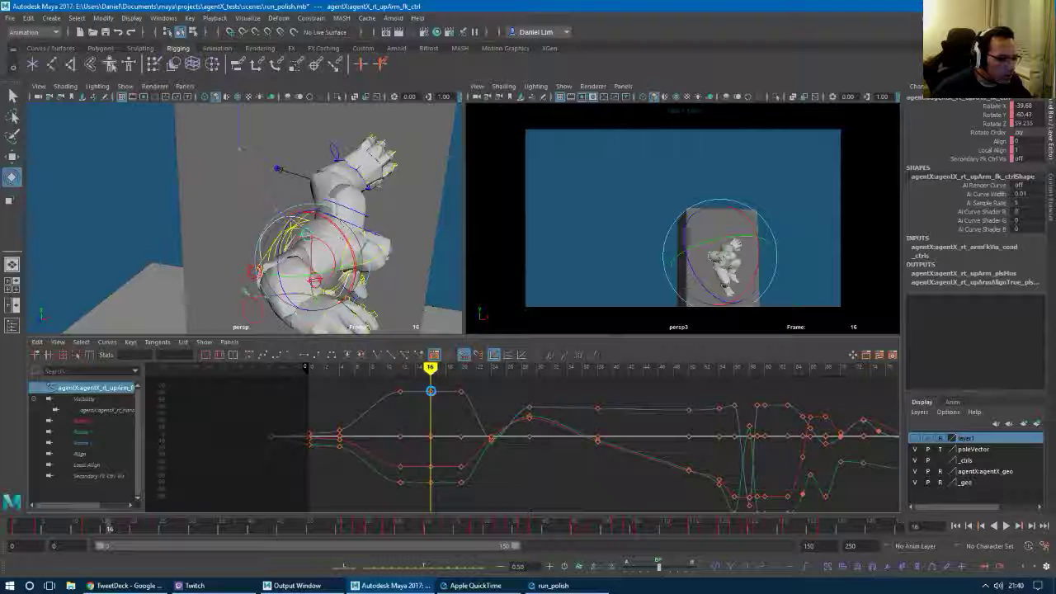
pyautogui.click(431, 390)
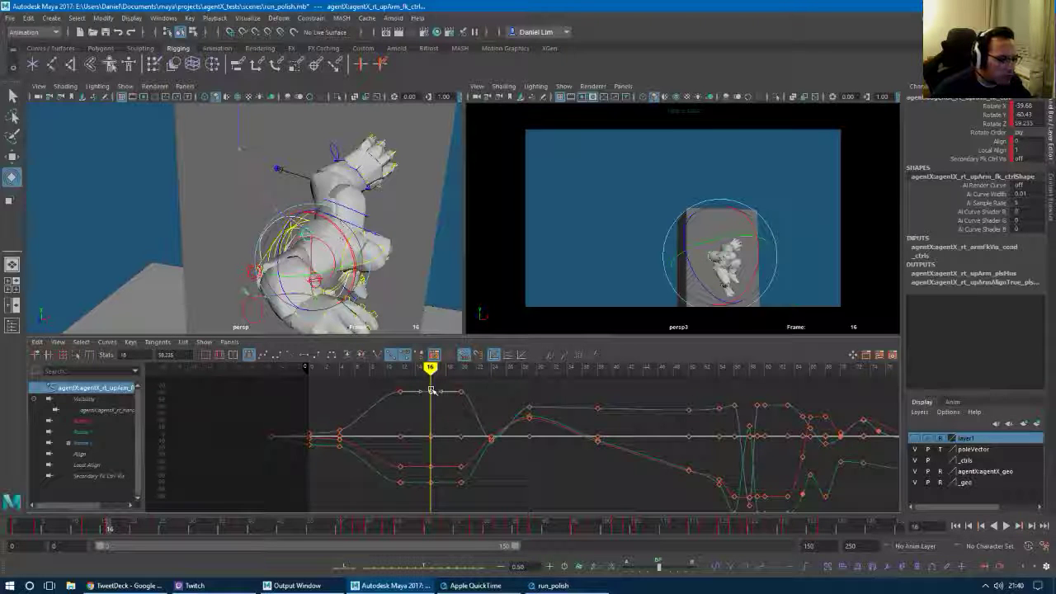
pyautogui.moveTo(431, 390); pyautogui.dragTo(430, 388)
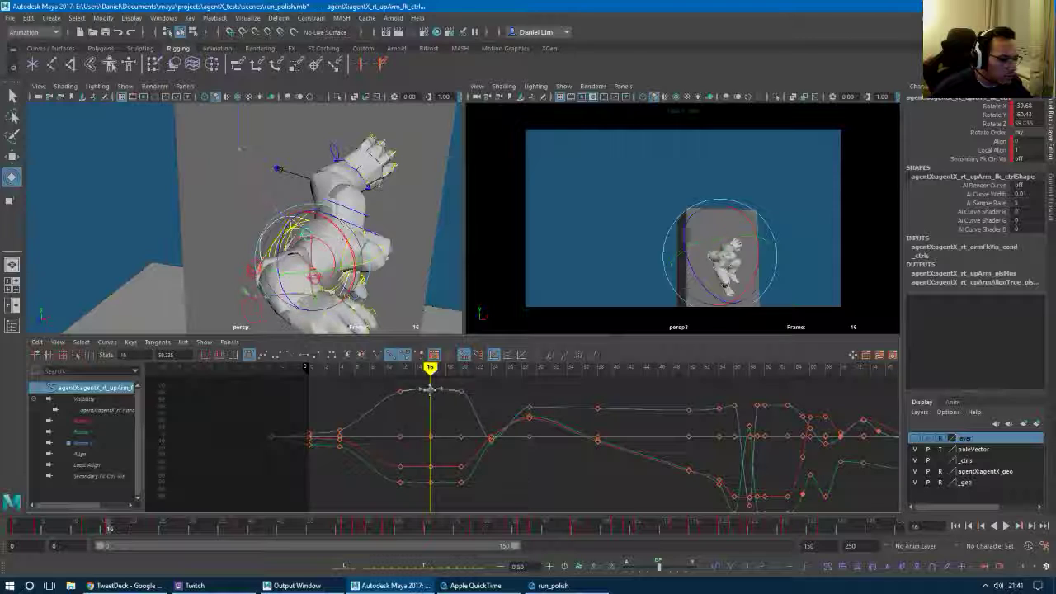
# Lower the right upper arm's frame 16 keys to about -42.577 on Rotate X and -61.878 on Rotate Y.
pyautogui.click(430, 467)
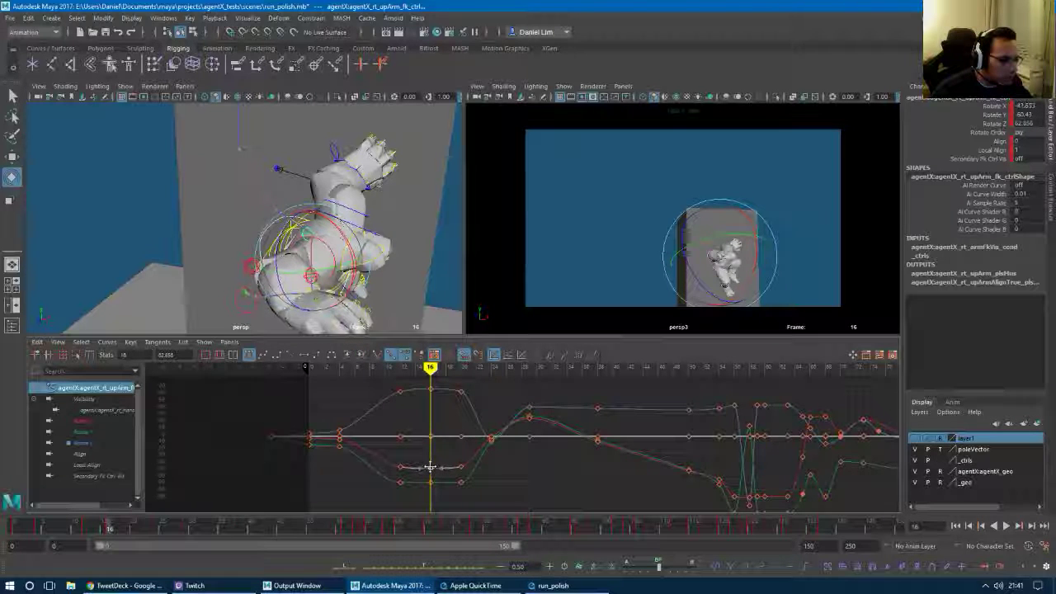
pyautogui.moveTo(430, 467); pyautogui.dragTo(430, 469)
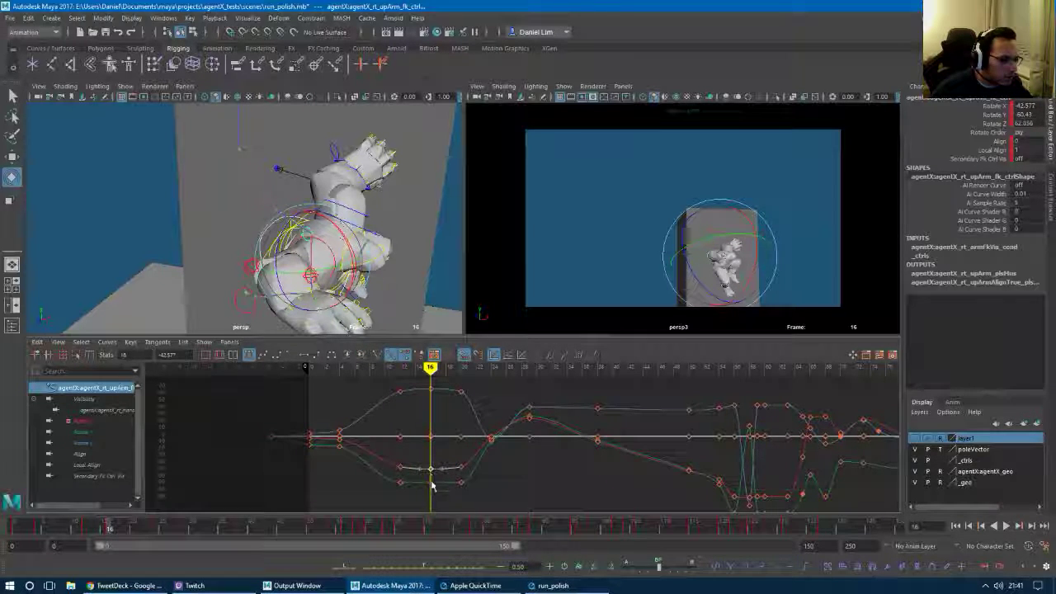
pyautogui.click(431, 482)
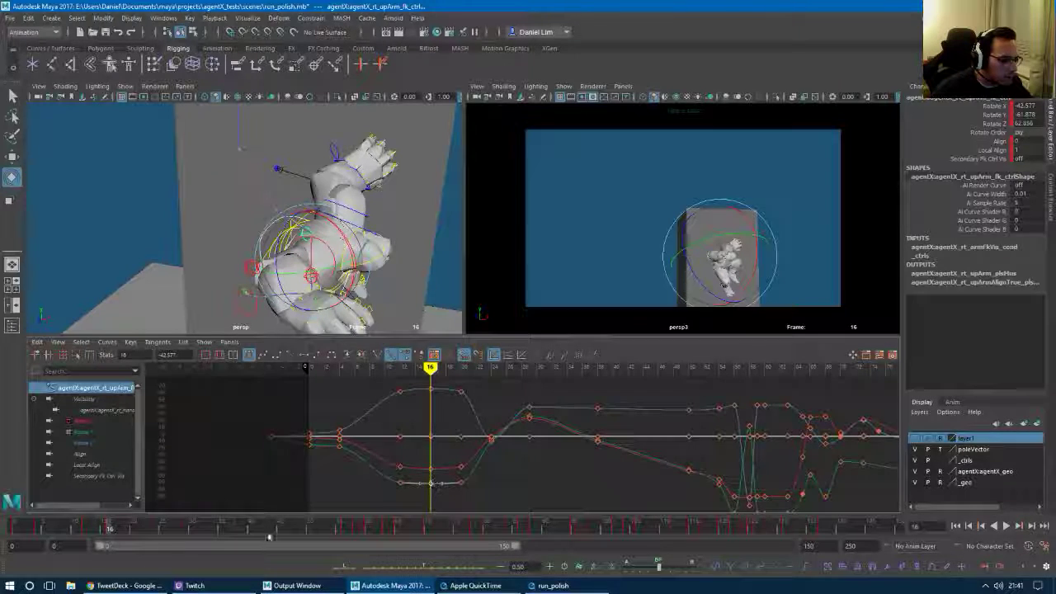
# Select the right wrist control and rotate it at frame 9 to about X -19.266, Y -19.07, Z 10.55.
pyautogui.moveTo(109, 527); pyautogui.dragTo(63, 525)
pyautogui.click(280, 298)
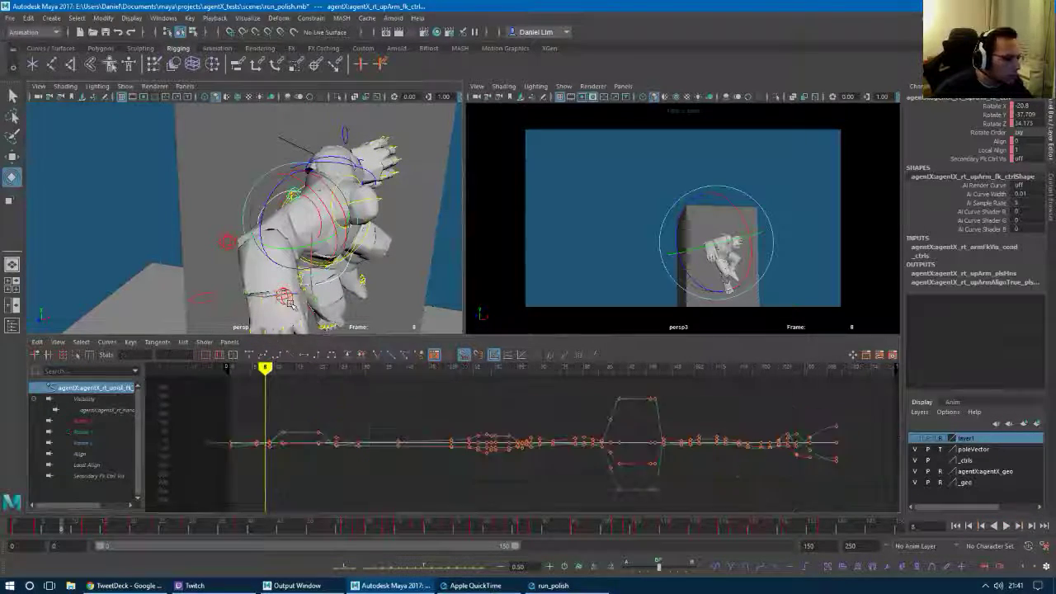
pyautogui.click(67, 529)
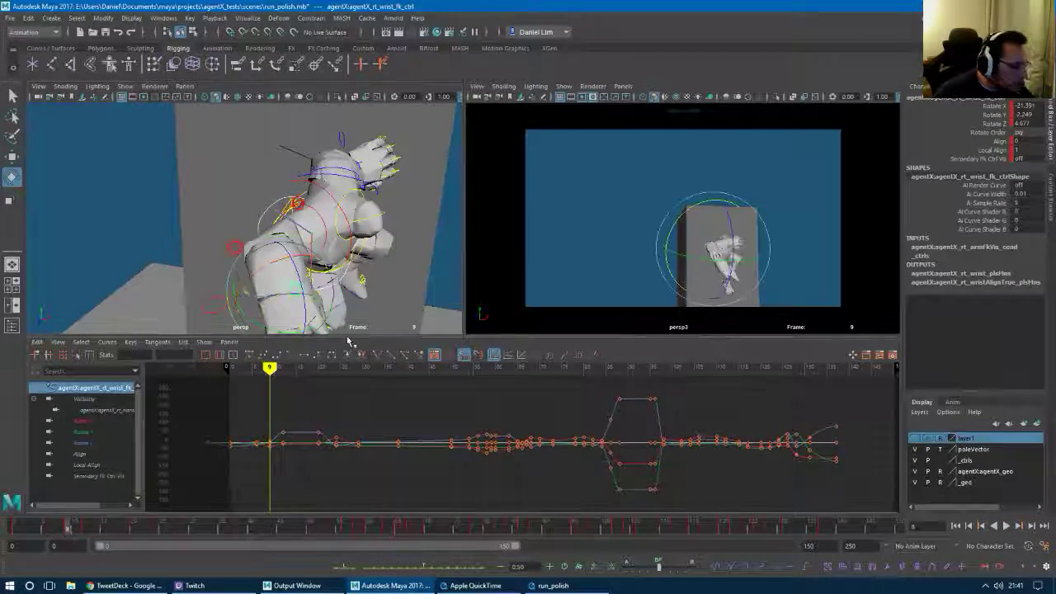
pyautogui.click(272, 331)
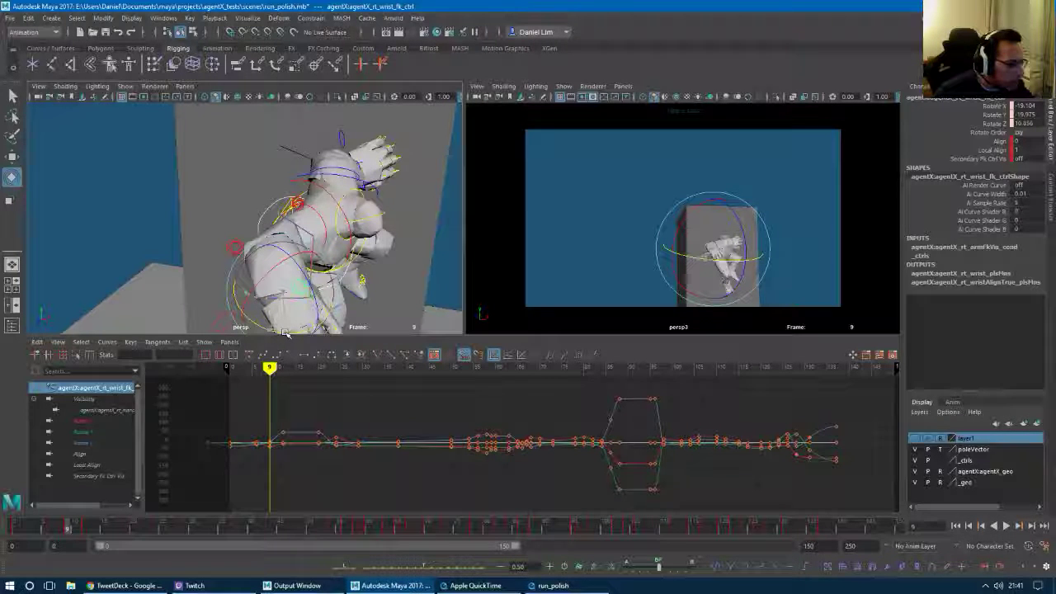
pyautogui.moveTo(289, 333); pyautogui.dragTo(286, 333)
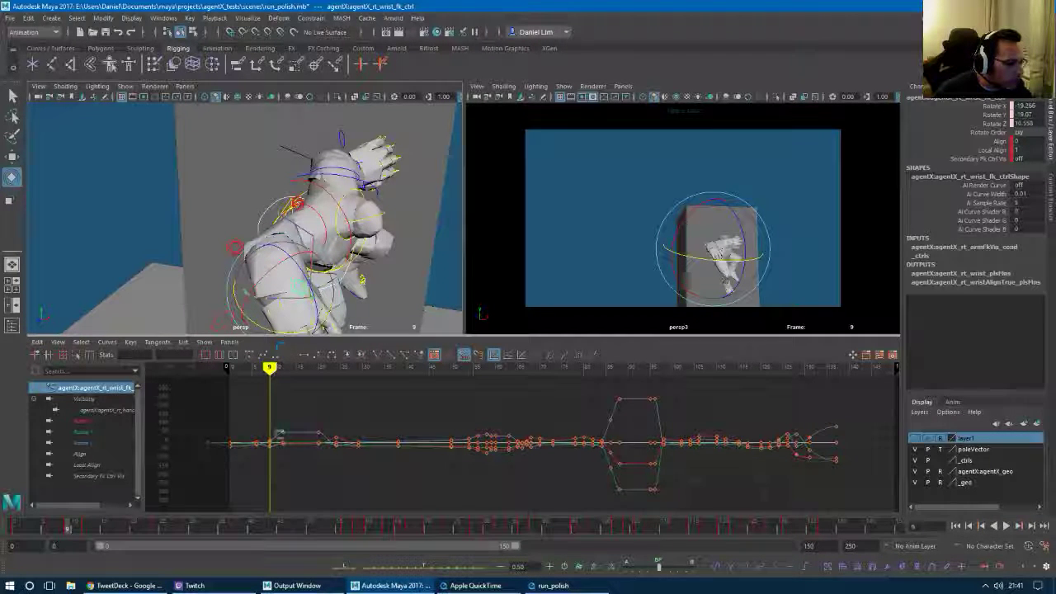
# Frame the opening part of the right wrist's rotation curves and delete its Rotate Y key at frame 6.
pyautogui.moveTo(256, 416); pyautogui.dragTo(298, 456)
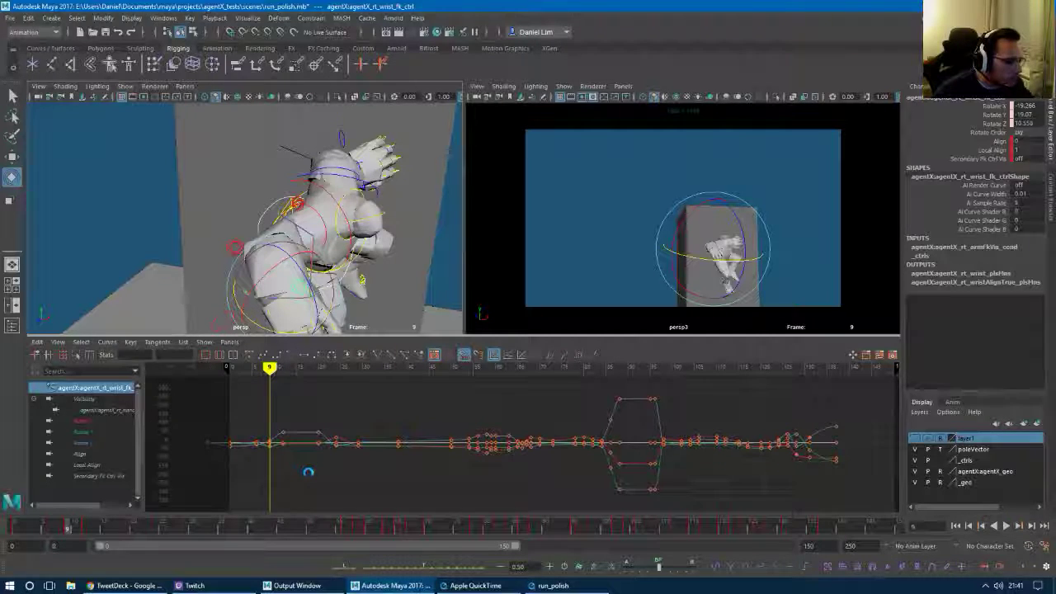
pyautogui.press('f')
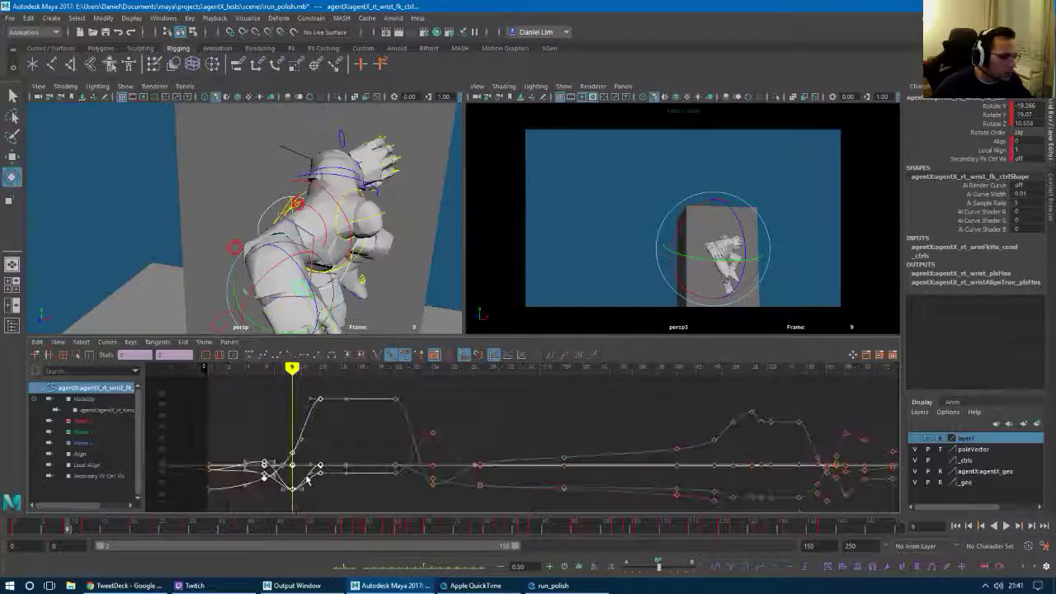
pyautogui.keyDown('alt'); pyautogui.moveTo(381, 428); pyautogui.dragTo(480, 397, button='middle'); pyautogui.keyUp('alt')
pyautogui.click(467, 466)
pyautogui.keyDown('alt'); pyautogui.moveTo(363, 459); pyautogui.dragTo(410, 455, button='right'); pyautogui.keyUp('alt')
pyautogui.keyDown('alt'); pyautogui.moveTo(332, 454); pyautogui.dragTo(490, 476, button='middle'); pyautogui.keyUp('alt')
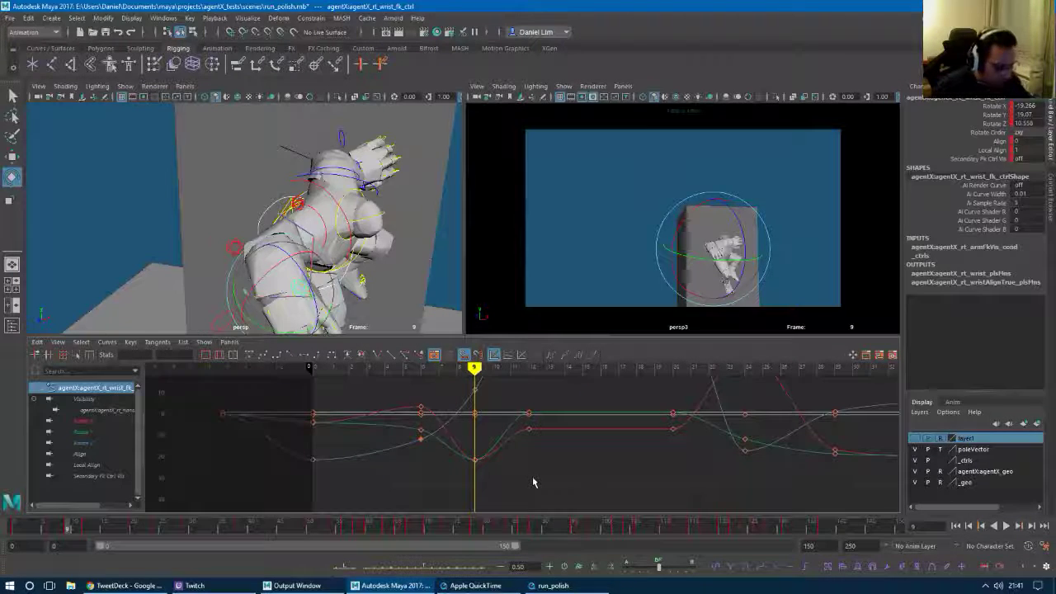
pyautogui.press(',')
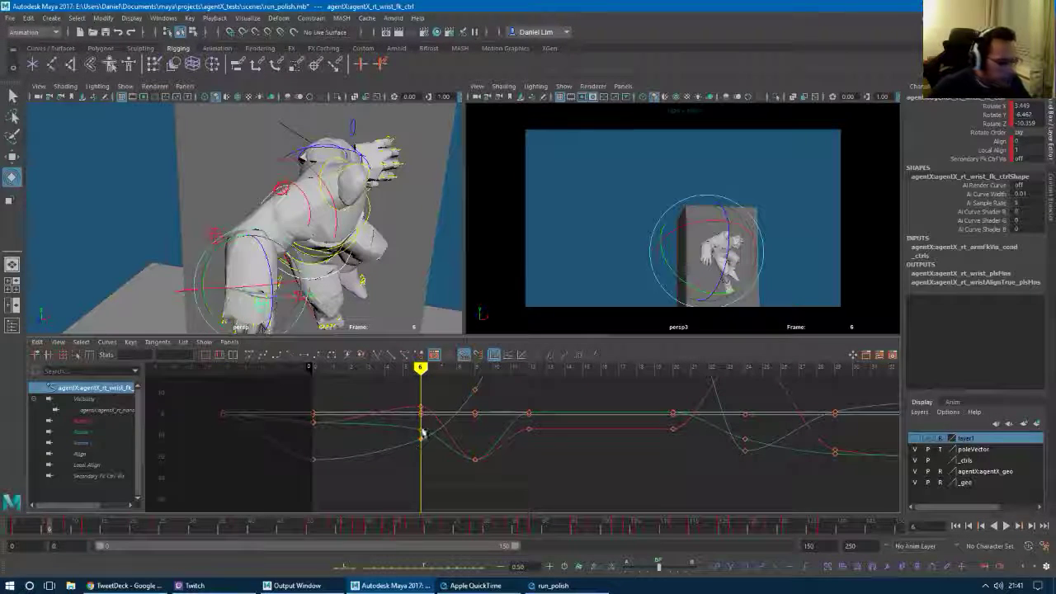
pyautogui.click(422, 430)
pyautogui.press('Delete')
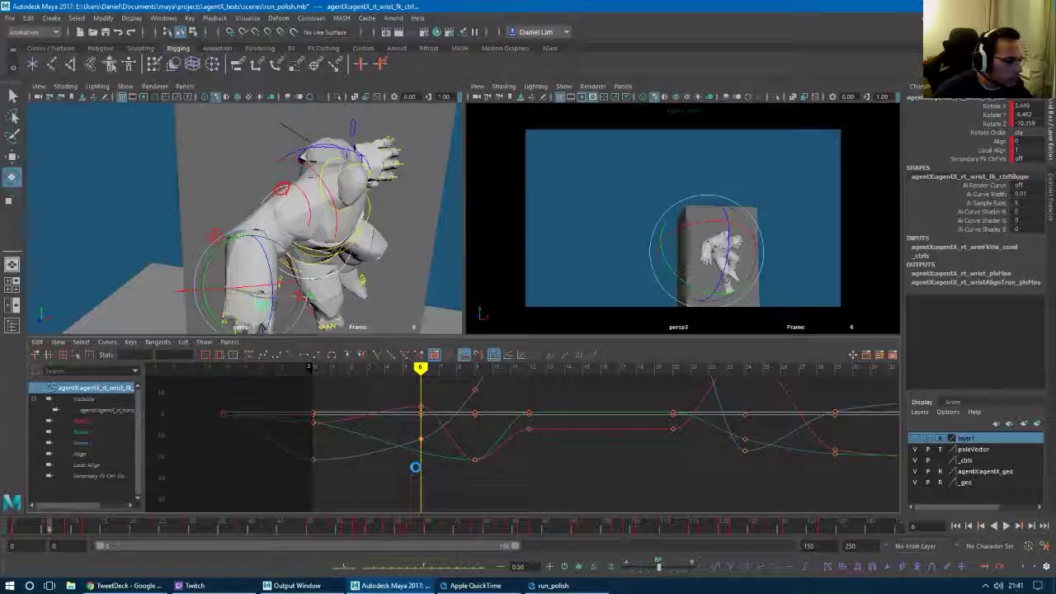
# Play back the opening arm swing and examine the right wrist's Rotate Z curve around frame 9.
pyautogui.moveTo(415, 468); pyautogui.dragTo(416, 471, button='middle')
pyautogui.moveTo(37, 526); pyautogui.dragTo(14, 527)
pyautogui.hotkey('alt', 'v')
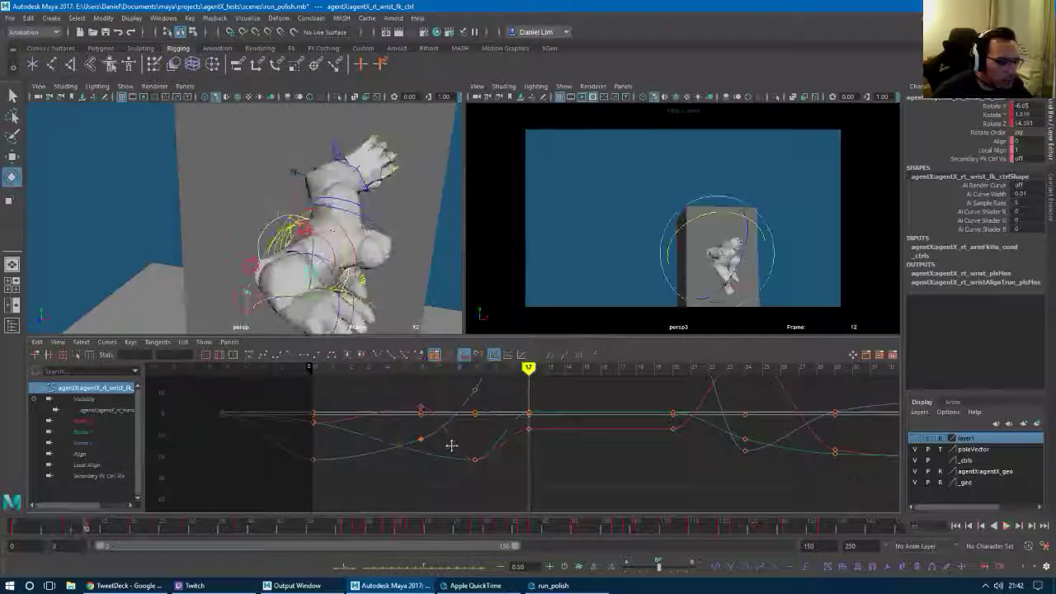
pyautogui.keyDown('alt'); pyautogui.moveTo(451, 445); pyautogui.dragTo(411, 515, button='middle'); pyautogui.keyUp('alt')
pyautogui.keyDown('alt'); pyautogui.moveTo(485, 471); pyautogui.dragTo(483, 469, button='right'); pyautogui.keyUp('alt')
pyautogui.keyDown('alt'); pyautogui.moveTo(449, 474); pyautogui.dragTo(467, 447, button='middle'); pyautogui.keyUp('alt')
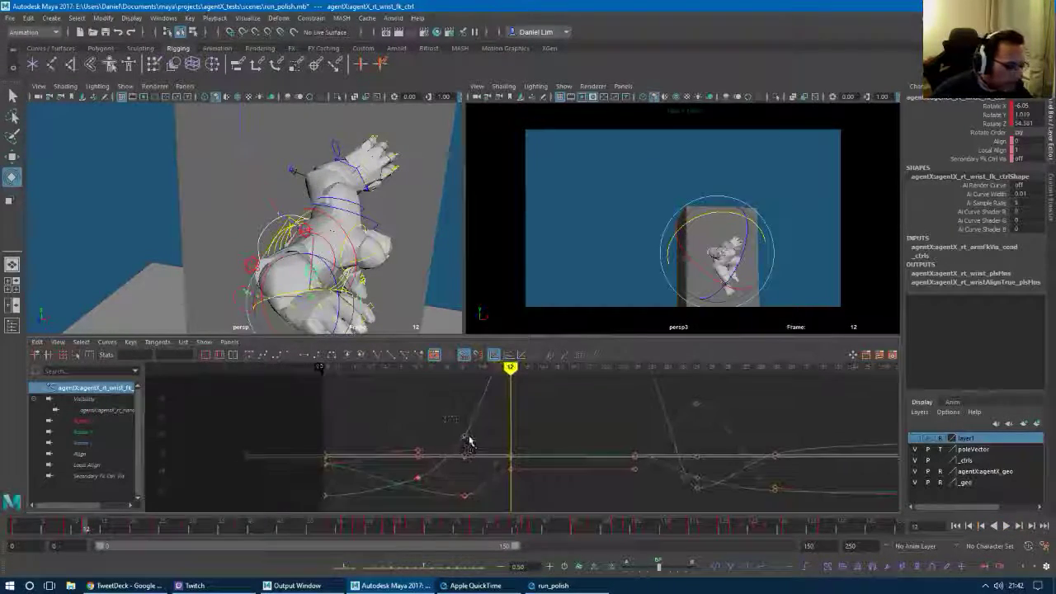
pyautogui.click(466, 438)
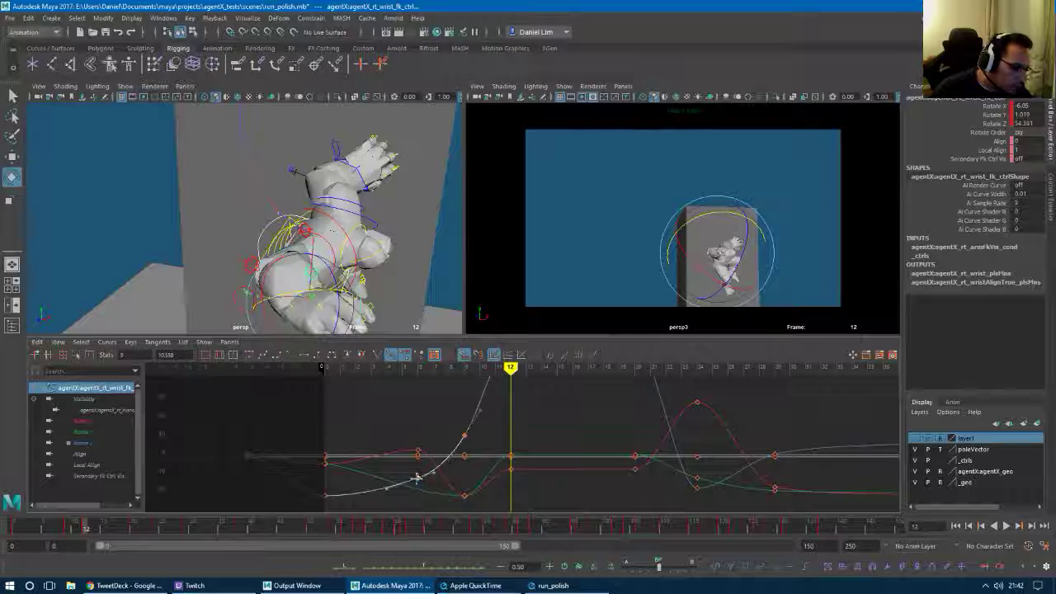
pyautogui.click(424, 414)
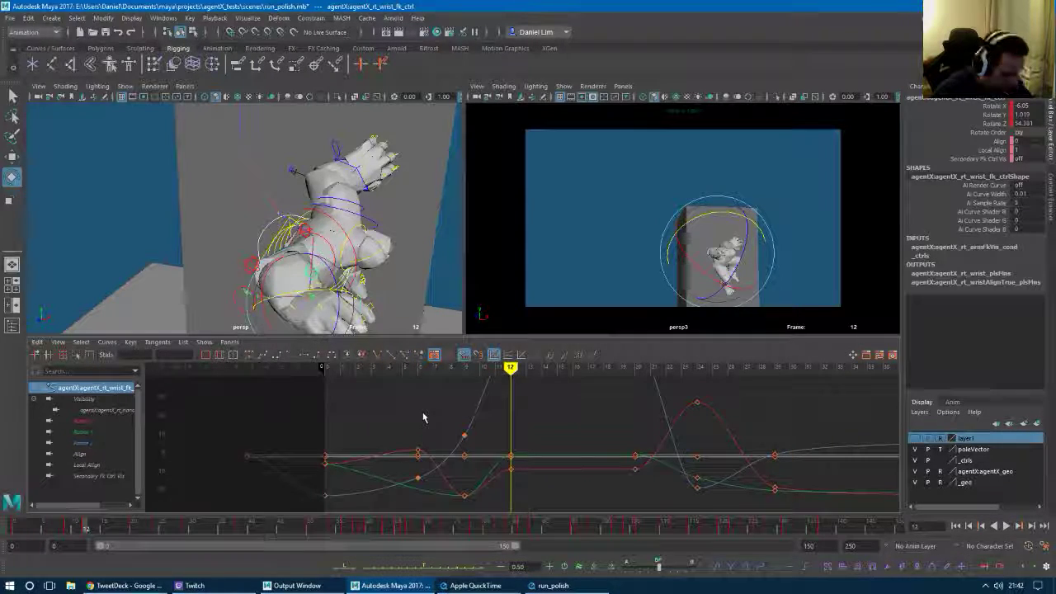
pyautogui.hotkey('alt', 'v')
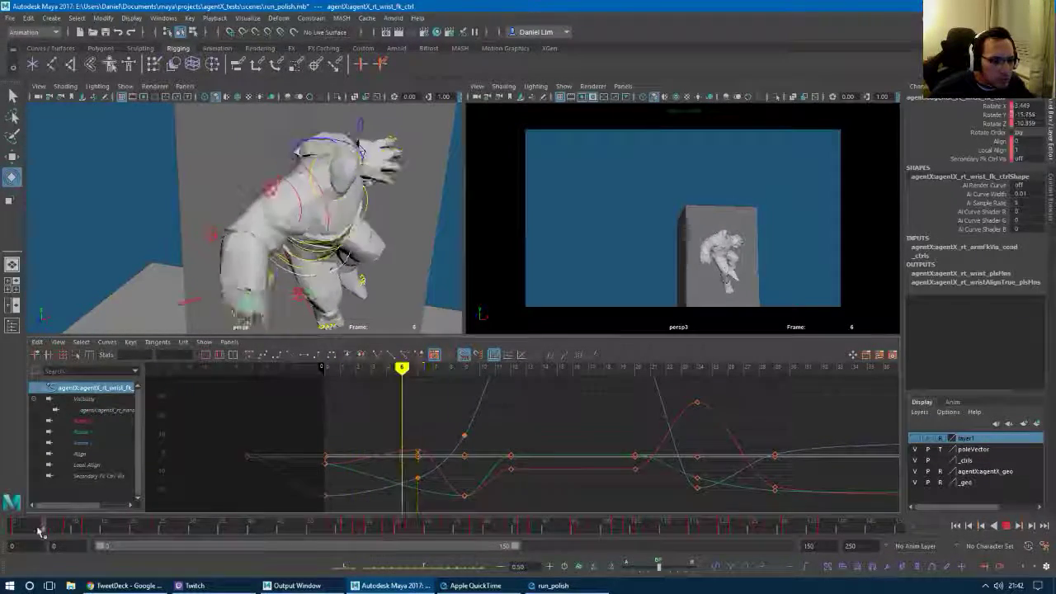
# Go to frame 3 and examine the curves of the right upper arm, elbow and wrist controls in turn.
pyautogui.moveTo(39, 531)
pyautogui.mouseDown()
pyautogui.moveTo(28, 531)
pyautogui.moveTo(94, 533)
pyautogui.moveTo(31, 534)
pyautogui.mouseUp()
pyautogui.click(265, 194)
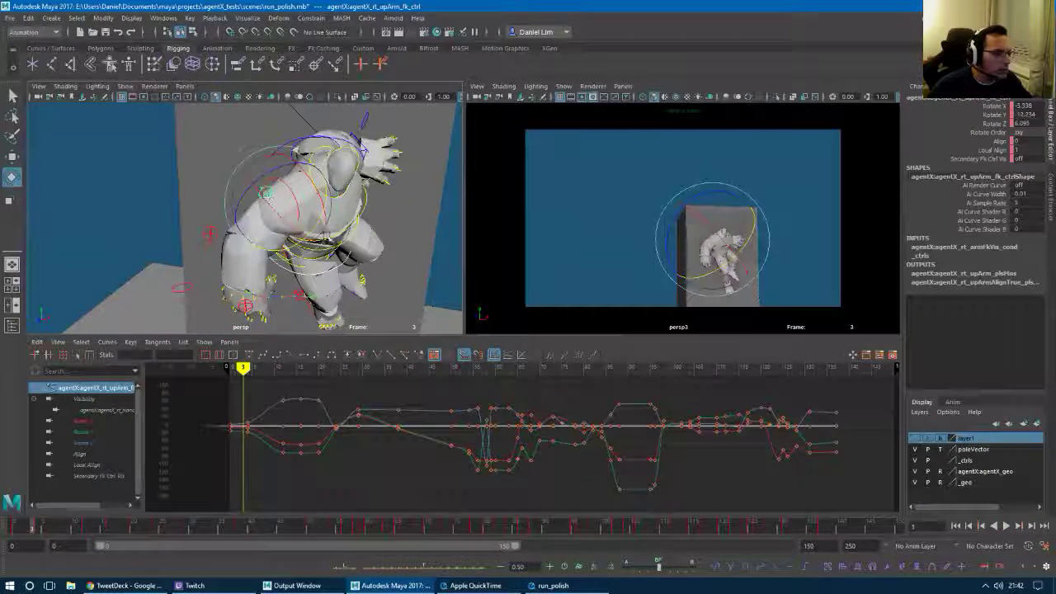
pyautogui.click(215, 238)
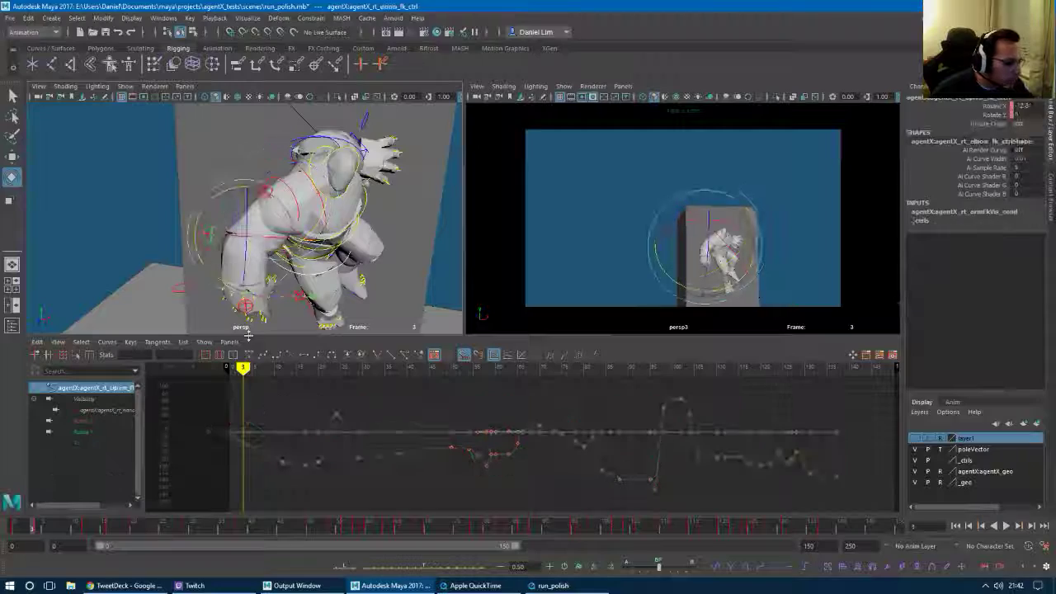
pyautogui.click(240, 248)
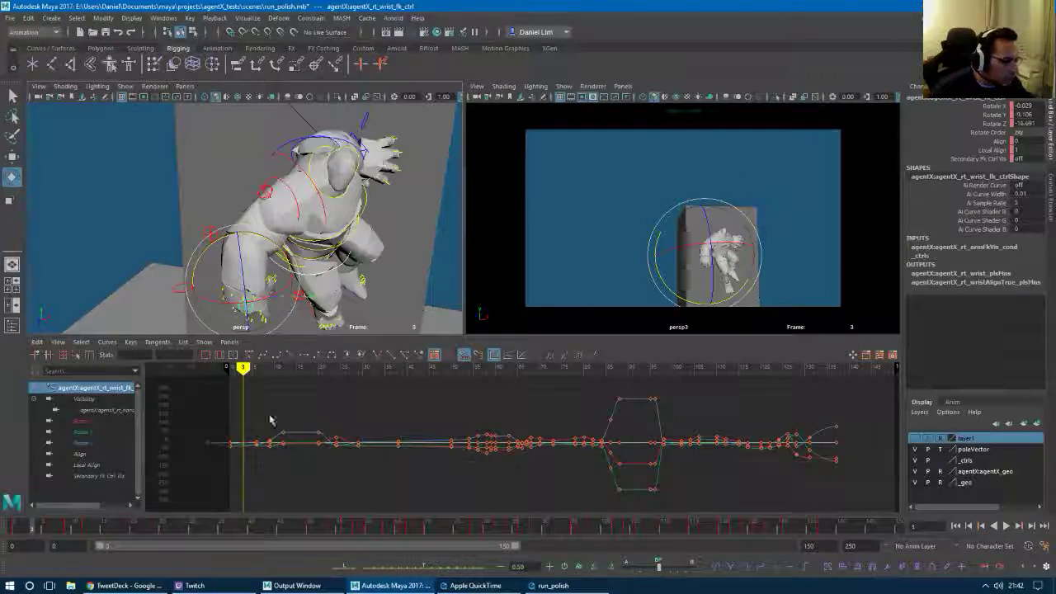
# Key the right wrist at frame 16 and raise its Rotate Z key there to about 58.388.
pyautogui.moveTo(271, 419); pyautogui.dragTo(349, 476)
pyautogui.press('f')
pyautogui.click(569, 445)
pyautogui.moveTo(570, 444)
pyautogui.keyDown('alt'); pyautogui.mouseDown(button='right')
pyautogui.moveTo(559, 437)
pyautogui.moveTo(570, 443)
pyautogui.mouseUp(button='right'); pyautogui.keyUp('alt')
pyautogui.hotkey('alt', 'v')
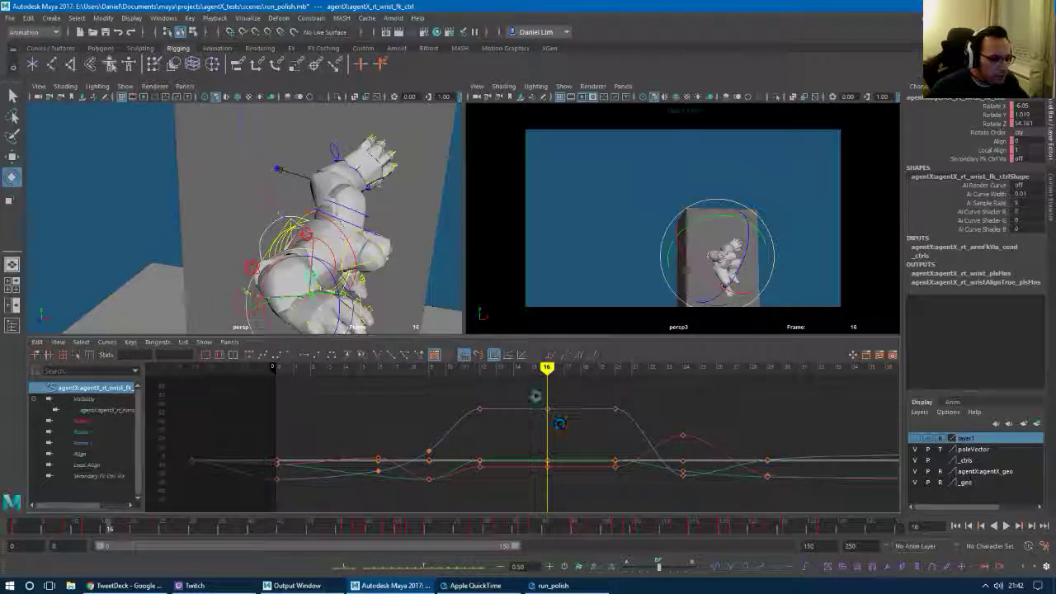
pyautogui.press('w')
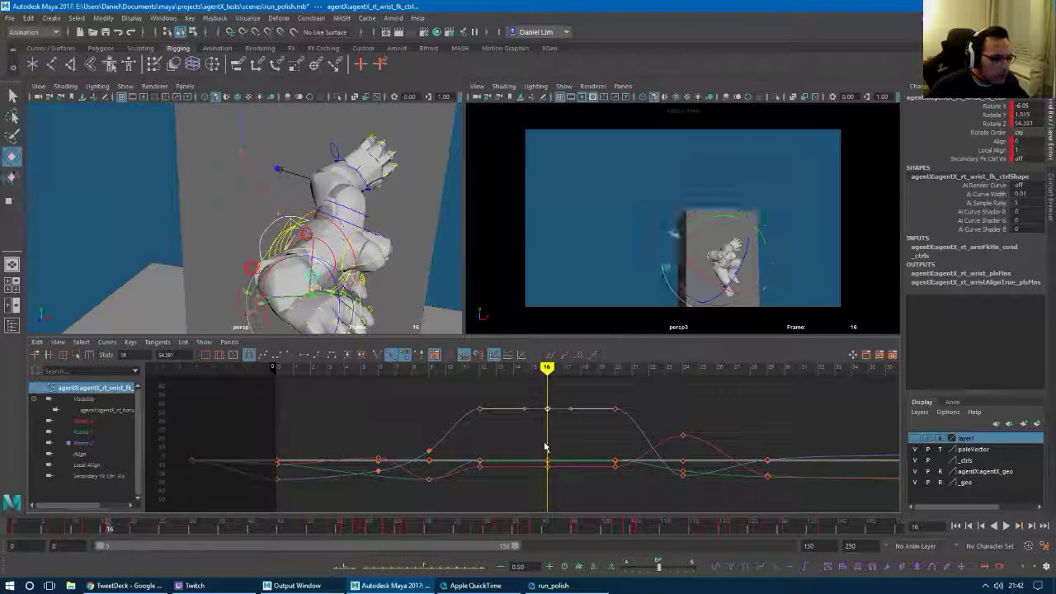
pyautogui.keyDown('shift'); pyautogui.moveTo(557, 438); pyautogui.dragTo(545, 431, button='middle'); pyautogui.keyUp('shift')
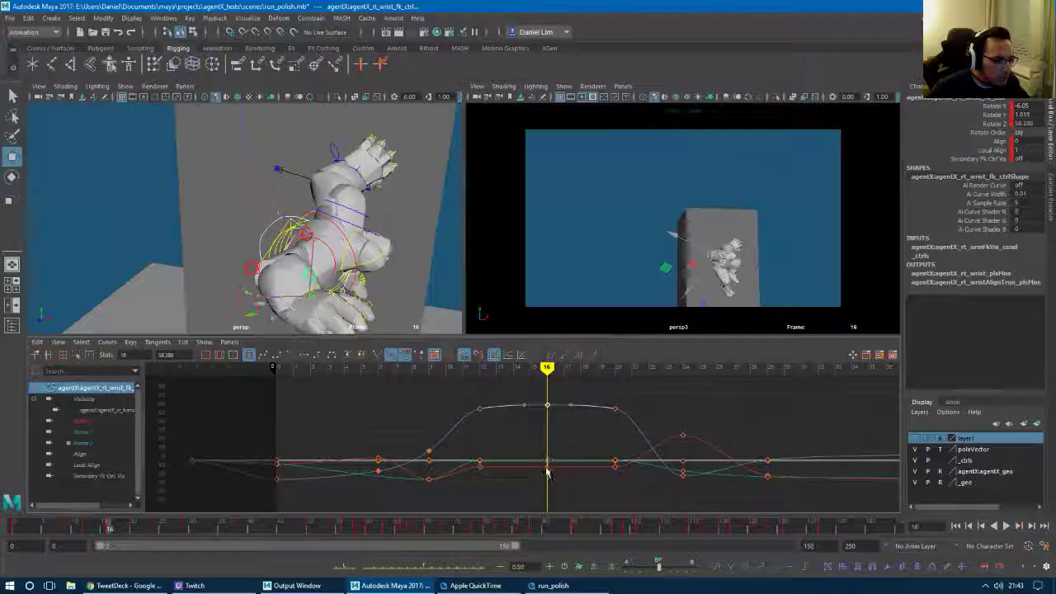
# Slightly raise the right wrist's Rotate X key at frame 20 and lower its frame 12 key to about -8.242.
pyautogui.moveTo(543, 477); pyautogui.dragTo(625, 493)
pyautogui.keyDown('alt'); pyautogui.moveTo(624, 493); pyautogui.dragTo(569, 450, button='right'); pyautogui.keyUp('alt')
pyautogui.click(474, 436)
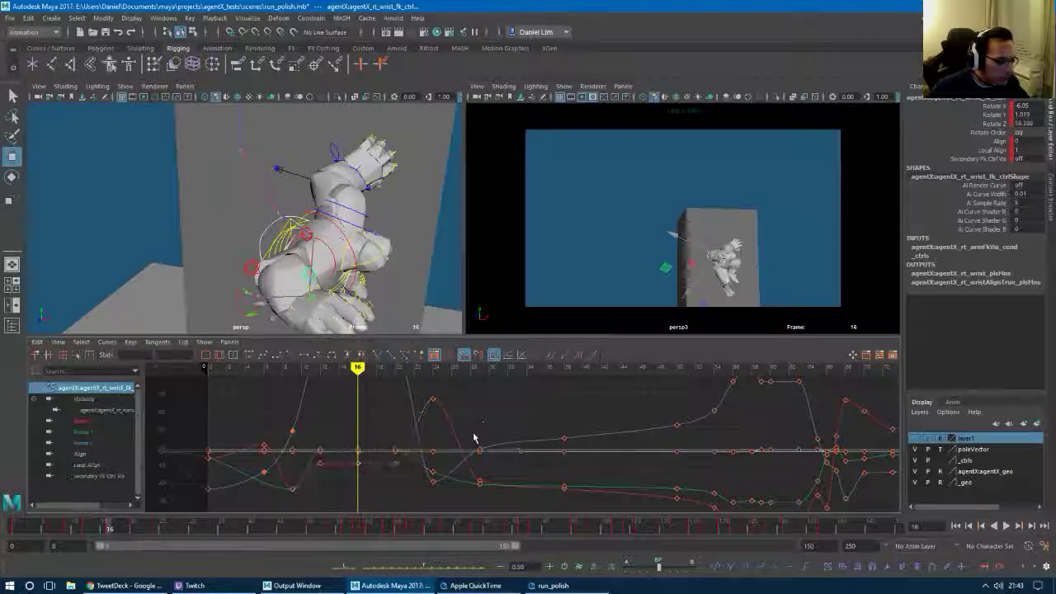
pyautogui.keyDown('alt'); pyautogui.moveTo(405, 444); pyautogui.dragTo(524, 415, button='middle'); pyautogui.keyUp('alt')
pyautogui.keyDown('alt'); pyautogui.moveTo(524, 414); pyautogui.dragTo(512, 438, button='right'); pyautogui.keyUp('alt')
pyautogui.keyDown('alt'); pyautogui.moveTo(512, 438); pyautogui.dragTo(663, 482, button='middle'); pyautogui.keyUp('alt')
pyautogui.keyDown('alt'); pyautogui.moveTo(604, 468); pyautogui.dragTo(586, 475, button='right'); pyautogui.keyUp('alt')
pyautogui.keyDown('alt'); pyautogui.moveTo(586, 477); pyautogui.dragTo(581, 463, button='middle'); pyautogui.keyUp('alt')
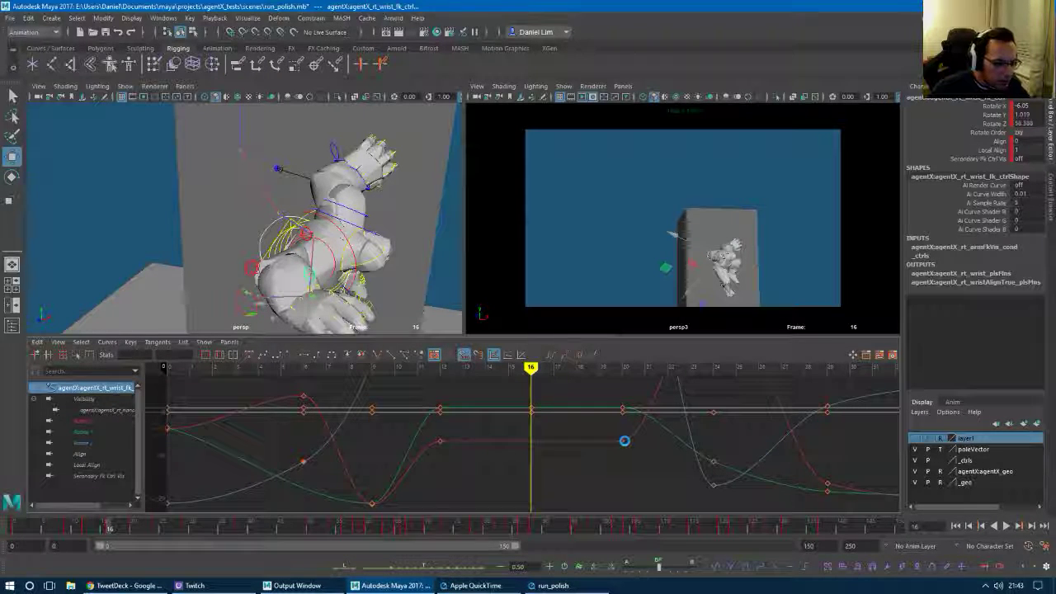
pyautogui.click(624, 440)
pyautogui.click(623, 442)
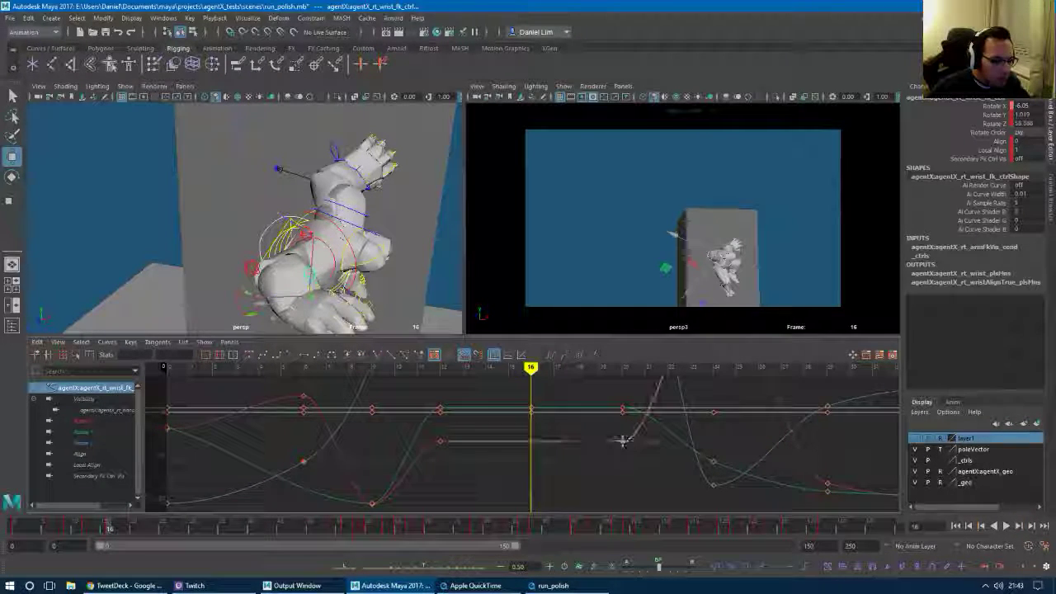
pyautogui.moveTo(623, 441); pyautogui.dragTo(624, 438, button='middle')
pyautogui.click(440, 443)
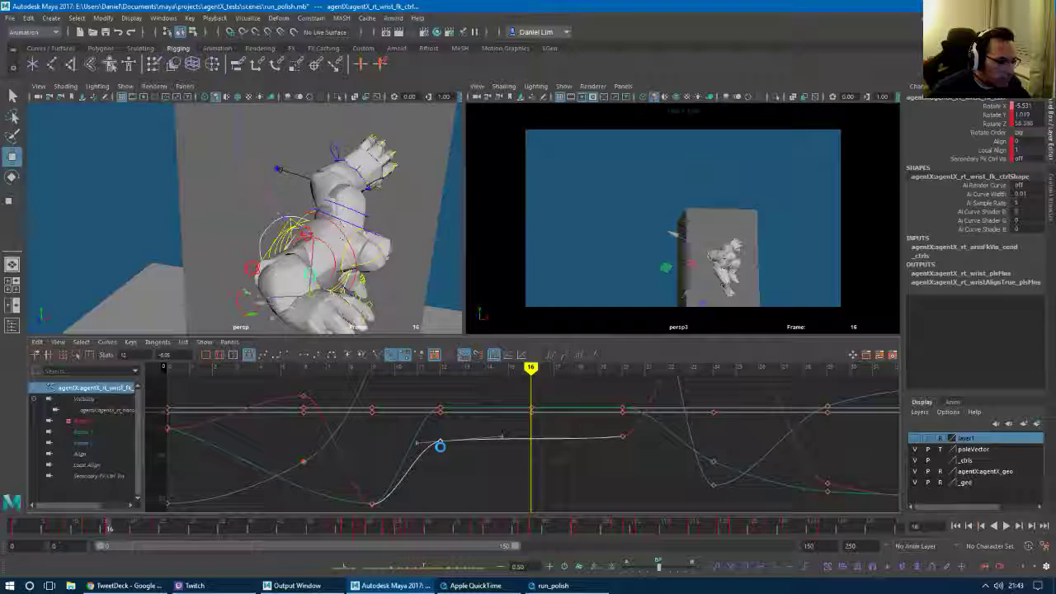
pyautogui.moveTo(440, 445); pyautogui.dragTo(443, 452, button='middle')
pyautogui.moveTo(525, 373)
pyautogui.mouseDown()
pyautogui.moveTo(331, 384)
pyautogui.moveTo(658, 396)
pyautogui.moveTo(536, 410)
pyautogui.mouseUp()
pyautogui.moveTo(538, 410)
pyautogui.keyDown('alt'); pyautogui.mouseDown(button='middle')
pyautogui.moveTo(543, 426)
pyautogui.moveTo(537, 414)
pyautogui.mouseUp(button='middle'); pyautogui.keyUp('alt')
pyautogui.click(536, 423)
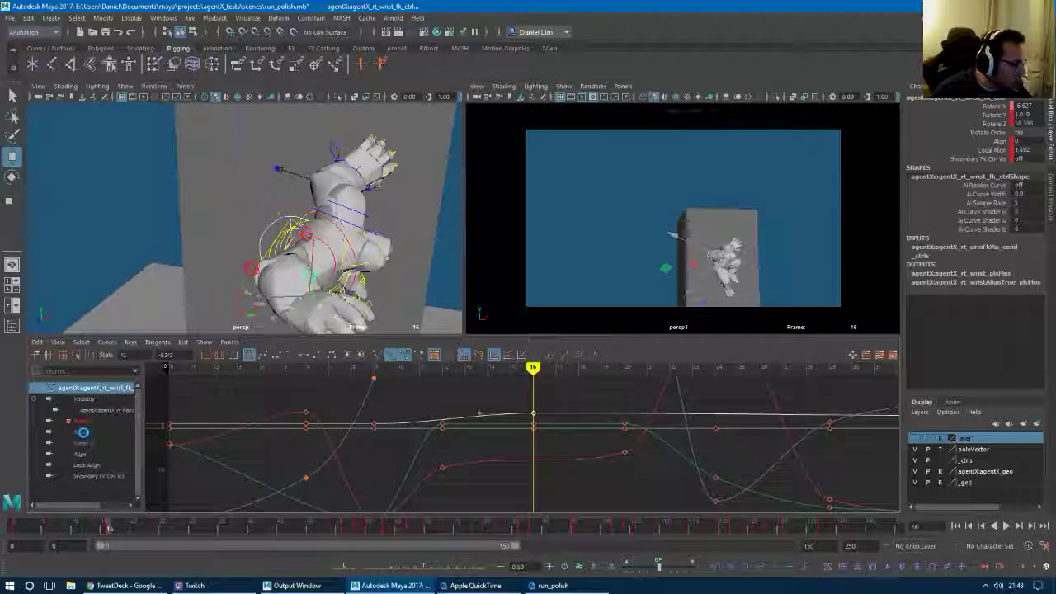
pyautogui.click(470, 426)
# Isolate the right wrist's Rotate Y curve and raise its frame 16 key to about 4.479.
pyautogui.click(100, 436)
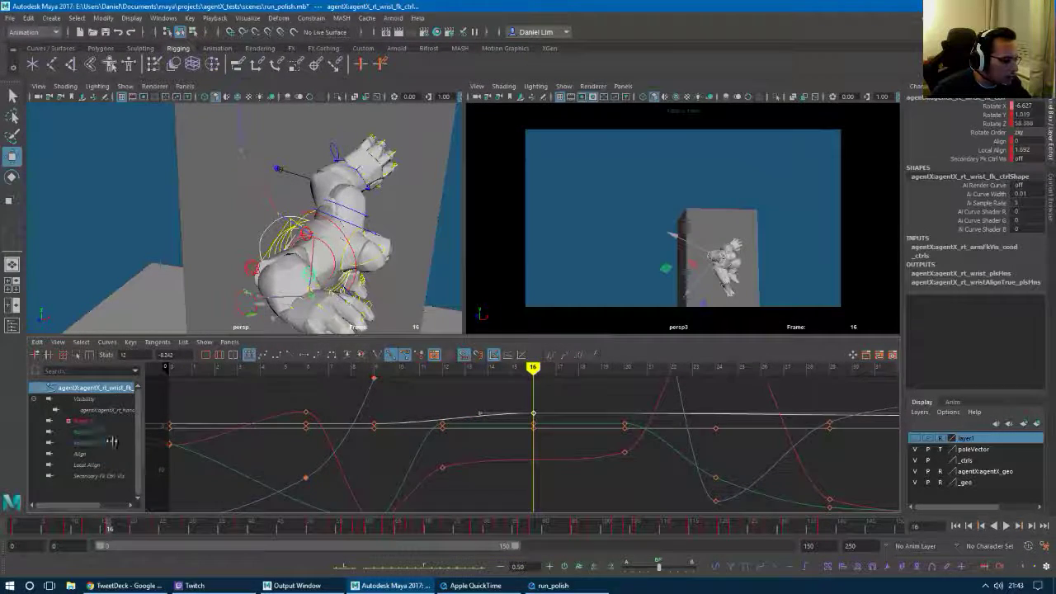
pyautogui.click(99, 432)
pyautogui.click(516, 423)
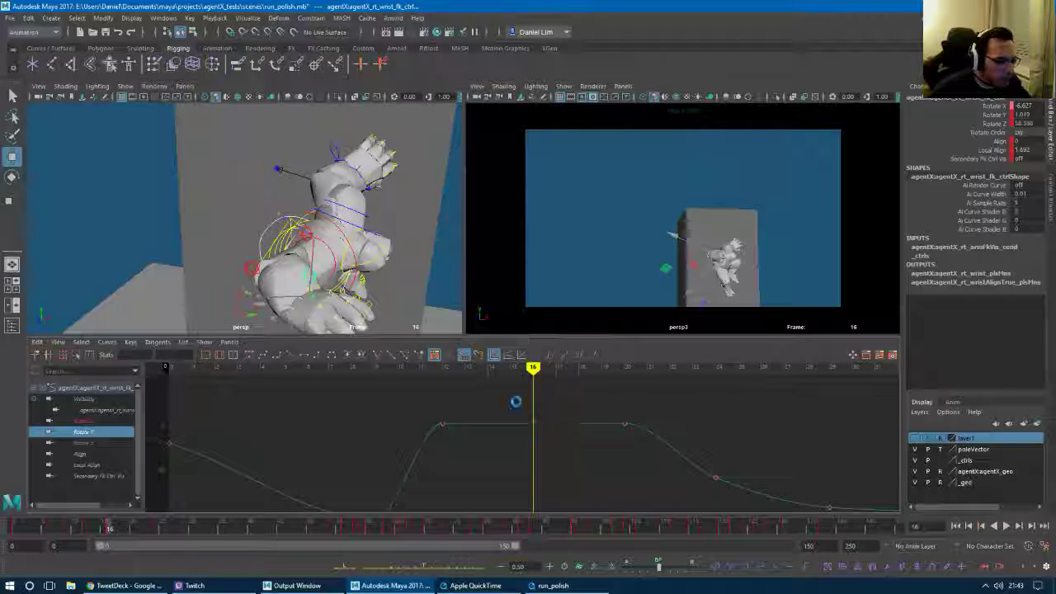
pyautogui.click(554, 442)
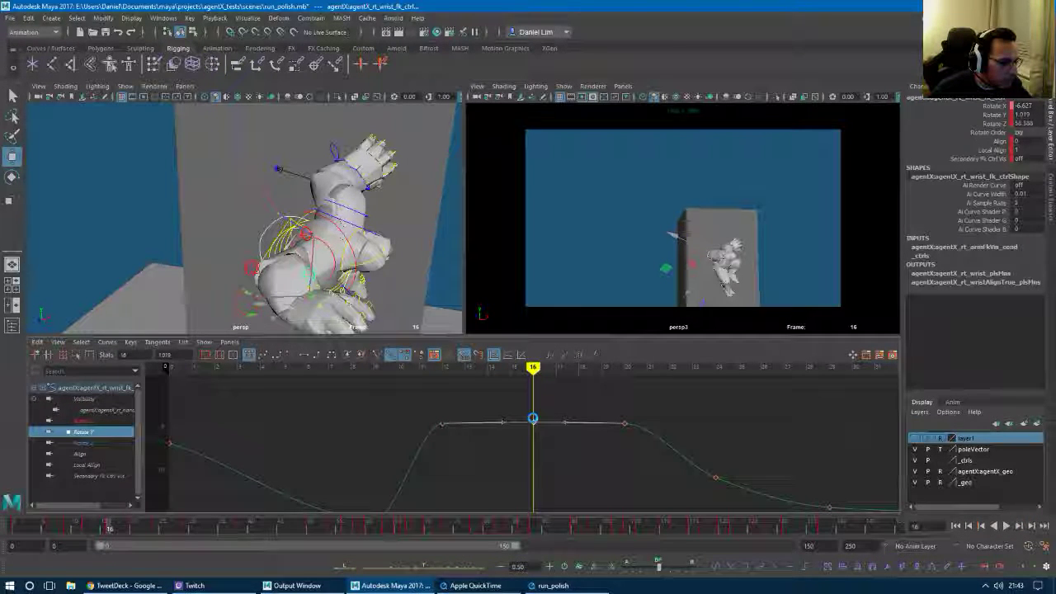
pyautogui.moveTo(533, 423); pyautogui.dragTo(533, 415, button='middle')
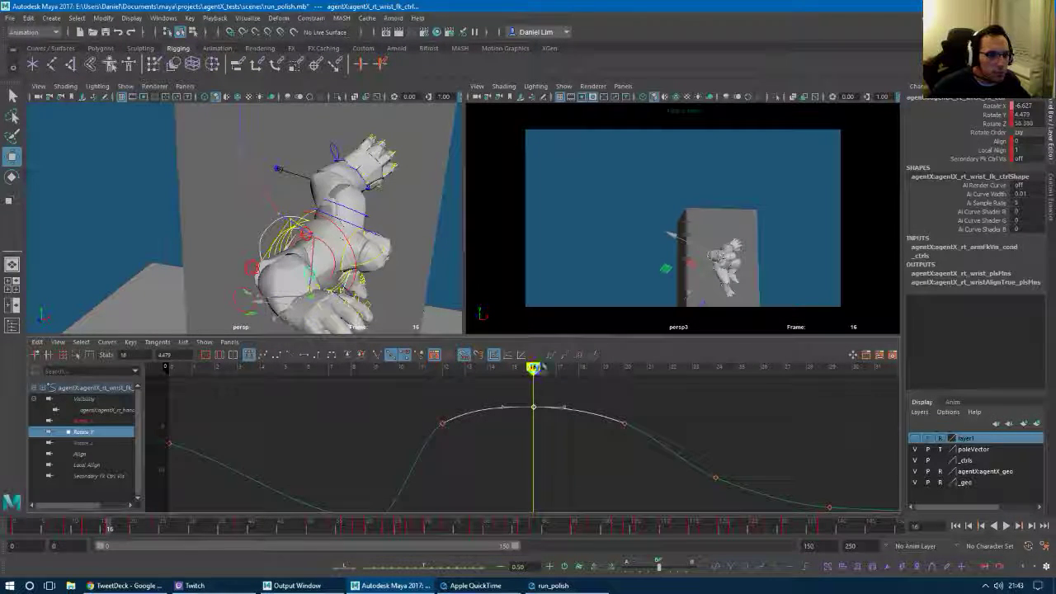
# Deselect the wrist control and review the arm swing by scrubbing and playing, then the whole run in the enlarged persp3 camera view.
pyautogui.moveTo(537, 369)
pyautogui.mouseDown()
pyautogui.moveTo(190, 369)
pyautogui.moveTo(308, 370)
pyautogui.moveTo(514, 395)
pyautogui.mouseUp()
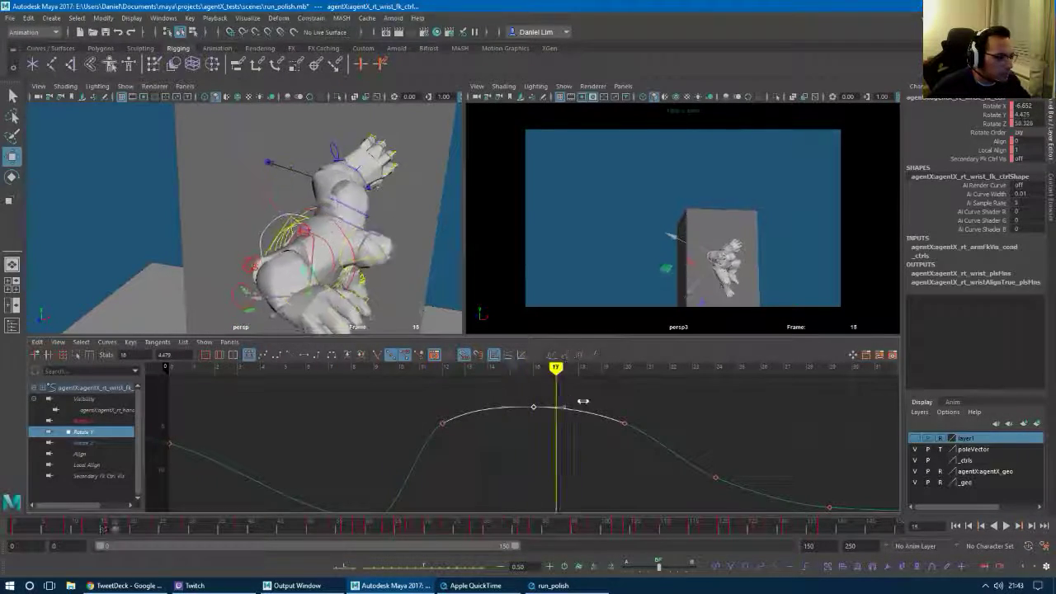
pyautogui.moveTo(582, 401)
pyautogui.mouseDown()
pyautogui.moveTo(715, 405)
pyautogui.moveTo(323, 405)
pyautogui.mouseUp()
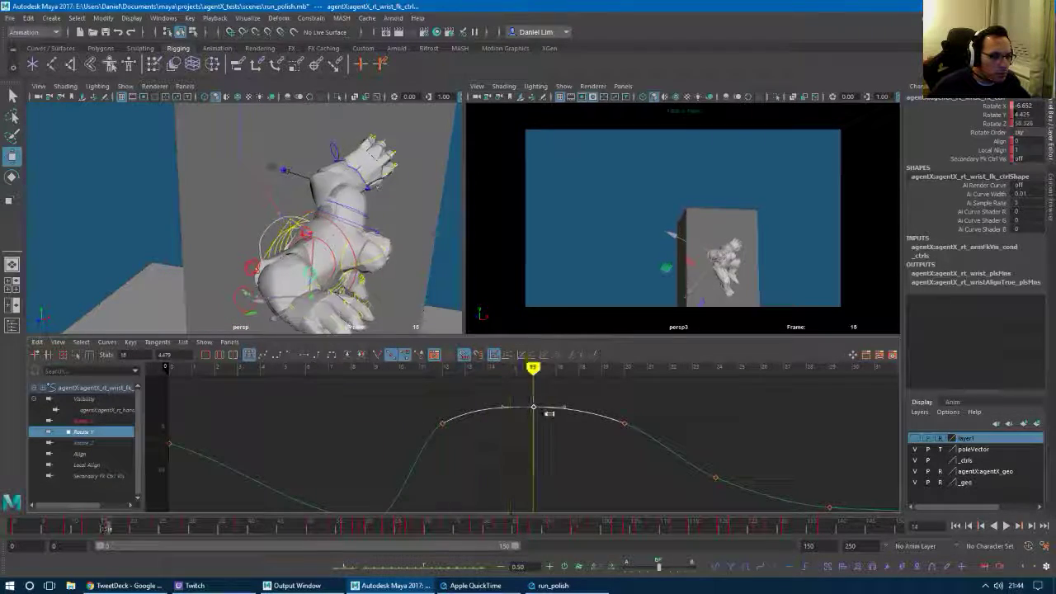
pyautogui.moveTo(665, 415)
pyautogui.mouseDown()
pyautogui.moveTo(787, 420)
pyautogui.moveTo(465, 413)
pyautogui.mouseUp()
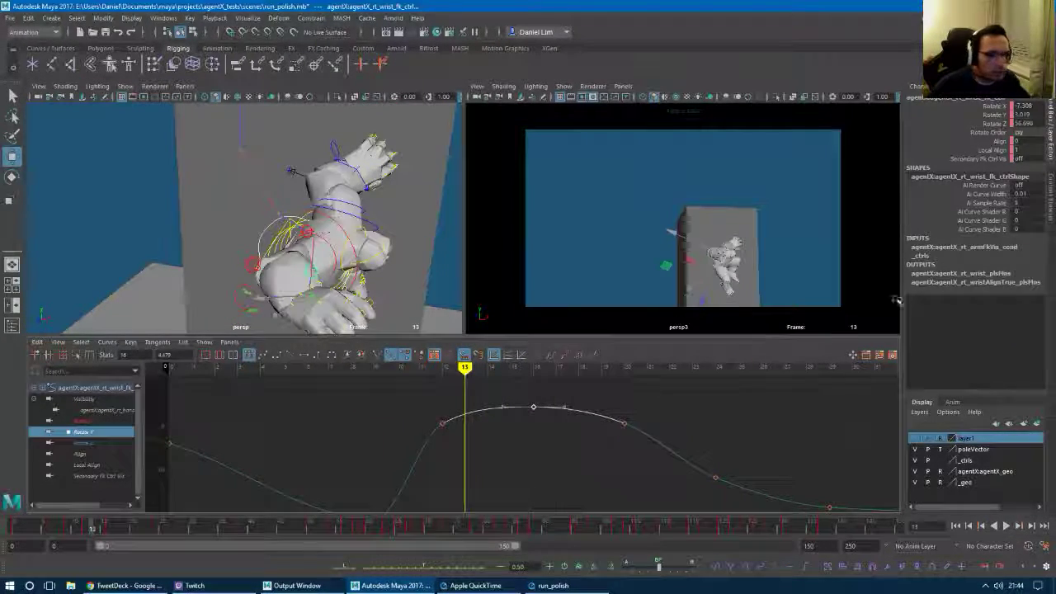
pyautogui.click(532, 214)
pyautogui.moveTo(263, 370)
pyautogui.mouseDown()
pyautogui.moveTo(192, 368)
pyautogui.moveTo(375, 369)
pyautogui.moveTo(217, 379)
pyautogui.mouseUp()
pyautogui.click(134, 224)
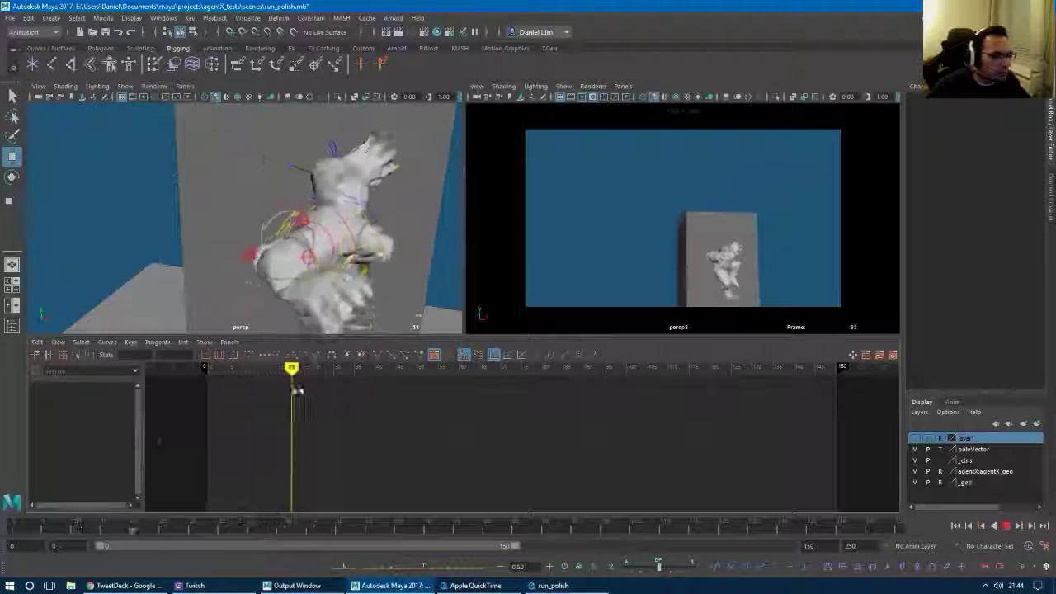
pyautogui.moveTo(297, 389)
pyautogui.mouseDown()
pyautogui.moveTo(366, 387)
pyautogui.moveTo(226, 388)
pyautogui.moveTo(380, 390)
pyautogui.moveTo(383, 406)
pyautogui.mouseUp()
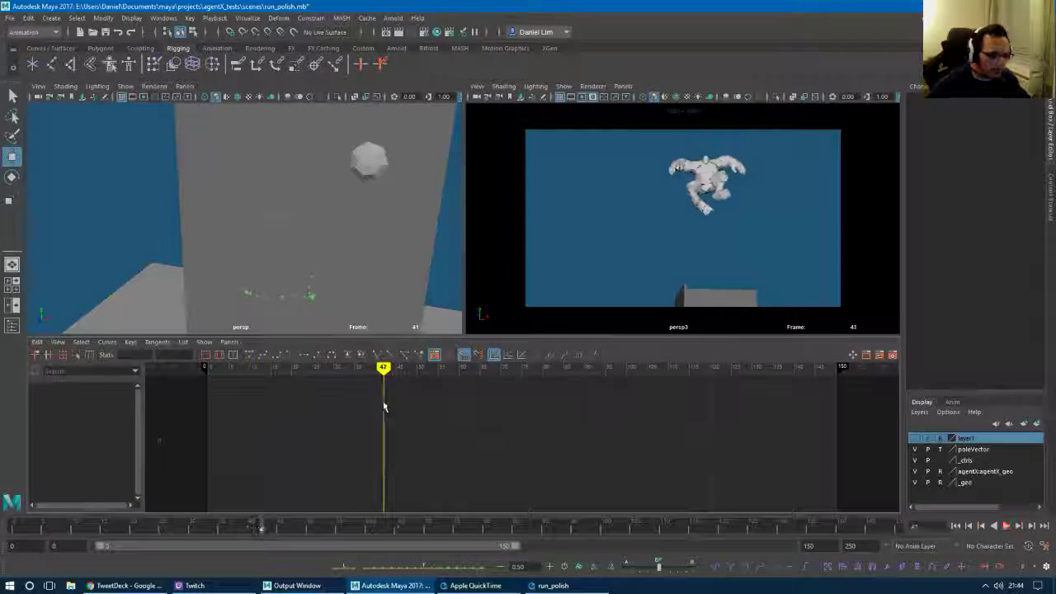
pyautogui.hotkey('alt', 'shift', 'v')
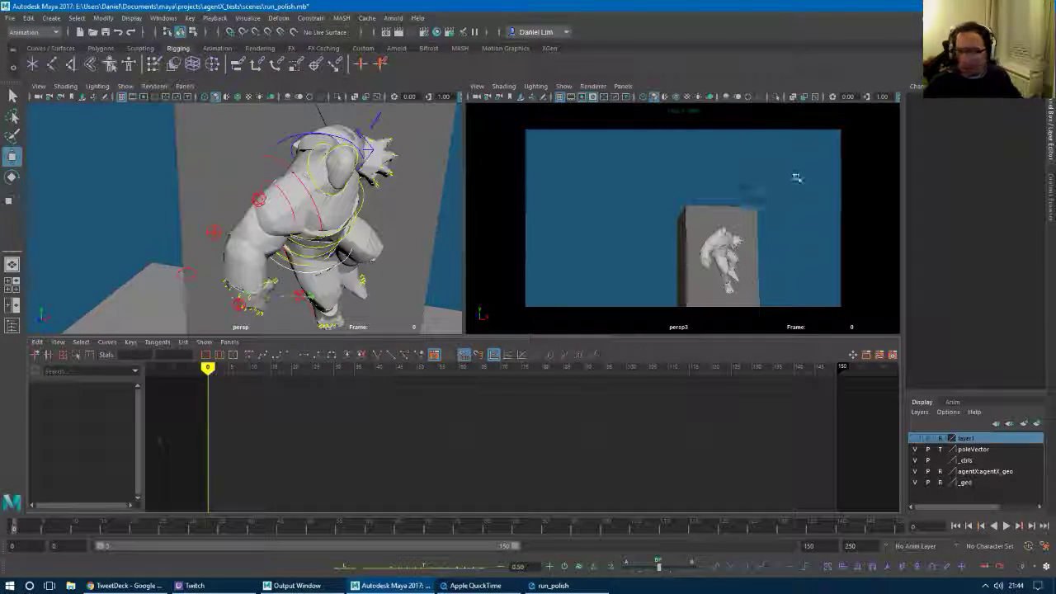
pyautogui.press('space')
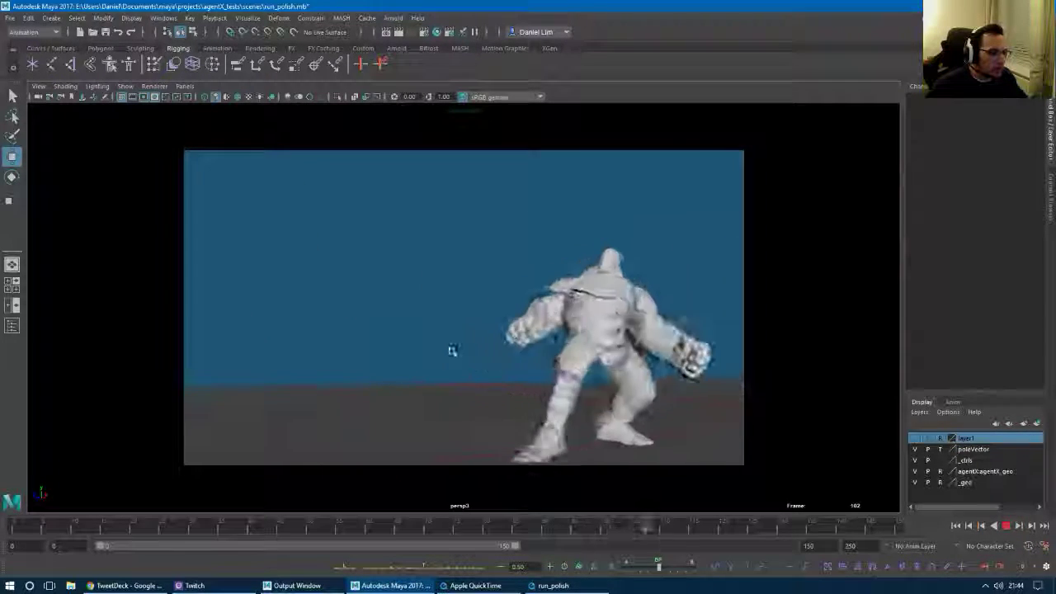
# Bring up the previous run_polish playblast movie and close it.
pyautogui.click(585, 587)
pyautogui.click(583, 543)
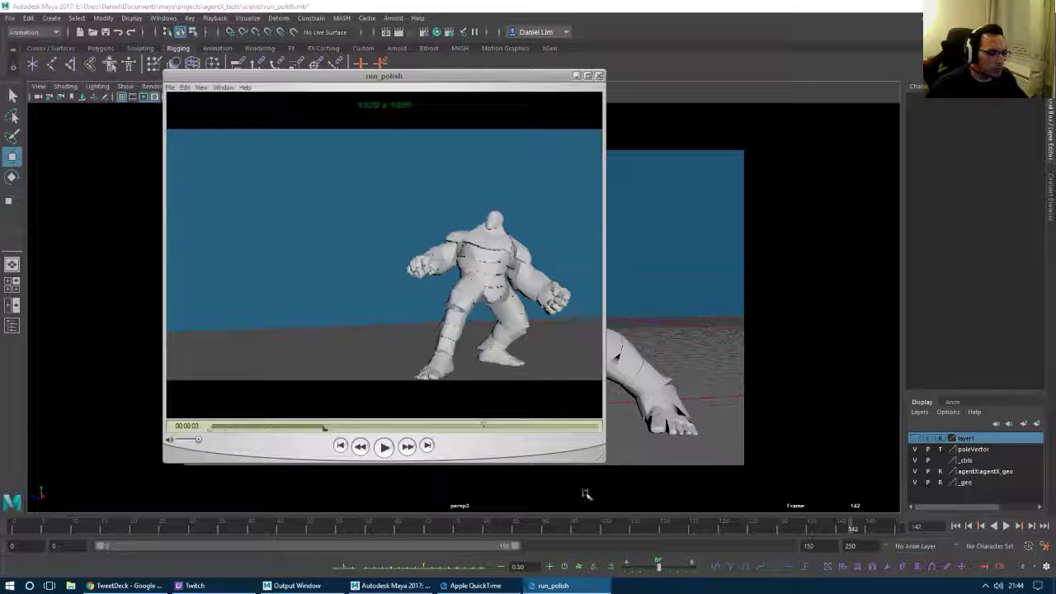
pyautogui.click(598, 75)
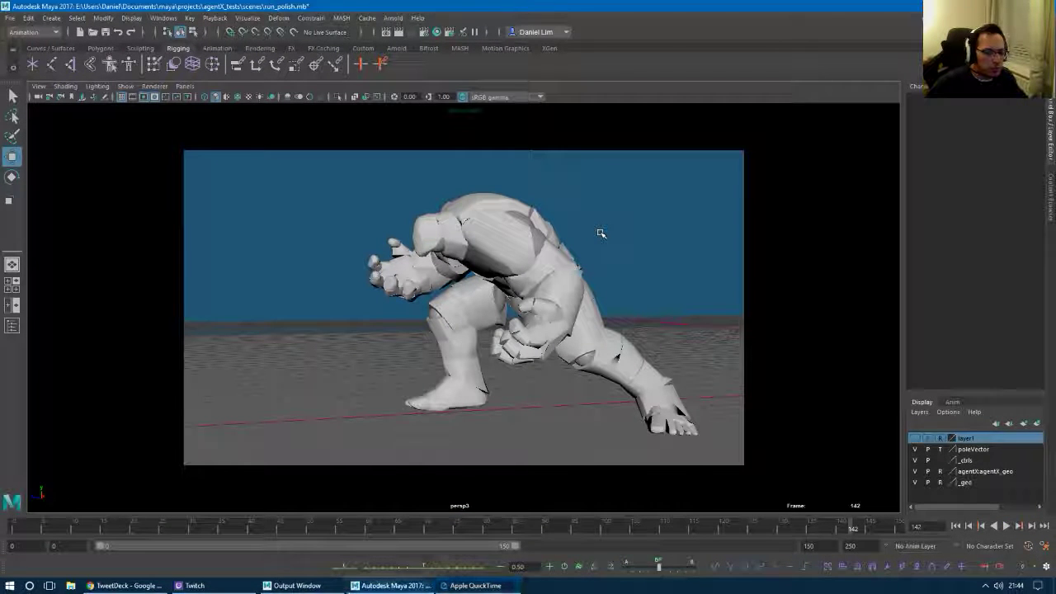
# Open the playblast options, enable Show ornaments and set the display size to From Window.
pyautogui.click(262, 18)
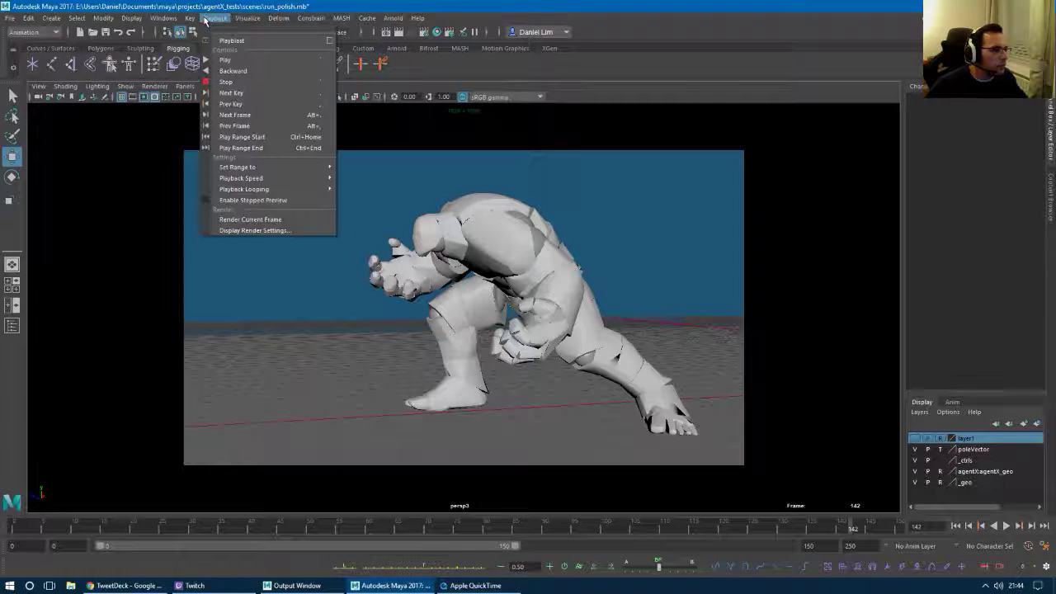
pyautogui.click(279, 18)
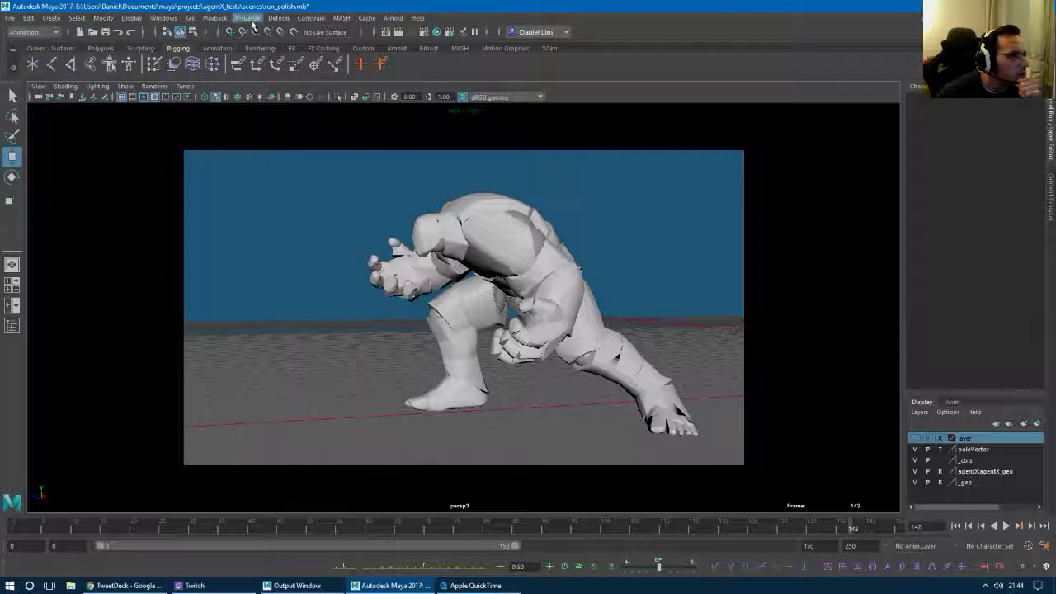
pyautogui.click(247, 17)
pyautogui.click(162, 18)
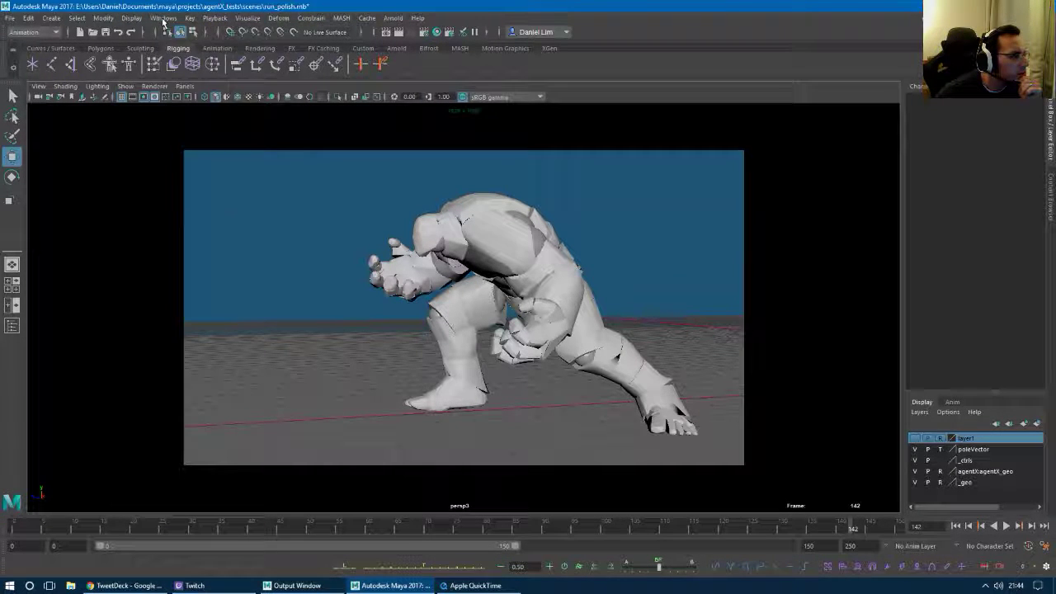
pyautogui.click(162, 18)
pyautogui.click(274, 159)
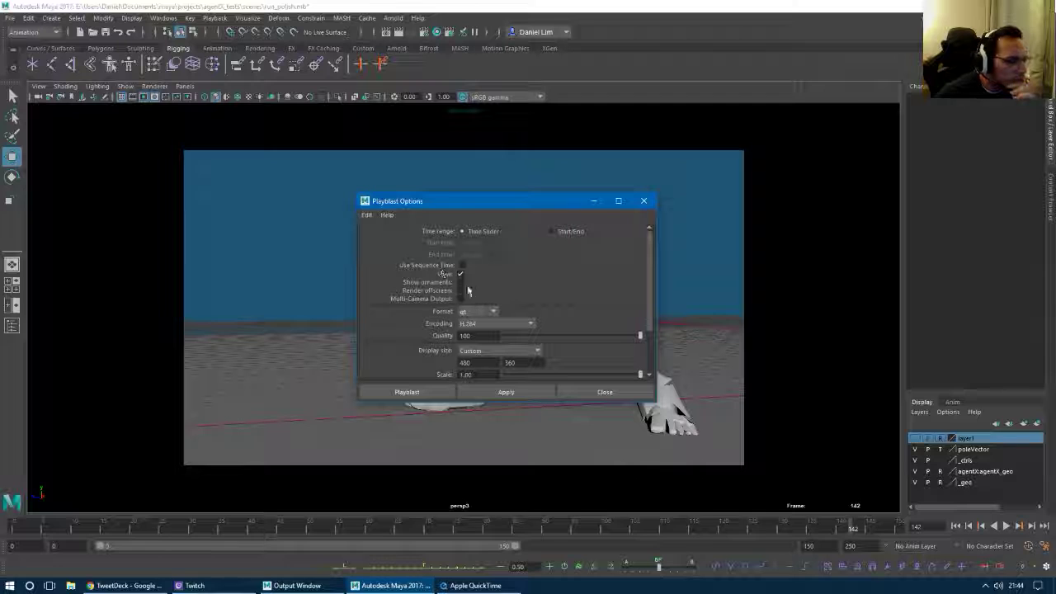
pyautogui.scroll(-3, 653, 317)
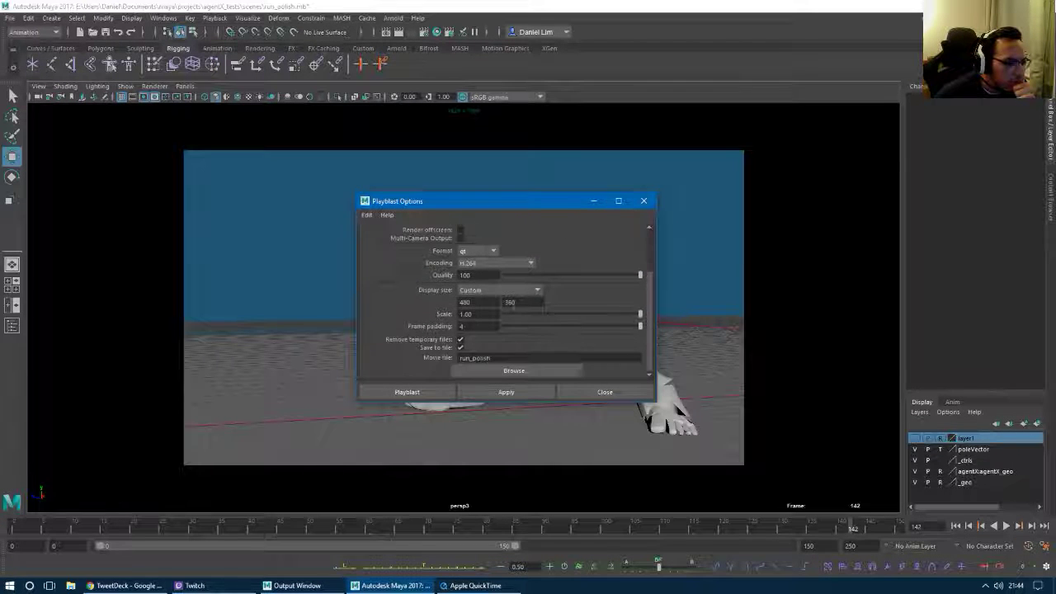
pyautogui.click(499, 289)
pyautogui.click(515, 303)
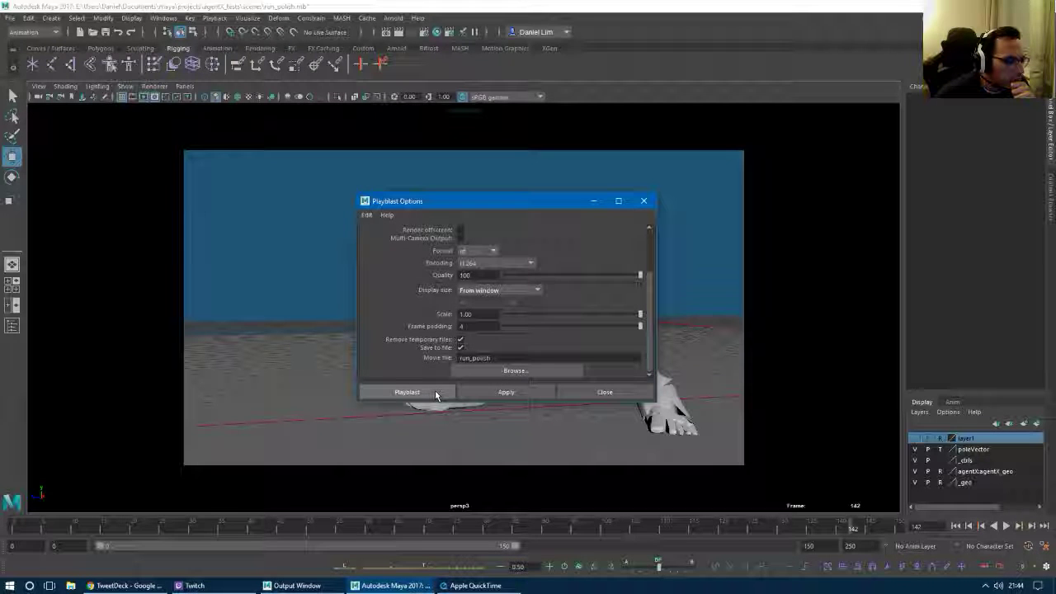
# Check the remaining playblast options and create the run_polish playblast movie over the full time slider range.
pyautogui.scroll(1, 423, 369)
pyautogui.scroll(-1, 424, 366)
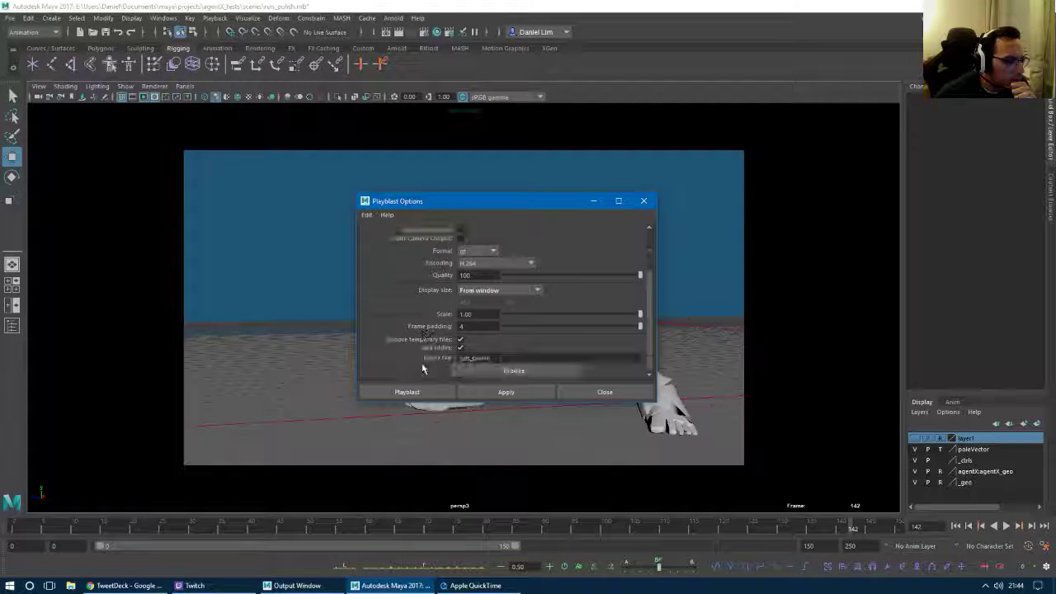
pyautogui.click(459, 340)
pyautogui.scroll(1, 409, 336)
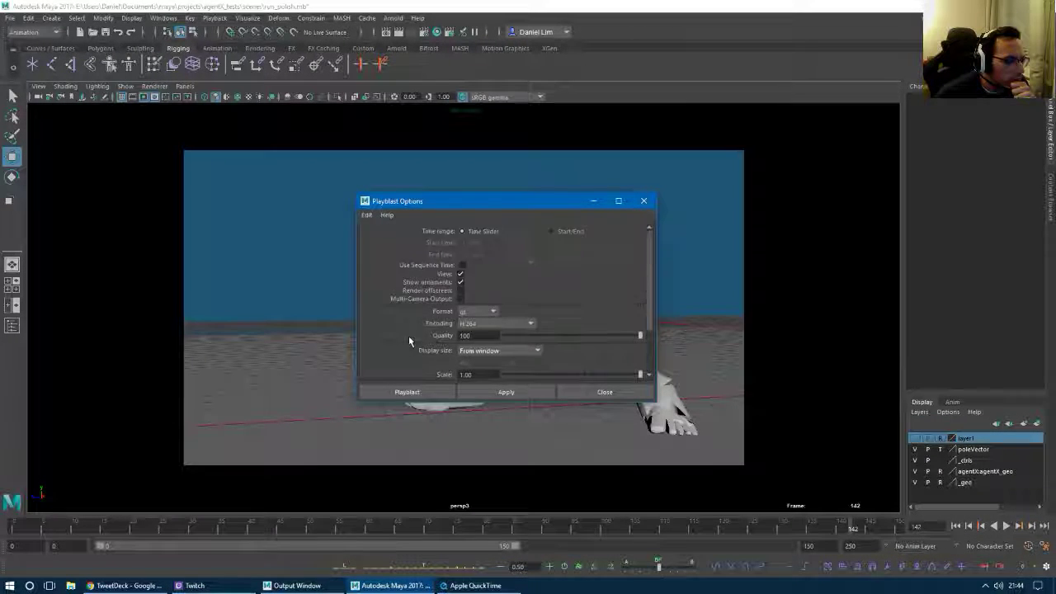
pyautogui.scroll(-1, 415, 331)
pyautogui.scroll(1, 417, 336)
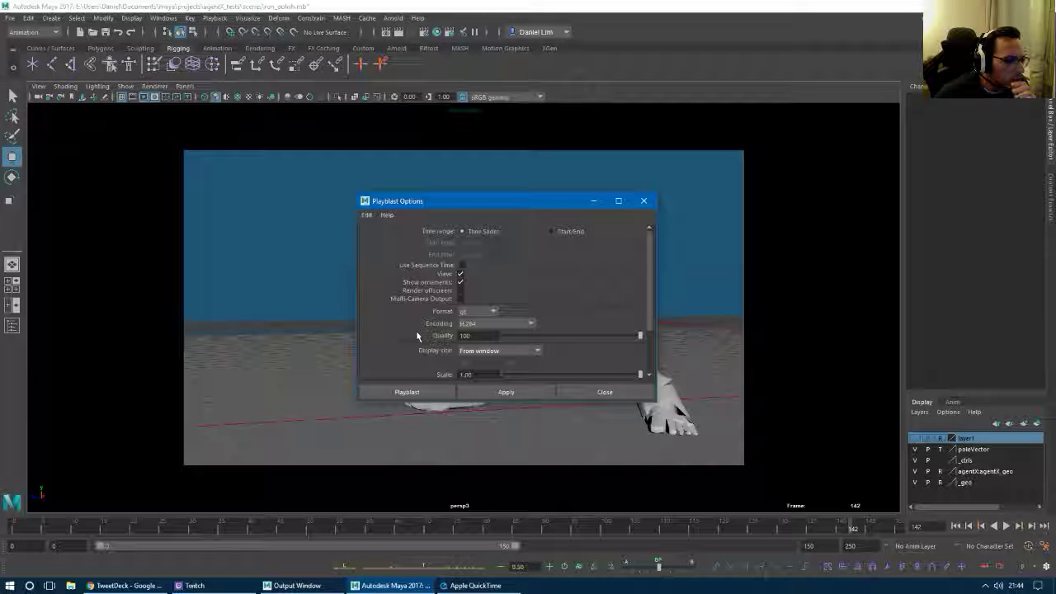
pyautogui.scroll(-3, 416, 330)
pyautogui.click(407, 392)
pyautogui.click(509, 299)
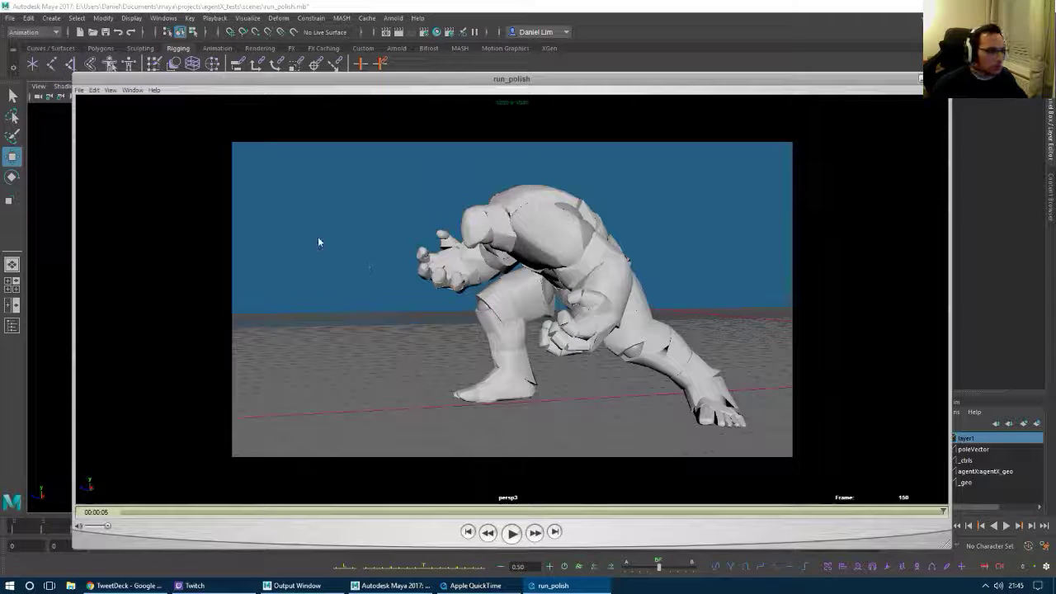
# Shrink the run_polish playblast movie in QuickTime to half size and play it through.
pyautogui.moveTo(409, 83); pyautogui.dragTo(392, 47)
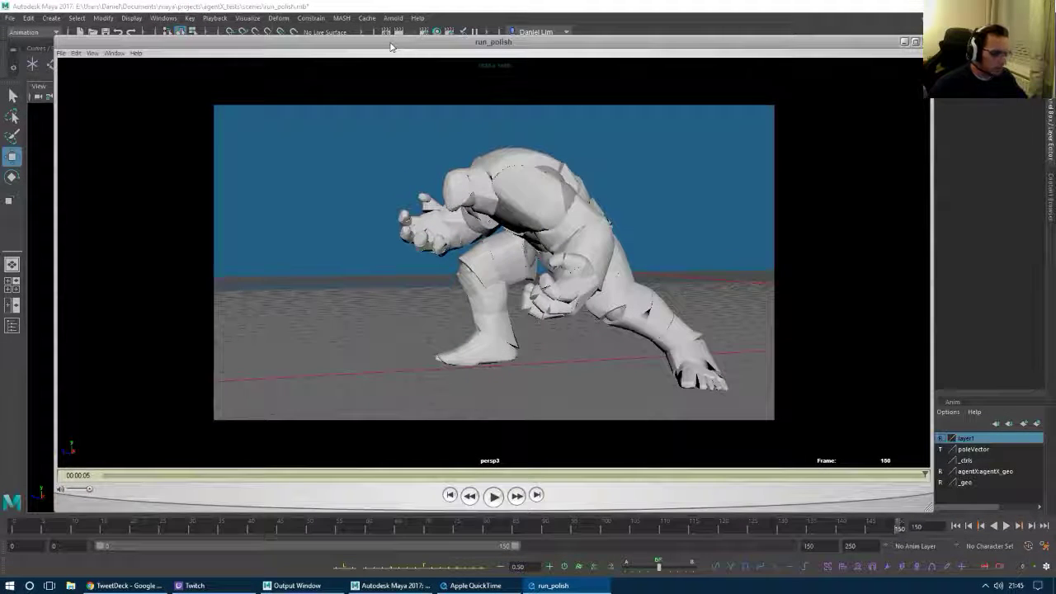
pyautogui.doubleClick(392, 46)
pyautogui.press('space')
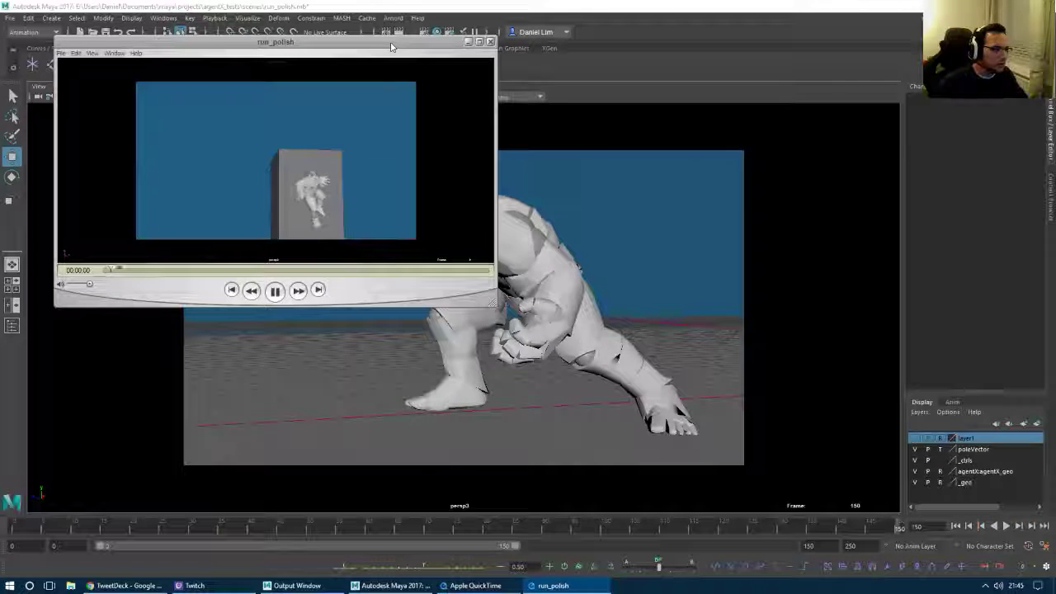
pyautogui.moveTo(391, 40); pyautogui.dragTo(493, 121)
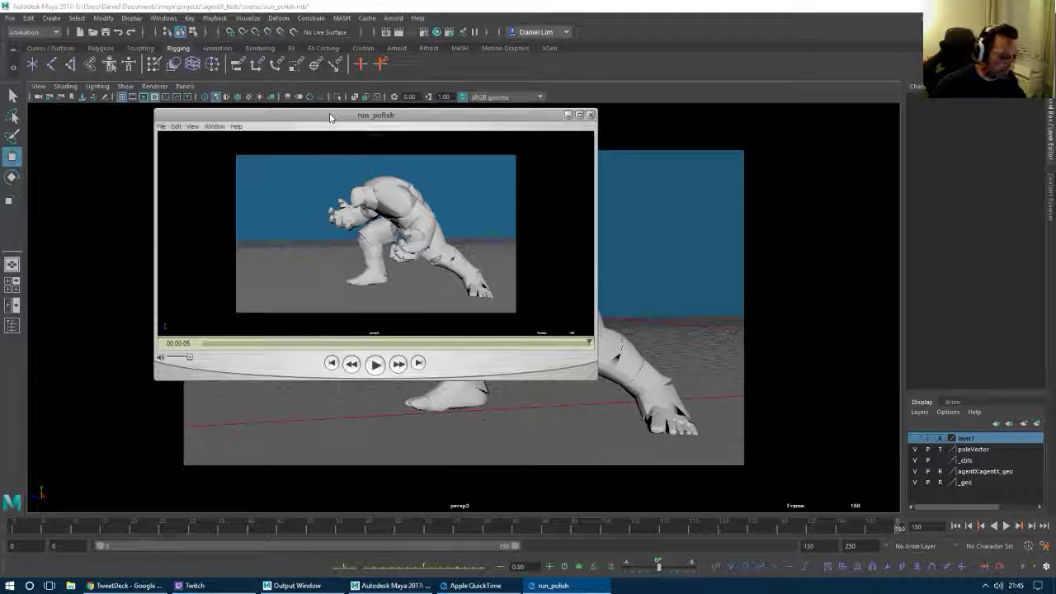
# Restore the playblast movie to normal size and play it again from the start.
pyautogui.click(192, 127)
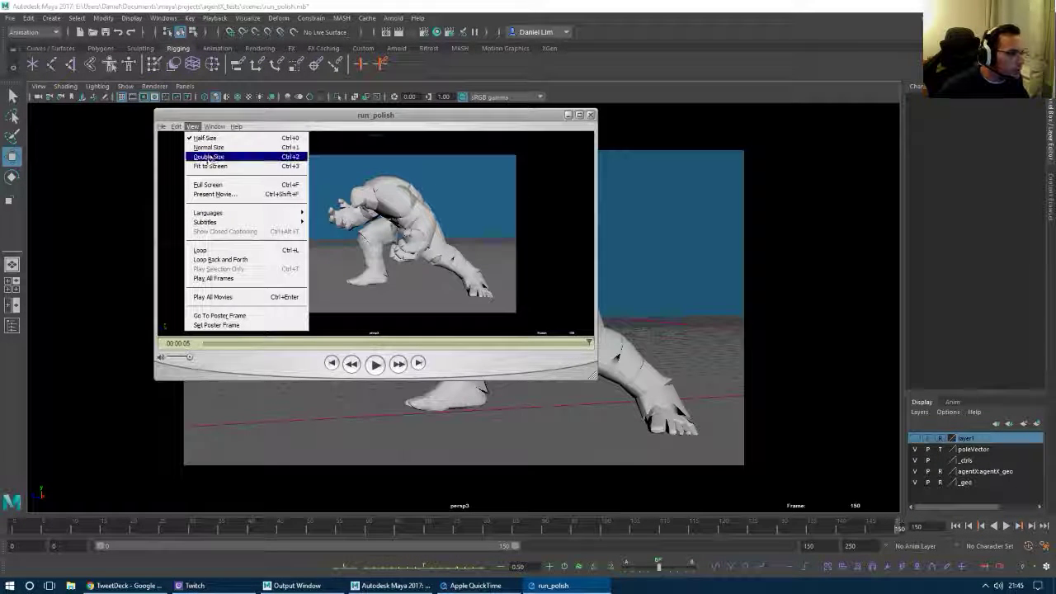
pyautogui.click(211, 149)
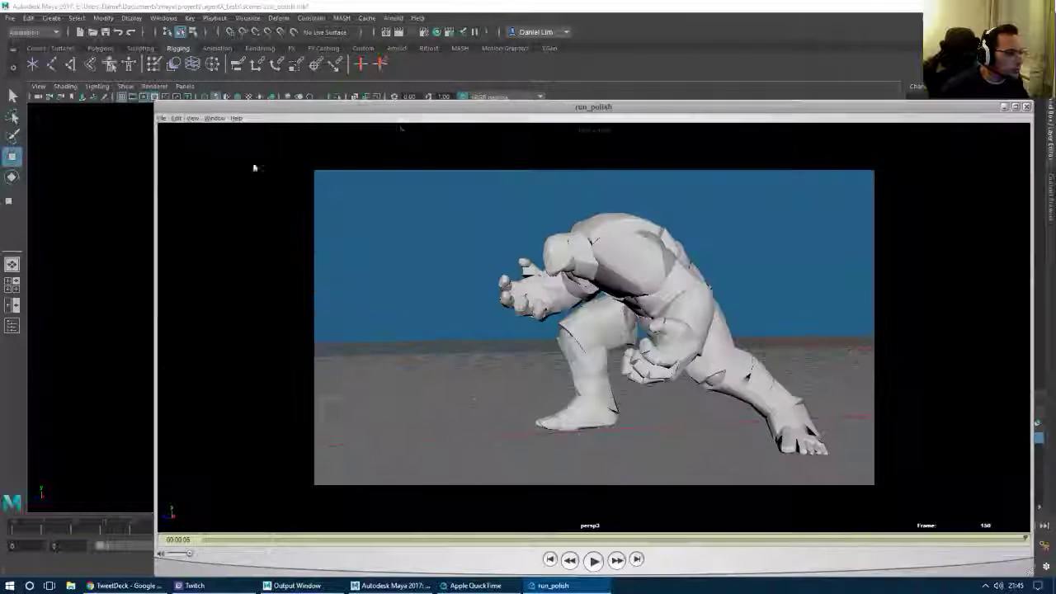
pyautogui.moveTo(391, 109); pyautogui.dragTo(301, 36)
pyautogui.press('space')
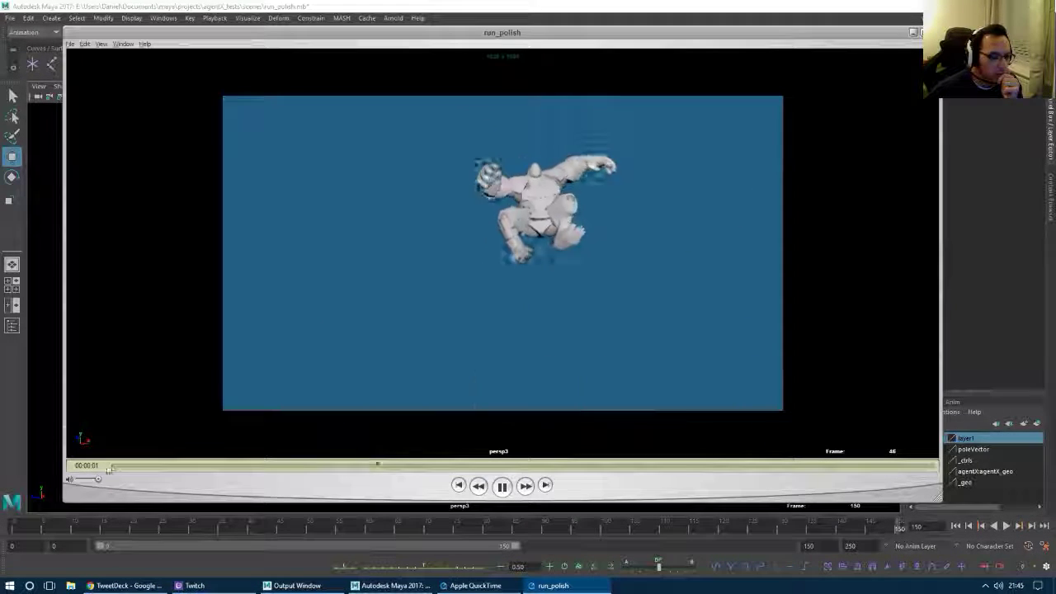
pyautogui.moveTo(472, 467); pyautogui.dragTo(101, 473)
pyautogui.press('space')
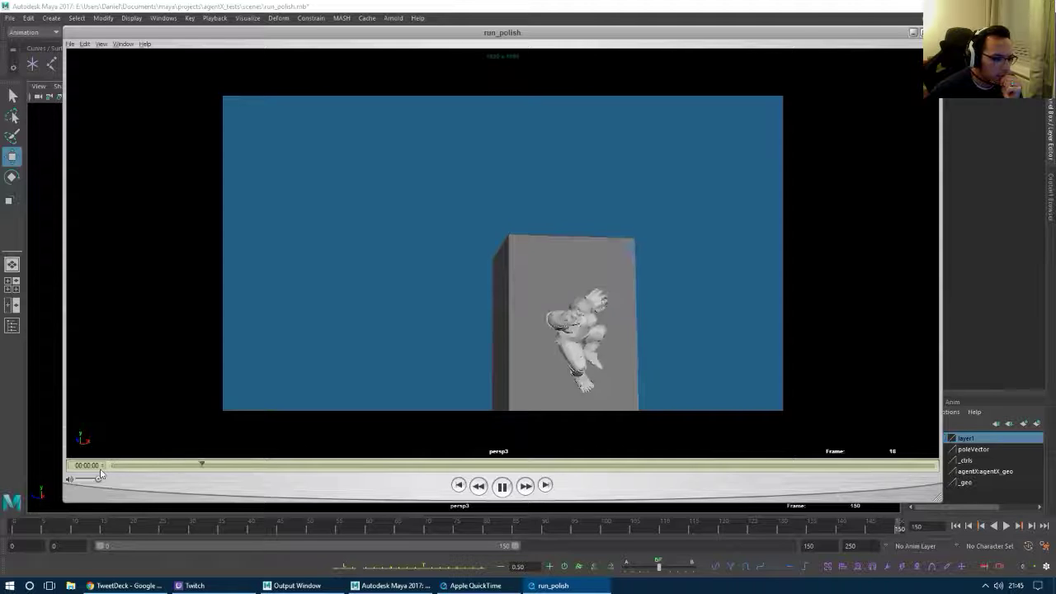
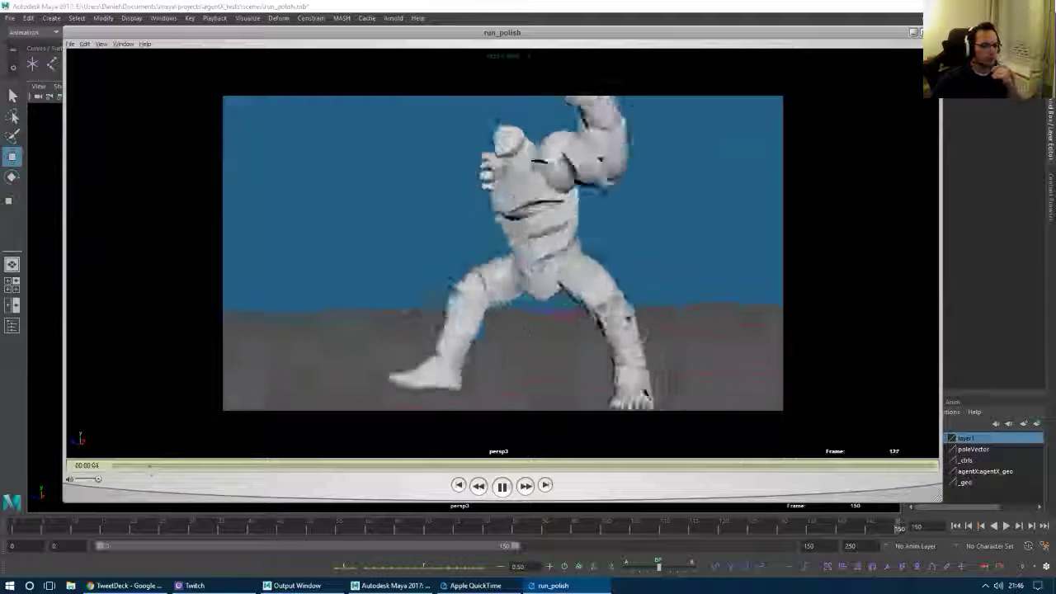
# Pause the playblast, scrub its opening frames and replay it to examine the start of the arm swing.
pyautogui.click(502, 488)
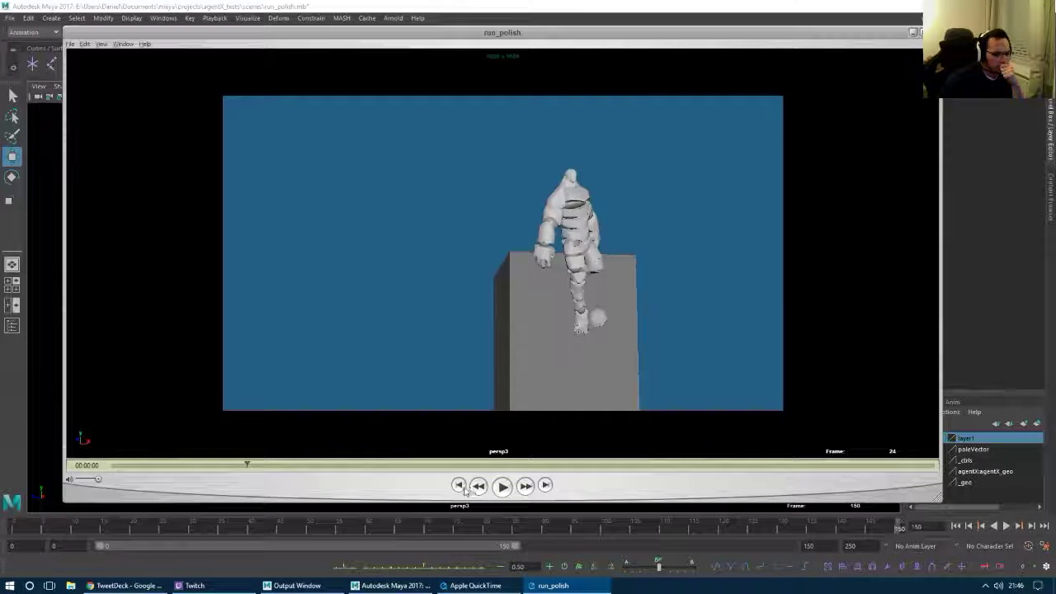
pyautogui.click(460, 486)
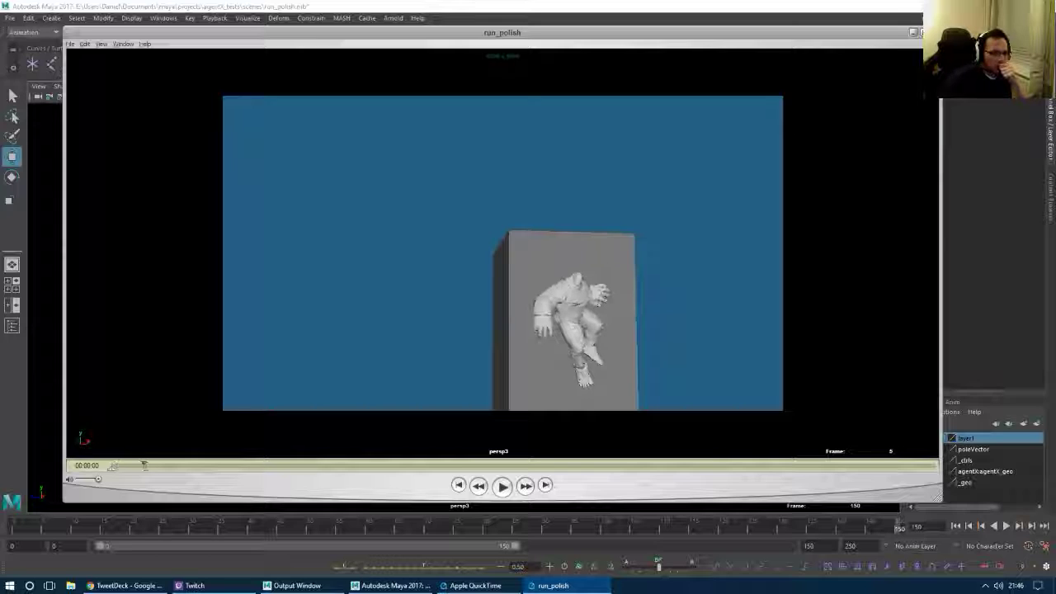
pyautogui.moveTo(145, 465)
pyautogui.mouseDown()
pyautogui.moveTo(155, 467)
pyautogui.moveTo(126, 466)
pyautogui.mouseUp()
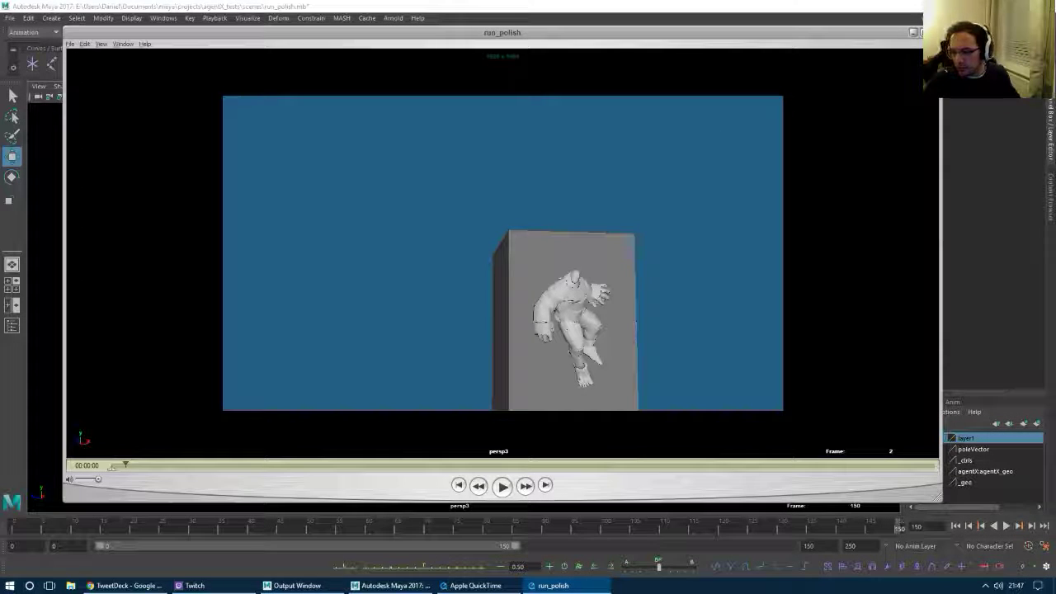
pyautogui.hotkey('alt', 'Tab')
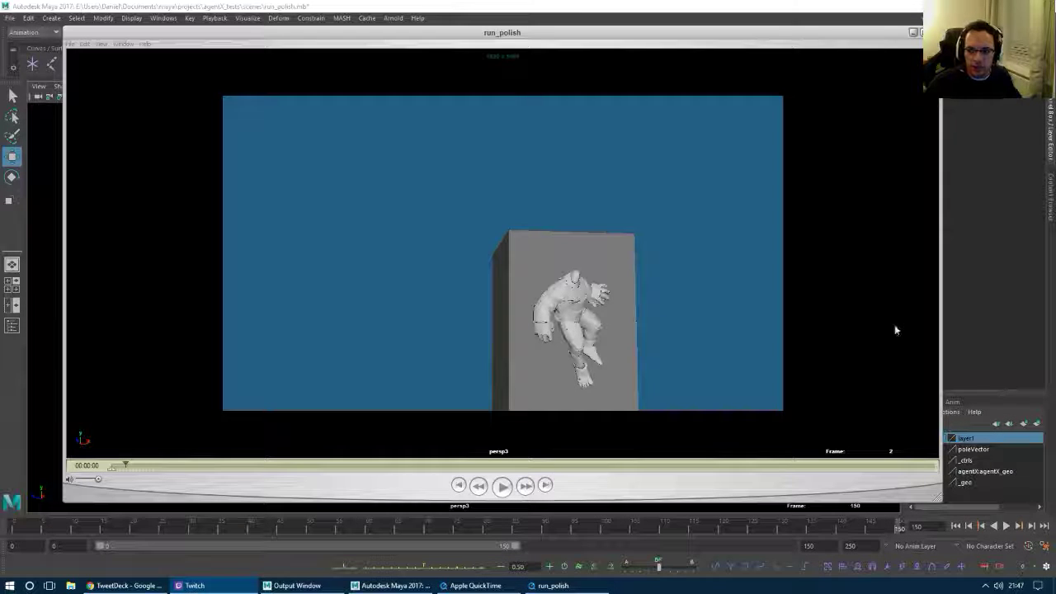
pyautogui.click(505, 489)
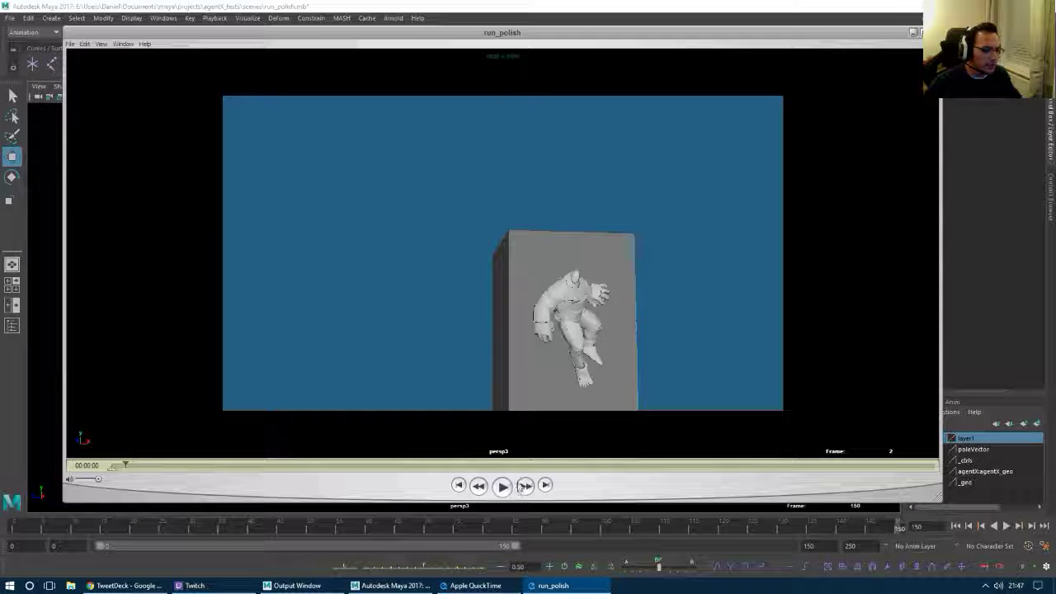
pyautogui.click(510, 487)
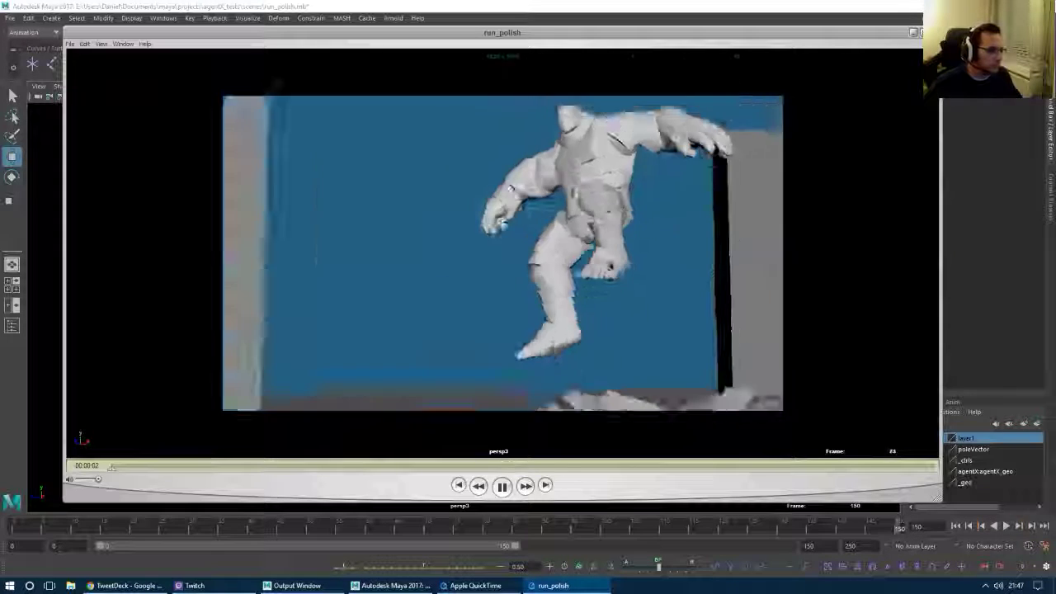
pyautogui.click(132, 467)
pyautogui.moveTo(132, 467)
pyautogui.mouseDown()
pyautogui.moveTo(373, 465)
pyautogui.moveTo(111, 464)
pyautogui.moveTo(146, 452)
pyautogui.moveTo(102, 450)
pyautogui.moveTo(130, 450)
pyautogui.moveTo(103, 464)
pyautogui.moveTo(189, 465)
pyautogui.moveTo(94, 464)
pyautogui.moveTo(154, 464)
pyautogui.moveTo(119, 460)
pyautogui.mouseUp()
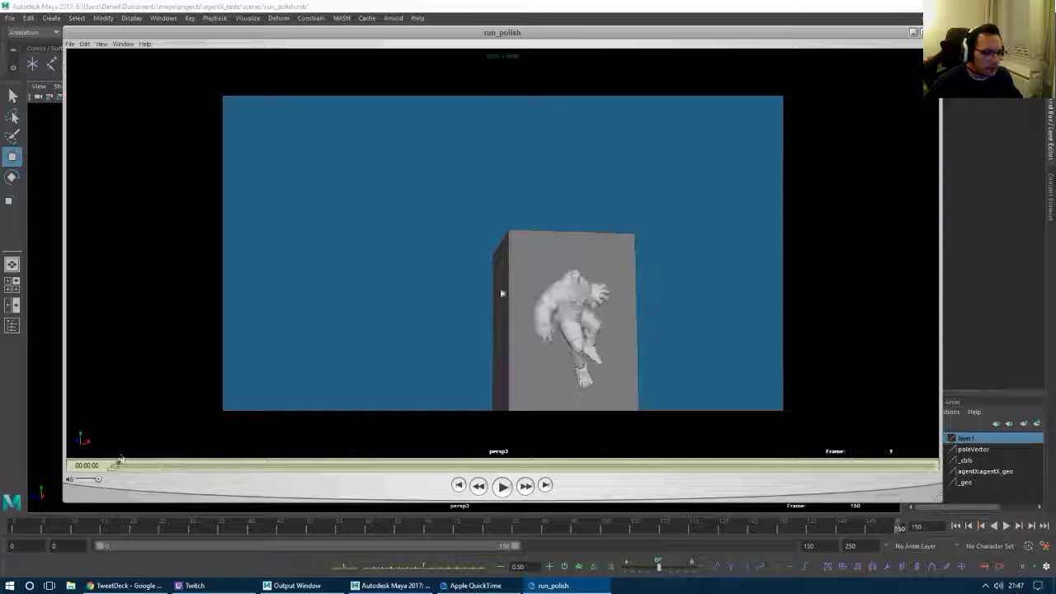
# Minimize the playblast, return to Maya's multi-view layout and select the right elbow FK control at frame 0.
pyautogui.click(913, 32)
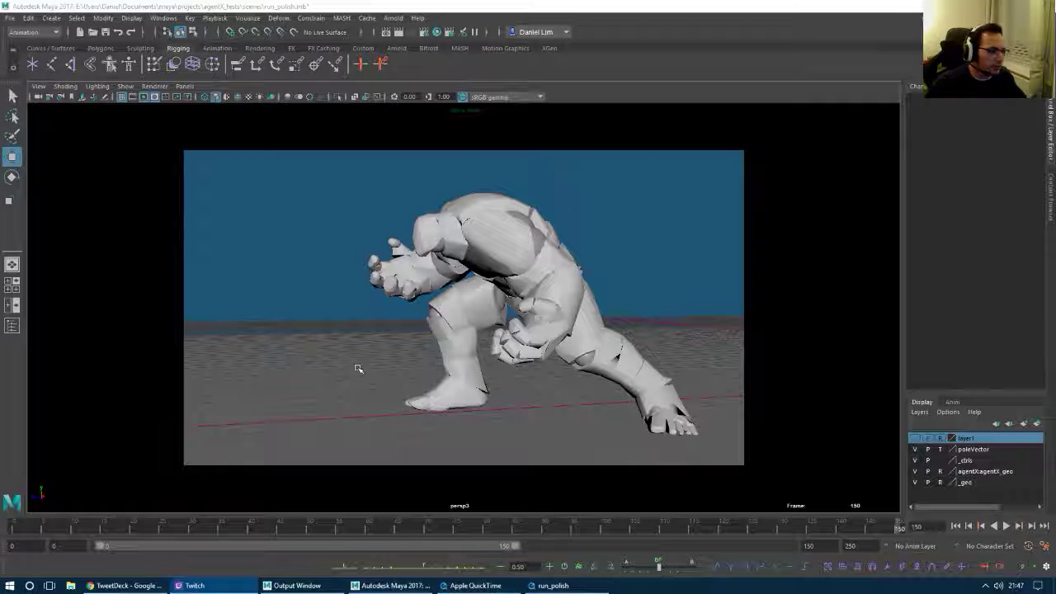
pyautogui.click(417, 302)
pyautogui.press('space')
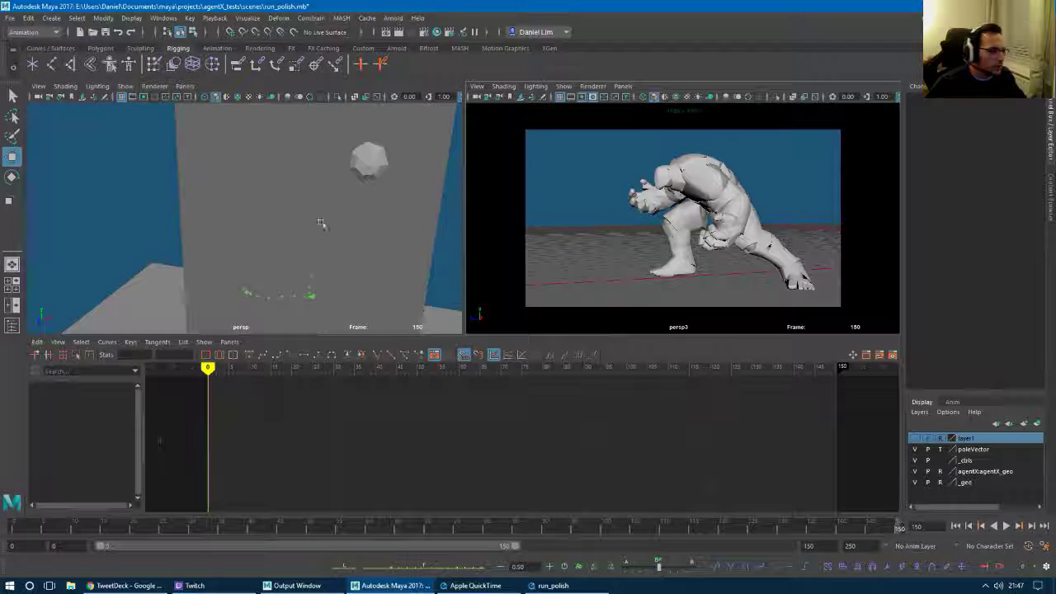
pyautogui.keyDown('alt'); pyautogui.moveTo(353, 263); pyautogui.dragTo(200, 271, button='right'); pyautogui.keyUp('alt')
pyautogui.moveTo(35, 533); pyautogui.dragTo(12, 530)
pyautogui.click(229, 227)
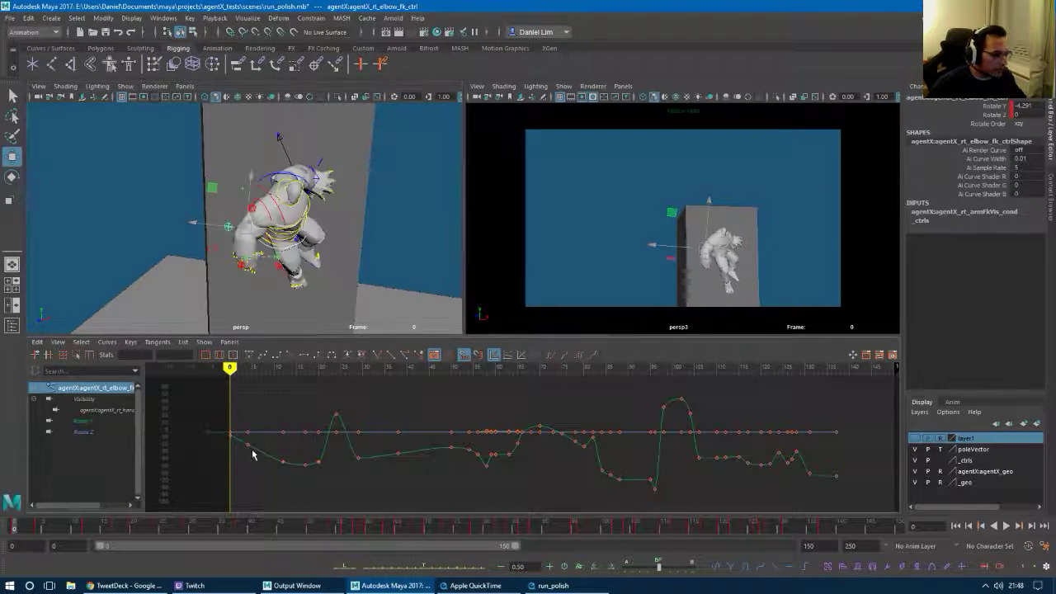
# Raise the right elbow's Rotate Y key at frame 4 to about -7.3 in the Graph Editor.
pyautogui.keyDown('alt'); pyautogui.moveTo(236, 453); pyautogui.dragTo(417, 454, button='right'); pyautogui.keyUp('alt')
pyautogui.keyDown('alt'); pyautogui.moveTo(417, 455); pyautogui.dragTo(646, 431, button='middle'); pyautogui.keyUp('alt')
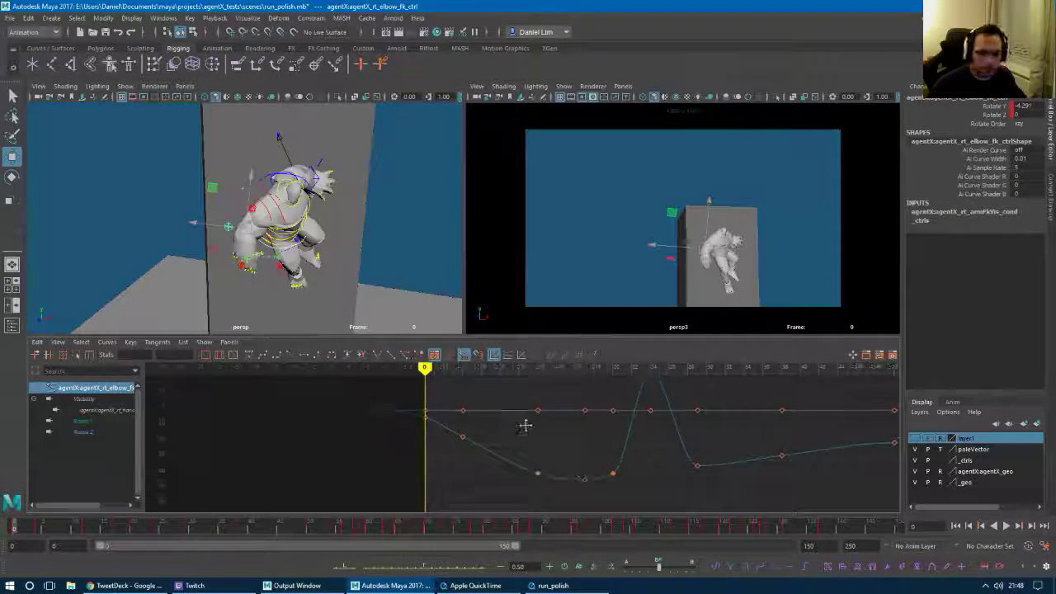
pyautogui.keyDown('alt'); pyautogui.moveTo(526, 425); pyautogui.dragTo(530, 446, button='middle'); pyautogui.keyUp('alt')
pyautogui.press('.')
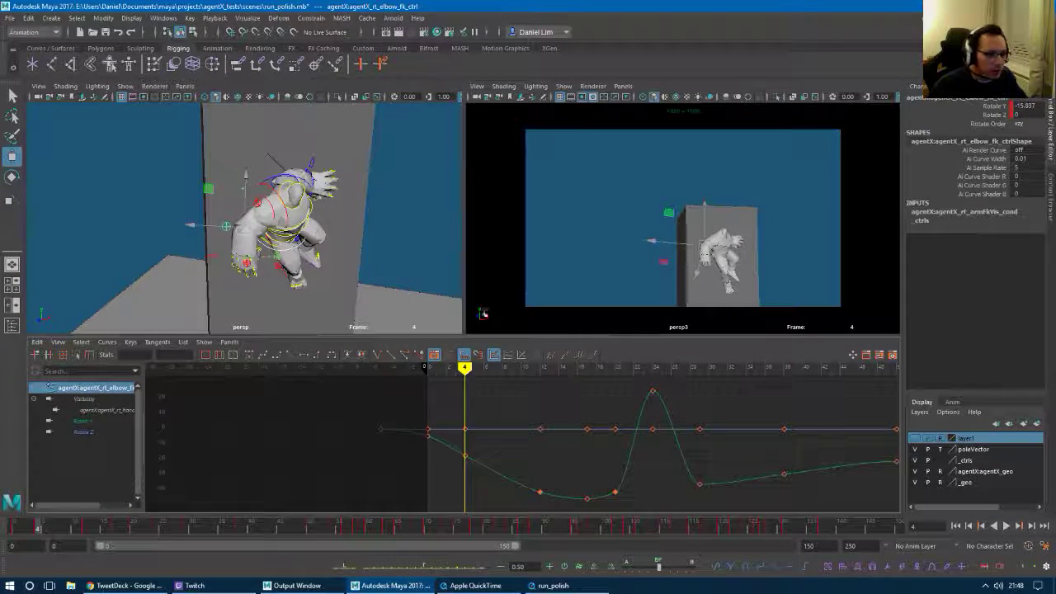
pyautogui.press('e')
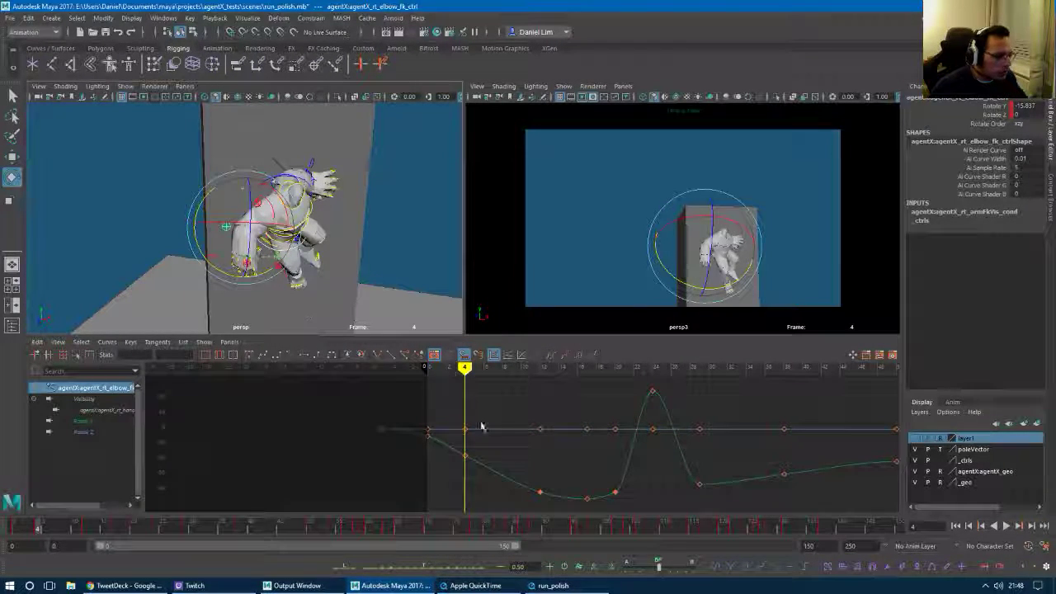
pyautogui.click(449, 447)
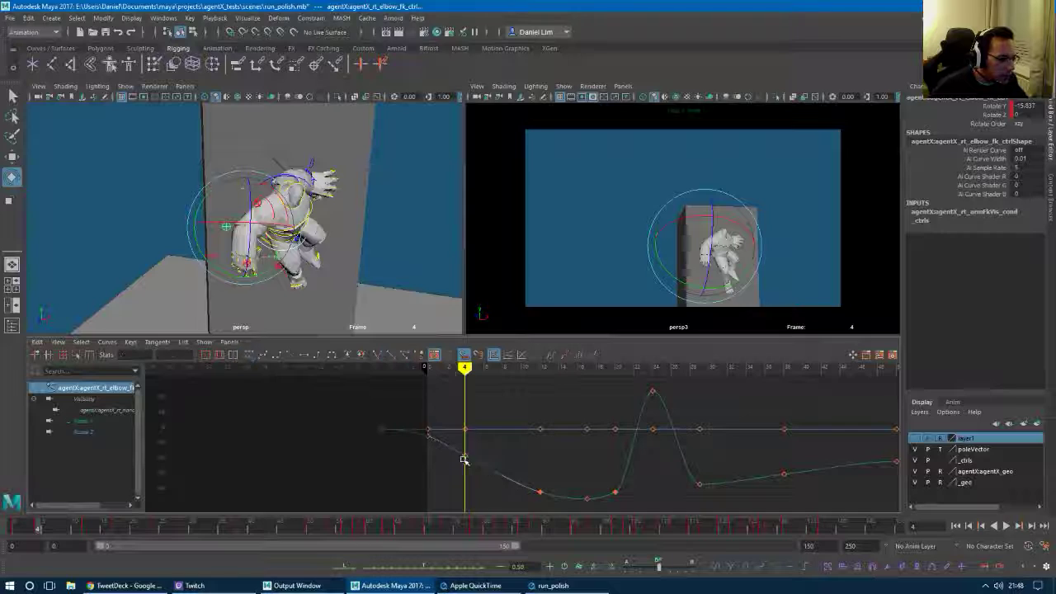
pyautogui.click(464, 459)
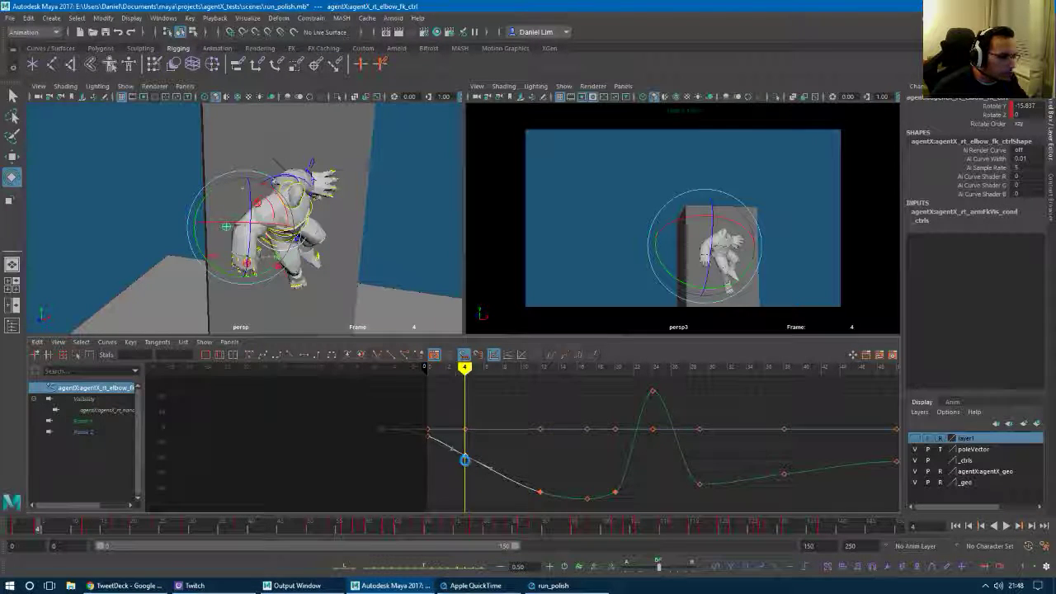
pyautogui.moveTo(465, 461); pyautogui.dragTo(467, 440, button='middle')
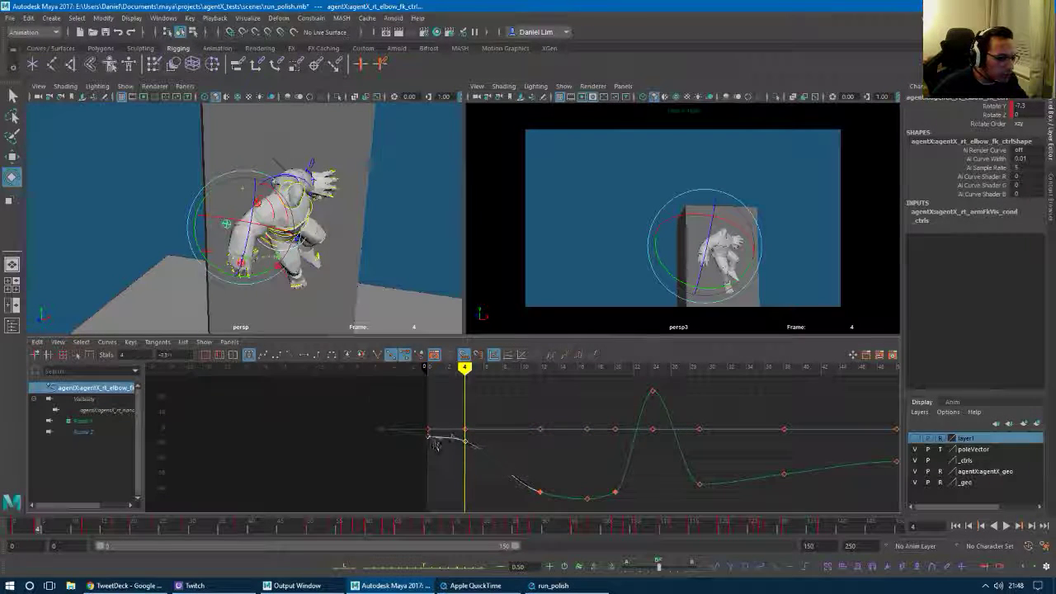
# Raise the elbow's frame 4 Rotate Y key to about -5.3 and angle its incoming tangent so the curve rises slightly before dropping.
pyautogui.click(432, 439)
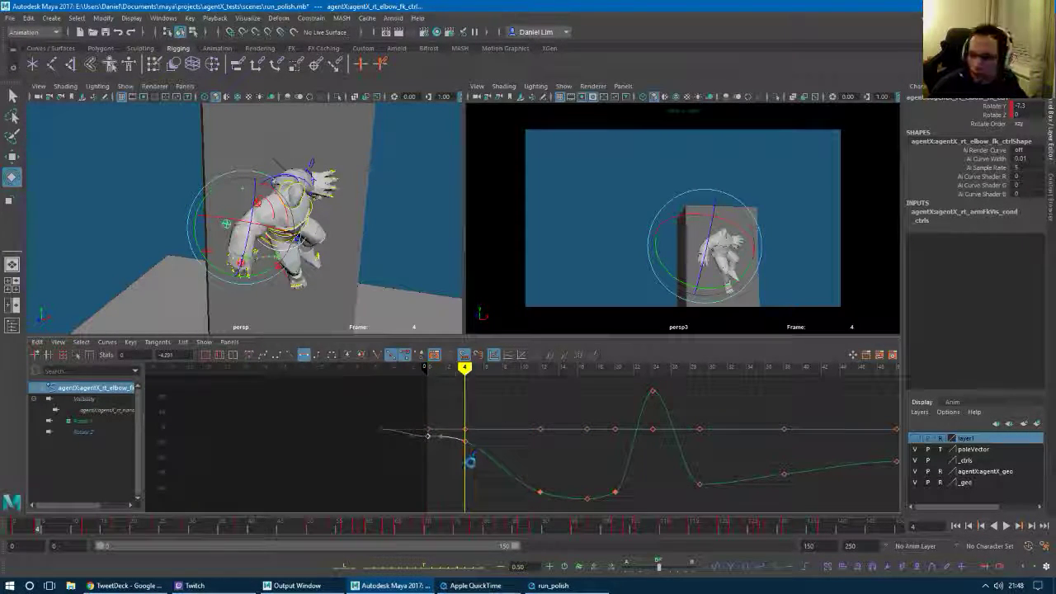
pyautogui.keyDown('alt'); pyautogui.moveTo(479, 455); pyautogui.dragTo(481, 451, button='right'); pyautogui.keyUp('alt')
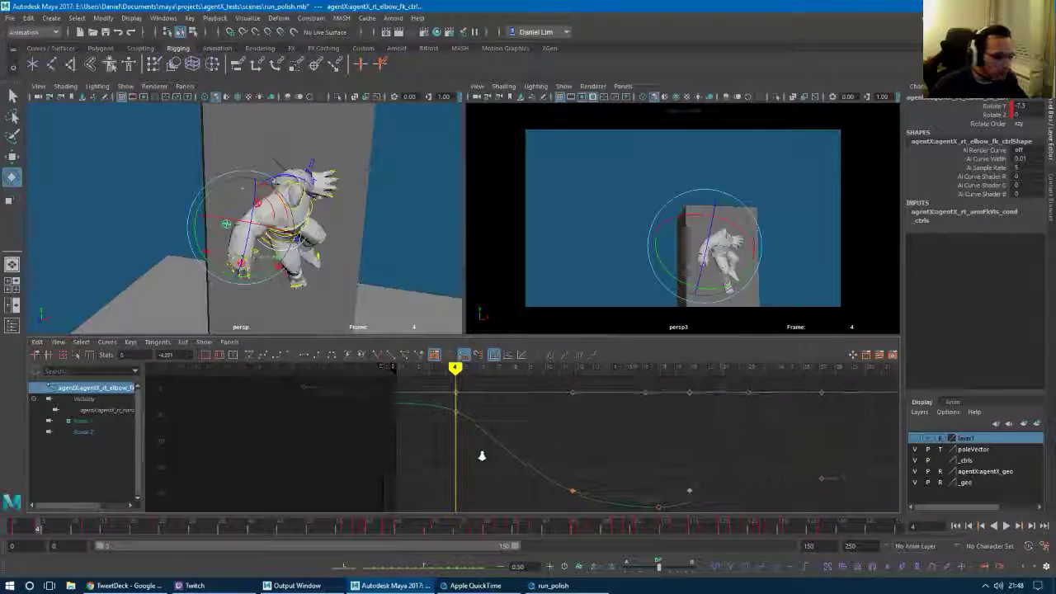
pyautogui.moveTo(435, 398); pyautogui.dragTo(485, 432)
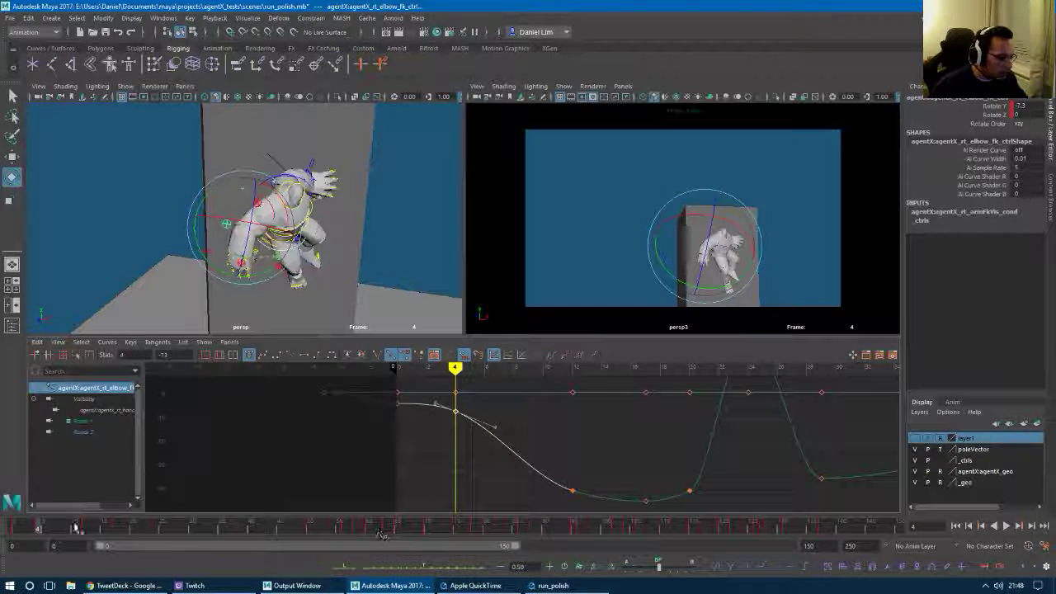
pyautogui.moveTo(43, 531)
pyautogui.mouseDown()
pyautogui.moveTo(20, 532)
pyautogui.moveTo(58, 532)
pyautogui.moveTo(10, 530)
pyautogui.moveTo(38, 532)
pyautogui.mouseUp()
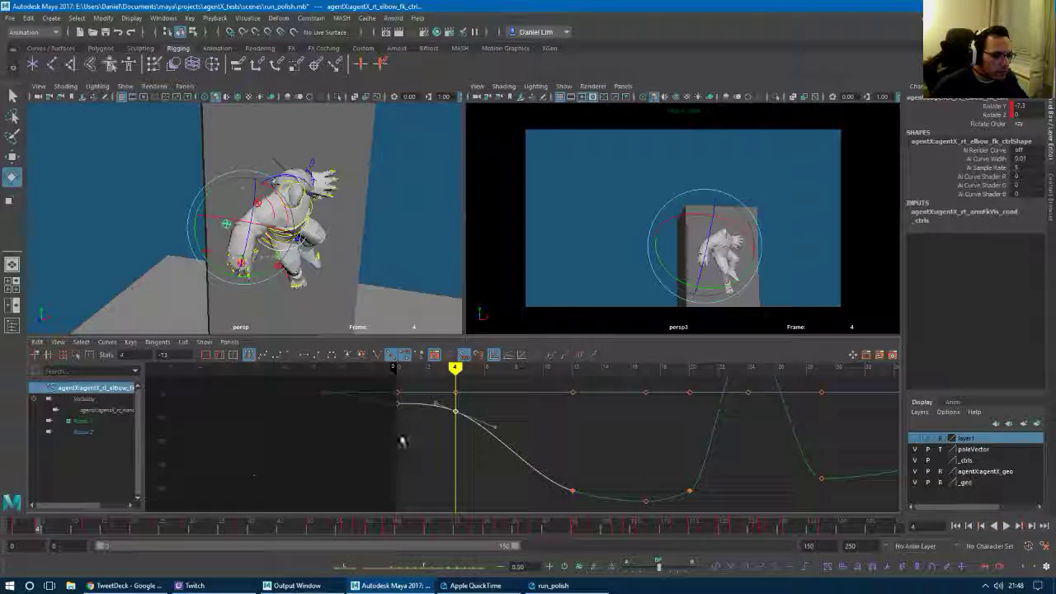
pyautogui.moveTo(456, 411)
pyautogui.mouseDown()
pyautogui.moveTo(454, 399)
pyautogui.moveTo(443, 408)
pyautogui.mouseUp()
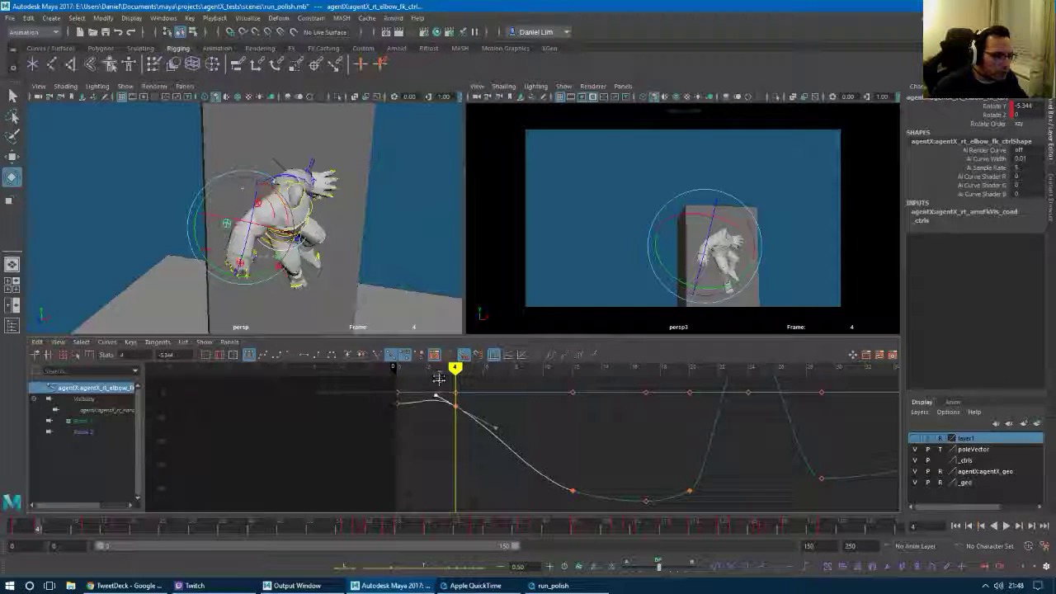
pyautogui.moveTo(438, 384); pyautogui.dragTo(444, 386, button='middle')
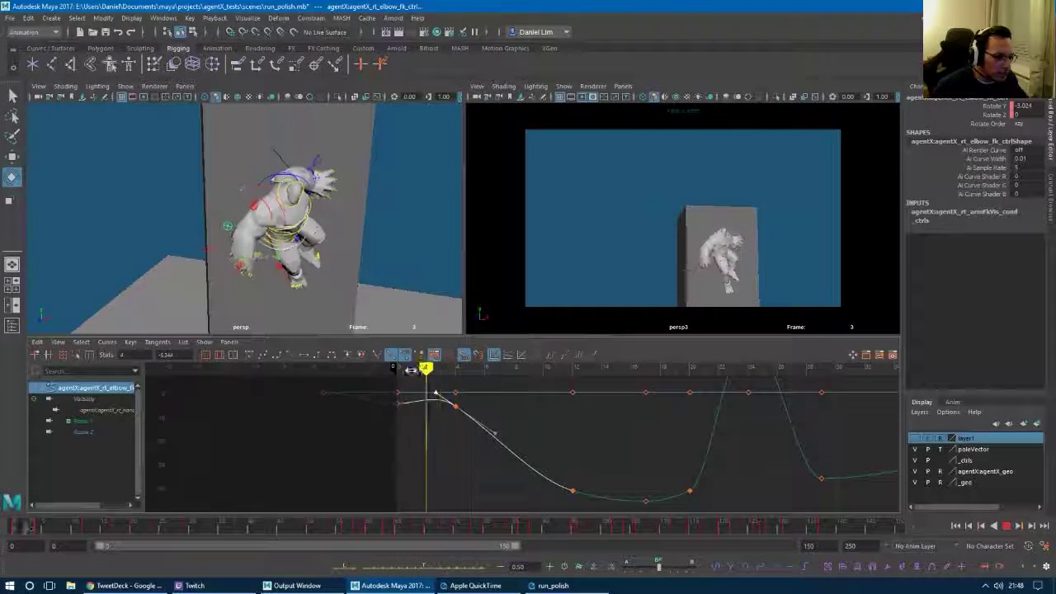
# Scrub and play the opening frames up to frame 24 to examine the elbow's swing.
pyautogui.moveTo(445, 375); pyautogui.dragTo(485, 379)
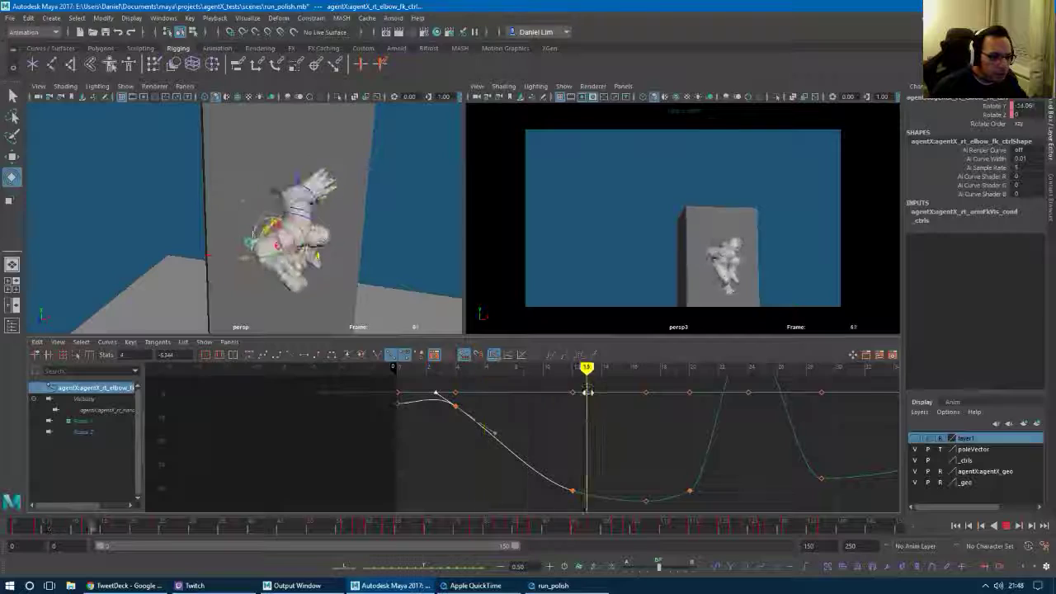
pyautogui.moveTo(587, 392)
pyautogui.mouseDown()
pyautogui.moveTo(259, 392)
pyautogui.moveTo(439, 401)
pyautogui.moveTo(279, 406)
pyautogui.moveTo(374, 412)
pyautogui.mouseUp()
pyautogui.hotkey('alt', 'v')
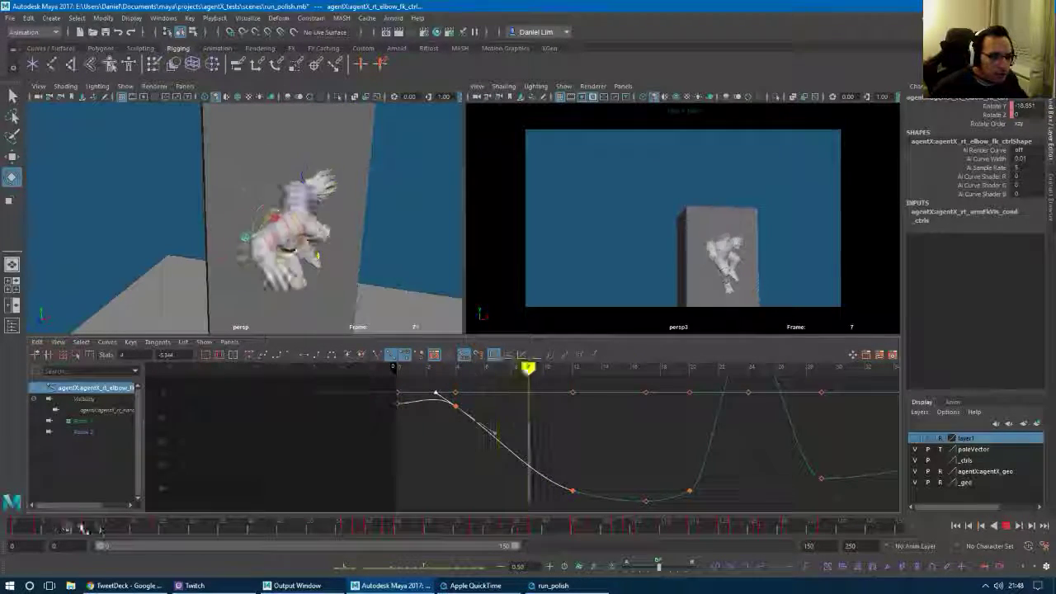
pyautogui.moveTo(180, 535)
pyautogui.mouseDown()
pyautogui.moveTo(129, 535)
pyautogui.moveTo(194, 538)
pyautogui.moveTo(146, 541)
pyautogui.moveTo(158, 544)
pyautogui.mouseUp()
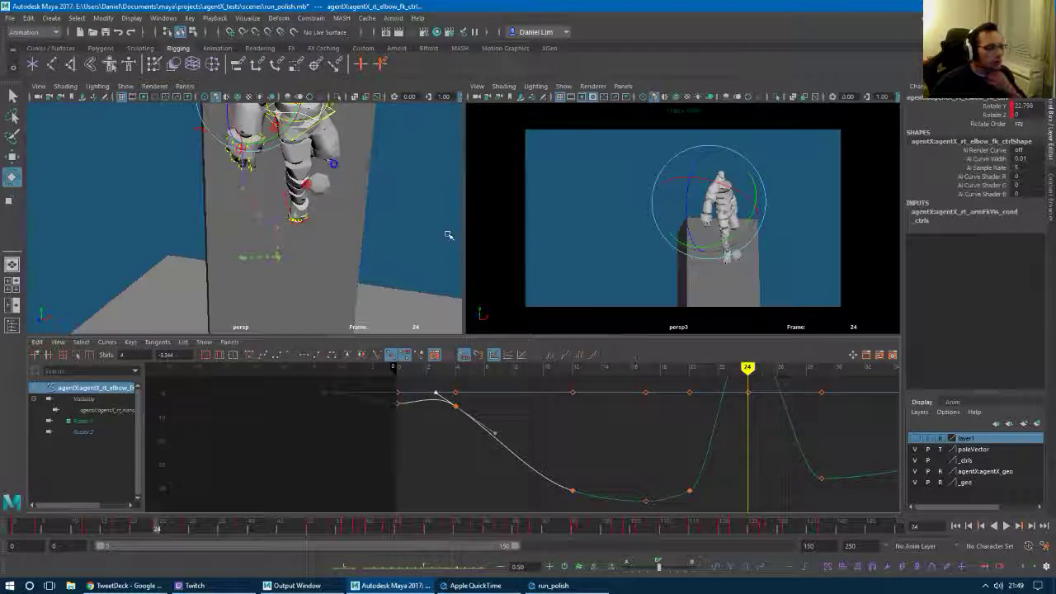
# Select the right clavicle, upper arm, elbow and wrist FK controls together at frame 24.
pyautogui.keyDown('alt'); pyautogui.moveTo(338, 202); pyautogui.dragTo(333, 273); pyautogui.keyUp('alt')
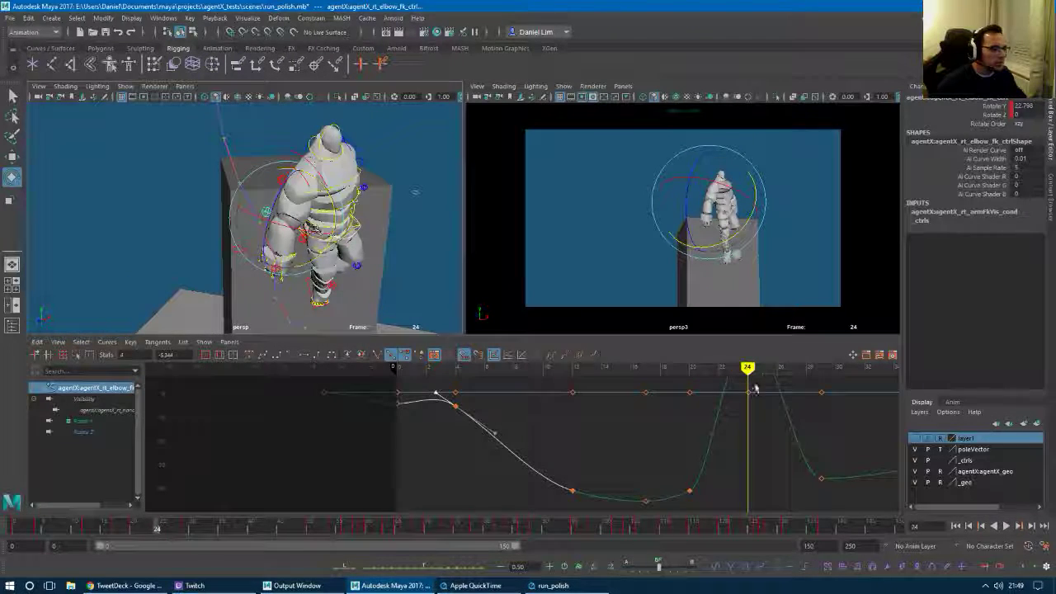
pyautogui.keyDown('alt'); pyautogui.moveTo(774, 443); pyautogui.dragTo(662, 479, button='middle'); pyautogui.keyUp('alt')
pyautogui.keyDown('alt'); pyautogui.moveTo(663, 480); pyautogui.dragTo(655, 457, button='right'); pyautogui.keyUp('alt')
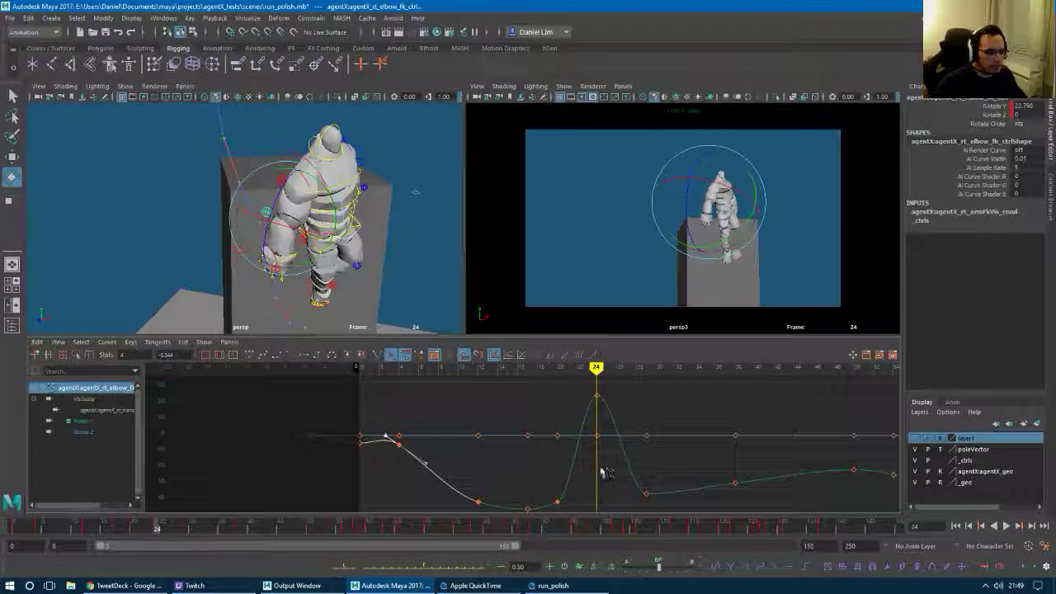
pyautogui.moveTo(161, 531)
pyautogui.mouseDown()
pyautogui.moveTo(151, 532)
pyautogui.moveTo(158, 537)
pyautogui.mouseUp()
pyautogui.press('q')
pyautogui.click(302, 157)
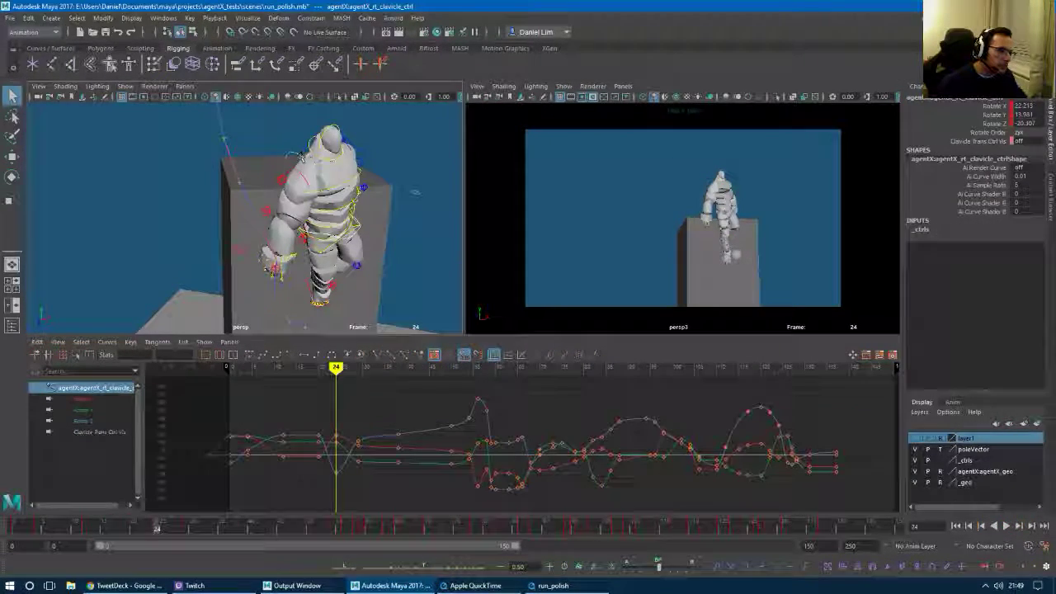
pyautogui.keyDown('shift'); pyautogui.click(289, 173); pyautogui.keyUp('shift')
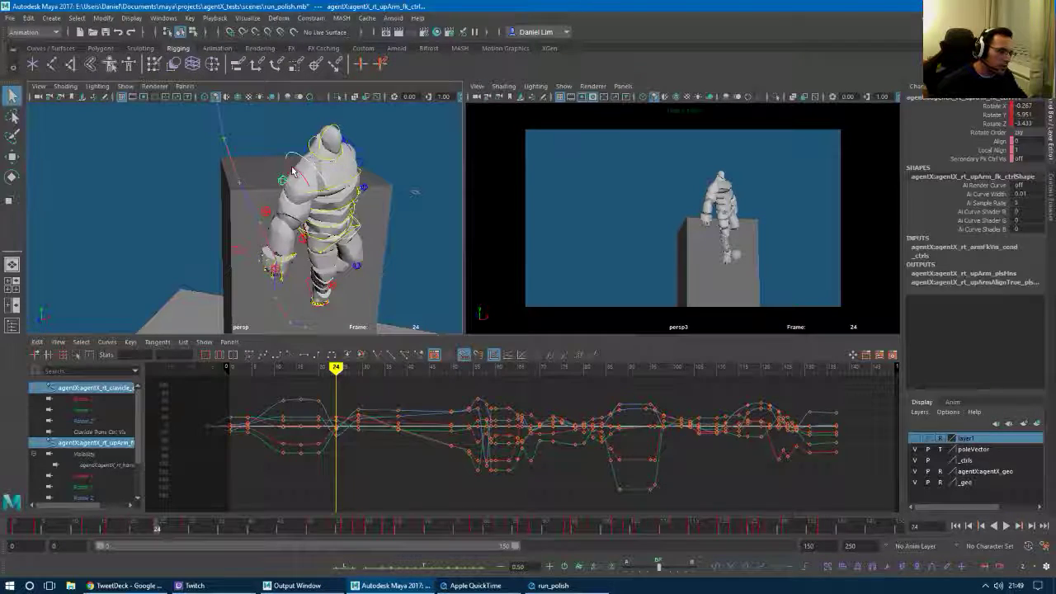
pyautogui.keyDown('shift'); pyautogui.click(268, 213); pyautogui.keyUp('shift')
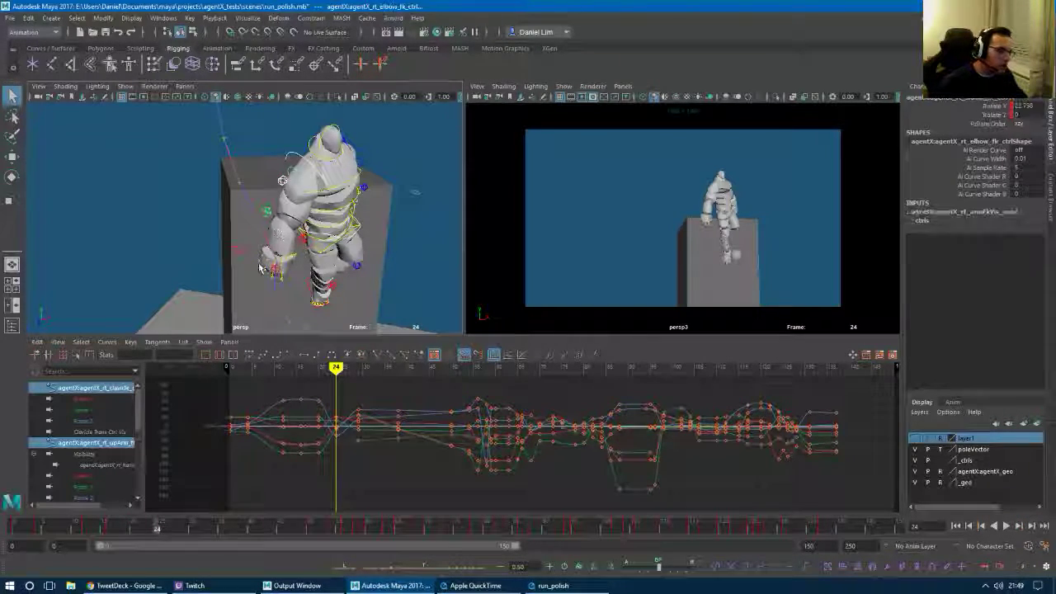
pyautogui.keyDown('shift'); pyautogui.click(275, 276); pyautogui.keyUp('shift')
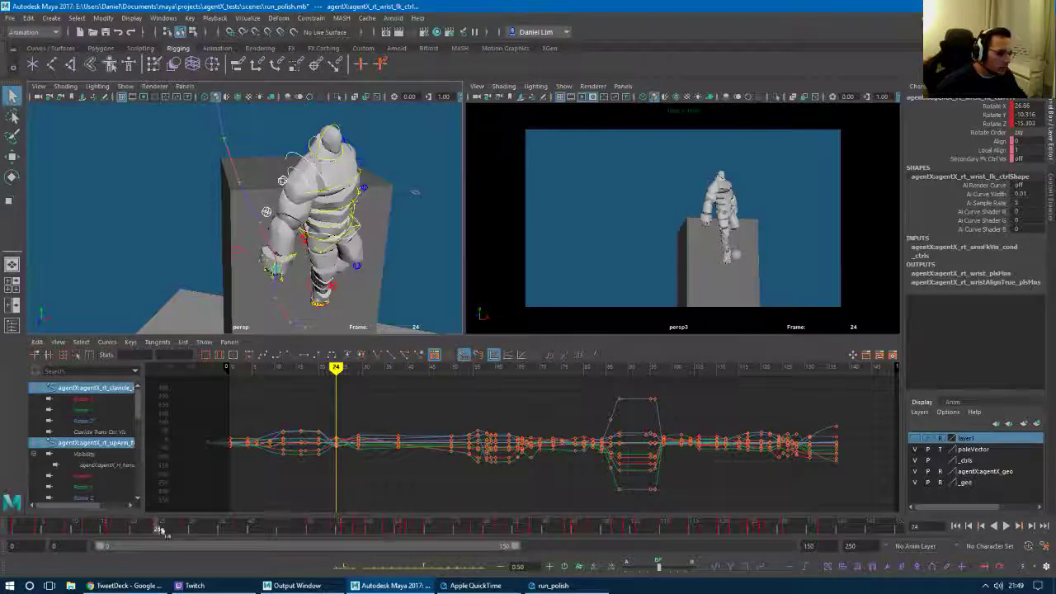
# Copy the right arm's frame 24 pose to frame 26 as a key and check the in-between at frame 25.
pyautogui.moveTo(157, 529)
pyautogui.mouseDown()
pyautogui.moveTo(118, 531)
pyautogui.moveTo(162, 534)
pyautogui.mouseUp()
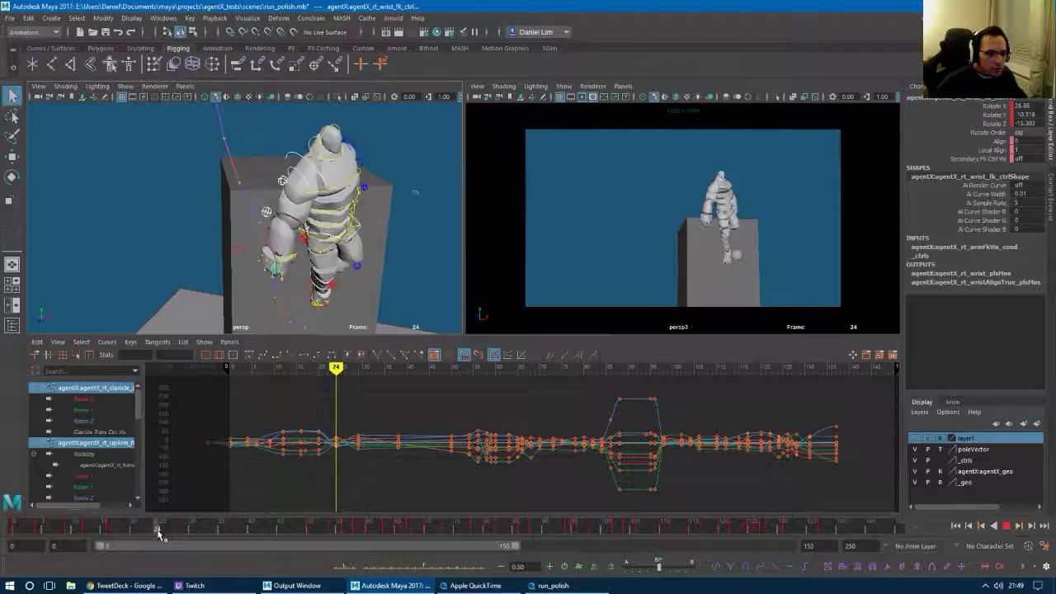
pyautogui.moveTo(151, 535); pyautogui.dragTo(158, 533)
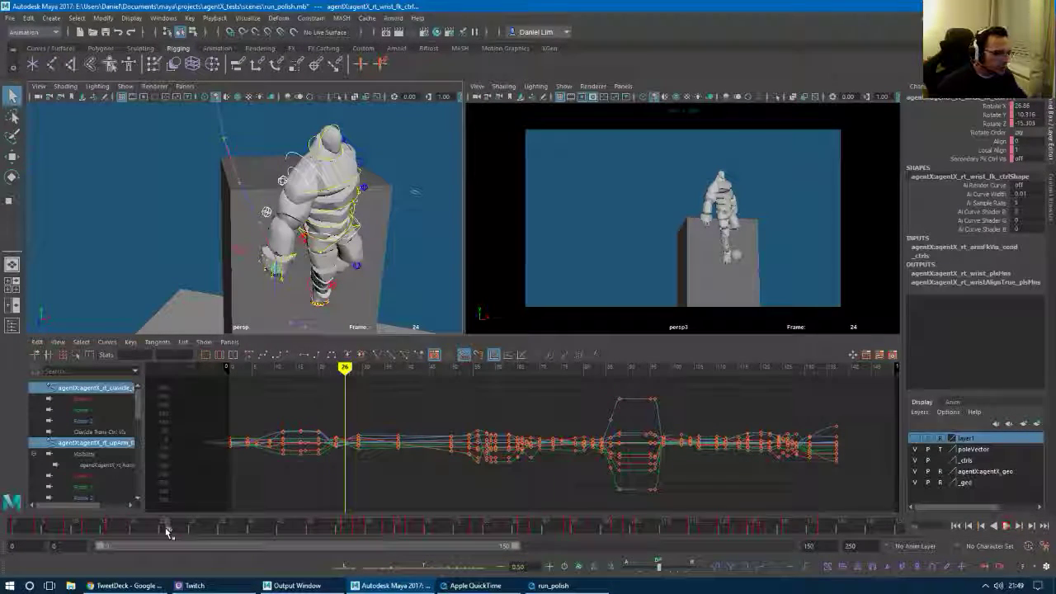
pyautogui.click(166, 529)
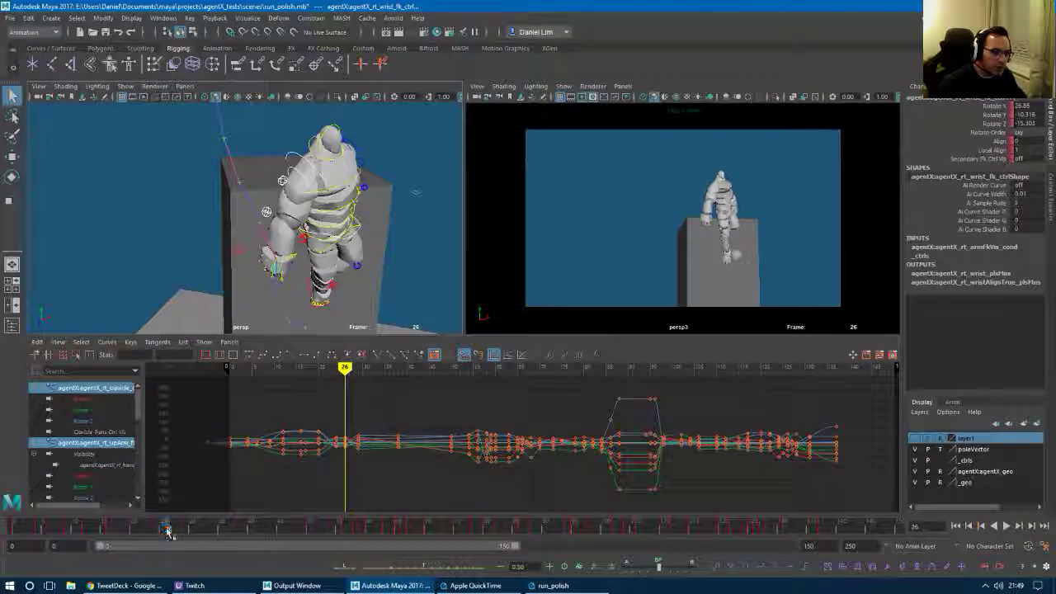
pyautogui.moveTo(163, 531)
pyautogui.mouseDown()
pyautogui.moveTo(136, 534)
pyautogui.moveTo(177, 535)
pyautogui.moveTo(165, 538)
pyautogui.mouseUp()
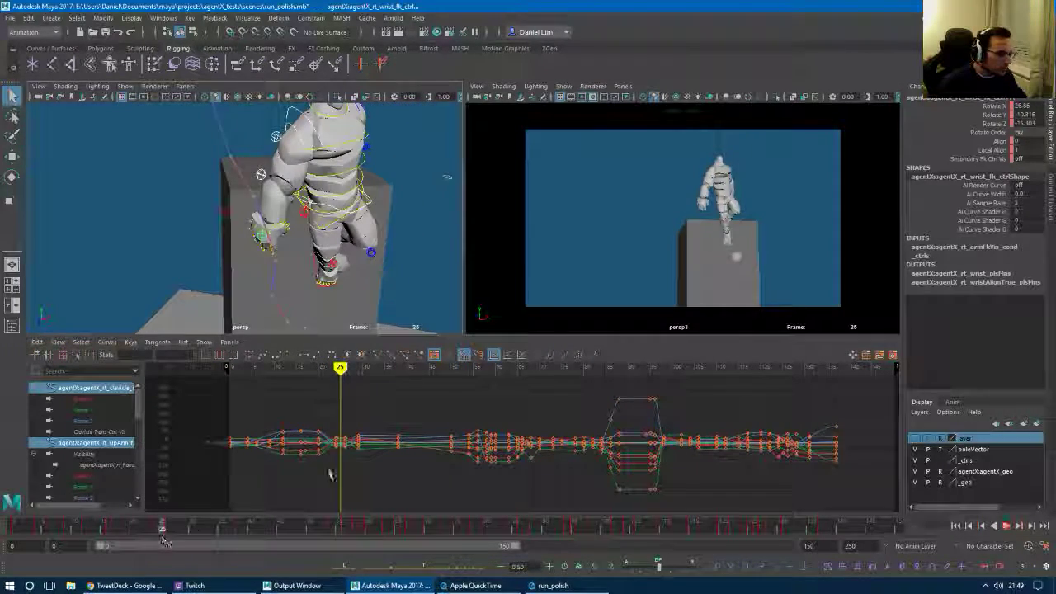
# Angle the wrist Rotate X tangents between the frame 24 and 26 keys so the flat hold arcs upward.
pyautogui.scroll(3, 330, 425)
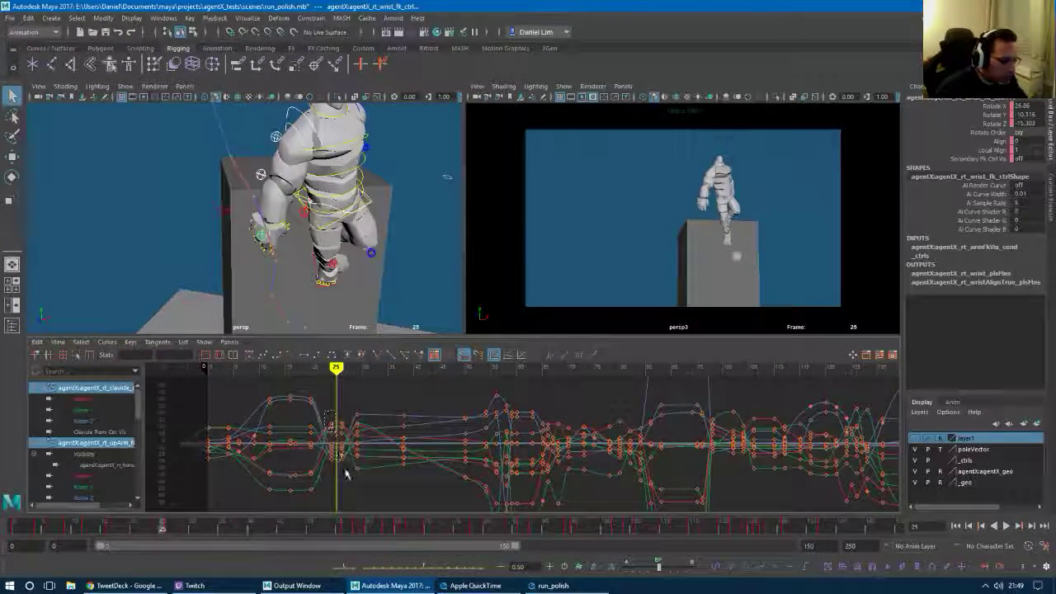
pyautogui.moveTo(346, 473); pyautogui.dragTo(350, 473)
pyautogui.scroll(4, 350, 461)
pyautogui.keyDown('alt'); pyautogui.moveTo(198, 440); pyautogui.dragTo(466, 459, button='middle'); pyautogui.keyUp('alt')
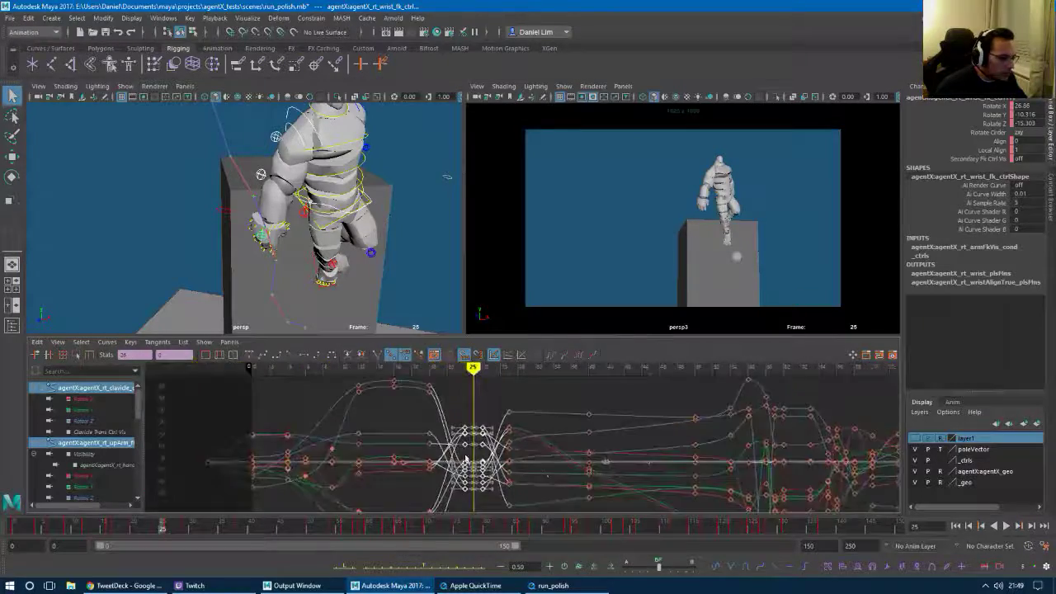
pyautogui.scroll(5, 481, 449)
pyautogui.moveTo(433, 418)
pyautogui.keyDown('alt'); pyautogui.mouseDown(button='middle')
pyautogui.moveTo(474, 424)
pyautogui.moveTo(468, 463)
pyautogui.mouseUp(button='middle'); pyautogui.keyUp('alt')
pyautogui.scroll(2, 469, 423)
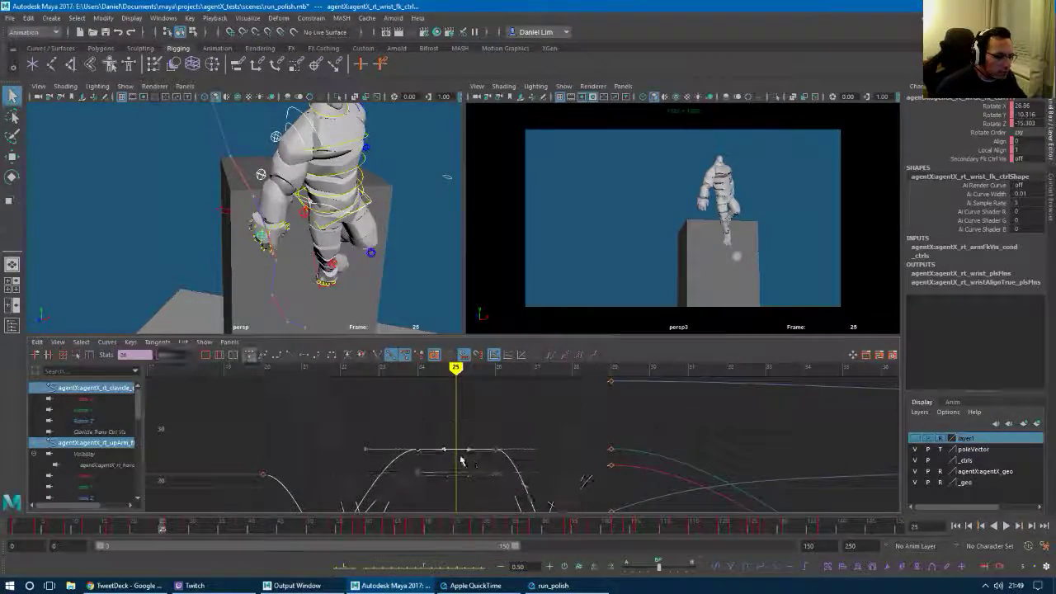
pyautogui.click(456, 450)
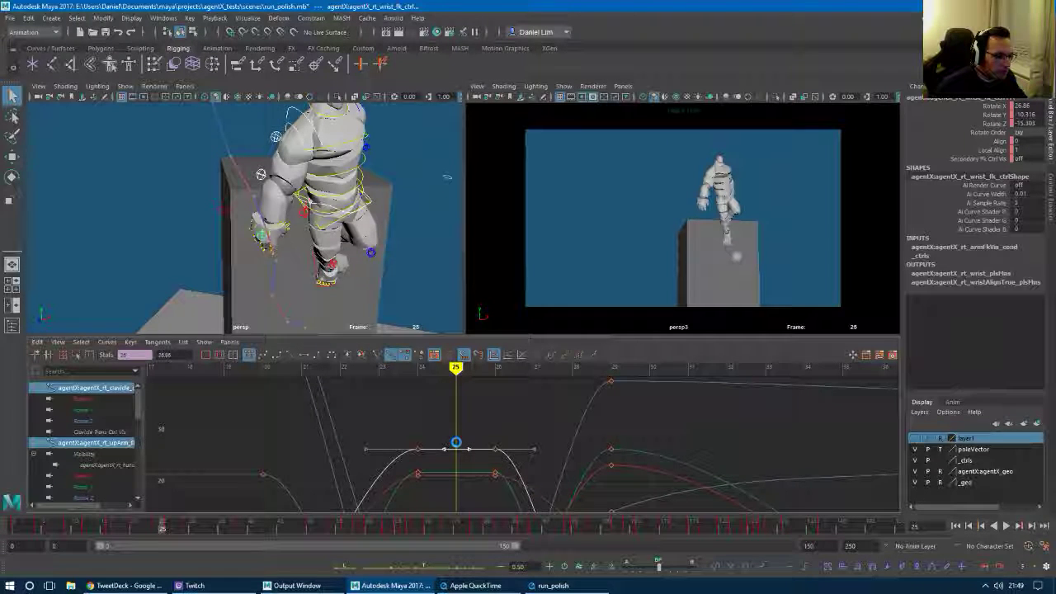
pyautogui.moveTo(455, 446); pyautogui.dragTo(456, 421, button='middle')
# Angle the elbow Rotate Y tangents between frames 24 and 26 into a gentle upward arc.
pyautogui.keyDown('alt'); pyautogui.moveTo(455, 482); pyautogui.dragTo(457, 431, button='middle'); pyautogui.keyUp('alt')
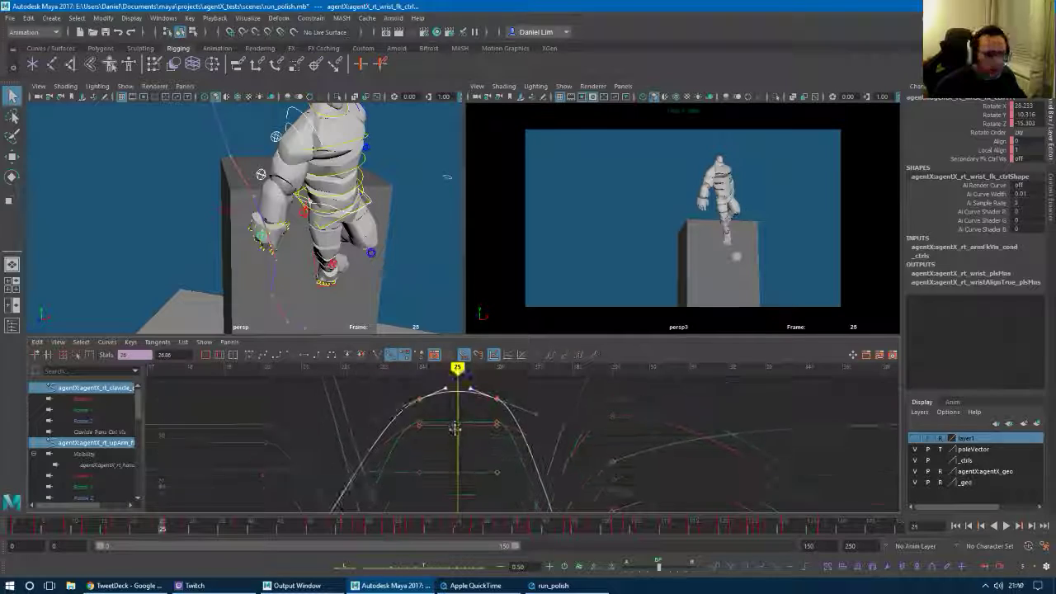
pyautogui.moveTo(412, 415); pyautogui.dragTo(510, 426)
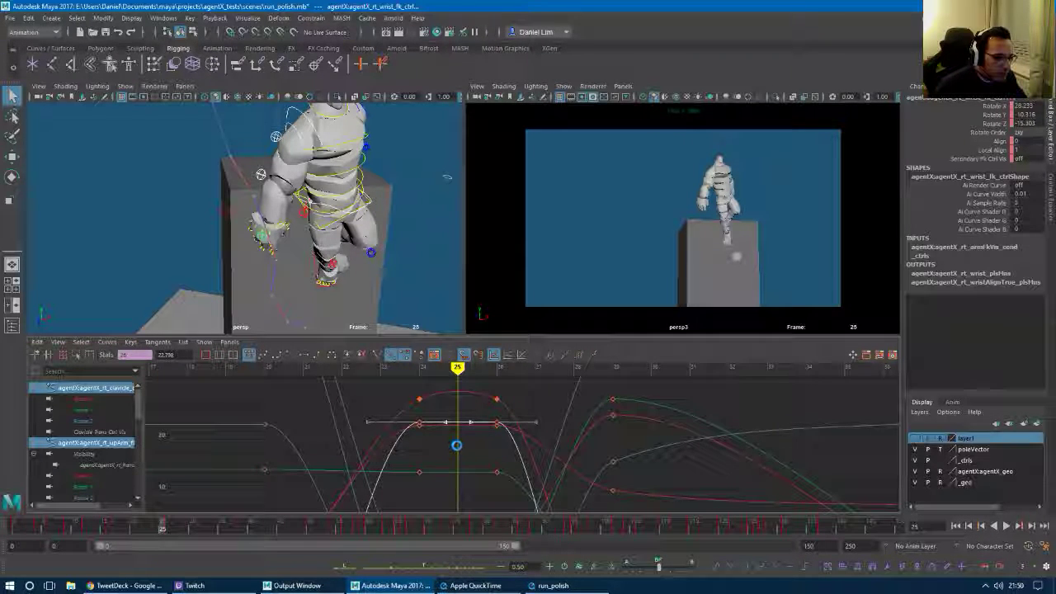
pyautogui.moveTo(457, 446); pyautogui.dragTo(456, 431, button='middle')
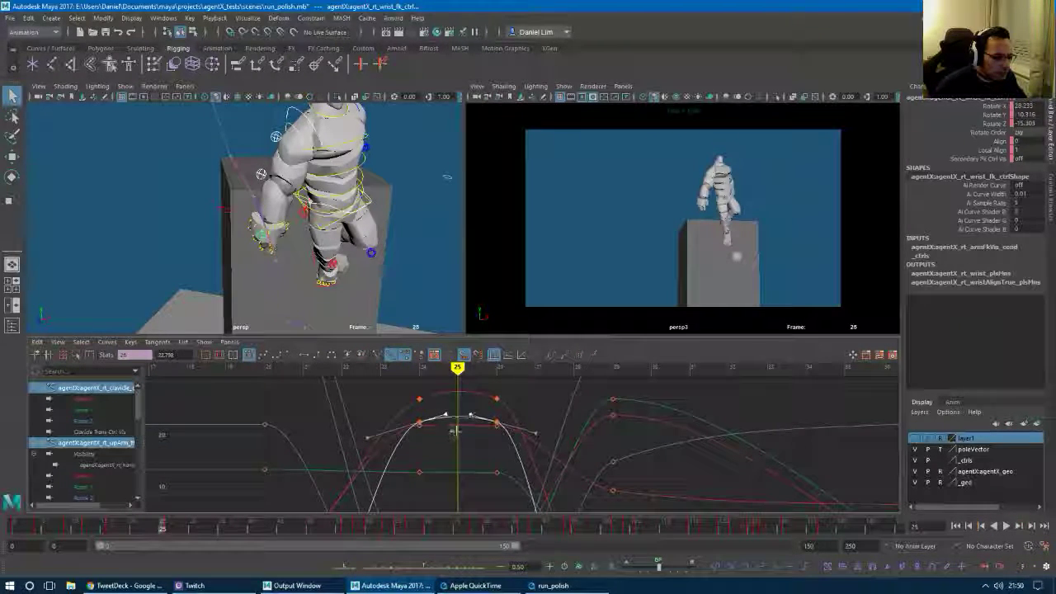
pyautogui.click(446, 438)
# Angle the right clavicle's Rotate X tangents between the frame 24 and 26 keys so the flat hold arcs upward.
pyautogui.click(420, 427)
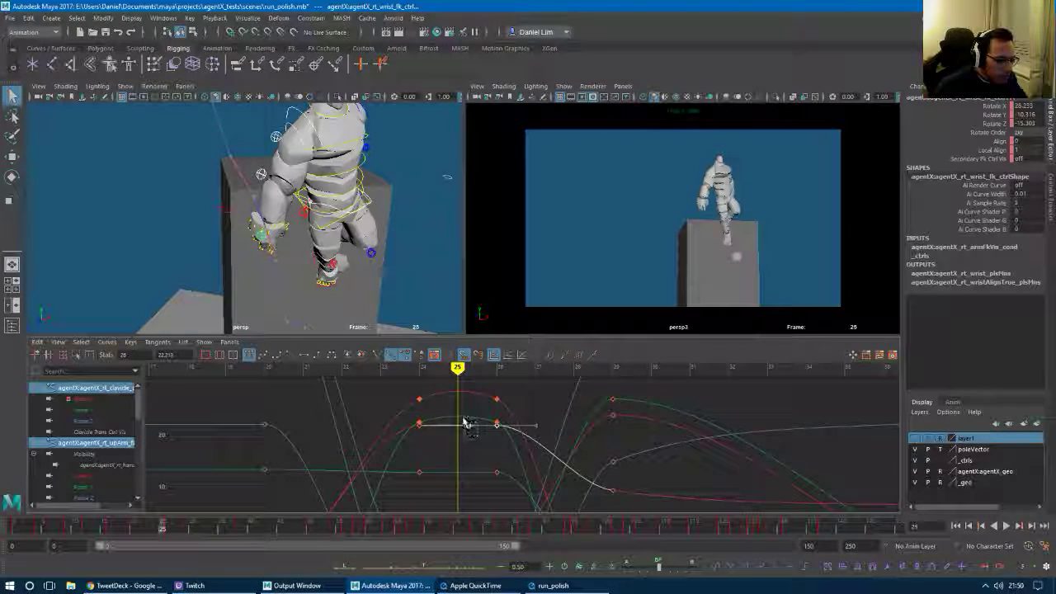
pyautogui.click(419, 426)
pyautogui.click(418, 427)
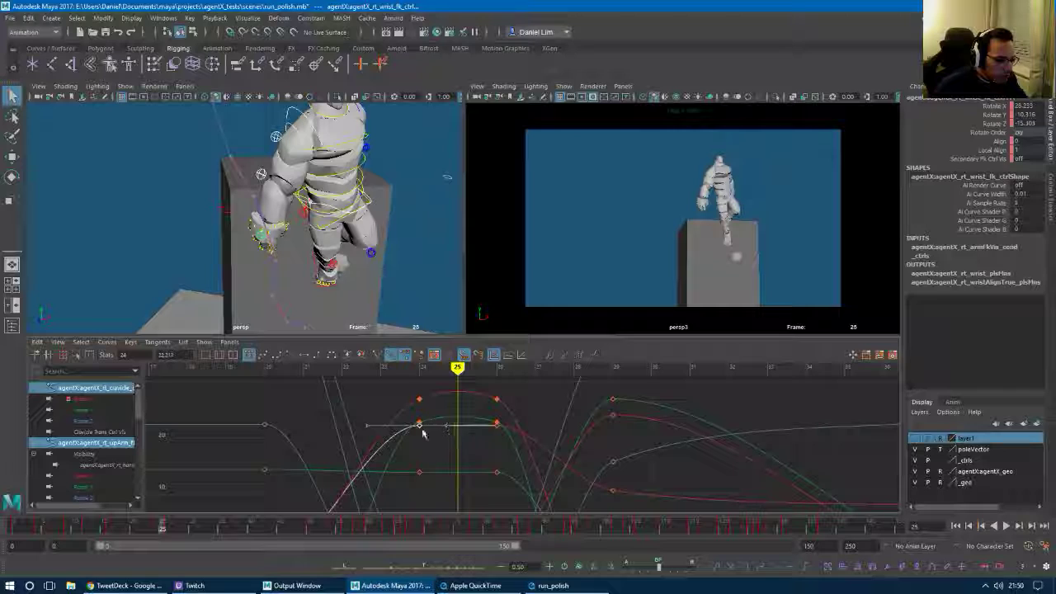
pyautogui.moveTo(404, 414); pyautogui.dragTo(523, 450)
pyautogui.moveTo(440, 423); pyautogui.dragTo(491, 444)
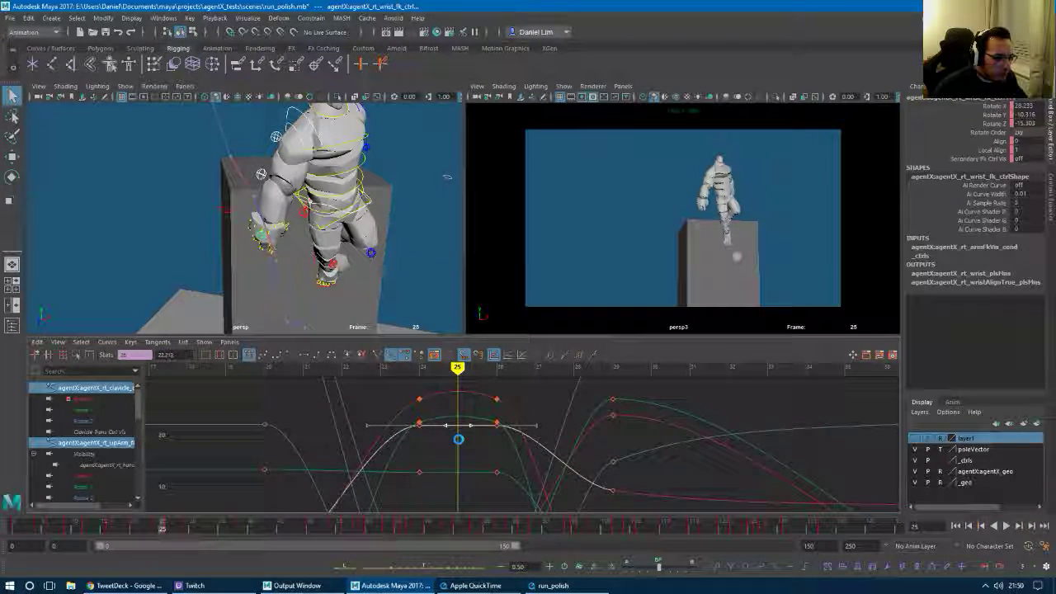
pyautogui.moveTo(458, 437); pyautogui.dragTo(455, 426, button='middle')
# Shape the right clavicle's Rotate Y hold into a gentle descent by slightly raising the frame 24 key and lowering the frame 26 key.
pyautogui.moveTo(451, 476)
pyautogui.keyDown('alt'); pyautogui.mouseDown(button='middle')
pyautogui.moveTo(468, 390)
pyautogui.moveTo(461, 402)
pyautogui.mouseUp(button='middle'); pyautogui.keyUp('alt')
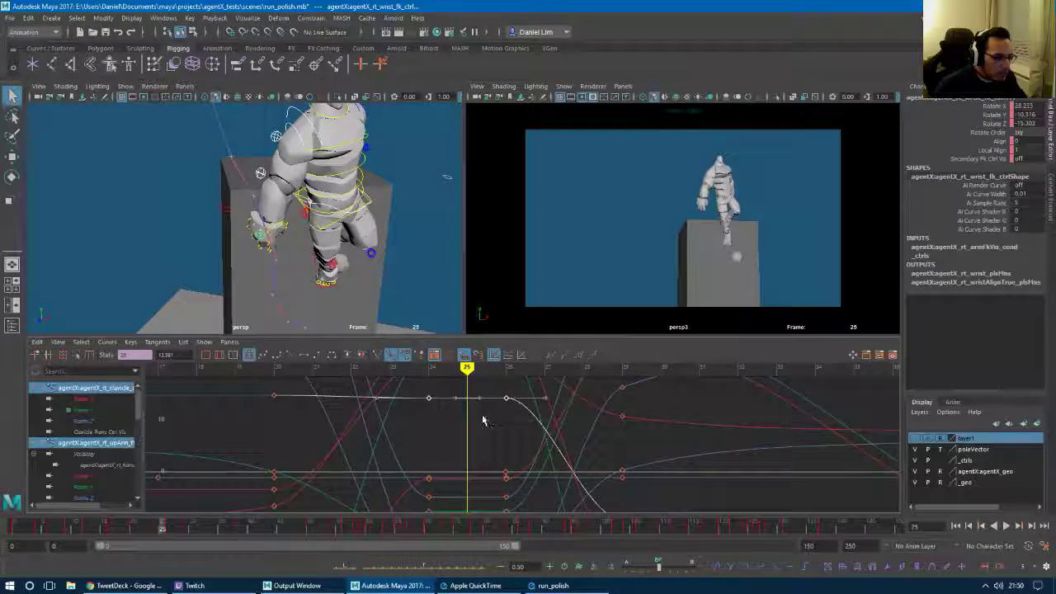
pyautogui.keyDown('alt'); pyautogui.moveTo(364, 400); pyautogui.dragTo(509, 441, button='right'); pyautogui.keyUp('alt')
pyautogui.keyDown('alt'); pyautogui.moveTo(562, 394); pyautogui.dragTo(545, 434, button='middle'); pyautogui.keyUp('alt')
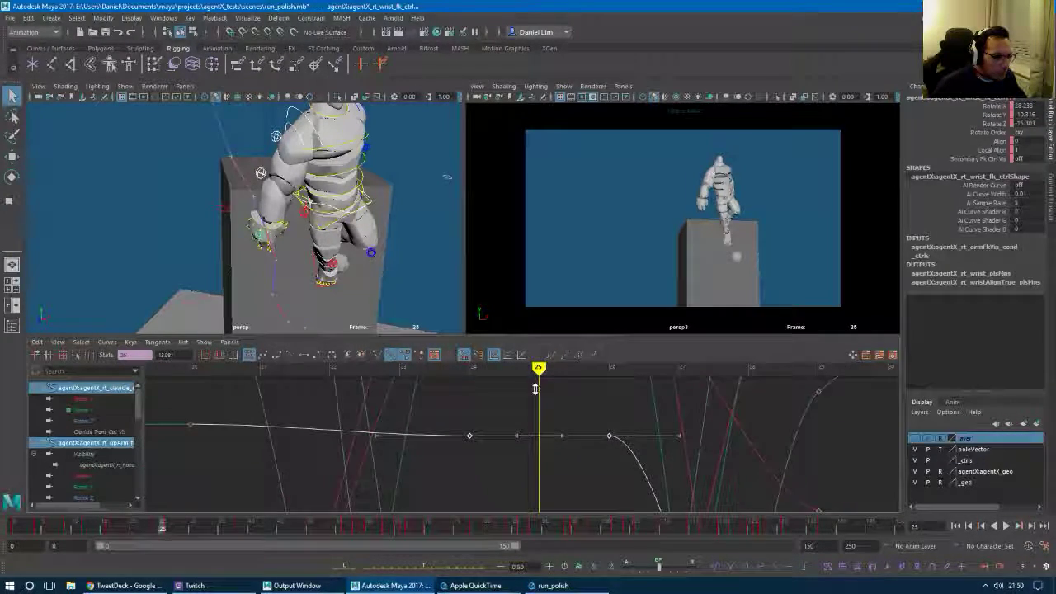
pyautogui.click(469, 434)
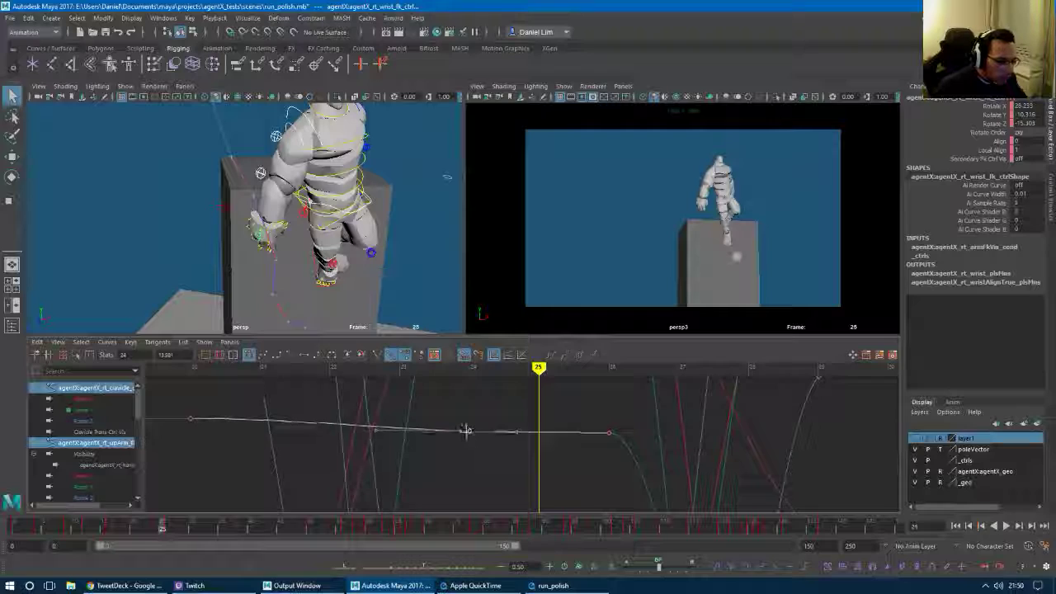
pyautogui.moveTo(466, 431); pyautogui.dragTo(466, 429, button='middle')
pyautogui.click(609, 433)
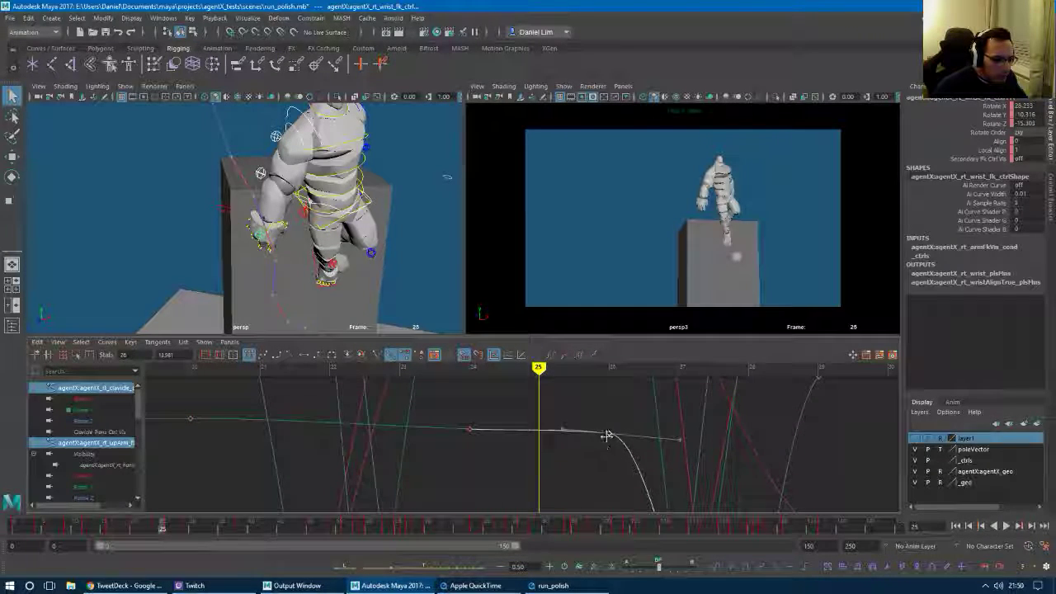
pyautogui.moveTo(609, 434); pyautogui.dragTo(608, 446, button='middle')
pyautogui.click(470, 430)
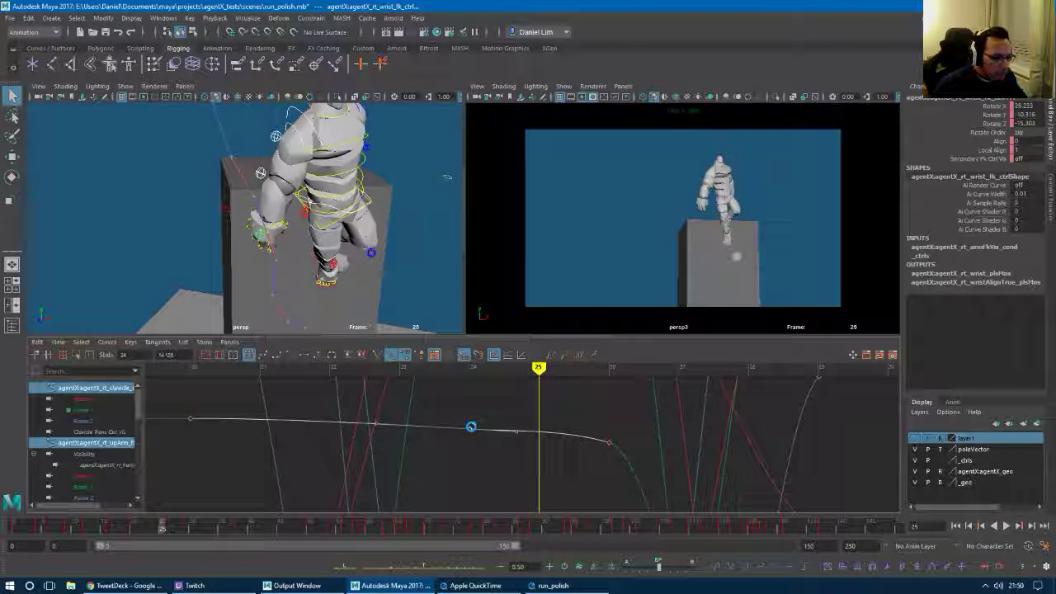
pyautogui.moveTo(470, 430); pyautogui.dragTo(382, 425, button='middle')
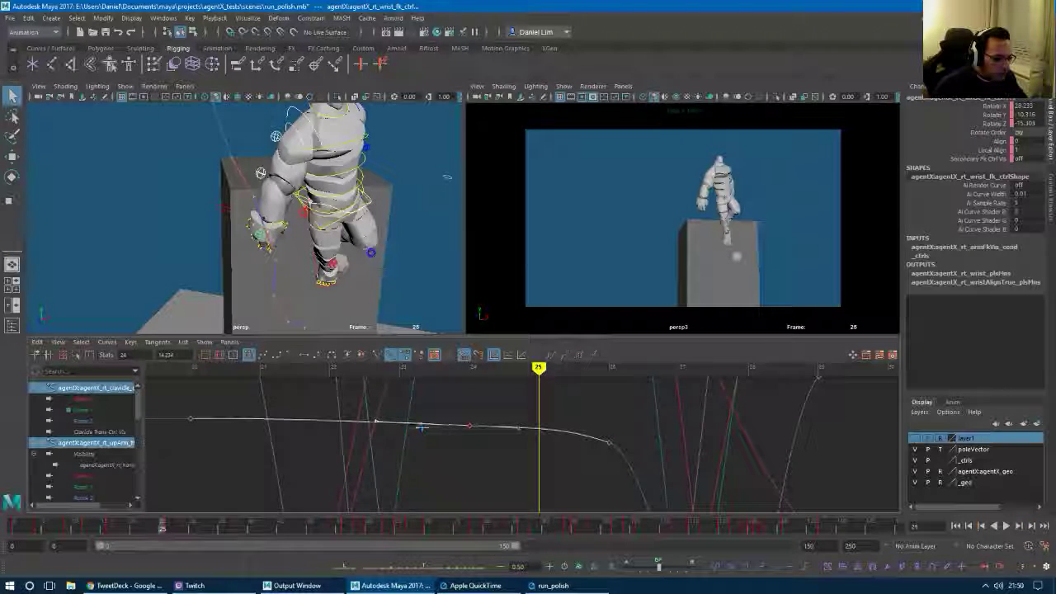
# Slope the keys at frames 24 and 26 on the nearly flat right arm curve so it eases downward through the hold.
pyautogui.moveTo(414, 429); pyautogui.dragTo(408, 424, button='middle')
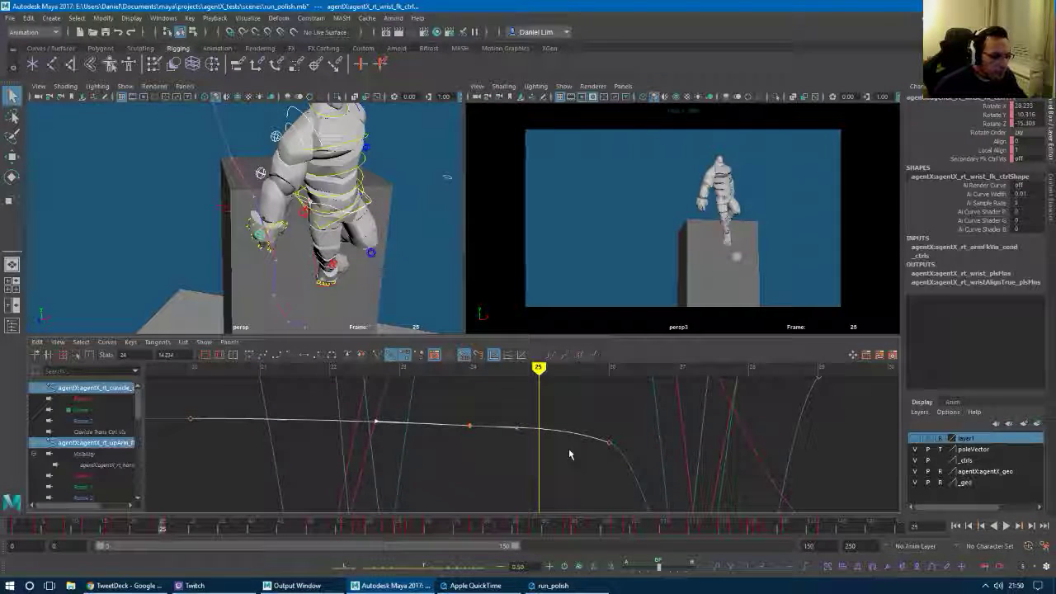
pyautogui.moveTo(593, 430); pyautogui.dragTo(623, 460)
pyautogui.click(610, 443)
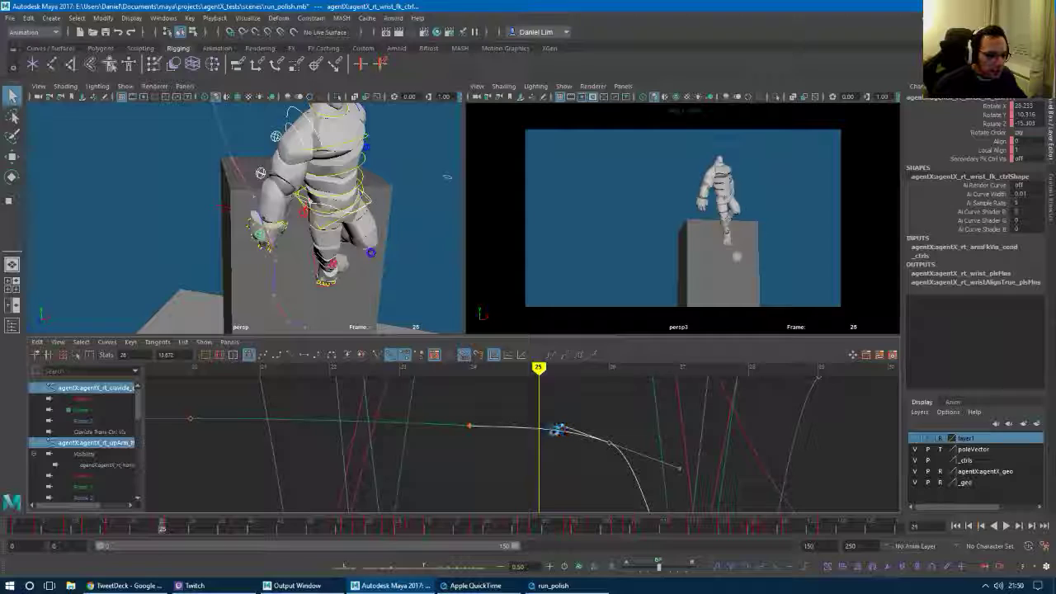
pyautogui.click(560, 429)
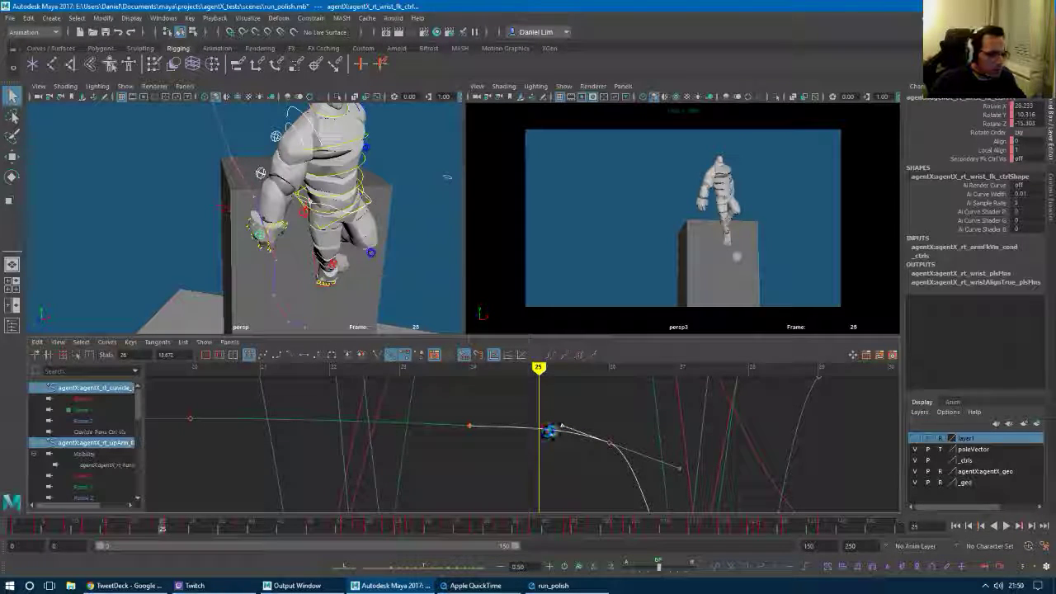
pyautogui.keyDown('alt'); pyautogui.moveTo(559, 434); pyautogui.dragTo(507, 457, button='right'); pyautogui.keyUp('alt')
pyautogui.keyDown('alt'); pyautogui.moveTo(528, 451); pyautogui.dragTo(520, 438, button='middle'); pyautogui.keyUp('alt')
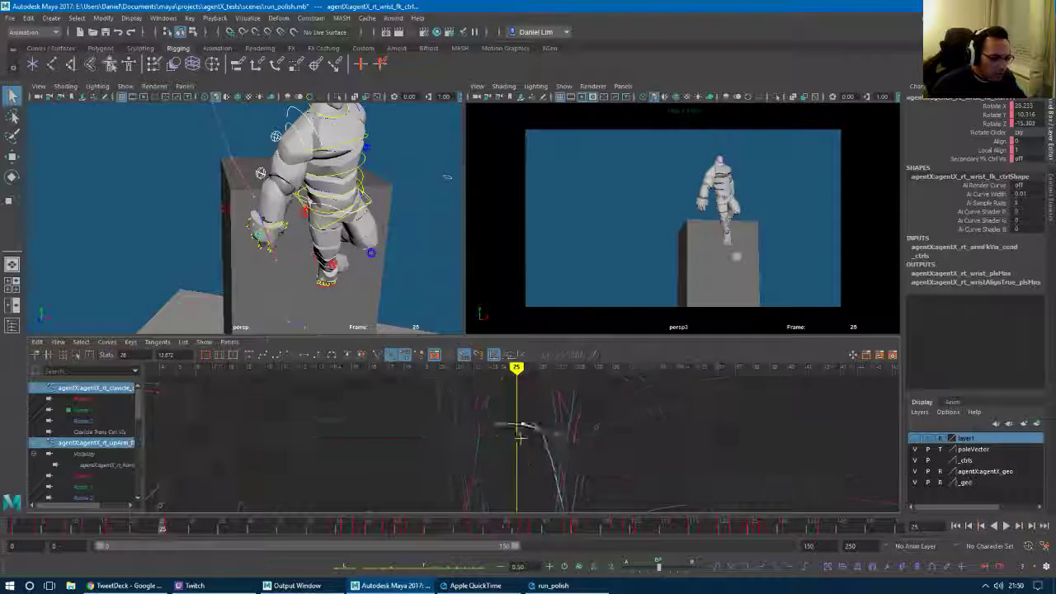
pyautogui.scroll(5, 520, 438)
# Bend the flat tangents of the paired frame 24 and 26 keys on the right arm curves into rounded arcs.
pyautogui.moveTo(460, 417); pyautogui.dragTo(546, 443)
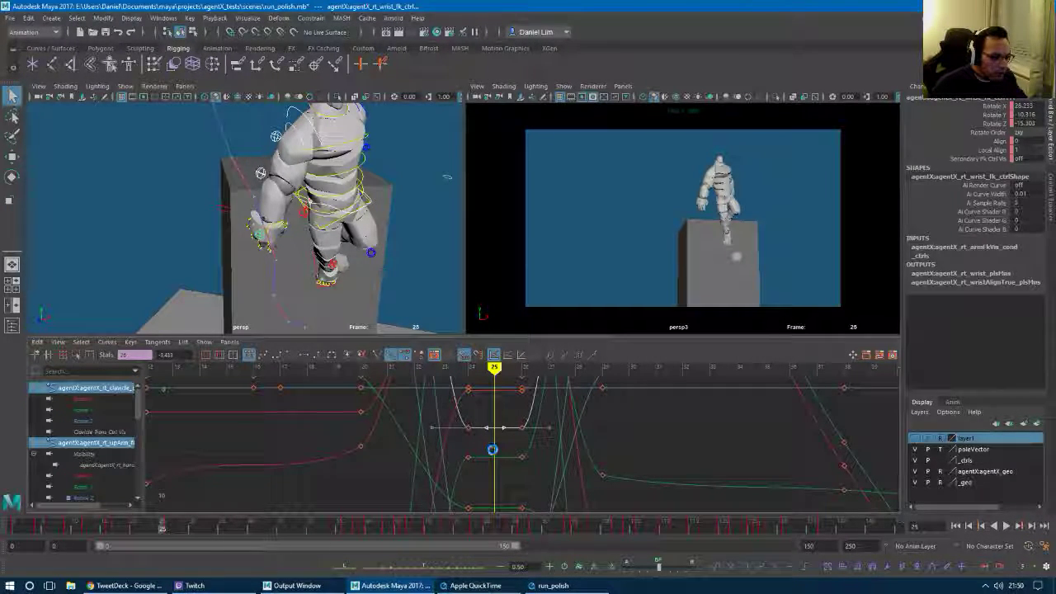
pyautogui.moveTo(493, 449)
pyautogui.mouseDown(button='middle')
pyautogui.moveTo(493, 460)
pyautogui.moveTo(492, 401)
pyautogui.mouseUp(button='middle')
pyautogui.keyDown('alt'); pyautogui.moveTo(476, 490); pyautogui.dragTo(473, 427, button='middle'); pyautogui.keyUp('alt')
pyautogui.moveTo(451, 410); pyautogui.dragTo(505, 487)
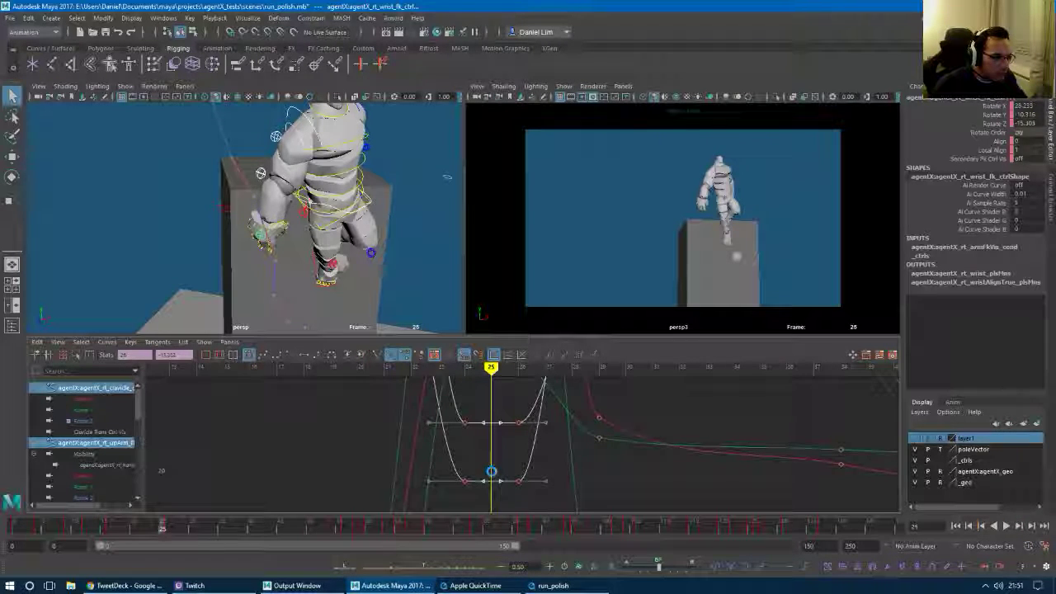
pyautogui.moveTo(491, 469); pyautogui.dragTo(490, 479, button='middle')
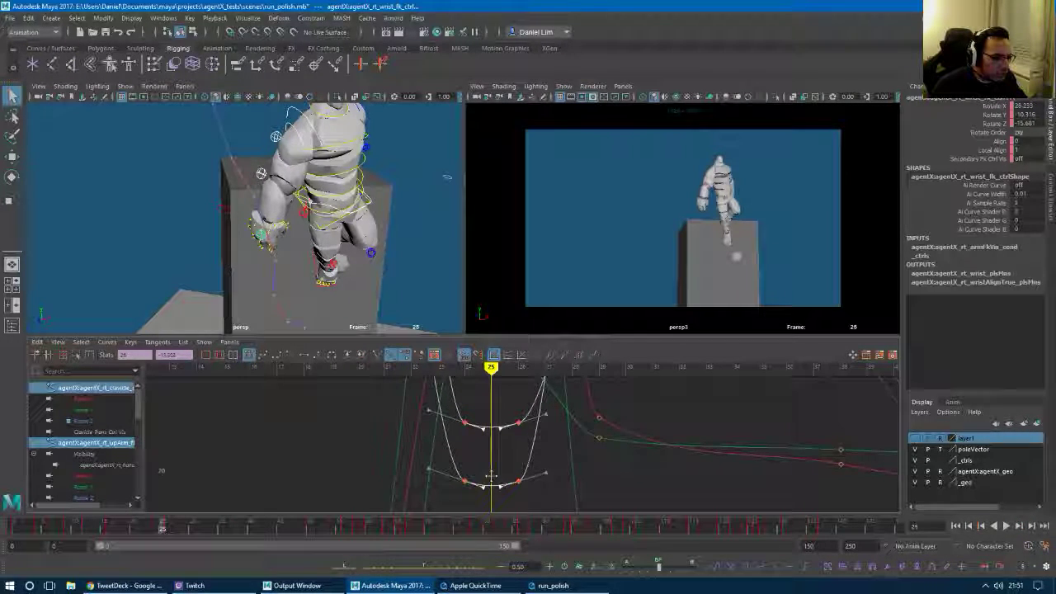
# Offset the frame 24 and 26 keys slightly on the flat right wrist and upper arm Rotate Y curves to give each hold a gentle slope.
pyautogui.keyDown('alt'); pyautogui.moveTo(500, 380); pyautogui.dragTo(509, 473, button='middle'); pyautogui.keyUp('alt')
pyautogui.click(470, 470)
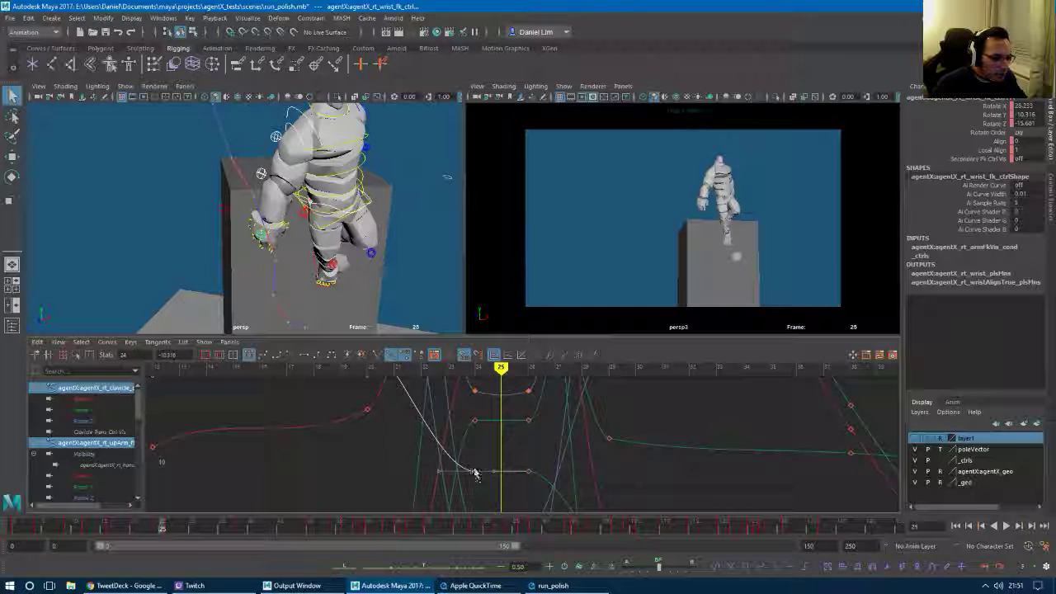
pyautogui.click(528, 473)
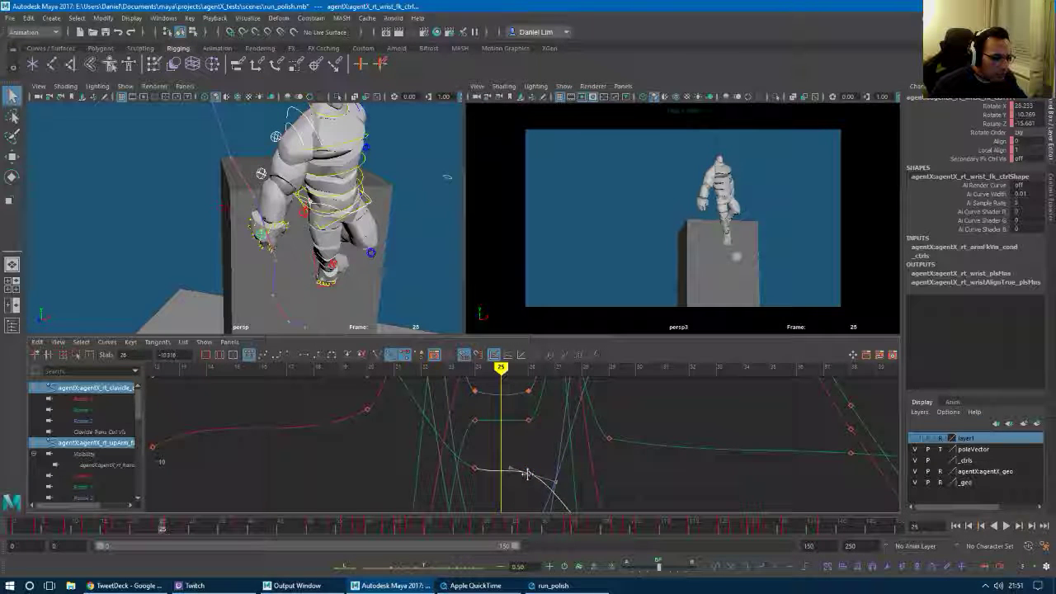
pyautogui.click(475, 422)
pyautogui.moveTo(478, 426); pyautogui.dragTo(478, 431, button='middle')
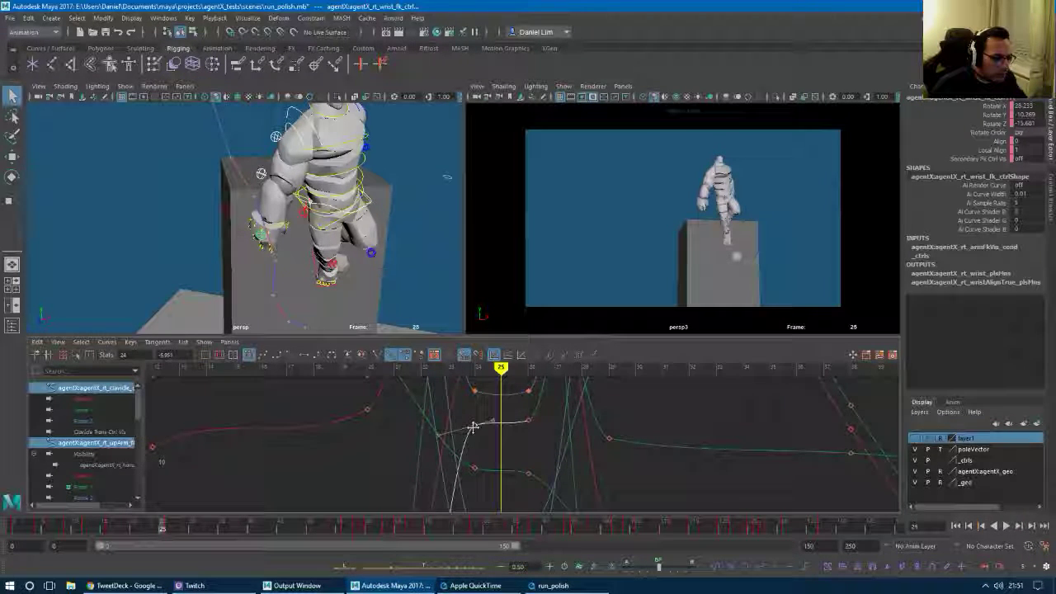
pyautogui.click(529, 421)
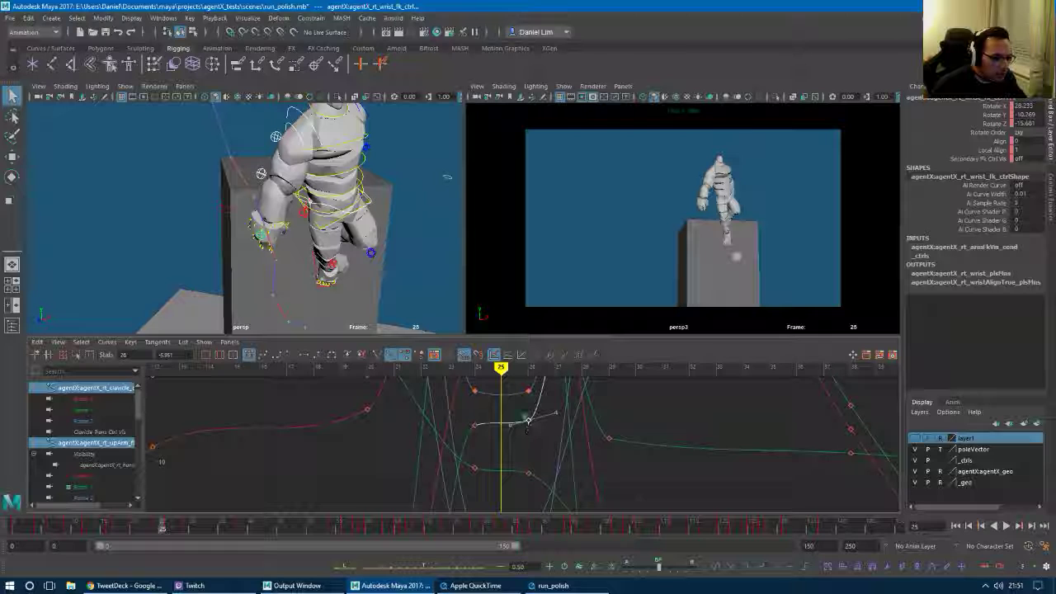
pyautogui.moveTo(529, 420); pyautogui.dragTo(499, 512, button='middle')
# Offset the frame 24 and 26 keys on the right upper arm's Rotate X curve so its flat hold drifts gently.
pyautogui.click(476, 455)
pyautogui.click(475, 455)
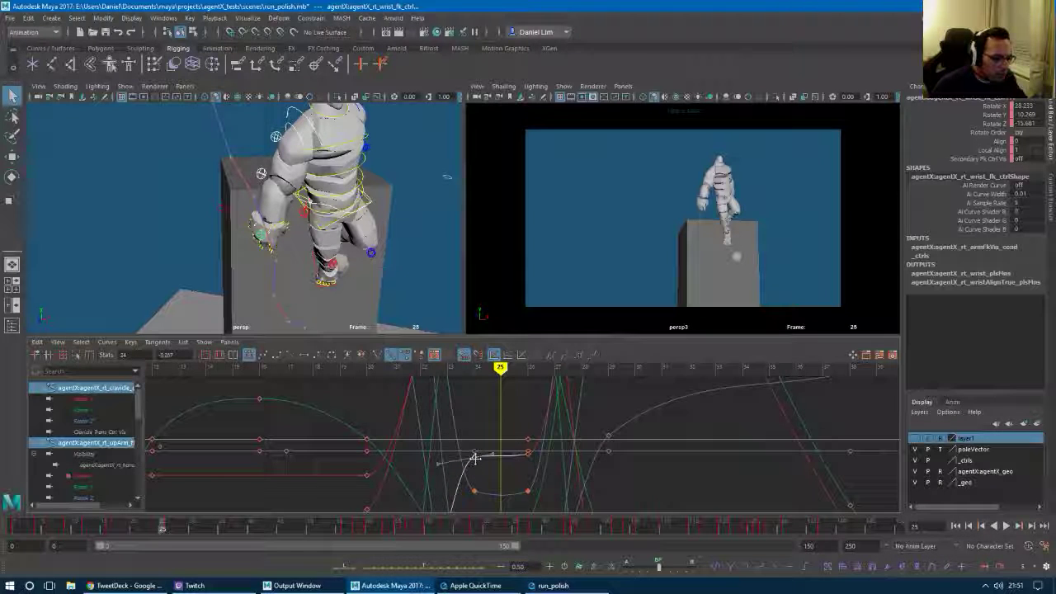
pyautogui.keyDown('alt'); pyautogui.moveTo(513, 475); pyautogui.dragTo(529, 467, button='right'); pyautogui.keyUp('alt')
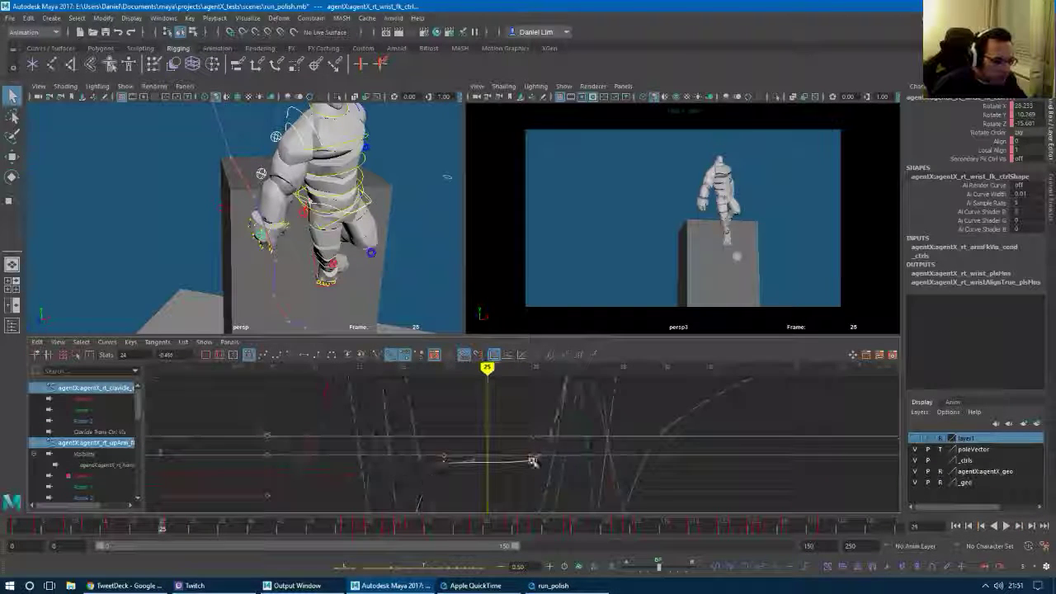
pyautogui.click(530, 458)
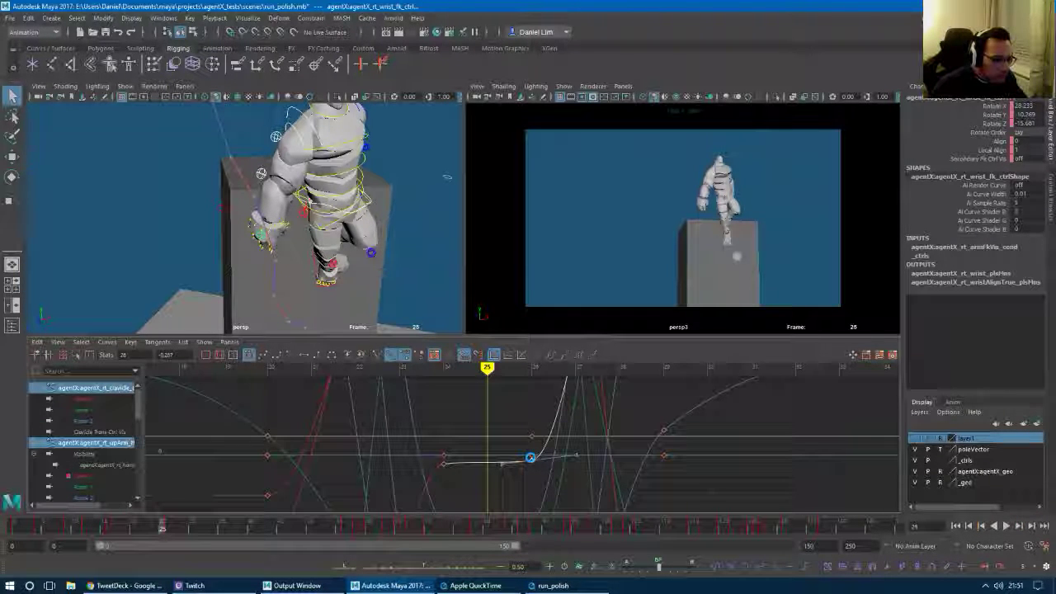
pyautogui.moveTo(531, 457); pyautogui.dragTo(502, 513, button='middle')
pyautogui.keyDown('alt'); pyautogui.moveTo(510, 443); pyautogui.dragTo(481, 417, button='right'); pyautogui.keyUp('alt')
pyautogui.keyDown('alt'); pyautogui.moveTo(481, 418); pyautogui.dragTo(493, 470, button='middle'); pyautogui.keyUp('alt')
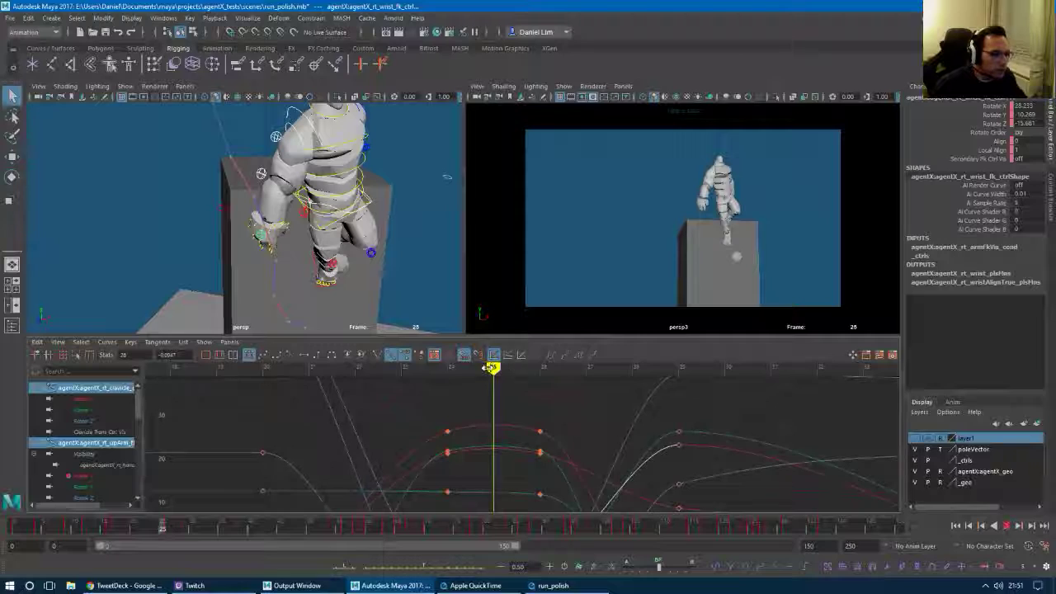
# Play back and scrub the run and jump to review the arm motion, ending on frame 25.
pyautogui.moveTo(492, 368)
pyautogui.mouseDown()
pyautogui.moveTo(264, 366)
pyautogui.moveTo(672, 384)
pyautogui.moveTo(177, 380)
pyautogui.moveTo(569, 399)
pyautogui.moveTo(731, 387)
pyautogui.moveTo(81, 396)
pyautogui.mouseUp()
pyautogui.hotkey('ctrl', 'space')
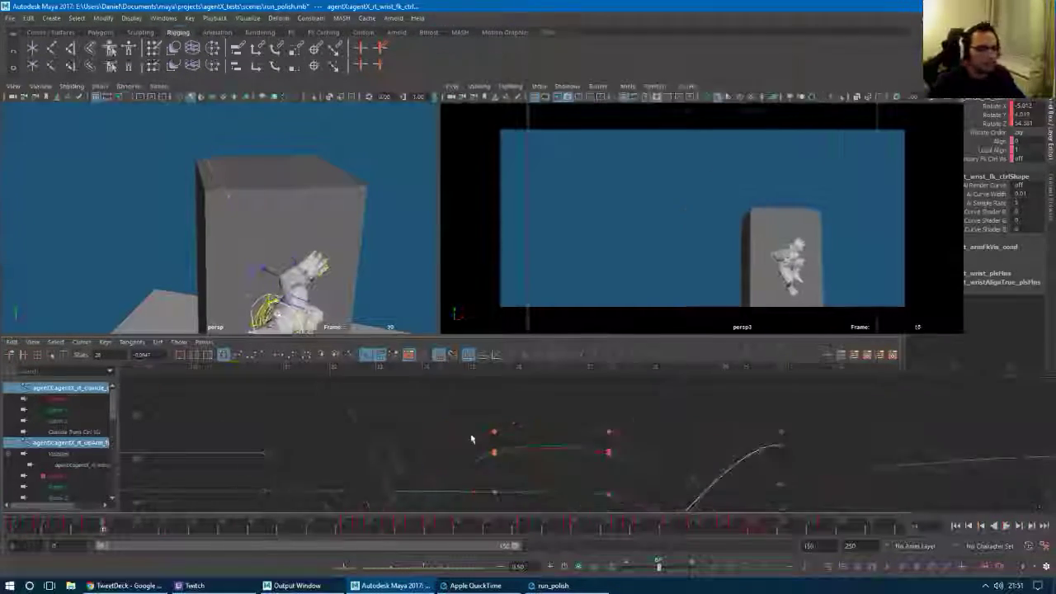
pyautogui.hotkey('ctrl', 'space')
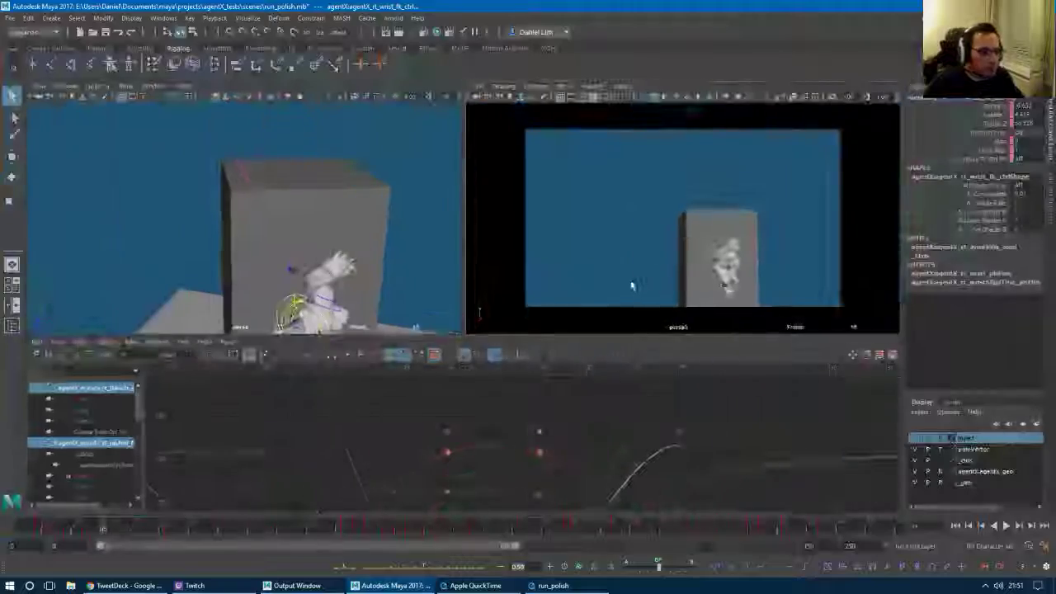
pyautogui.hotkey('alt', 'v')
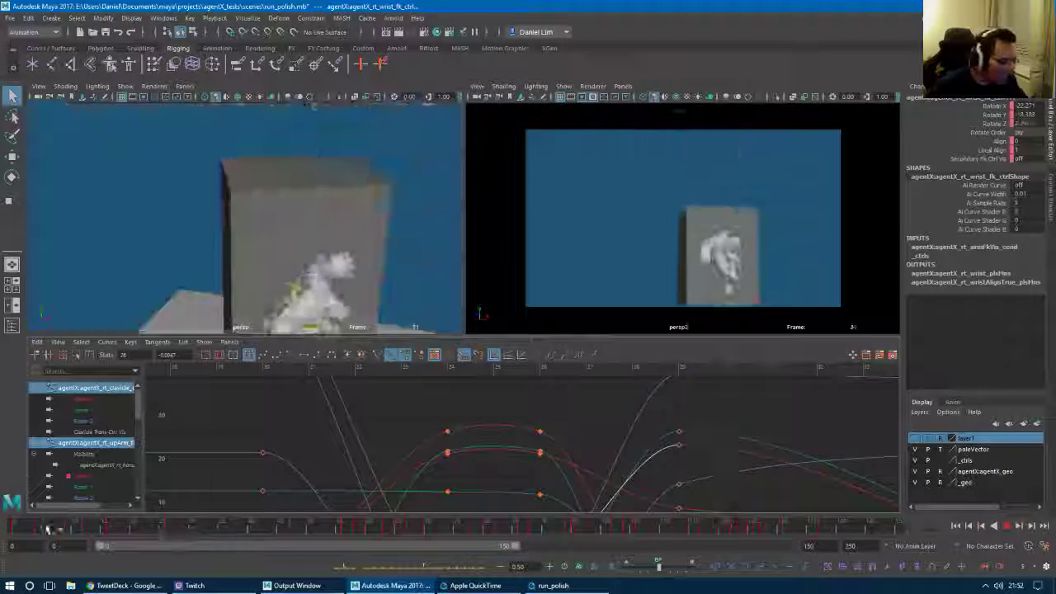
pyautogui.moveTo(47, 526)
pyautogui.mouseDown()
pyautogui.moveTo(176, 523)
pyautogui.moveTo(140, 529)
pyautogui.moveTo(162, 528)
pyautogui.mouseUp()
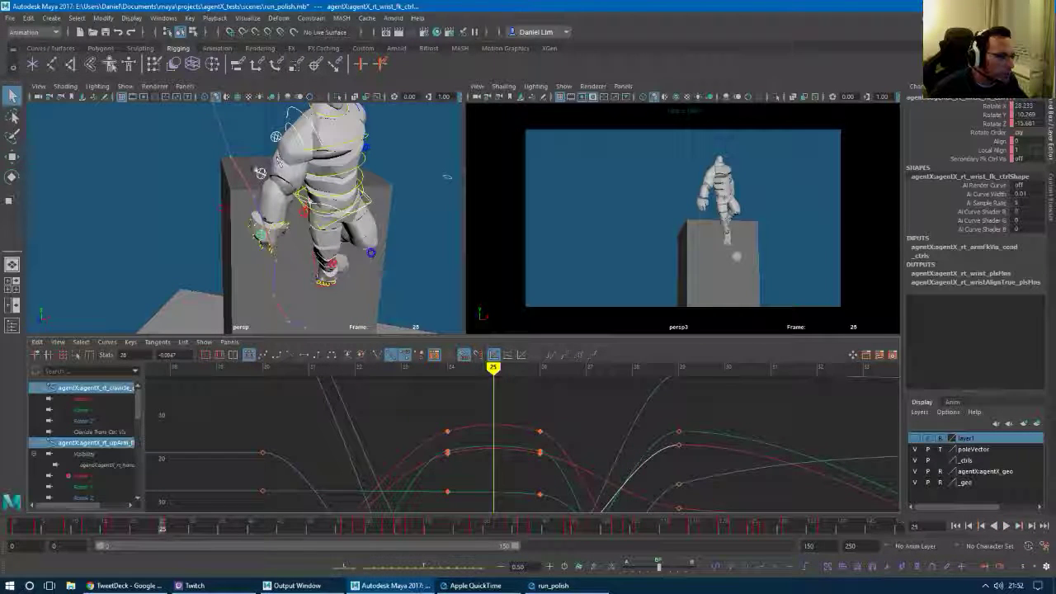
# Select the right elbow FK control for rotation and fit its full animation curves in the Graph Editor.
pyautogui.click(260, 172)
pyautogui.press('e')
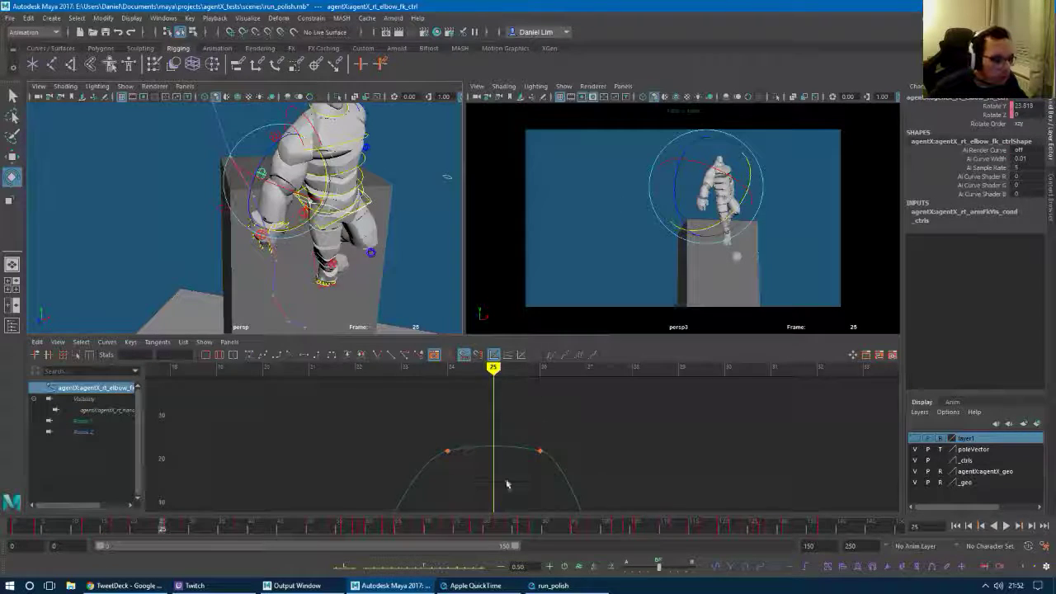
pyautogui.press('a')
pyautogui.keyDown('alt'); pyautogui.moveTo(336, 438); pyautogui.dragTo(350, 440, button='right'); pyautogui.keyUp('alt')
pyautogui.keyDown('alt'); pyautogui.moveTo(348, 440); pyautogui.dragTo(441, 440, button='middle'); pyautogui.keyUp('alt')
# Step through frames 26 to 29 to examine the right elbow's swing during the takeoff.
pyautogui.press('.')
pyautogui.press('.')
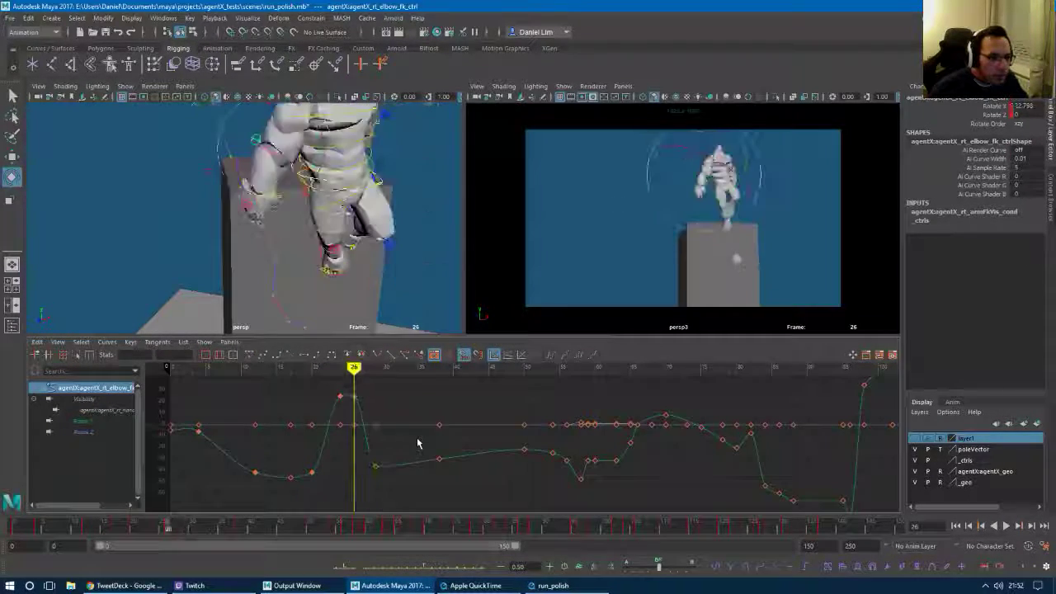
pyautogui.press('.')
pyautogui.press('.')
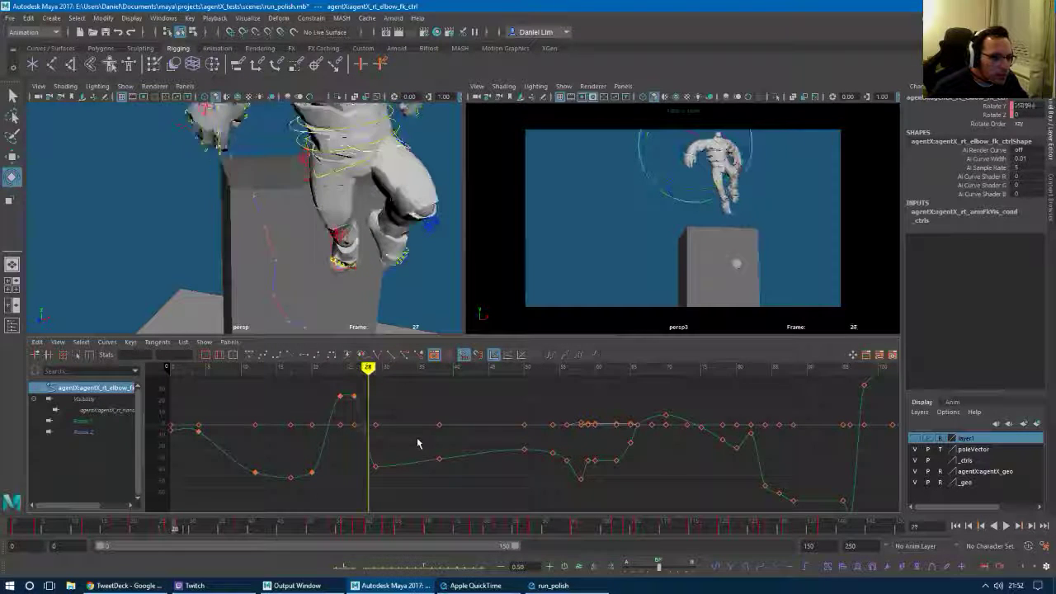
pyautogui.press(',')
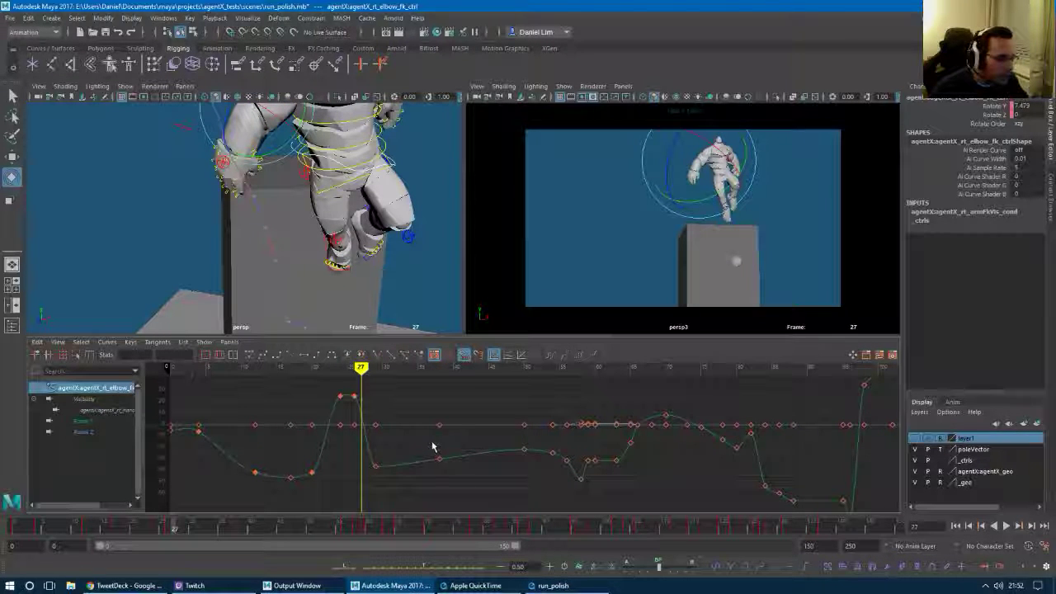
pyautogui.press('.')
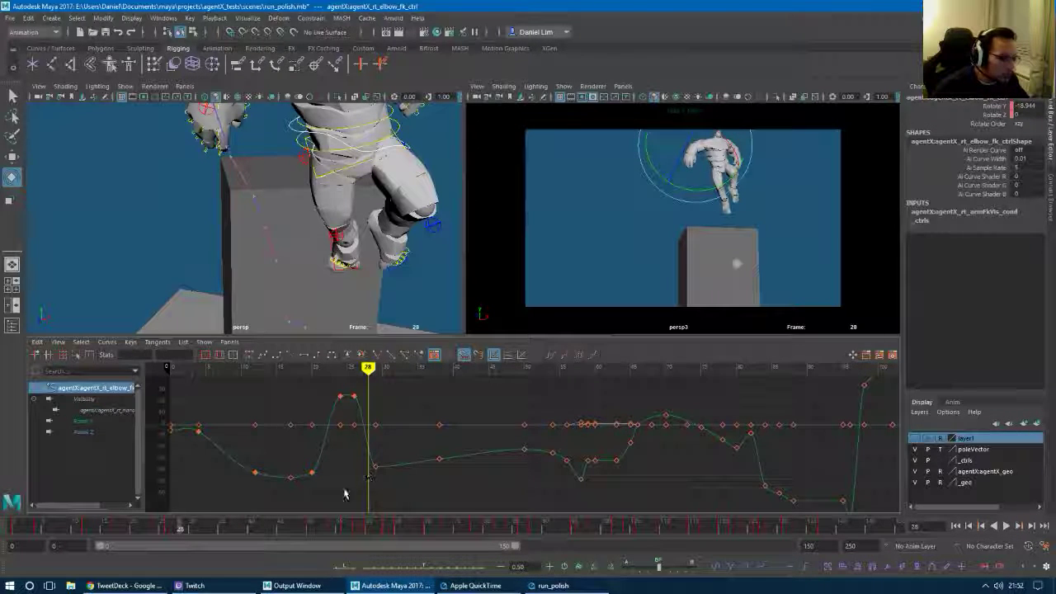
pyautogui.press('.')
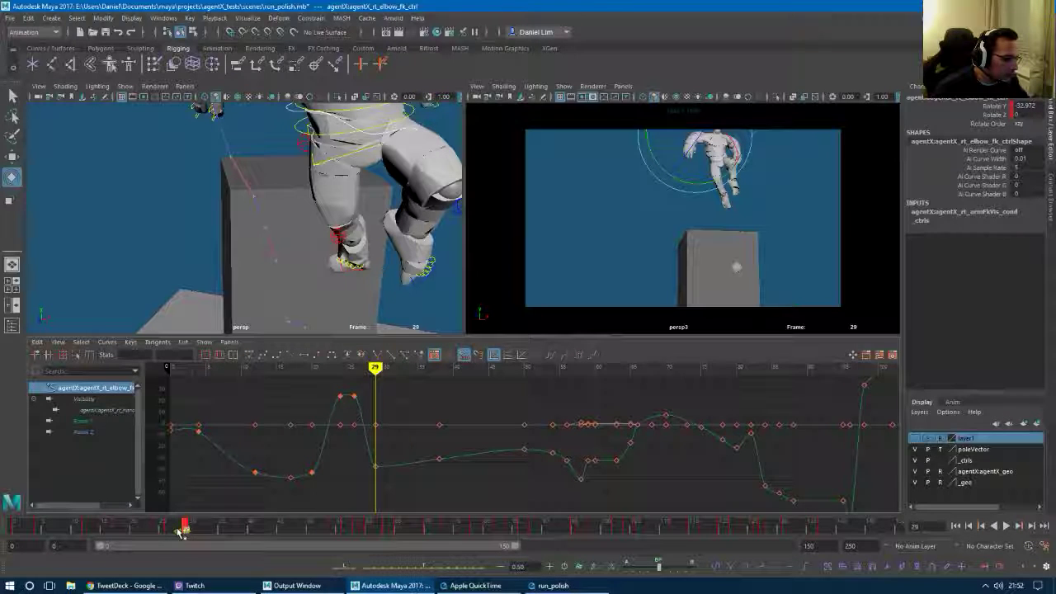
# Try to retime the right elbow's frame 29 key to frames 28 and 27, and undo the shift.
pyautogui.click(178, 529)
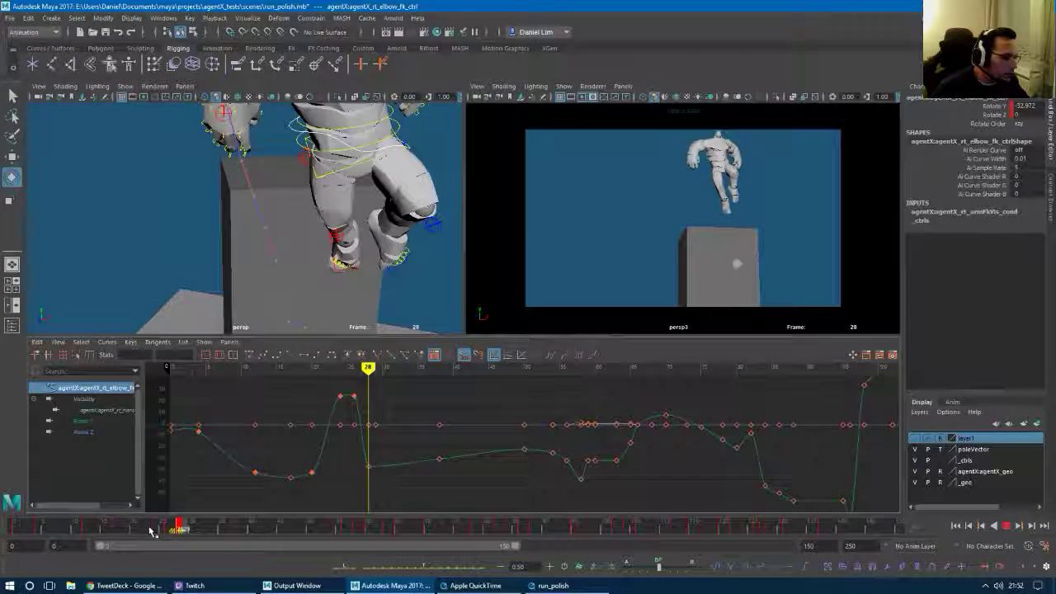
pyautogui.doubleClick(151, 529)
pyautogui.click(173, 530)
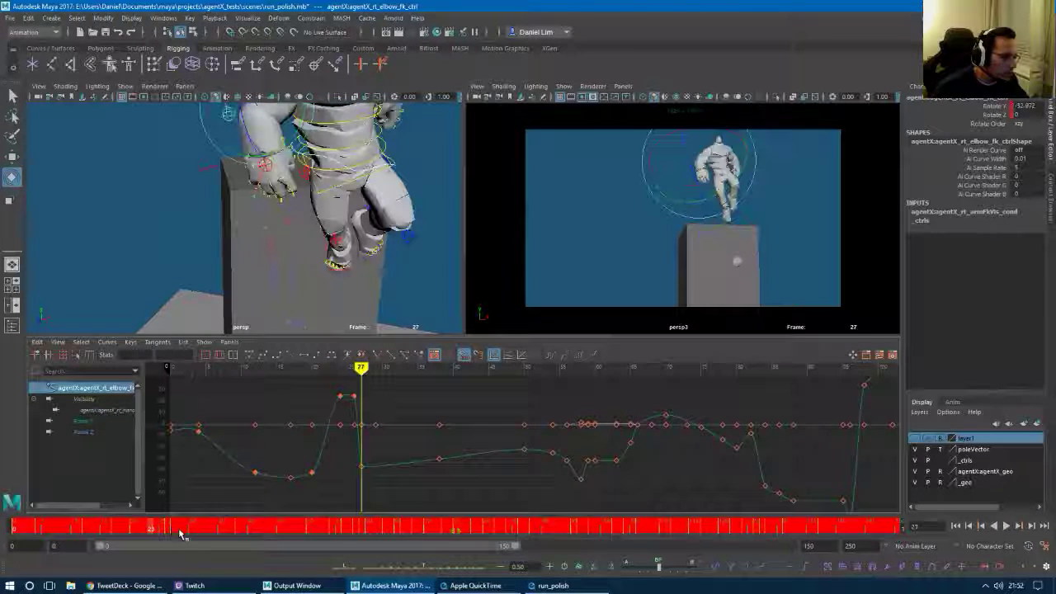
pyautogui.hotkey('ctrl', 'z')
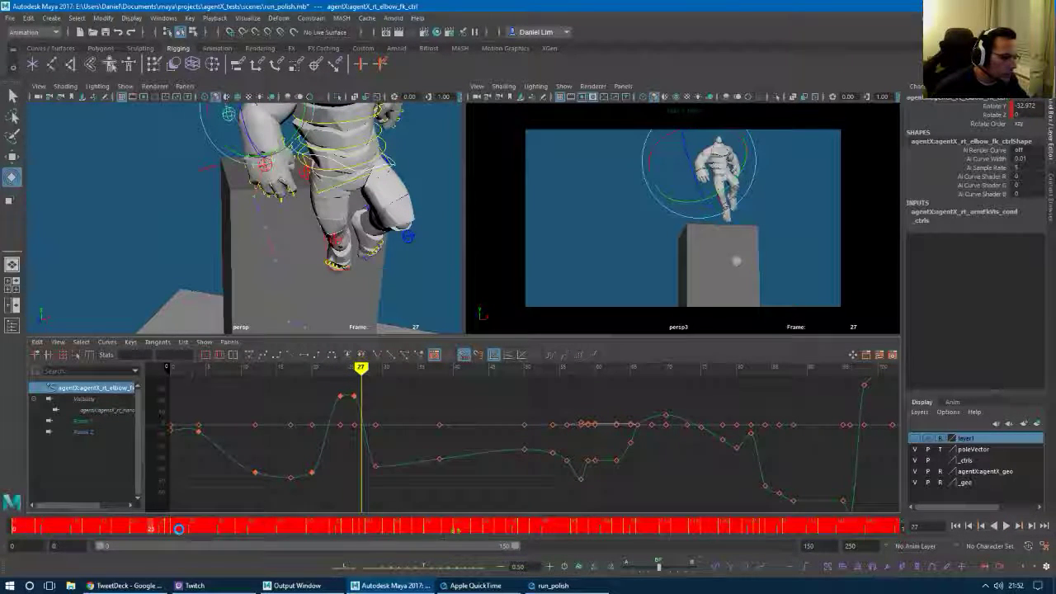
# Try the right elbow's frame 29 key one frame earlier, at frame 28, and scrub the arm swing around it.
pyautogui.click(182, 529)
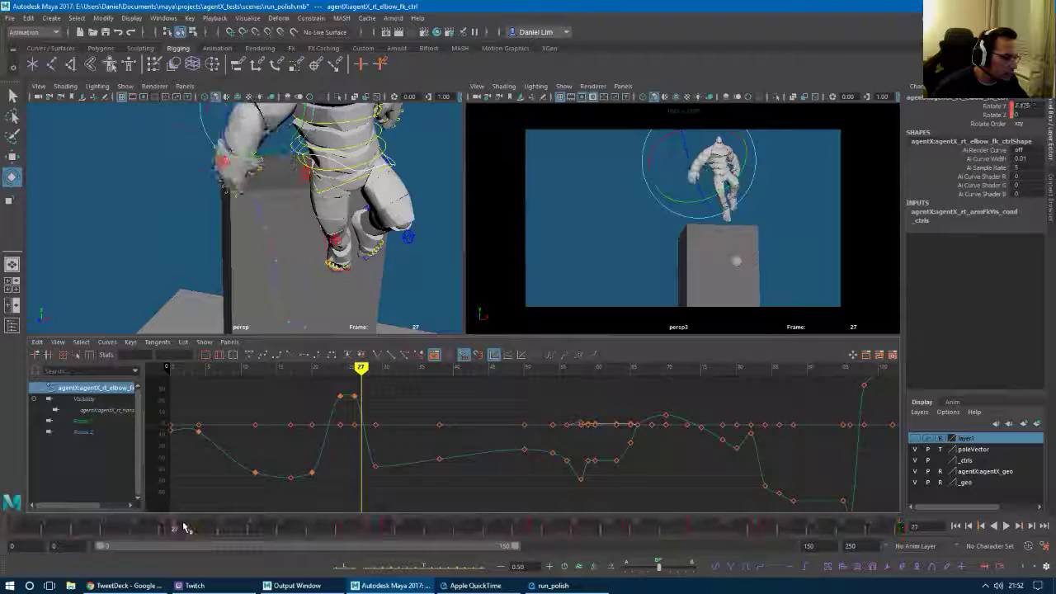
pyautogui.keyDown('shift'); pyautogui.click(182, 530); pyautogui.keyUp('shift')
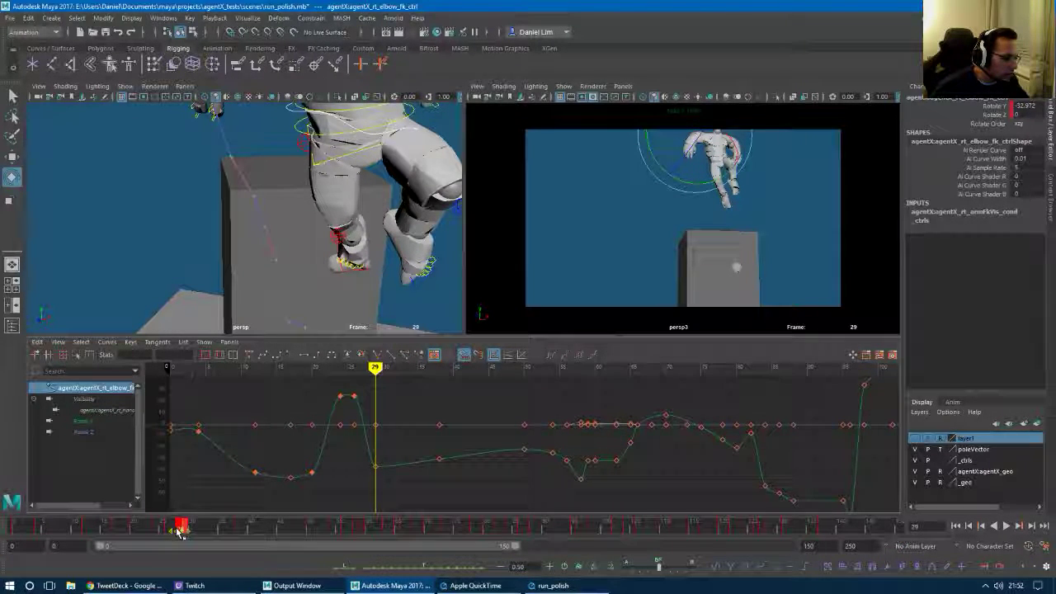
pyautogui.doubleClick(253, 528)
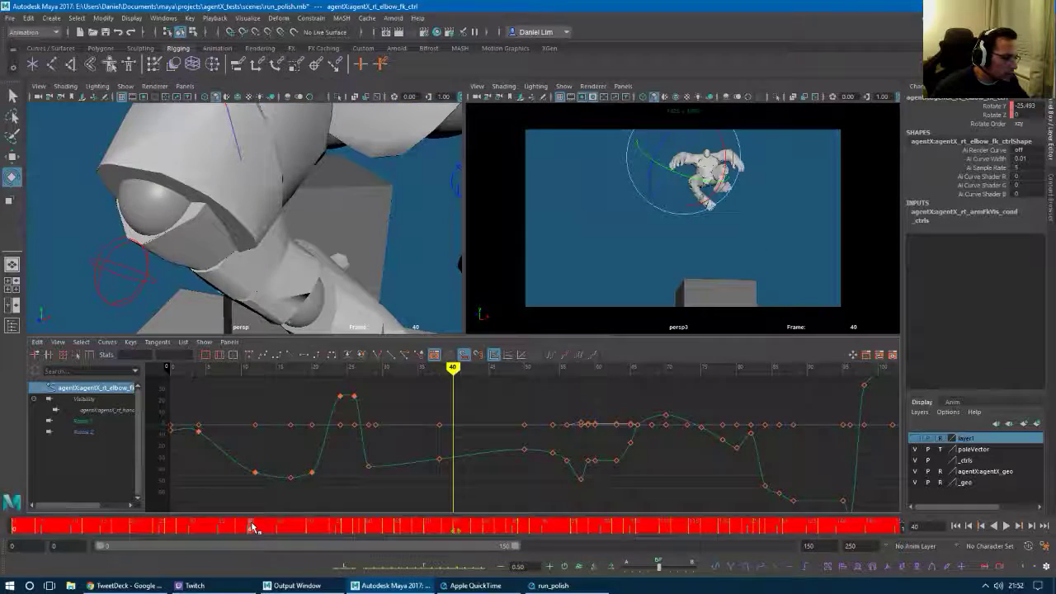
pyautogui.click(252, 529)
pyautogui.moveTo(165, 531); pyautogui.dragTo(157, 531)
pyautogui.moveTo(113, 528); pyautogui.dragTo(171, 527)
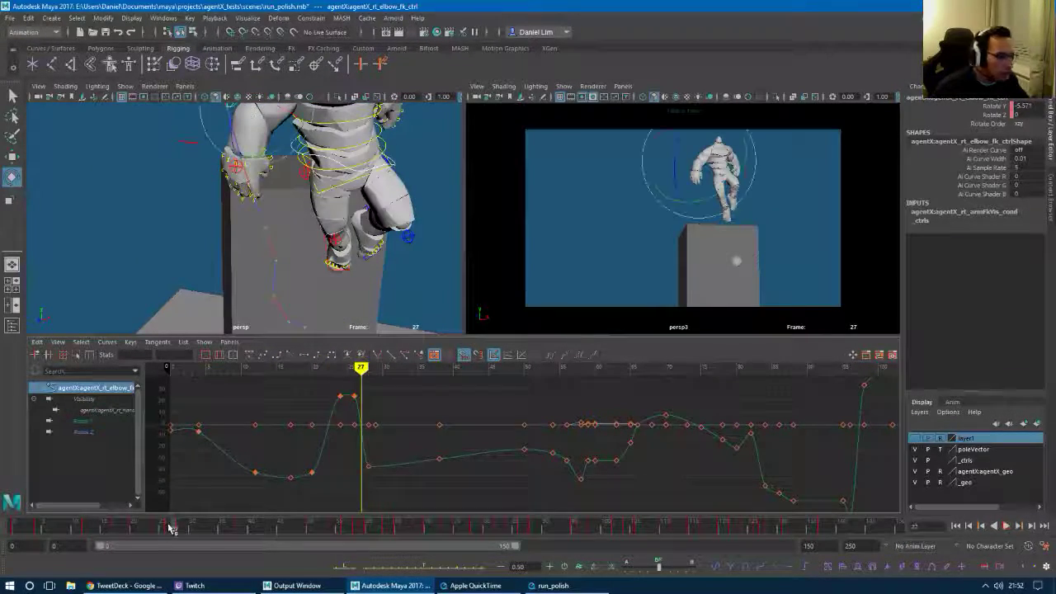
# Scrub from frame 28 back to frame 26 to check the arm pose, and make the persp3 camera view active.
pyautogui.press('.')
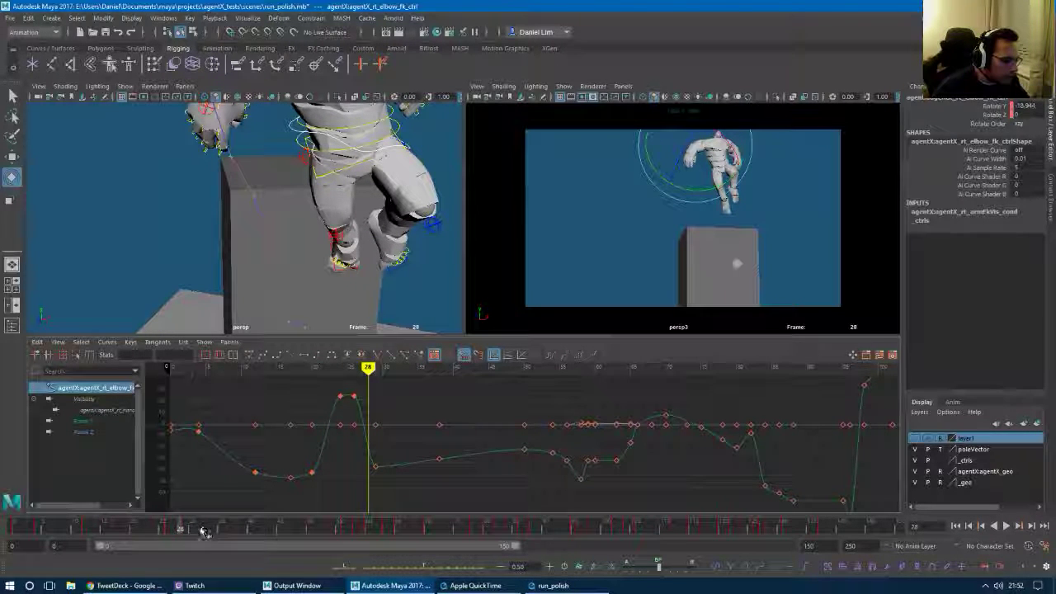
pyautogui.moveTo(185, 531)
pyautogui.mouseDown()
pyautogui.moveTo(124, 531)
pyautogui.moveTo(171, 533)
pyautogui.mouseUp()
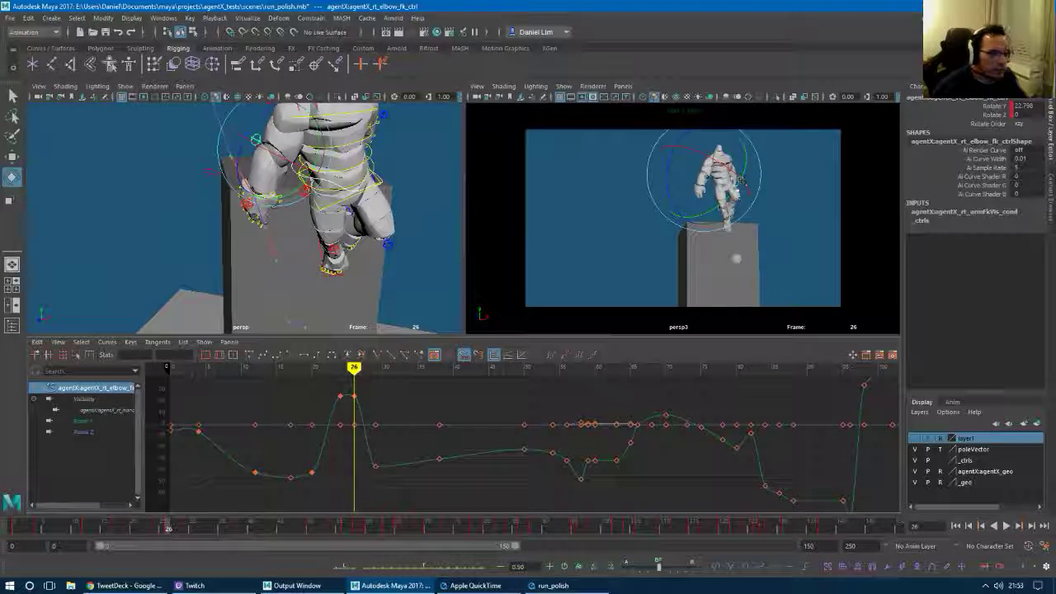
pyautogui.click(727, 202)
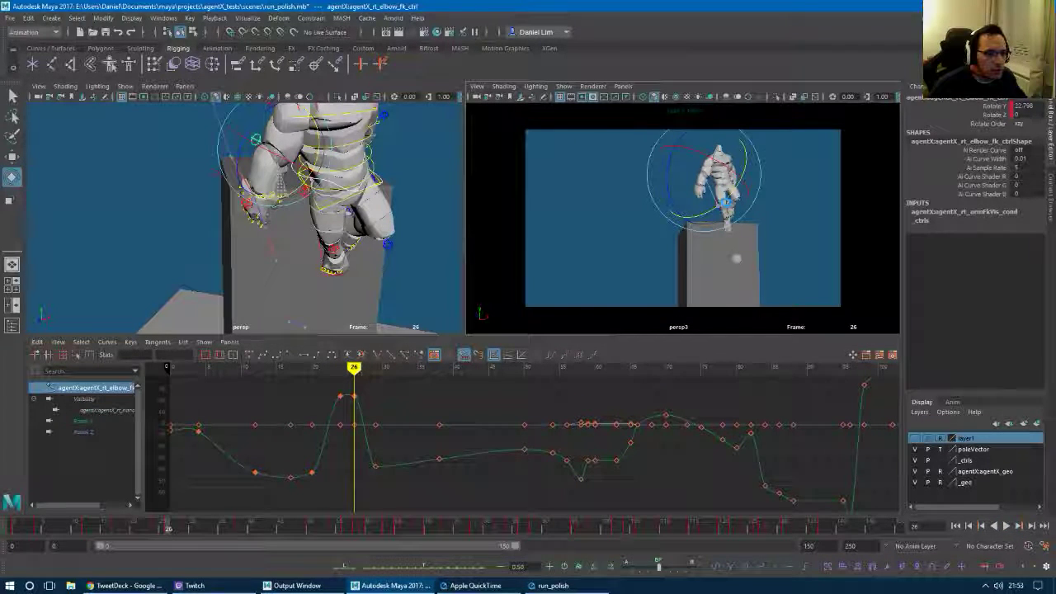
# Rotate and key the right elbow's Rotate Y at about -0.9 on frame 26, and lower its frame 29 key to about -45.
pyautogui.moveTo(700, 191); pyautogui.dragTo(706, 192)
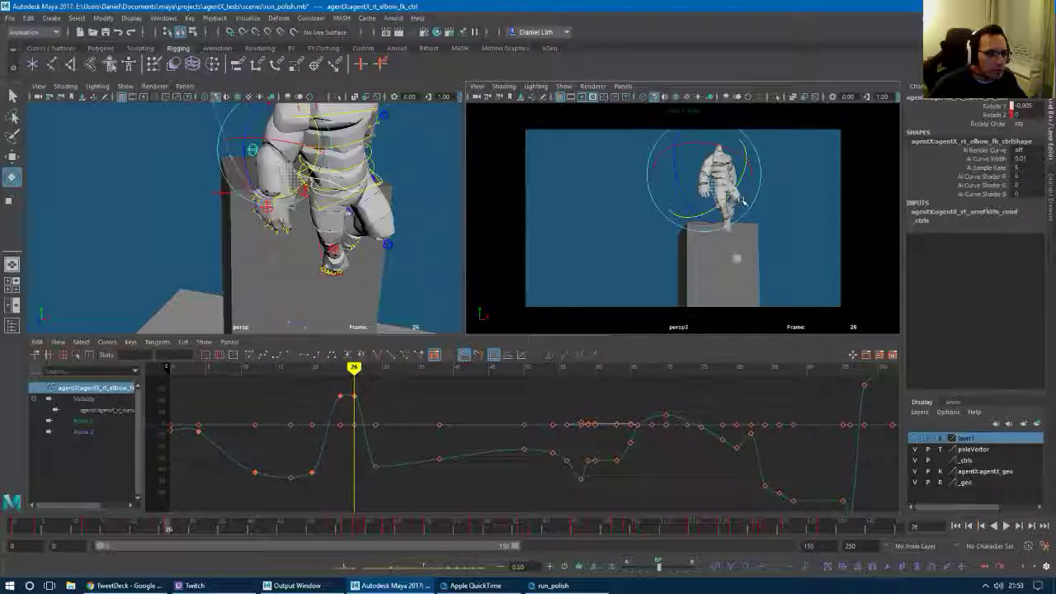
pyautogui.press('s')
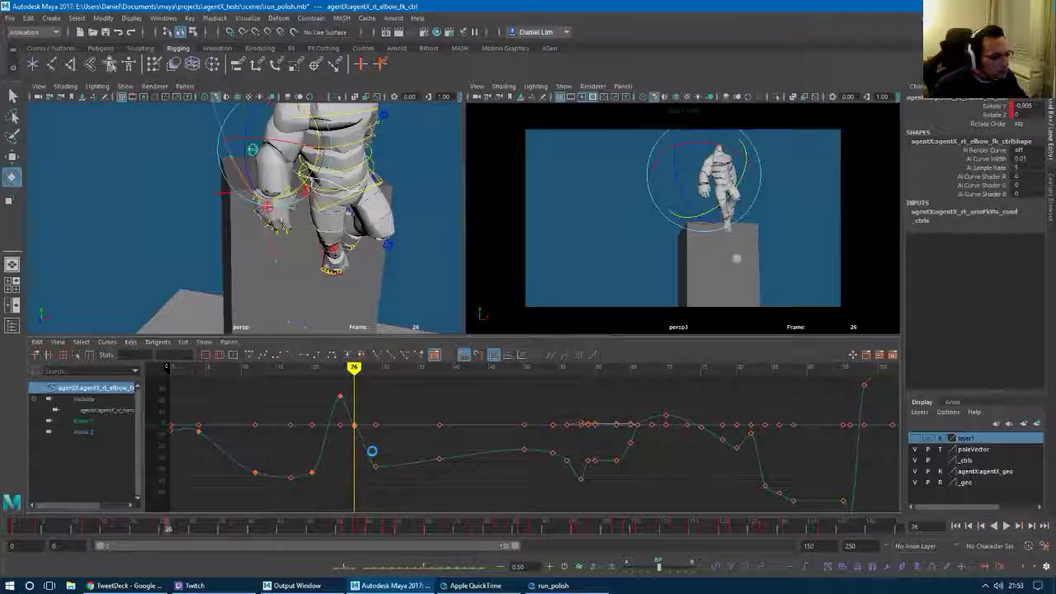
pyautogui.moveTo(165, 527); pyautogui.dragTo(189, 529)
pyautogui.click(375, 469)
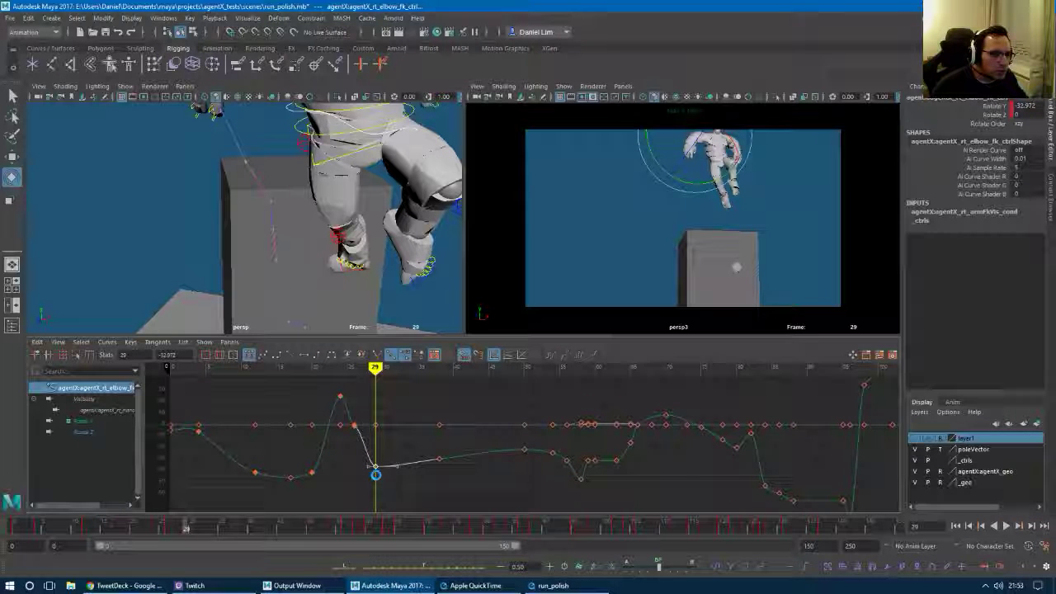
pyautogui.moveTo(376, 476); pyautogui.dragTo(376, 483)
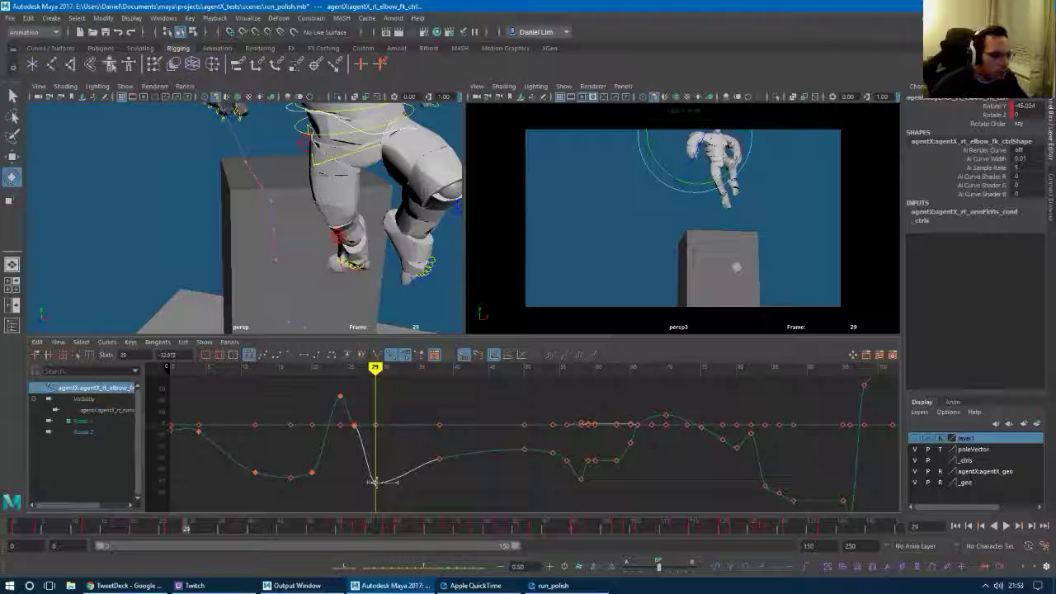
# Isolate the elbow's Rotate Y curve, smooth its tangents at frames 26 and 24, and play back the arm swing.
pyautogui.click(83, 421)
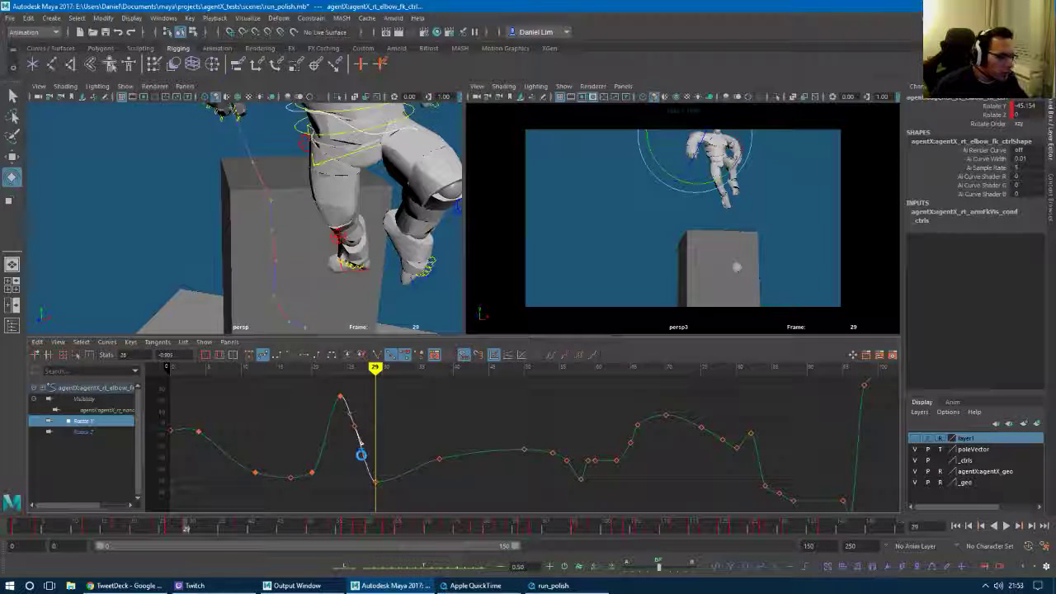
pyautogui.moveTo(352, 463); pyautogui.dragTo(354, 461, button='middle')
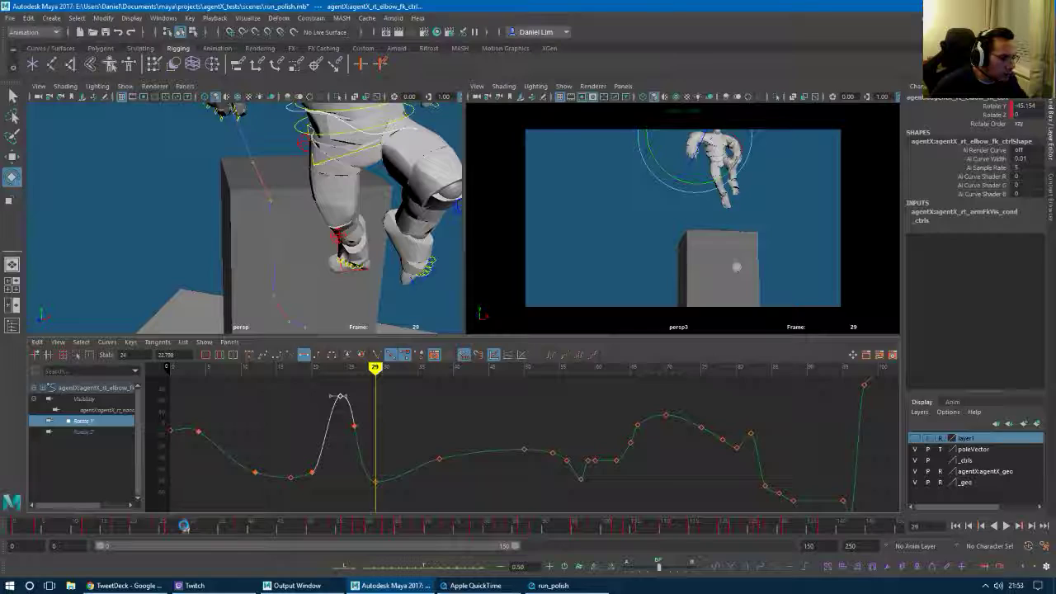
pyautogui.hotkey('alt', 'v')
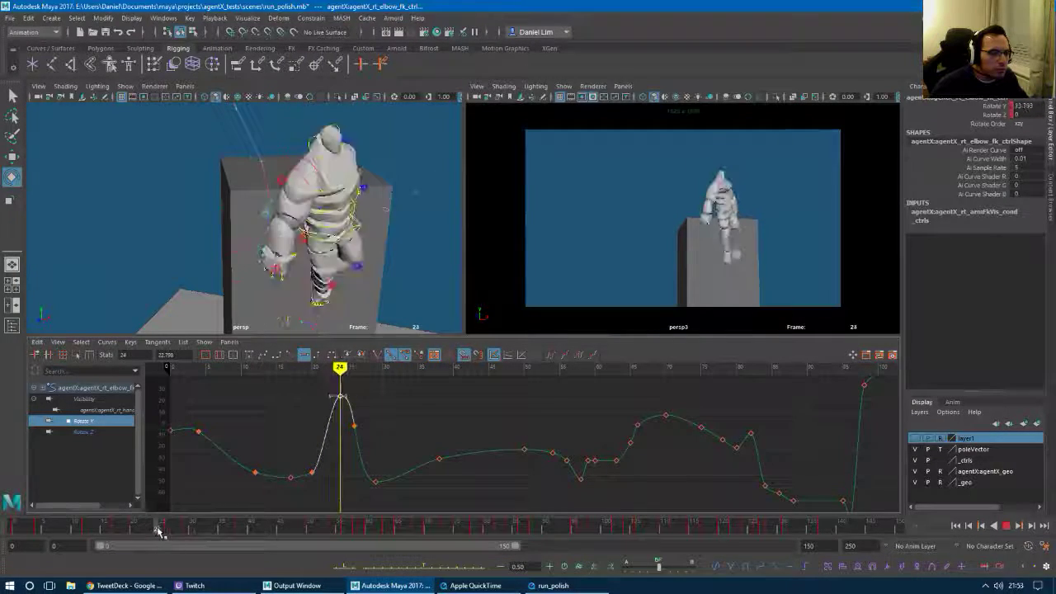
pyautogui.click(159, 531)
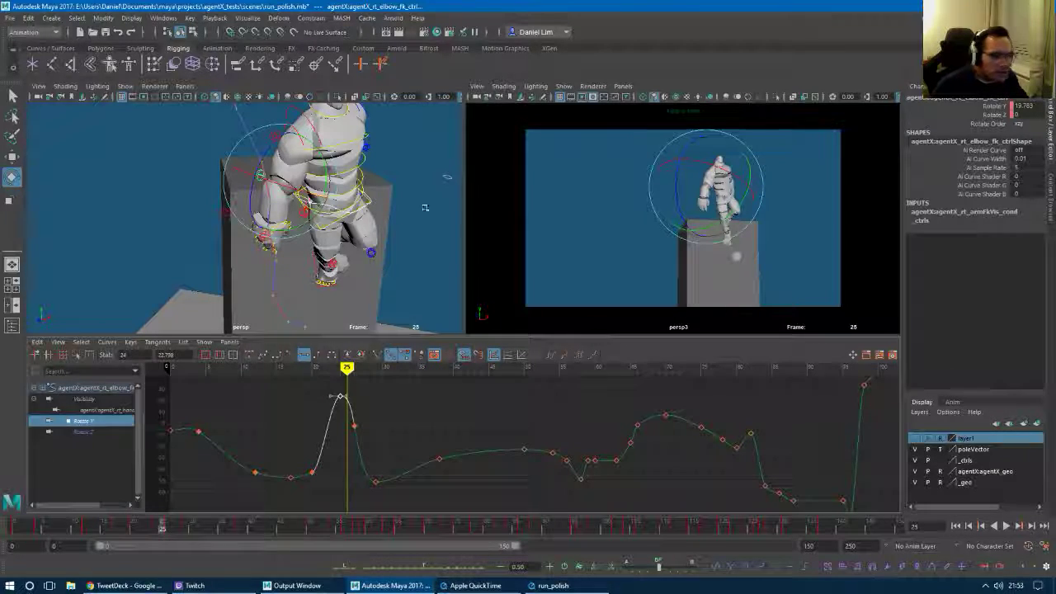
# Select the right upper arm FK control and examine its rotation curves between frames 24 and 26.
pyautogui.click(279, 137)
pyautogui.keyDown('alt'); pyautogui.moveTo(316, 427); pyautogui.dragTo(380, 427, button='right'); pyautogui.keyUp('alt')
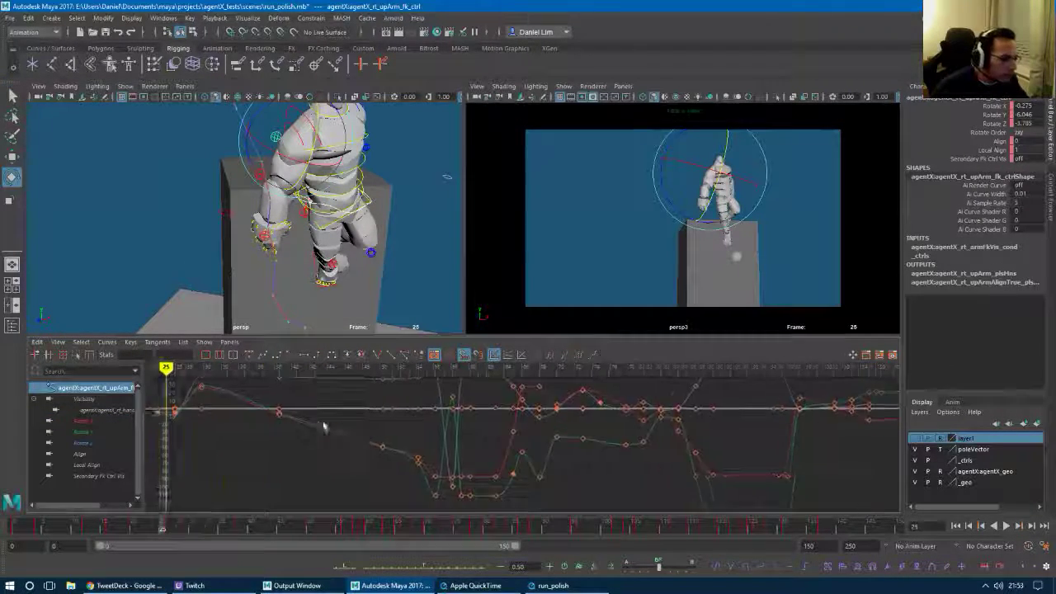
pyautogui.keyDown('alt'); pyautogui.moveTo(227, 419); pyautogui.dragTo(472, 434, button='middle'); pyautogui.keyUp('alt')
pyautogui.keyDown('alt'); pyautogui.moveTo(379, 419); pyautogui.dragTo(406, 421, button='right'); pyautogui.keyUp('alt')
pyautogui.keyDown('alt'); pyautogui.moveTo(371, 428); pyautogui.dragTo(479, 451, button='middle'); pyautogui.keyUp('alt')
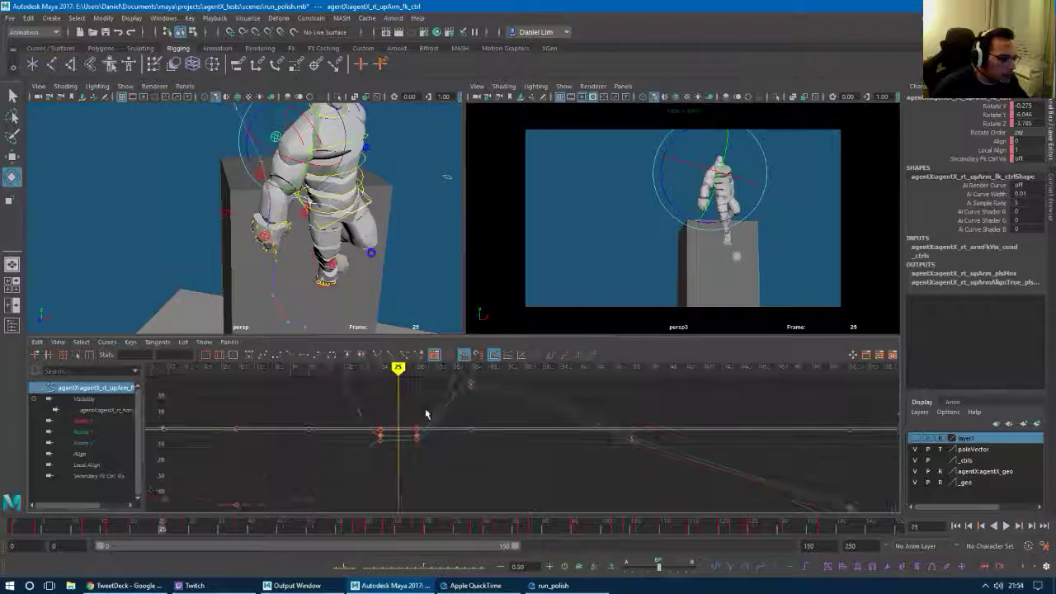
pyautogui.keyDown('alt'); pyautogui.moveTo(361, 433); pyautogui.dragTo(402, 438, button='right'); pyautogui.keyUp('alt')
pyautogui.keyDown('alt'); pyautogui.moveTo(298, 421); pyautogui.dragTo(439, 428, button='middle'); pyautogui.keyUp('alt')
pyautogui.keyDown('alt'); pyautogui.moveTo(364, 425); pyautogui.dragTo(439, 428, button='right'); pyautogui.keyUp('alt')
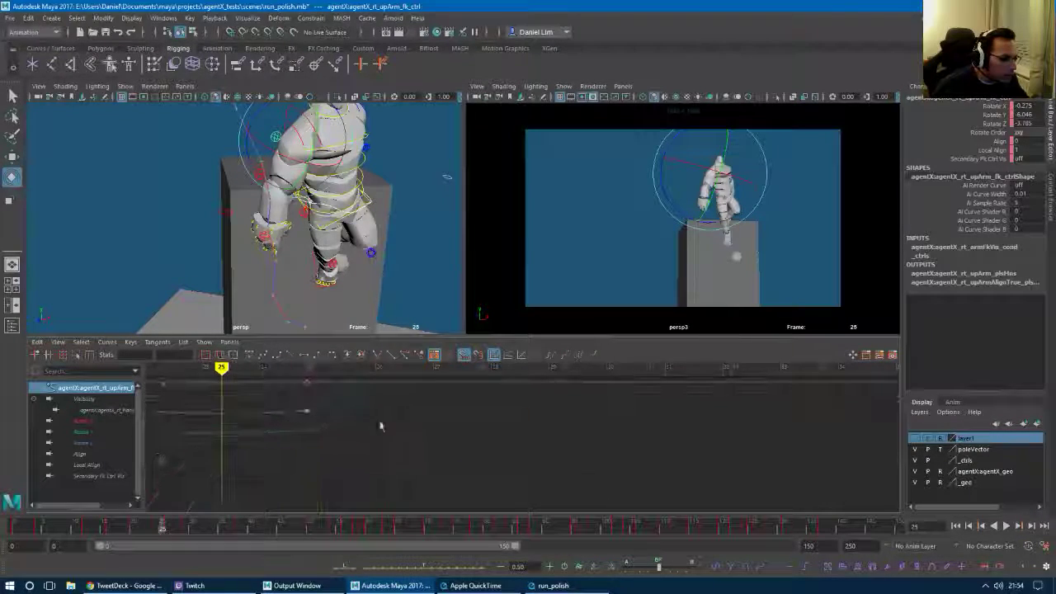
pyautogui.keyDown('alt'); pyautogui.moveTo(347, 426); pyautogui.dragTo(508, 435, button='middle'); pyautogui.keyUp('alt')
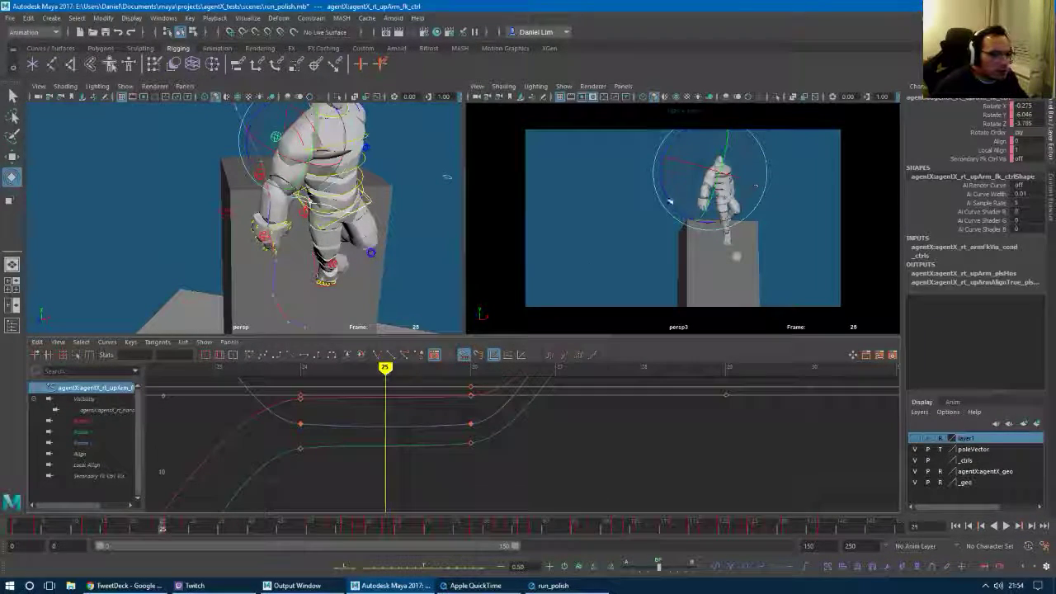
# Lower the right upper arm's Rotate Z key at frame 26 to about -6.5 and flatten its tangent.
pyautogui.click(471, 423)
pyautogui.moveTo(472, 425); pyautogui.dragTo(474, 414, button='middle')
pyautogui.moveTo(474, 414); pyautogui.dragTo(471, 423)
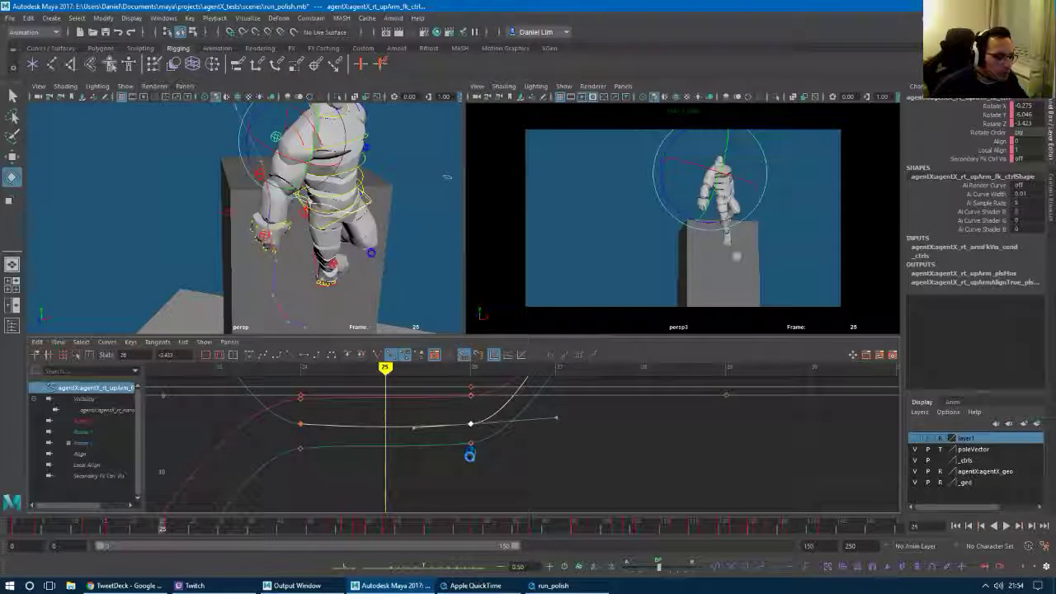
pyautogui.click(473, 446)
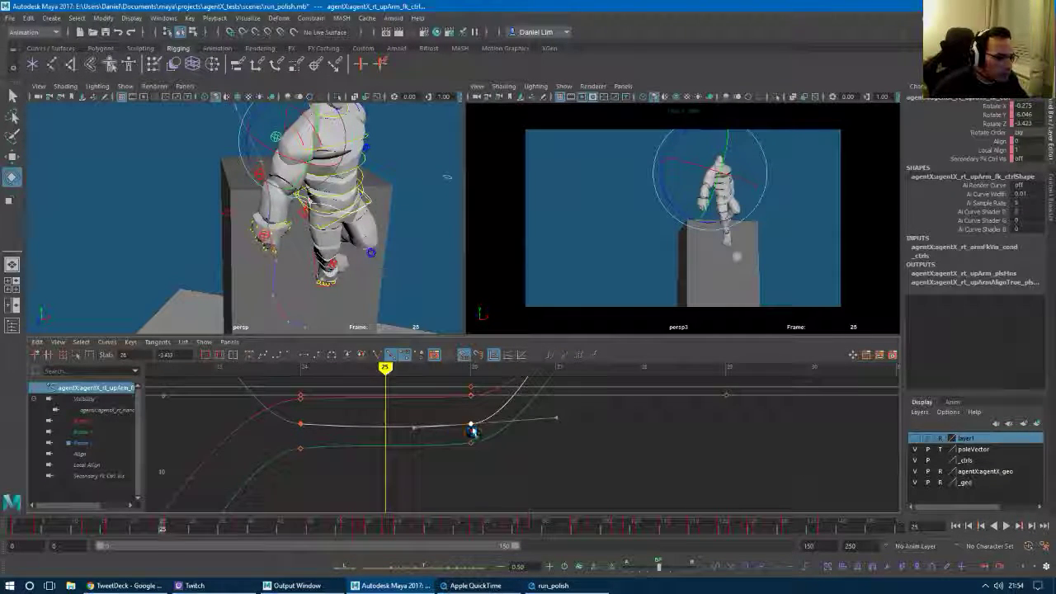
pyautogui.moveTo(473, 430); pyautogui.dragTo(471, 427)
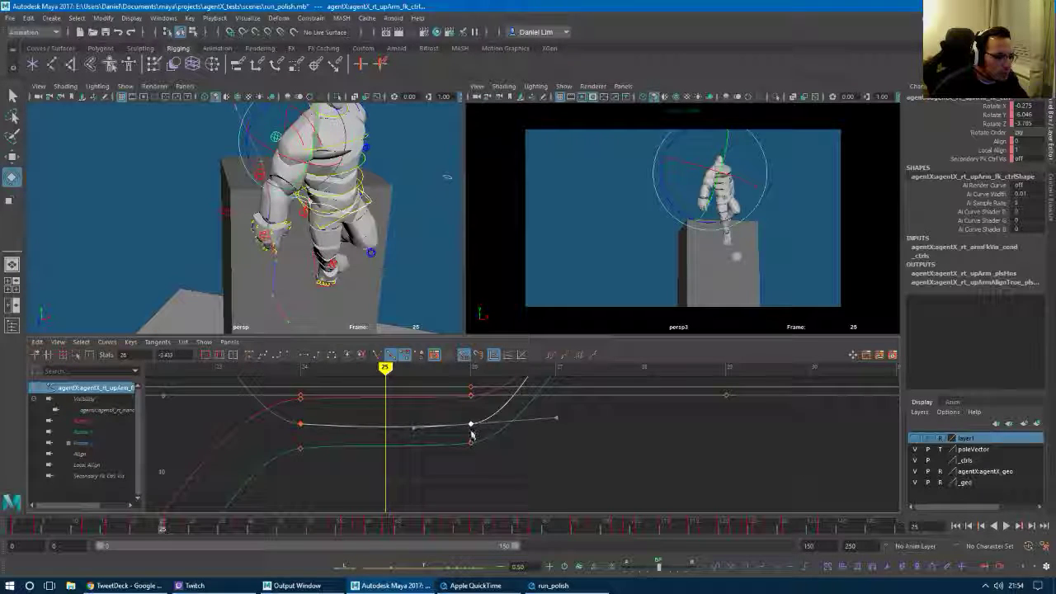
pyautogui.press('.')
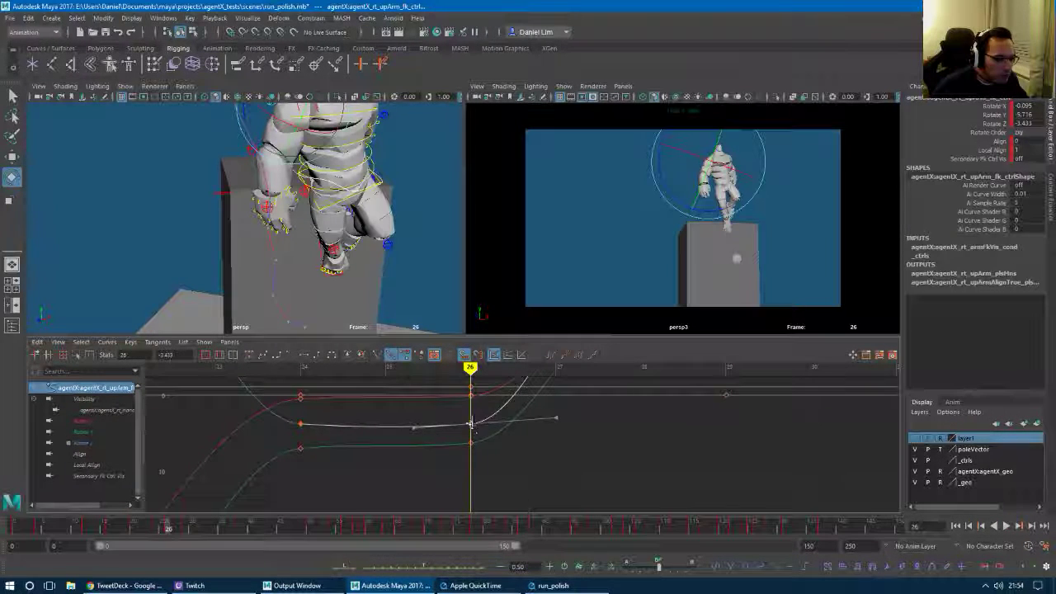
pyautogui.moveTo(477, 417); pyautogui.dragTo(471, 449)
pyautogui.click(304, 355)
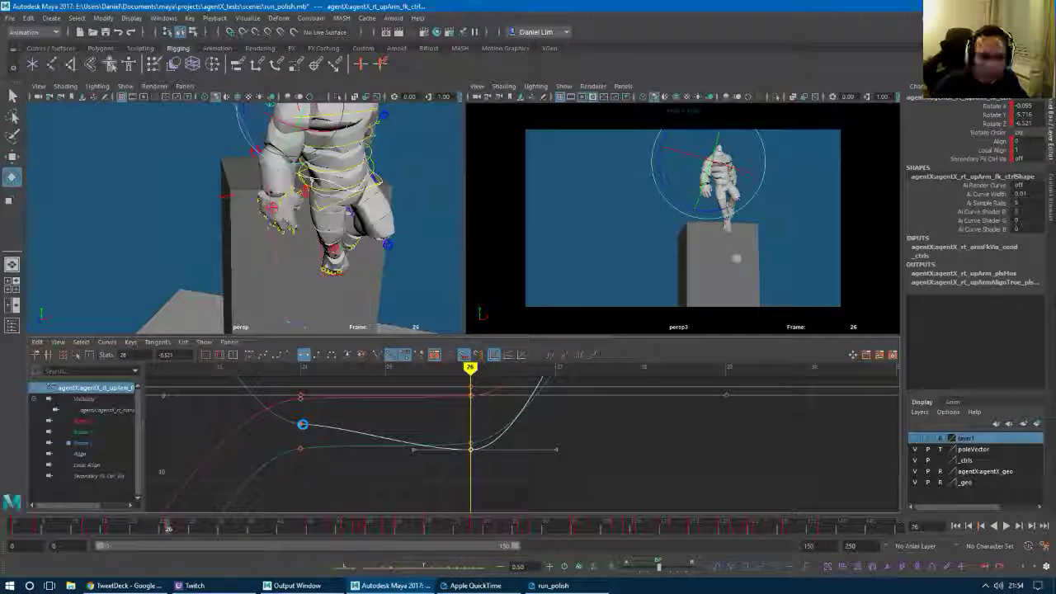
# Steepen the outgoing tangent of the upper arm's Rotate Z key at frame 24 so the curve eases into frame 26.
pyautogui.click(335, 428)
pyautogui.click(299, 424)
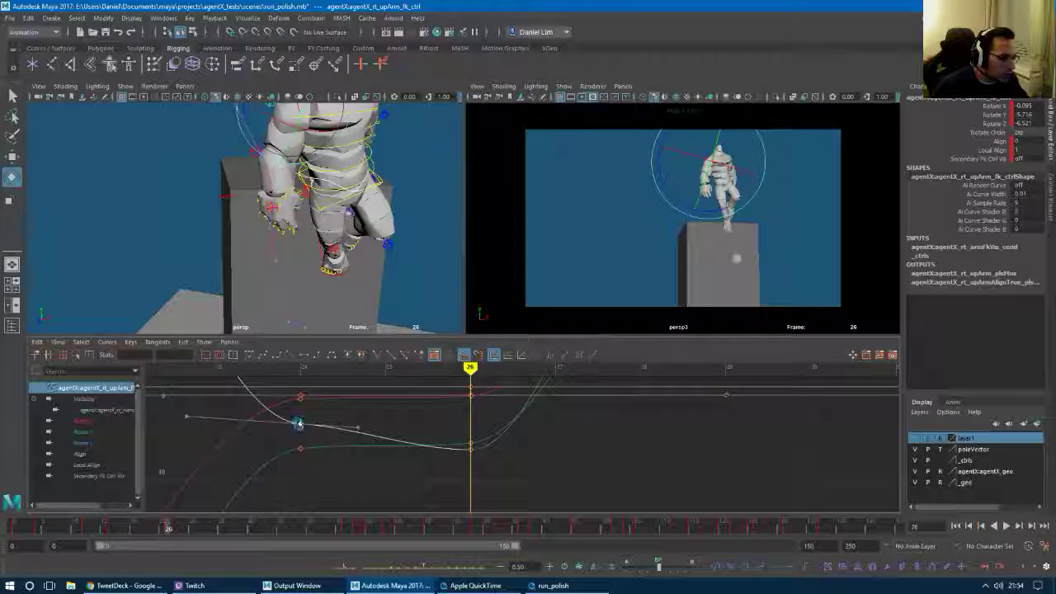
pyautogui.click(357, 430)
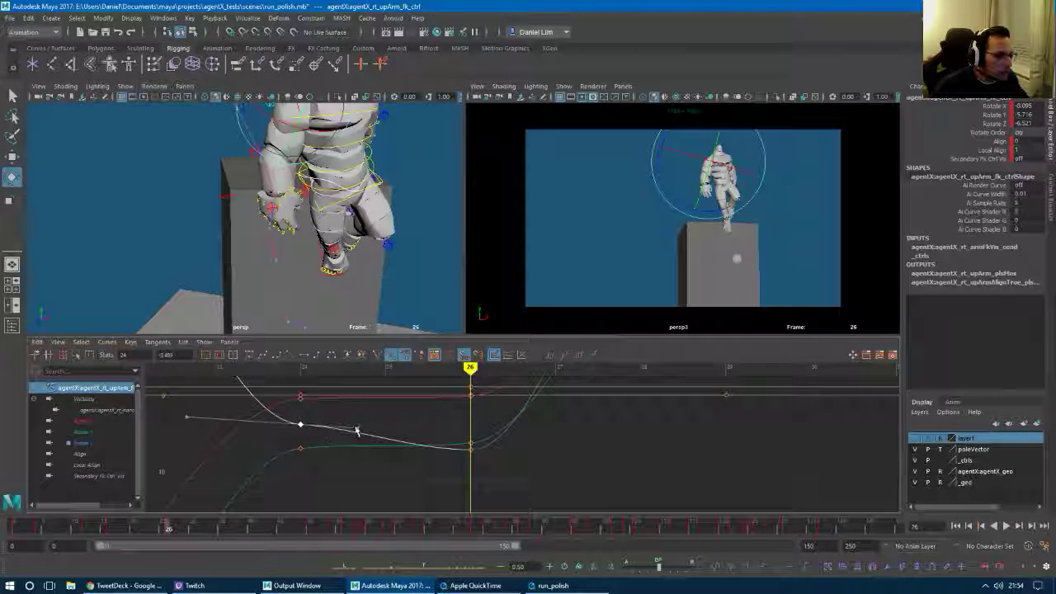
pyautogui.moveTo(358, 429); pyautogui.dragTo(359, 427)
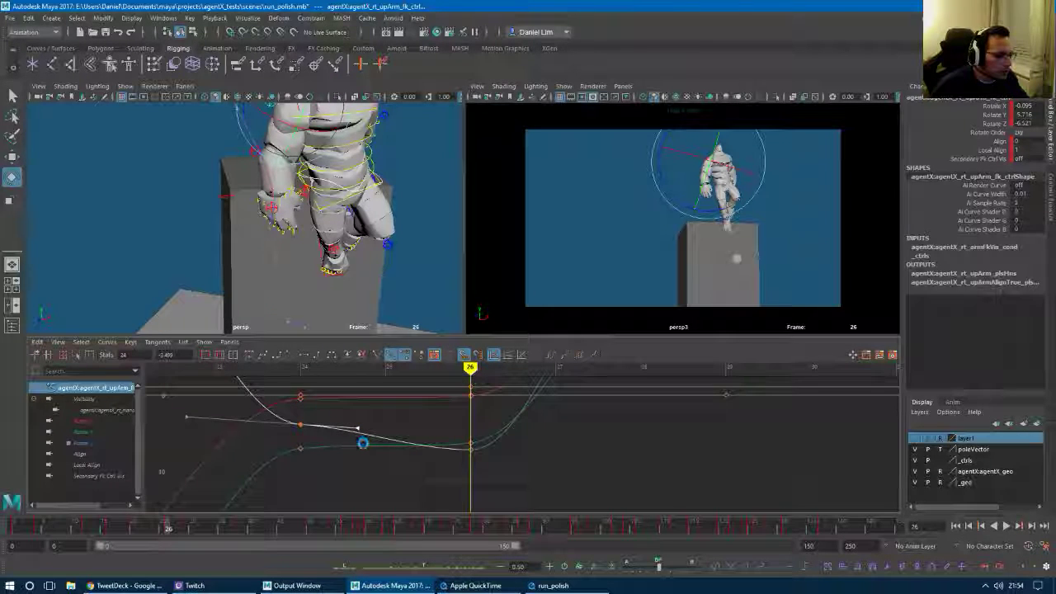
pyautogui.moveTo(362, 442); pyautogui.dragTo(335, 491, button='middle')
# Scrub the upper arm's motion back to frame 10 and play the animation in the maximized persp3 camera view.
pyautogui.keyDown('alt'); pyautogui.keyDown('shift'); pyautogui.moveTo(421, 473); pyautogui.dragTo(397, 469, button='right'); pyautogui.keyUp('shift'); pyautogui.keyUp('alt')
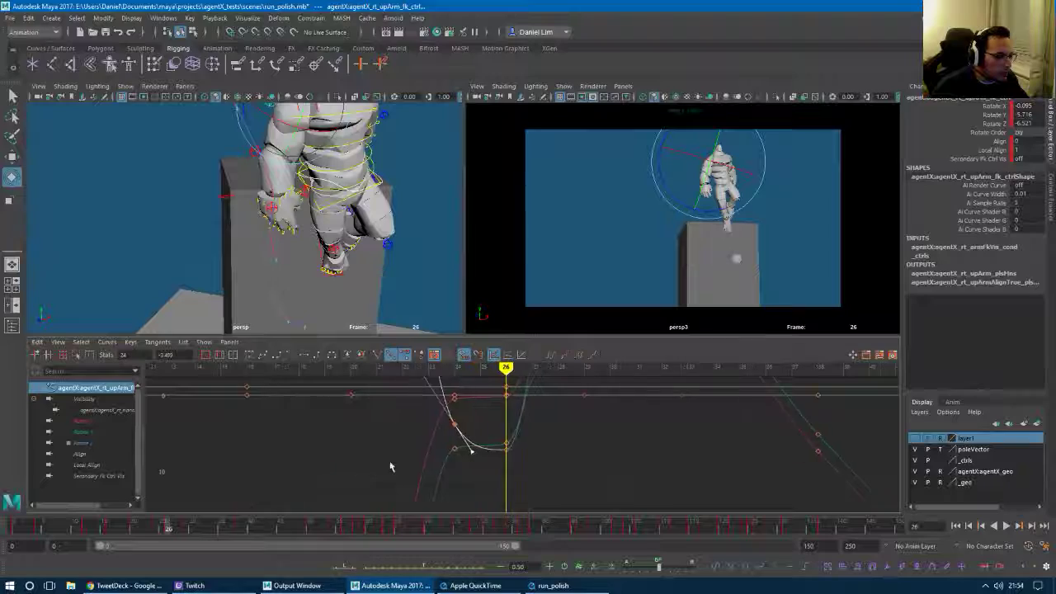
pyautogui.press('a')
pyautogui.moveTo(201, 530); pyautogui.dragTo(74, 542)
pyautogui.press('space')
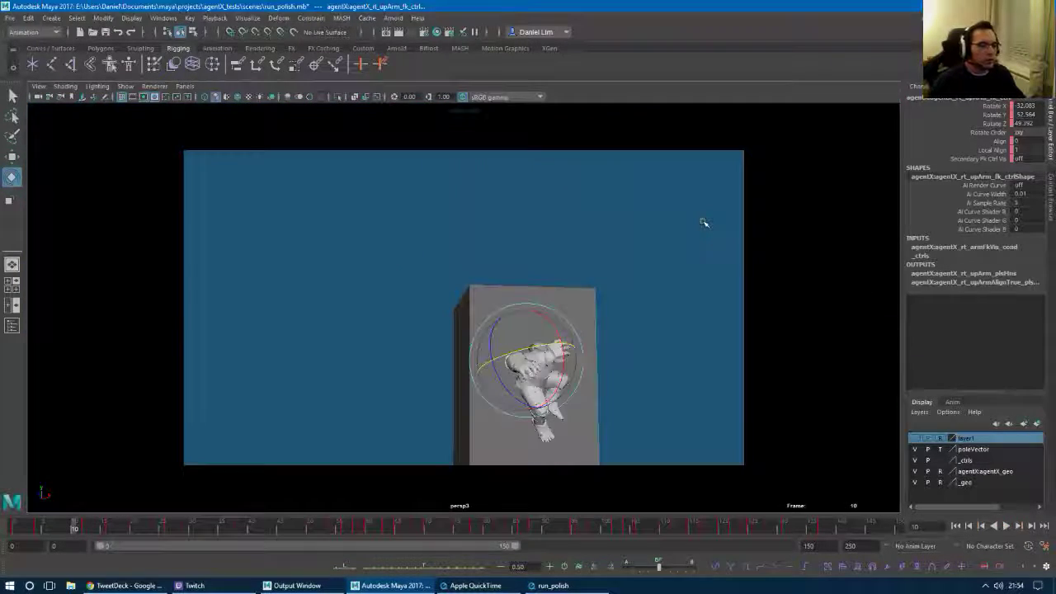
pyautogui.hotkey('alt', 'v')
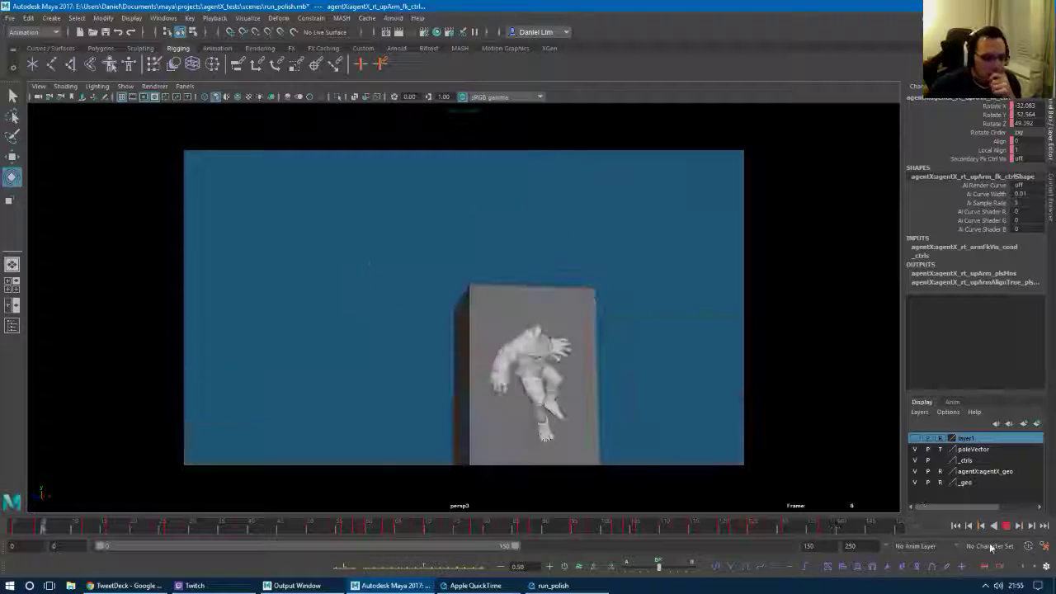
# Check the playback speed options, and open the preferences window and move it aside.
pyautogui.click(958, 545)
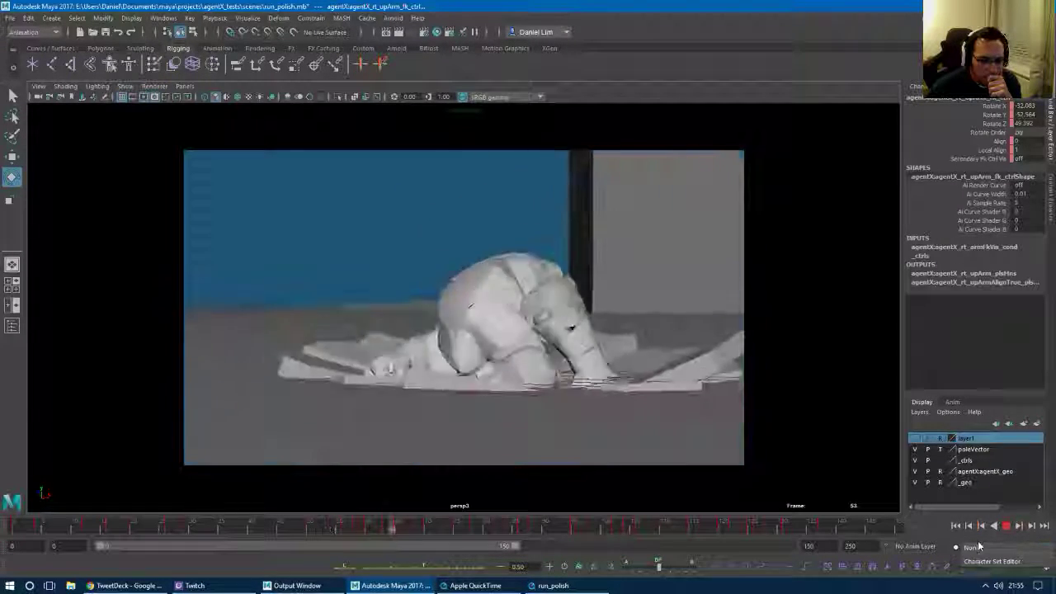
pyautogui.rightClick(1015, 533)
pyautogui.moveTo(985, 525)
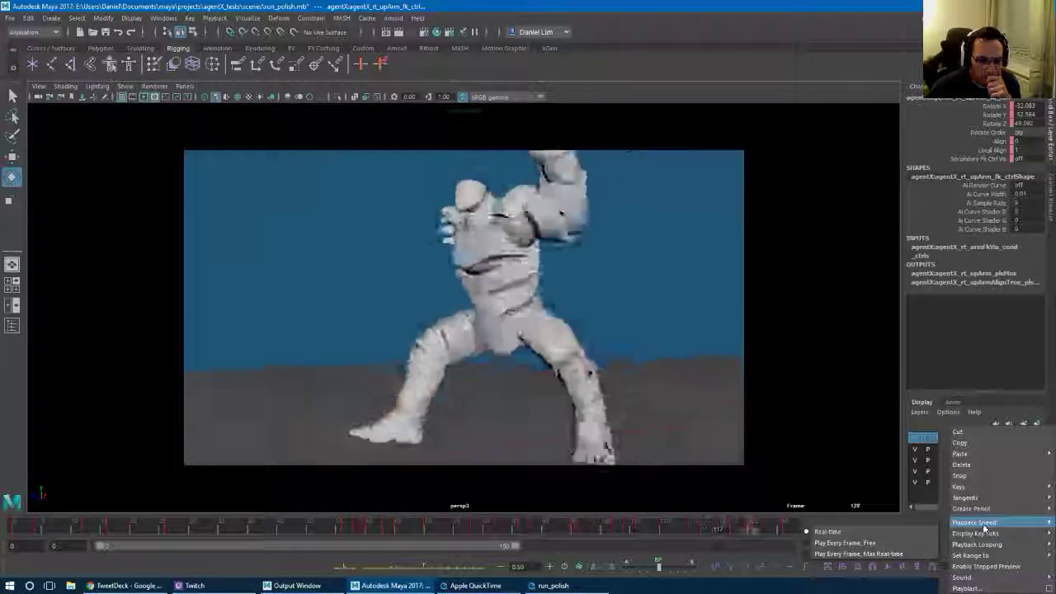
pyautogui.click(935, 514)
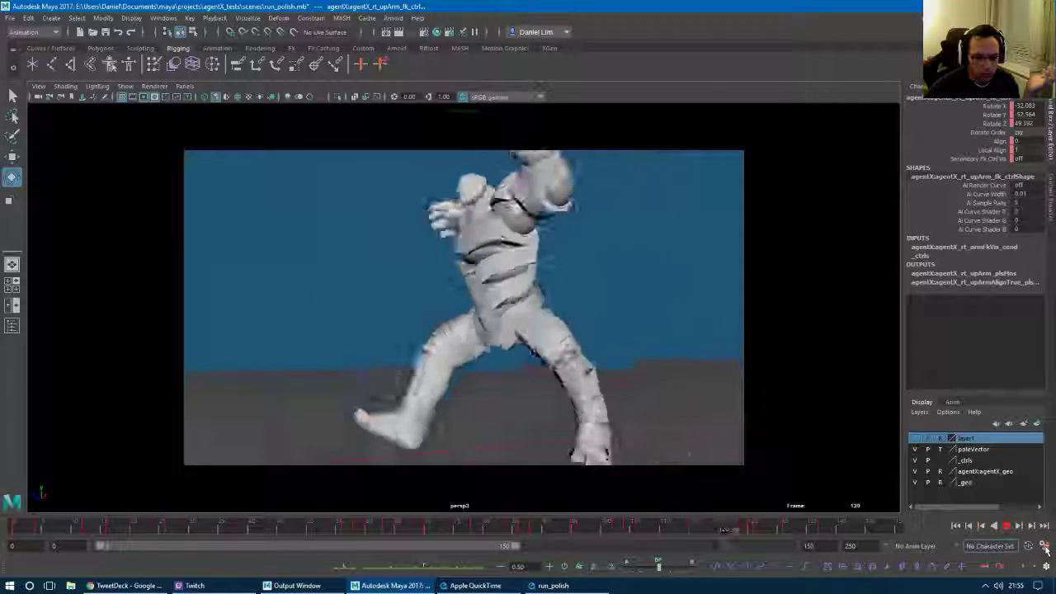
pyautogui.click(1046, 549)
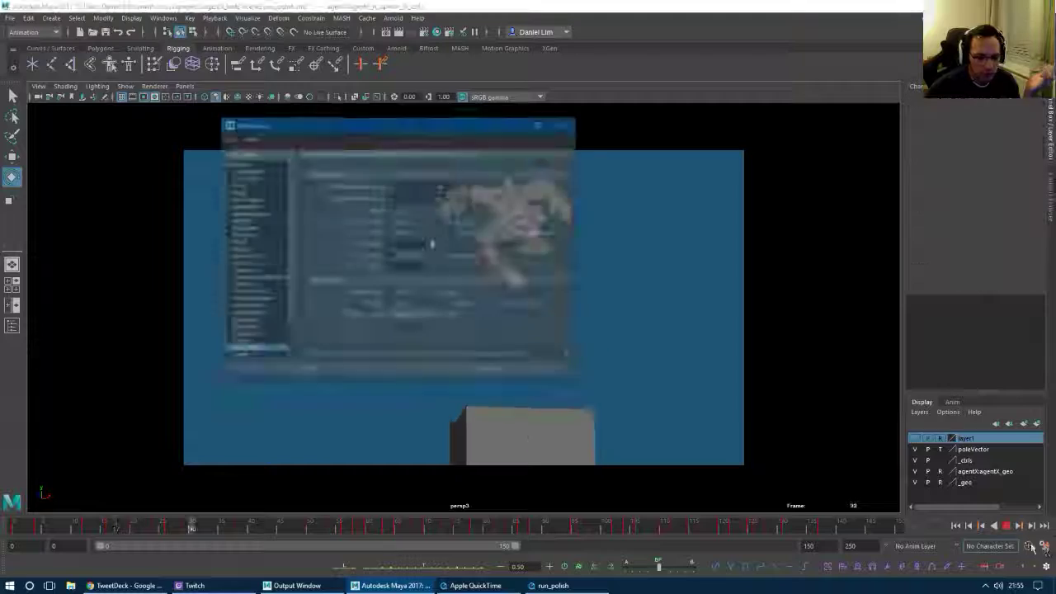
pyautogui.moveTo(379, 123); pyautogui.dragTo(1055, 175)
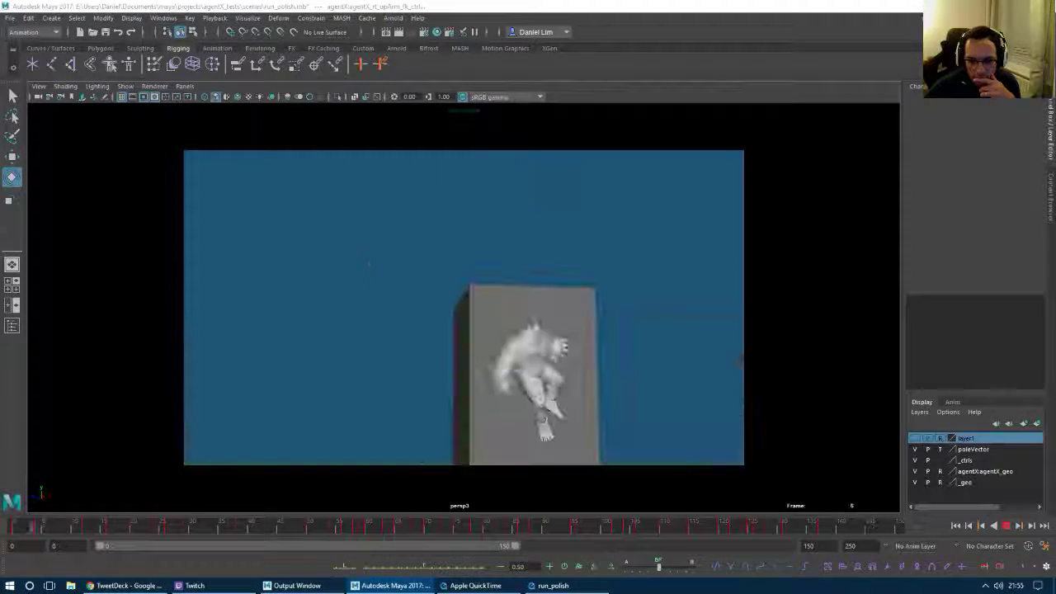
# Replay the animation from frame 0 in the persp3 view and stop it at frame 82.
pyautogui.click(1007, 527)
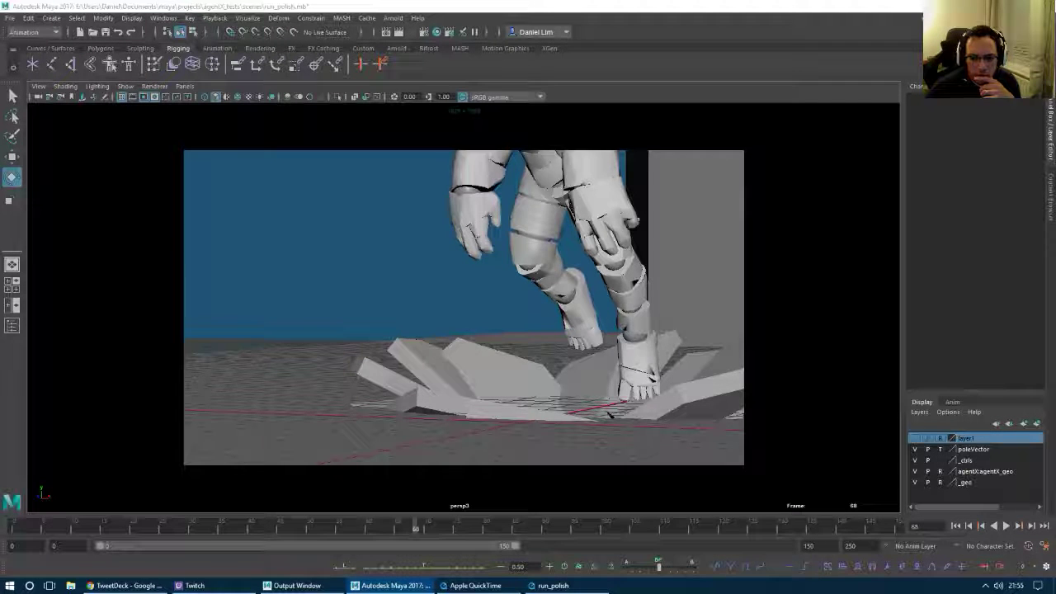
pyautogui.click(957, 527)
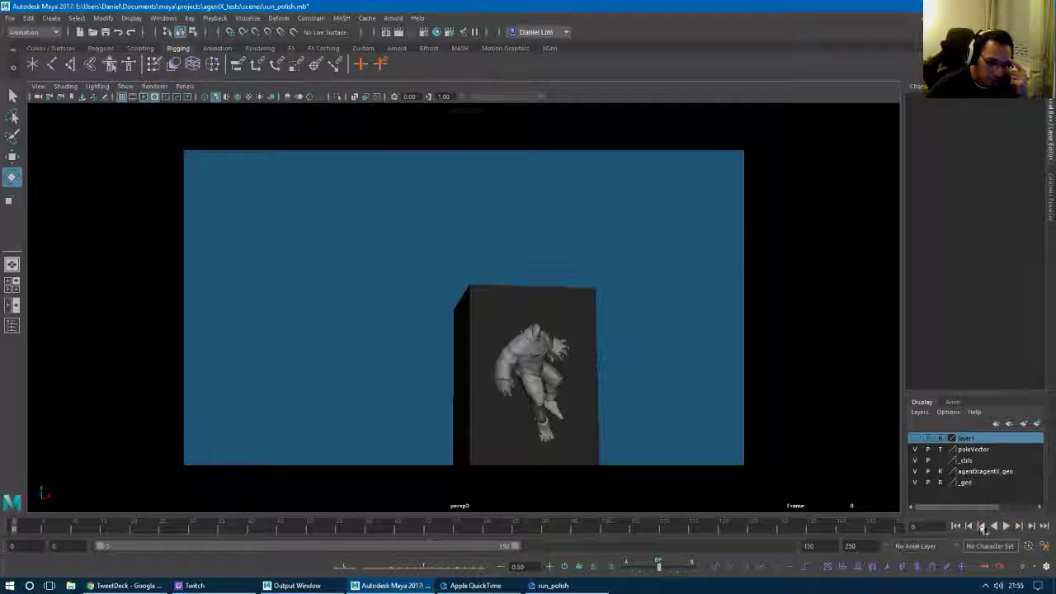
pyautogui.click(1006, 527)
pyautogui.rightClick(1006, 527)
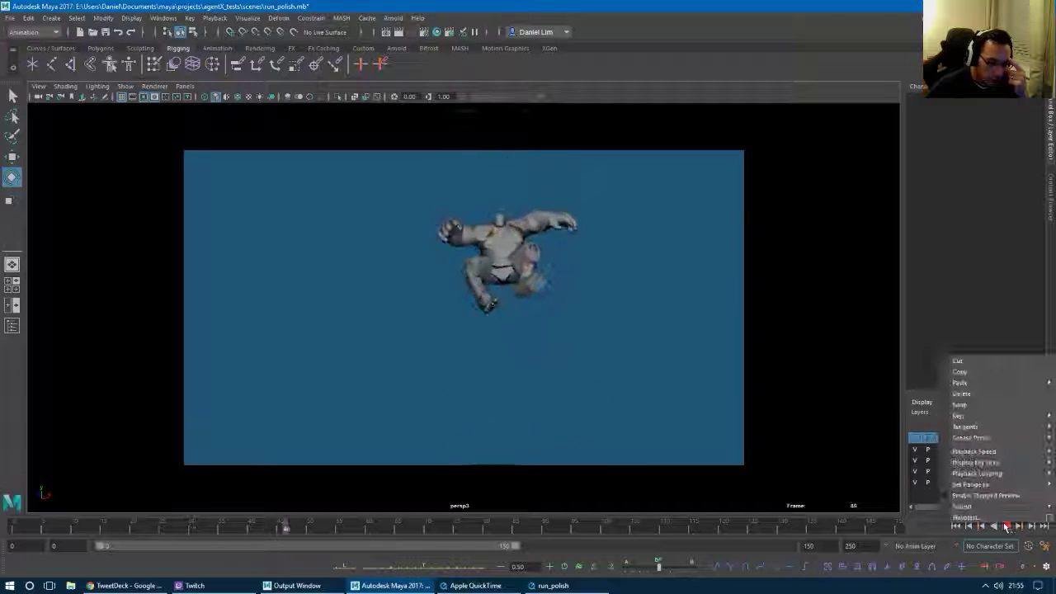
pyautogui.click(1006, 527)
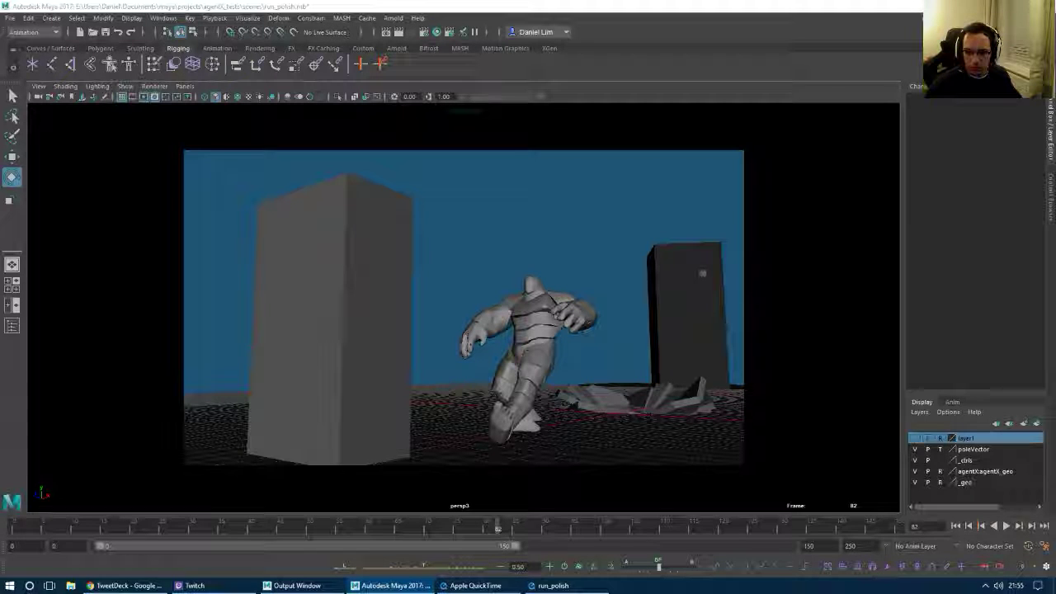
# Save the run_polish.mb scene and toggle the persp3 view from wireframe back to shaded display.
pyautogui.click(427, 67)
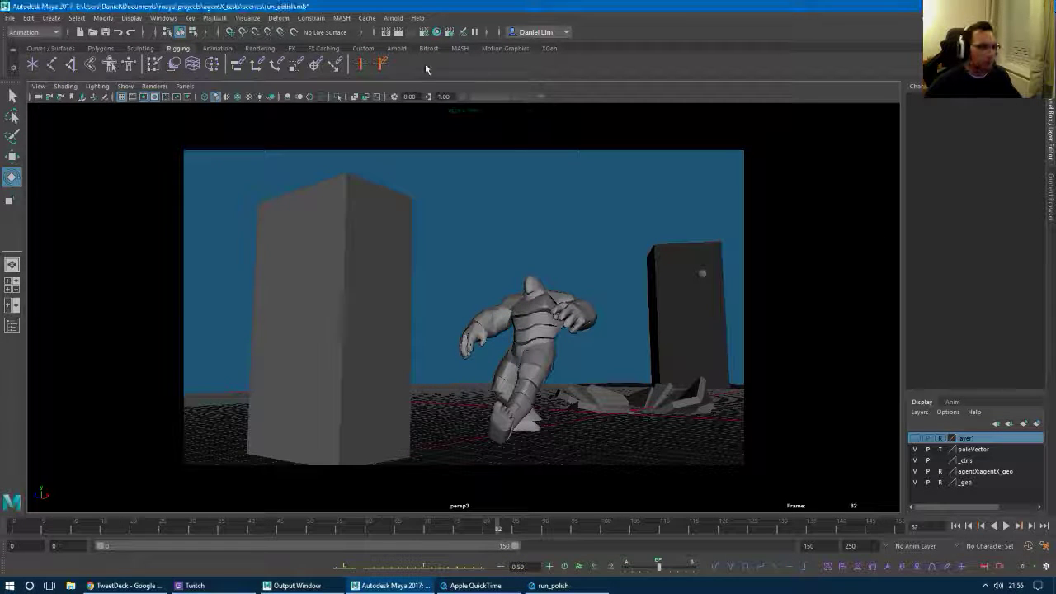
pyautogui.click(106, 33)
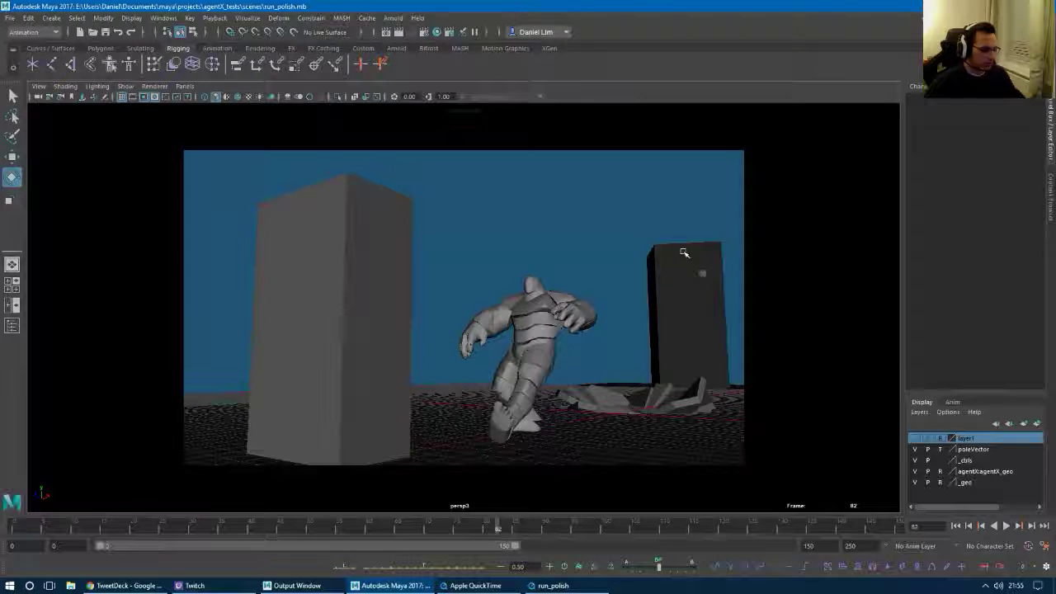
pyautogui.press('4')
pyautogui.press('5')
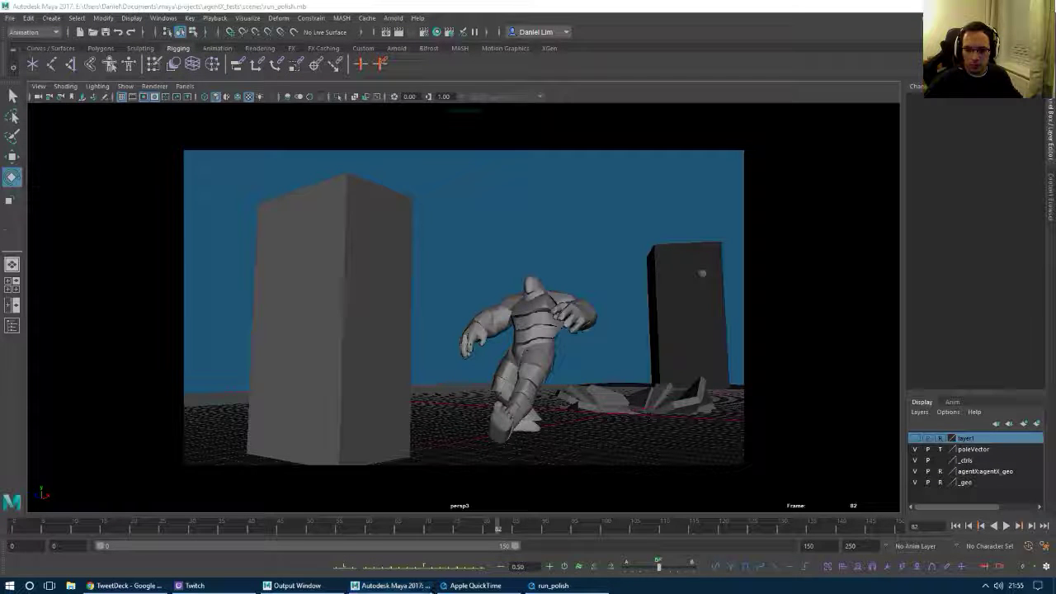
# Restore the multi-panel layout from the maximized persp3 view and exit Maya.
pyautogui.click(476, 140)
pyautogui.press('space')
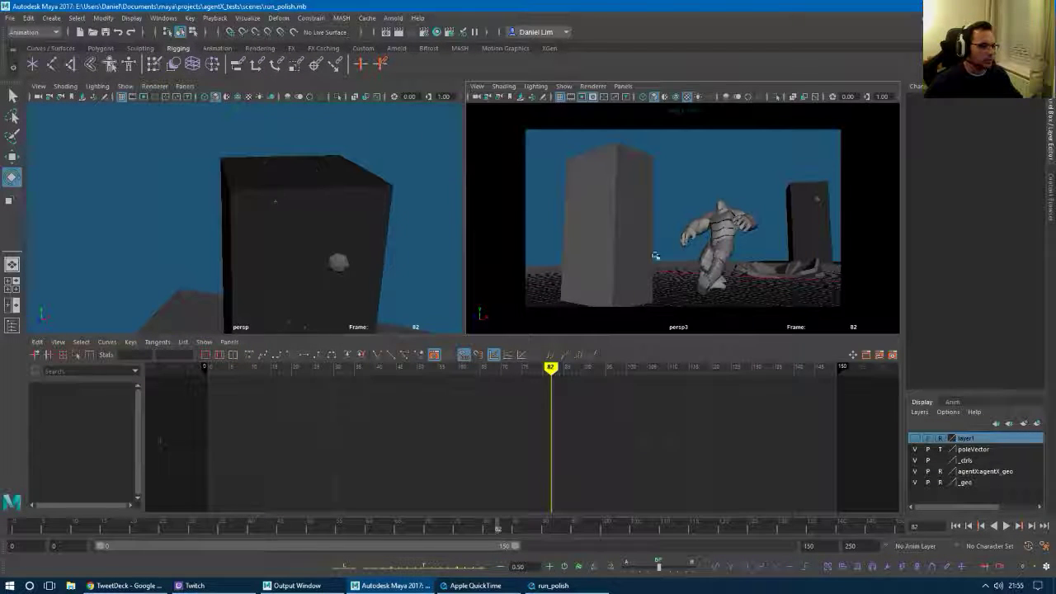
pyautogui.click(11, 17)
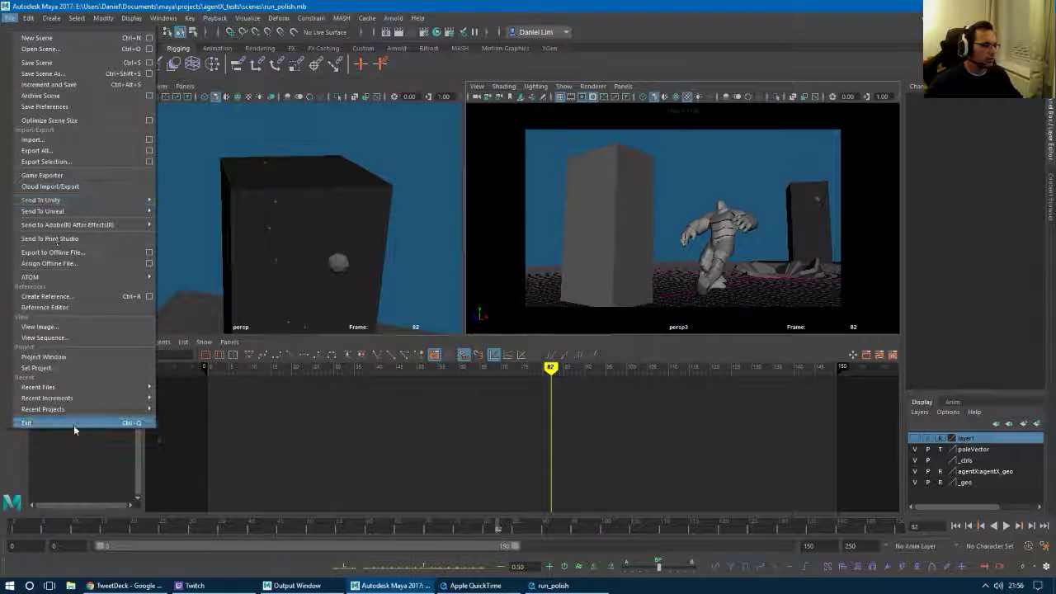
pyautogui.press('Escape')
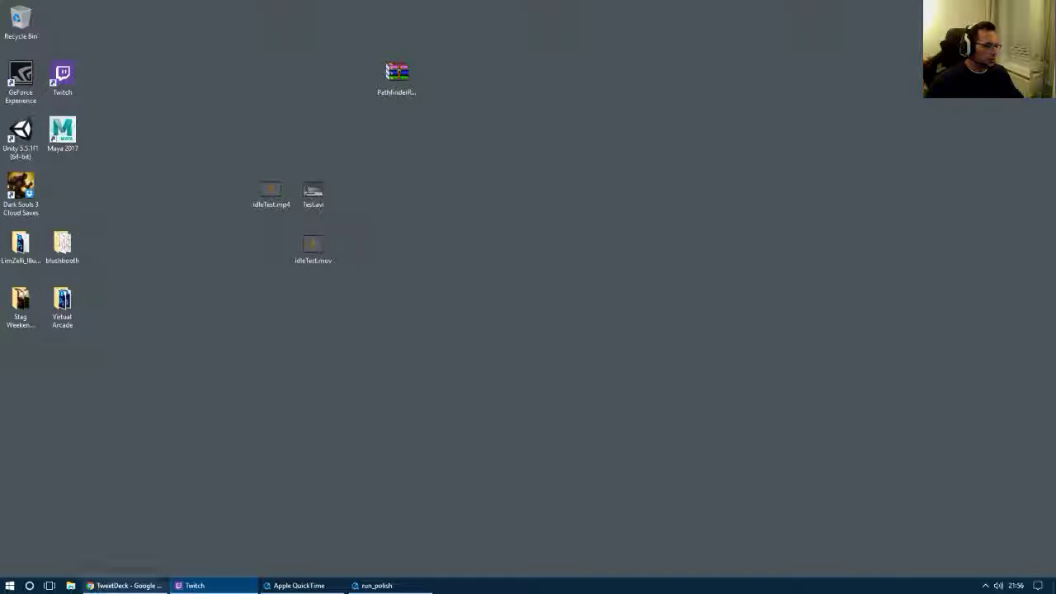
# Launch Maya 2017 again and open the recent scene run_polish.mb.
pyautogui.click(10, 586)
pyautogui.click(125, 283)
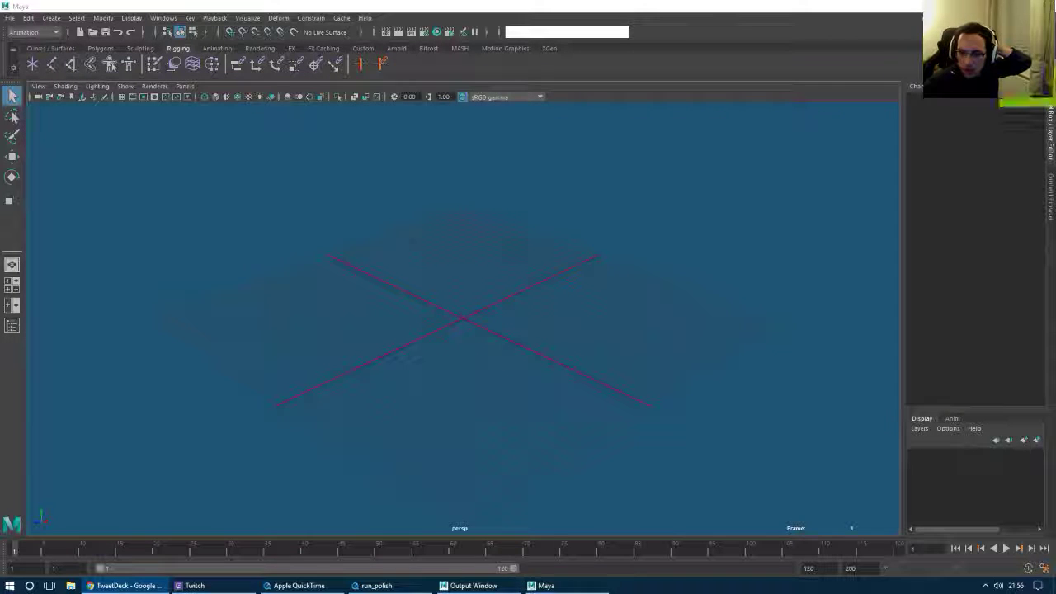
pyautogui.click(10, 18)
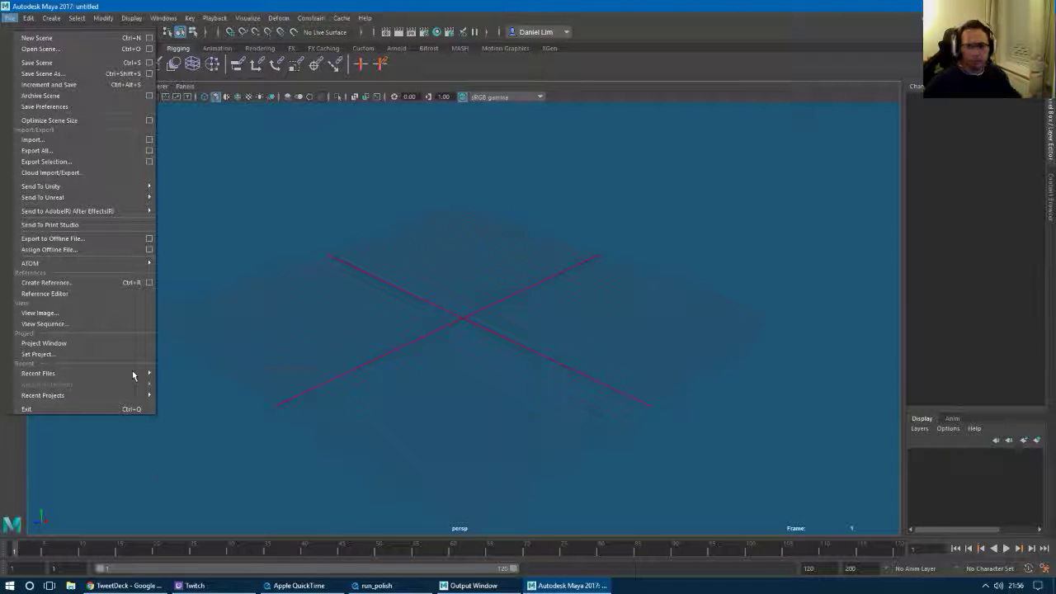
pyautogui.click(133, 375)
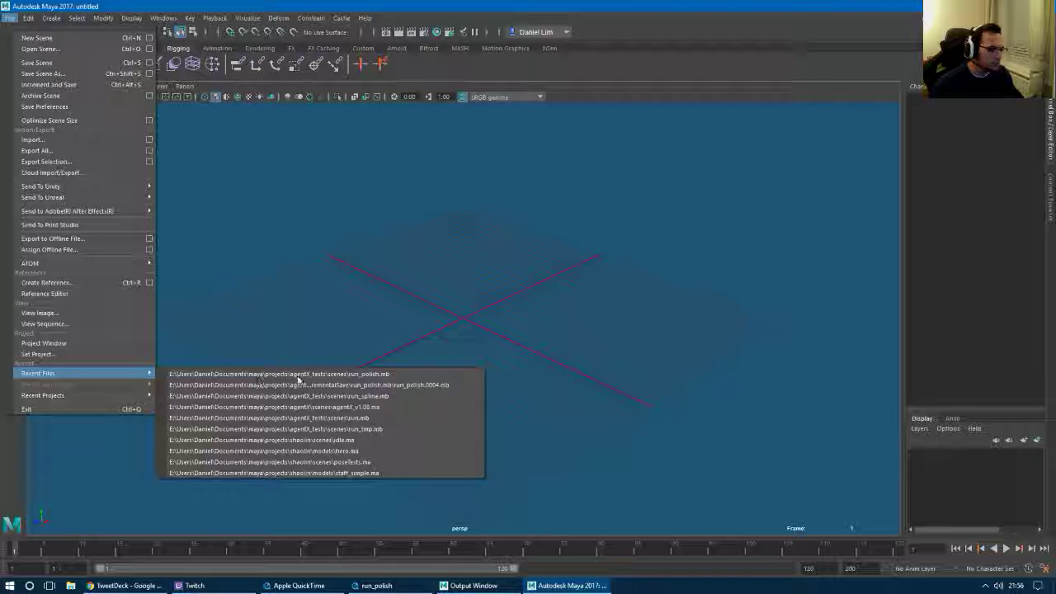
pyautogui.click(256, 375)
pyautogui.click(530, 297)
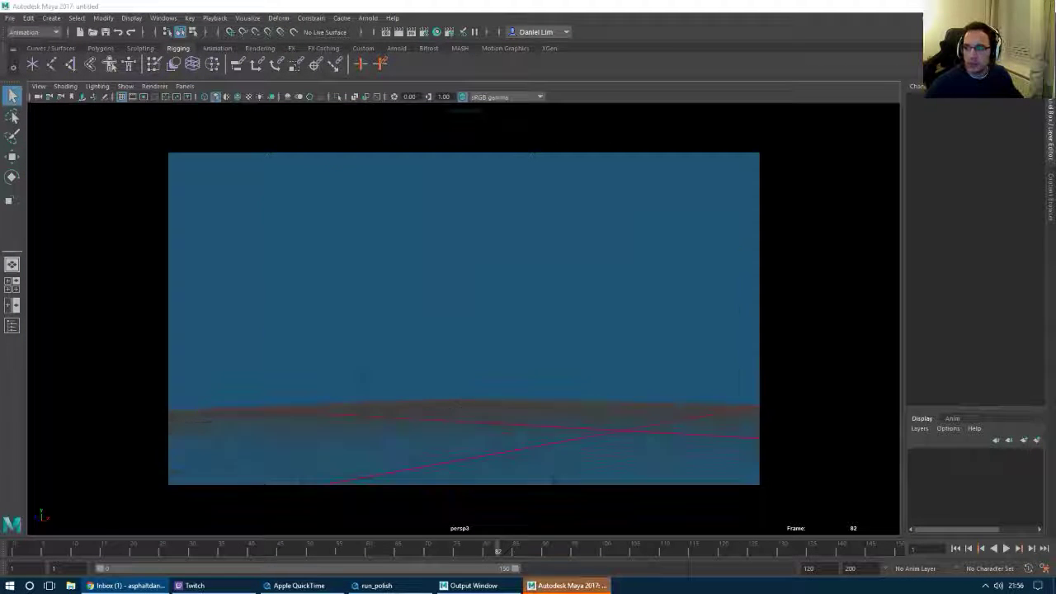
# Try lighting the persp3 view with all scene lights, look at the Viewport 2.0 settings, and return to default lighting.
pyautogui.click(124, 86)
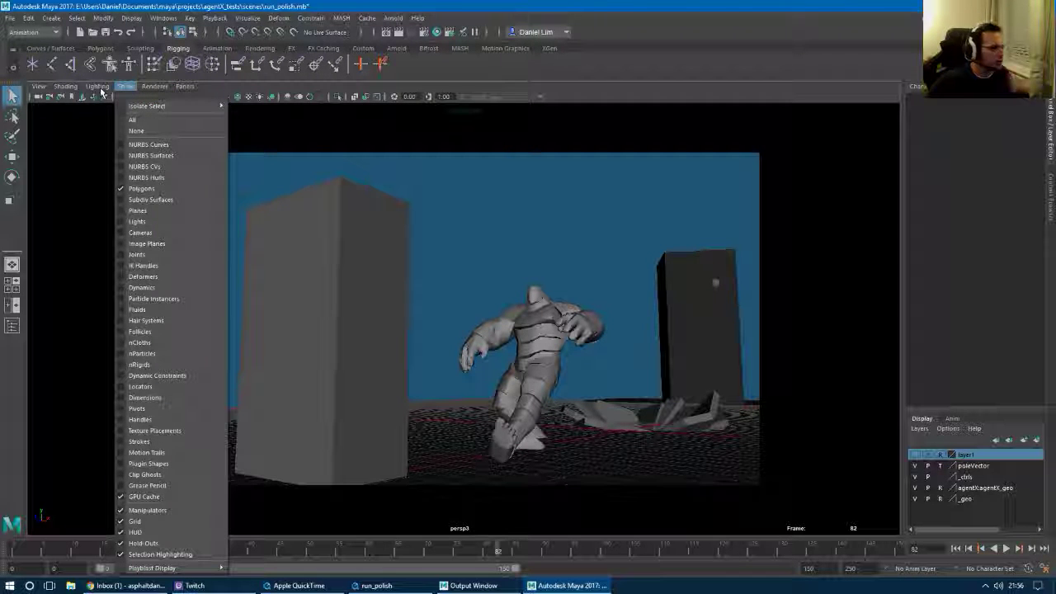
pyautogui.click(97, 86)
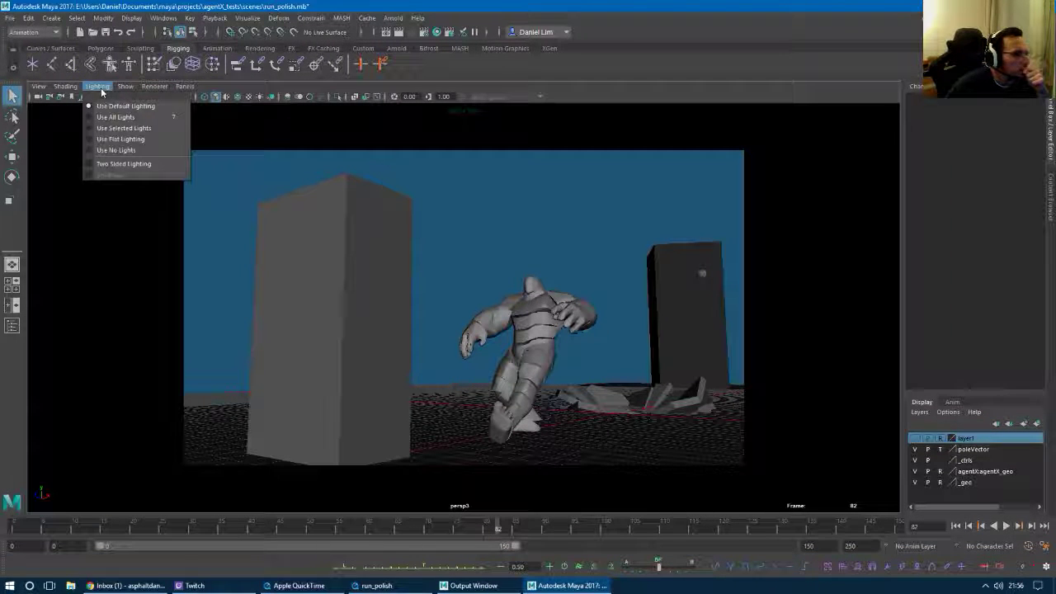
pyautogui.click(117, 117)
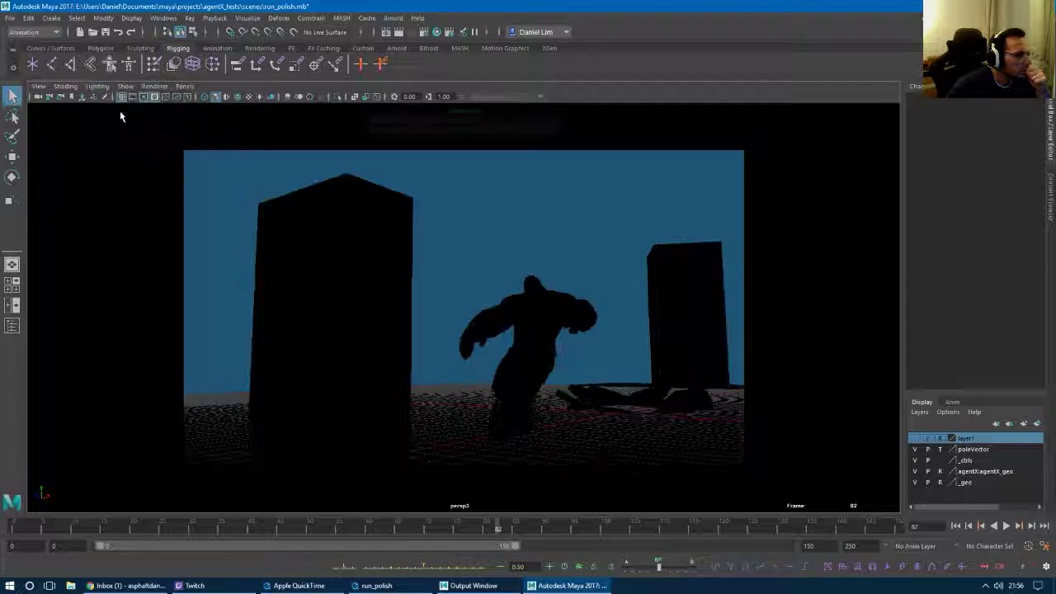
pyautogui.moveTo(168, 90)
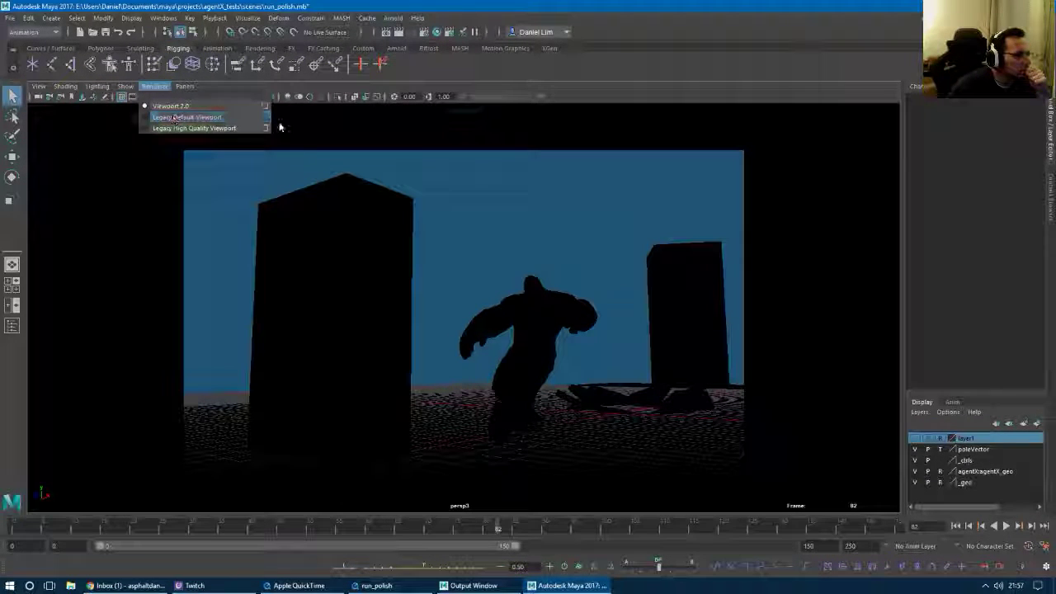
pyautogui.click(264, 108)
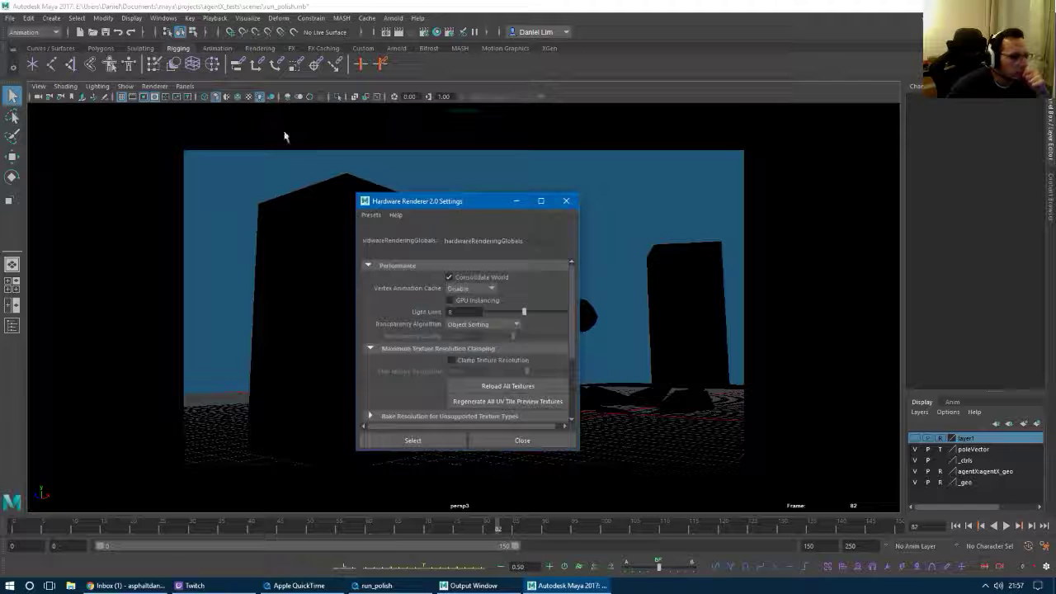
pyautogui.click(523, 440)
pyautogui.click(66, 87)
pyautogui.moveTo(94, 89)
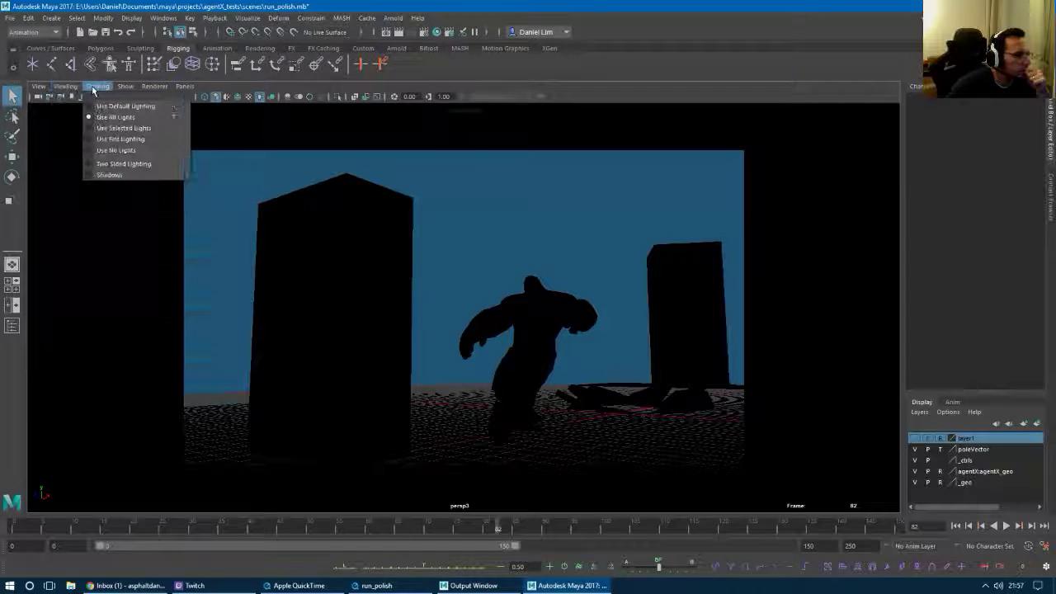
pyautogui.click(107, 106)
# Check the persp3 shading options, try the Legacy Default Viewport renderer, and switch back to Viewport 2.0.
pyautogui.click(70, 87)
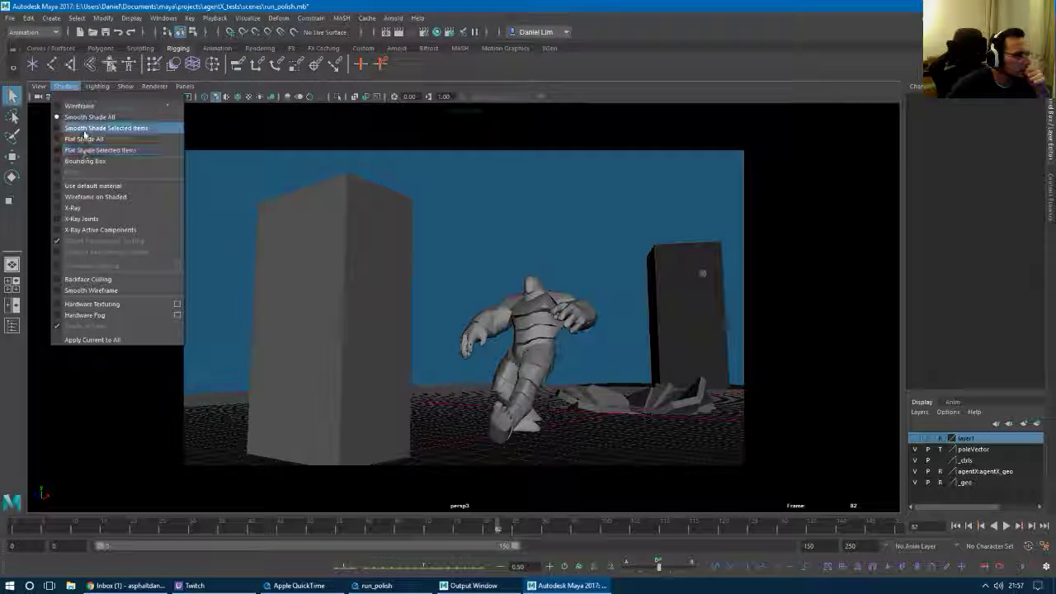
pyautogui.click(105, 420)
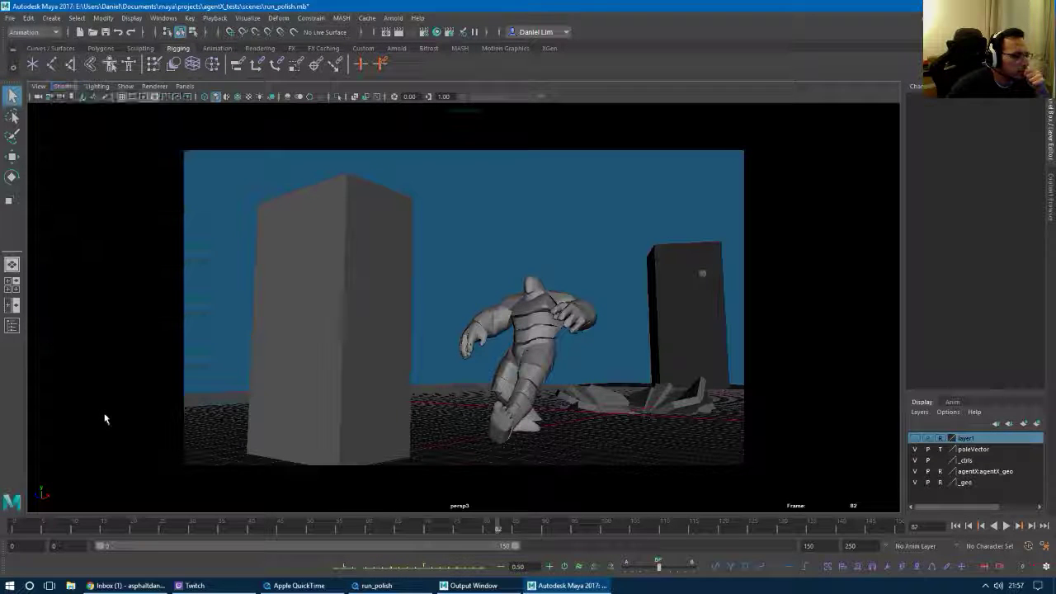
pyautogui.click(43, 87)
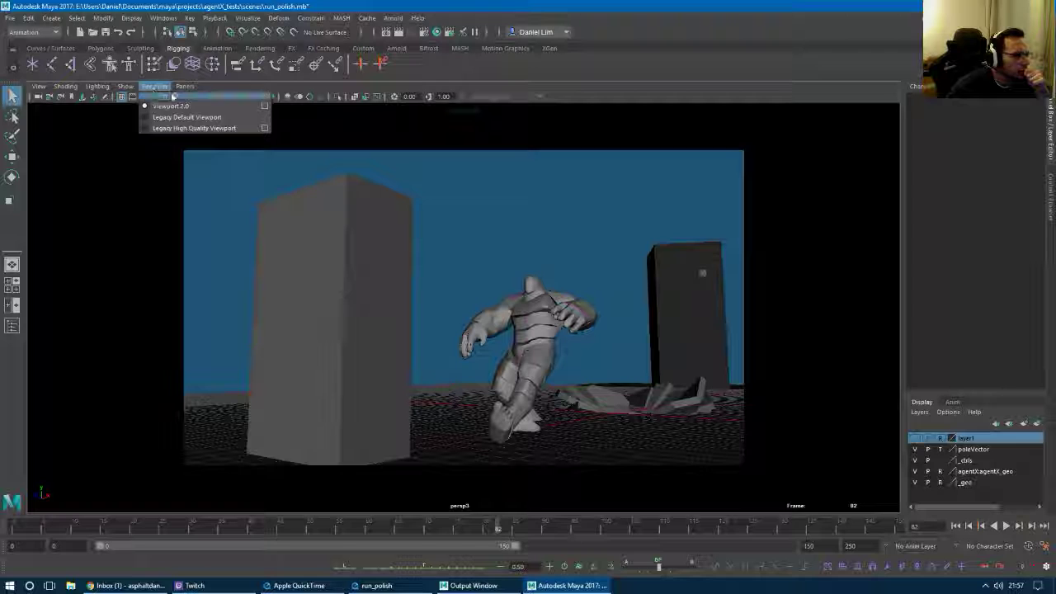
pyautogui.click(189, 118)
pyautogui.click(155, 89)
pyautogui.click(166, 123)
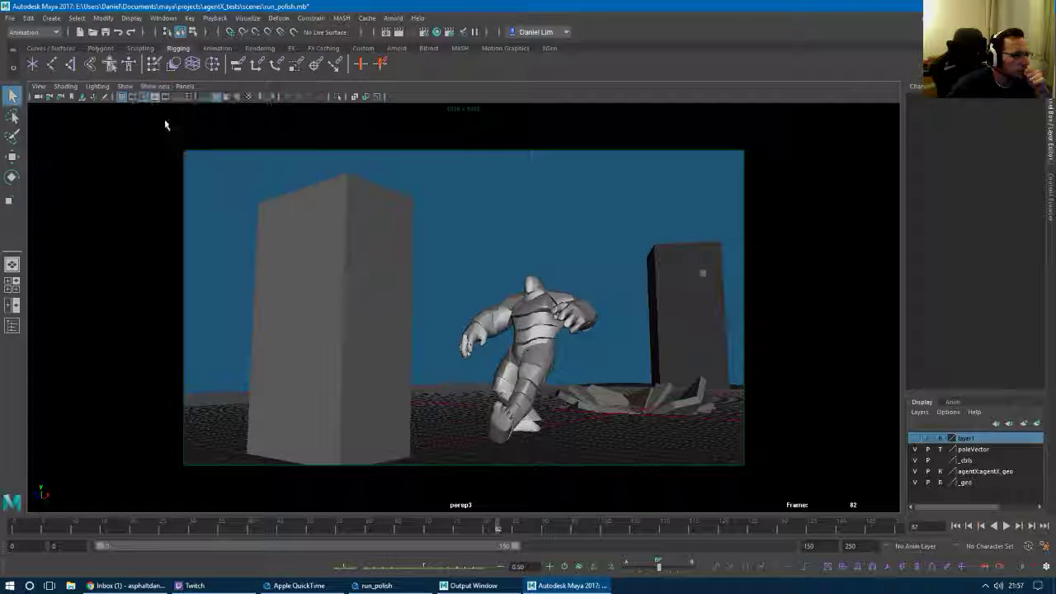
pyautogui.click(154, 86)
pyautogui.click(175, 116)
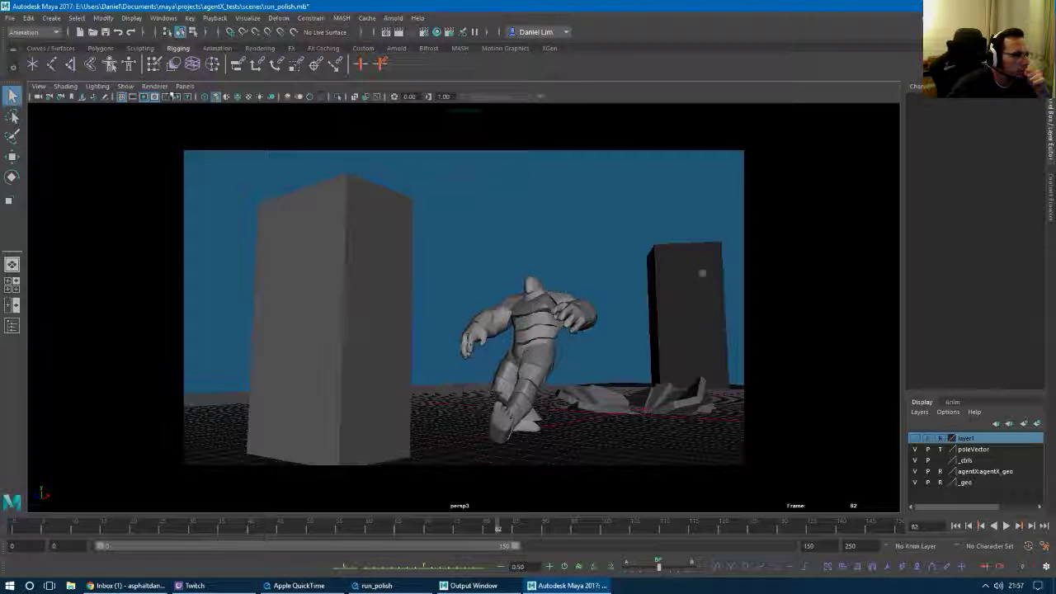
pyautogui.click(184, 88)
pyautogui.click(181, 88)
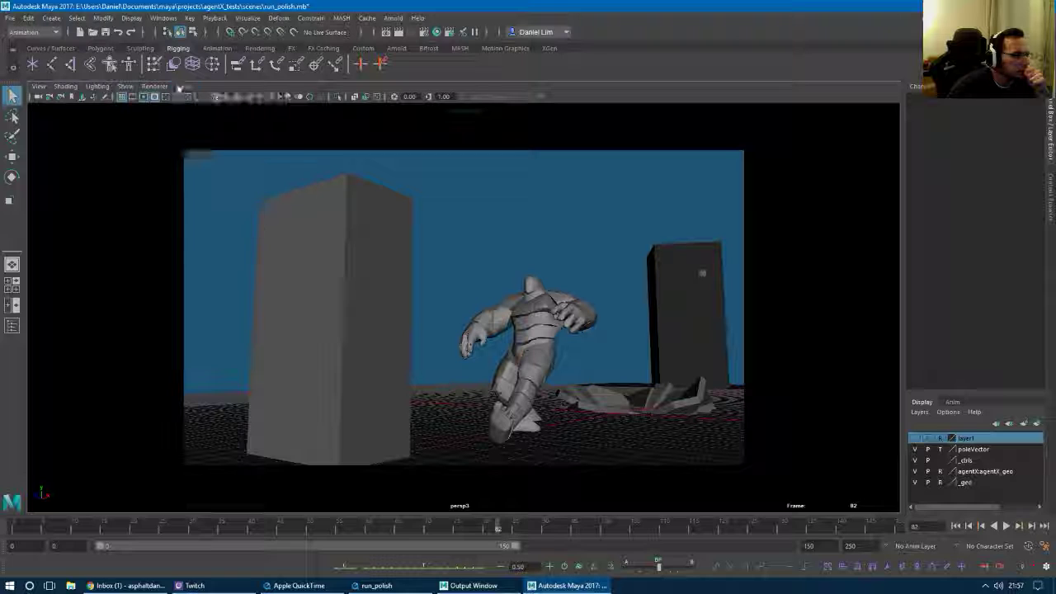
# Compare the legacy viewport renderer with Viewport 2.0 once more in the persp3 view, ending on Viewport 2.0.
pyautogui.click(1046, 546)
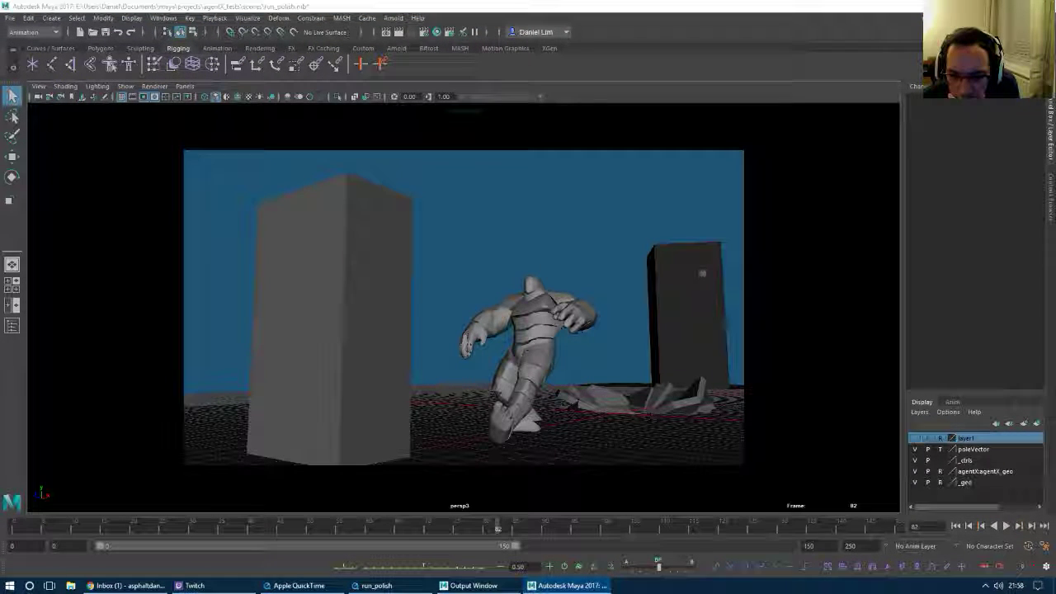
pyautogui.click(460, 198)
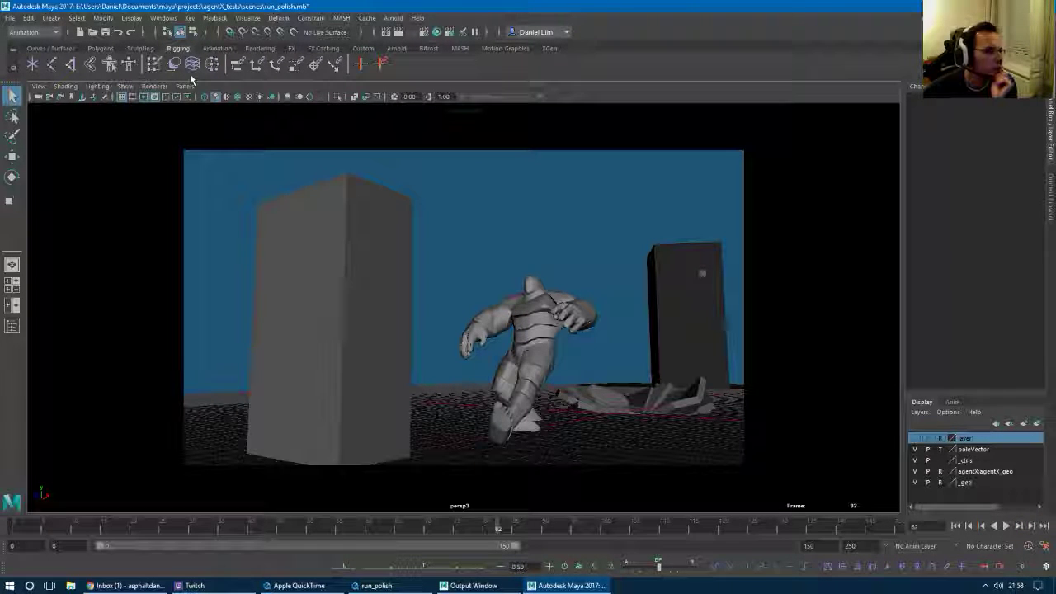
pyautogui.click(156, 85)
pyautogui.click(165, 117)
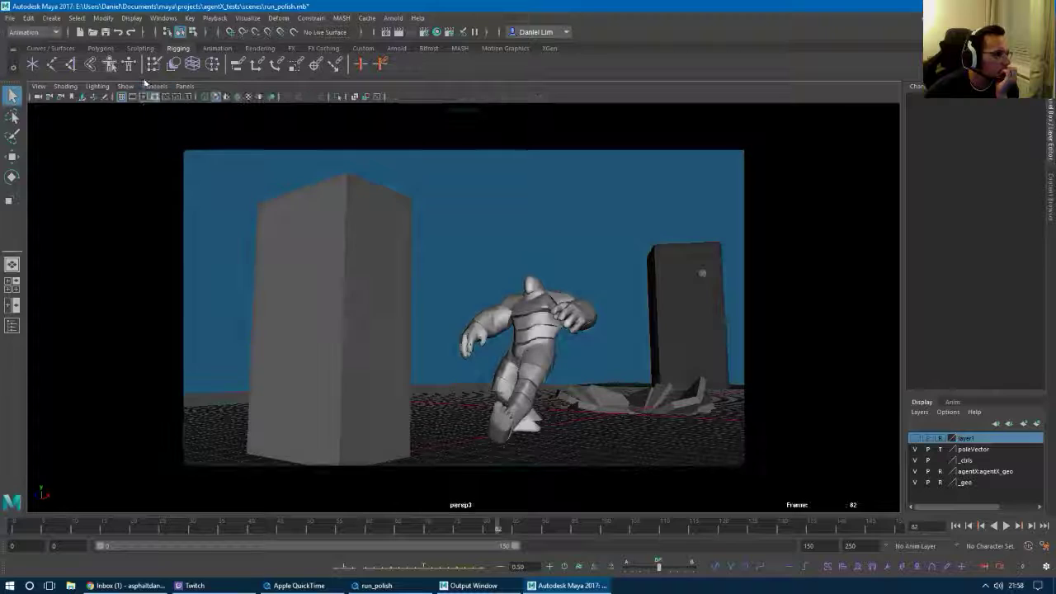
pyautogui.click(156, 86)
pyautogui.click(169, 106)
pyautogui.click(185, 86)
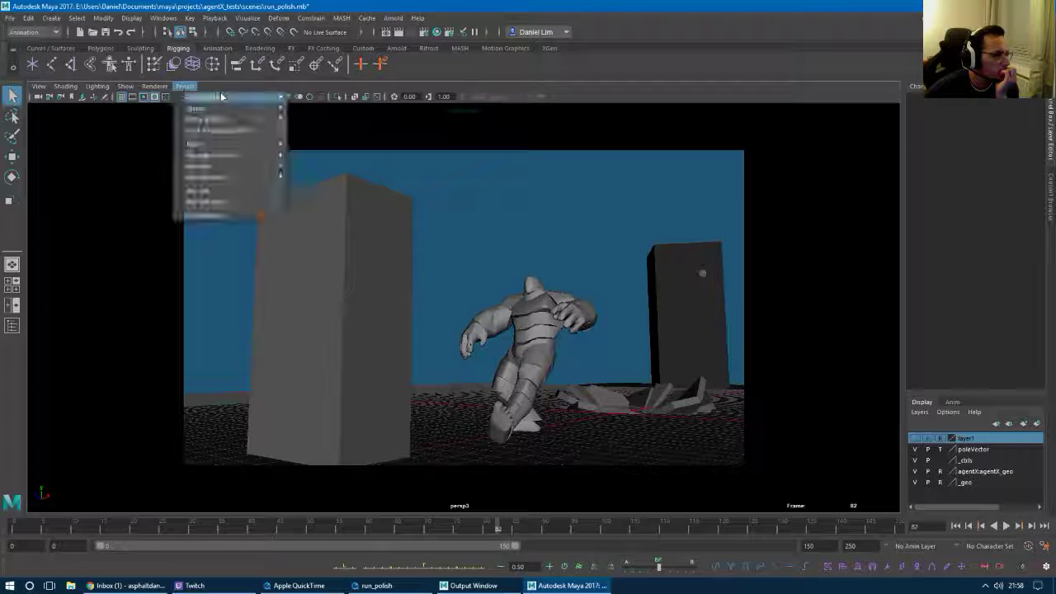
pyautogui.moveTo(214, 97)
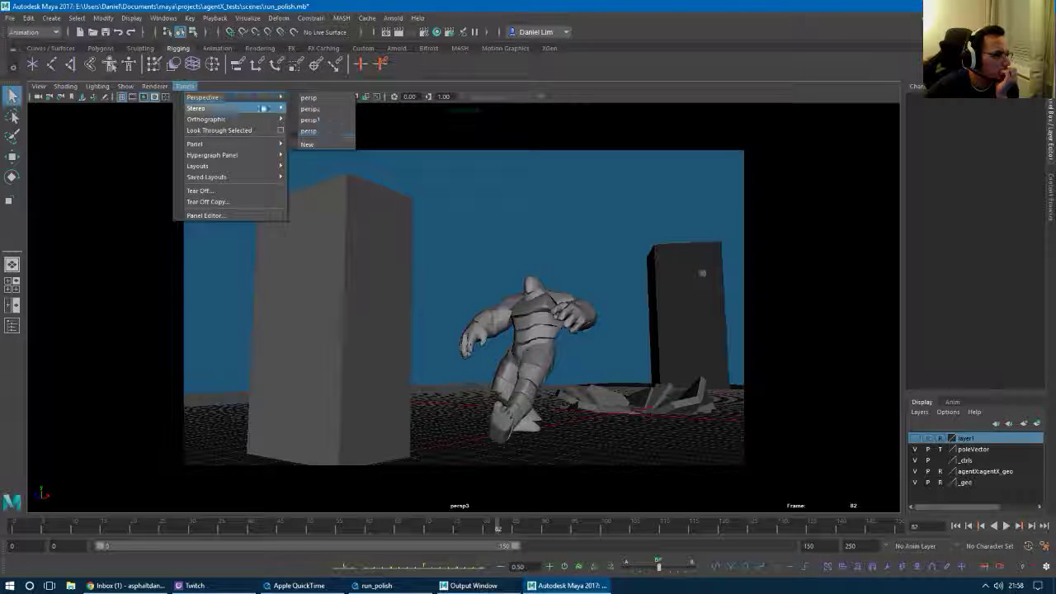
pyautogui.click(133, 162)
# Switch from the persp3 and four-view layouts to a single persp view.
pyautogui.hotkey('alt', 'Tab')
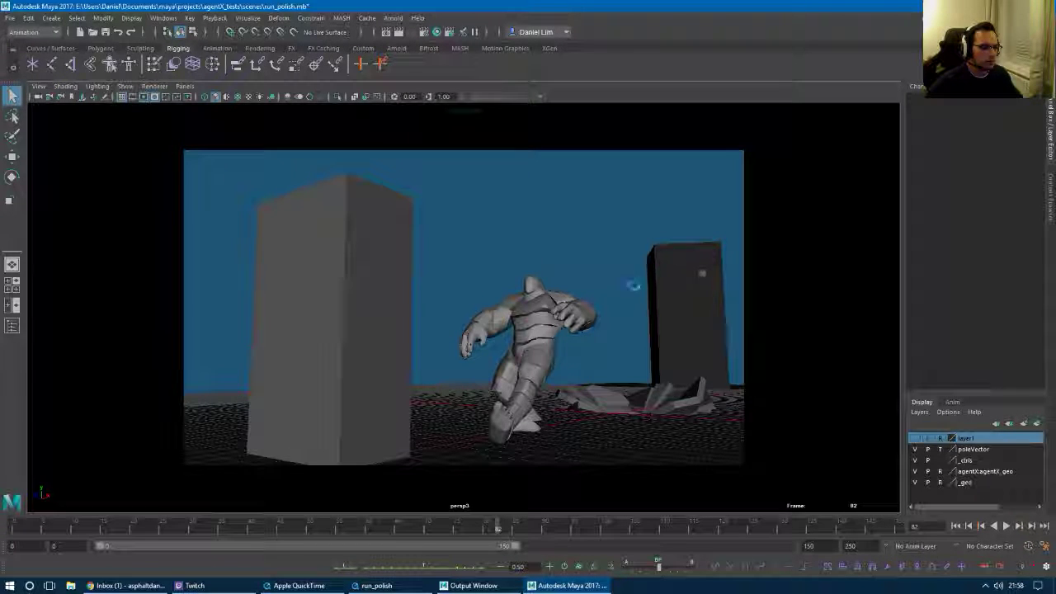
pyautogui.press('space')
pyautogui.press('space')
pyautogui.press('space')
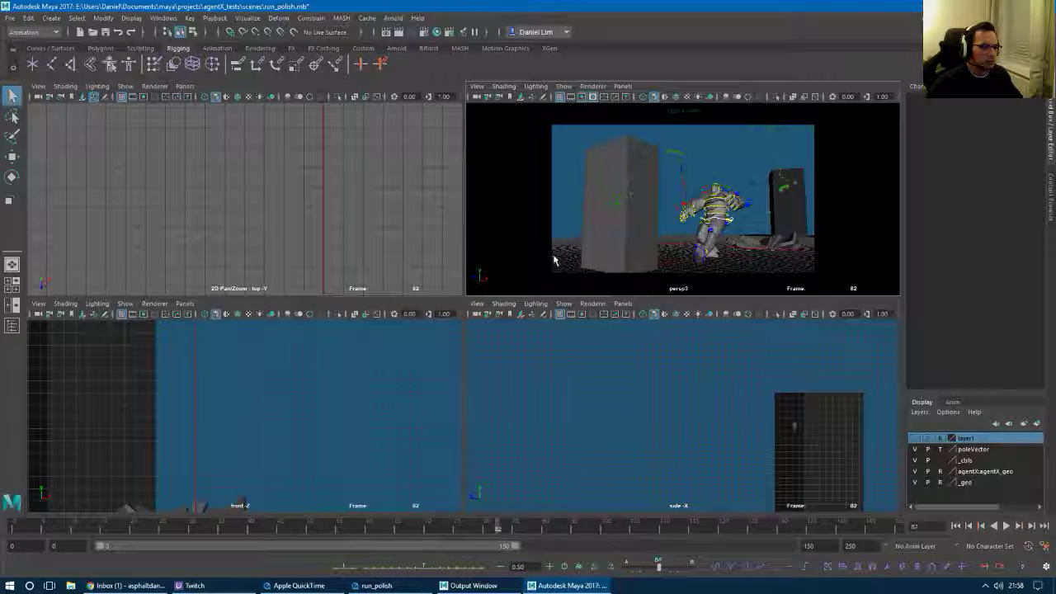
pyautogui.press('space')
pyautogui.press('space')
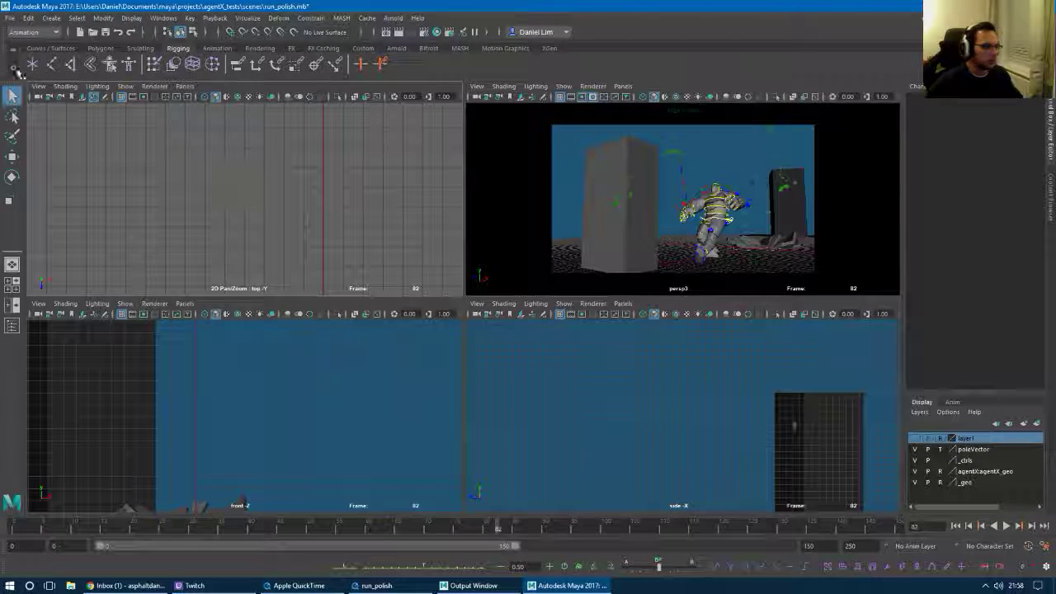
pyautogui.click(13, 263)
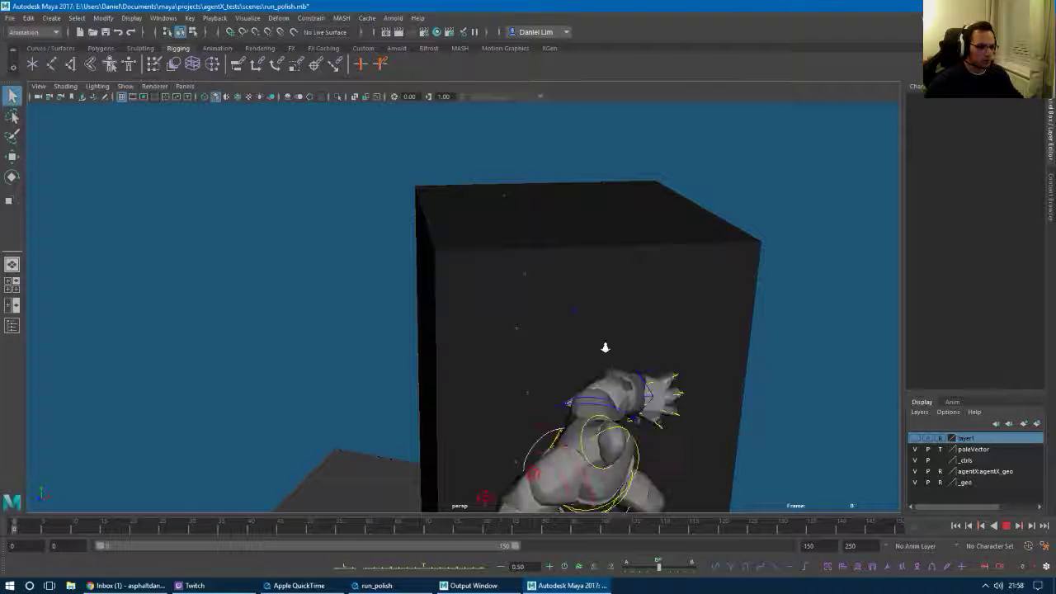
# Review the playing animation in the persp view with the far pillar and the rubble on the ground in frame.
pyautogui.keyDown('alt'); pyautogui.moveTo(604, 347); pyautogui.dragTo(410, 341, button='right'); pyautogui.keyUp('alt')
pyautogui.keyDown('alt'); pyautogui.moveTo(458, 345); pyautogui.dragTo(403, 351); pyautogui.keyUp('alt')
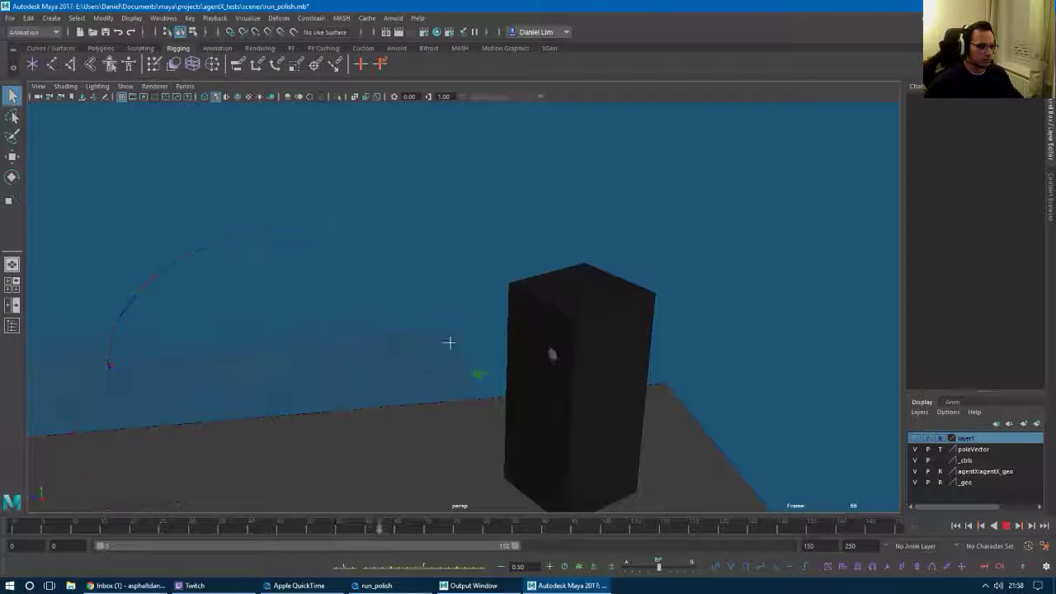
pyautogui.keyDown('alt'); pyautogui.moveTo(451, 344); pyautogui.dragTo(532, 299, button='middle'); pyautogui.keyUp('alt')
pyautogui.keyDown('alt'); pyautogui.moveTo(460, 356); pyautogui.dragTo(363, 358, button='right'); pyautogui.keyUp('alt')
pyautogui.keyDown('alt'); pyautogui.moveTo(364, 358); pyautogui.dragTo(395, 340); pyautogui.keyUp('alt')
pyautogui.keyDown('alt'); pyautogui.moveTo(394, 339); pyautogui.dragTo(462, 311, button='right'); pyautogui.keyUp('alt')
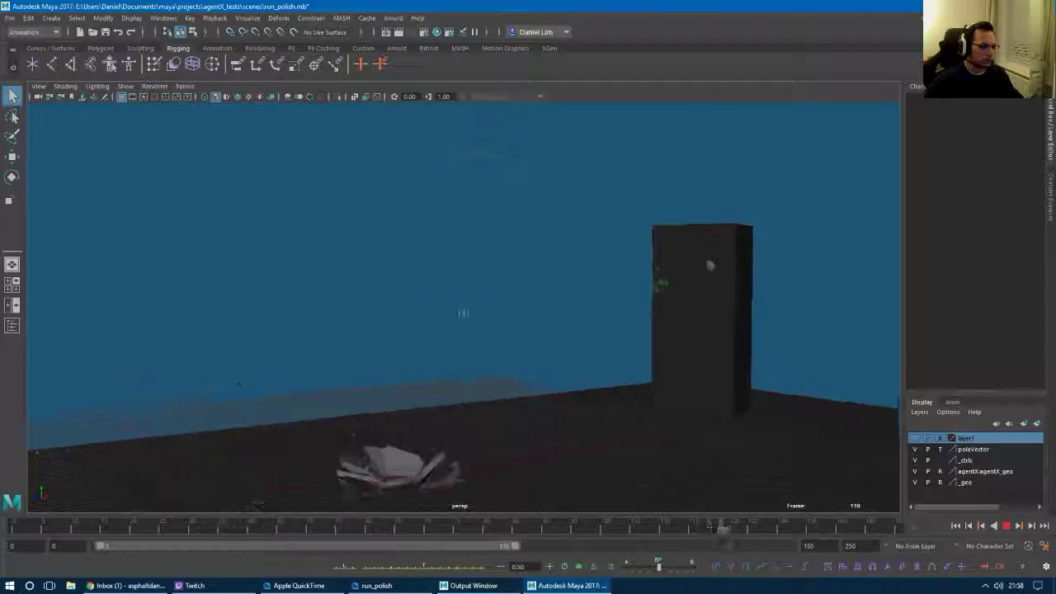
# Turn on the frame rate heads-up display and watch the animation's playback in the persp view.
pyautogui.click(125, 86)
pyautogui.click(99, 19)
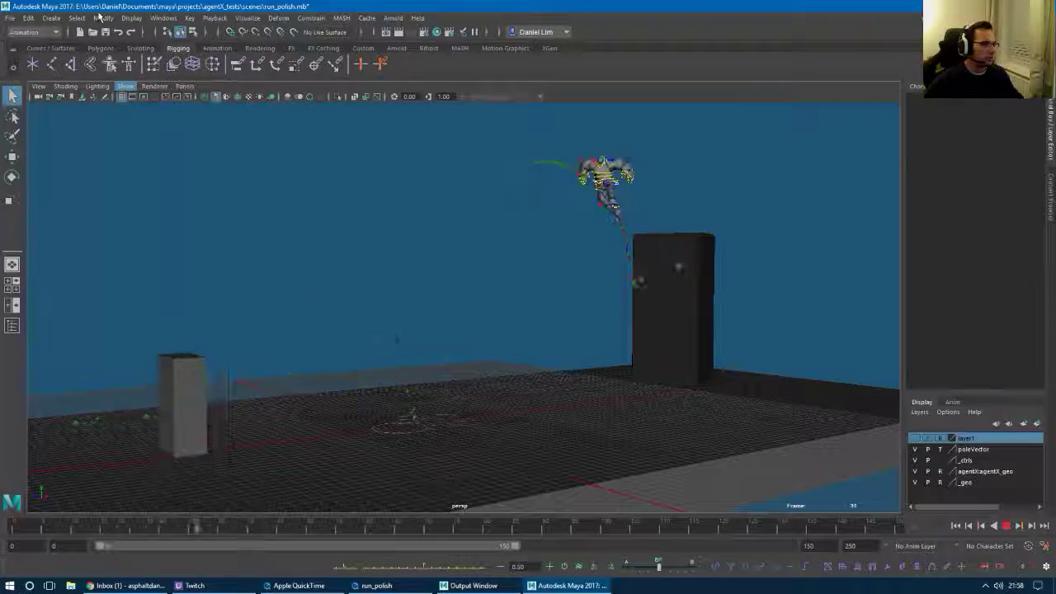
pyautogui.click(131, 19)
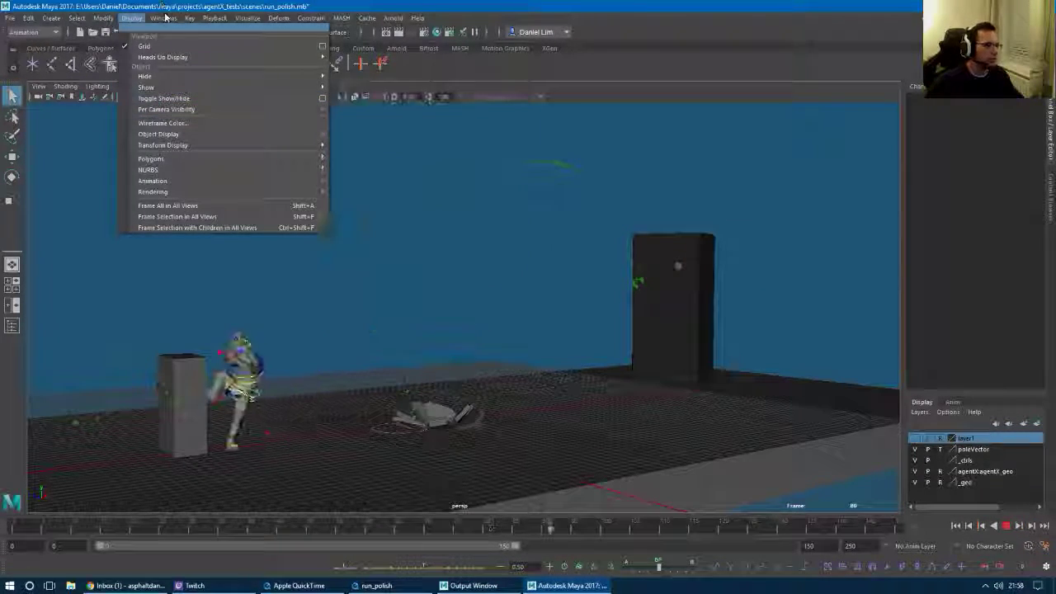
pyautogui.click(167, 17)
pyautogui.click(166, 18)
pyautogui.moveTo(134, 17)
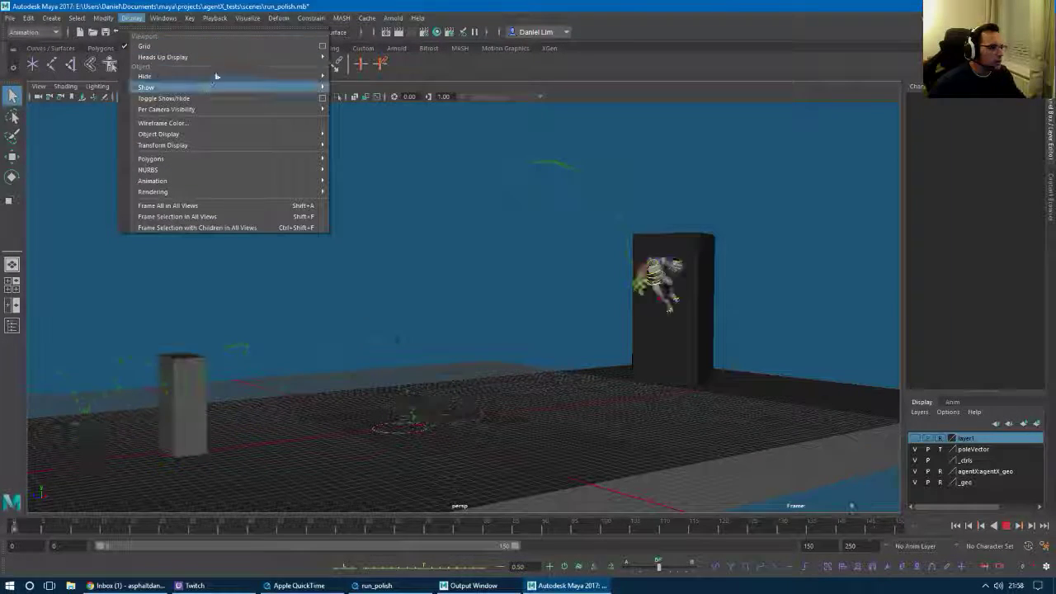
pyautogui.moveTo(314, 56)
pyautogui.click(387, 145)
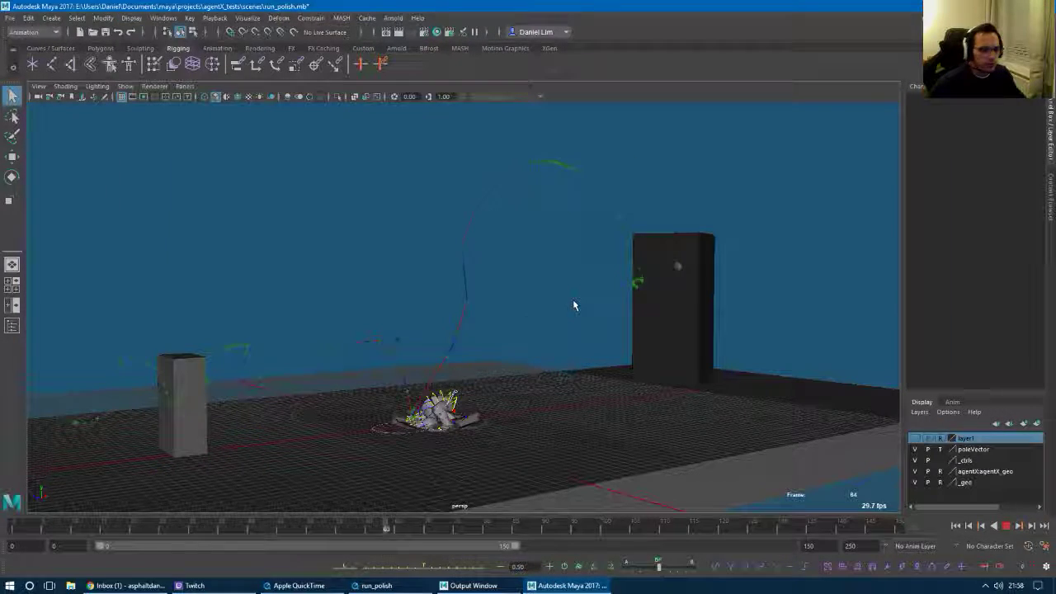
pyautogui.keyDown('alt'); pyautogui.moveTo(455, 332); pyautogui.dragTo(450, 358); pyautogui.keyUp('alt')
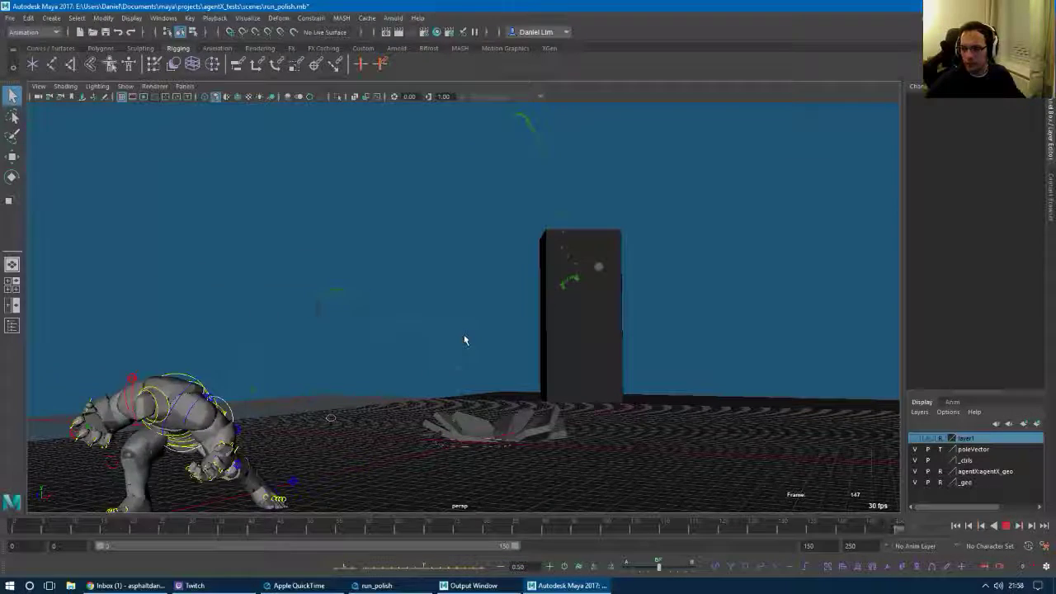
# Switch to a three-pane layout with two views above one wide pane, and show the Graph Editor in the wide pane.
pyautogui.click(11, 285)
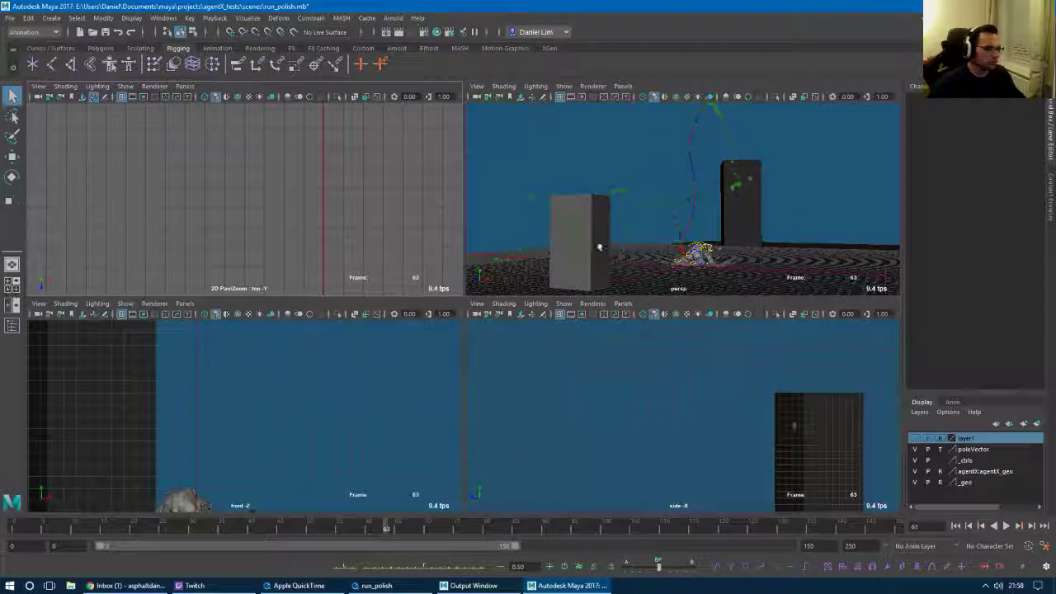
pyautogui.rightClick(12, 286)
pyautogui.click(99, 330)
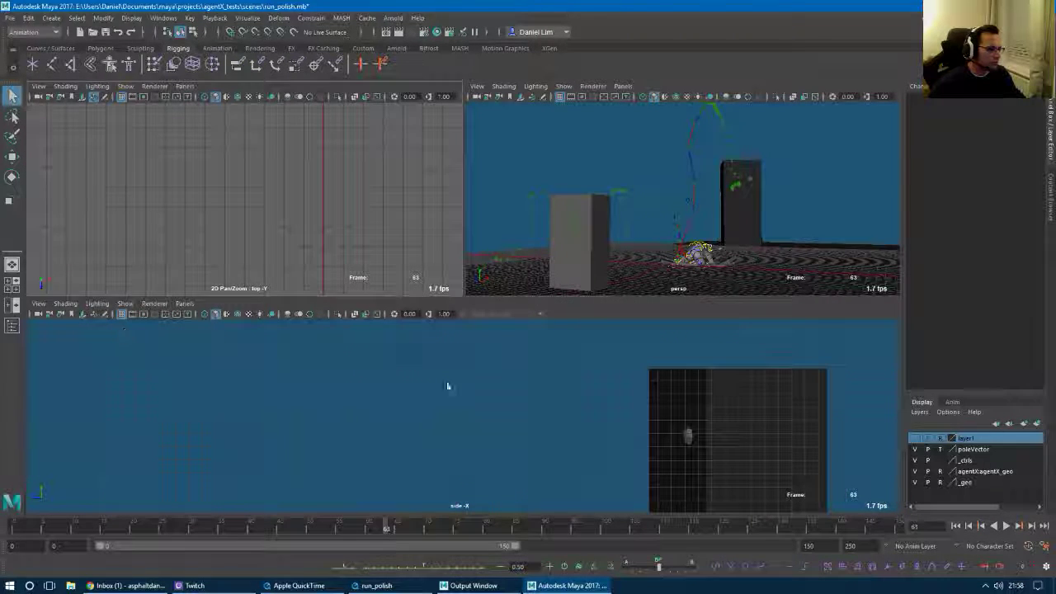
pyautogui.click(155, 304)
pyautogui.moveTo(184, 304)
pyautogui.moveTo(217, 315)
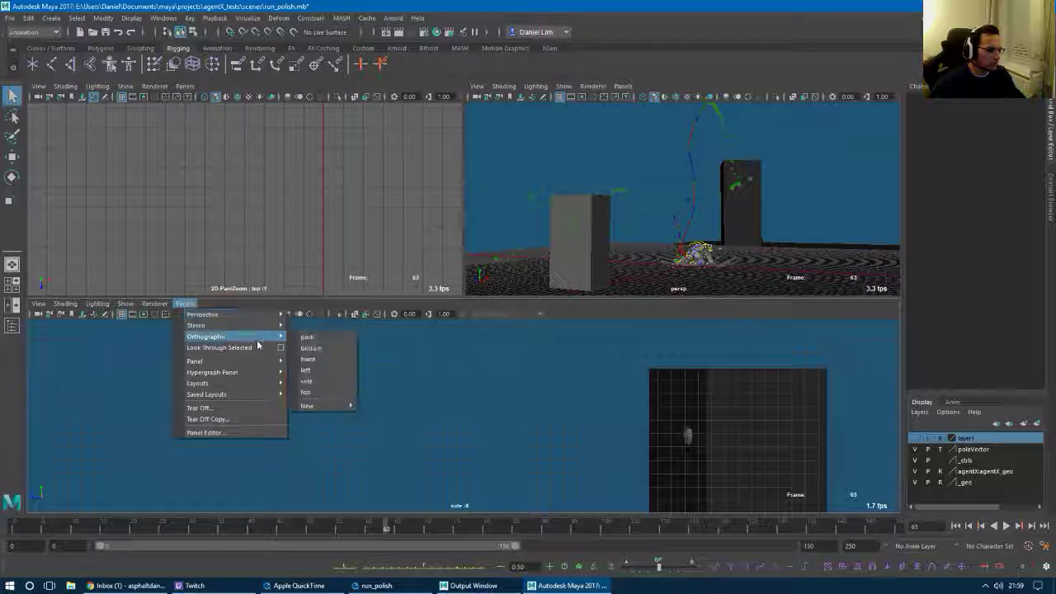
pyautogui.moveTo(255, 362)
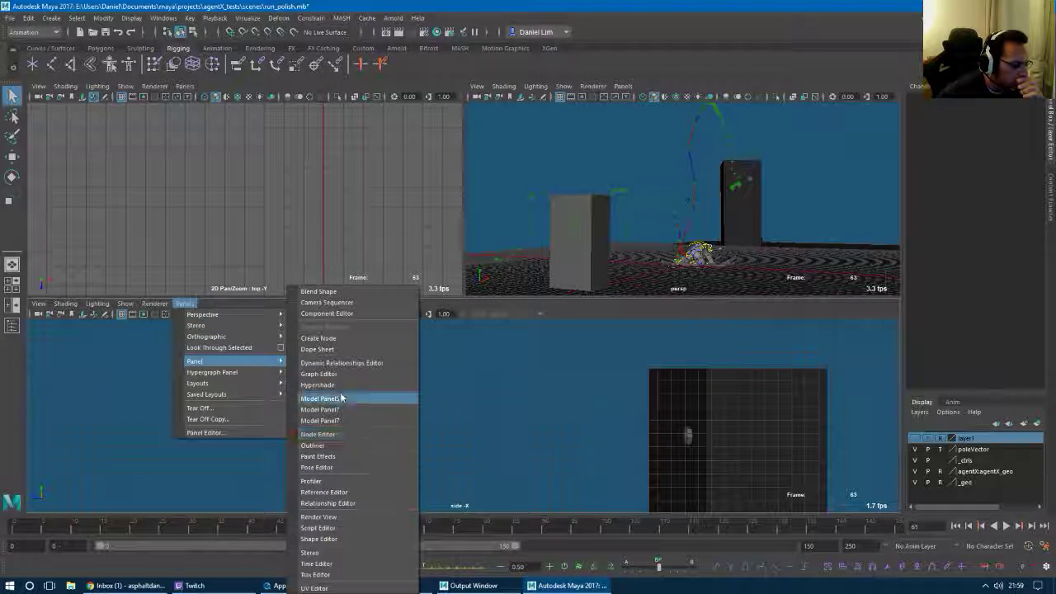
pyautogui.click(318, 374)
# Change the orthographic top view pane to the persp camera.
pyautogui.click(184, 86)
pyautogui.moveTo(206, 97)
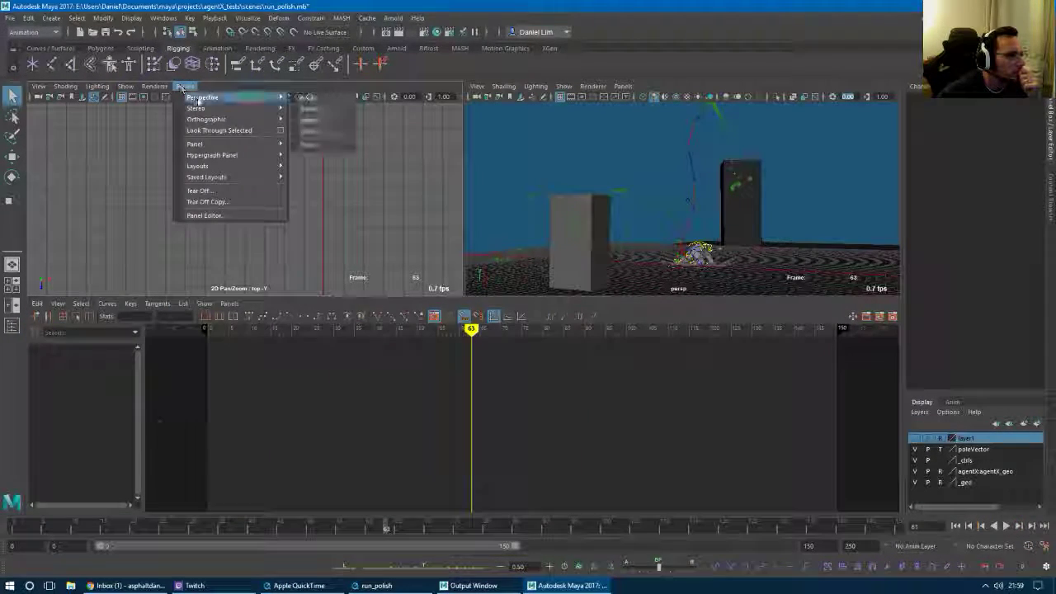
pyautogui.click(307, 98)
# Change the second perspective pane to the persp3 camera and limit its display to polygons.
pyautogui.click(623, 86)
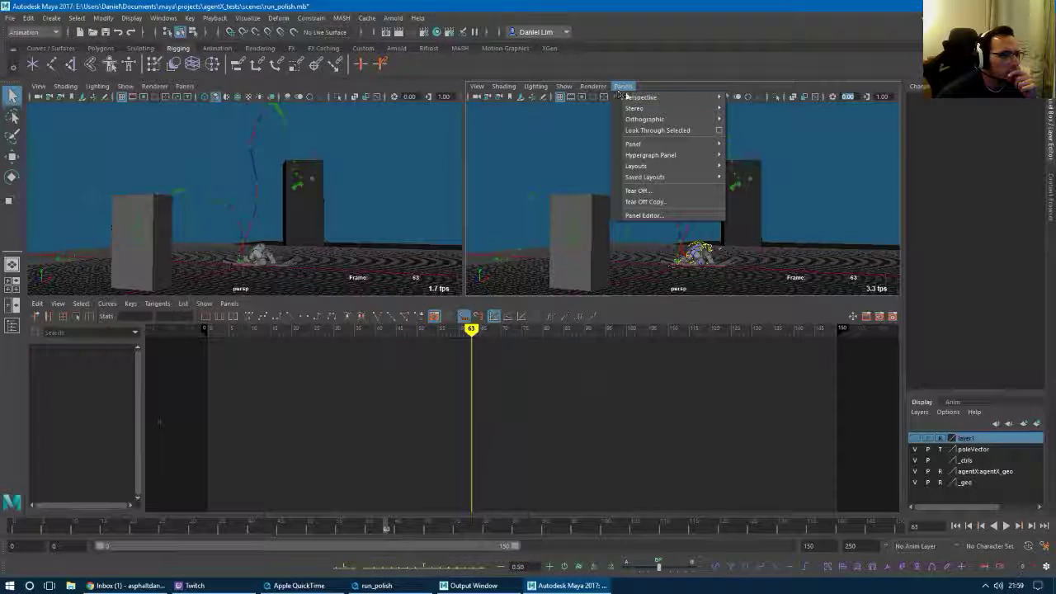
pyautogui.moveTo(675, 101)
pyautogui.click(774, 130)
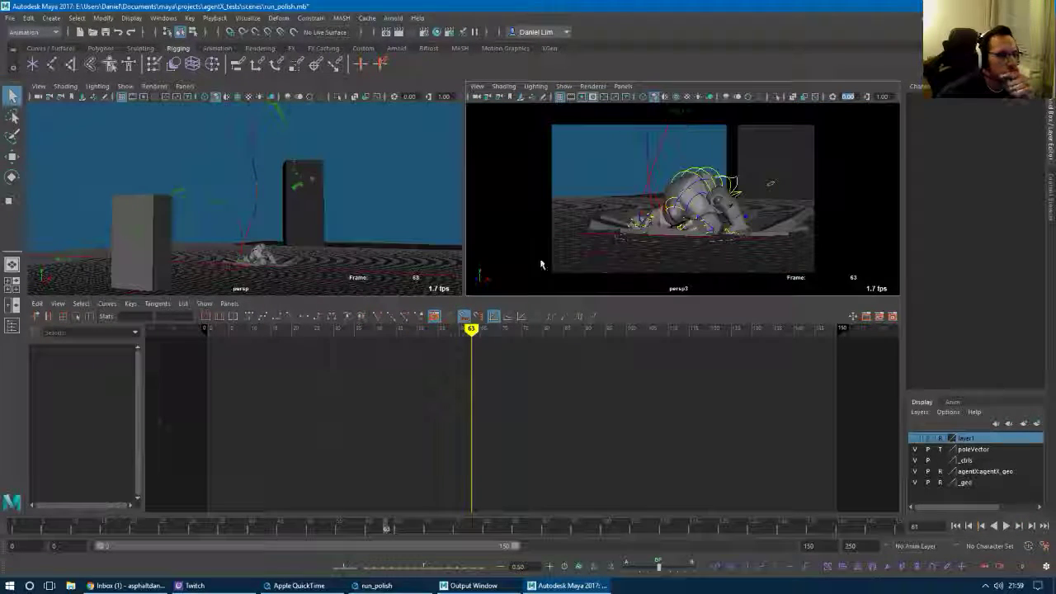
pyautogui.click(564, 86)
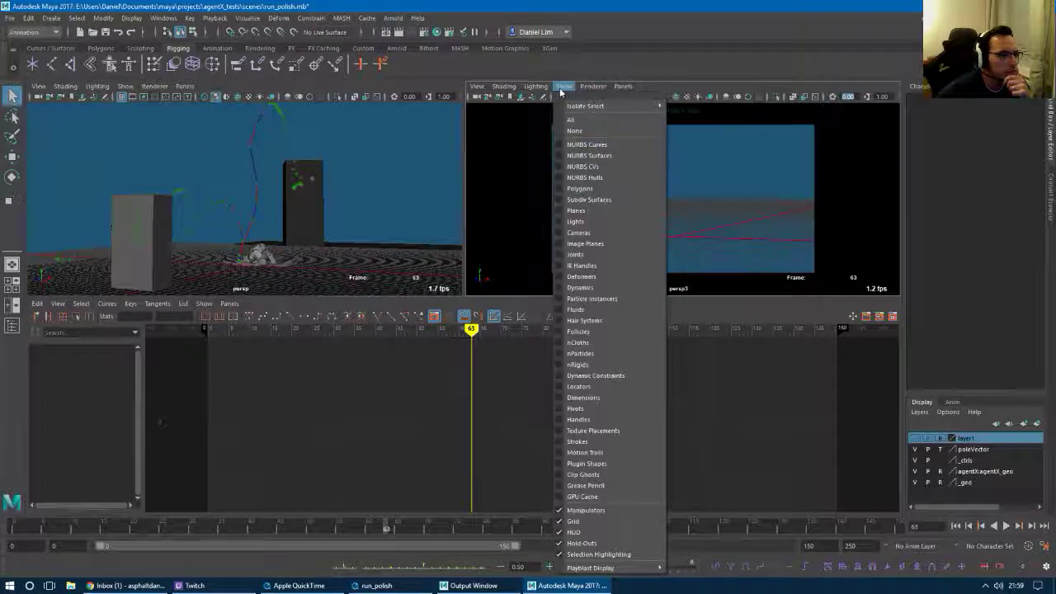
pyautogui.click(581, 188)
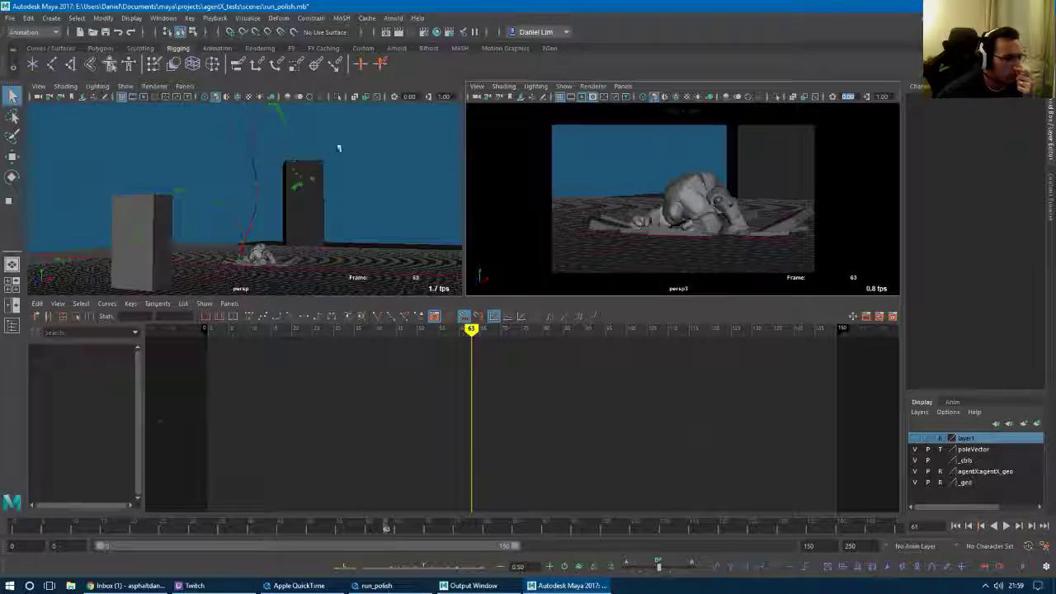
pyautogui.click(10, 17)
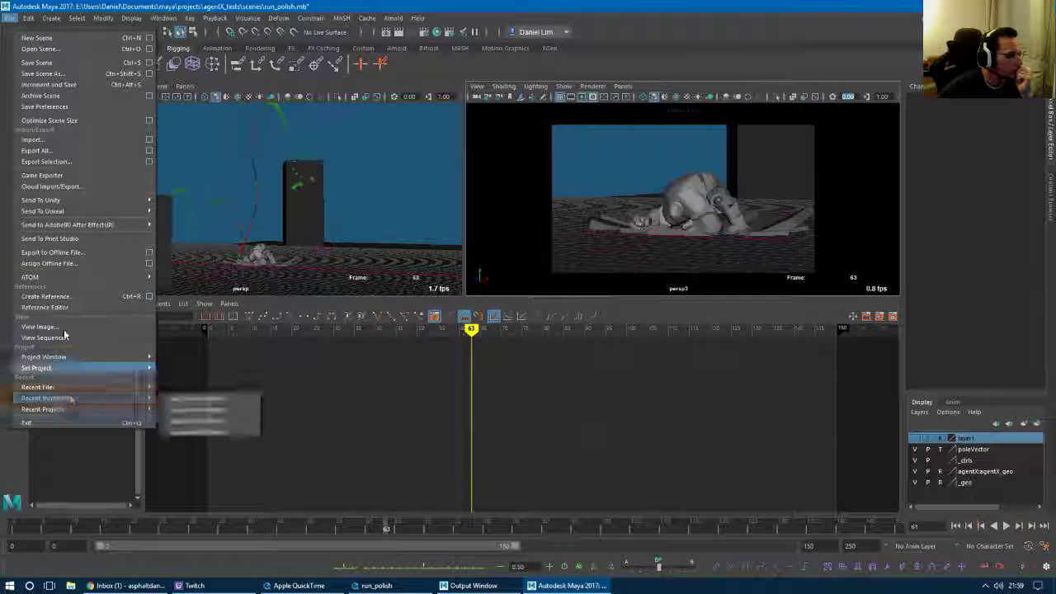
pyautogui.click(30, 17)
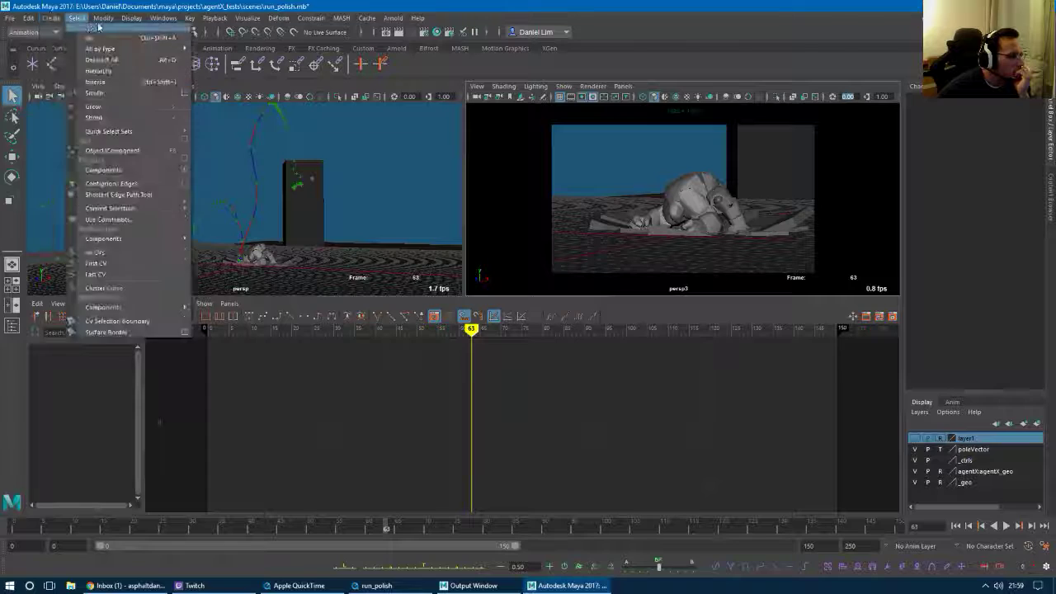
pyautogui.moveTo(101, 17)
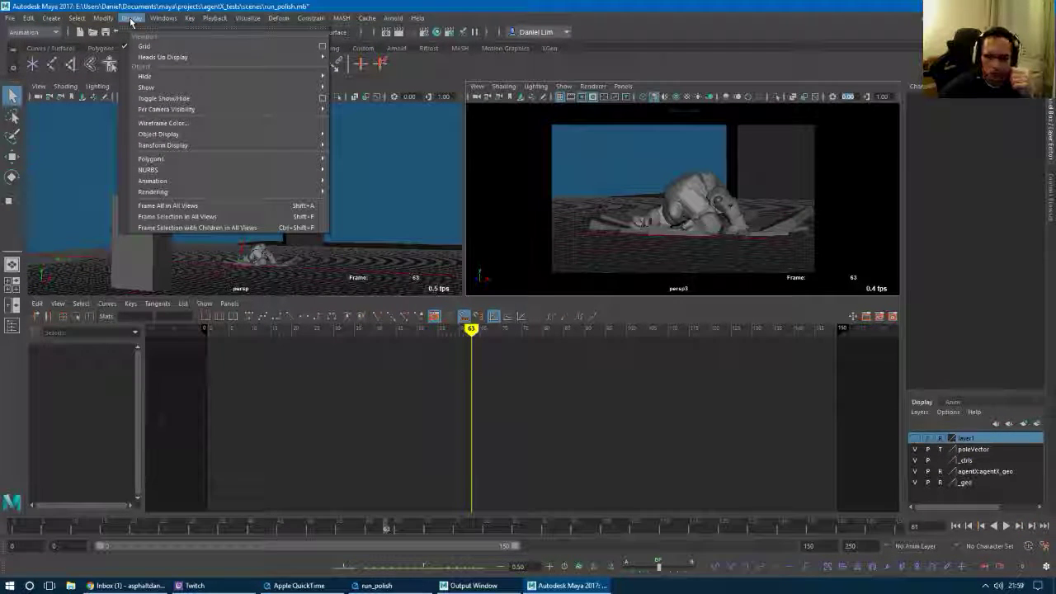
pyautogui.click(130, 18)
pyautogui.click(130, 18)
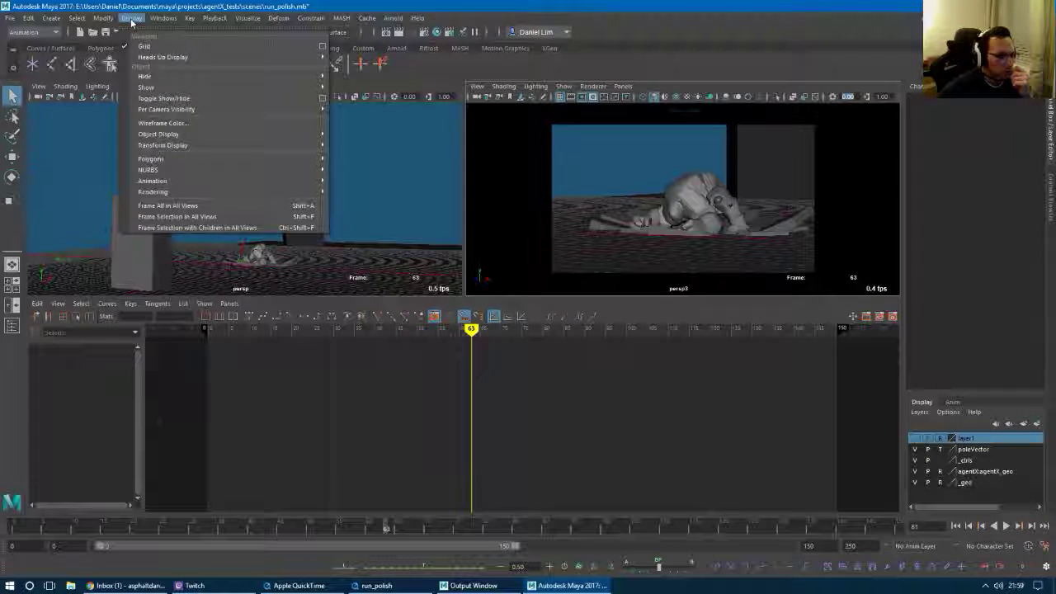
pyautogui.click(131, 19)
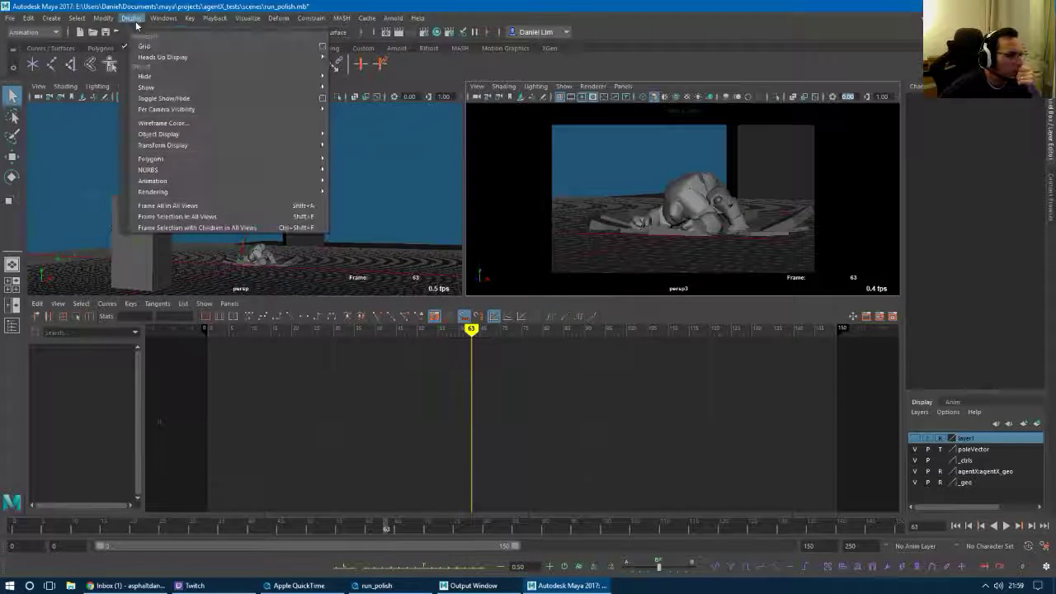
pyautogui.click(214, 198)
pyautogui.click(131, 17)
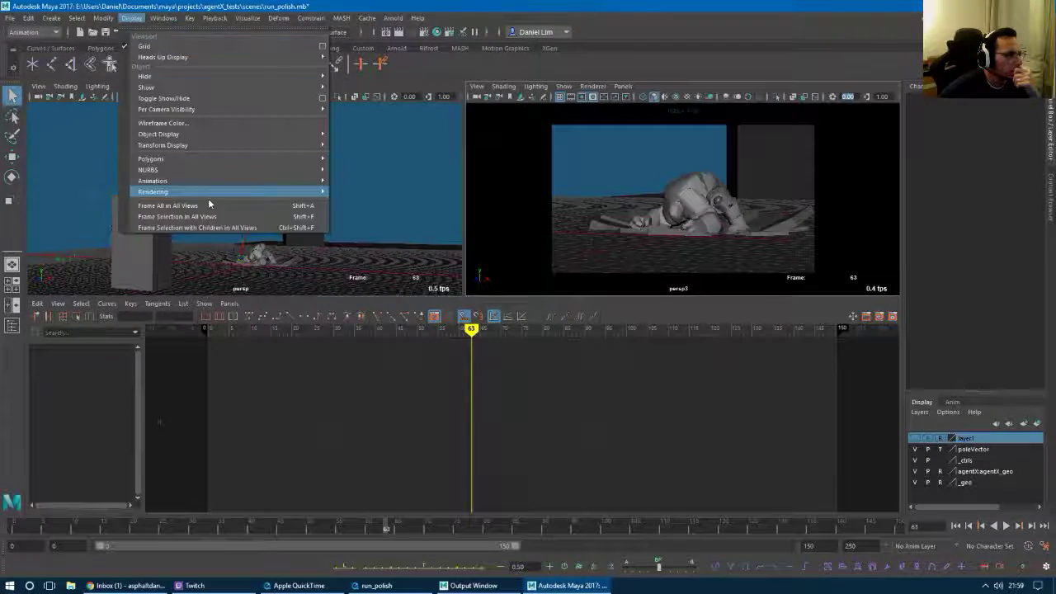
pyautogui.moveTo(224, 192)
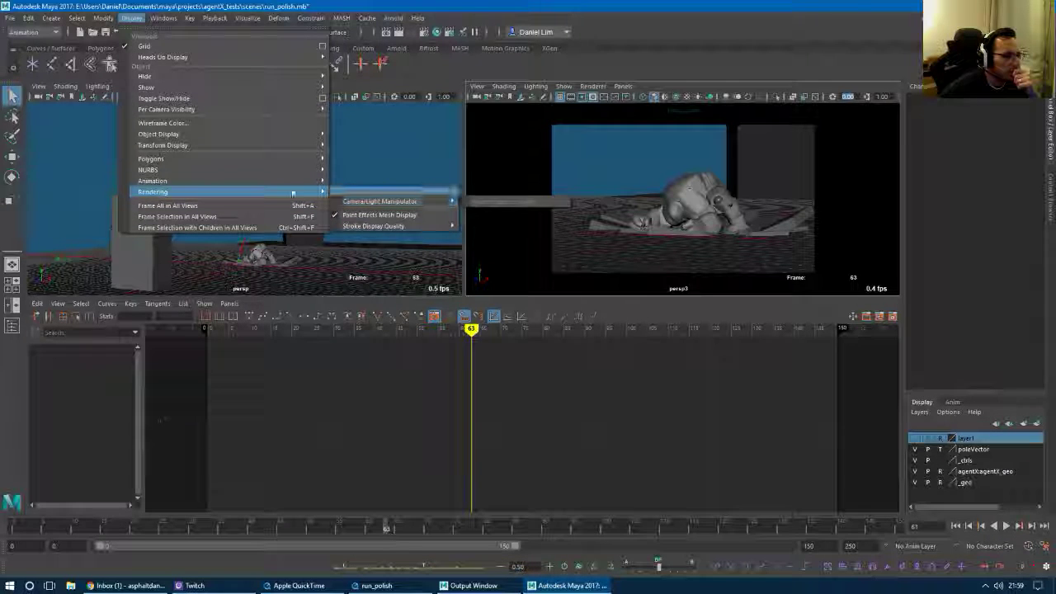
pyautogui.moveTo(293, 157)
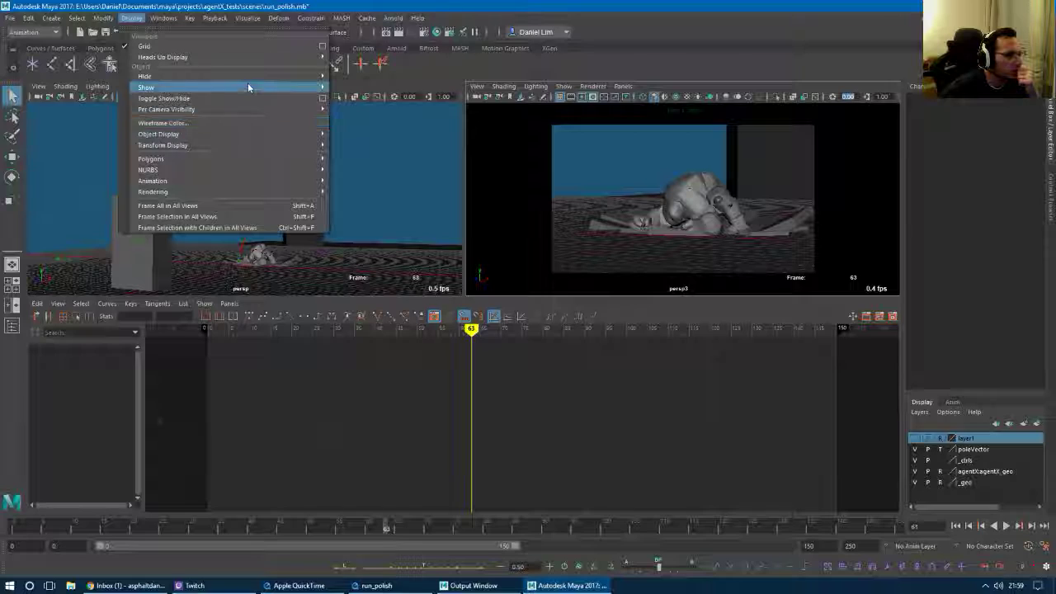
# Open the Preferences window from the settings and preferences commands.
pyautogui.moveTo(167, 21)
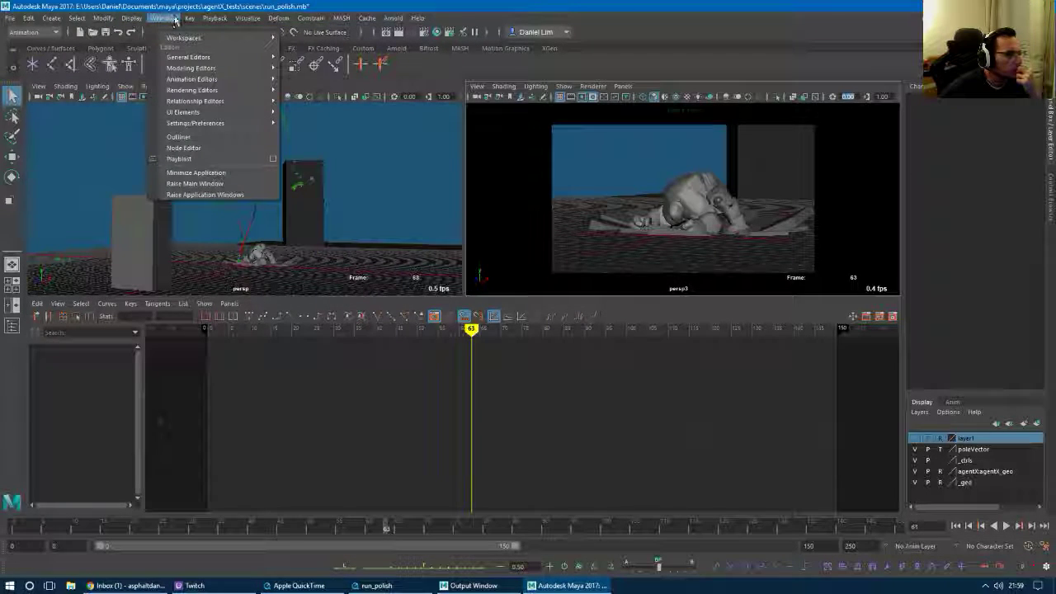
pyautogui.moveTo(261, 123)
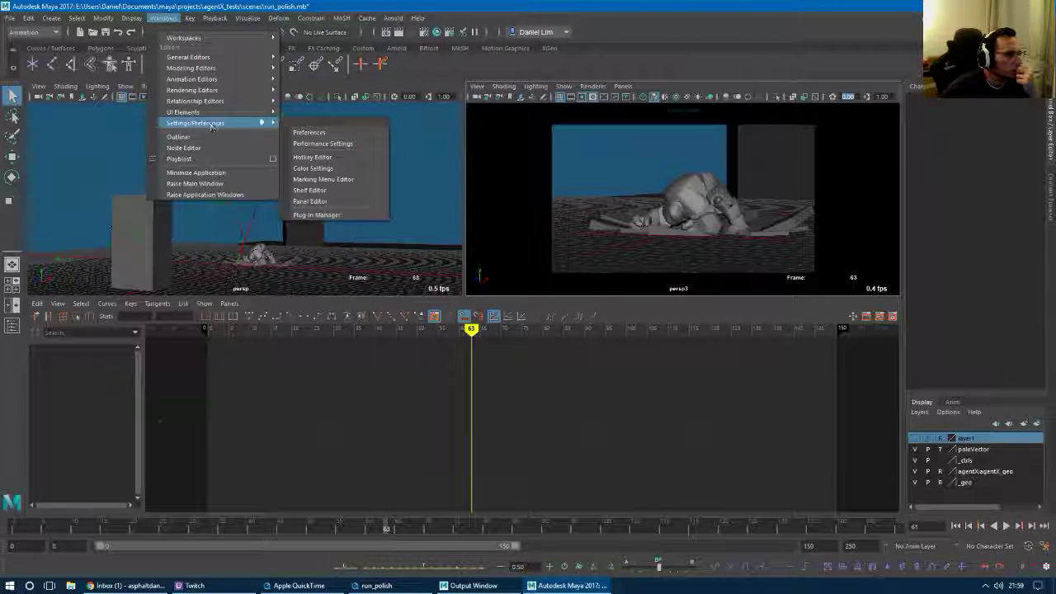
pyautogui.click(306, 134)
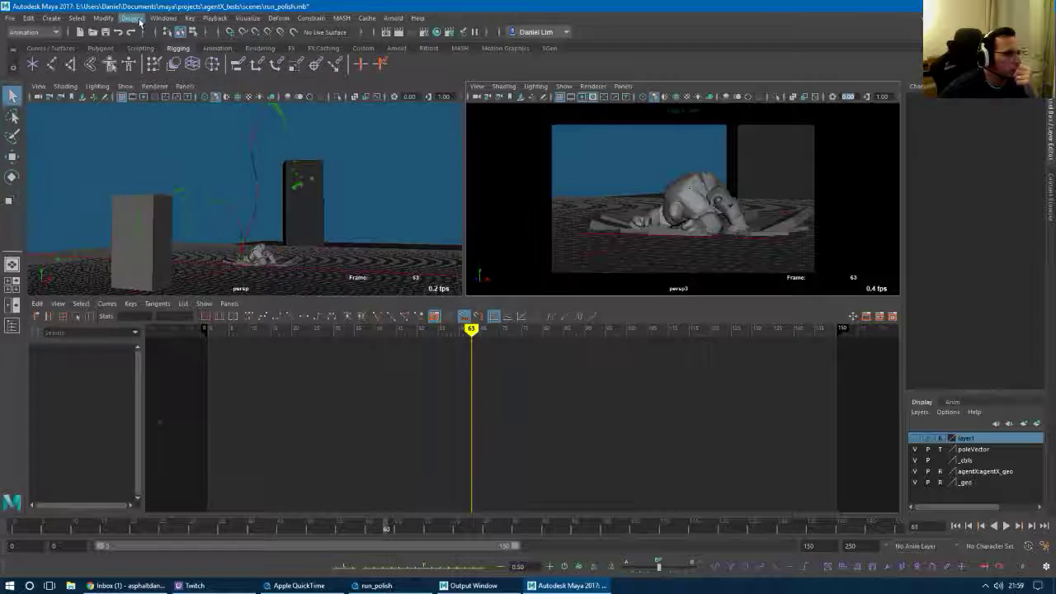
# Examine the loaded and auto-load plug-ins through the whole Plug-in Manager list, then close it.
pyautogui.click(163, 17)
pyautogui.moveTo(239, 123)
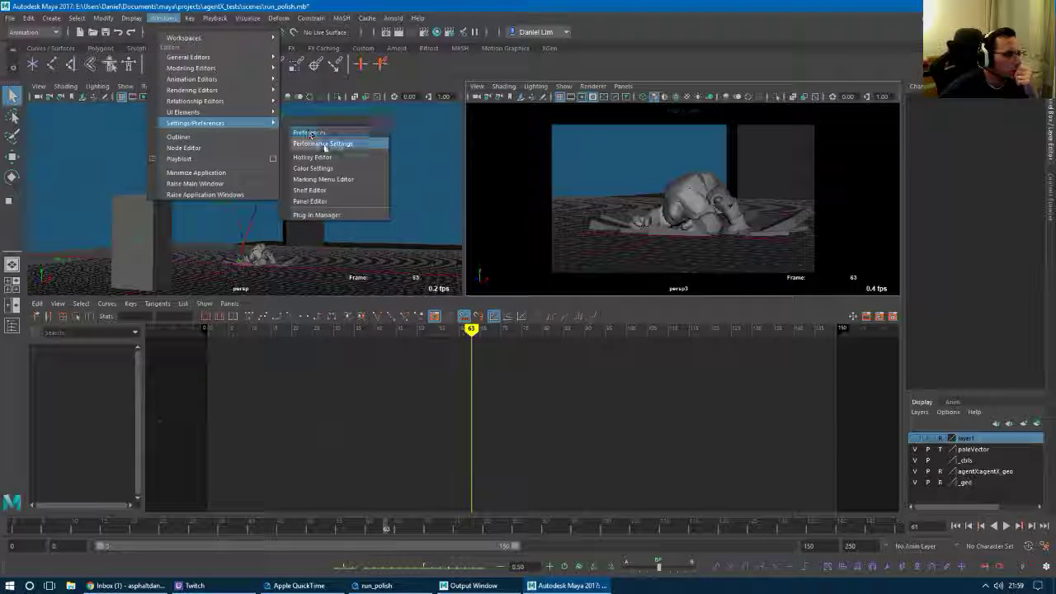
pyautogui.click(322, 215)
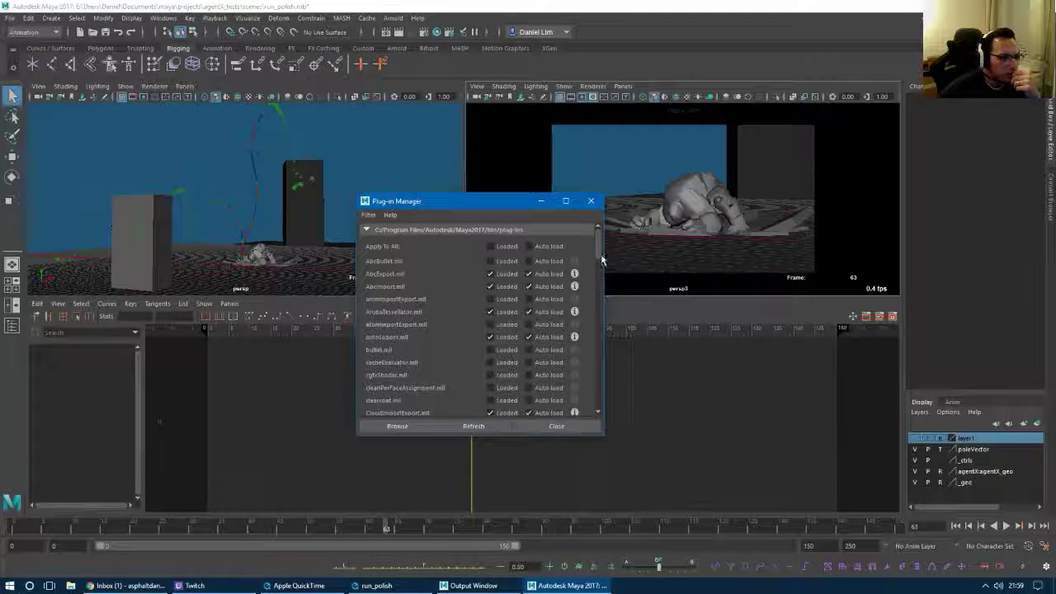
pyautogui.moveTo(601, 257); pyautogui.dragTo(602, 302)
pyautogui.scroll(-4, 606, 263)
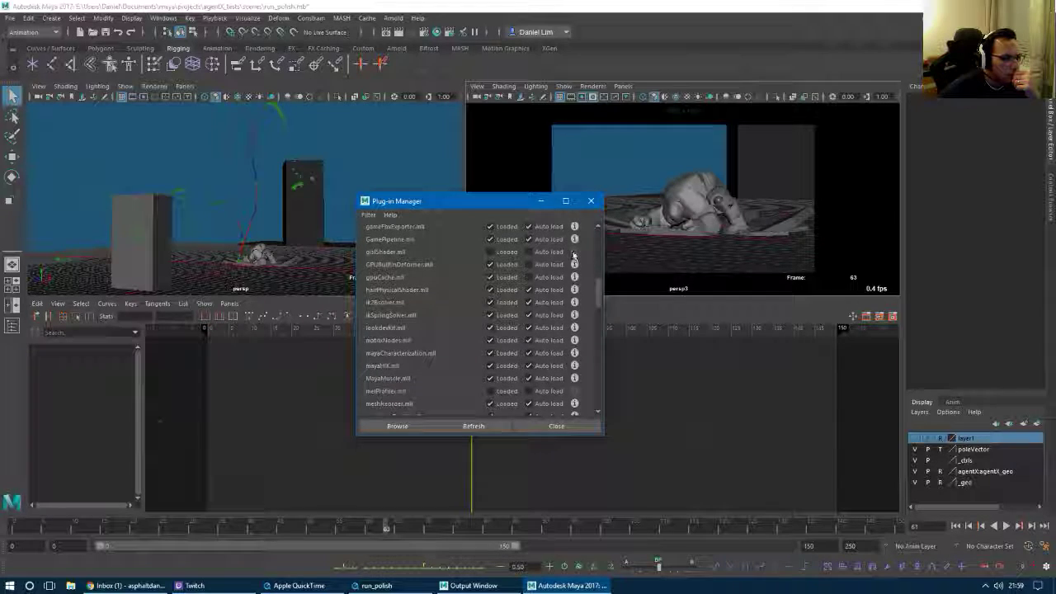
pyautogui.scroll(-3, 575, 276)
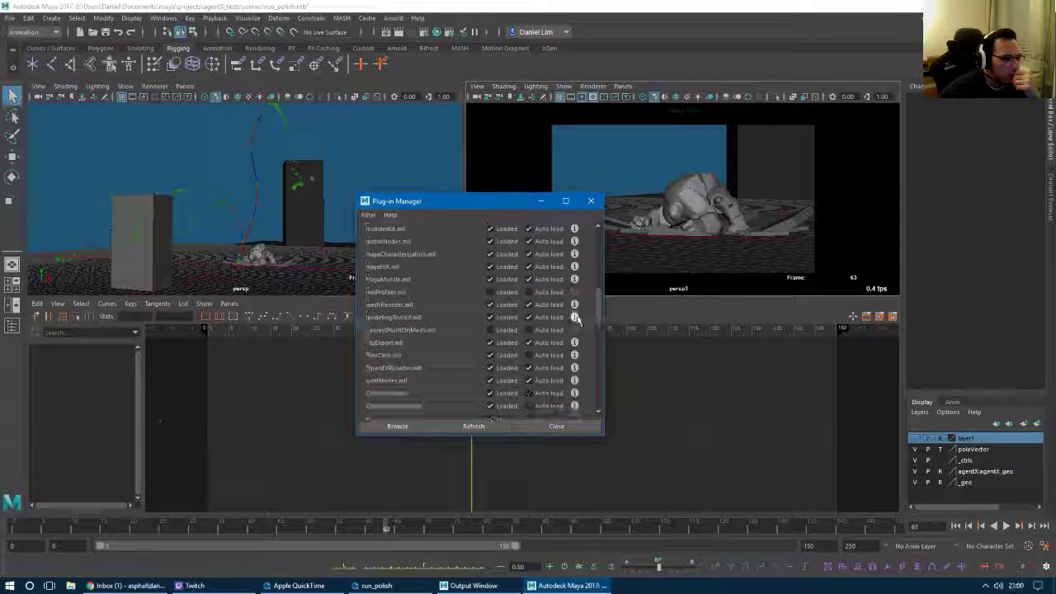
pyautogui.scroll(-5, 575, 321)
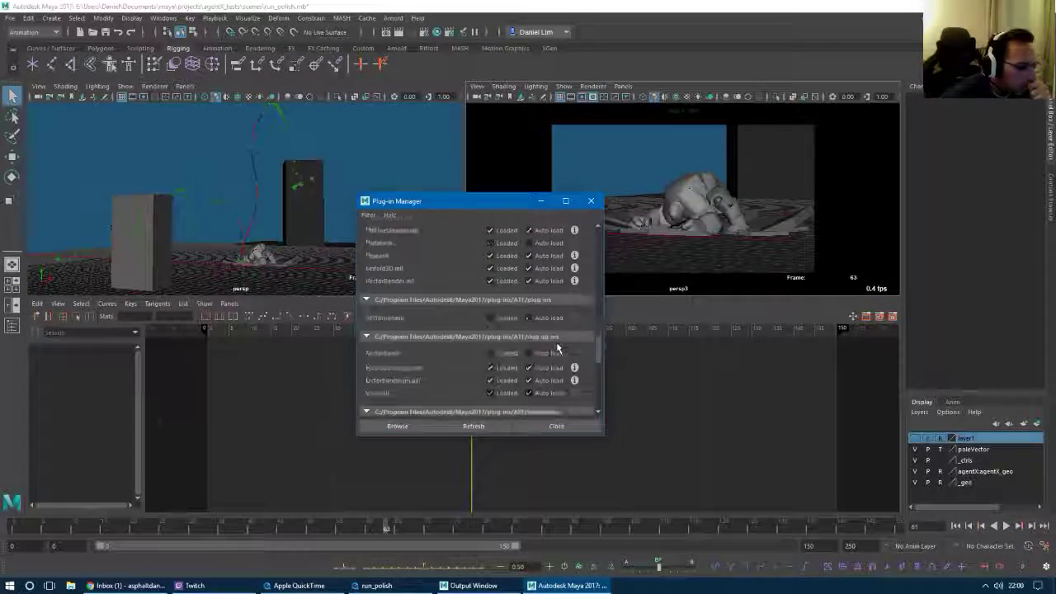
pyautogui.scroll(-4, 556, 339)
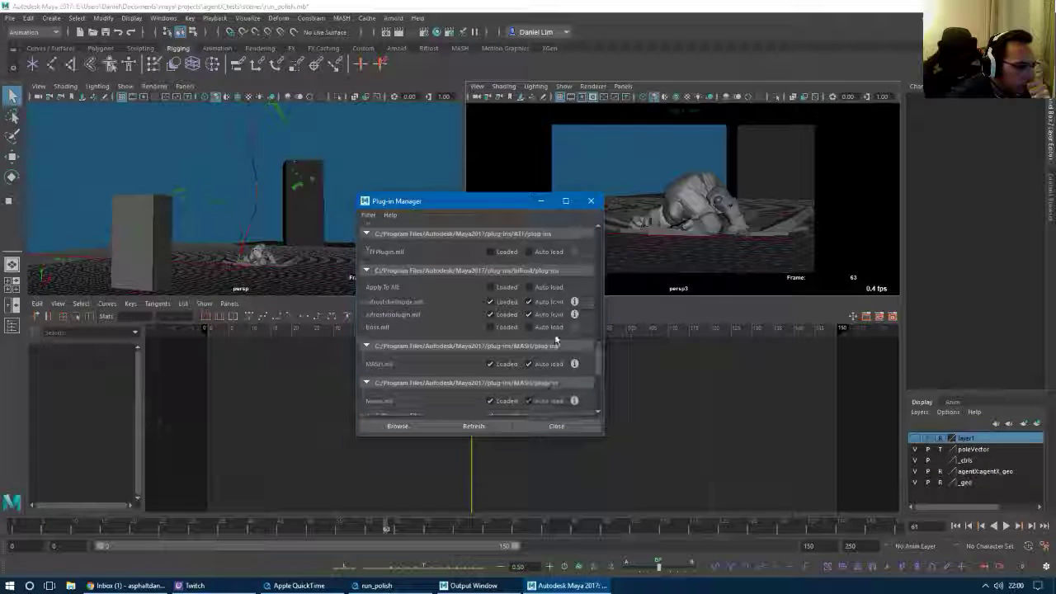
pyautogui.scroll(-5, 556, 339)
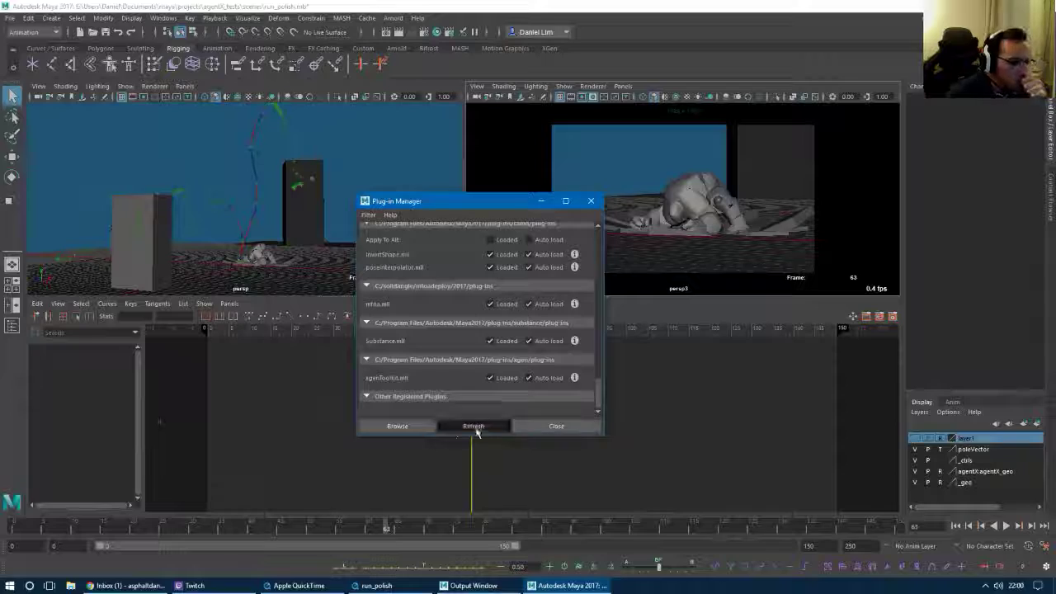
pyautogui.click(556, 426)
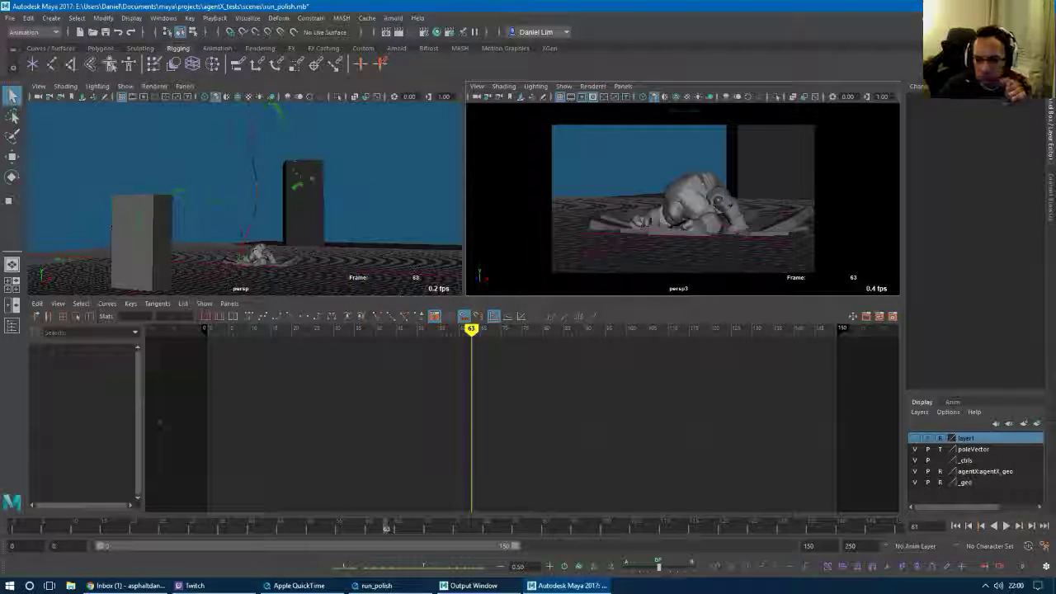
# Bring the Preferences window into view and examine the Rendering, Dynamics, Color Management, Animation, Applications and Modules categories.
pyautogui.moveTo(1055, 210); pyautogui.dragTo(408, 211)
pyautogui.moveTo(248, 207); pyautogui.dragTo(492, 145)
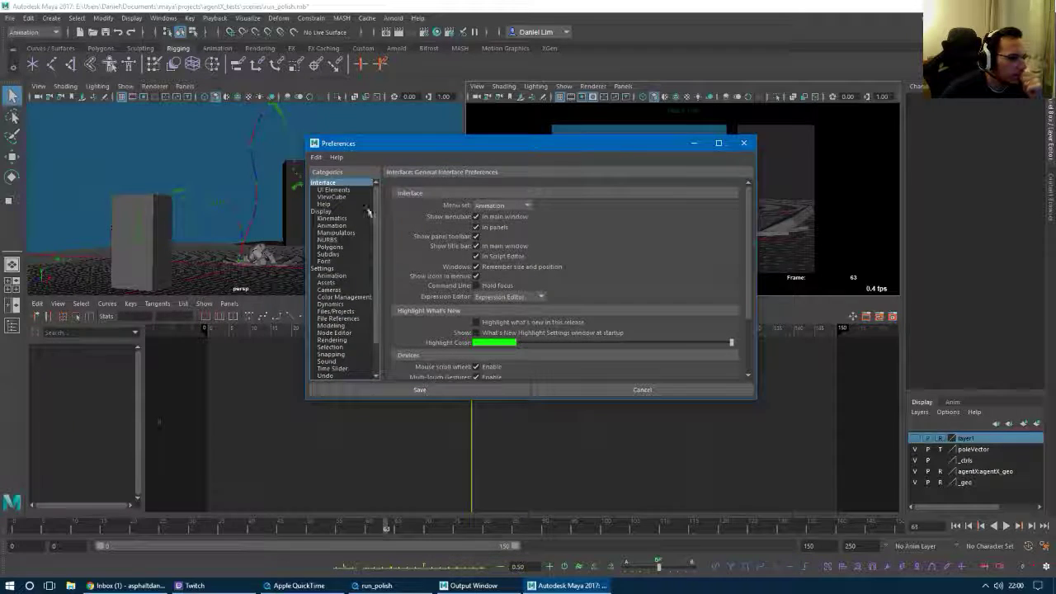
pyautogui.scroll(-4, 369, 212)
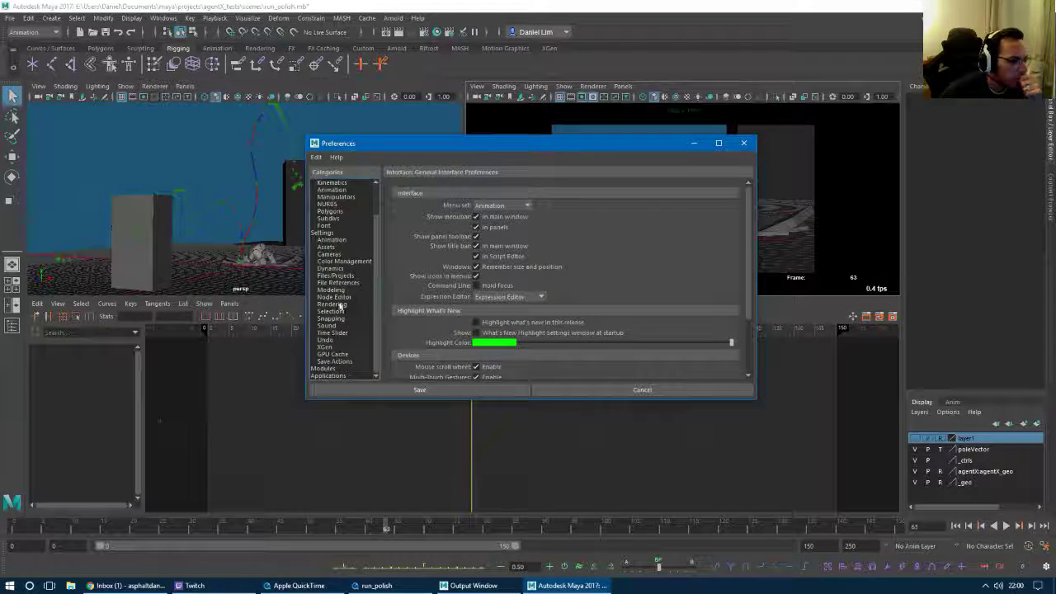
pyautogui.click(339, 304)
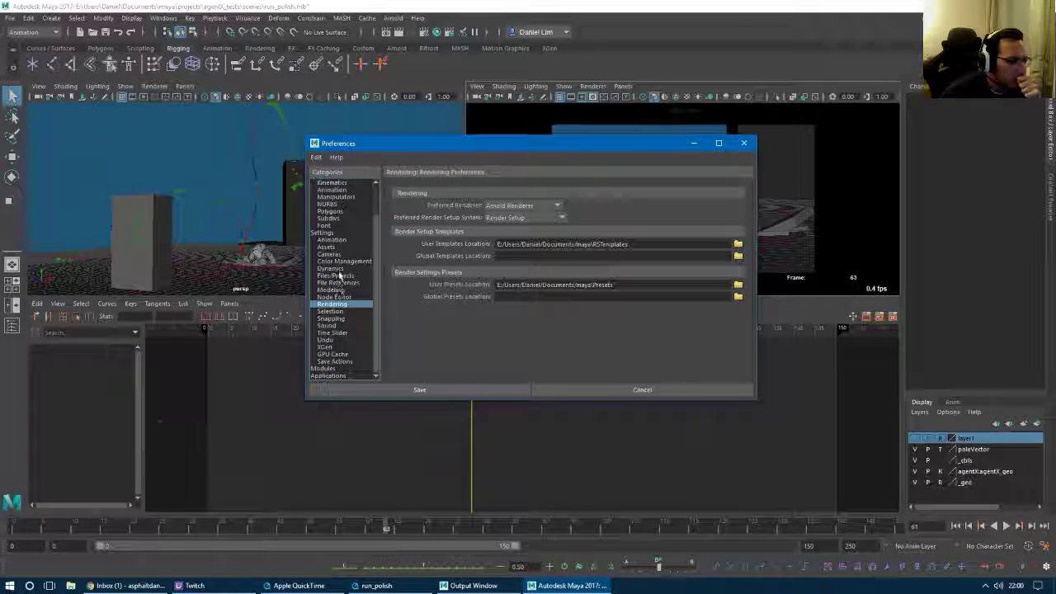
pyautogui.click(340, 270)
pyautogui.click(338, 261)
pyautogui.click(335, 240)
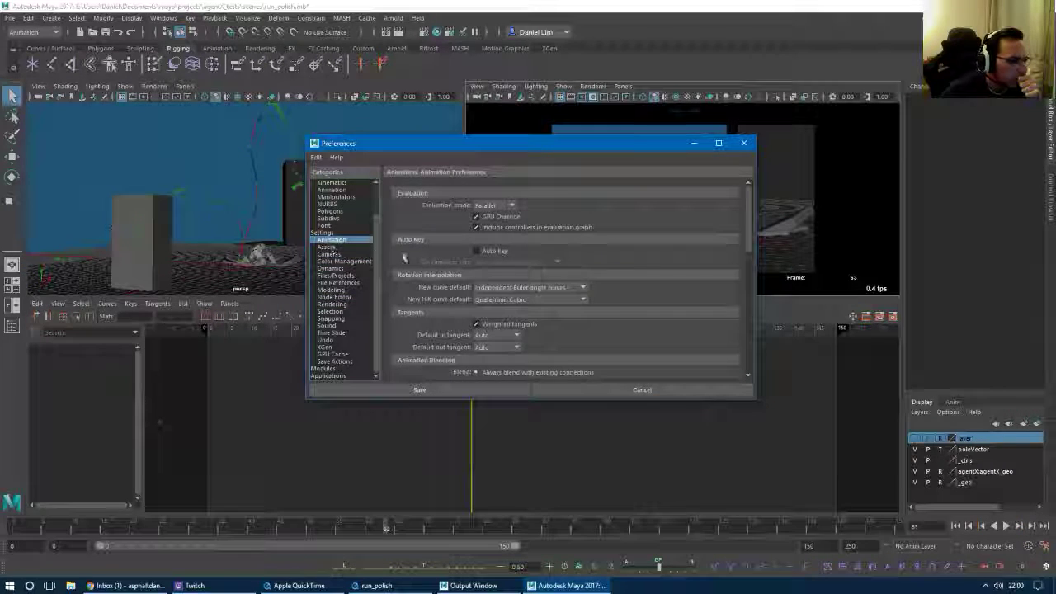
pyautogui.scroll(-10, 404, 258)
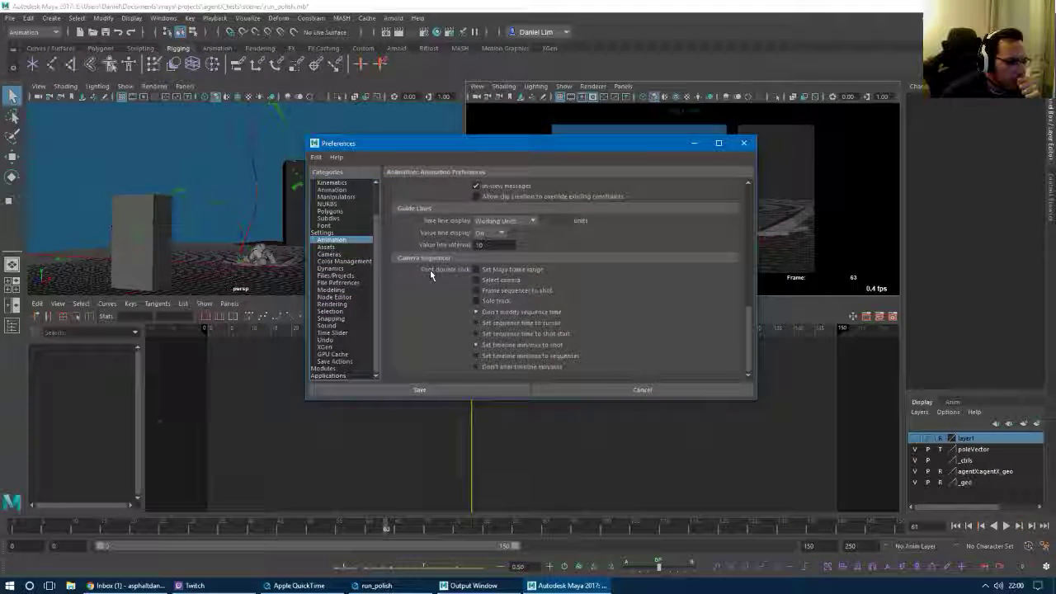
pyautogui.click(345, 376)
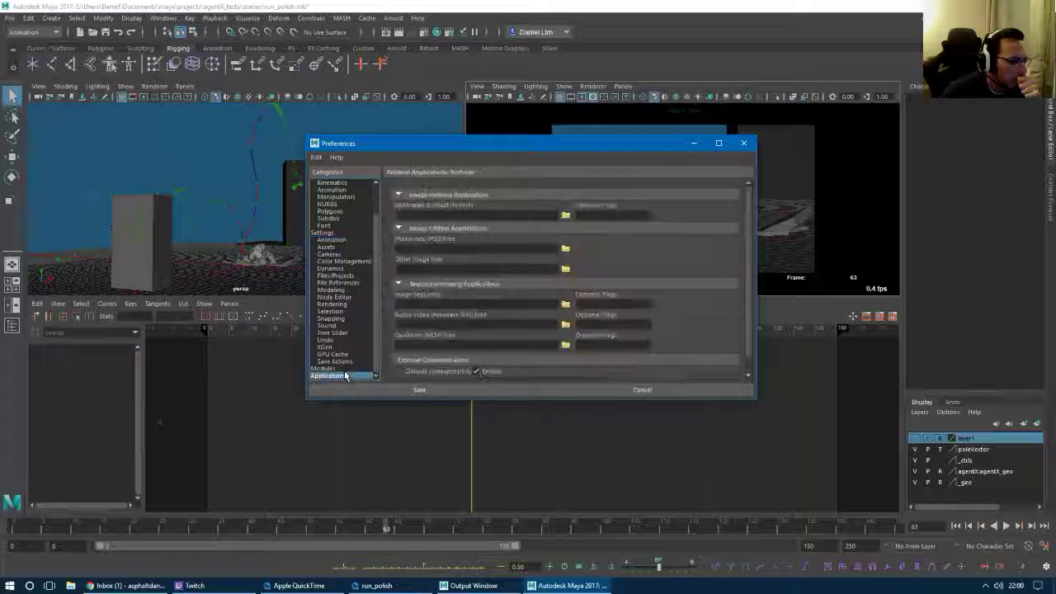
pyautogui.click(345, 369)
pyautogui.scroll(2, 376, 306)
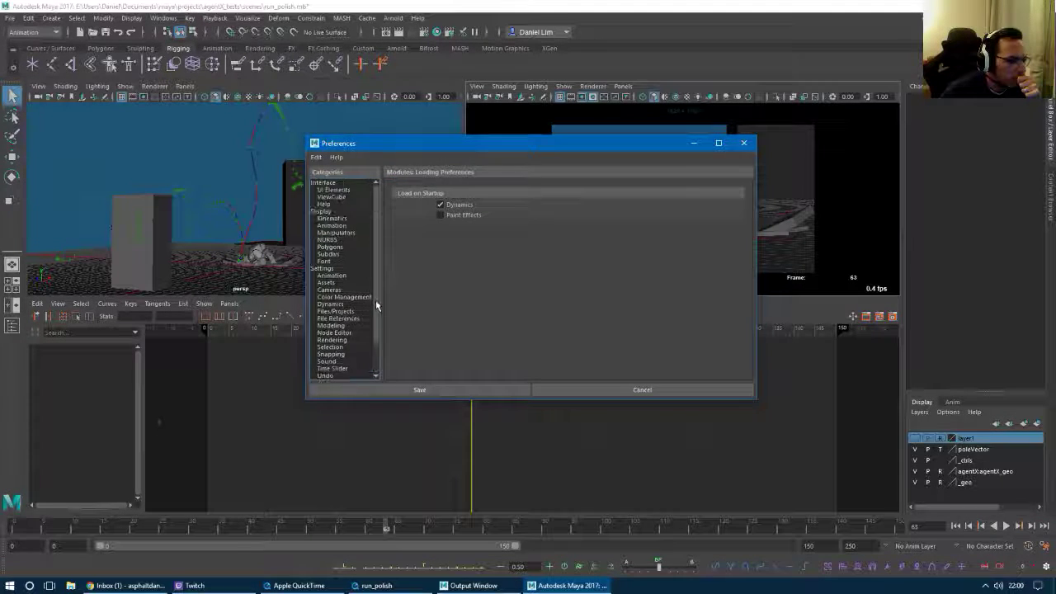
# Try the Rigging menu set in the Interface preferences, restore Animation, and review the remaining interface options.
pyautogui.click(355, 183)
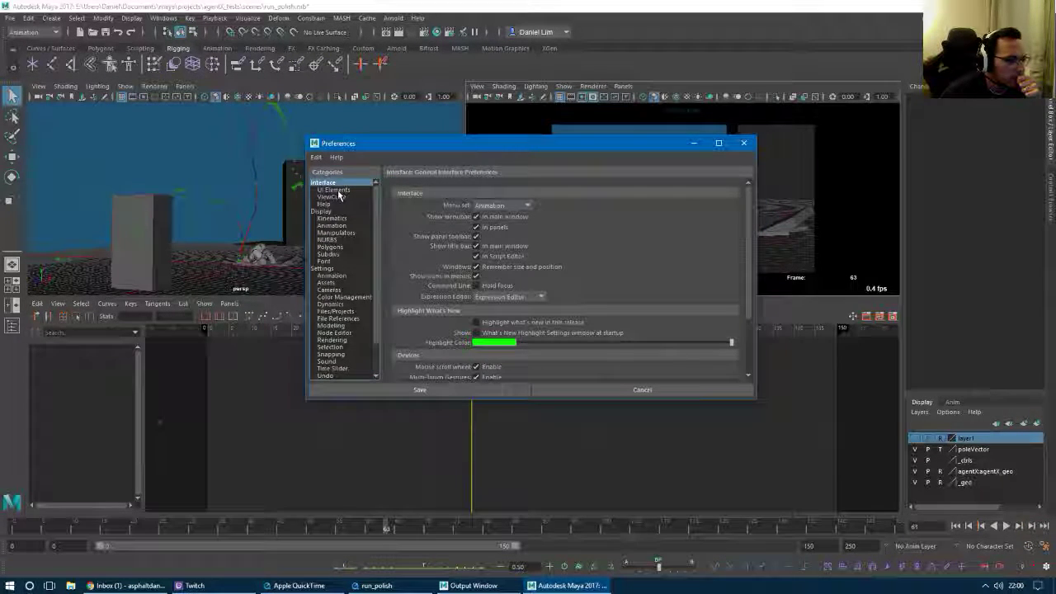
pyautogui.click(502, 205)
pyautogui.click(488, 228)
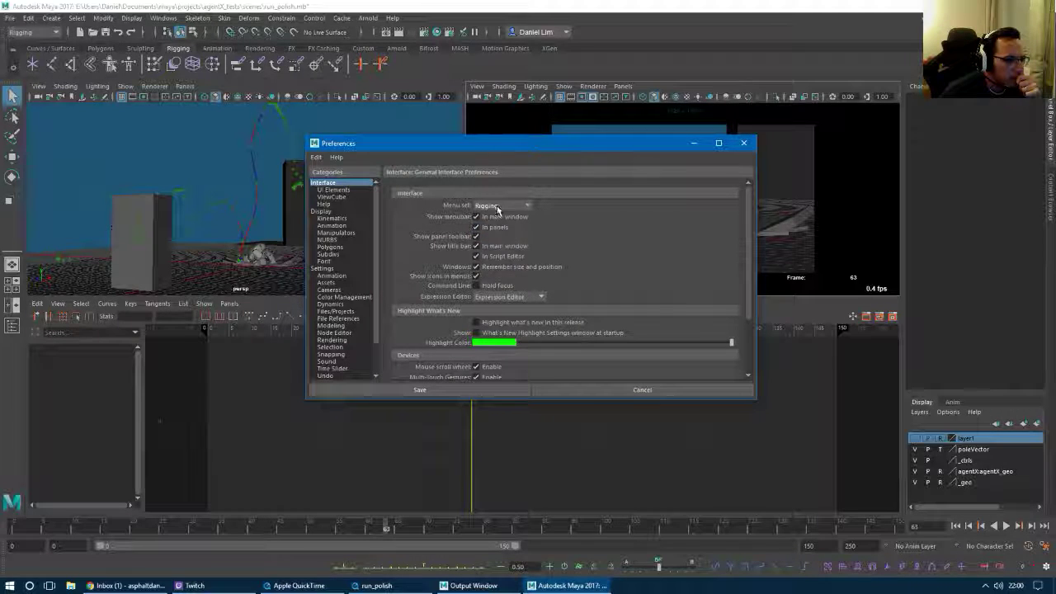
pyautogui.click(502, 206)
pyautogui.click(494, 238)
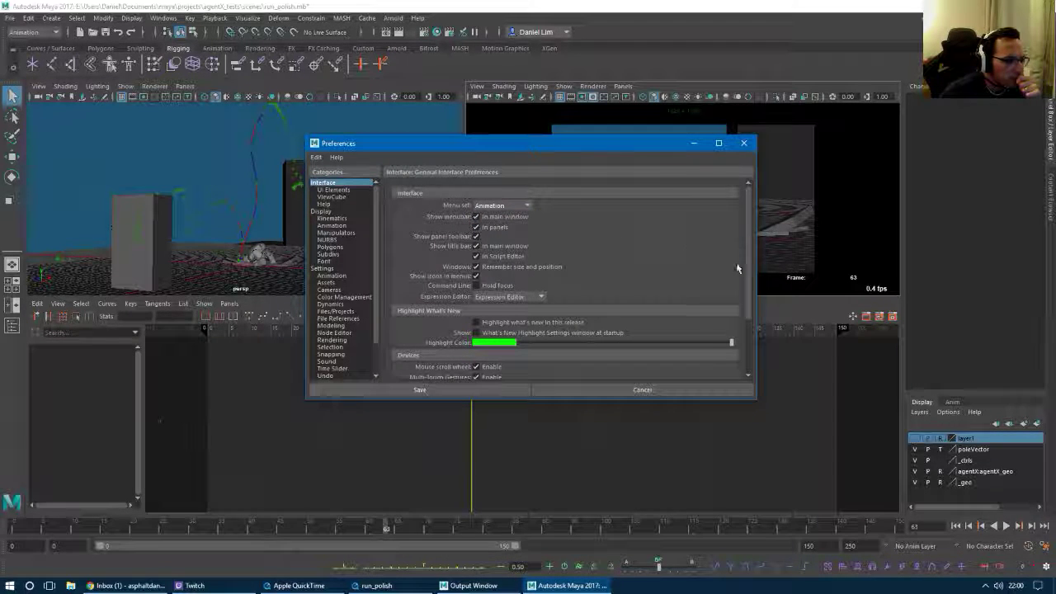
pyautogui.scroll(-3, 739, 269)
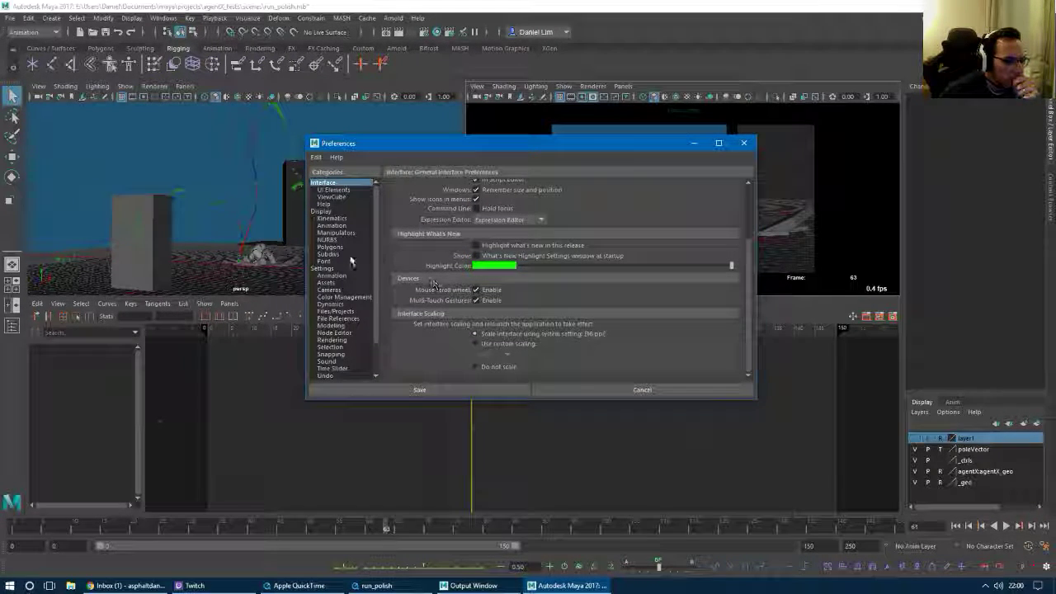
# Review the Viewport 2.0 rendering engines in the Display preferences, keep OpenGL - Legacy, and save the preferences.
pyautogui.click(323, 212)
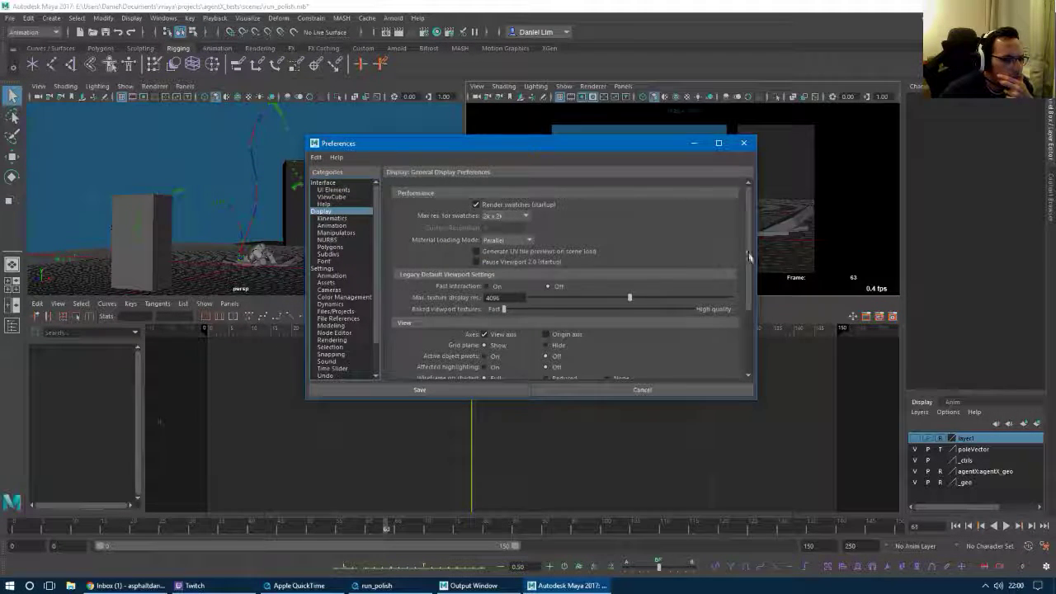
pyautogui.moveTo(749, 257); pyautogui.dragTo(748, 319)
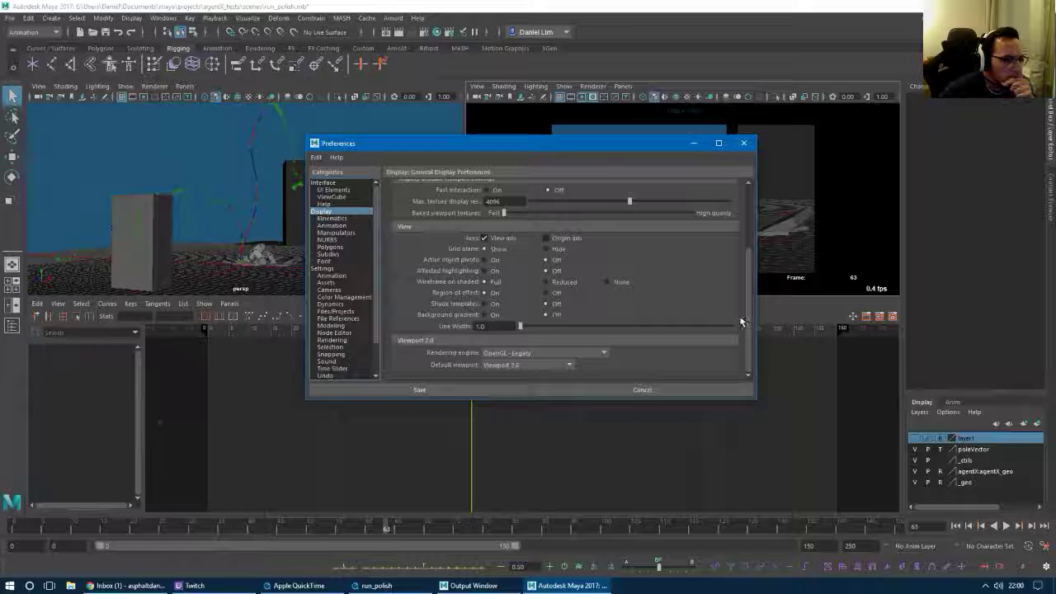
pyautogui.click(582, 353)
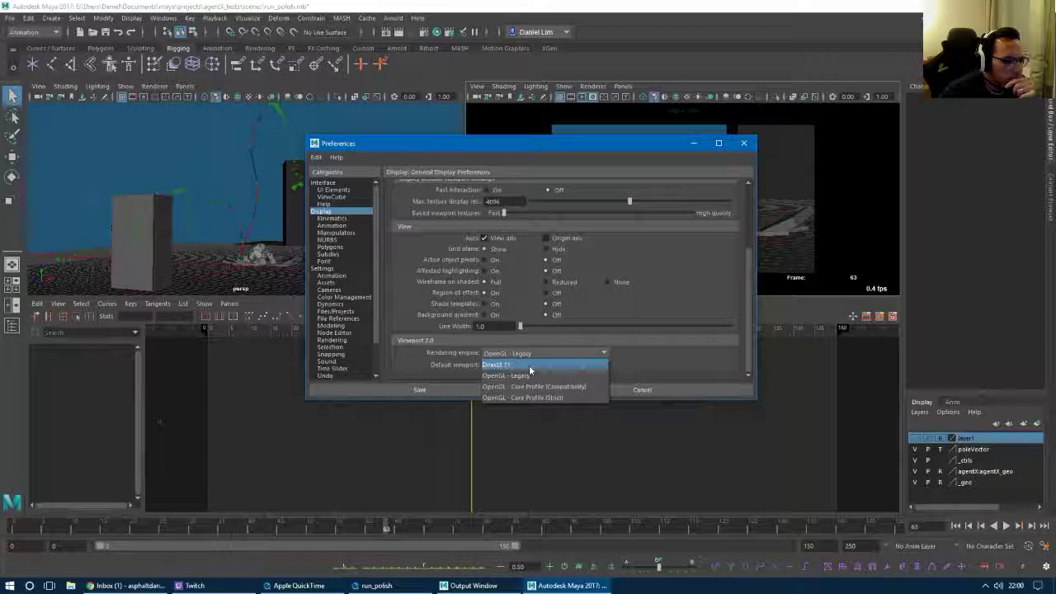
pyautogui.click(528, 377)
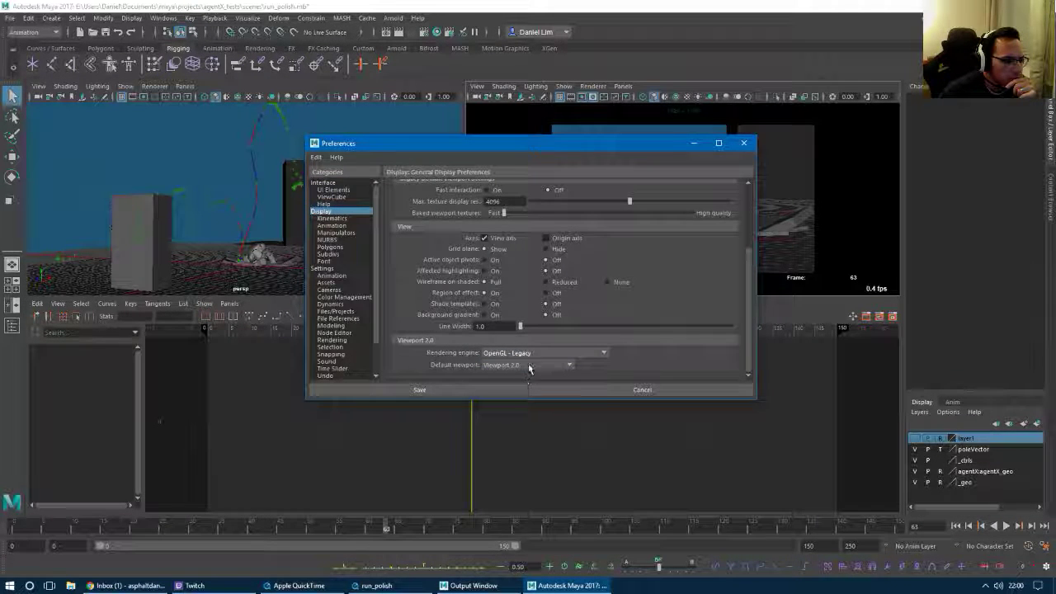
pyautogui.click(532, 353)
pyautogui.click(537, 387)
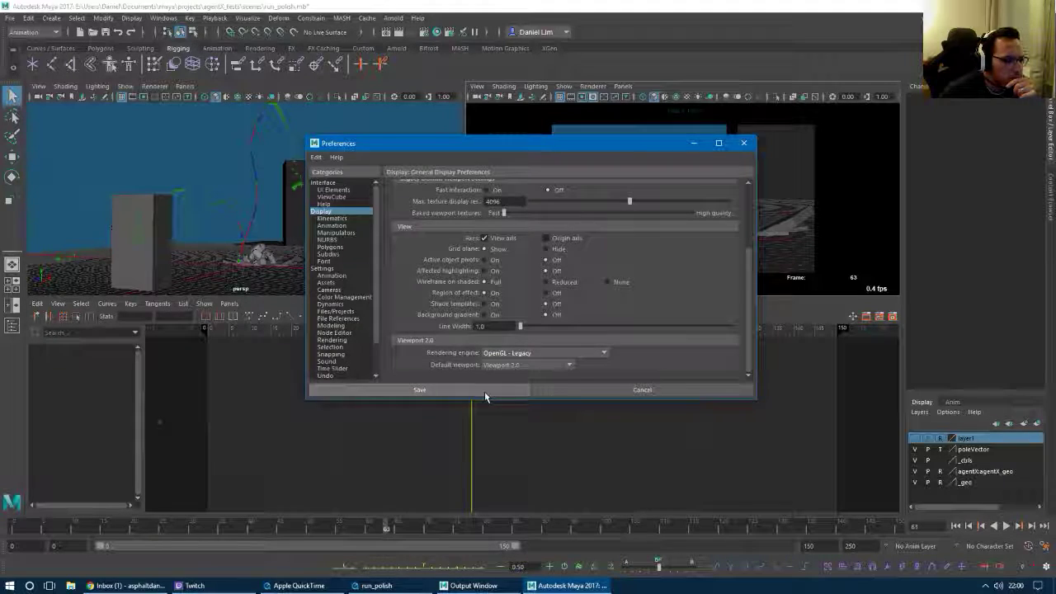
pyautogui.click(484, 390)
# Quit the program and save the changes to the run_polish scene.
pyautogui.click(1038, 7)
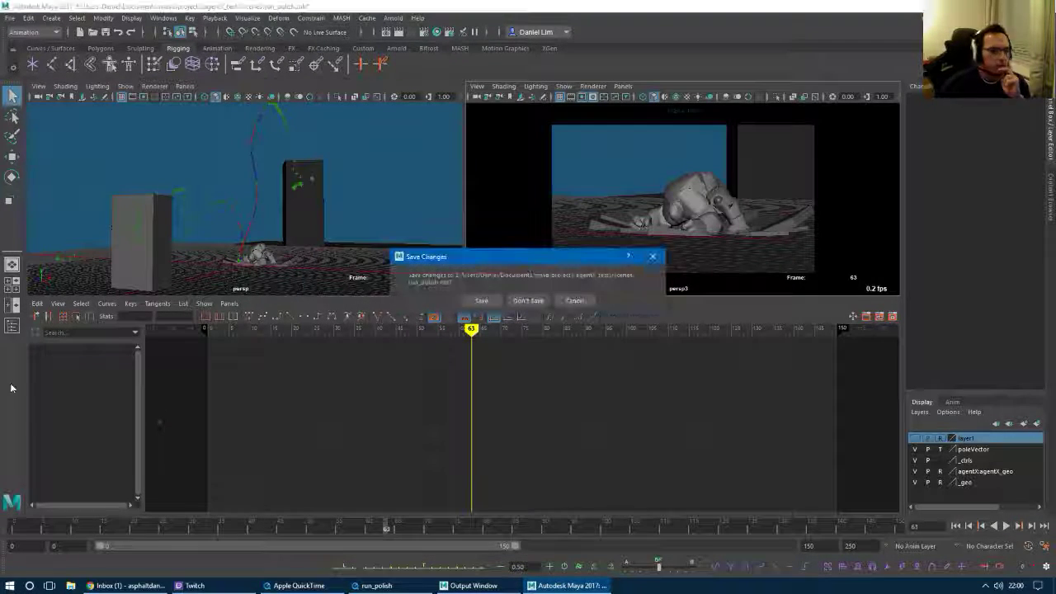
pyautogui.click(483, 302)
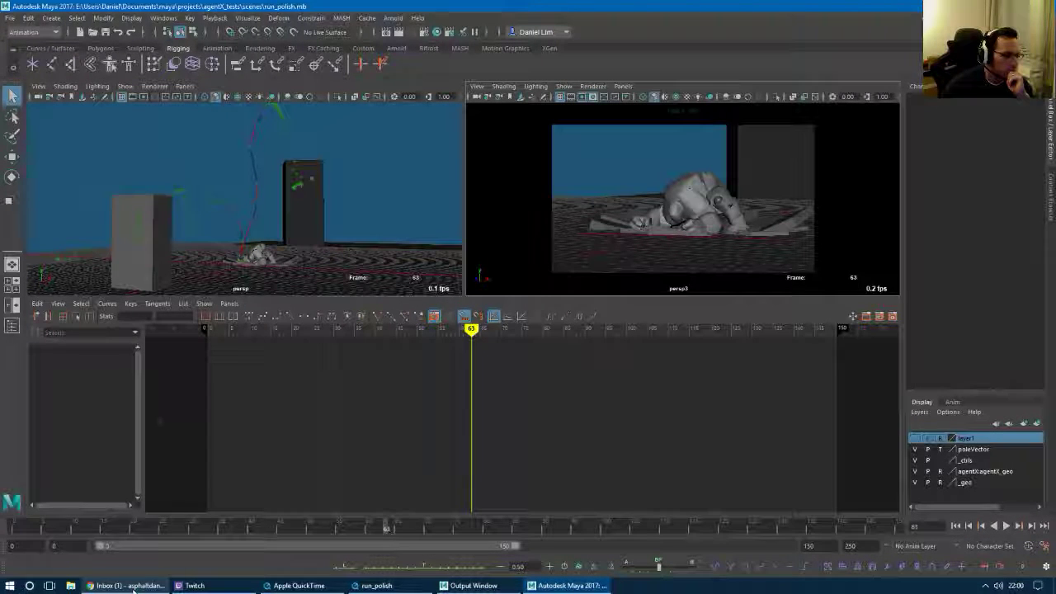
pyautogui.click(131, 586)
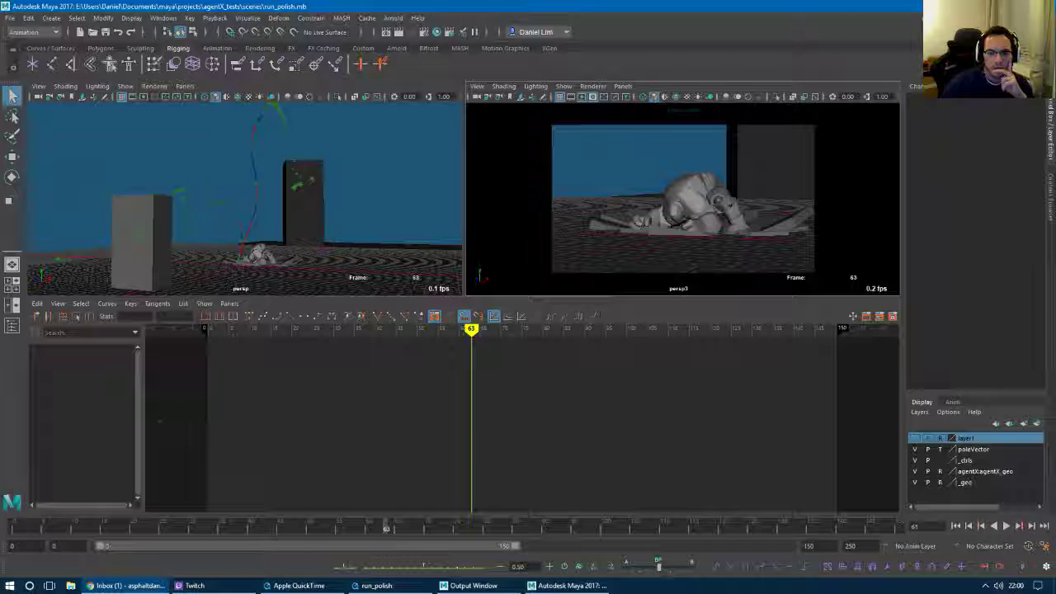
pyautogui.hotkey('ctrl', 'Tab')
pyautogui.hotkey('ctrl', 'Tab')
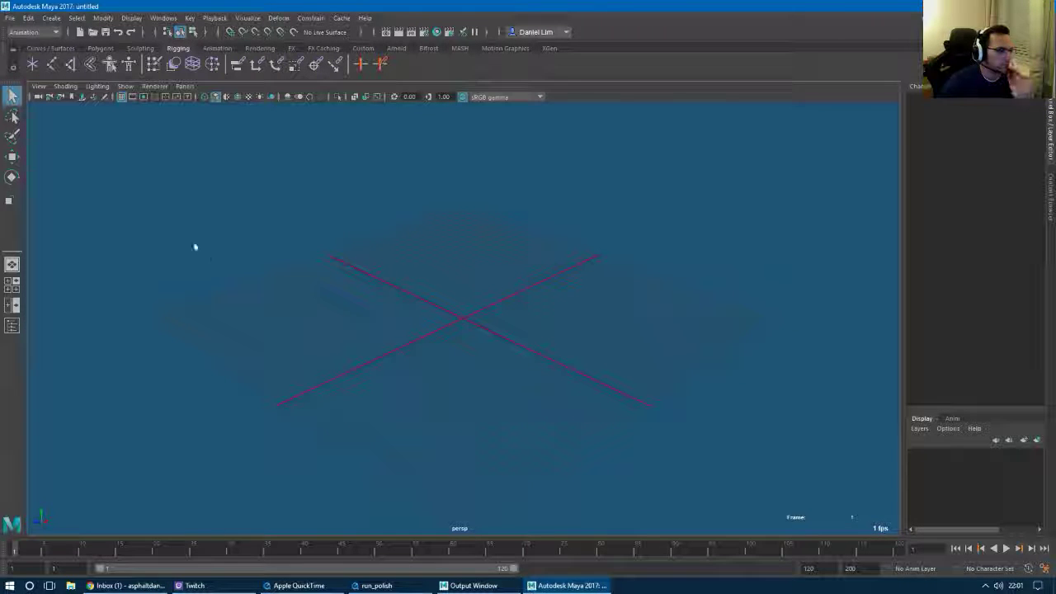
# Create a polygon cube in the empty scene and inspect it from several distances and angles to test viewport speed.
pyautogui.click(155, 85)
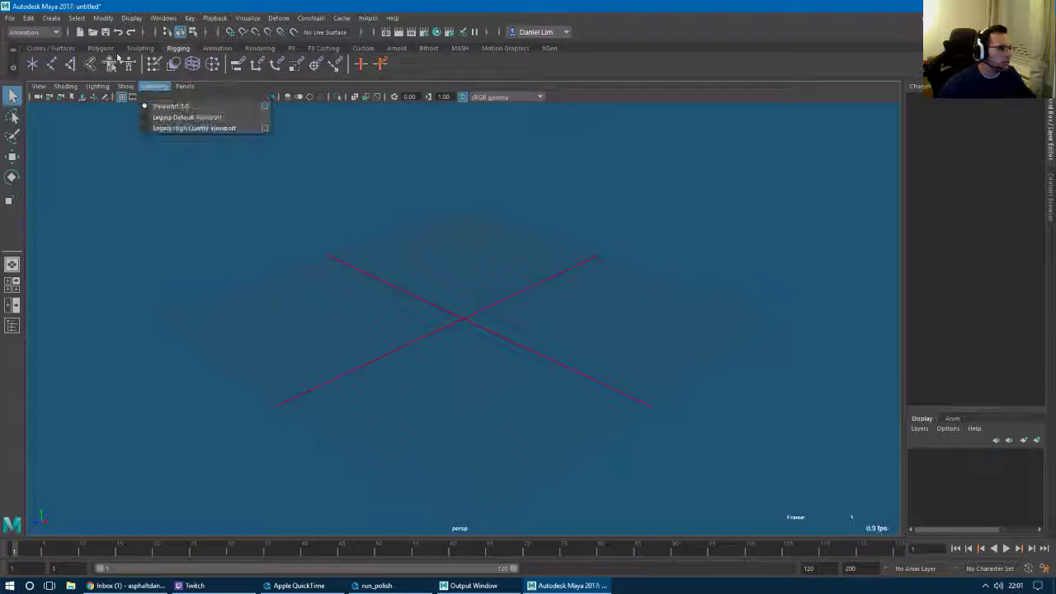
pyautogui.click(99, 48)
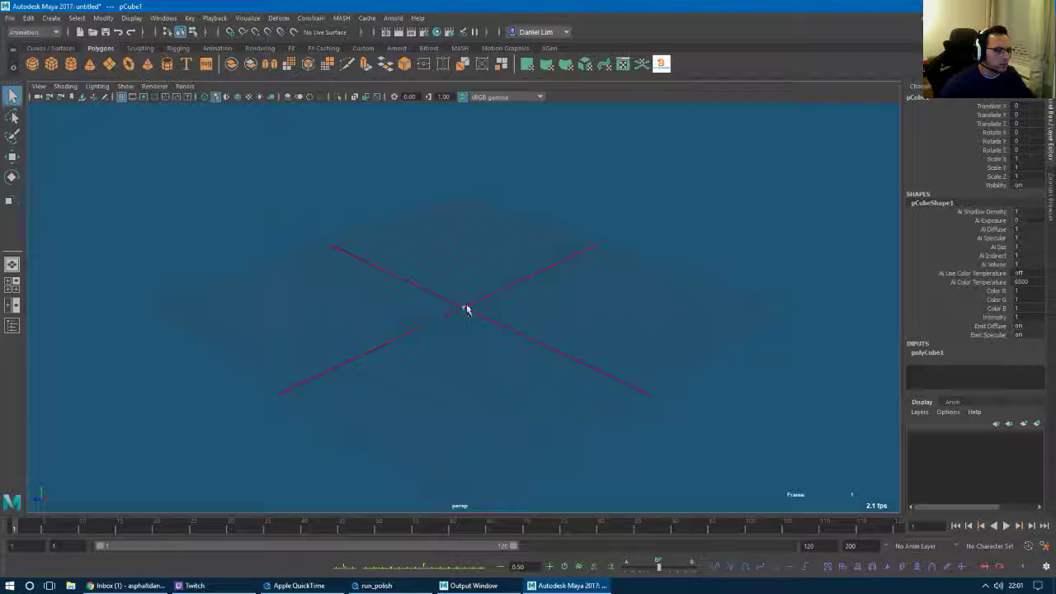
pyautogui.keyDown('alt'); pyautogui.moveTo(488, 325); pyautogui.dragTo(304, 342, button='right'); pyautogui.keyUp('alt')
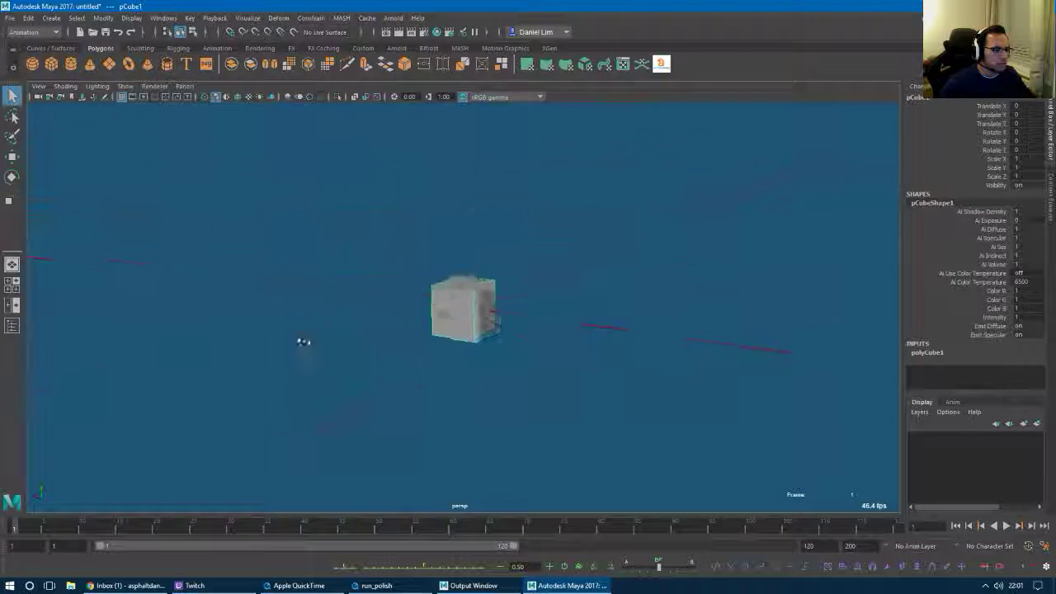
pyautogui.keyDown('alt'); pyautogui.moveTo(304, 341); pyautogui.dragTo(462, 357); pyautogui.keyUp('alt')
pyautogui.click(473, 359)
pyautogui.keyDown('alt'); pyautogui.moveTo(598, 406); pyautogui.dragTo(434, 403, button='right'); pyautogui.keyUp('alt')
pyautogui.keyDown('alt'); pyautogui.moveTo(434, 403); pyautogui.dragTo(575, 362); pyautogui.keyUp('alt')
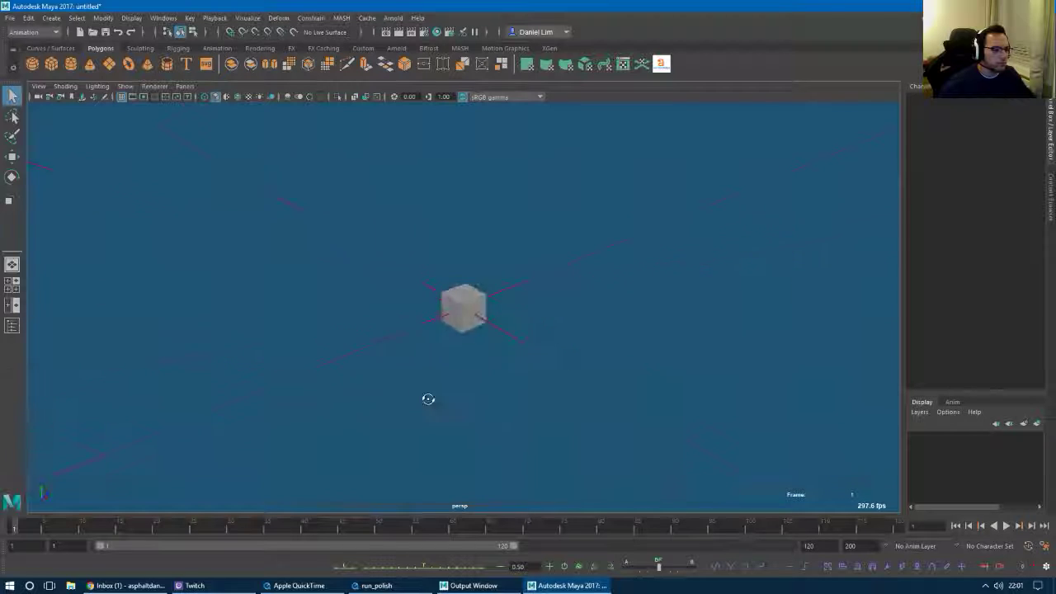
pyautogui.keyDown('alt'); pyautogui.moveTo(428, 399); pyautogui.dragTo(121, 113); pyautogui.keyUp('alt')
# Reopen the recent run_polish.mb scene without saving the untitled test scene.
pyautogui.click(10, 18)
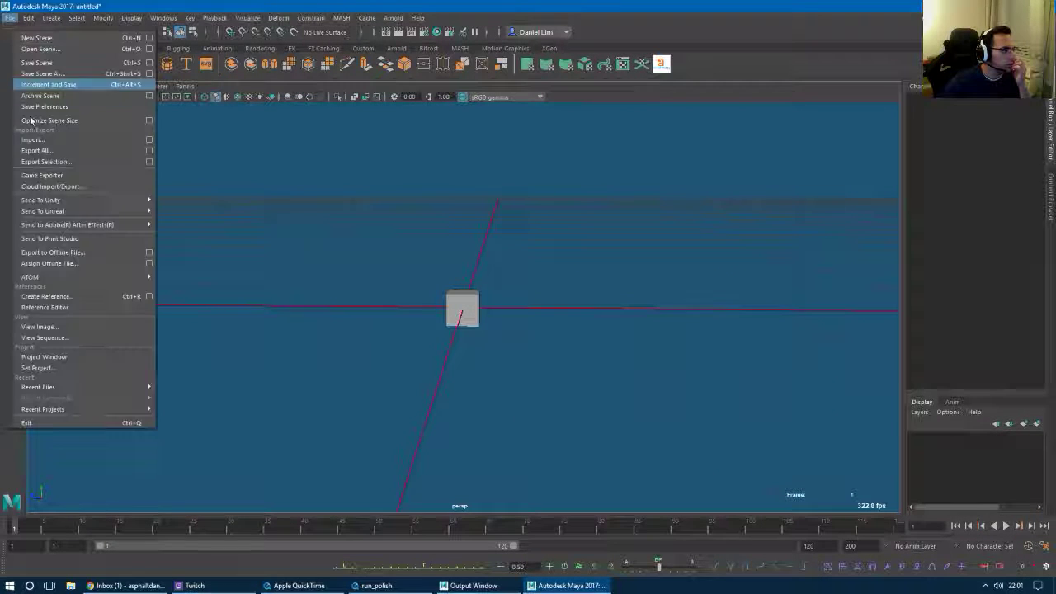
pyautogui.moveTo(108, 384)
pyautogui.click(217, 388)
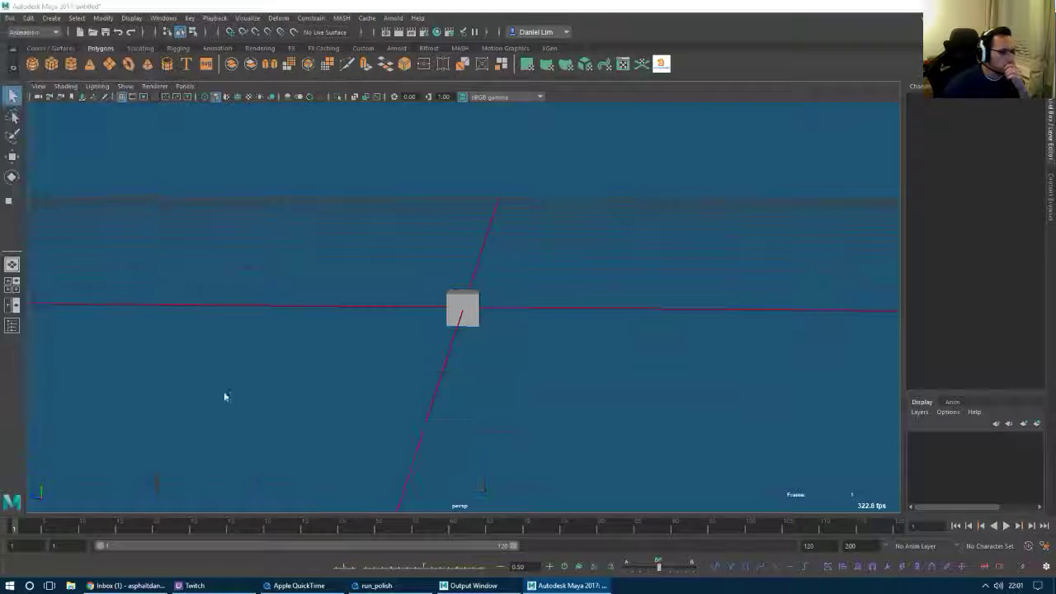
pyautogui.click(528, 298)
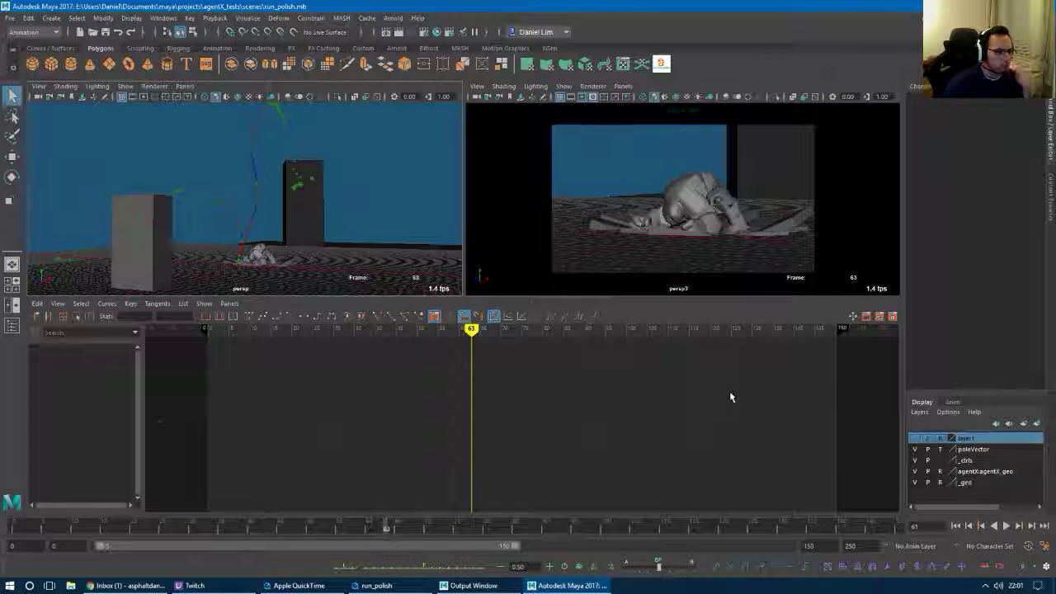
# Examine the Viewport 2.0 hardware renderer settings and presets from the persp pane in a widened window, then close it.
pyautogui.click(154, 86)
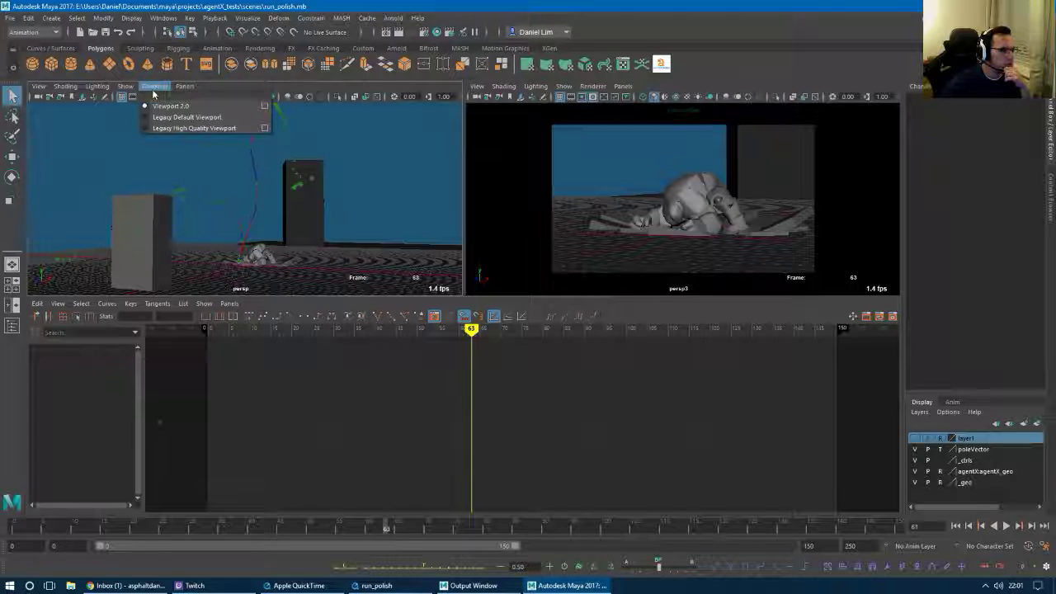
pyautogui.click(264, 105)
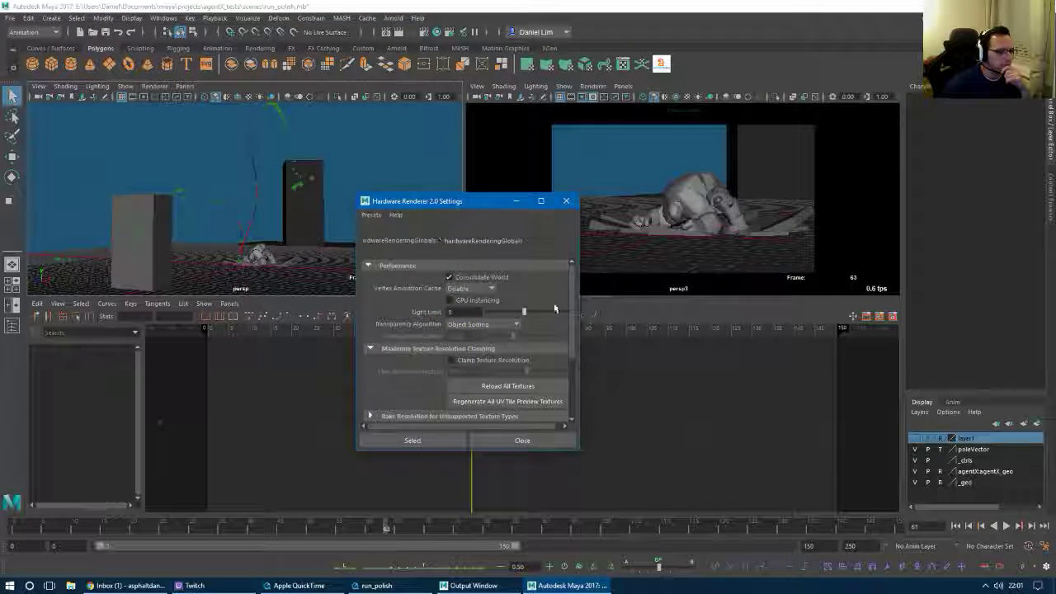
pyautogui.moveTo(579, 309); pyautogui.dragTo(727, 310)
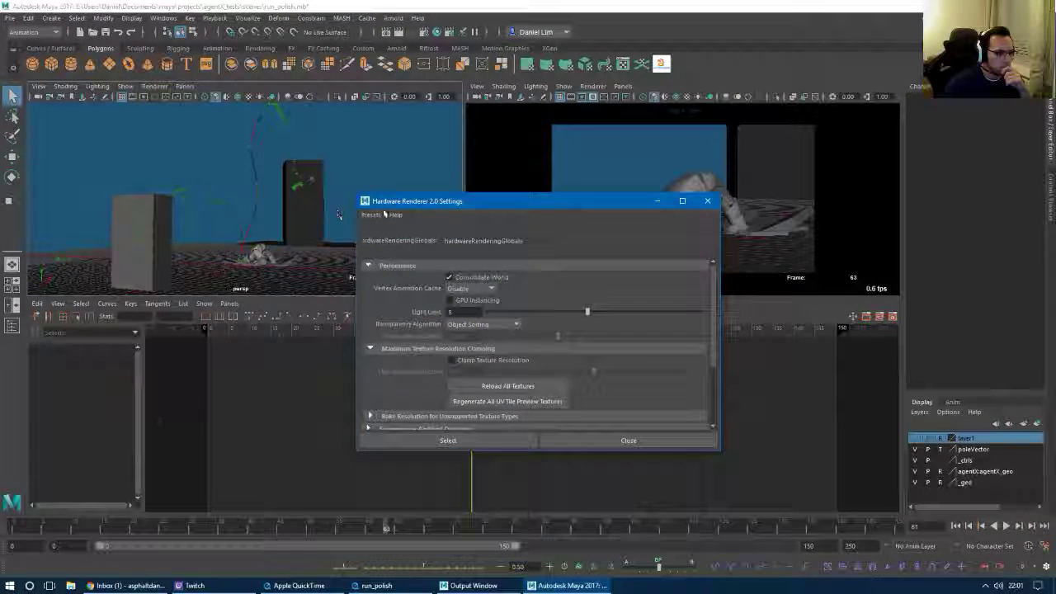
pyautogui.click(370, 215)
pyautogui.moveTo(456, 238)
pyautogui.click(505, 237)
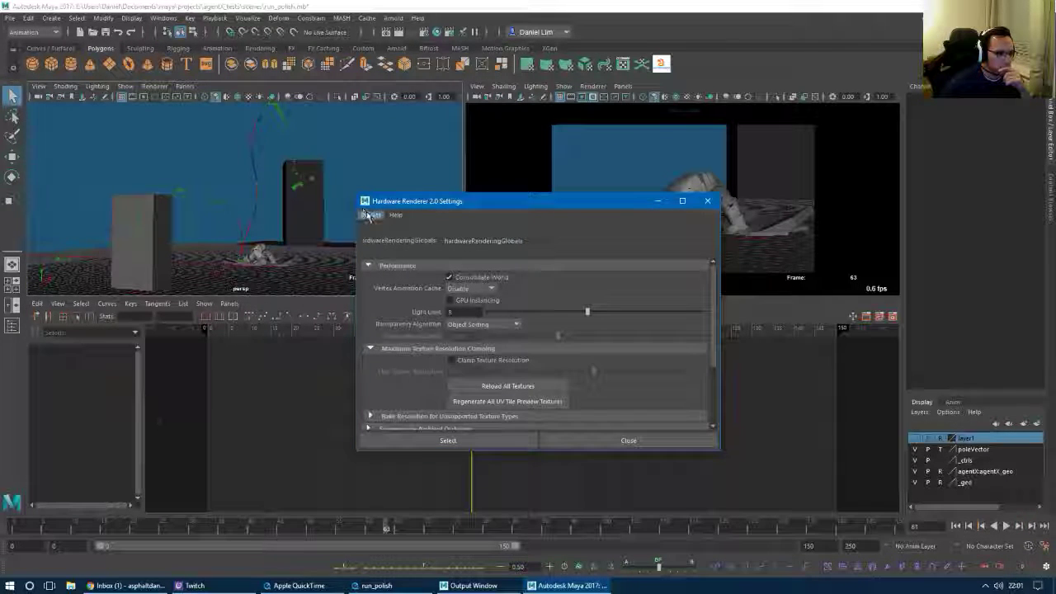
pyautogui.click(626, 440)
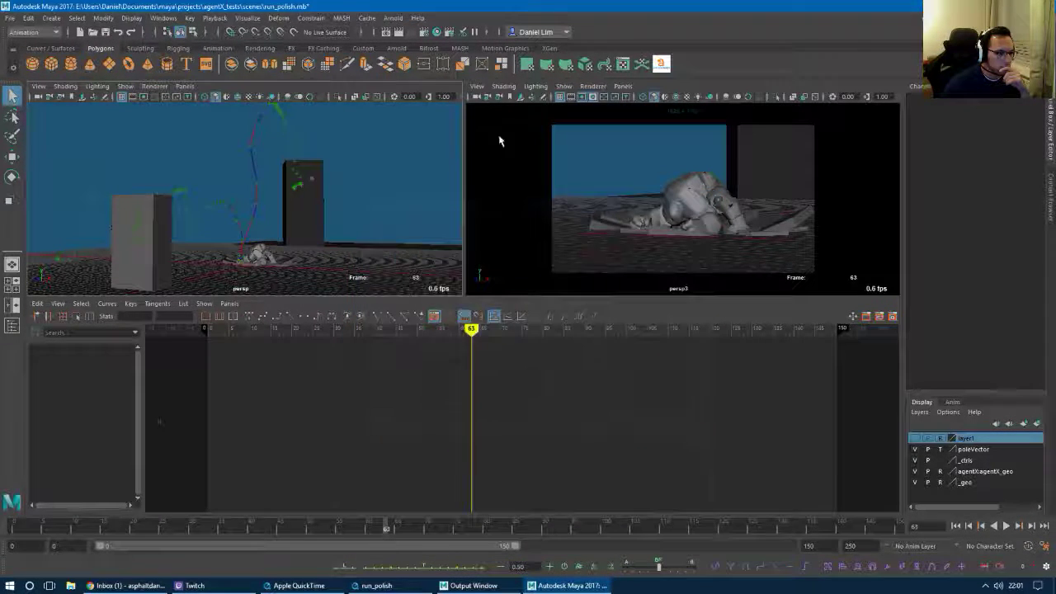
# Try the default material shading in the persp3 pane and switch it off again.
pyautogui.click(505, 86)
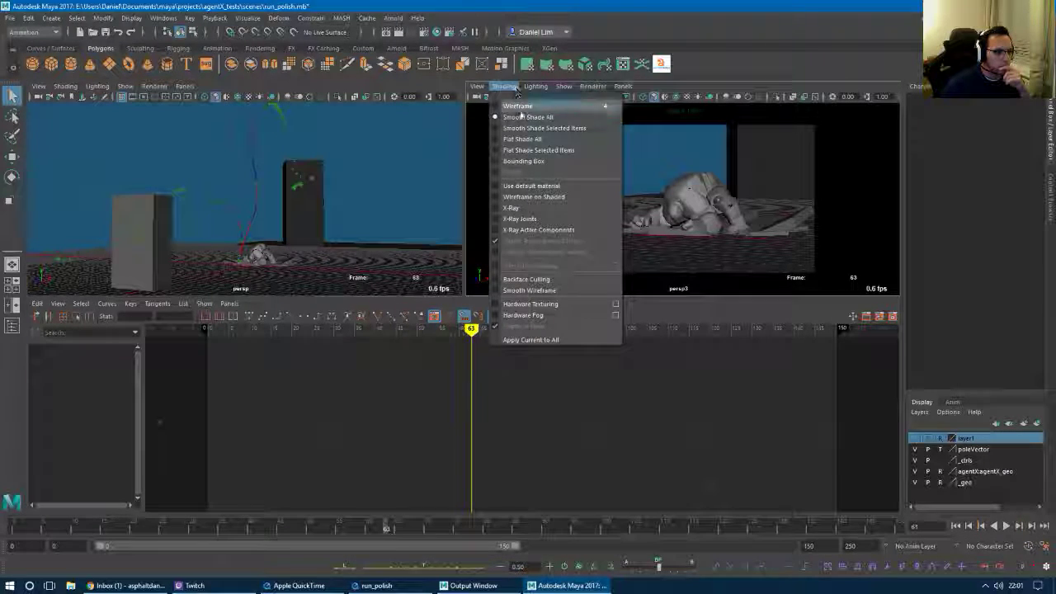
pyautogui.click(531, 185)
pyautogui.click(499, 87)
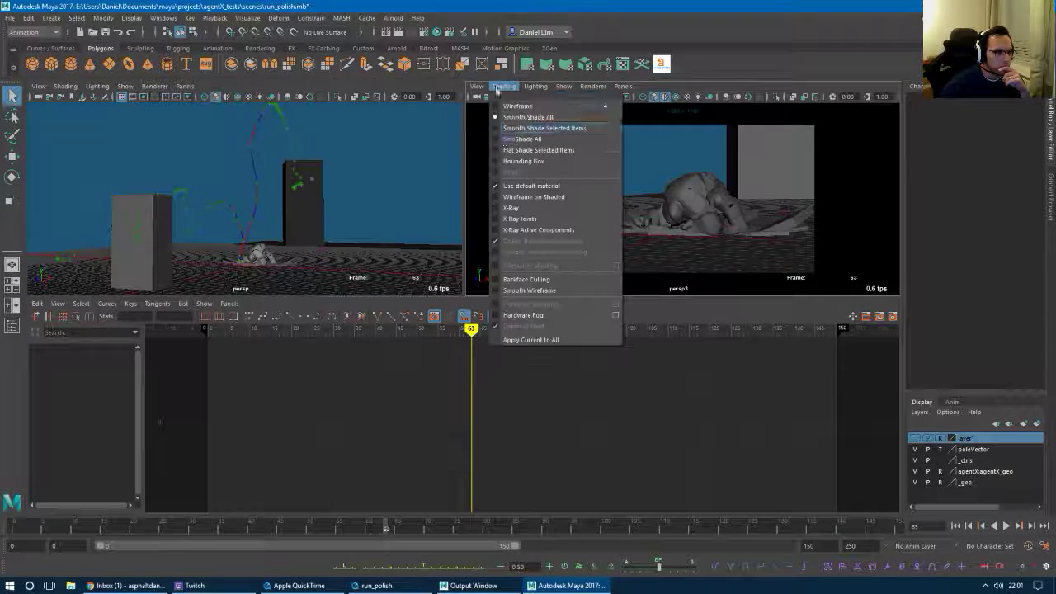
pyautogui.click(531, 185)
# Turn on hardware texturing and set flat shading for all objects in the persp3 pane.
pyautogui.click(504, 86)
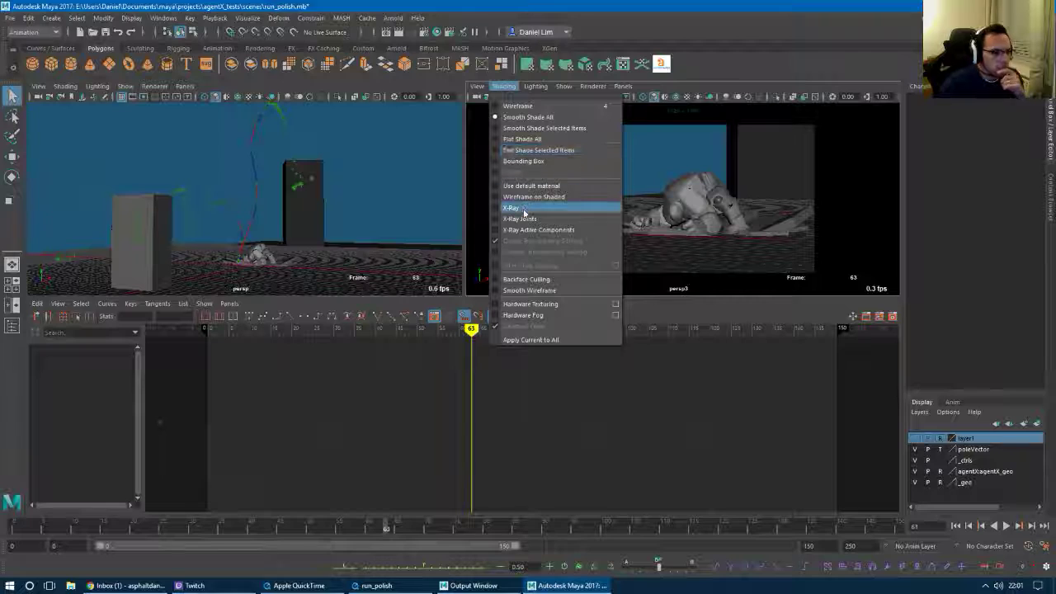
pyautogui.click(537, 304)
pyautogui.click(502, 87)
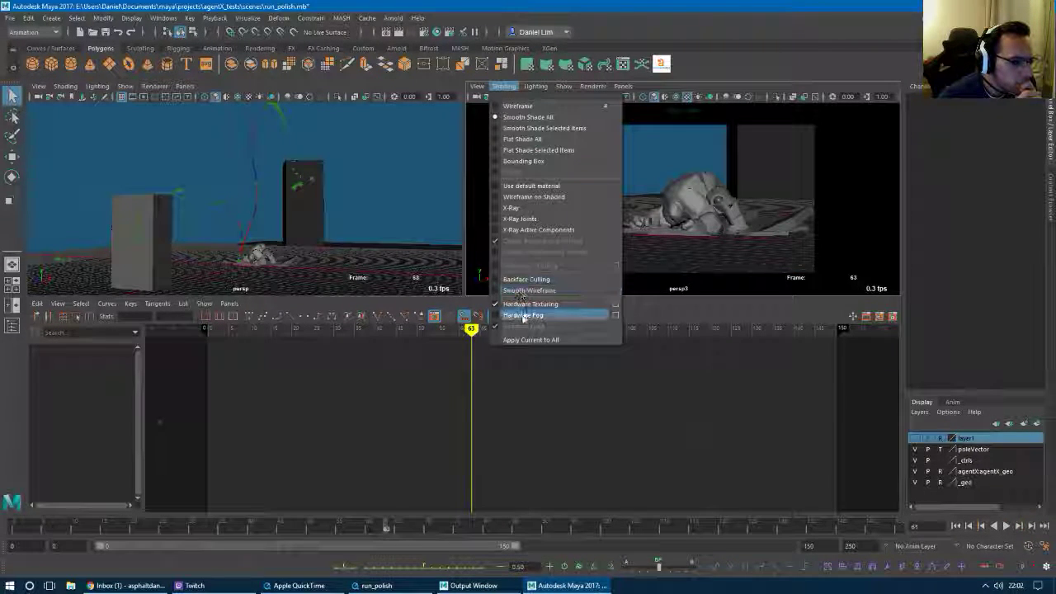
pyautogui.click(526, 139)
# Try lighting the persp3 pane with all scene lights and return it to default lighting.
pyautogui.click(504, 87)
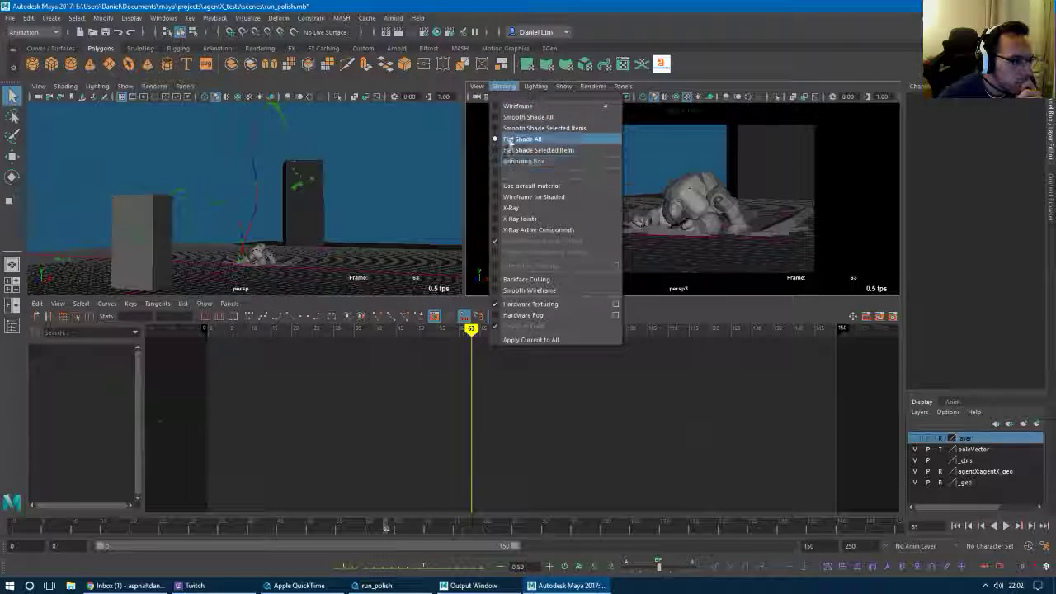
pyautogui.moveTo(529, 91)
pyautogui.click(553, 116)
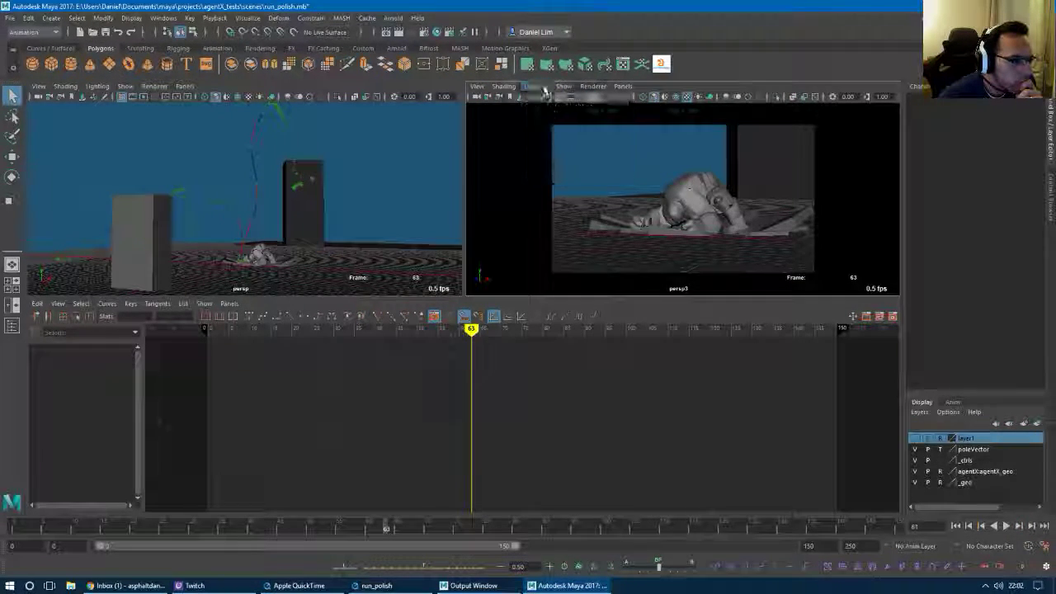
pyautogui.click(535, 87)
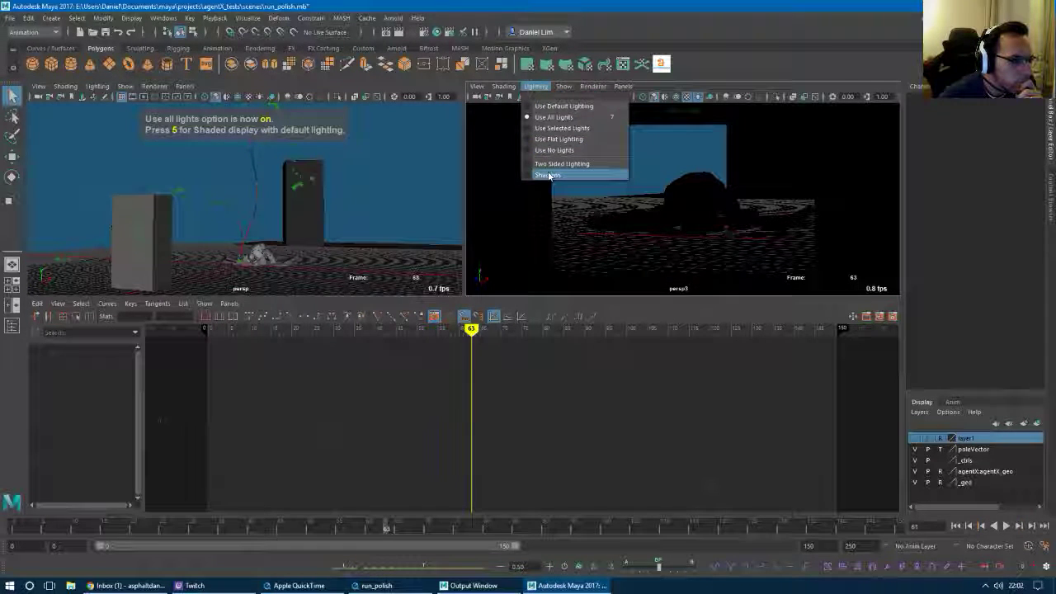
pyautogui.click(546, 118)
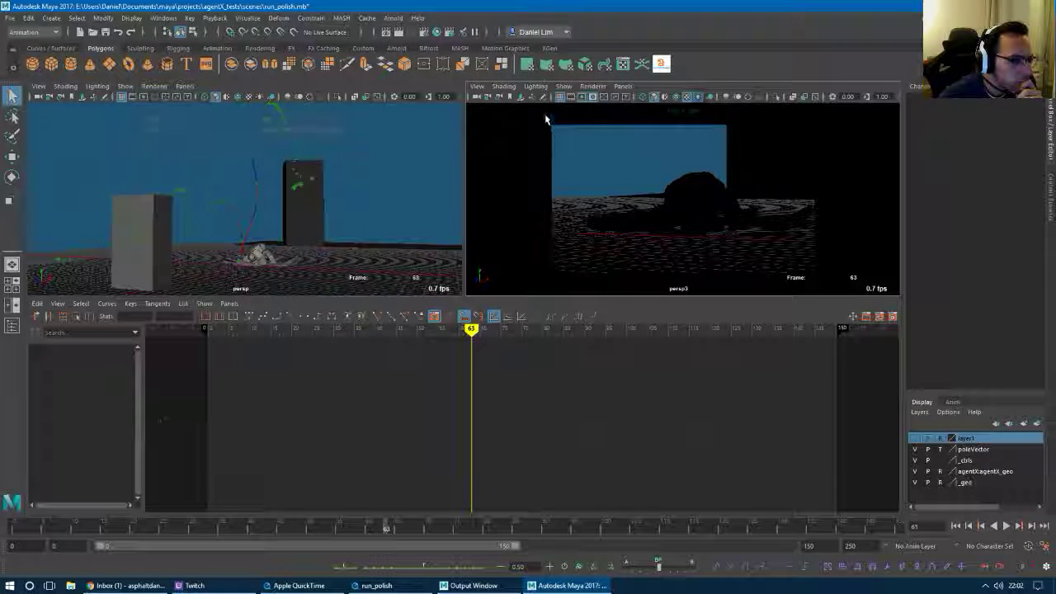
pyautogui.click(536, 86)
pyautogui.click(537, 106)
# Test the Legacy Default and Legacy High Quality Viewport renderers in the persp3 pane, and return to Viewport 2.0.
pyautogui.click(479, 87)
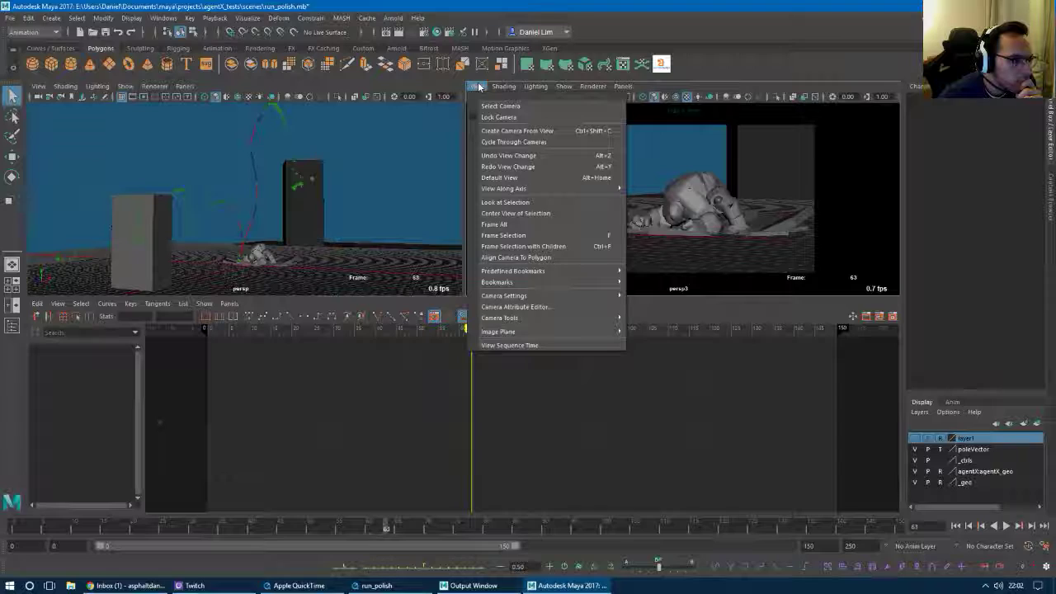
pyautogui.click(479, 87)
pyautogui.click(564, 86)
pyautogui.moveTo(593, 87)
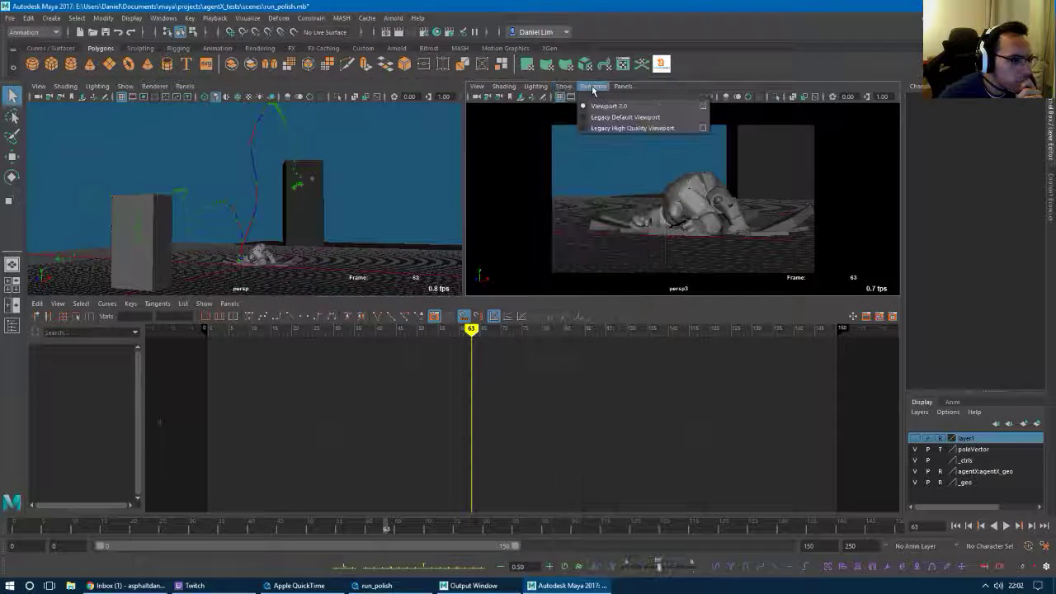
pyautogui.click(626, 117)
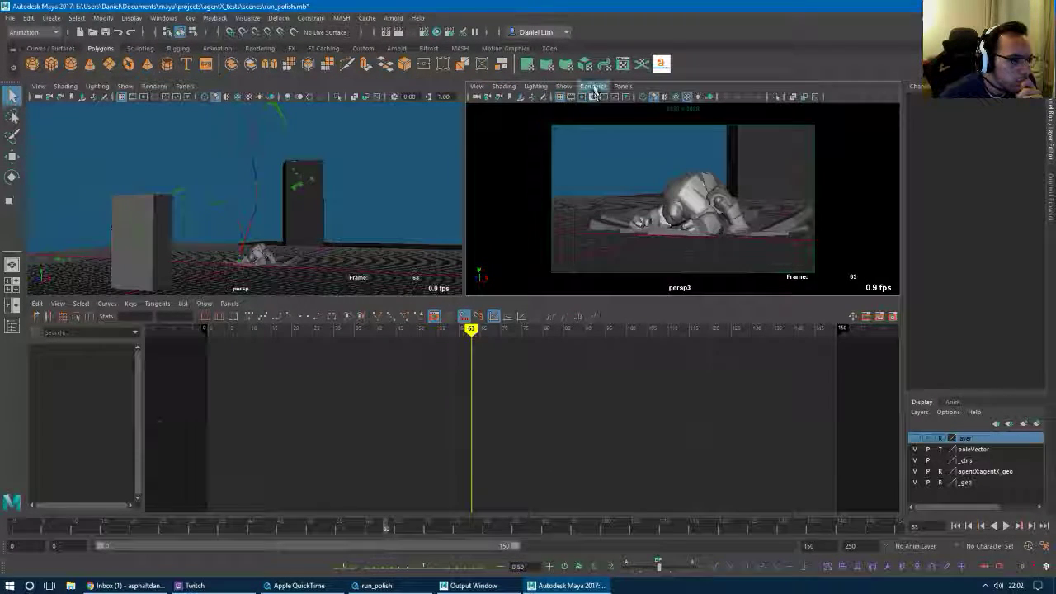
pyautogui.click(596, 128)
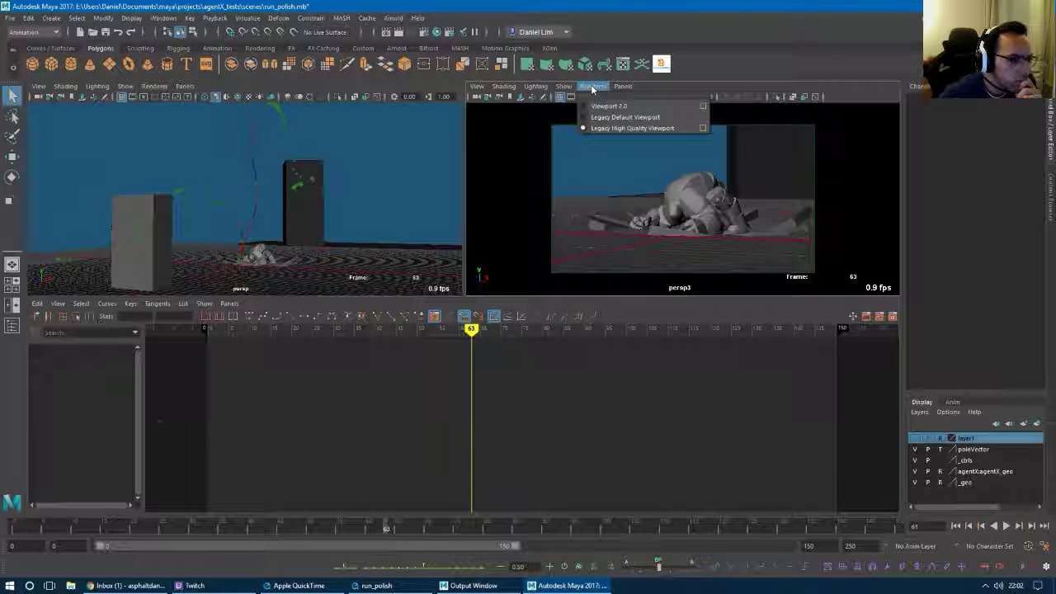
pyautogui.click(599, 105)
pyautogui.click(621, 87)
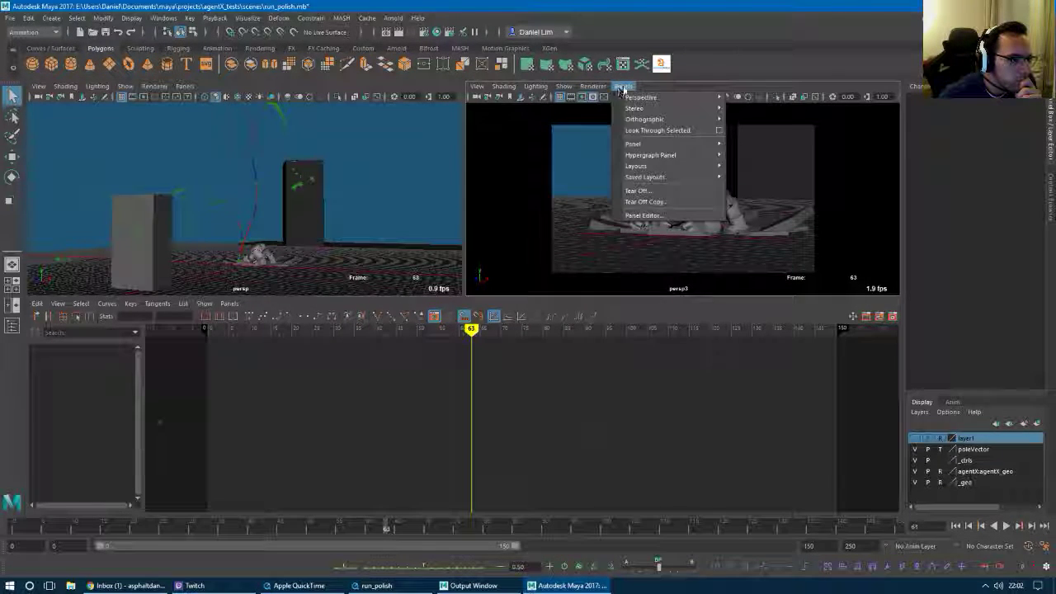
pyautogui.click(727, 80)
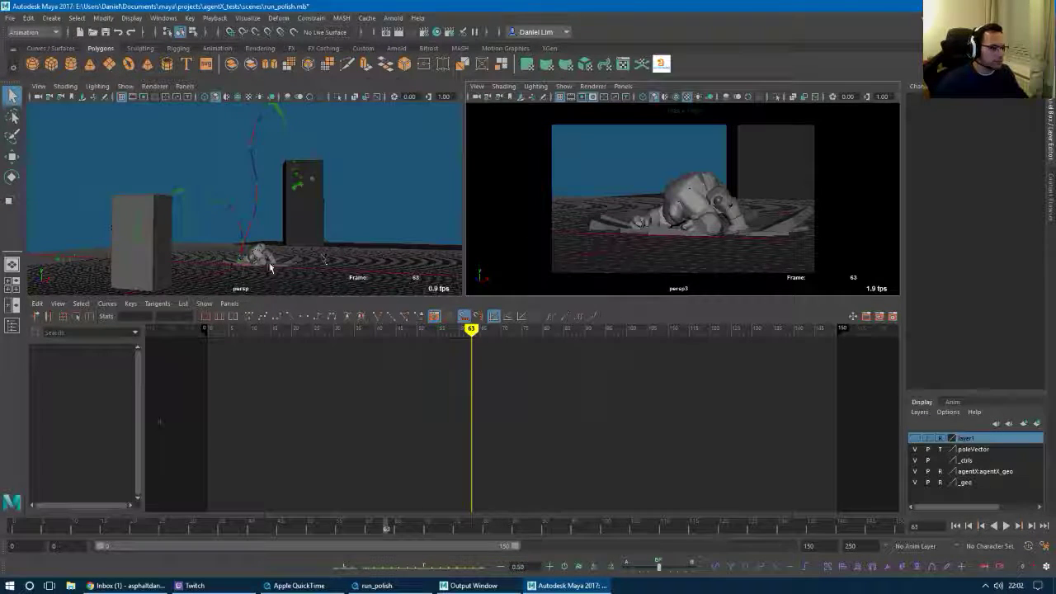
# Orbit the persp view, play the animation and maximize the persp3 pane to check playback speed.
pyautogui.keyDown('alt'); pyautogui.moveTo(270, 267); pyautogui.dragTo(273, 228); pyautogui.keyUp('alt')
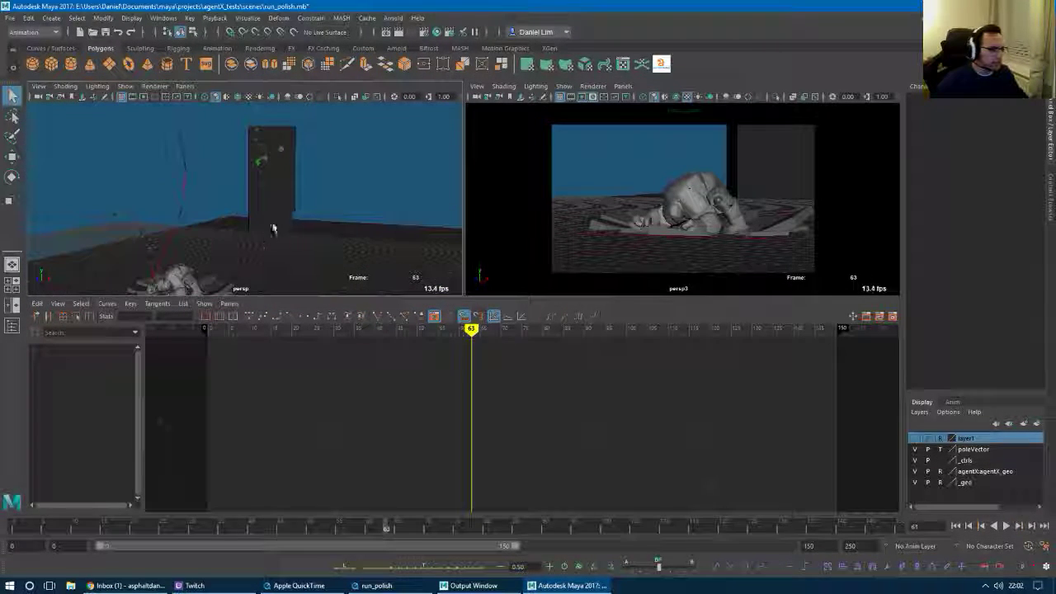
pyautogui.hotkey('alt', 'v')
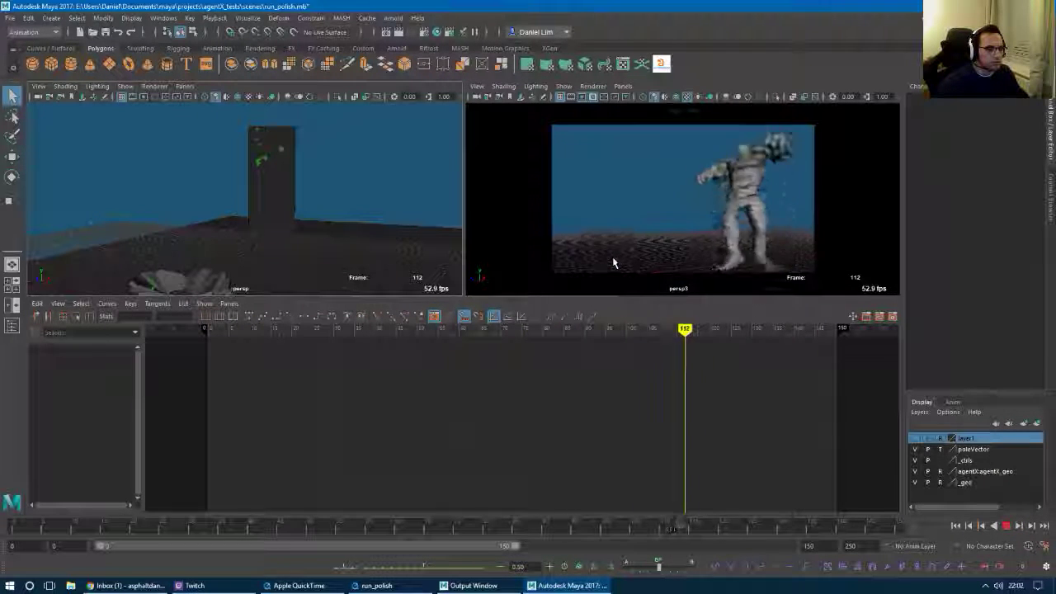
pyautogui.press('space')
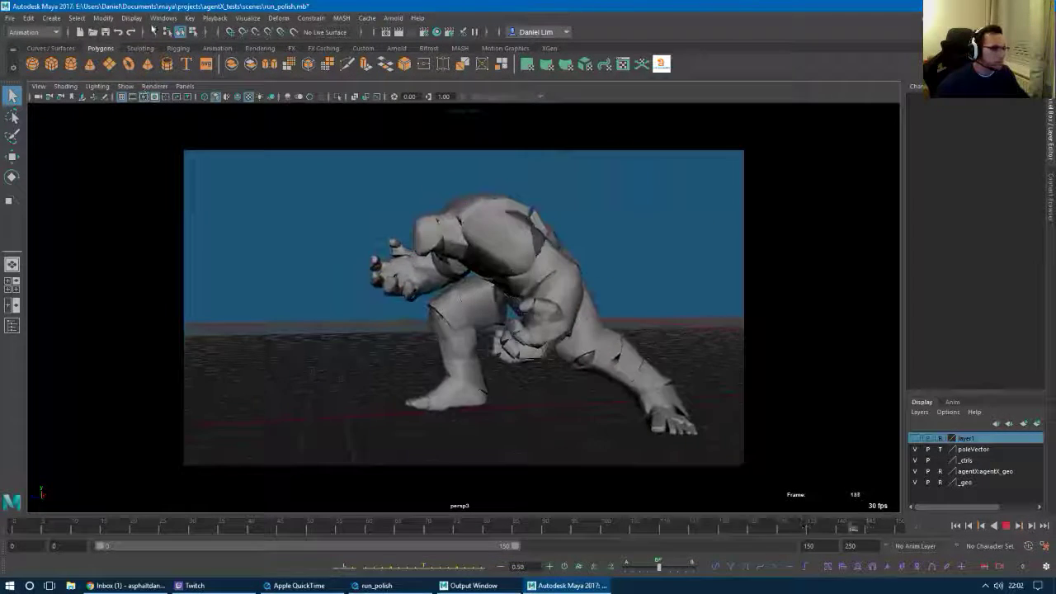
# Open the Hypershade material editor while the animation plays and move its window clear of the main view.
pyautogui.click(132, 17)
pyautogui.moveTo(103, 17)
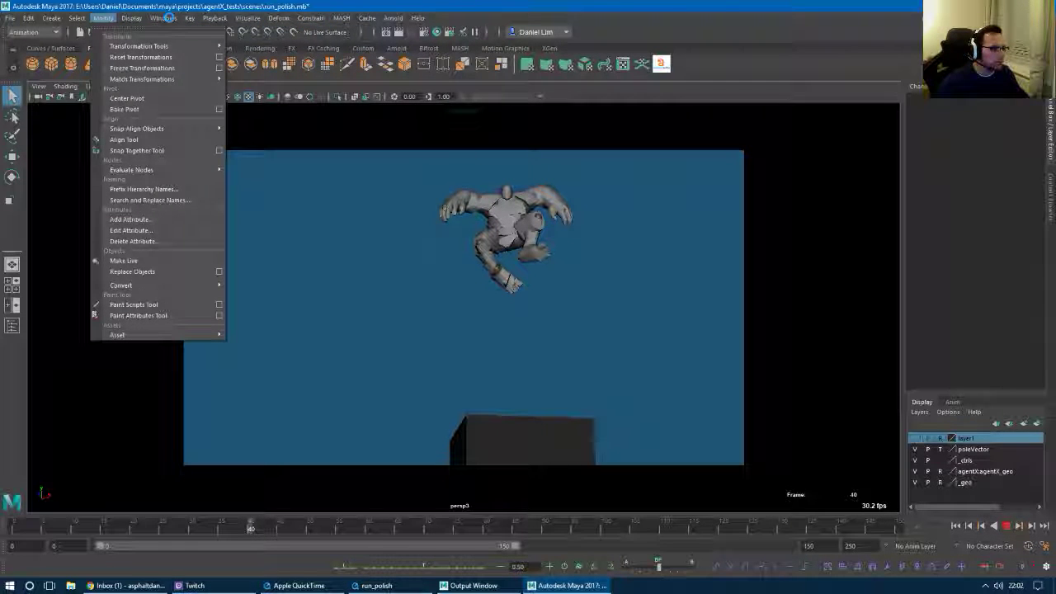
pyautogui.click(165, 17)
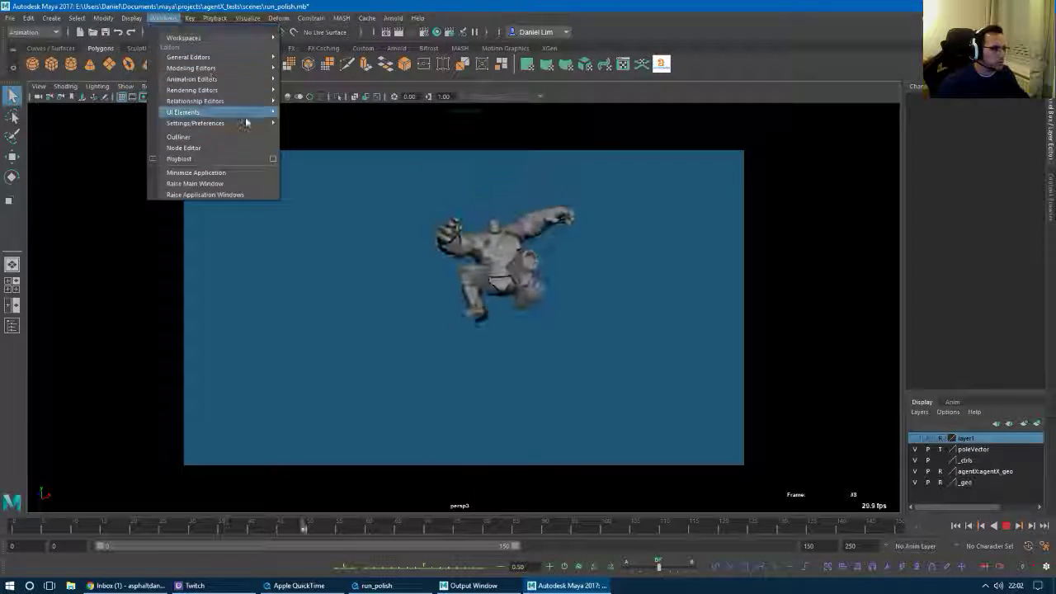
pyautogui.moveTo(262, 59)
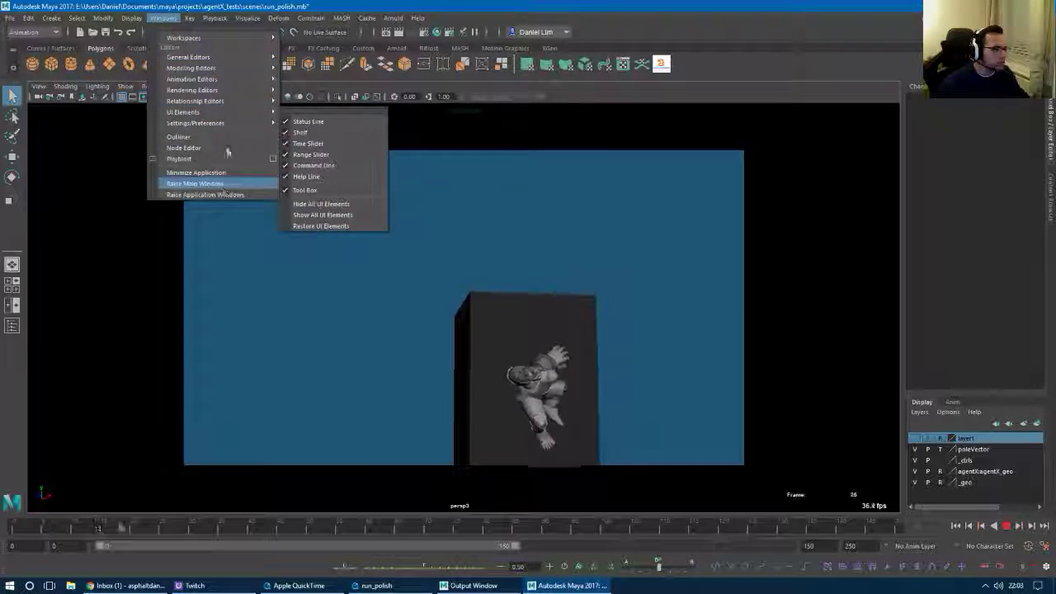
pyautogui.moveTo(266, 90)
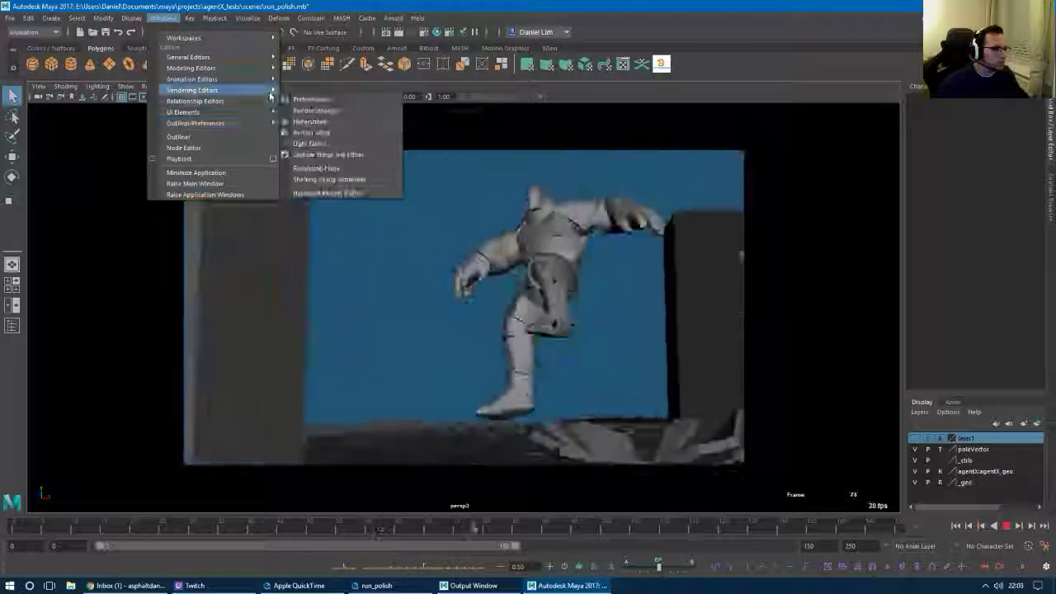
pyautogui.click(334, 123)
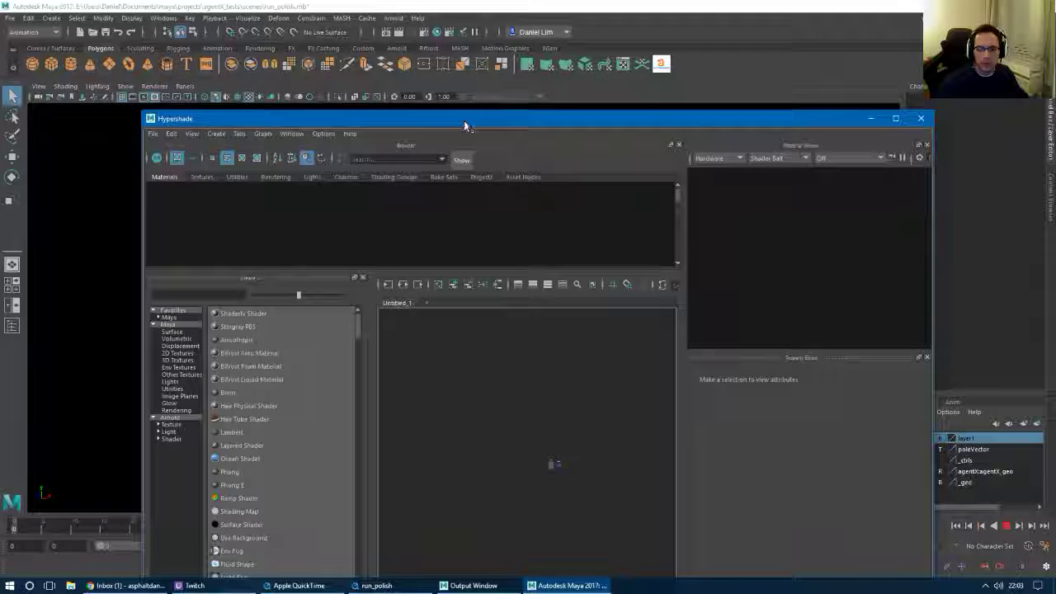
pyautogui.moveTo(464, 120); pyautogui.dragTo(1055, 72)
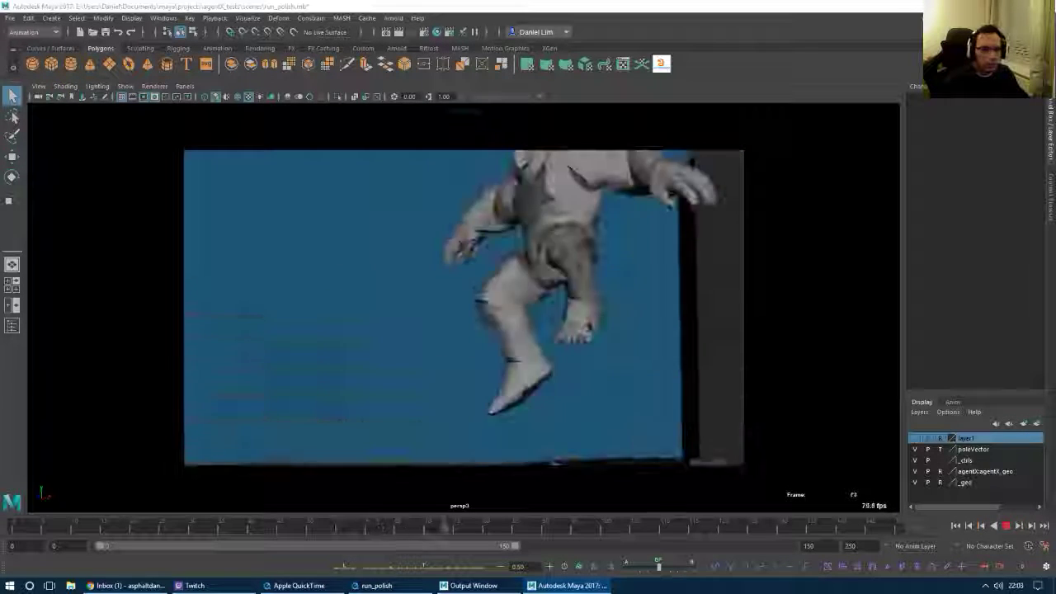
pyautogui.click(603, 313)
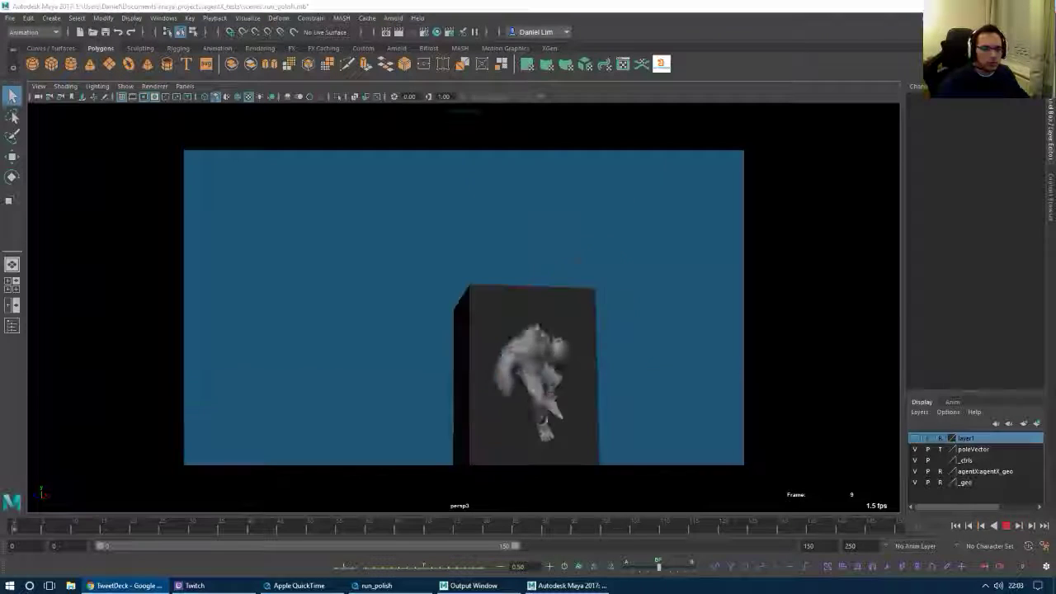
pyautogui.click(466, 289)
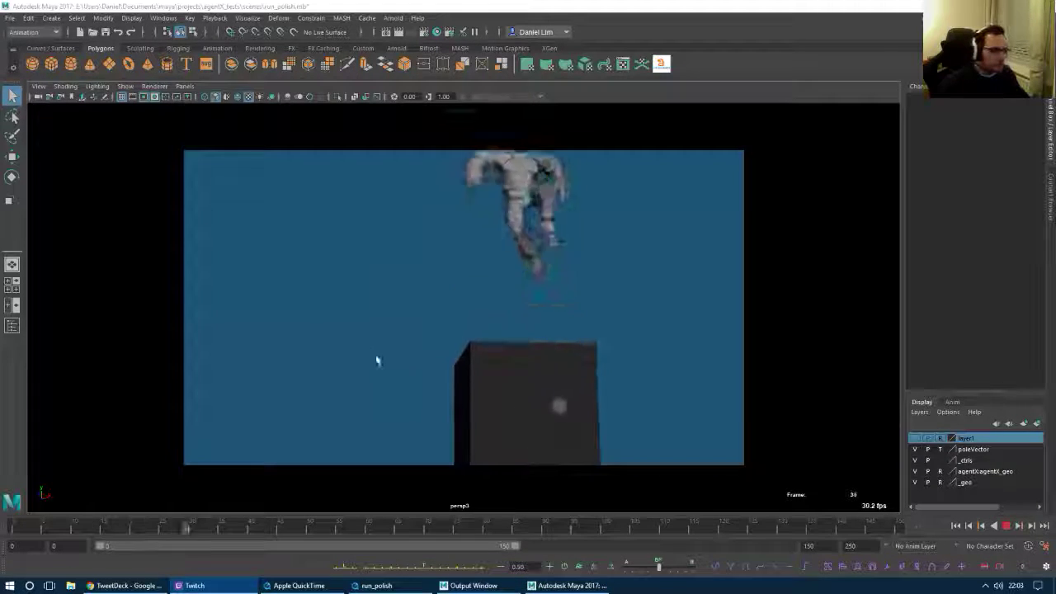
pyautogui.click(187, 161)
pyautogui.click(295, 317)
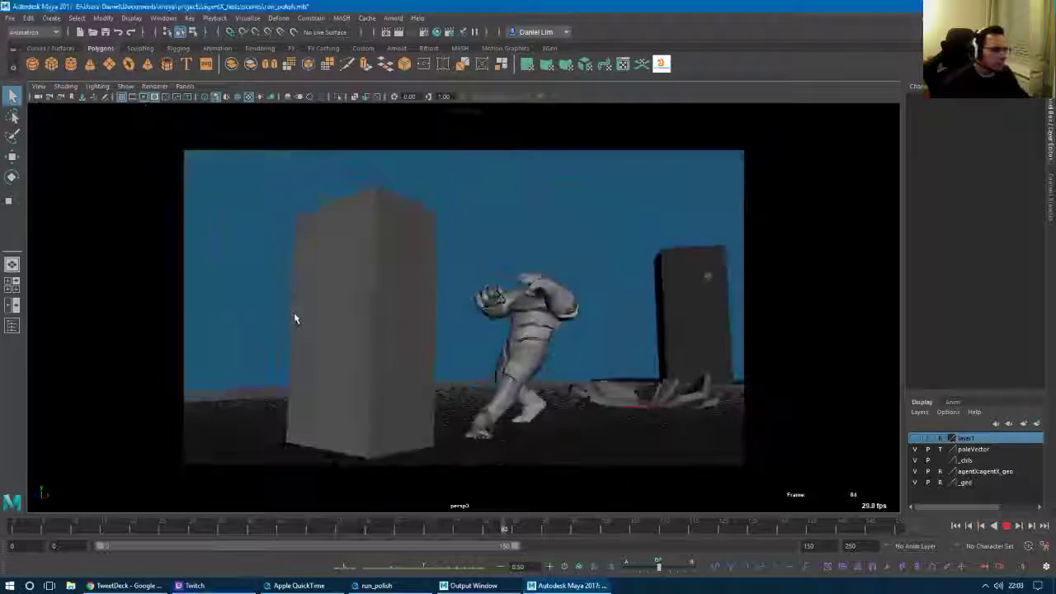
# Restore the multi-pane layout, make the viewports taller than before and widen the persp3 pane.
pyautogui.press('space')
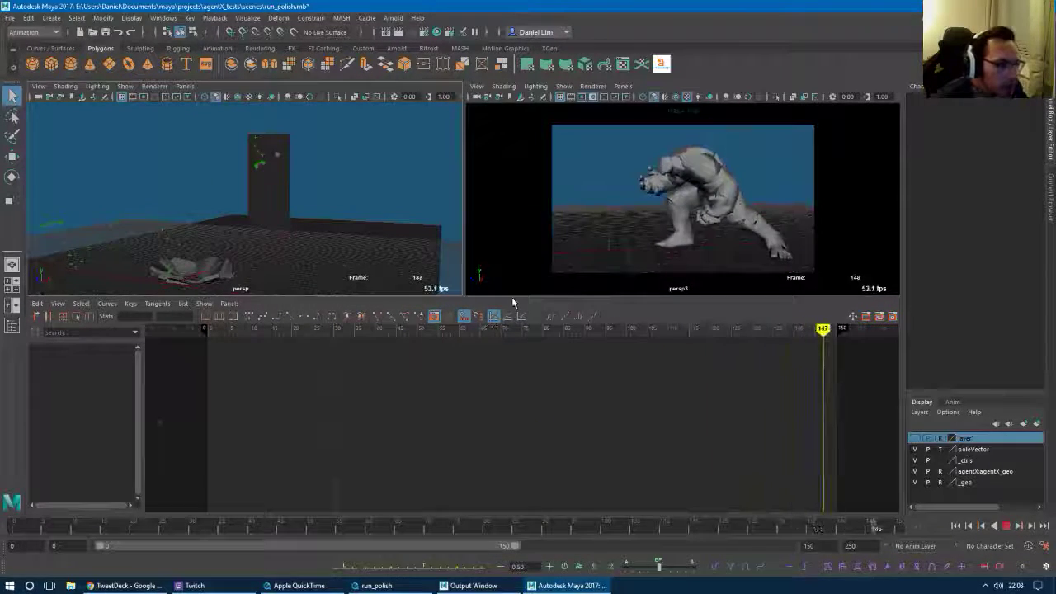
pyautogui.moveTo(517, 297); pyautogui.dragTo(504, 350)
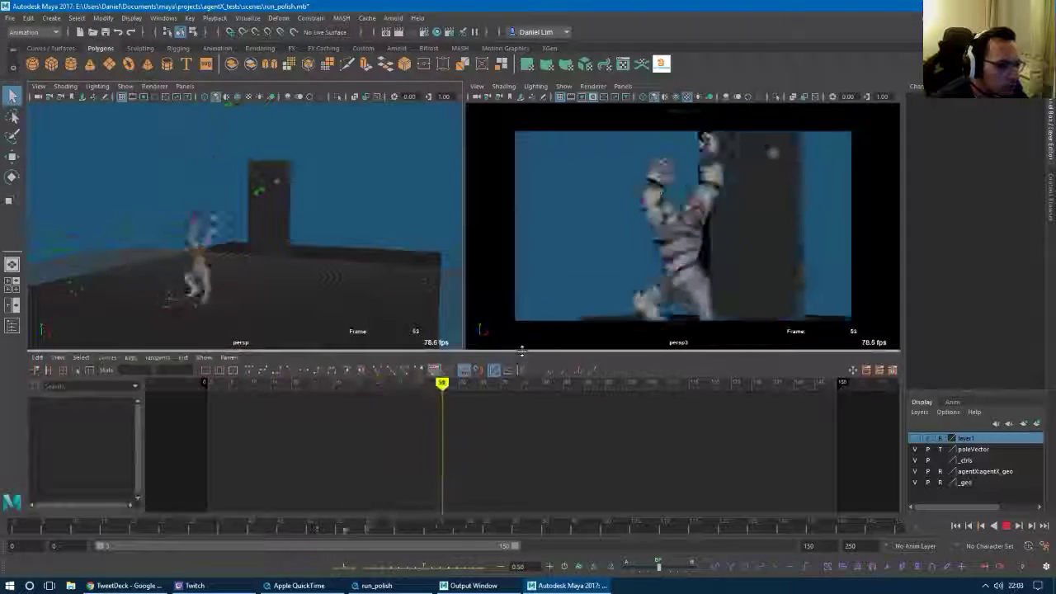
pyautogui.moveTo(459, 271); pyautogui.dragTo(434, 278)
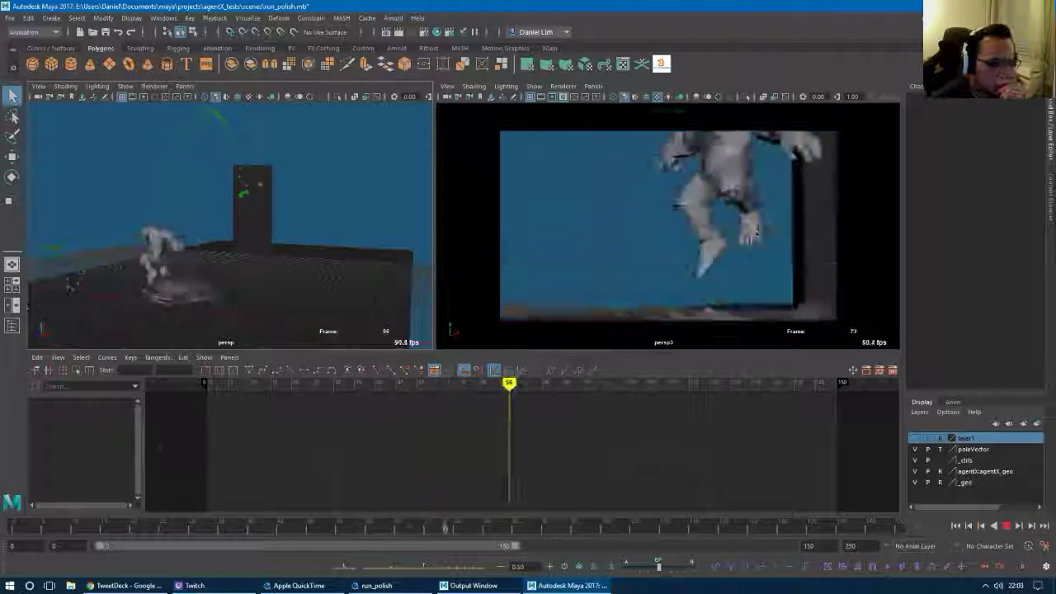
# Scrub the timeline from the opening jump through the landing to the run at frame 81 to review the poses.
pyautogui.click(36, 524)
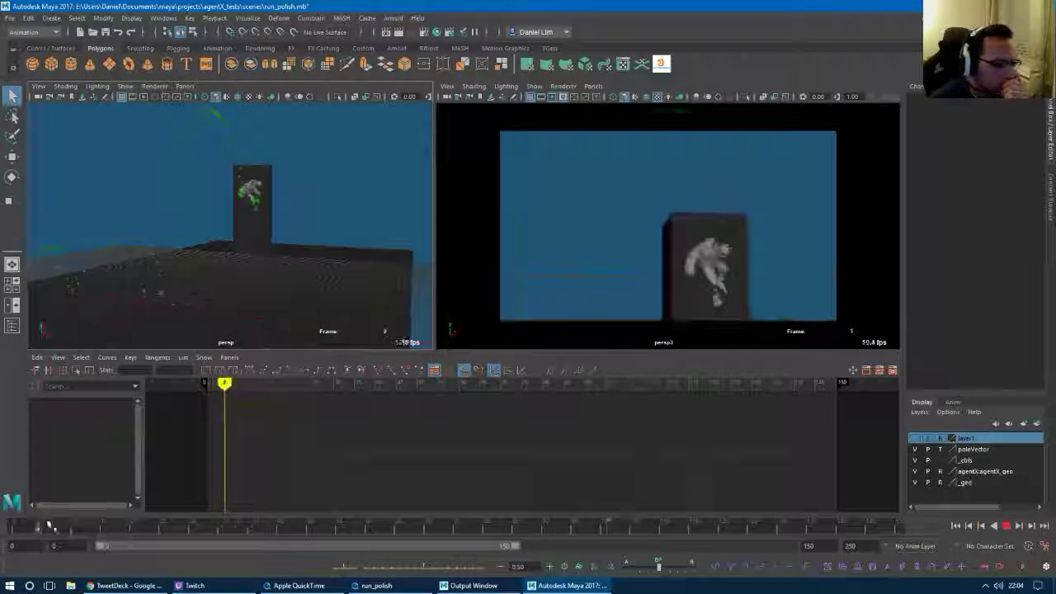
pyautogui.moveTo(47, 527); pyautogui.dragTo(37, 525)
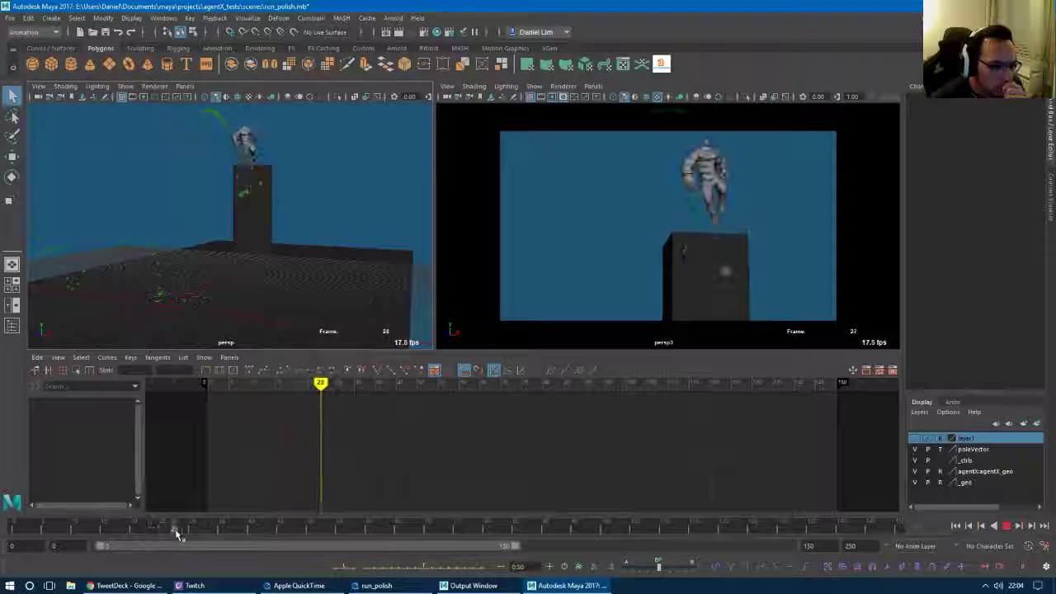
pyautogui.moveTo(186, 533); pyautogui.dragTo(151, 537)
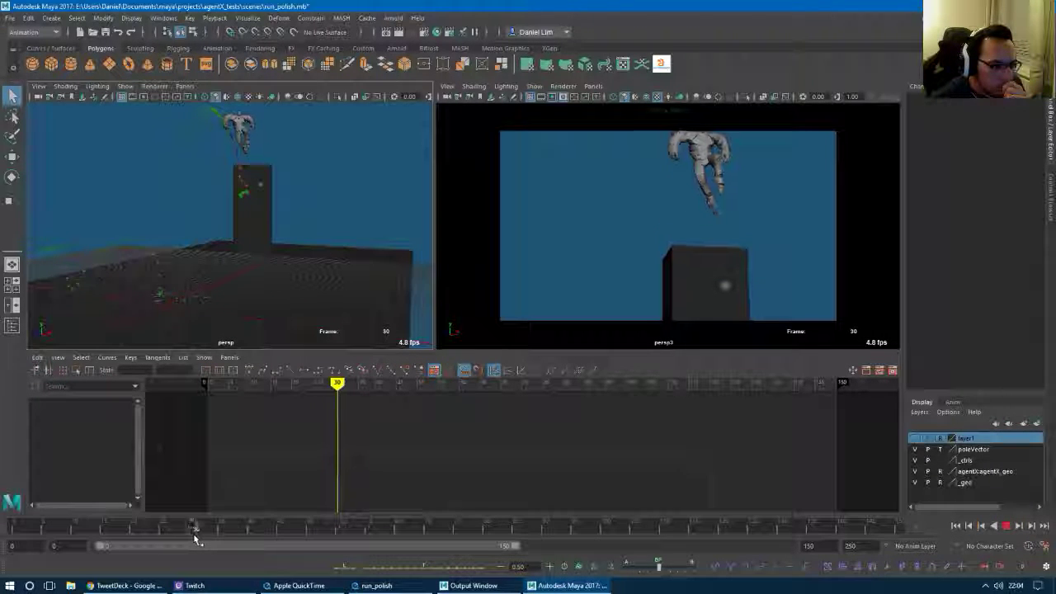
pyautogui.moveTo(225, 544); pyautogui.dragTo(403, 567)
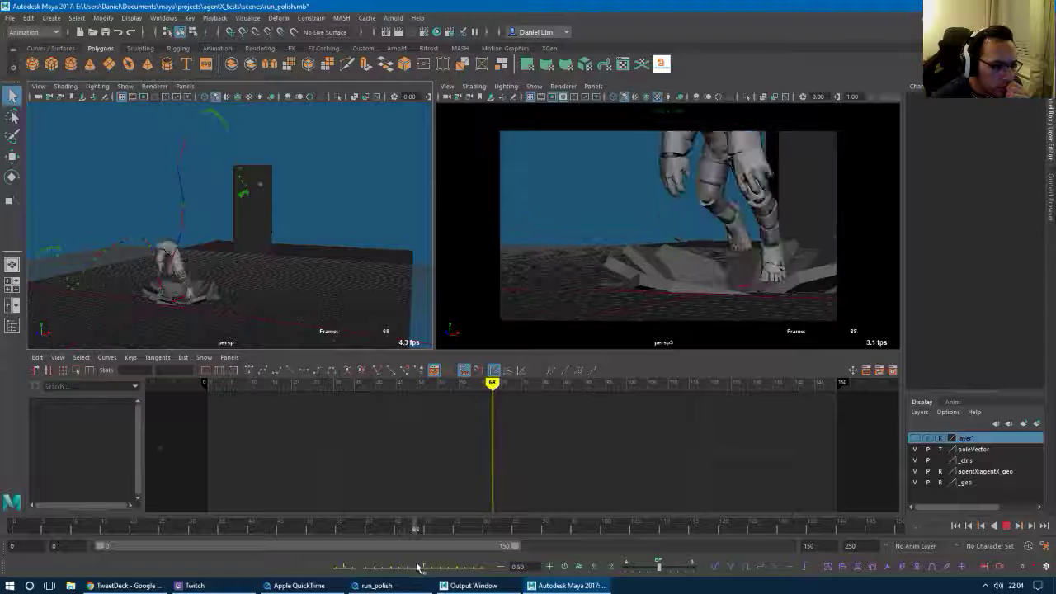
pyautogui.moveTo(444, 570); pyautogui.dragTo(379, 572)
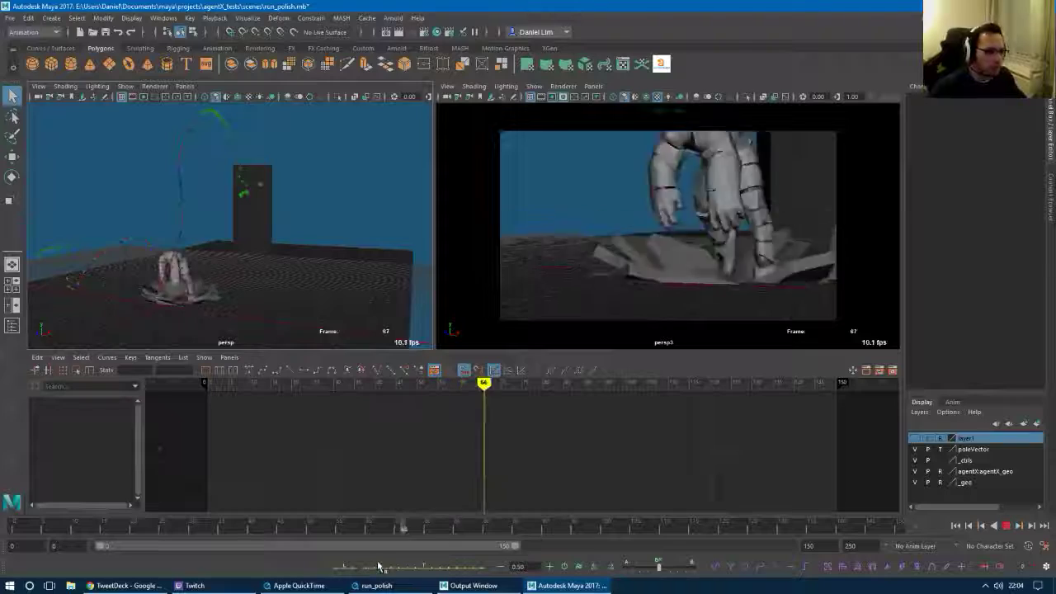
pyautogui.moveTo(501, 532)
pyautogui.mouseDown()
pyautogui.moveTo(408, 521)
pyautogui.moveTo(482, 523)
pyautogui.moveTo(500, 528)
pyautogui.moveTo(486, 531)
pyautogui.moveTo(502, 542)
pyautogui.moveTo(492, 532)
pyautogui.mouseUp()
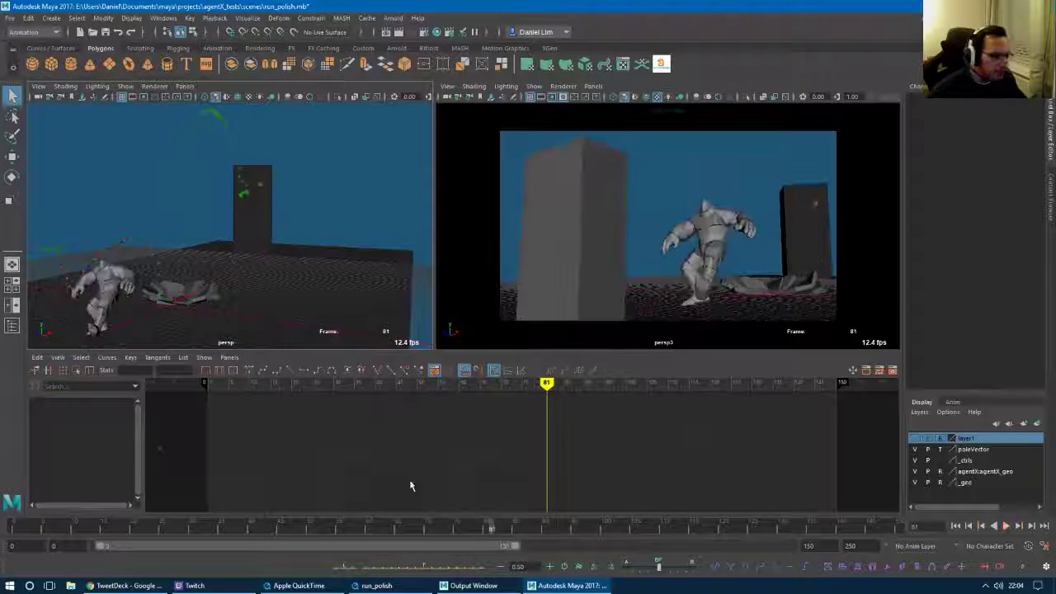
# Show all object types in the persp view and frame the character's upper spine control at frame 81.
pyautogui.click(125, 87)
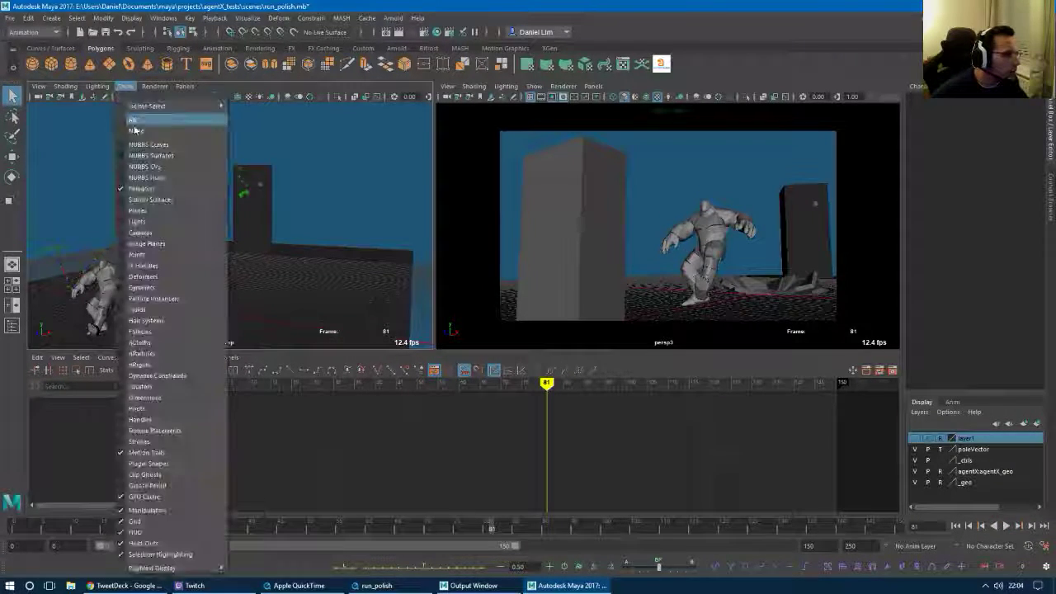
pyautogui.click(134, 120)
pyautogui.press('f')
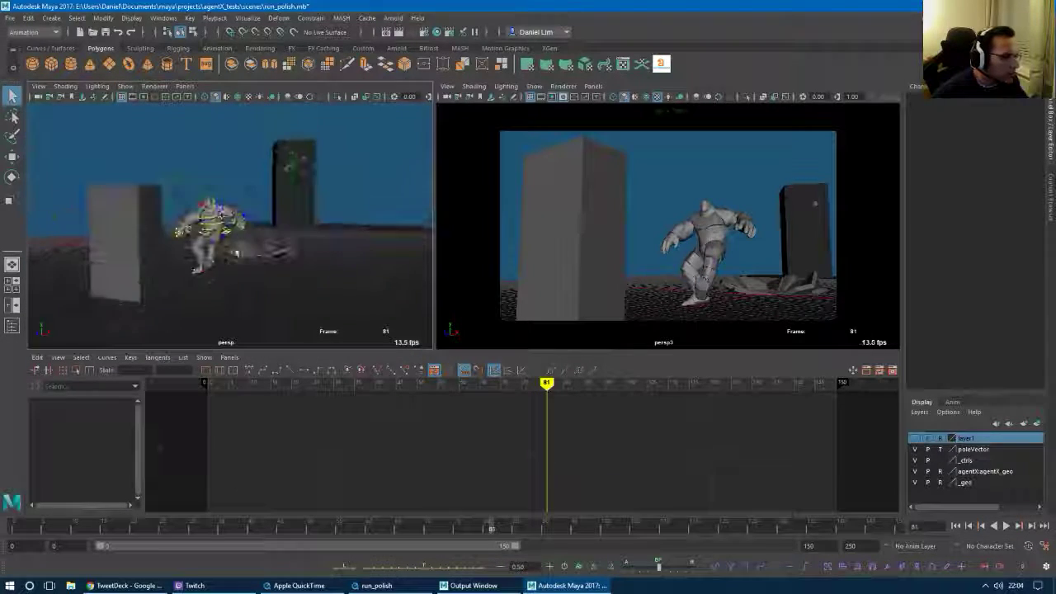
pyautogui.click(210, 218)
pyautogui.press('f')
pyautogui.keyDown('alt'); pyautogui.moveTo(323, 278); pyautogui.dragTo(305, 291); pyautogui.keyUp('alt')
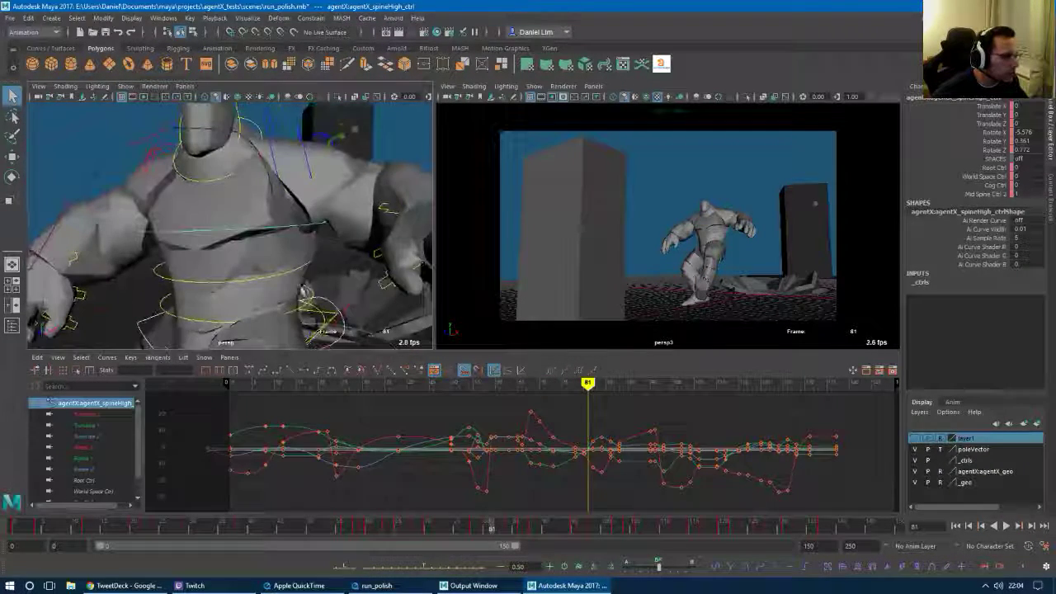
# On the spineMid_1 control's Rotate X curve, lower the frame 80 key to about -1.1 and check the motion around it.
pyautogui.click(192, 326)
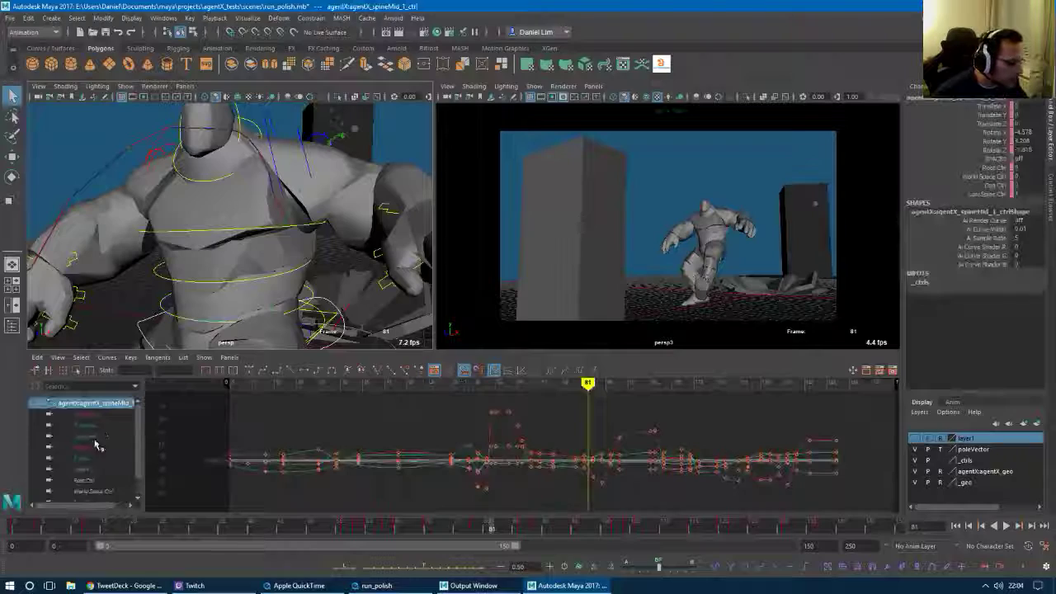
pyautogui.press('e')
pyautogui.click(92, 450)
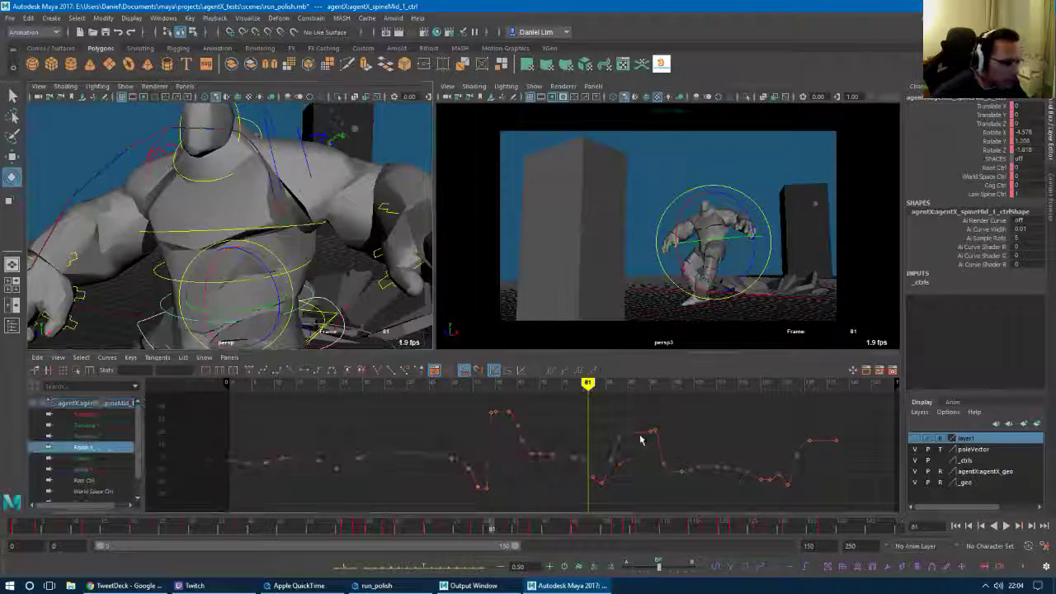
pyautogui.keyDown('alt'); pyautogui.moveTo(606, 469); pyautogui.dragTo(514, 436, button='middle'); pyautogui.keyUp('alt')
pyautogui.keyDown('alt'); pyautogui.moveTo(514, 437); pyautogui.dragTo(528, 432, button='right'); pyautogui.keyUp('alt')
pyautogui.keyDown('alt'); pyautogui.moveTo(528, 431); pyautogui.dragTo(518, 460, button='middle'); pyautogui.keyUp('alt')
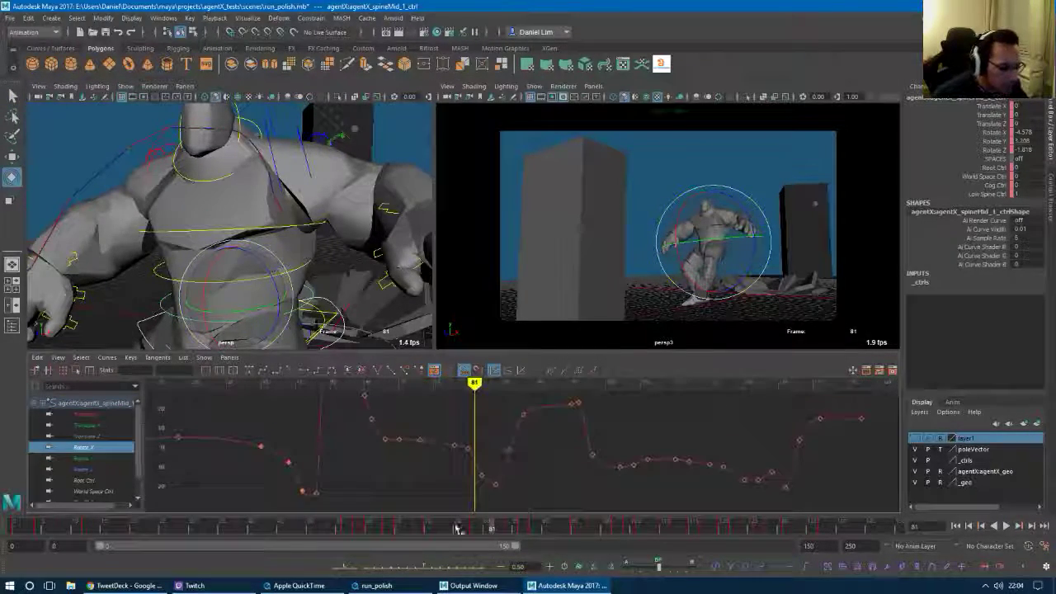
pyautogui.moveTo(490, 528)
pyautogui.mouseDown()
pyautogui.moveTo(472, 532)
pyautogui.moveTo(507, 533)
pyautogui.moveTo(485, 533)
pyautogui.mouseUp()
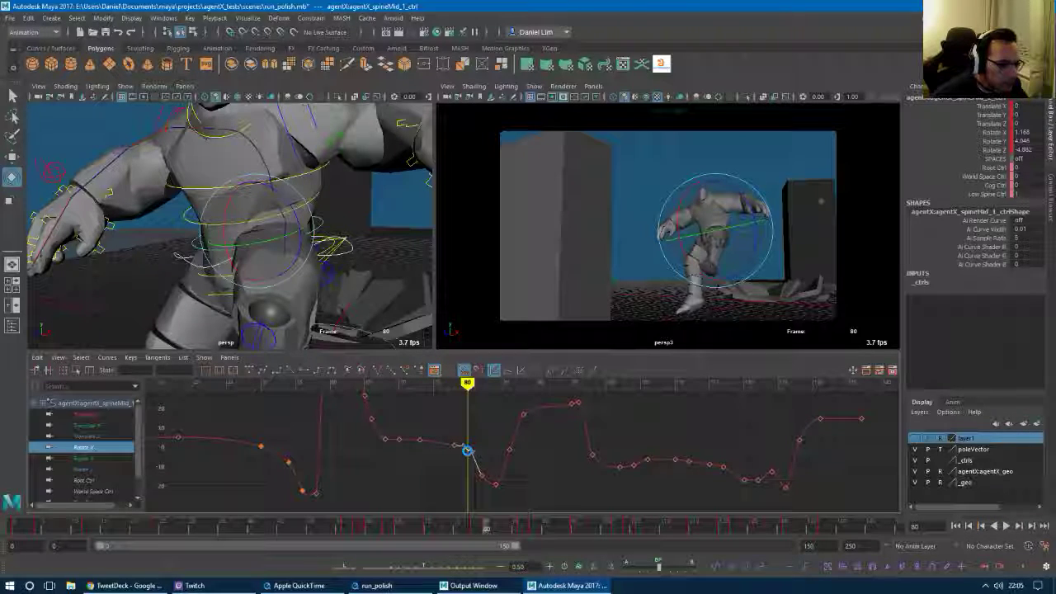
pyautogui.moveTo(468, 452); pyautogui.dragTo(468, 453, button='middle')
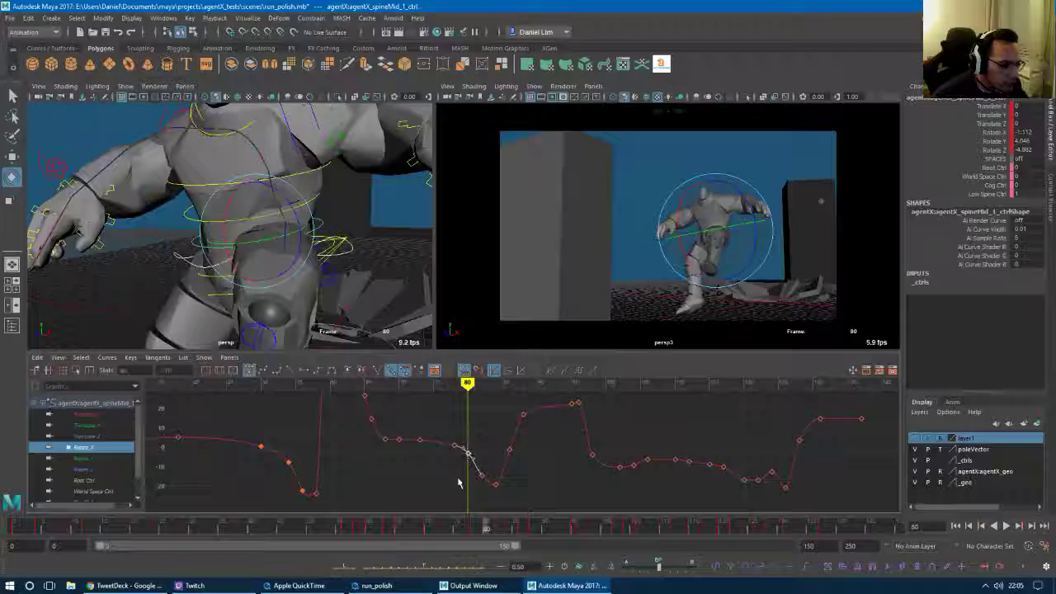
pyautogui.moveTo(486, 532)
pyautogui.mouseDown()
pyautogui.moveTo(474, 534)
pyautogui.moveTo(514, 528)
pyautogui.moveTo(498, 529)
pyautogui.mouseUp()
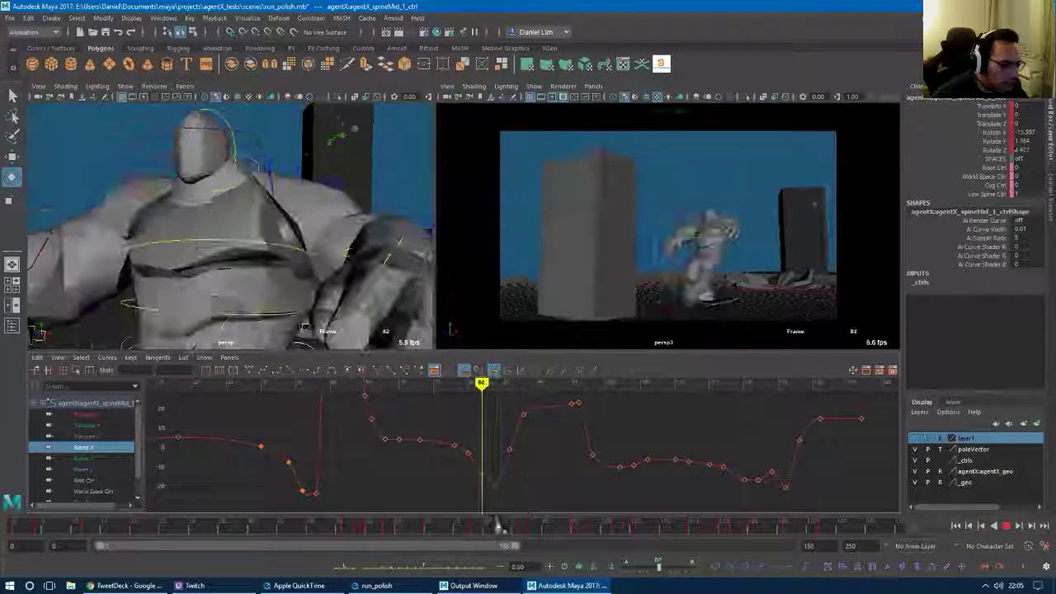
# On the spineMid_2 control's Rotate X curve, raise the frame 78 key to about 9.1 and lower the frame 80 key to about 5.1.
pyautogui.click(131, 308)
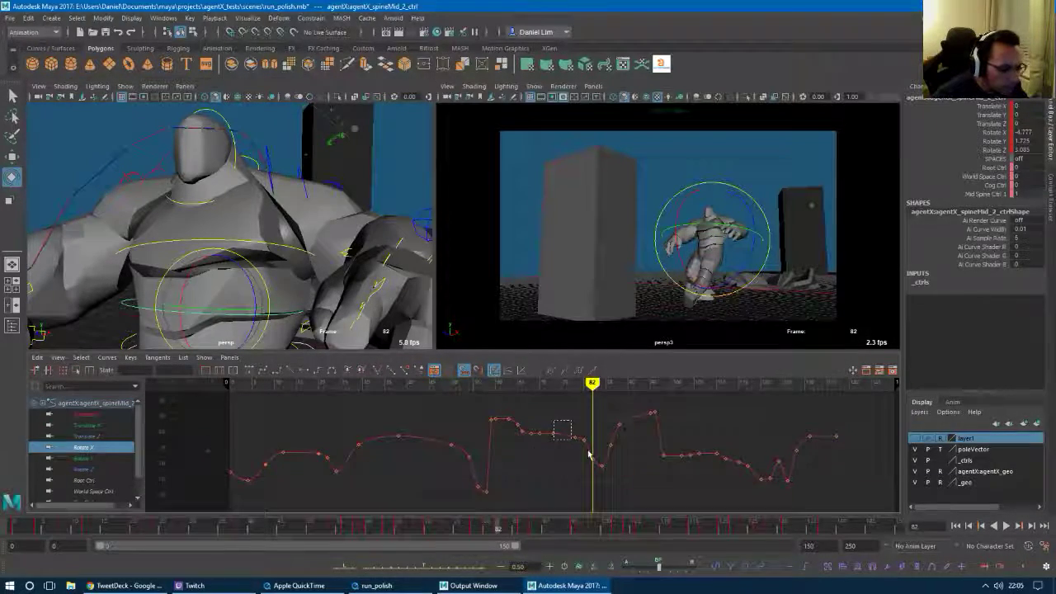
pyautogui.moveTo(588, 455); pyautogui.dragTo(629, 476)
pyautogui.press('f')
pyautogui.click(458, 482)
pyautogui.keyDown('alt'); pyautogui.moveTo(471, 450); pyautogui.dragTo(473, 385, button='right'); pyautogui.keyUp('alt')
pyautogui.keyDown('alt'); pyautogui.moveTo(485, 469); pyautogui.dragTo(491, 445, button='right'); pyautogui.keyUp('alt')
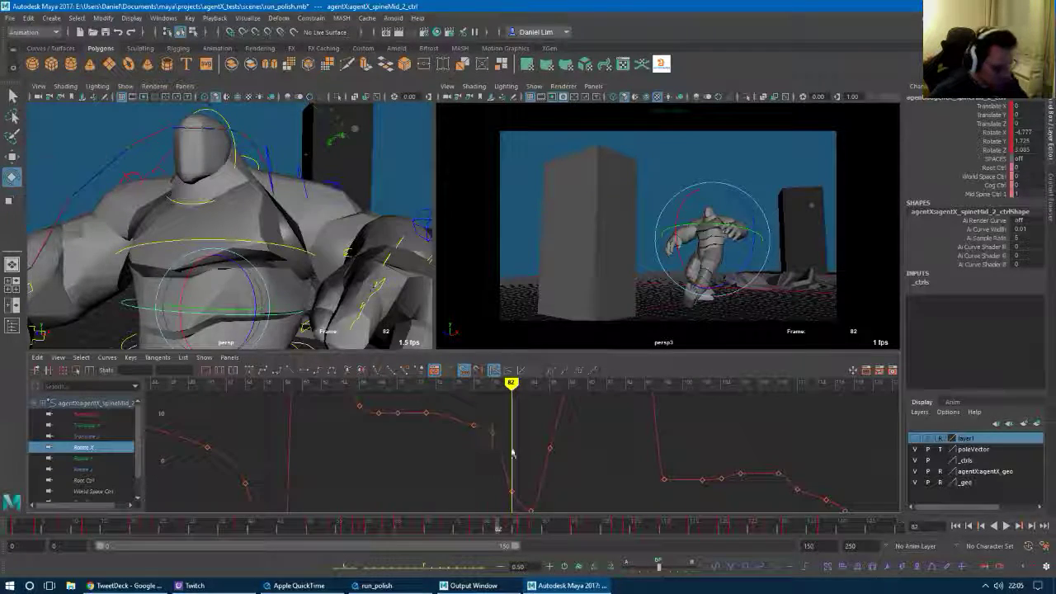
pyautogui.moveTo(513, 451); pyautogui.dragTo(476, 429)
pyautogui.click(475, 426)
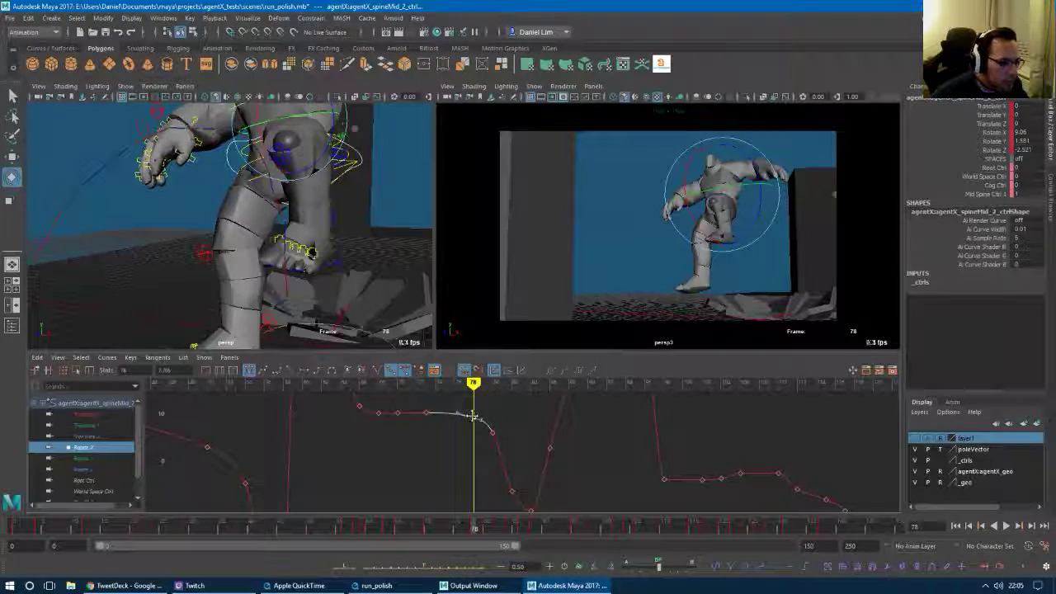
pyautogui.press('.')
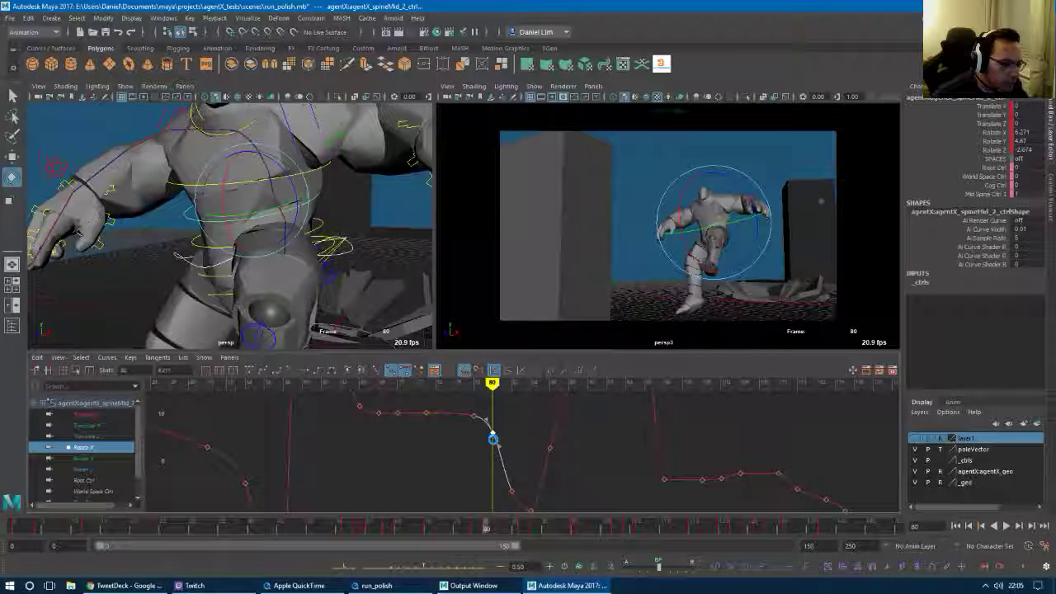
pyautogui.moveTo(493, 441); pyautogui.dragTo(495, 445)
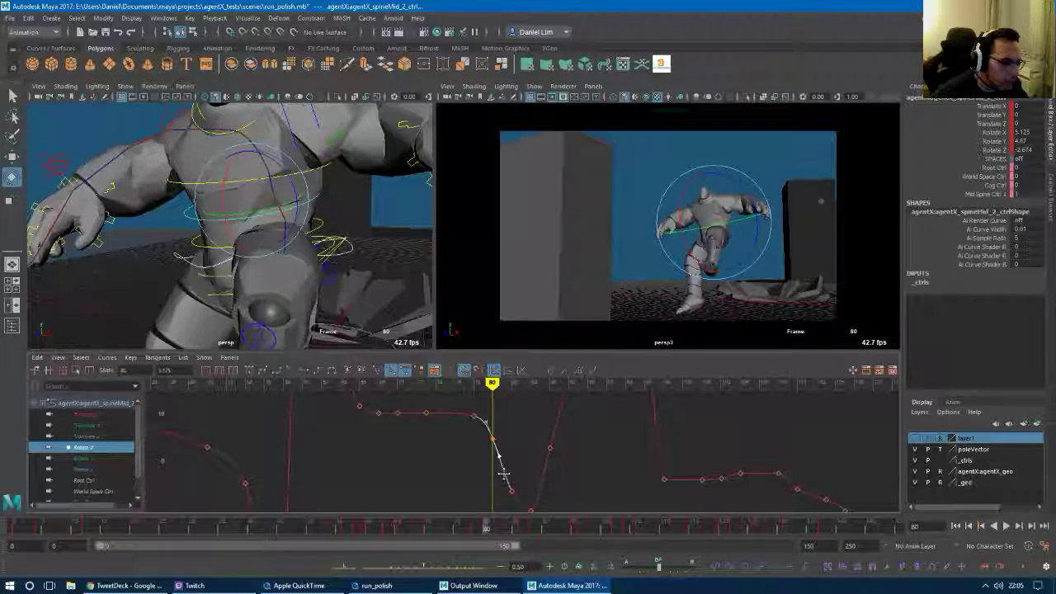
# Play the animation with the spineHigh control selected and adjust the tangent of its Rotate X key at frame 86.
pyautogui.click(184, 189)
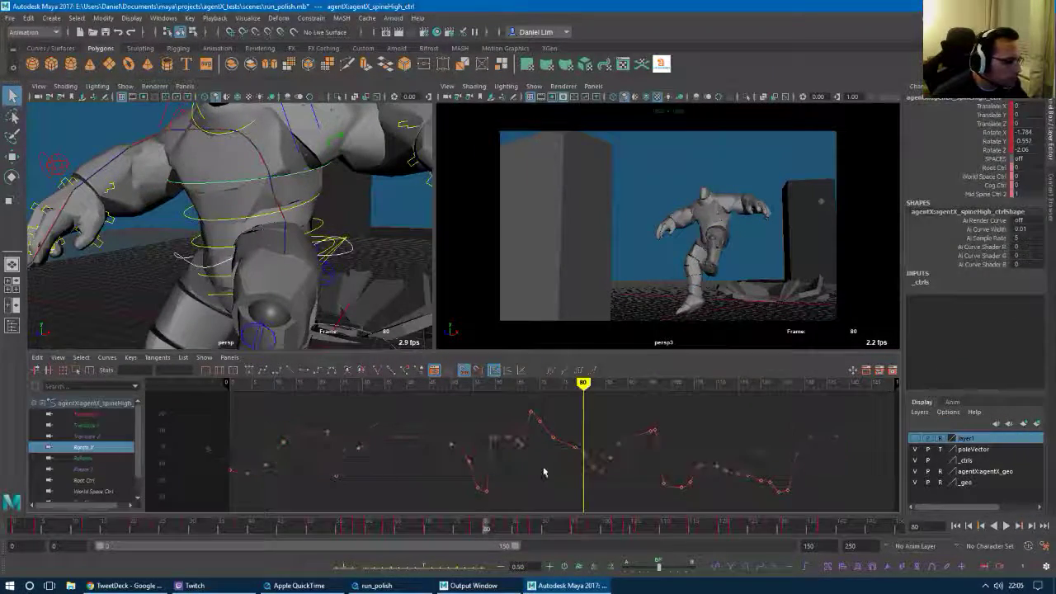
pyautogui.hotkey('alt', 'v')
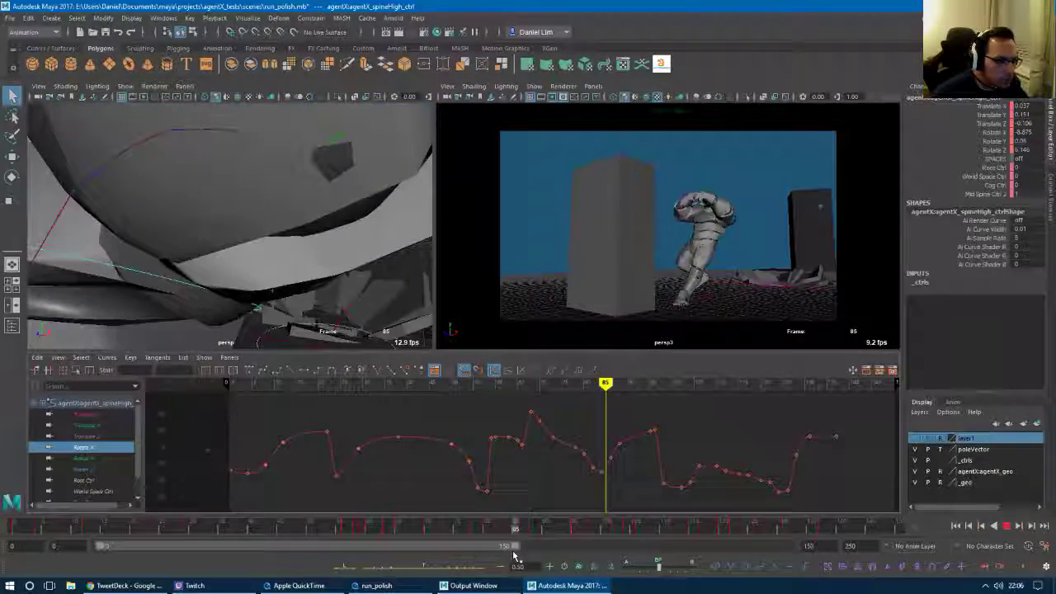
pyautogui.scroll(4, 609, 492)
pyautogui.keyDown('alt'); pyautogui.moveTo(610, 490); pyautogui.dragTo(587, 460, button='middle'); pyautogui.keyUp('alt')
pyautogui.scroll(2, 590, 472)
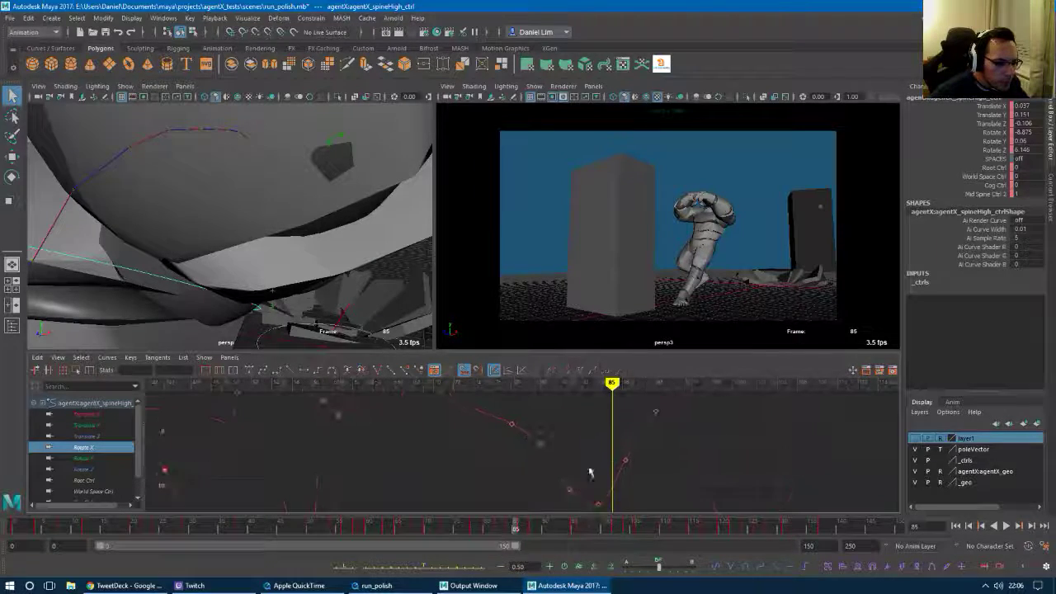
pyautogui.click(628, 459)
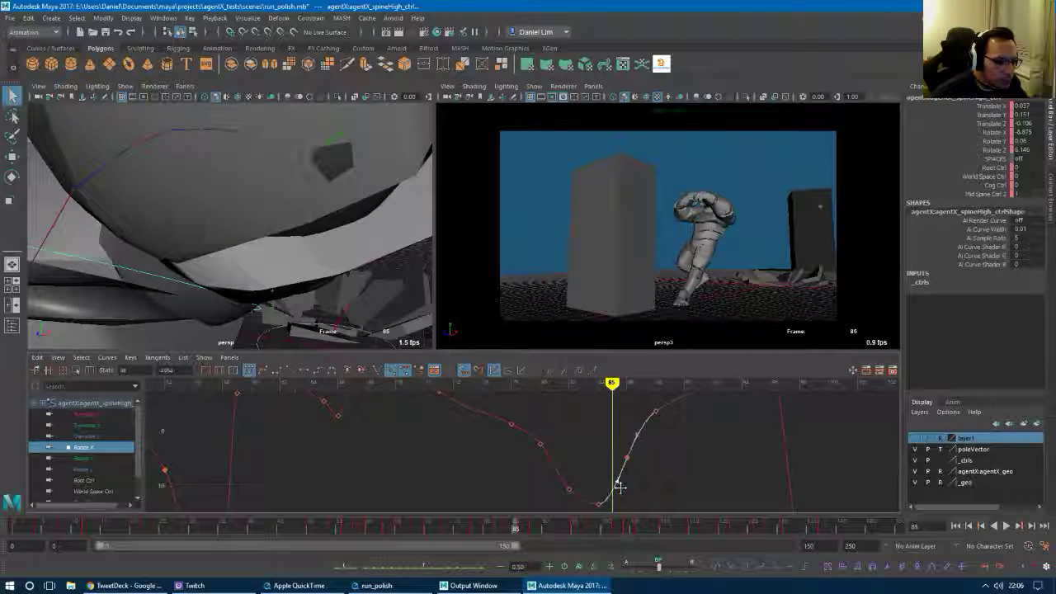
pyautogui.moveTo(625, 488); pyautogui.dragTo(608, 495, button='middle')
# Give the spineHigh Rotate X key at frame 78 a spline tangent, reshape its incoming handle and play the result.
pyautogui.press(',')
pyautogui.press(',')
pyautogui.press(',')
pyautogui.press(',')
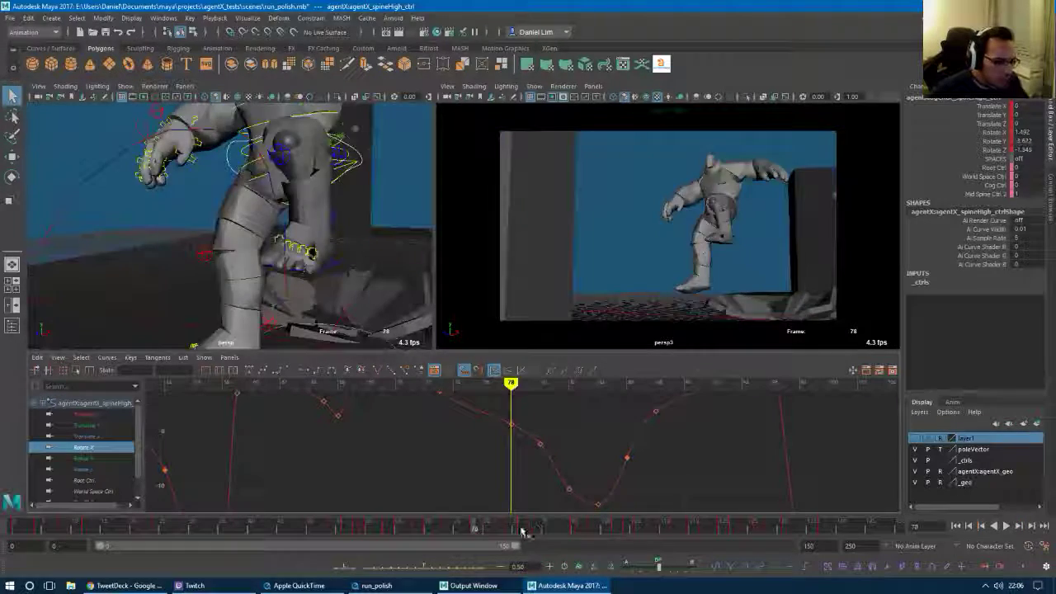
pyautogui.moveTo(521, 413); pyautogui.dragTo(490, 440)
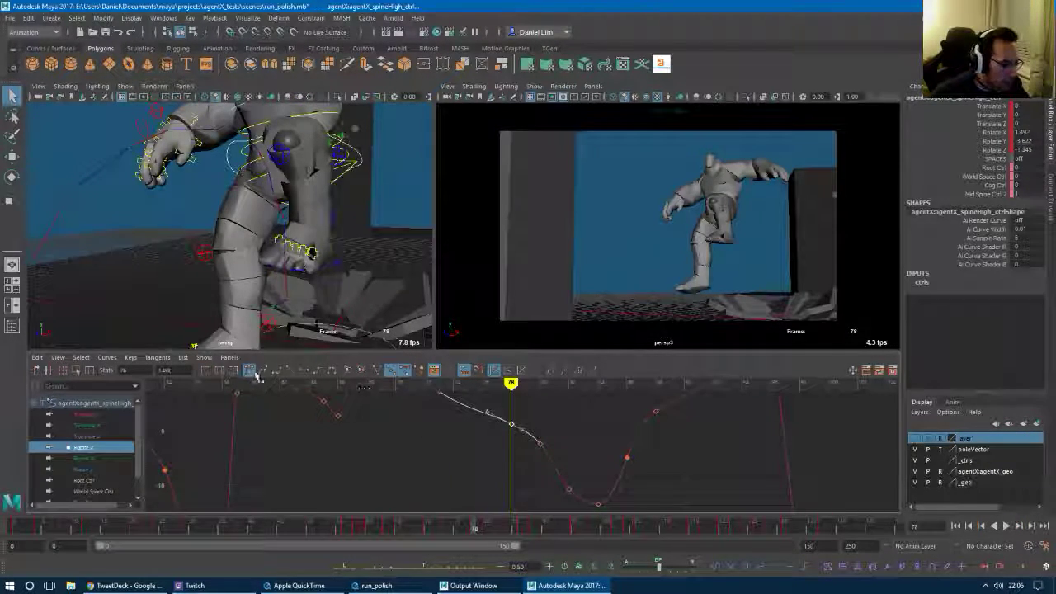
pyautogui.click(488, 412)
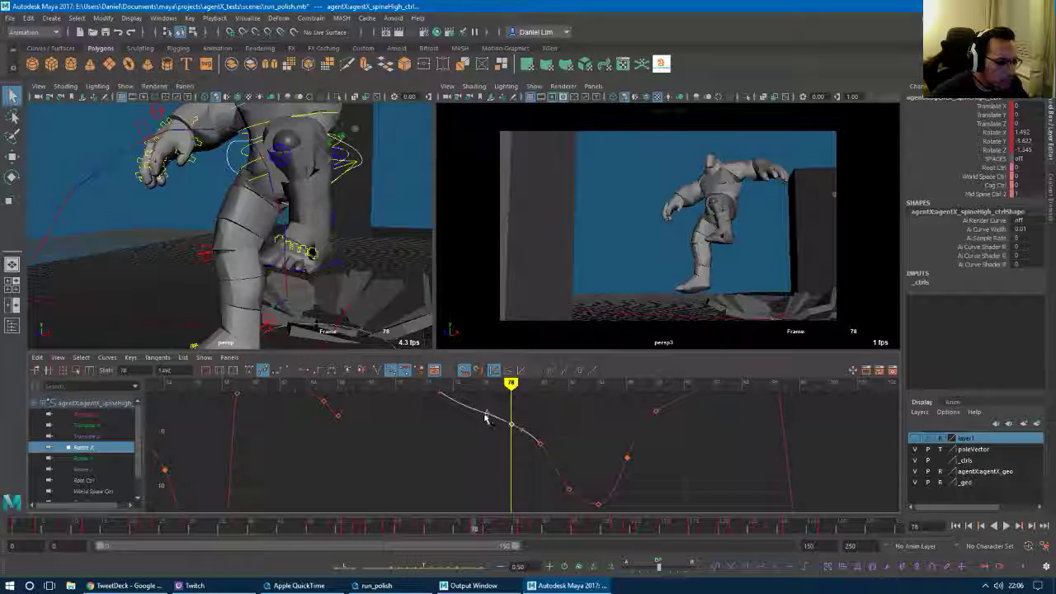
pyautogui.moveTo(488, 412); pyautogui.dragTo(470, 408)
pyautogui.click(482, 411)
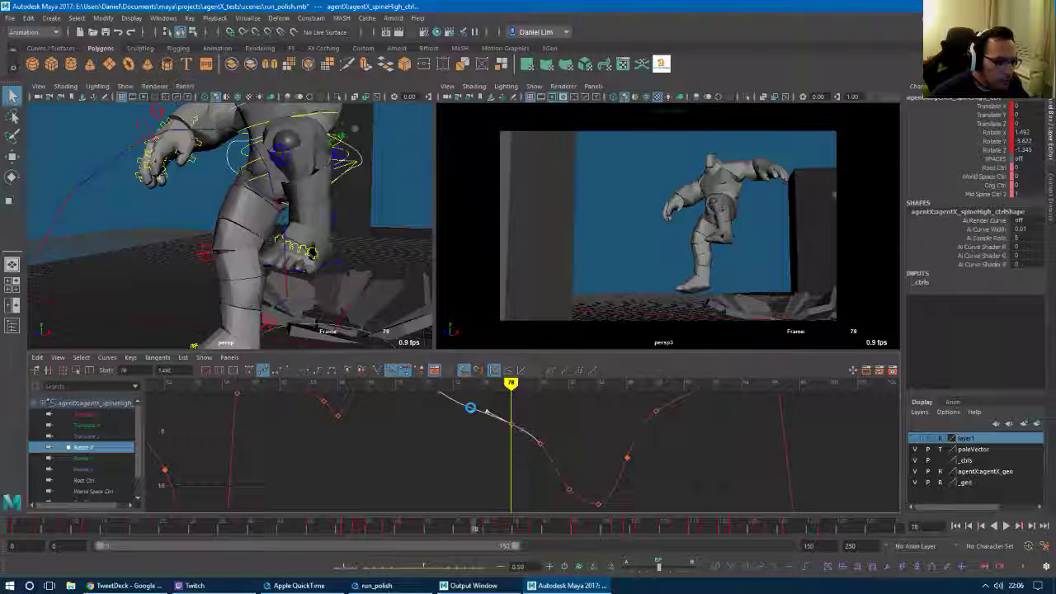
pyautogui.moveTo(467, 406); pyautogui.dragTo(463, 407, button='middle')
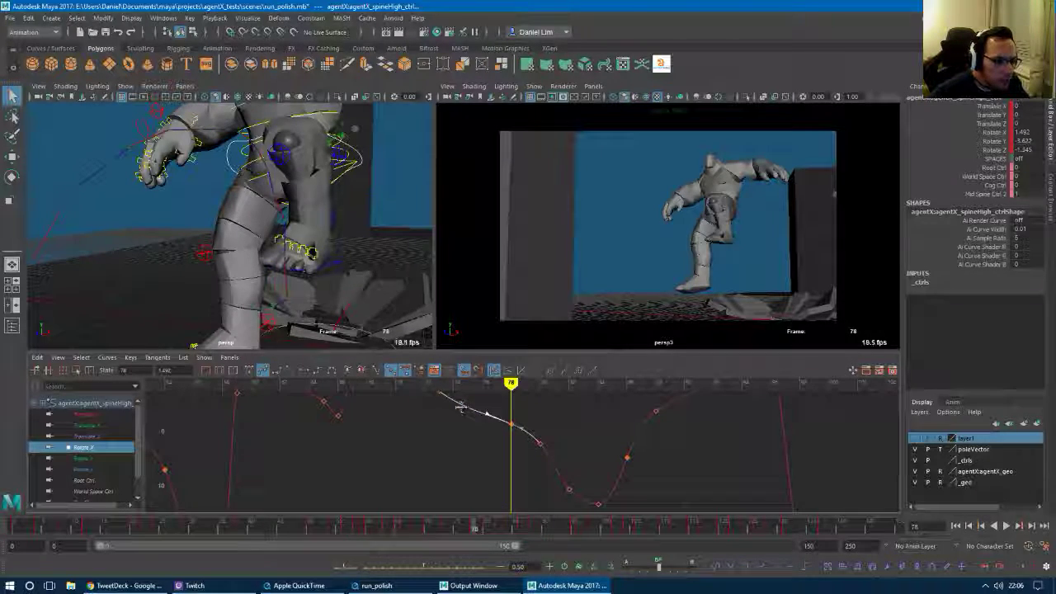
pyautogui.hotkey('alt', 'v')
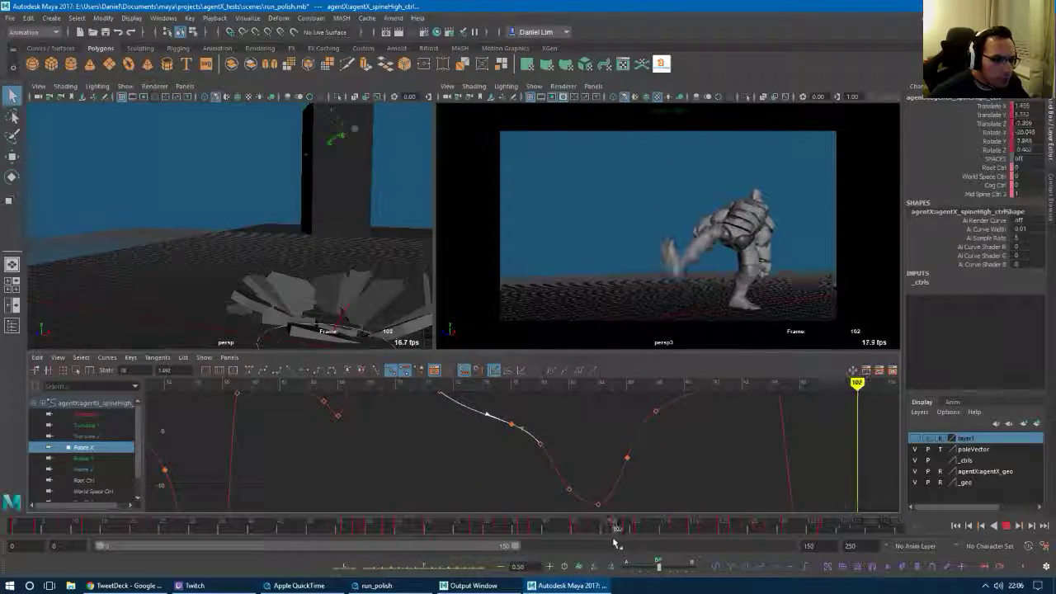
# On the spineHigh Rotate X curve, raise the frame 95 key to about 10.9 and steepen the incoming tangent at frame 88.
pyautogui.moveTo(580, 541); pyautogui.dragTo(581, 540)
pyautogui.keyDown('alt'); pyautogui.moveTo(726, 441); pyautogui.dragTo(614, 487, button='middle'); pyautogui.keyUp('alt')
pyautogui.scroll(3, 641, 464)
pyautogui.press(',')
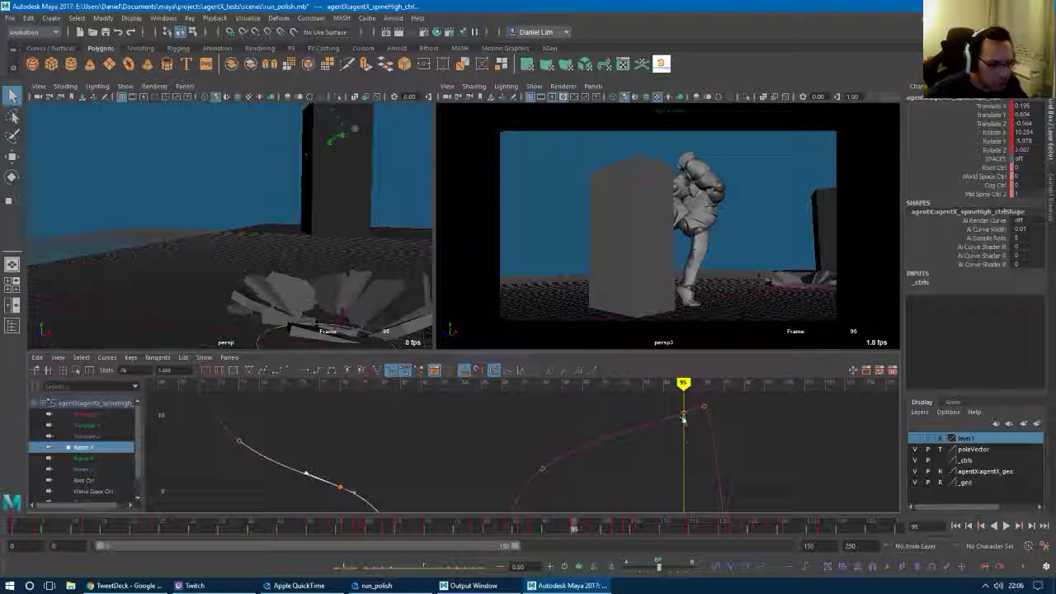
pyautogui.click(685, 414)
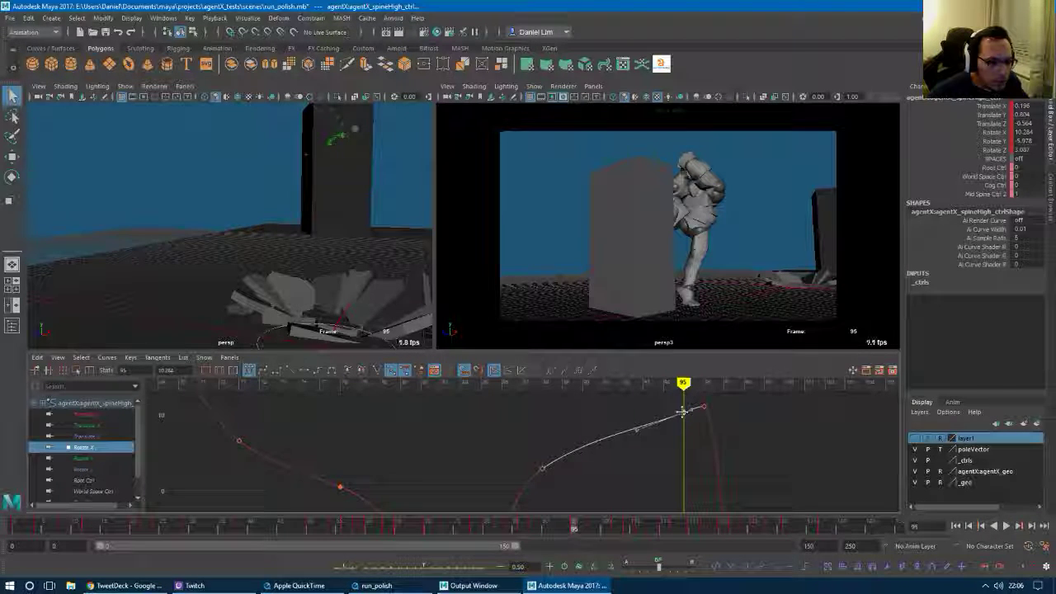
pyautogui.moveTo(682, 412); pyautogui.dragTo(680, 407, button='middle')
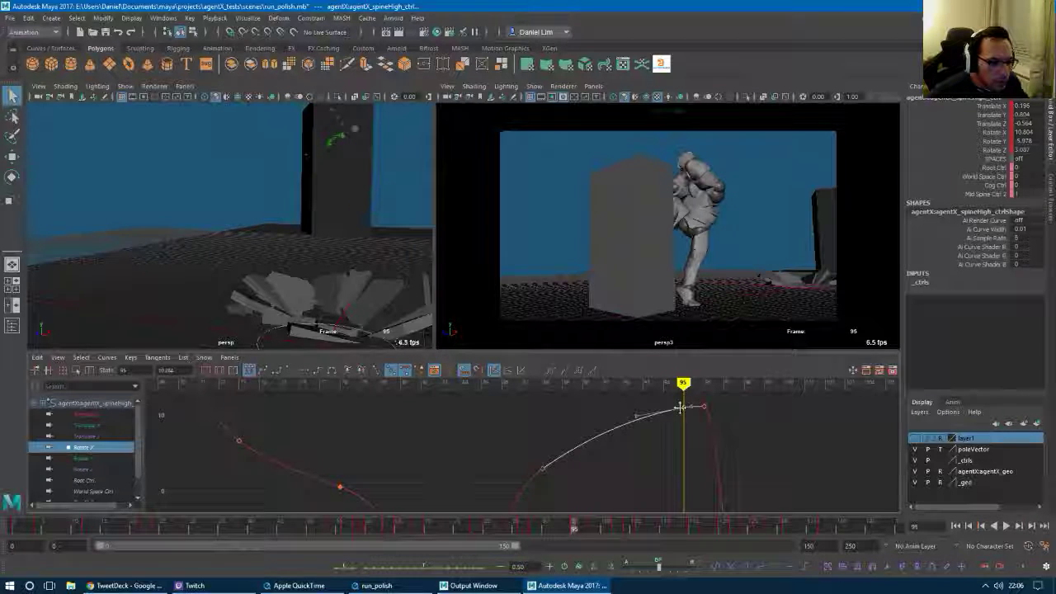
pyautogui.click(542, 469)
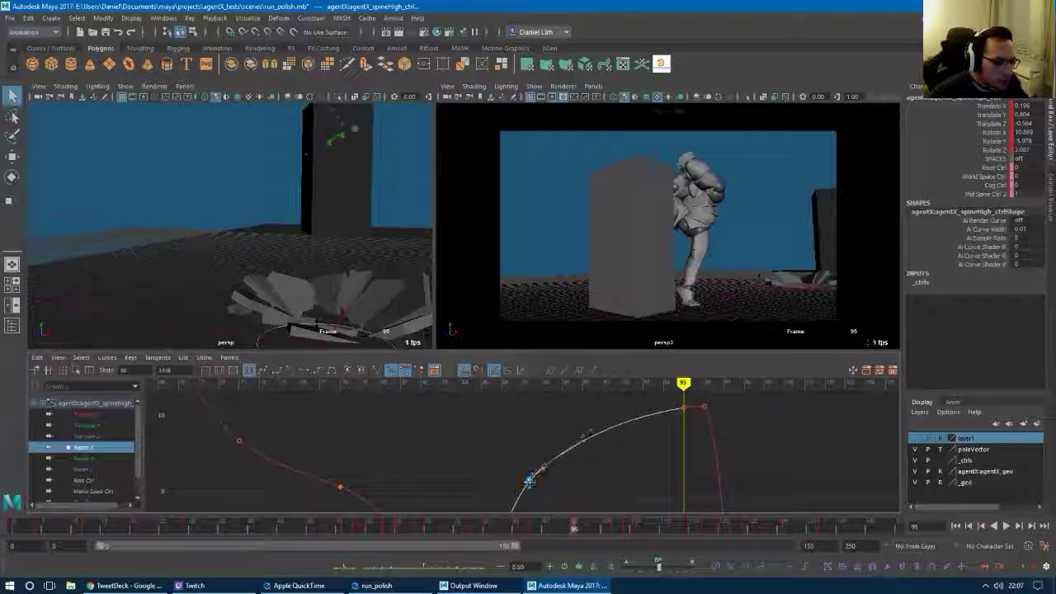
pyautogui.moveTo(530, 482); pyautogui.dragTo(529, 485, button='middle')
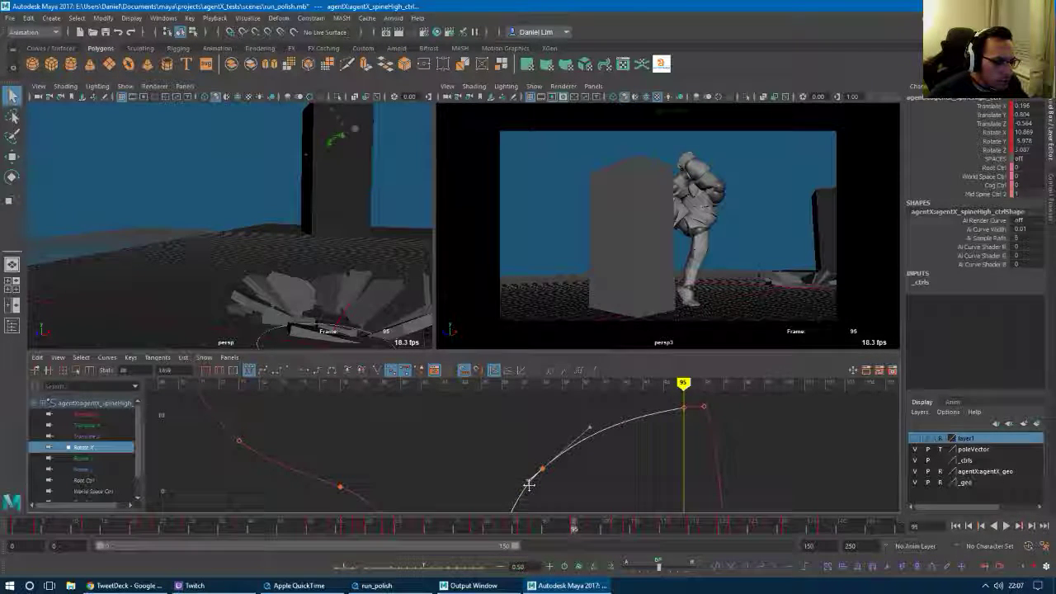
# Play the animation, scrub to frame 105 and examine the spineHigh control's Rotate X curve around that frame.
pyautogui.moveTo(574, 528)
pyautogui.mouseDown()
pyautogui.moveTo(477, 528)
pyautogui.moveTo(608, 529)
pyautogui.moveTo(259, 513)
pyautogui.mouseUp()
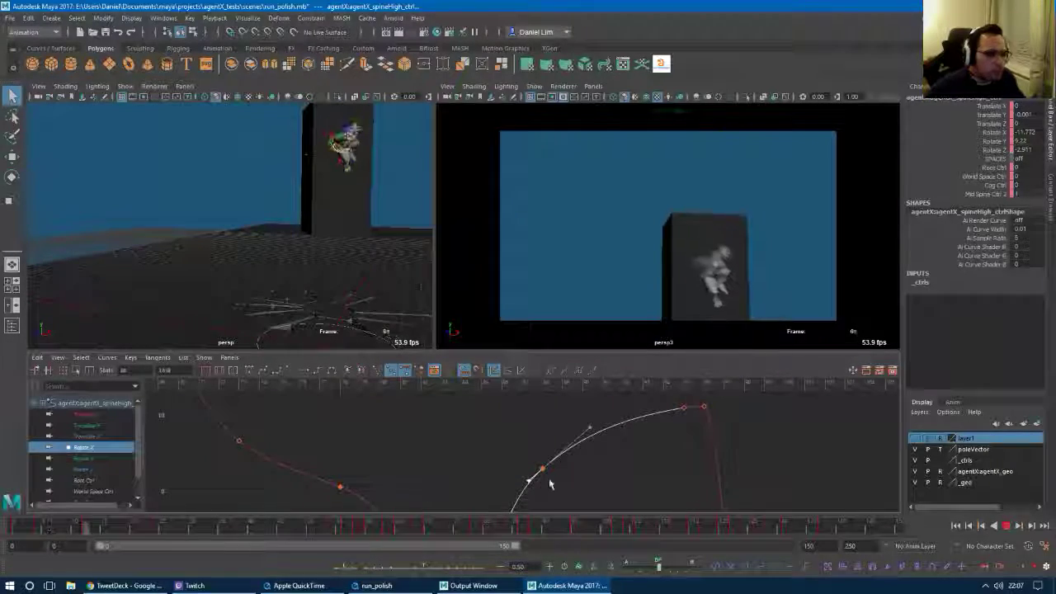
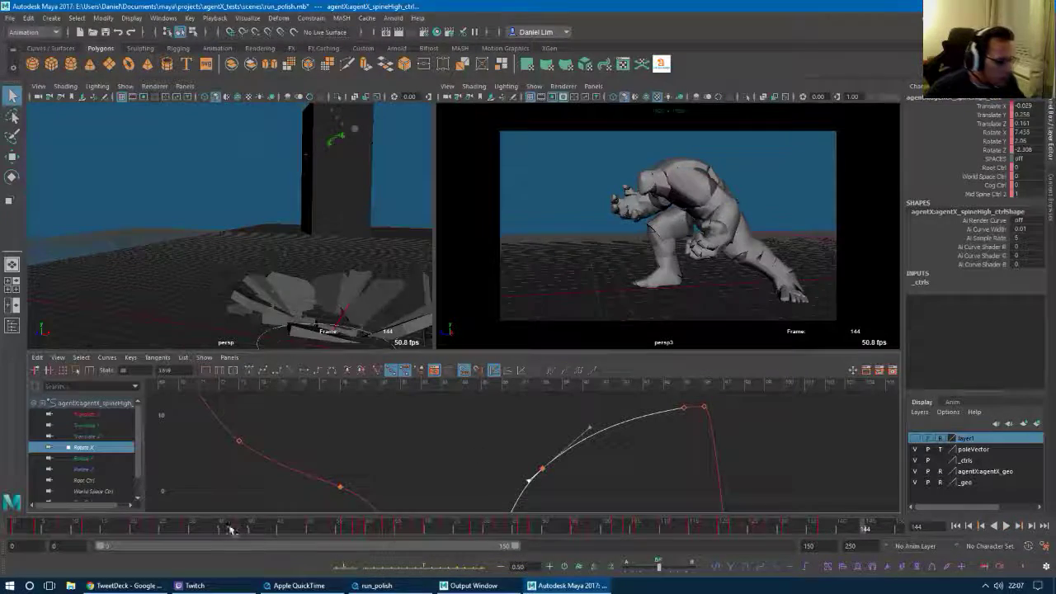
pyautogui.moveTo(231, 529)
pyautogui.mouseDown()
pyautogui.moveTo(547, 518)
pyautogui.moveTo(635, 530)
pyautogui.mouseUp()
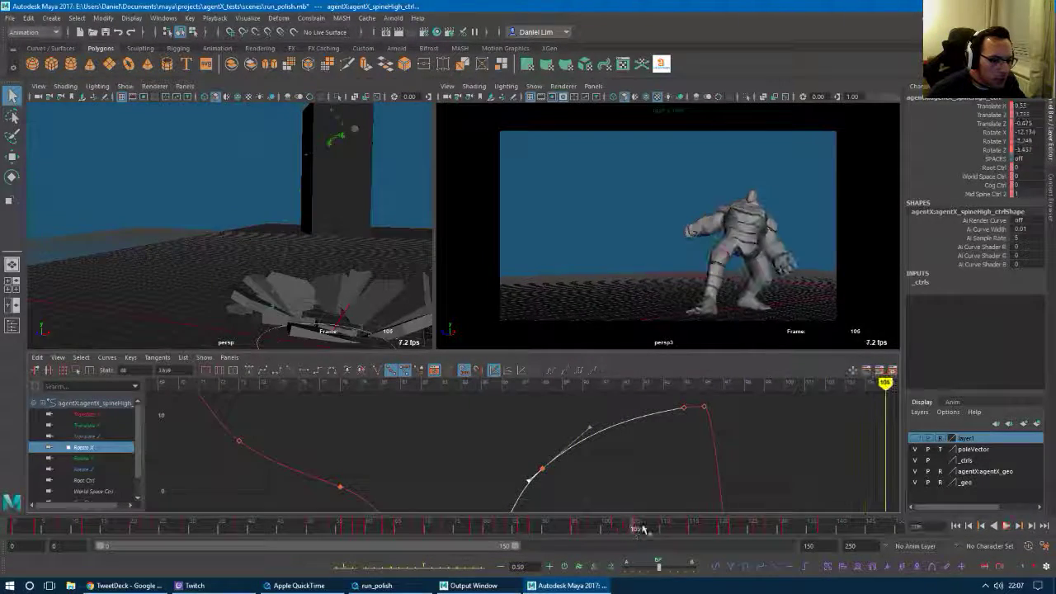
pyautogui.keyDown('alt'); pyautogui.moveTo(825, 437); pyautogui.dragTo(754, 444, button='right'); pyautogui.keyUp('alt')
pyautogui.keyDown('alt'); pyautogui.moveTo(658, 460); pyautogui.dragTo(597, 409, button='middle'); pyautogui.keyUp('alt')
pyautogui.keyDown('alt'); pyautogui.moveTo(563, 443); pyautogui.dragTo(586, 449, button='right'); pyautogui.keyUp('alt')
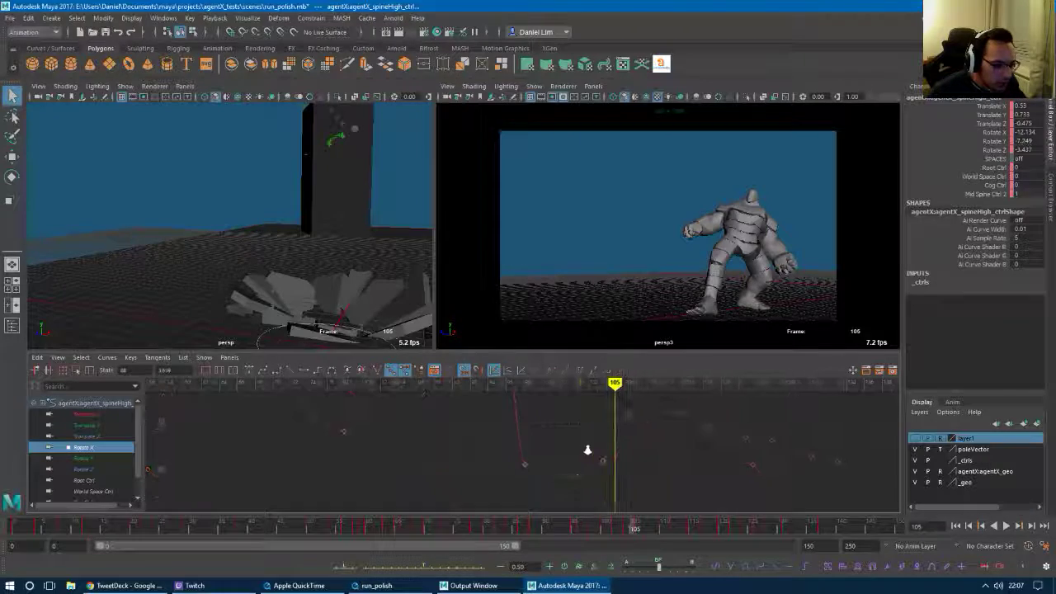
pyautogui.keyDown('alt'); pyautogui.moveTo(768, 379); pyautogui.dragTo(665, 403, button='middle'); pyautogui.keyUp('alt')
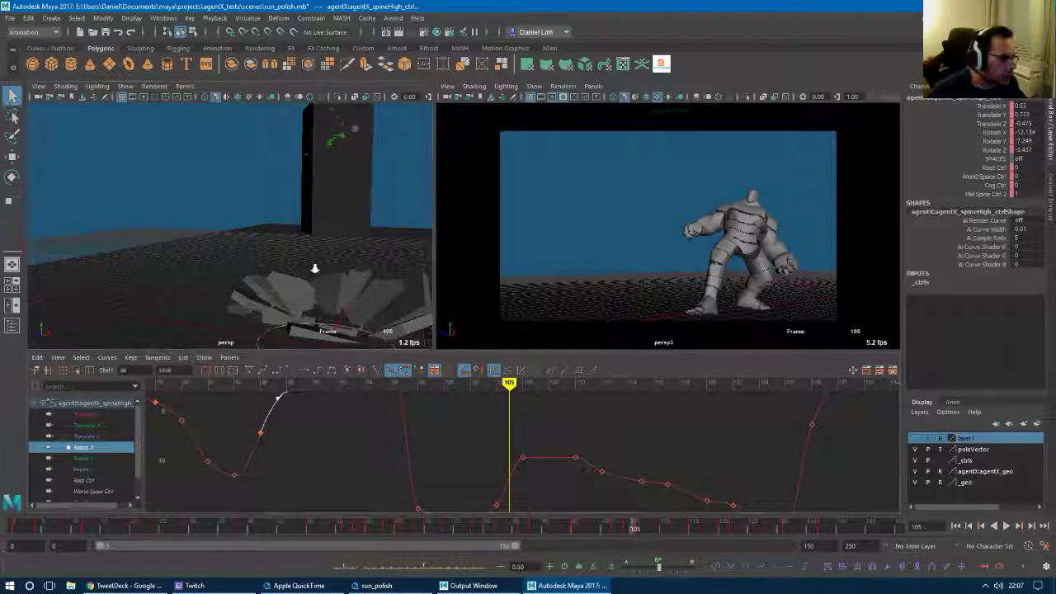
# Select the COG control, show only its Rotate X, Y and Z curves and scrub back to frame 100.
pyautogui.keyDown('alt'); pyautogui.moveTo(314, 266); pyautogui.dragTo(172, 239, button='right'); pyautogui.keyUp('alt')
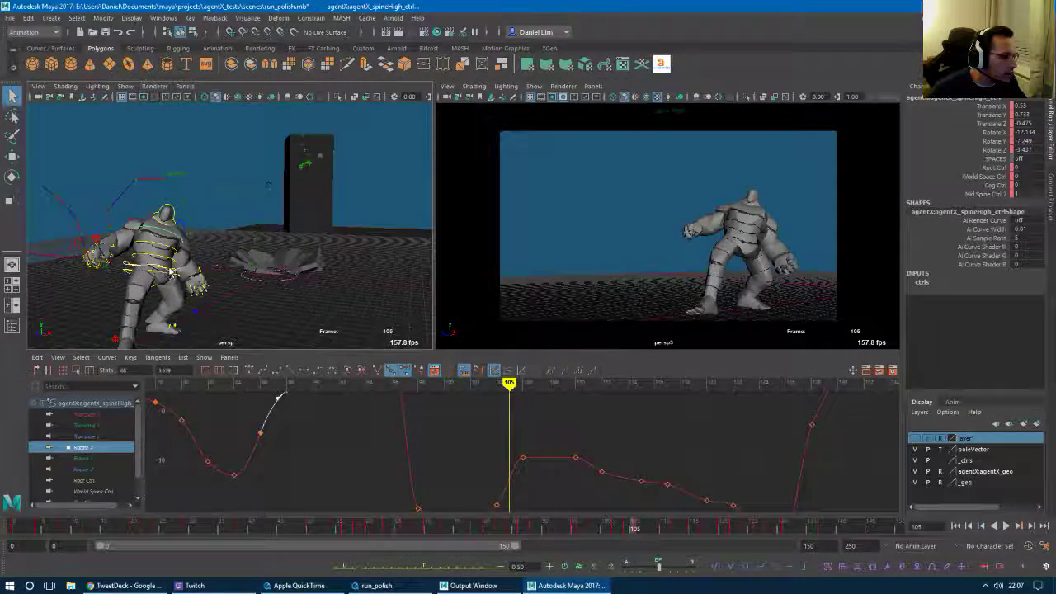
pyautogui.click(169, 274)
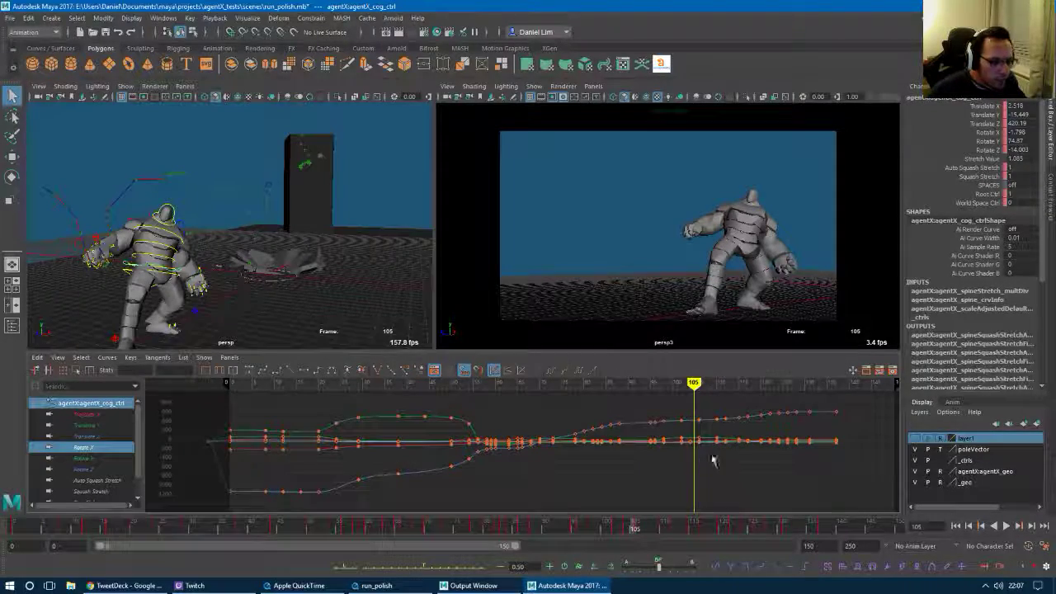
pyautogui.moveTo(90, 450); pyautogui.dragTo(91, 469)
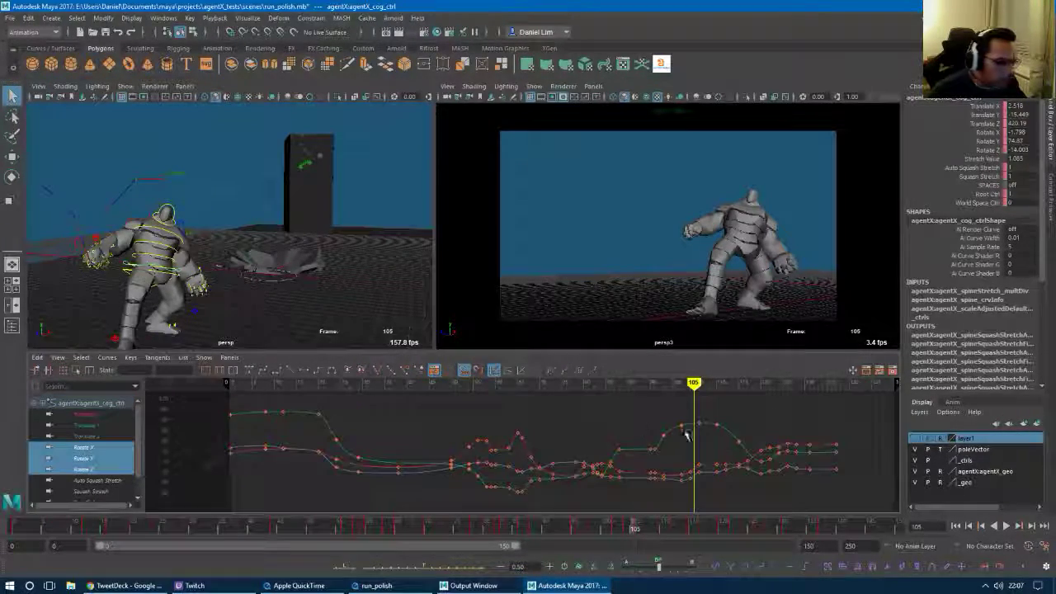
pyautogui.press('f')
pyautogui.keyDown('alt'); pyautogui.moveTo(635, 440); pyautogui.dragTo(701, 459, button='right'); pyautogui.keyUp('alt')
pyautogui.keyDown('alt'); pyautogui.moveTo(701, 459); pyautogui.dragTo(566, 415, button='middle'); pyautogui.keyUp('alt')
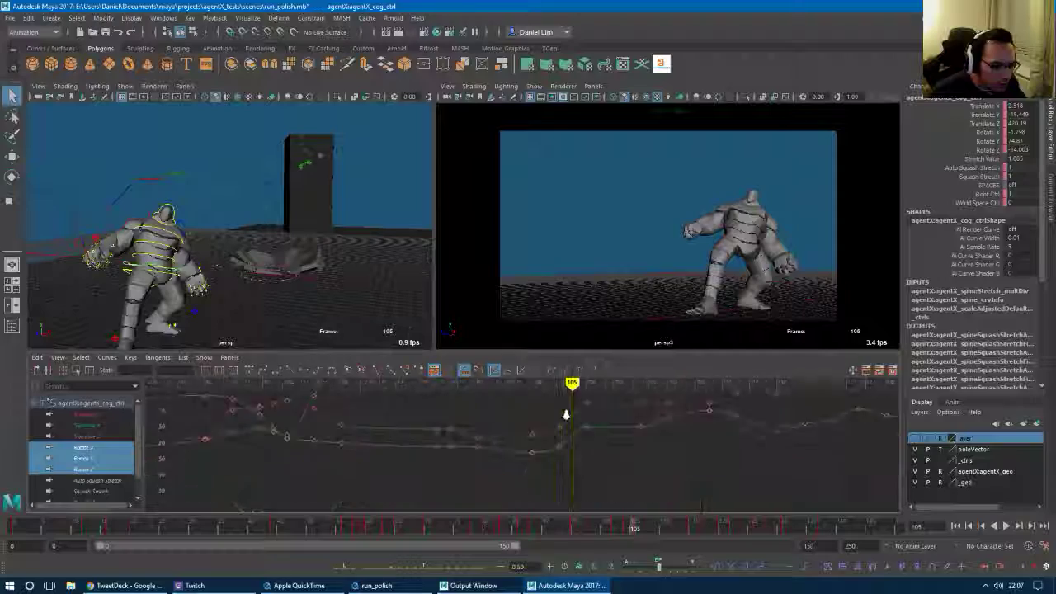
pyautogui.keyDown('alt'); pyautogui.moveTo(566, 415); pyautogui.dragTo(618, 424, button='right'); pyautogui.keyUp('alt')
pyautogui.keyDown('alt'); pyautogui.moveTo(618, 424); pyautogui.dragTo(519, 477, button='middle'); pyautogui.keyUp('alt')
pyautogui.moveTo(636, 525); pyautogui.dragTo(606, 530)
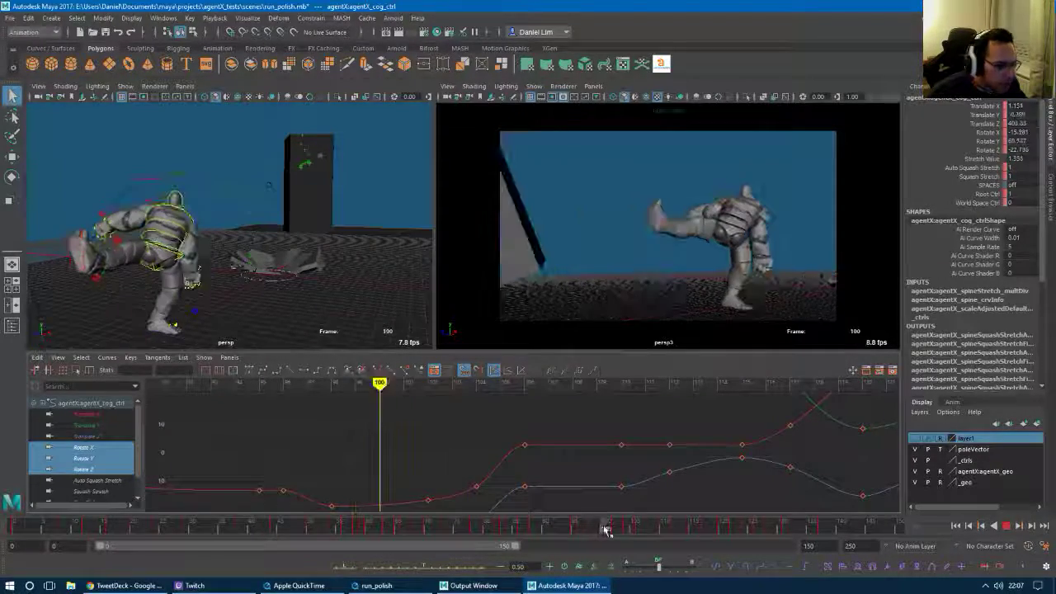
# Select the hip control and examine its animation curves around frame 100.
pyautogui.click(157, 279)
pyautogui.keyDown('alt'); pyautogui.moveTo(656, 460); pyautogui.dragTo(686, 467, button='right'); pyautogui.keyUp('alt')
pyautogui.keyDown('alt'); pyautogui.moveTo(686, 466); pyautogui.dragTo(485, 426, button='middle'); pyautogui.keyUp('alt')
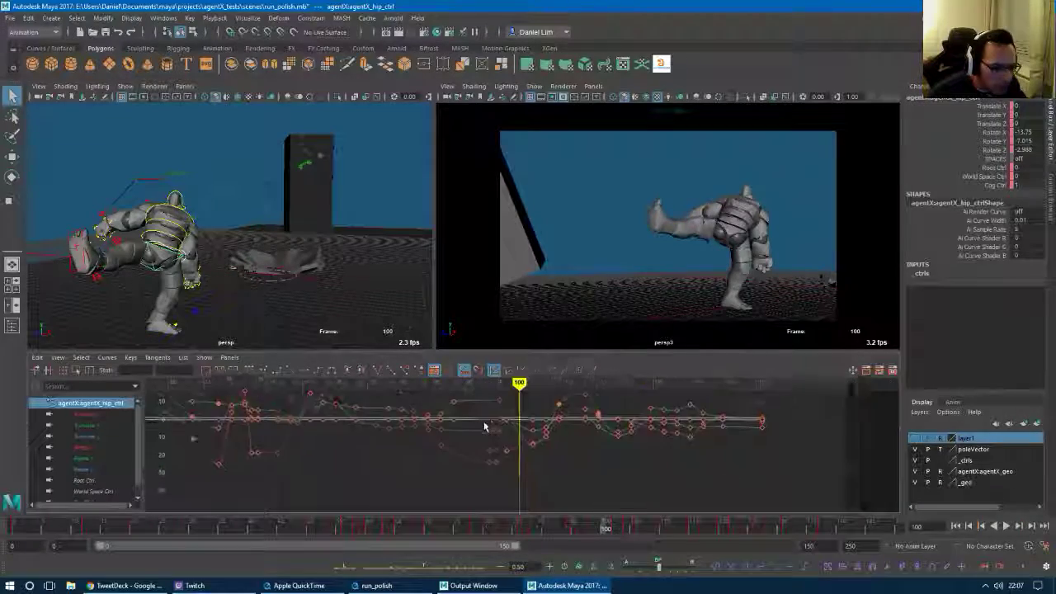
pyautogui.keyDown('alt'); pyautogui.moveTo(485, 427); pyautogui.dragTo(506, 434, button='right'); pyautogui.keyUp('alt')
pyautogui.keyDown('alt'); pyautogui.moveTo(506, 434); pyautogui.dragTo(552, 366, button='middle'); pyautogui.keyUp('alt')
pyautogui.keyDown('alt'); pyautogui.moveTo(561, 431); pyautogui.dragTo(554, 427, button='right'); pyautogui.keyUp('alt')
pyautogui.keyDown('alt'); pyautogui.moveTo(554, 427); pyautogui.dragTo(556, 437, button='middle'); pyautogui.keyUp('alt')
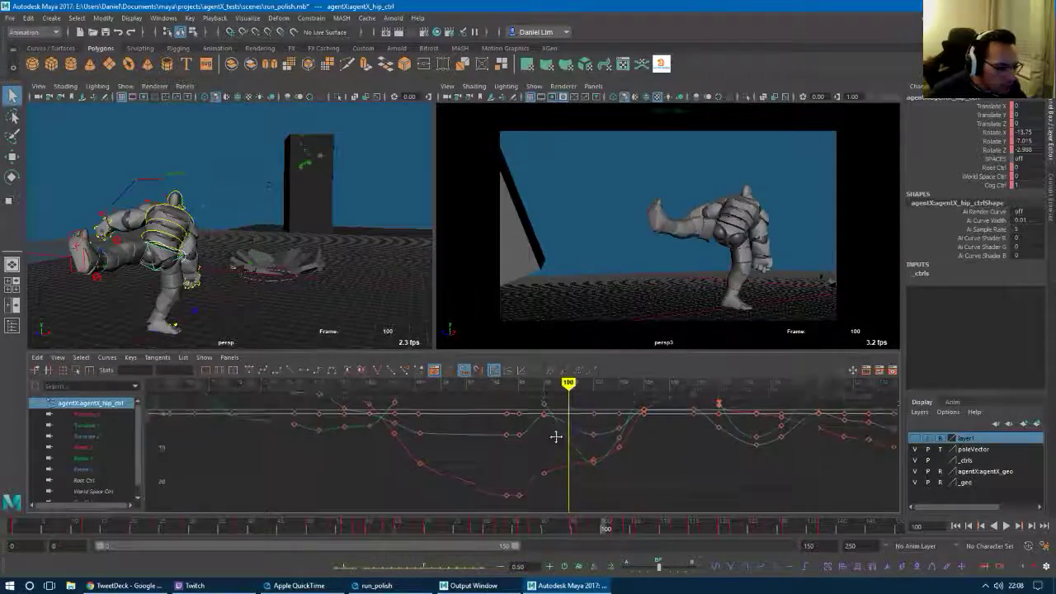
pyautogui.keyDown('alt'); pyautogui.moveTo(556, 437); pyautogui.dragTo(559, 484, button='right'); pyautogui.keyUp('alt')
# Show only the hip control's Rotate X, Y and Z curves, go to frame 98 and select the Rotate Y key there.
pyautogui.moveTo(82, 447); pyautogui.dragTo(113, 470)
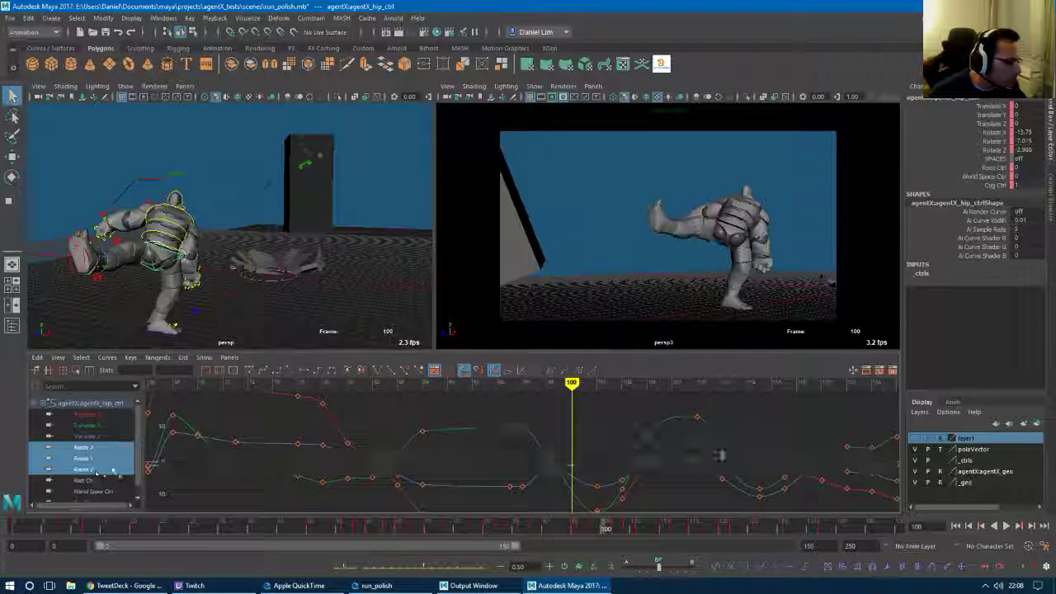
pyautogui.moveTo(82, 414); pyautogui.dragTo(83, 469)
pyautogui.keyDown('alt'); pyautogui.moveTo(618, 443); pyautogui.dragTo(594, 434, button='right'); pyautogui.keyUp('alt')
pyautogui.keyDown('alt'); pyautogui.moveTo(594, 434); pyautogui.dragTo(538, 457, button='middle'); pyautogui.keyUp('alt')
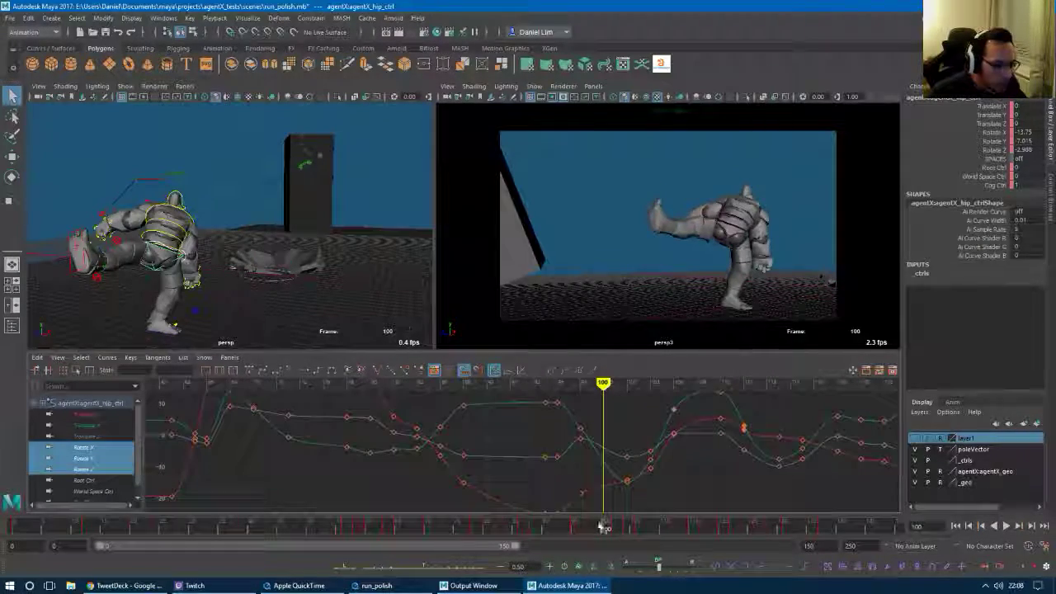
pyautogui.moveTo(601, 527)
pyautogui.mouseDown()
pyautogui.moveTo(572, 530)
pyautogui.moveTo(594, 530)
pyautogui.mouseUp()
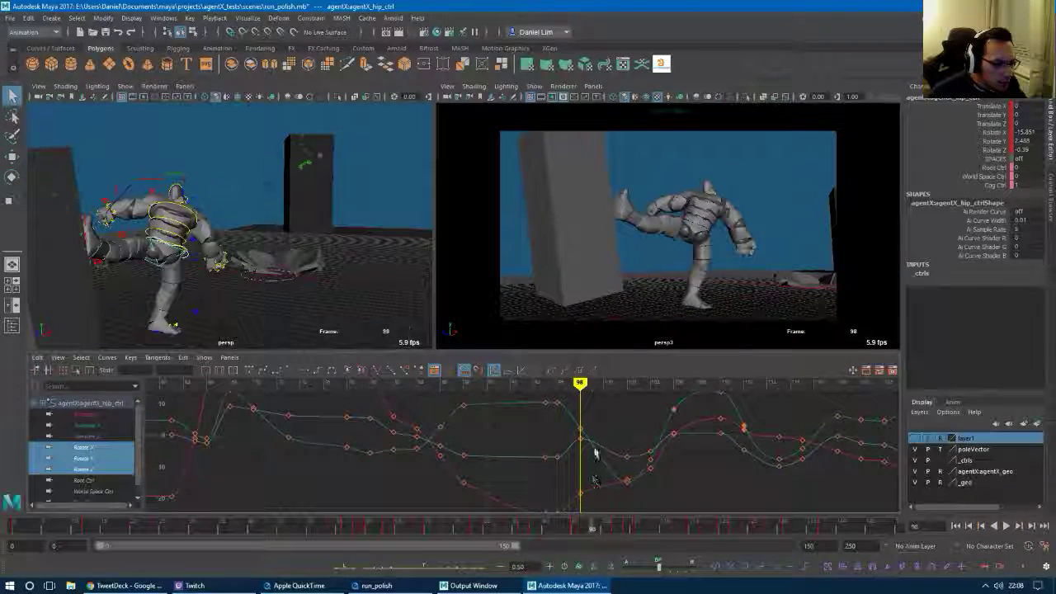
pyautogui.click(581, 429)
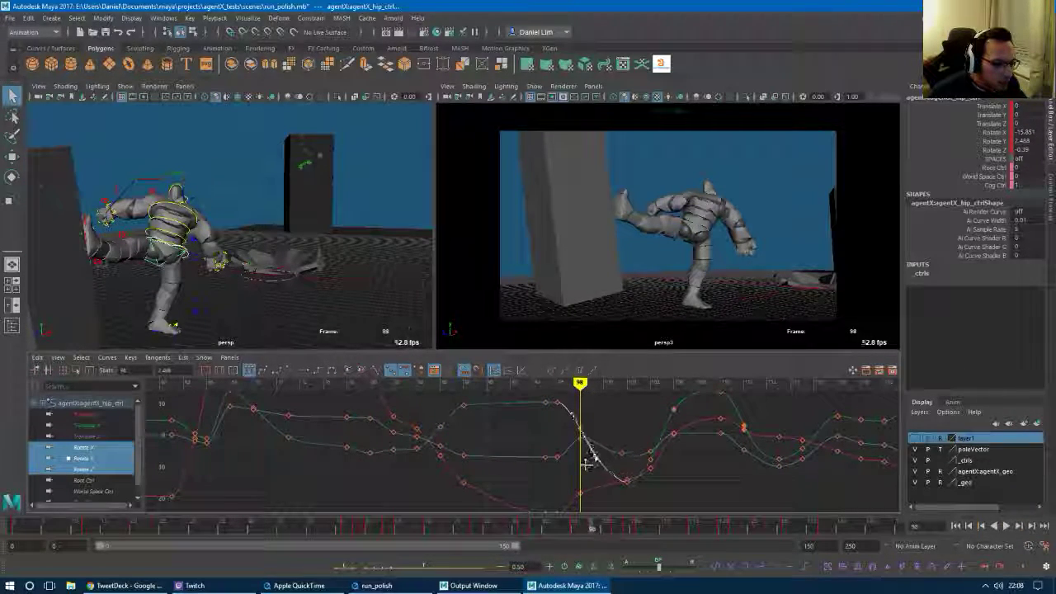
pyautogui.click(593, 459)
# Delete the motion trail from the perspective view, reselect the hip control and show its Rotate X, Y and Z curves around frame 98.
pyautogui.click(146, 182)
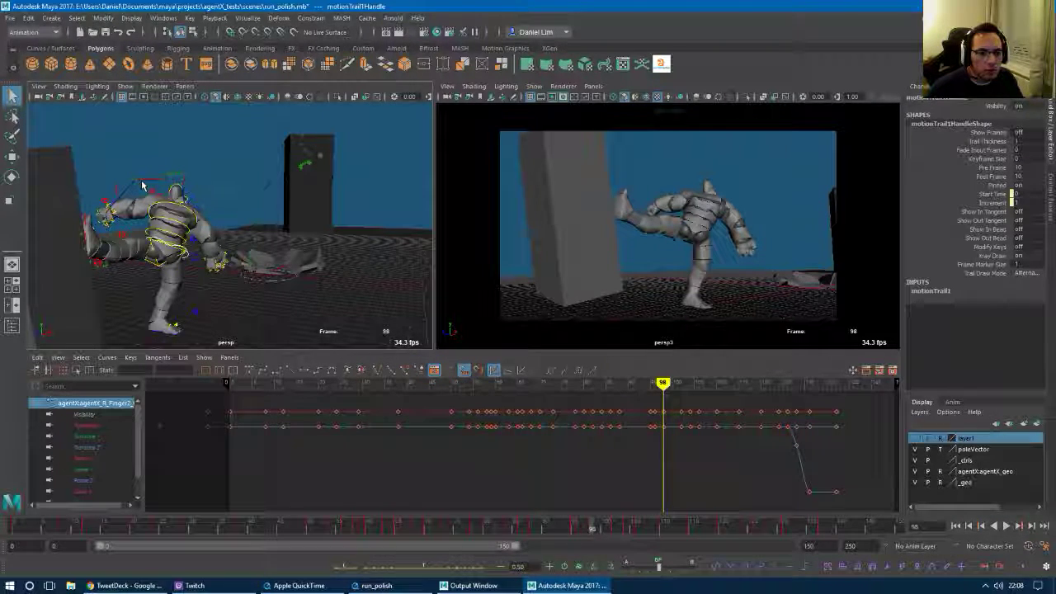
pyautogui.click(151, 237)
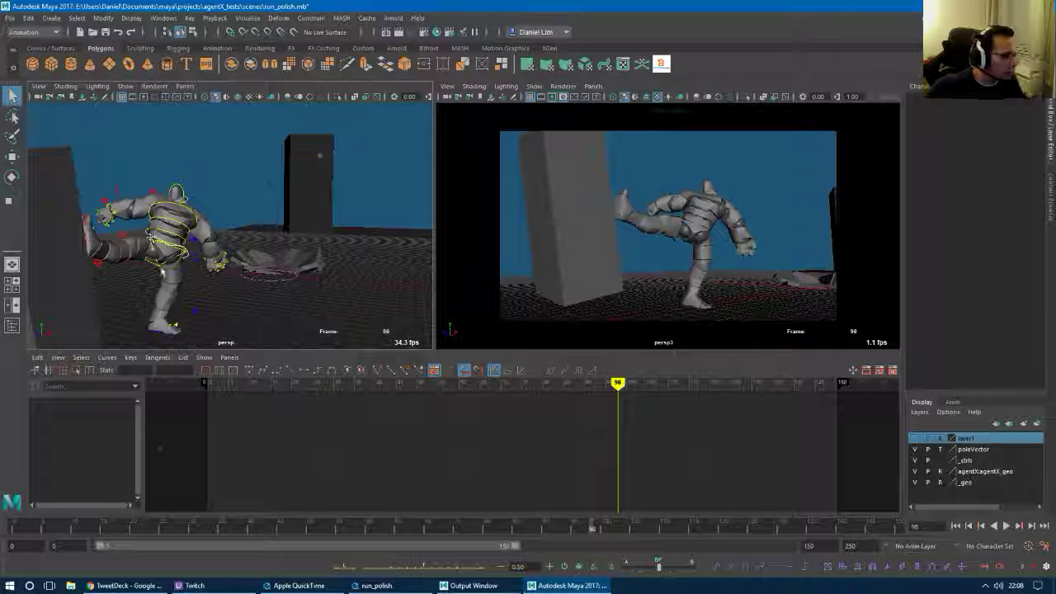
pyautogui.click(161, 269)
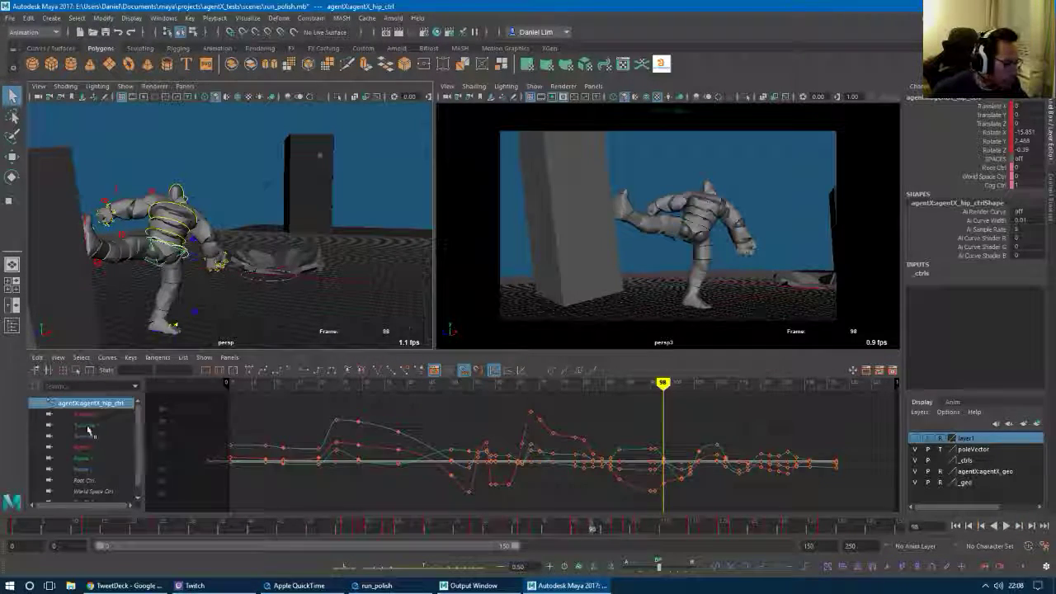
pyautogui.moveTo(89, 447); pyautogui.dragTo(93, 470)
pyautogui.keyDown('alt'); pyautogui.moveTo(645, 470); pyautogui.dragTo(759, 482, button='right'); pyautogui.keyUp('alt')
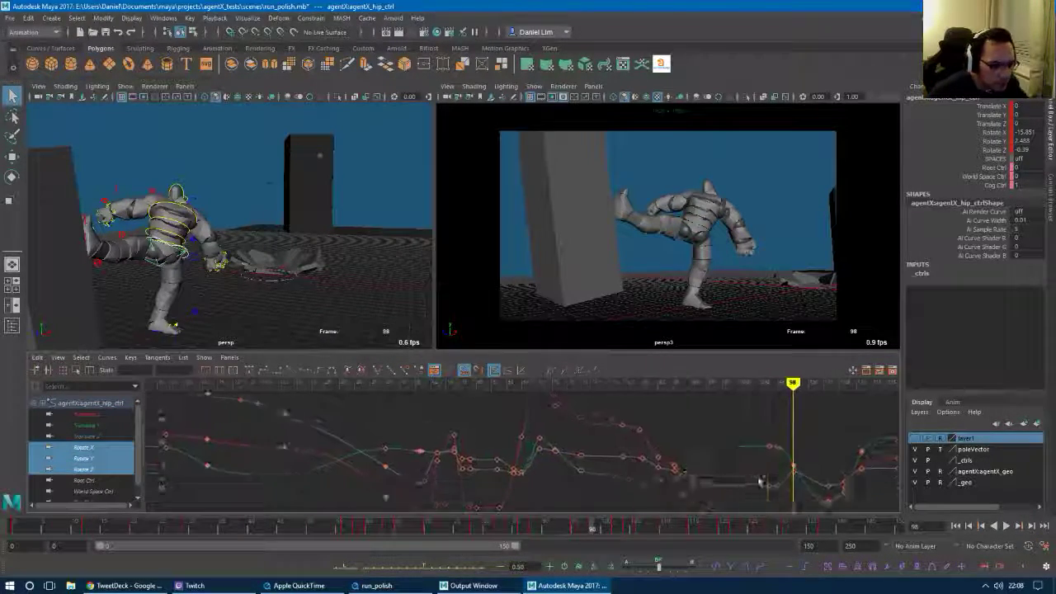
pyautogui.keyDown('alt'); pyautogui.moveTo(759, 481); pyautogui.dragTo(443, 398, button='middle'); pyautogui.keyUp('alt')
pyautogui.press('f')
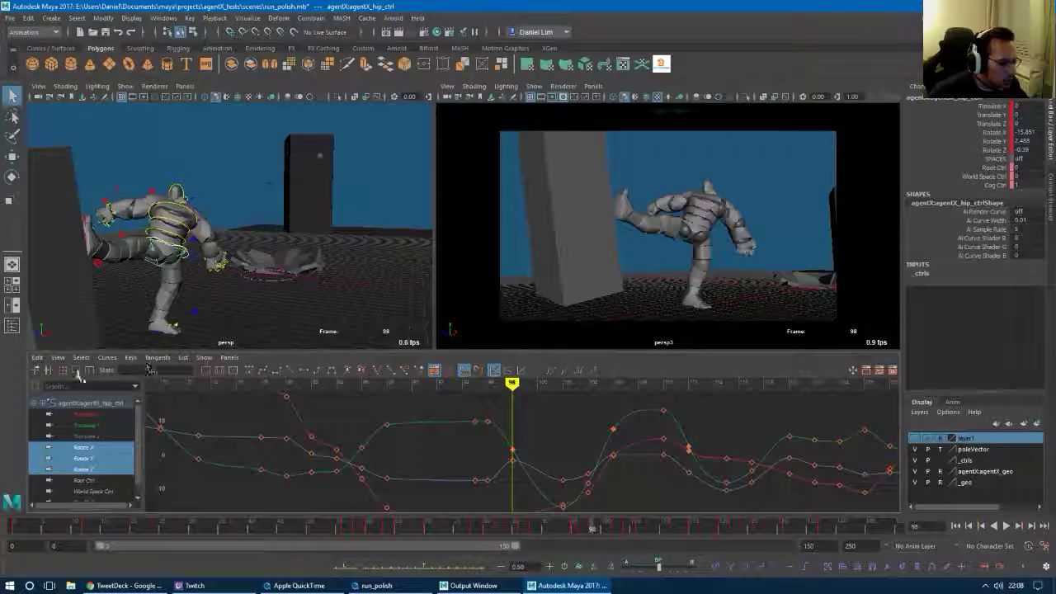
# Select the COG control again and show only its Rotate X, Y and Z curves around frame 98.
pyautogui.click(193, 258)
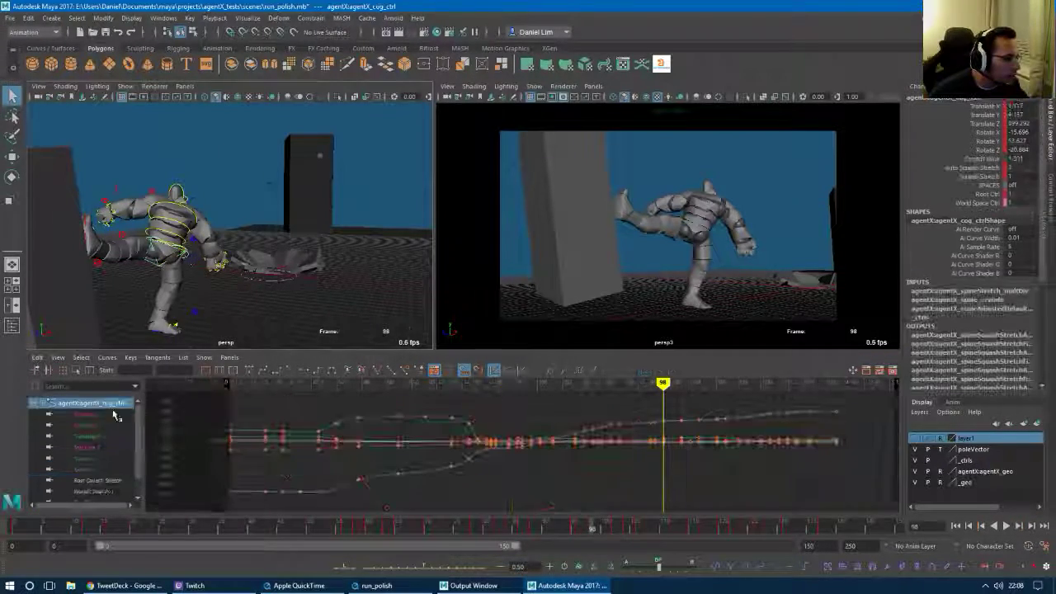
pyautogui.moveTo(92, 449); pyautogui.dragTo(93, 469)
pyautogui.press('f')
pyautogui.keyDown('alt'); pyautogui.moveTo(755, 469); pyautogui.dragTo(597, 445, button='middle'); pyautogui.keyUp('alt')
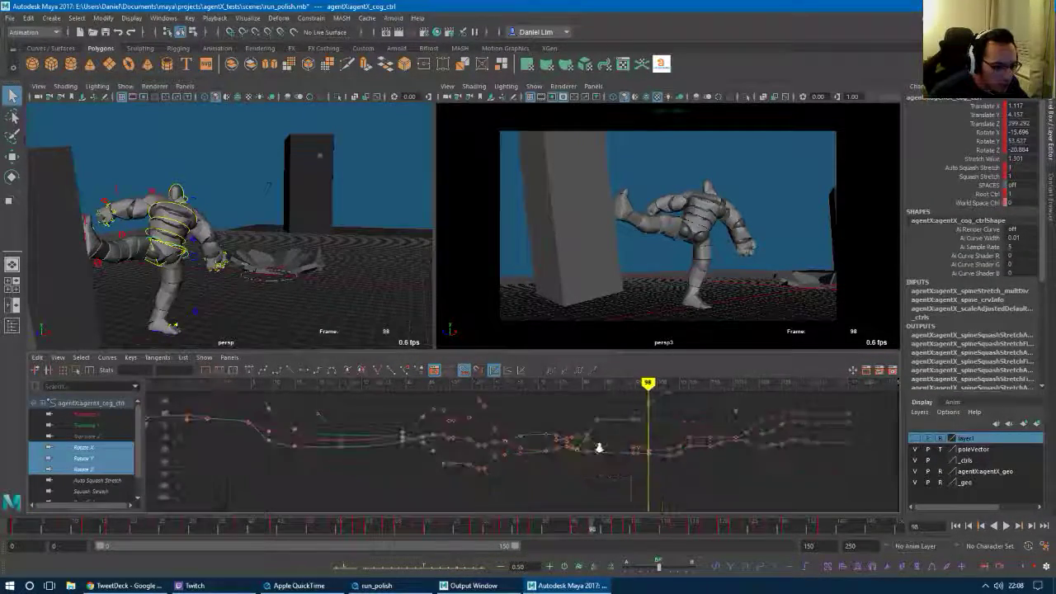
pyautogui.keyDown('alt'); pyautogui.moveTo(597, 445); pyautogui.dragTo(684, 432, button='right'); pyautogui.keyUp('alt')
pyautogui.keyDown('alt'); pyautogui.moveTo(683, 432); pyautogui.dragTo(553, 454, button='middle'); pyautogui.keyUp('alt')
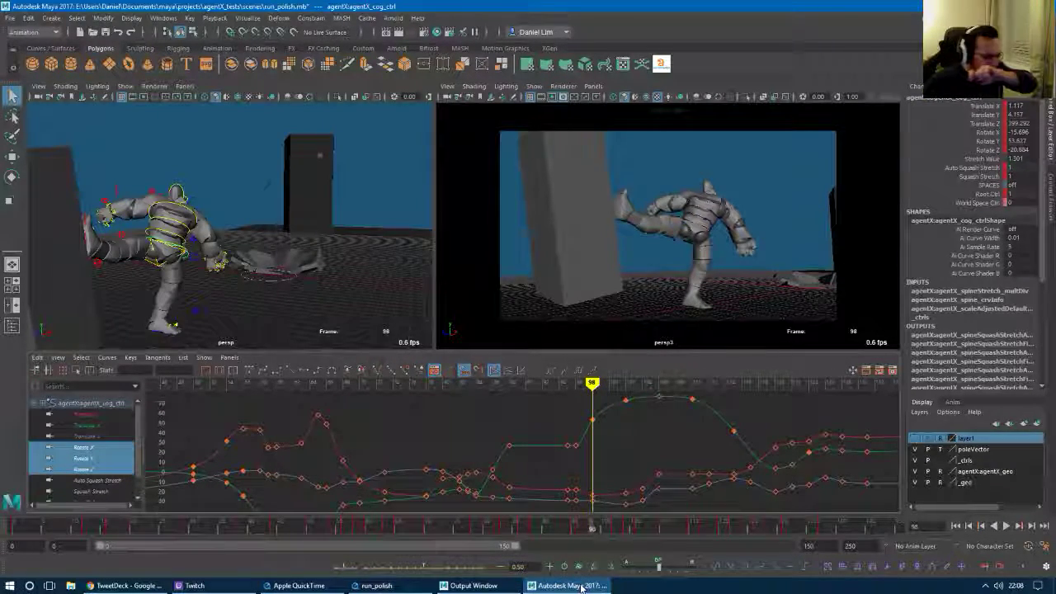
pyautogui.moveTo(578, 586)
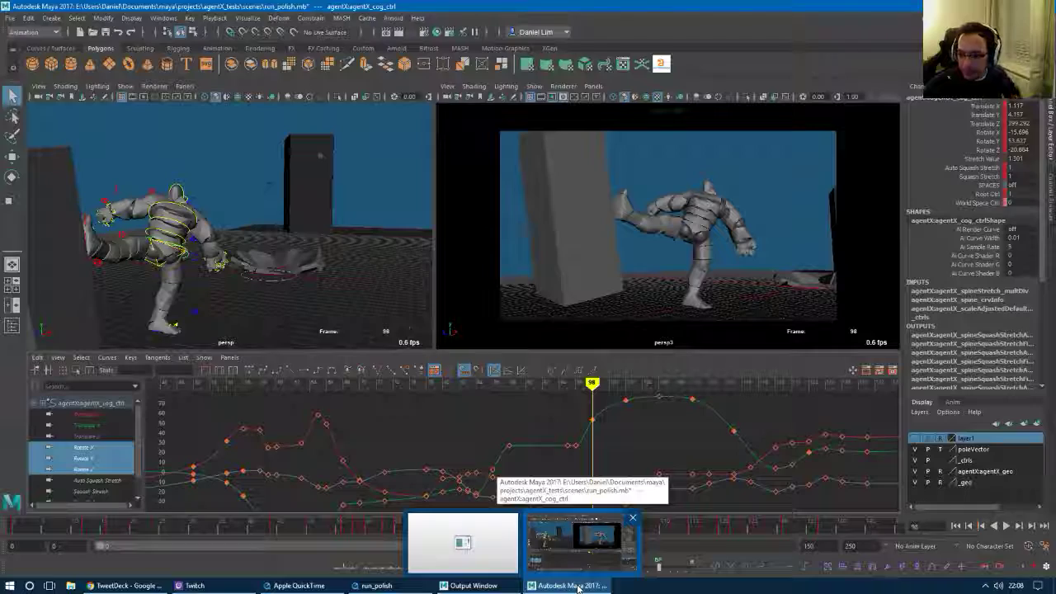
# Lower the COG control's Rotate Z key at frame 106 to about -11.4.
pyautogui.keyDown('alt'); pyautogui.moveTo(517, 453); pyautogui.dragTo(549, 443, button='right'); pyautogui.keyUp('alt')
pyautogui.moveTo(593, 525); pyautogui.dragTo(647, 517)
pyautogui.keyDown('alt'); pyautogui.moveTo(715, 442); pyautogui.dragTo(528, 446, button='middle'); pyautogui.keyUp('alt')
pyautogui.scroll(5, 576, 451)
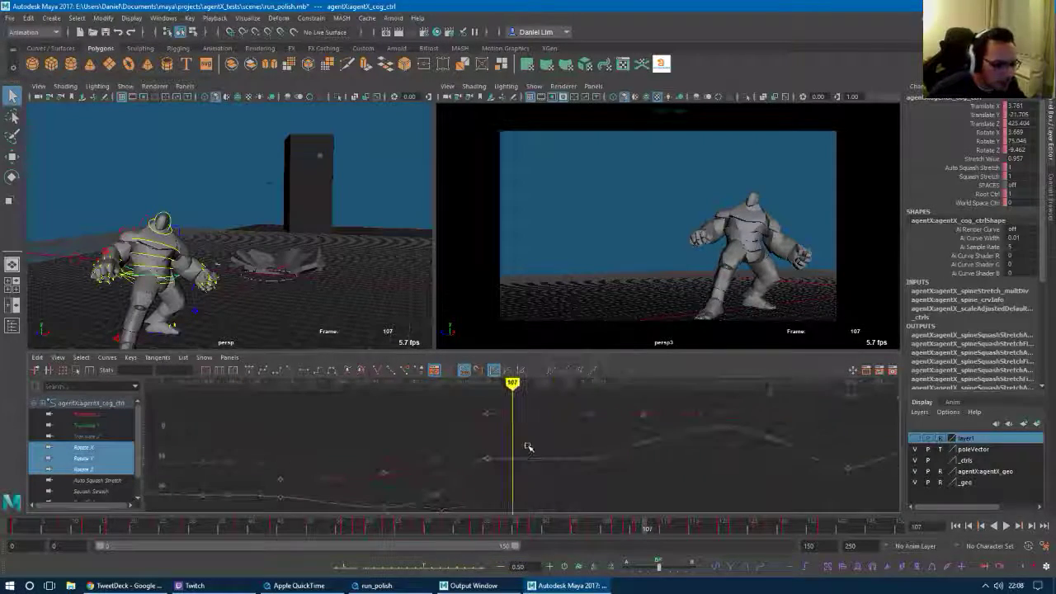
pyautogui.moveTo(544, 464); pyautogui.dragTo(488, 461)
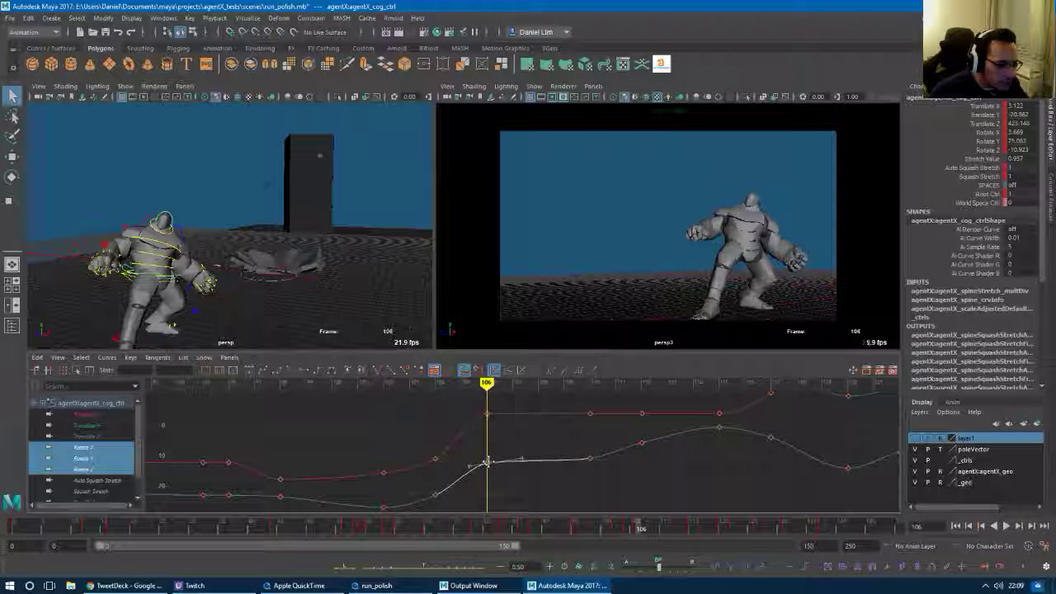
pyautogui.click(488, 464)
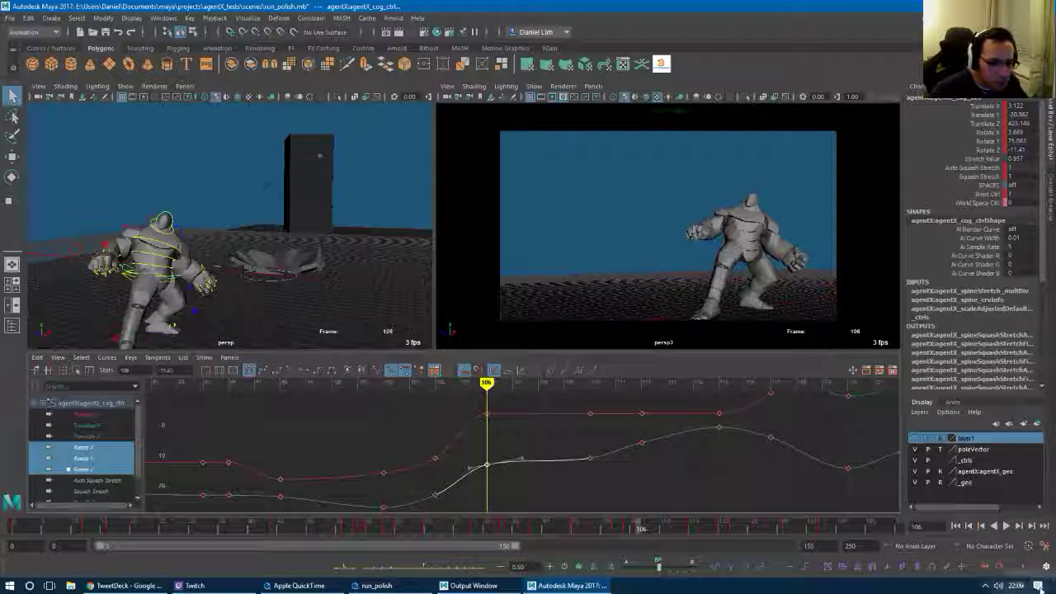
# Lower the COG control's Rotate X key at frame 106 to about 1.5 and check the motion by stepping through frames and playing it back.
pyautogui.moveTo(474, 405); pyautogui.dragTo(497, 425)
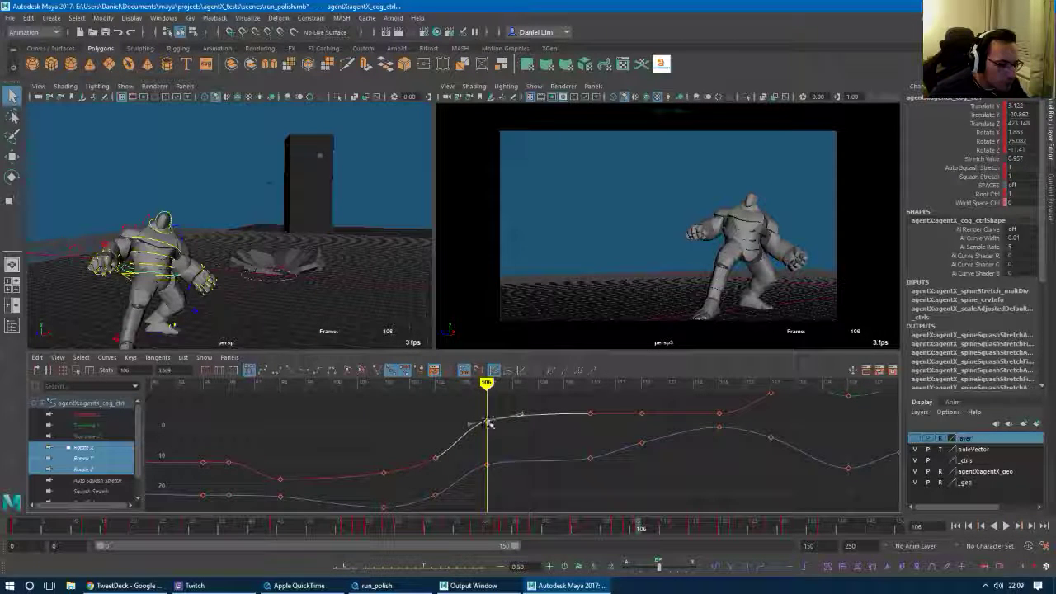
pyautogui.moveTo(488, 423); pyautogui.dragTo(489, 424, button='middle')
pyautogui.press(',')
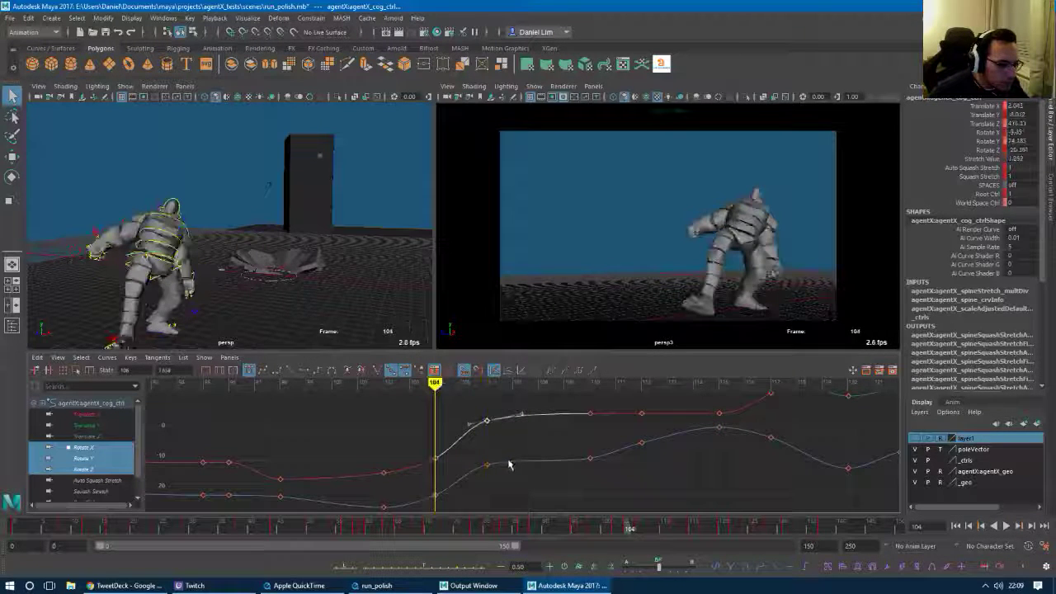
pyautogui.press('.')
pyautogui.press(',')
pyautogui.moveTo(634, 528); pyautogui.dragTo(621, 529)
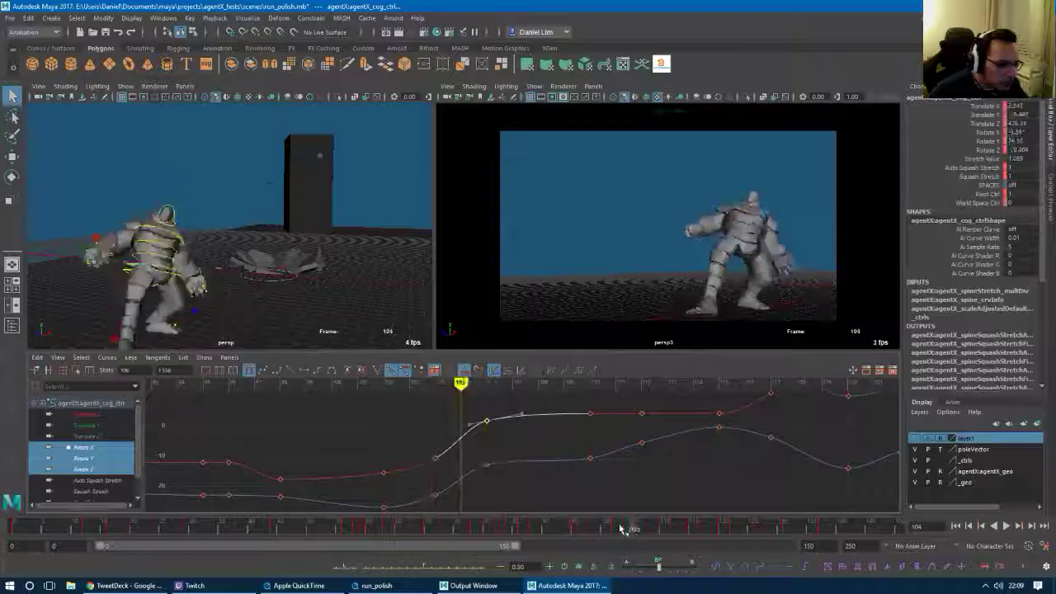
pyautogui.hotkey('alt', 'v')
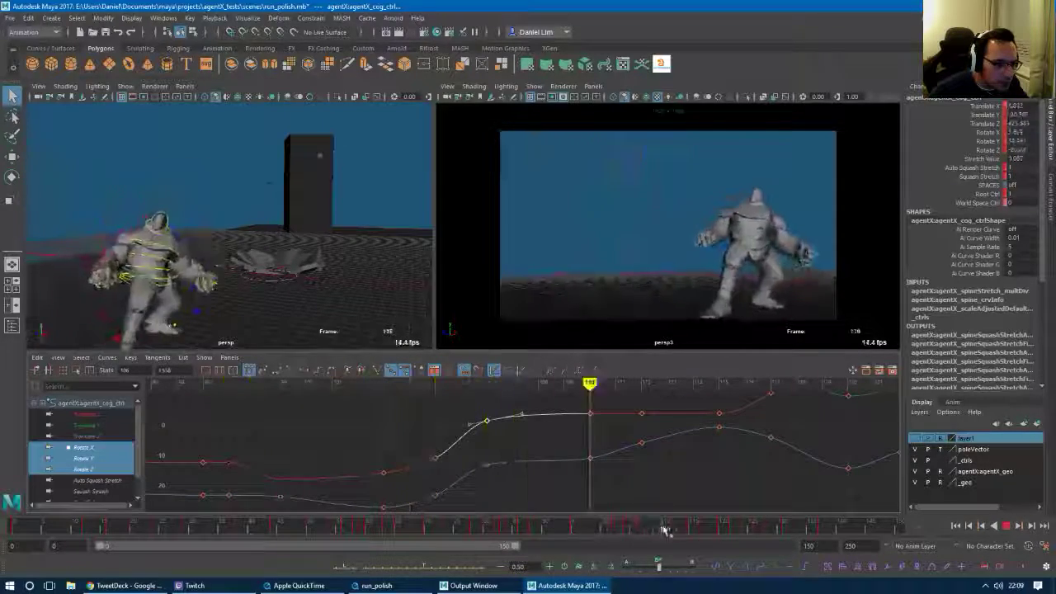
pyautogui.hotkey('alt', 'v')
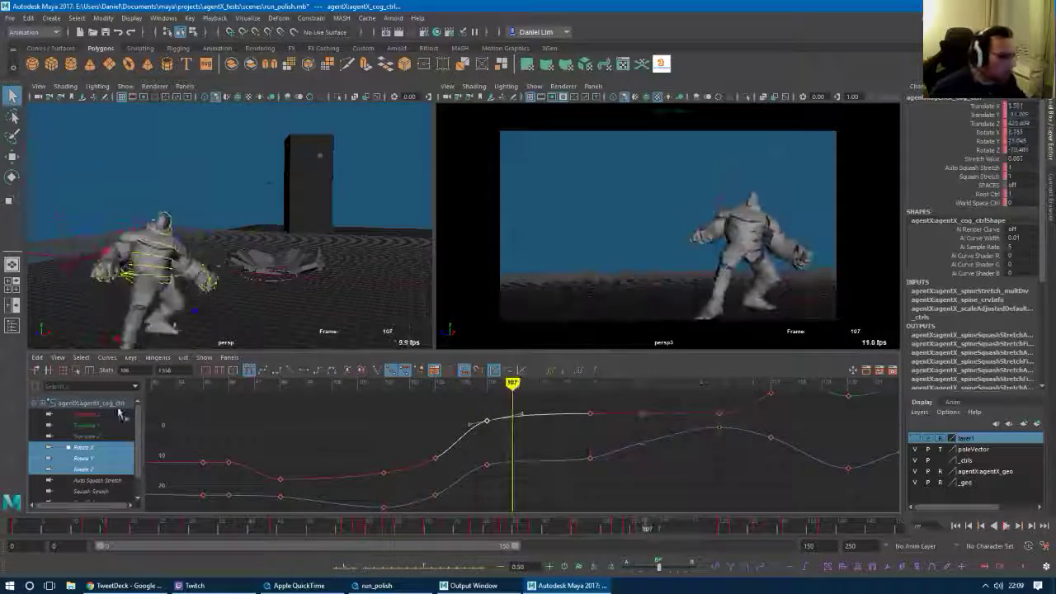
# Select the low spine control and show only its Rotate X, Y and Z curves around frame 107.
pyautogui.click(170, 280)
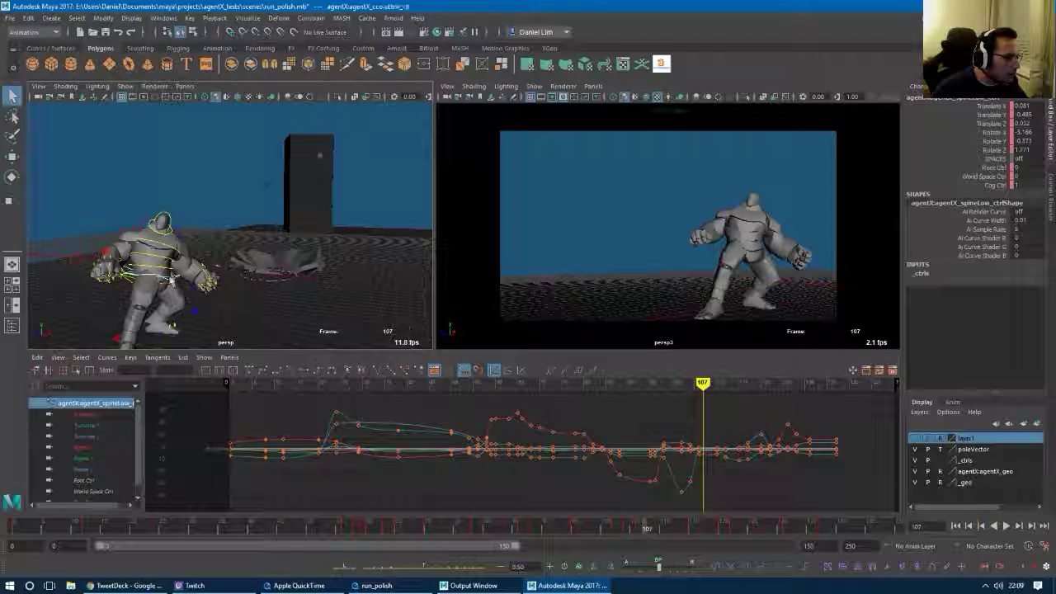
pyautogui.keyDown('alt'); pyautogui.moveTo(733, 477); pyautogui.dragTo(589, 459, button='middle'); pyautogui.keyUp('alt')
pyautogui.scroll(2, 587, 457)
pyautogui.moveTo(86, 448); pyautogui.dragTo(85, 469)
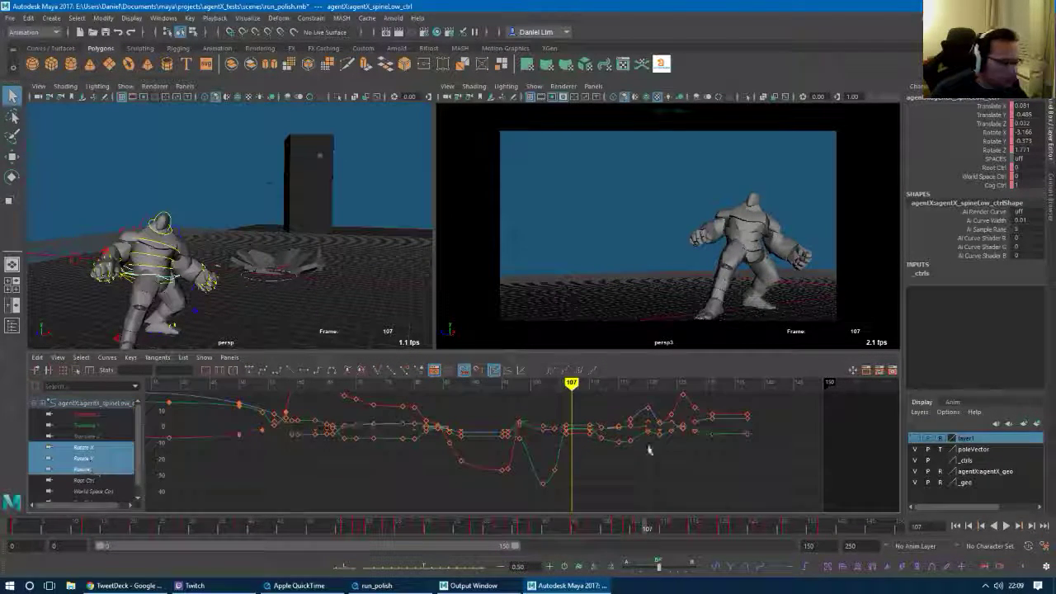
pyautogui.press('f')
pyautogui.keyDown('alt'); pyautogui.moveTo(571, 474); pyautogui.dragTo(585, 474, button='right'); pyautogui.keyUp('alt')
pyautogui.keyDown('alt'); pyautogui.moveTo(634, 486); pyautogui.dragTo(595, 501, button='middle'); pyautogui.keyUp('alt')
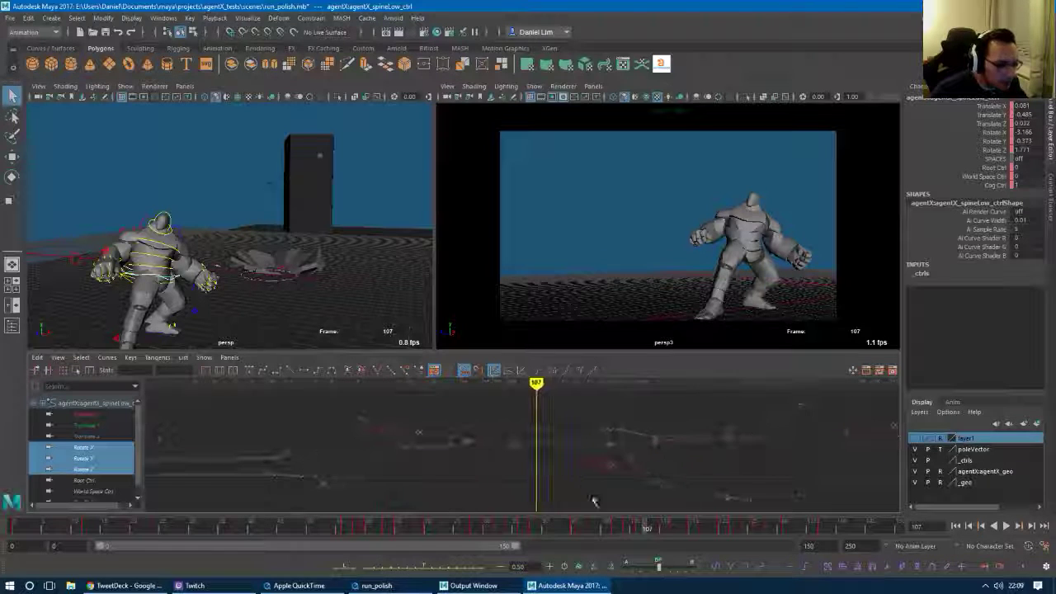
# Key the low spine control at frame 108, set Rotate X to about -4.4 and Rotate Y to about 0.7, raise Rotate Z slightly, and play back.
pyautogui.moveTo(646, 530); pyautogui.dragTo(651, 530)
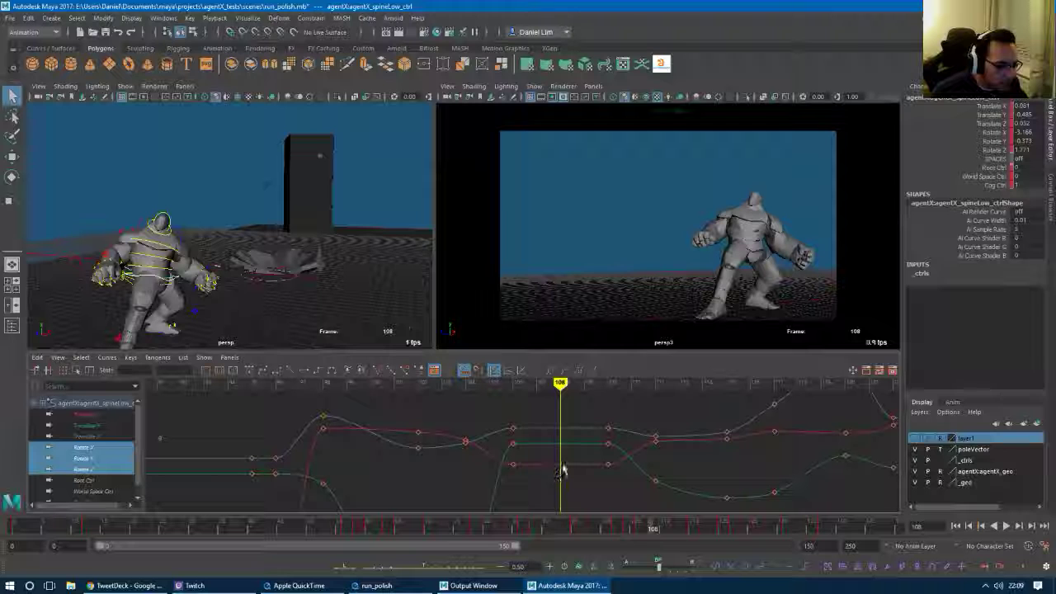
pyautogui.press('s')
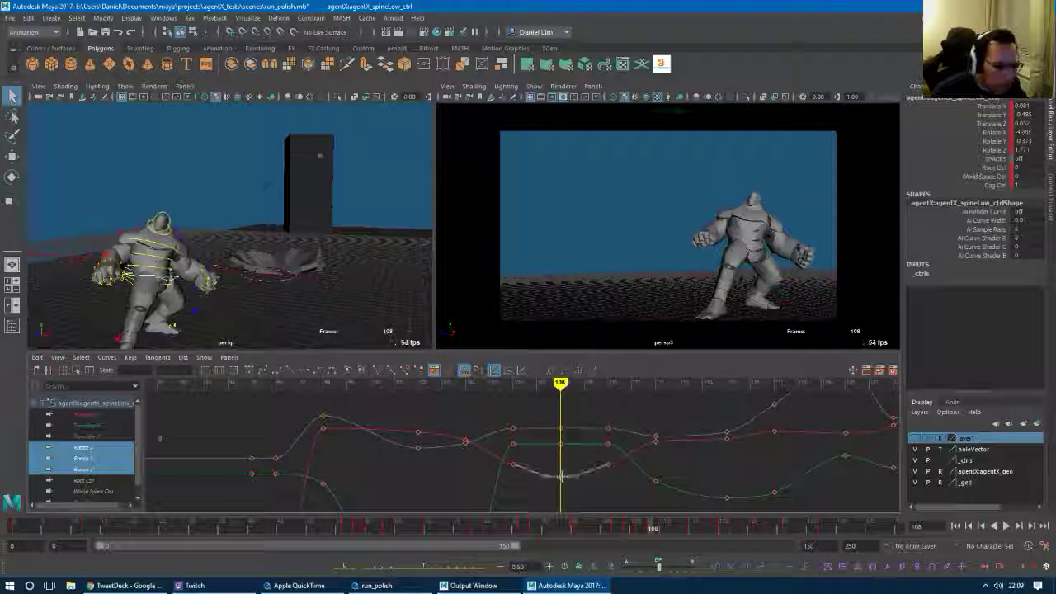
pyautogui.click(560, 473)
pyautogui.moveTo(560, 473); pyautogui.dragTo(560, 438, button='middle')
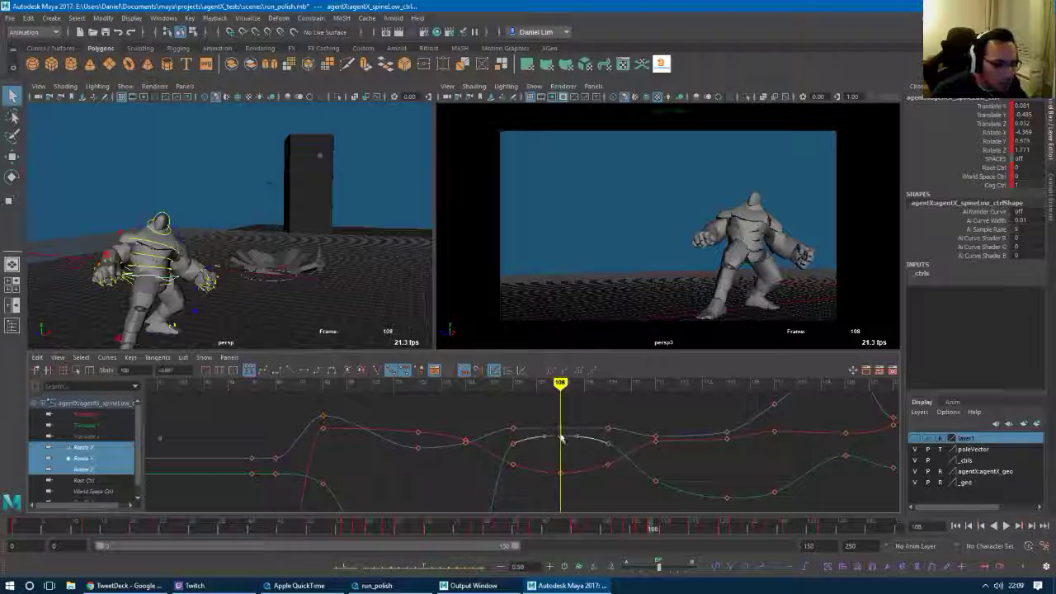
pyautogui.moveTo(561, 417); pyautogui.dragTo(560, 423, button='middle')
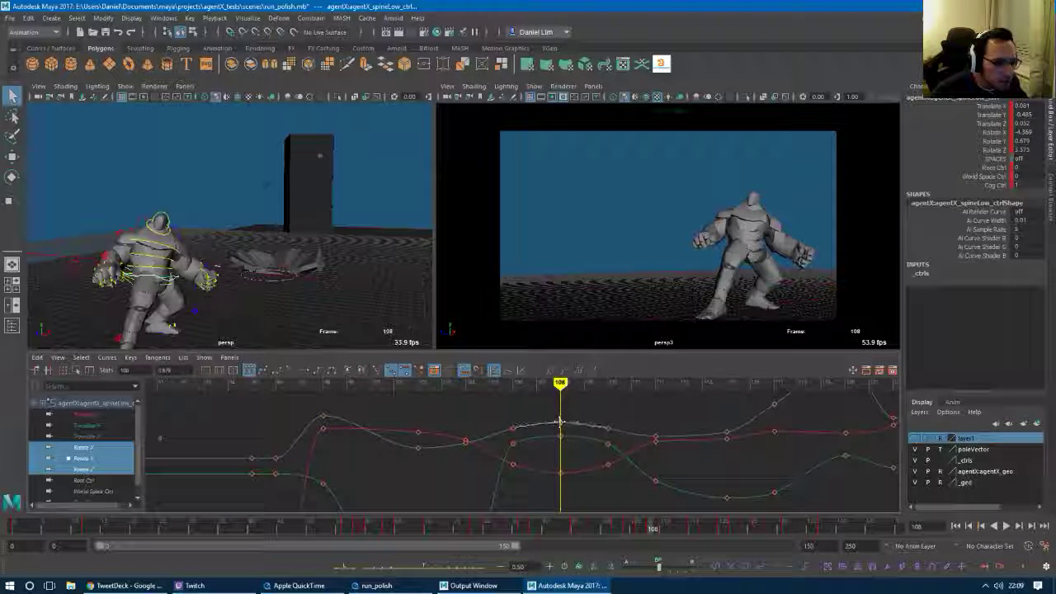
pyautogui.hotkey('alt', 'v')
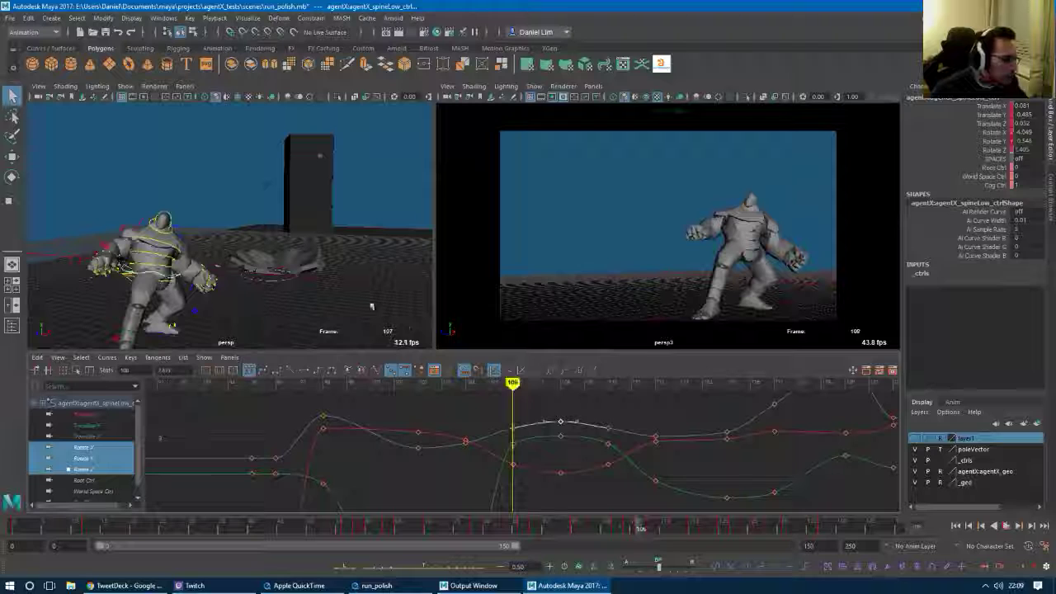
pyautogui.hotkey('alt', 'v')
# Select the first mid spine control and show only its Rotate X, Y and Z curves around frame 108.
pyautogui.click(175, 272)
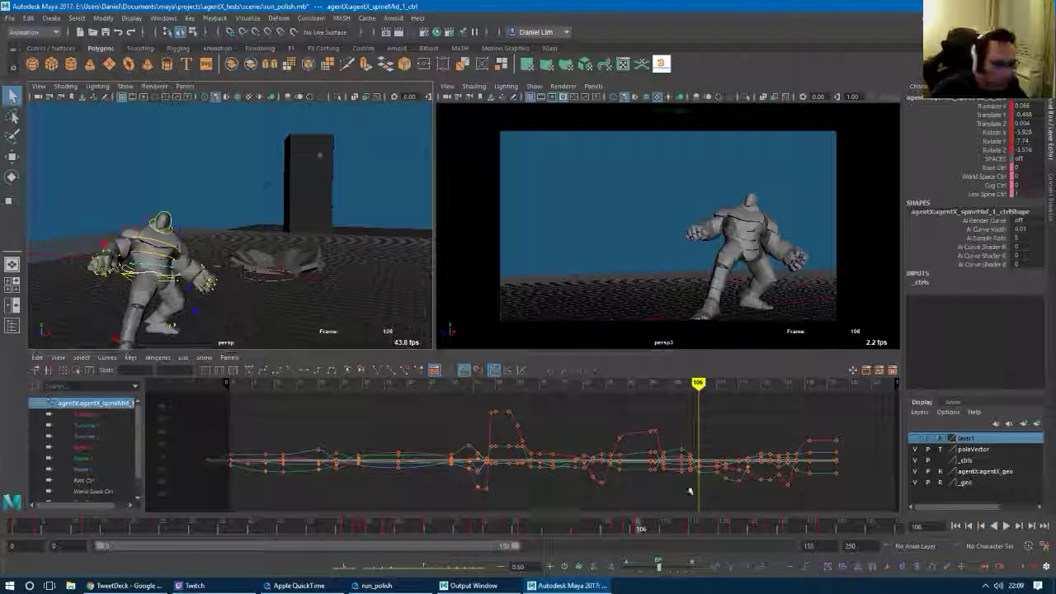
pyautogui.moveTo(660, 428); pyautogui.dragTo(740, 493)
pyautogui.press('f')
pyautogui.click(553, 493)
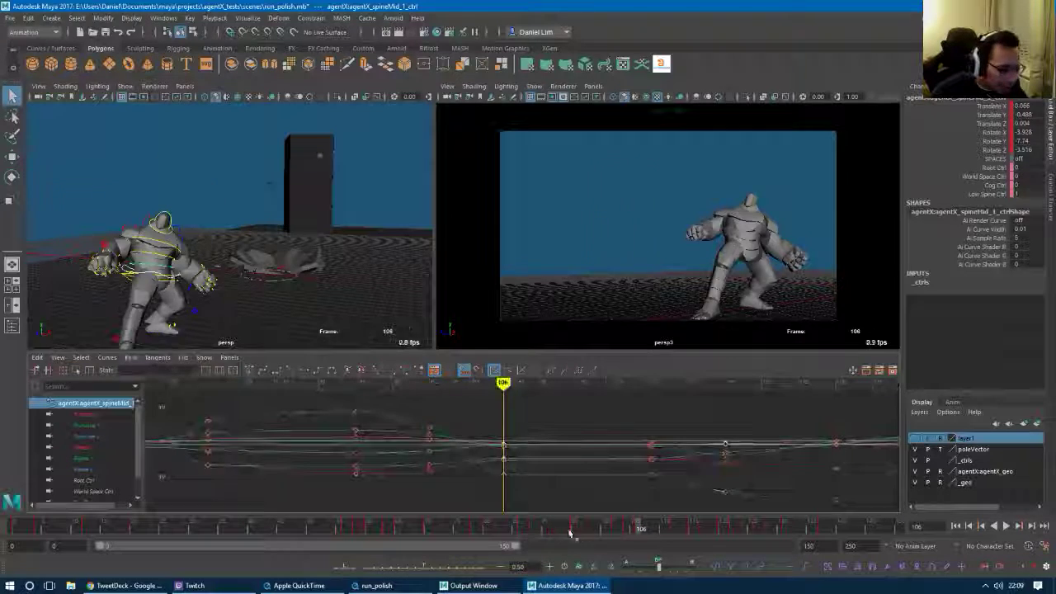
pyautogui.moveTo(637, 535); pyautogui.dragTo(651, 538)
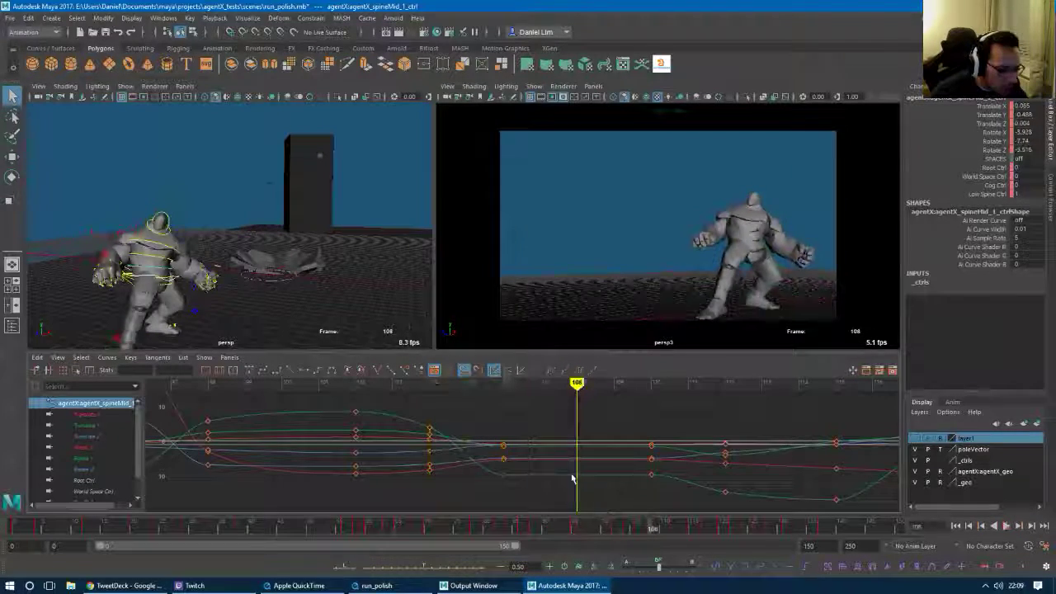
pyautogui.moveTo(106, 448); pyautogui.dragTo(105, 469)
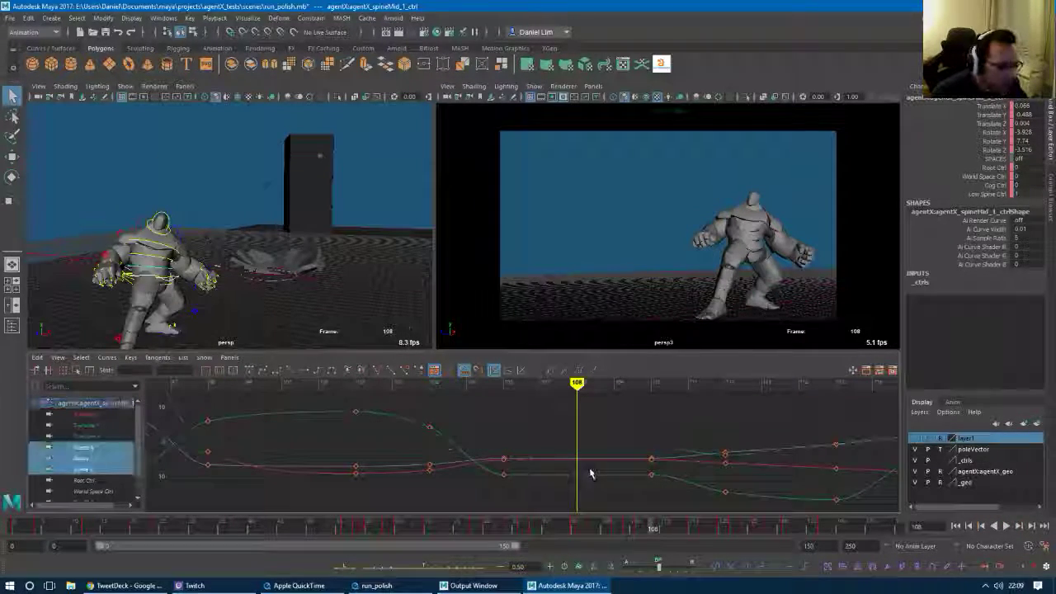
pyautogui.keyDown('alt'); pyautogui.moveTo(610, 471); pyautogui.dragTo(541, 427, button='middle'); pyautogui.keyUp('alt')
pyautogui.keyDown('alt'); pyautogui.keyDown('shift'); pyautogui.moveTo(541, 427); pyautogui.dragTo(528, 491, button='right'); pyautogui.keyUp('shift'); pyautogui.keyUp('alt')
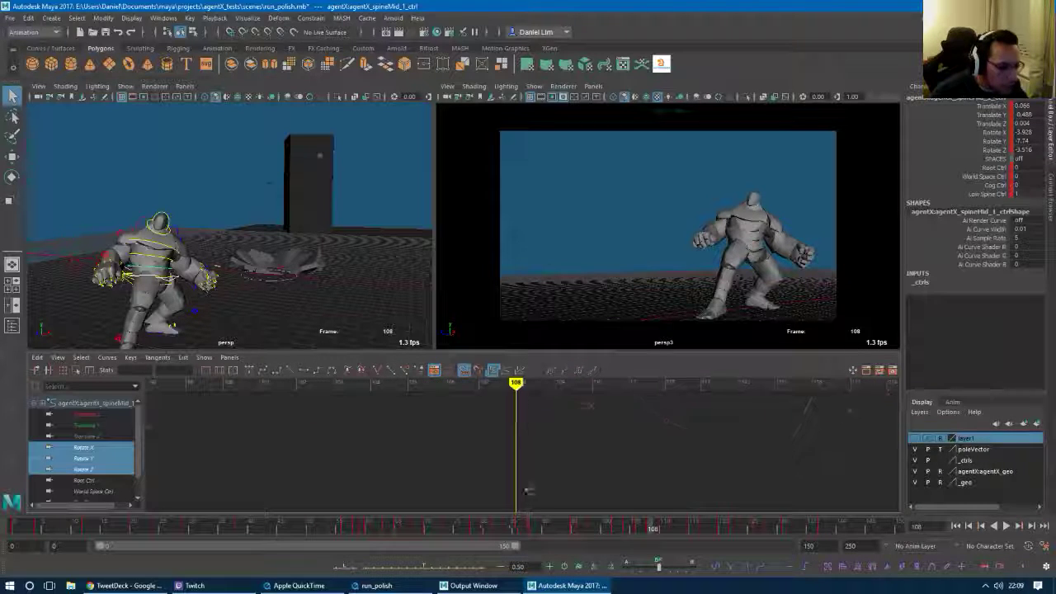
pyautogui.moveTo(528, 491)
pyautogui.keyDown('alt'); pyautogui.mouseDown(button='middle')
pyautogui.moveTo(533, 441)
pyautogui.moveTo(541, 445)
pyautogui.mouseUp(button='middle'); pyautogui.keyUp('alt')
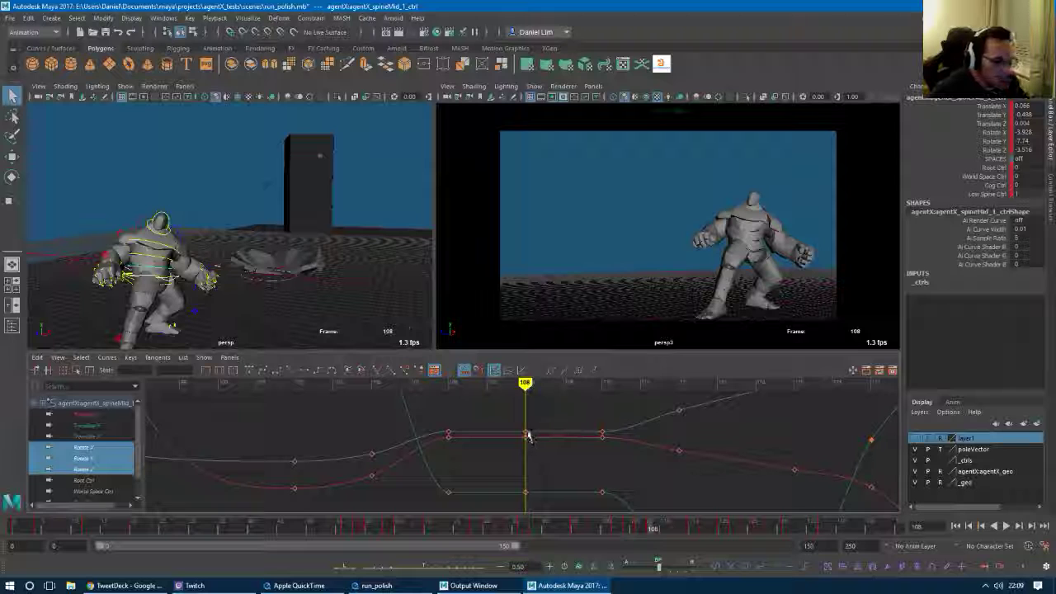
# Delete the first mid spine control's keys at frame 108.
pyautogui.moveTo(556, 497); pyautogui.dragTo(569, 501)
pyautogui.press('Delete')
pyautogui.rightClick(650, 530)
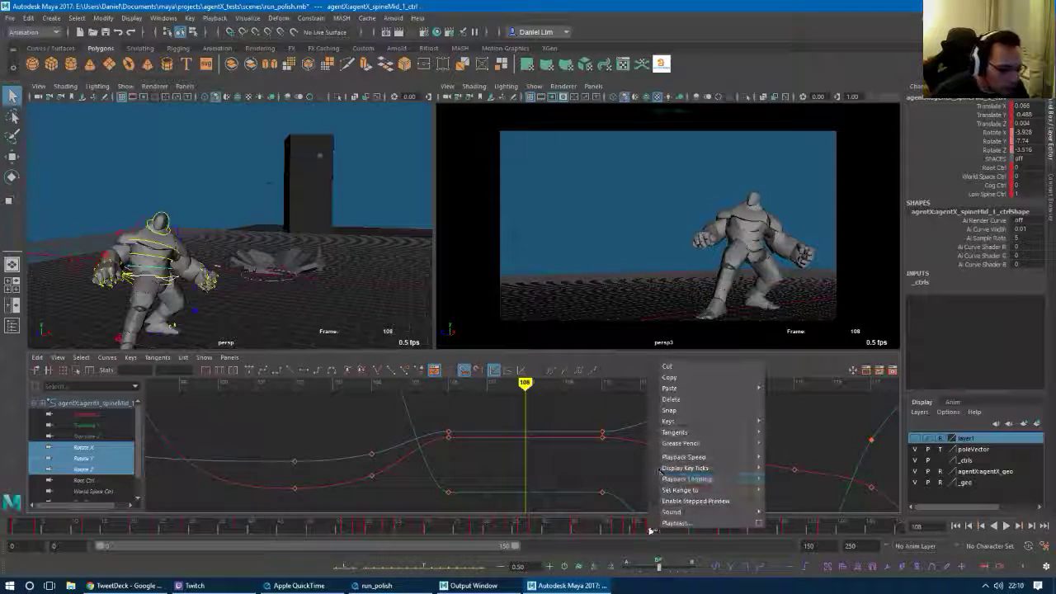
pyautogui.click(673, 400)
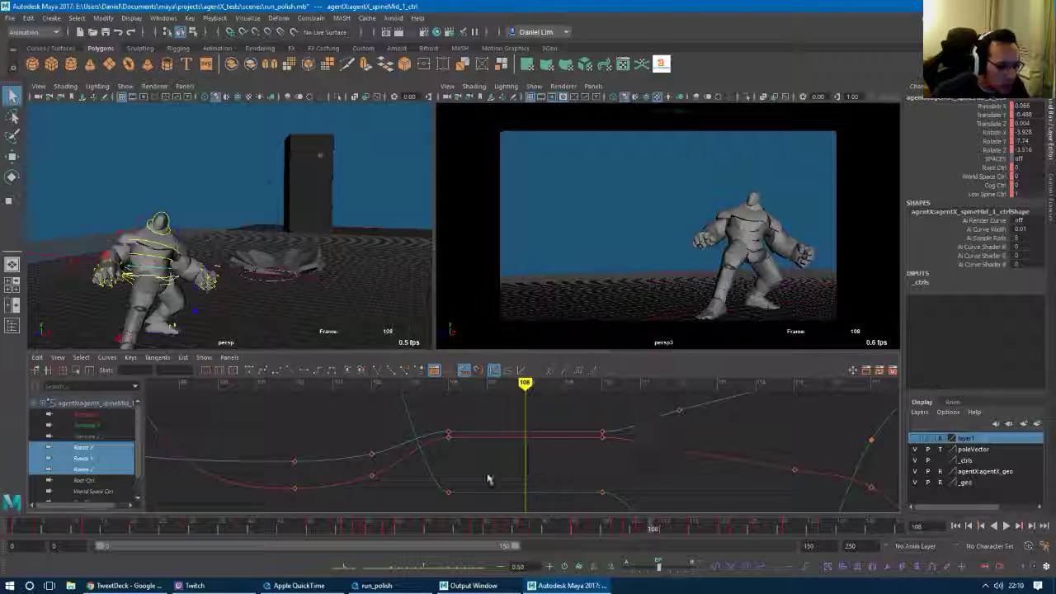
# Try to insert a key at frame 108 with all three of the mid spine control's rotation curves displayed.
pyautogui.rightClick(533, 442)
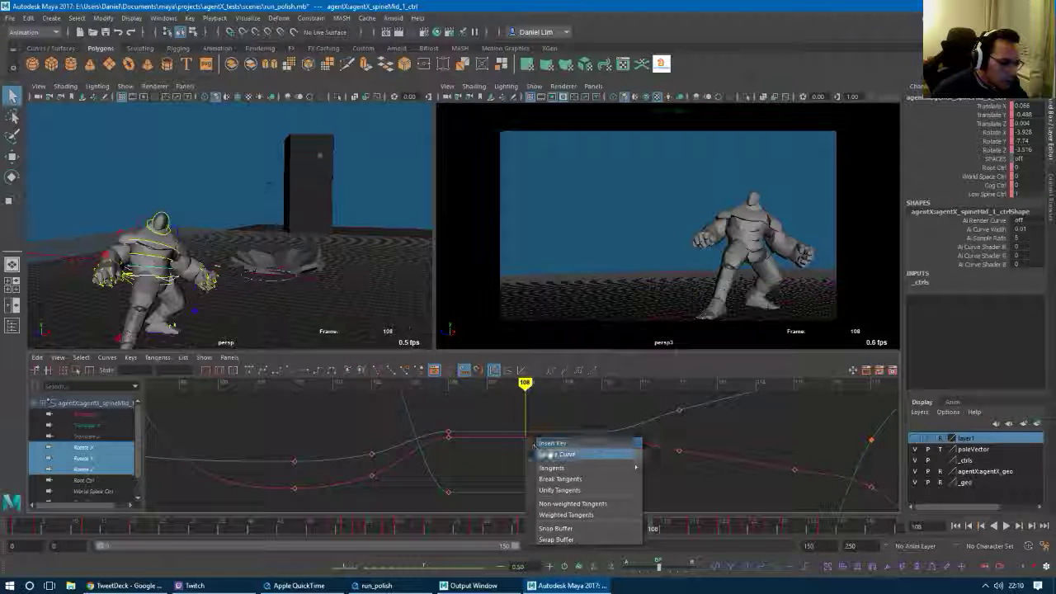
pyautogui.click(537, 443)
pyautogui.rightClick(525, 443)
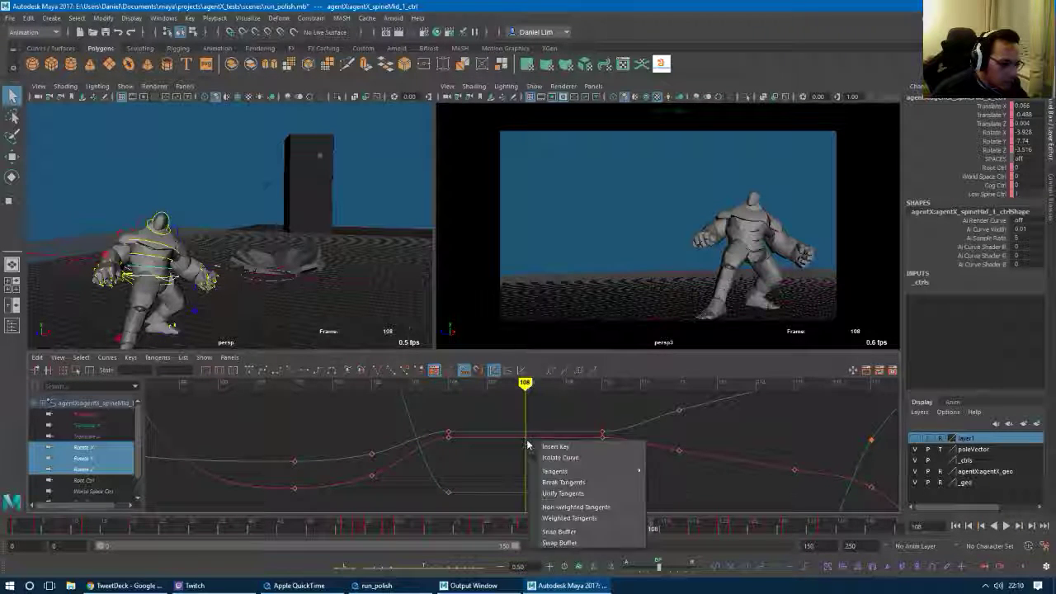
pyautogui.click(541, 444)
pyautogui.rightClick(526, 435)
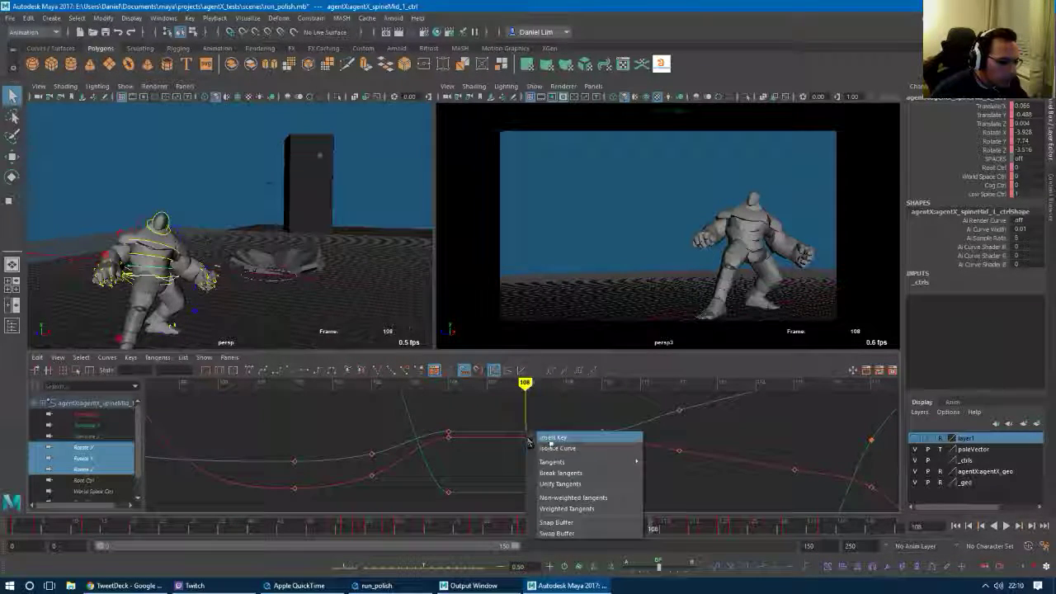
pyautogui.click(538, 438)
# Insert a key at frame 108 on the mid spine control's Rotate X curve and on its Rotate Y and Z curves.
pyautogui.click(97, 447)
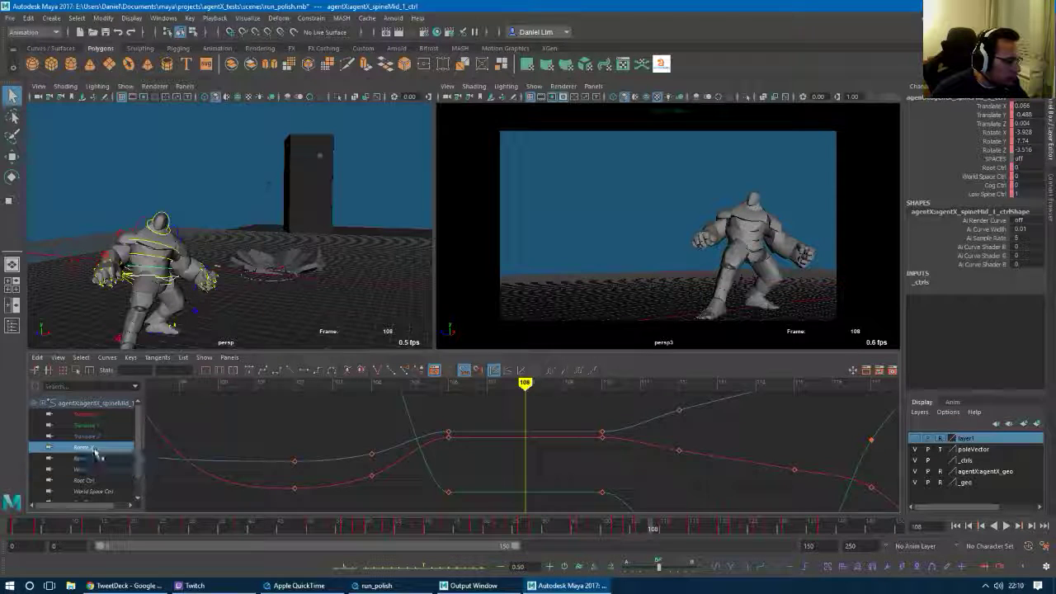
pyautogui.rightClick(541, 446)
pyautogui.click(541, 445)
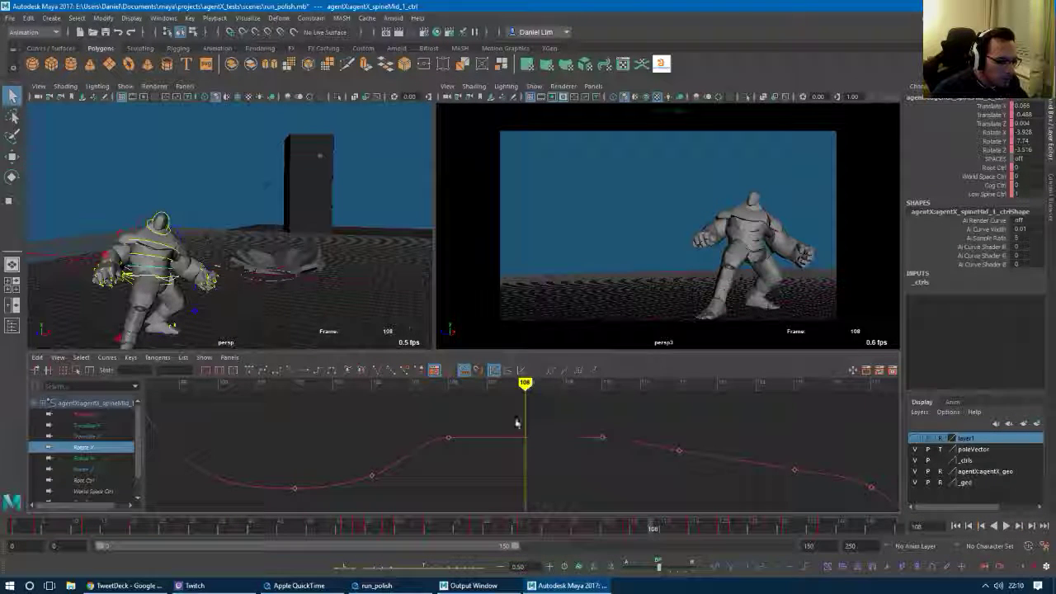
pyautogui.keyDown('shift'); pyautogui.click(90, 469); pyautogui.keyUp('shift')
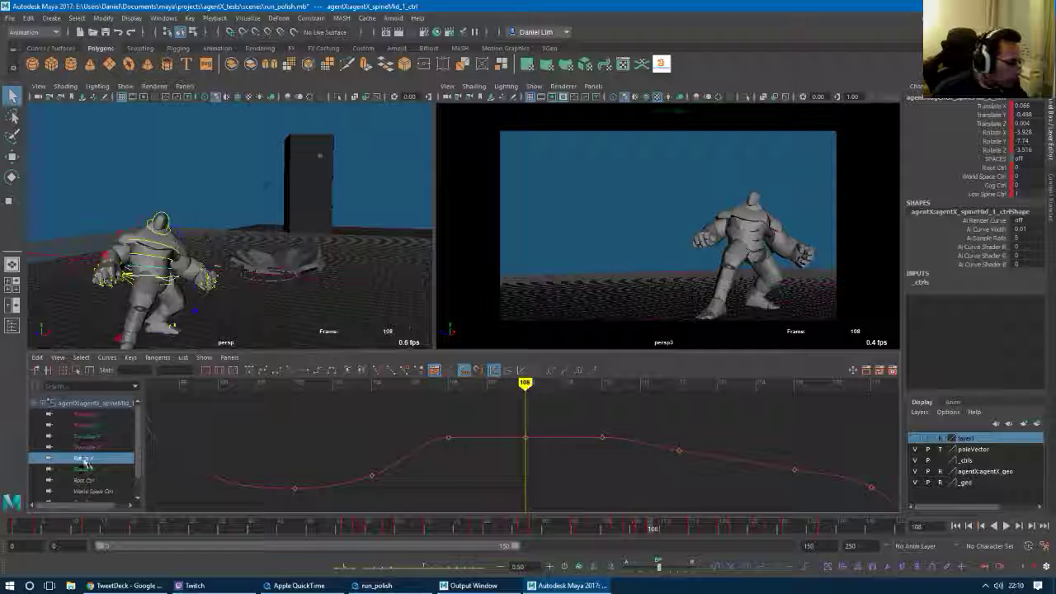
pyautogui.click(526, 434)
# Lower the mid spine control's Rotate Z key at frame 106 slightly and raise its key at frame 110 to about -3.3.
pyautogui.press(',')
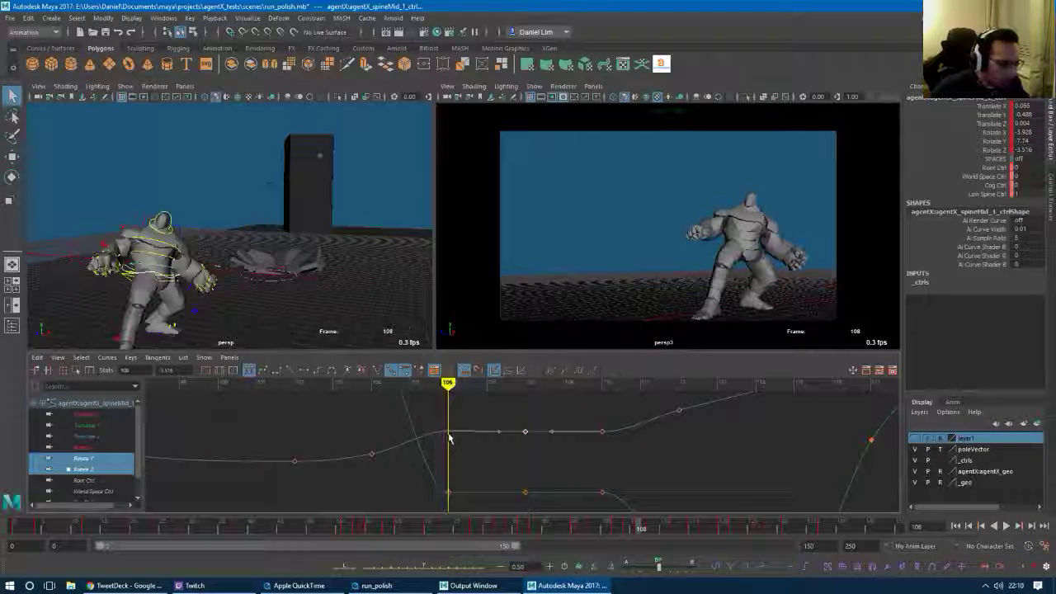
pyautogui.click(449, 433)
pyautogui.moveTo(449, 432); pyautogui.dragTo(450, 436, button='middle')
pyautogui.press('.')
pyautogui.press('.')
pyautogui.click(603, 432)
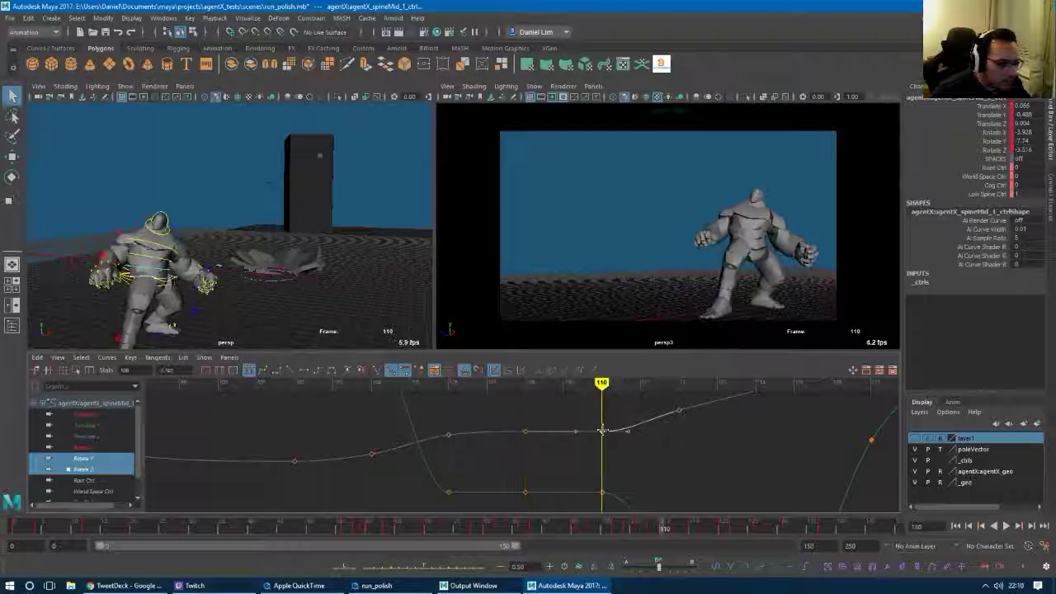
pyautogui.moveTo(602, 430); pyautogui.dragTo(603, 427, button='middle')
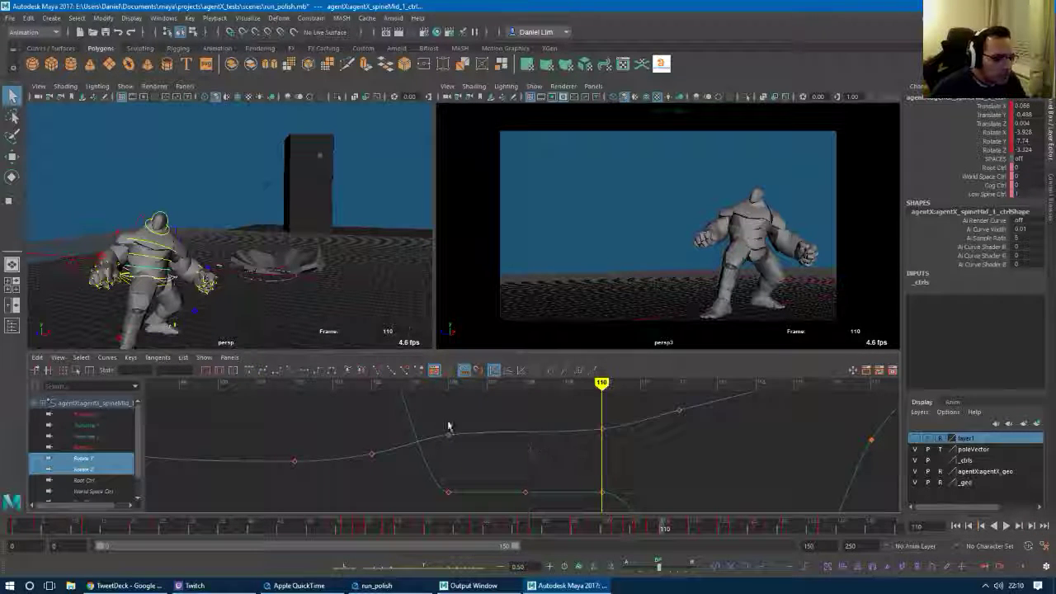
# Raise the mid spine control's Rotate Y key at frame 106 slightly and lower its key at frame 110 to about -7.9.
pyautogui.click(448, 493)
pyautogui.moveTo(447, 490); pyautogui.dragTo(447, 490, button='middle')
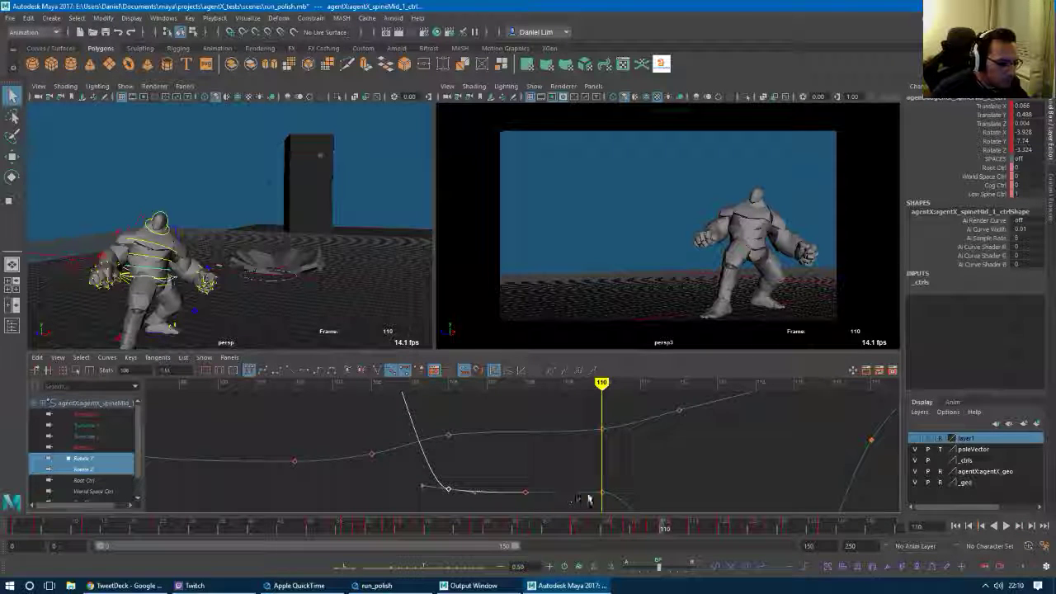
pyautogui.click(602, 494)
pyautogui.moveTo(603, 494); pyautogui.dragTo(603, 497, button='middle')
pyautogui.click(550, 488)
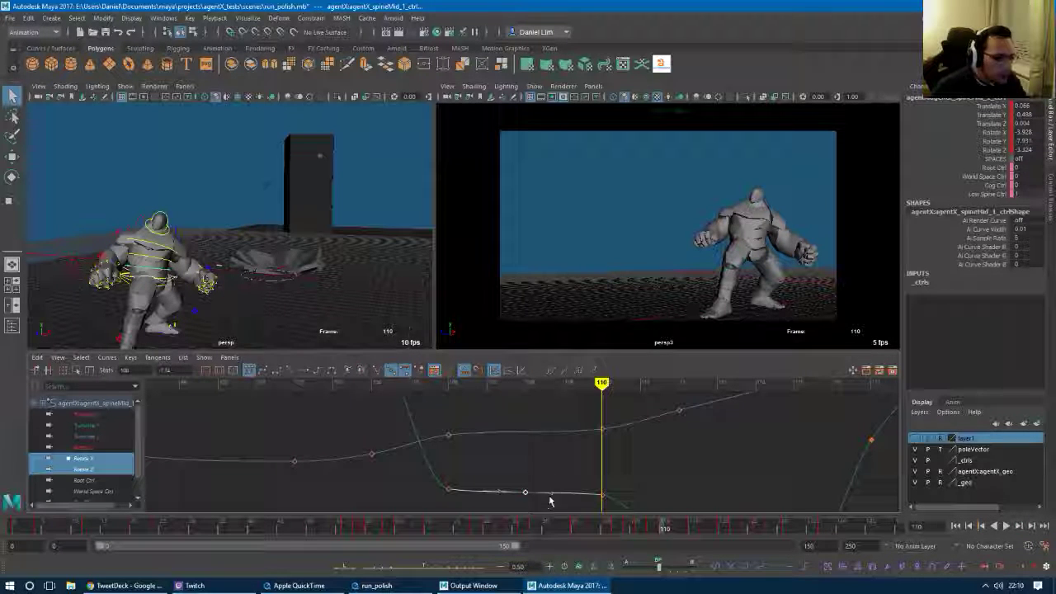
# Raise the mid spine control's Rotate X key at frame 108 to about -3.4 and play back the motion.
pyautogui.click(82, 446)
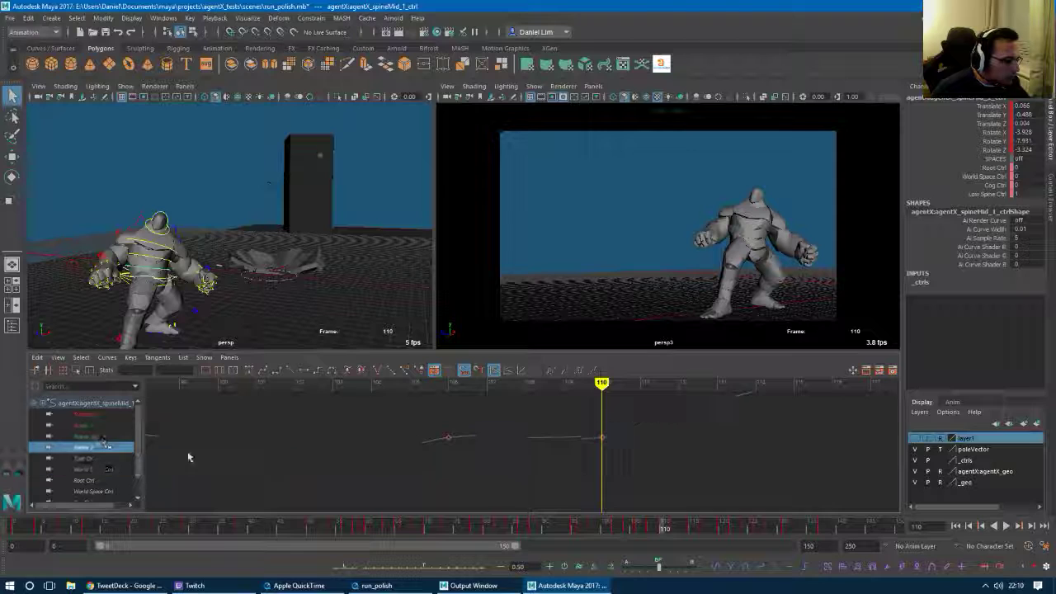
pyautogui.click(525, 437)
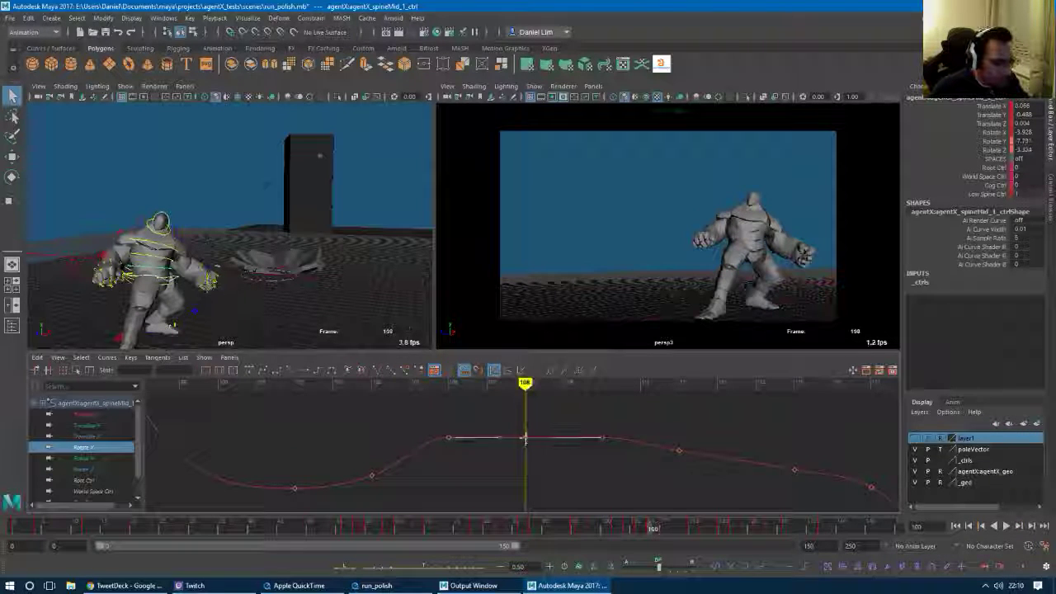
pyautogui.moveTo(526, 435); pyautogui.dragTo(526, 429, button='middle')
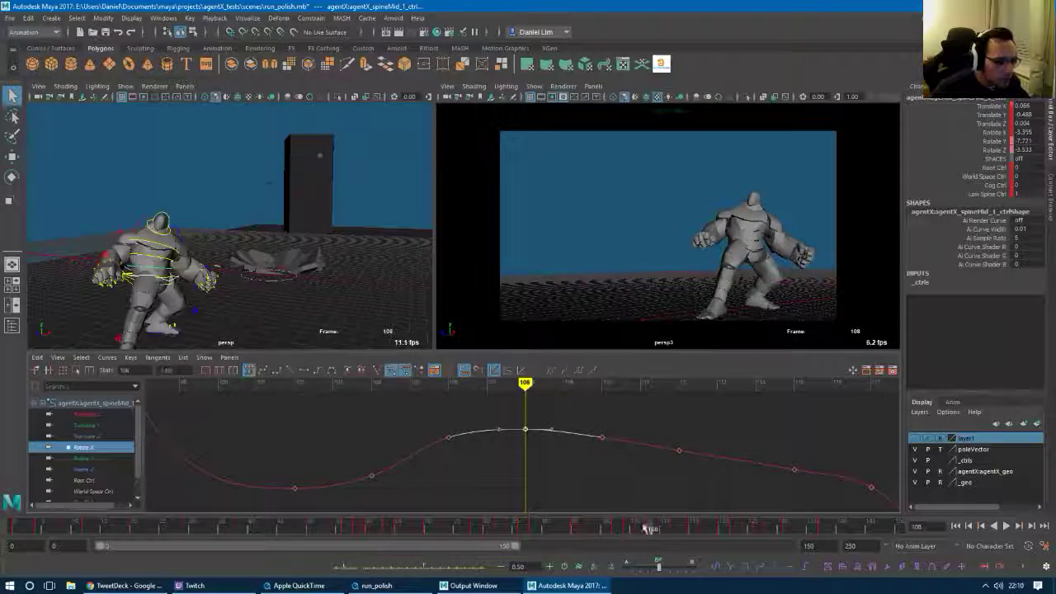
pyautogui.hotkey('alt', 'v')
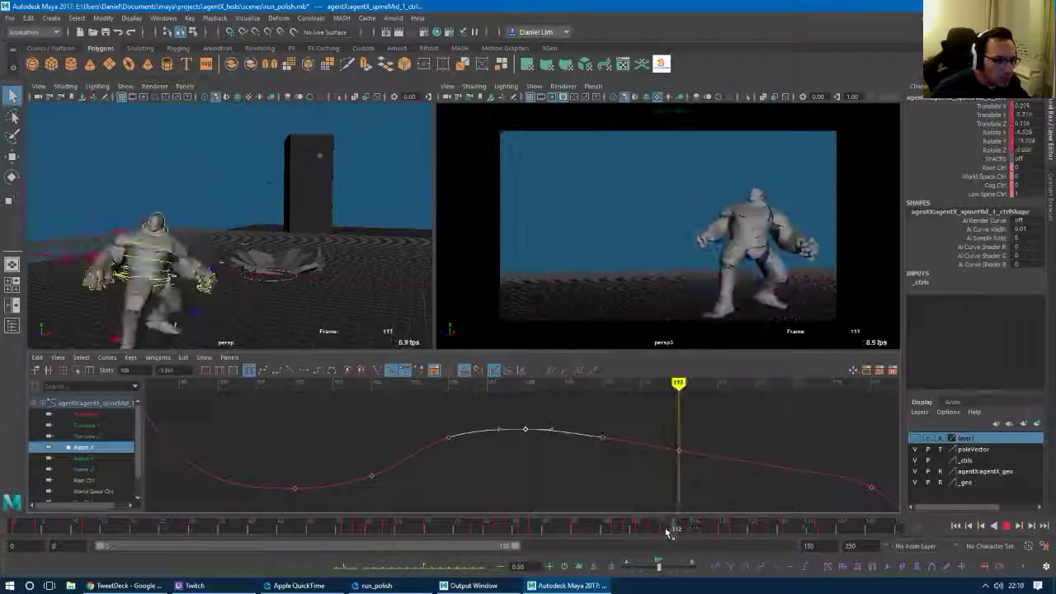
# Lower the mid spine control's Rotate X key at frame 117 to about -8.5 to smooth the curve's descent.
pyautogui.click(705, 528)
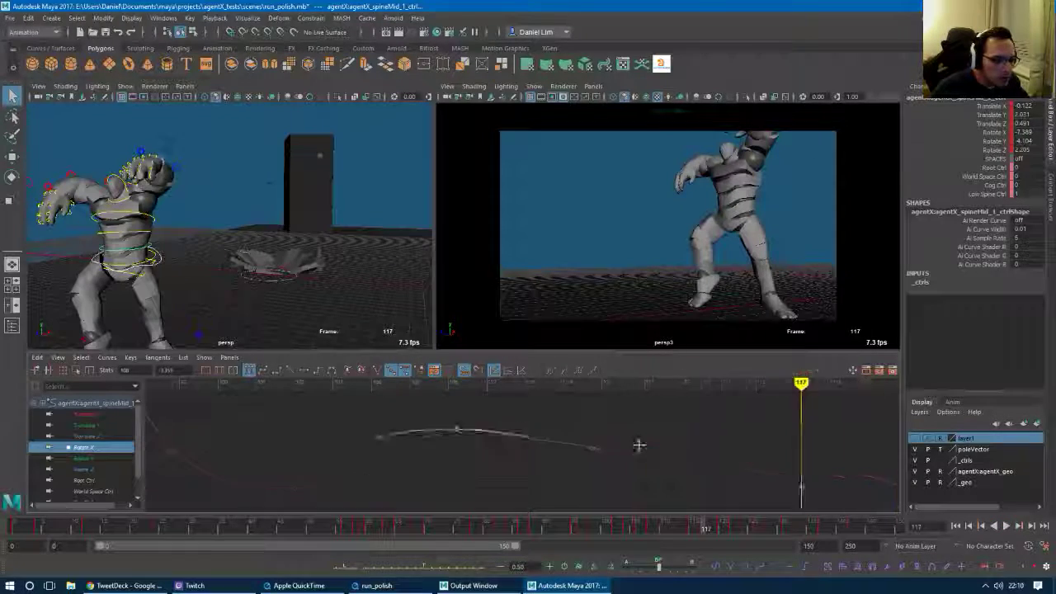
pyautogui.keyDown('alt'); pyautogui.moveTo(639, 445); pyautogui.dragTo(501, 425, button='middle'); pyautogui.keyUp('alt')
pyautogui.keyDown('alt'); pyautogui.moveTo(644, 449); pyautogui.dragTo(569, 452, button='right'); pyautogui.keyUp('alt')
pyautogui.keyDown('alt'); pyautogui.moveTo(617, 451); pyautogui.dragTo(501, 415, button='middle'); pyautogui.keyUp('alt')
pyautogui.keyDown('alt'); pyautogui.moveTo(590, 437); pyautogui.dragTo(517, 427, button='right'); pyautogui.keyUp('alt')
pyautogui.keyDown('alt'); pyautogui.moveTo(517, 426); pyautogui.dragTo(546, 444, button='middle'); pyautogui.keyUp('alt')
pyautogui.moveTo(510, 415); pyautogui.dragTo(538, 438)
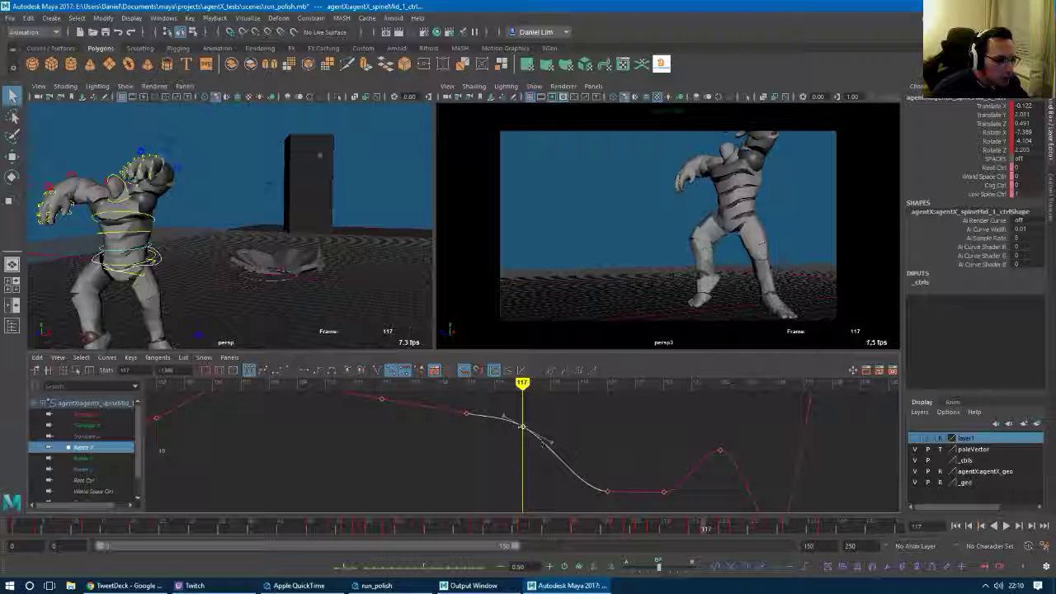
pyautogui.moveTo(522, 427); pyautogui.dragTo(527, 440, button='middle')
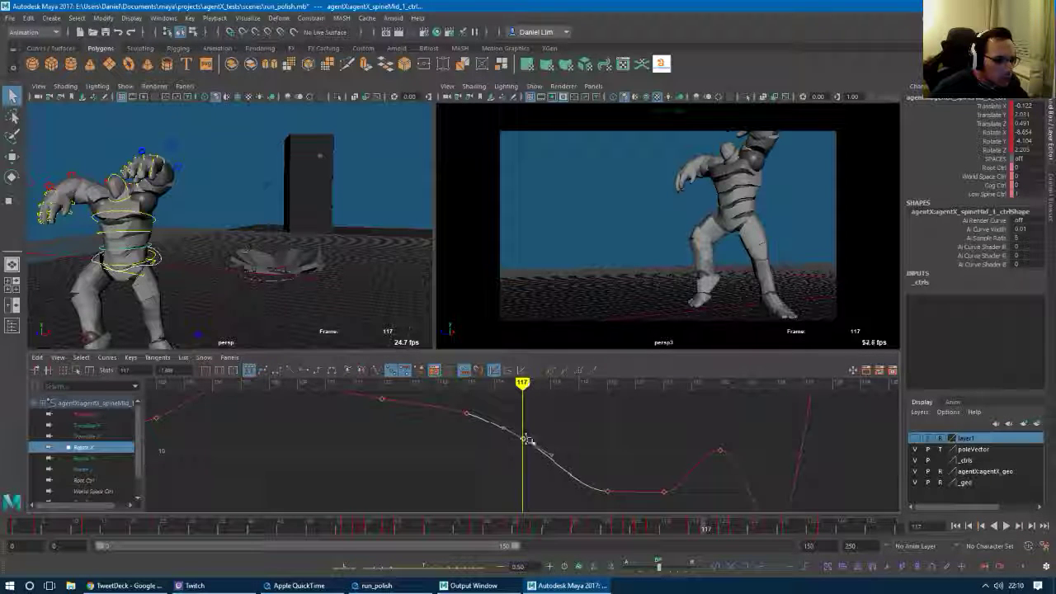
pyautogui.click(553, 463)
pyautogui.moveTo(498, 430); pyautogui.dragTo(543, 459)
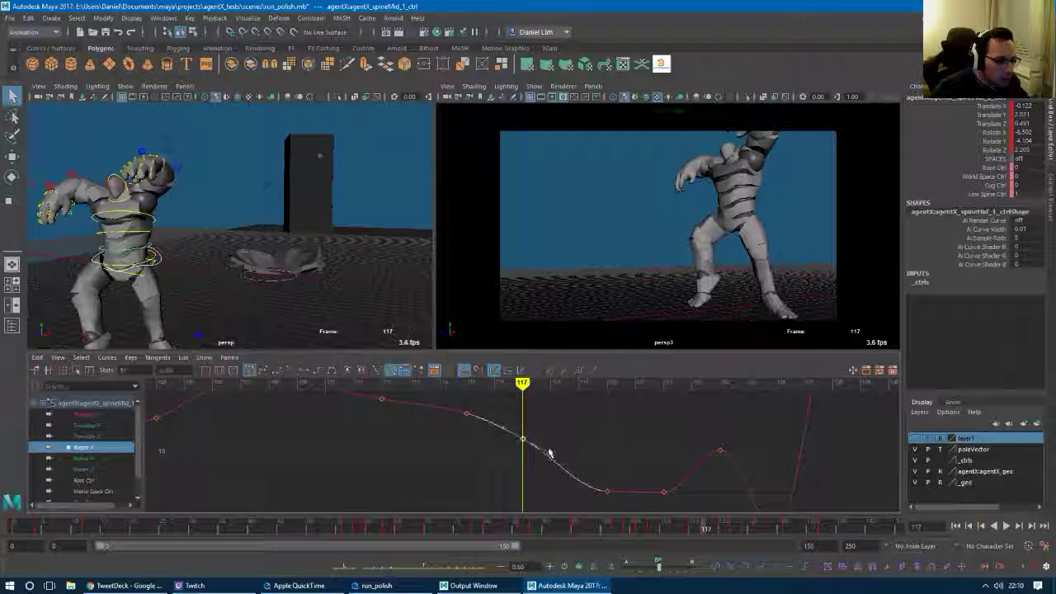
# Steepen the mid spine control's Rotate X tangent at frame 117 and lower the frame 120 key to about -14.3 with flat tangents.
pyautogui.click(552, 456)
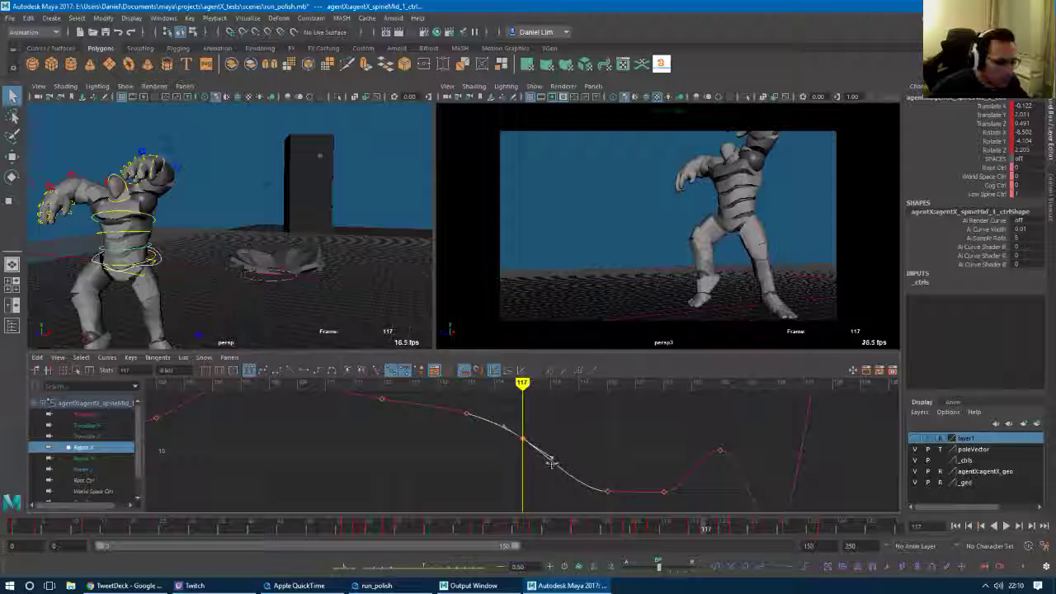
pyautogui.keyDown('alt'); pyautogui.moveTo(584, 480); pyautogui.dragTo(454, 427, button='middle'); pyautogui.keyUp('alt')
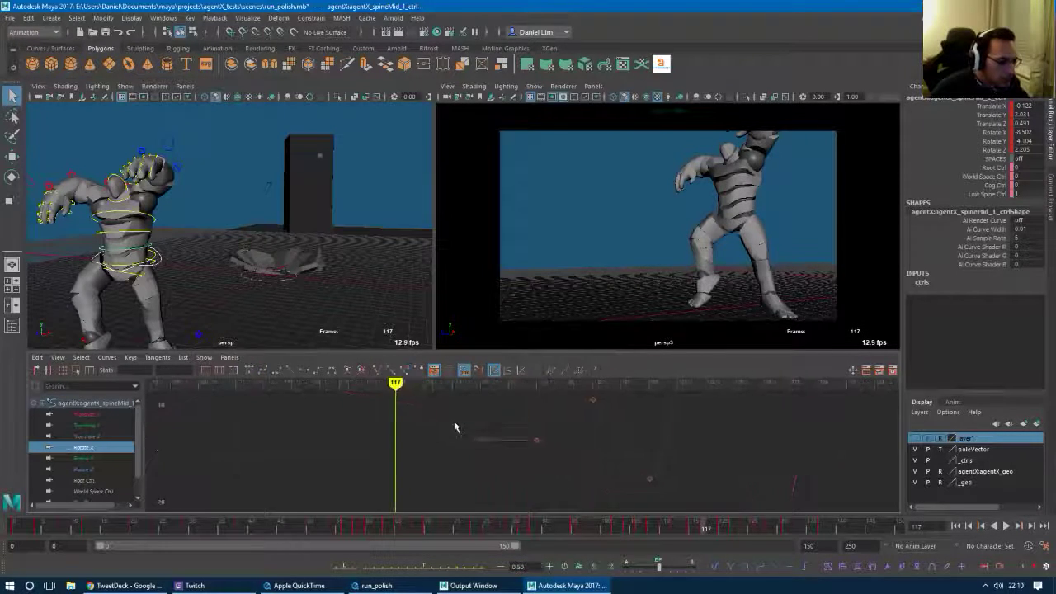
pyautogui.keyDown('alt'); pyautogui.moveTo(454, 427); pyautogui.dragTo(505, 438, button='right'); pyautogui.keyUp('alt')
pyautogui.moveTo(424, 420); pyautogui.dragTo(458, 443)
pyautogui.keyDown('alt'); pyautogui.moveTo(501, 447); pyautogui.dragTo(555, 466, button='middle'); pyautogui.keyUp('alt')
pyautogui.keyDown('alt'); pyautogui.moveTo(555, 466); pyautogui.dragTo(545, 459, button='right'); pyautogui.keyUp('alt')
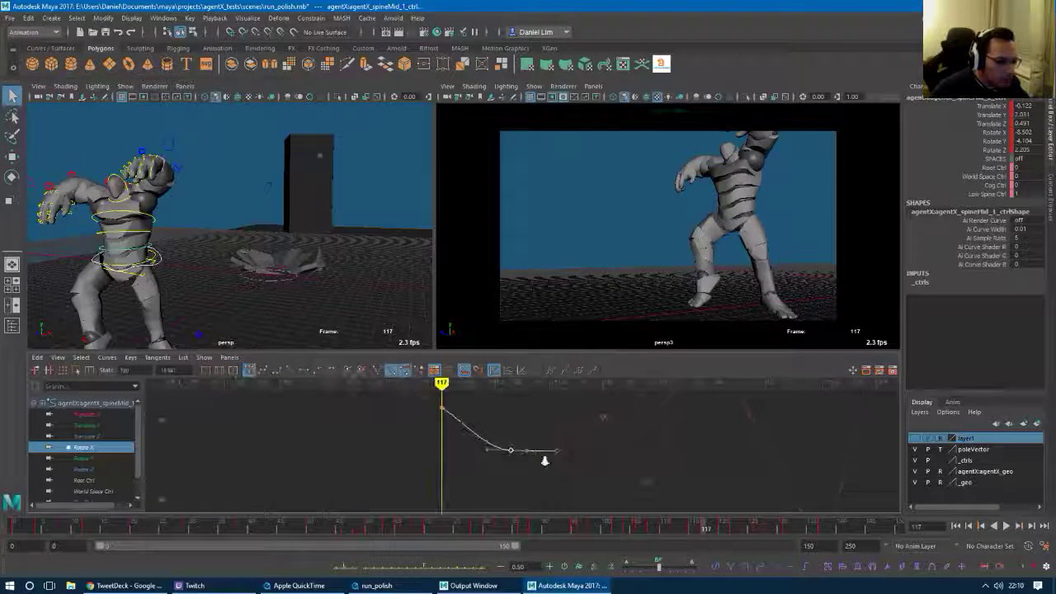
pyautogui.press('.')
pyautogui.moveTo(512, 456); pyautogui.dragTo(512, 459, button='middle')
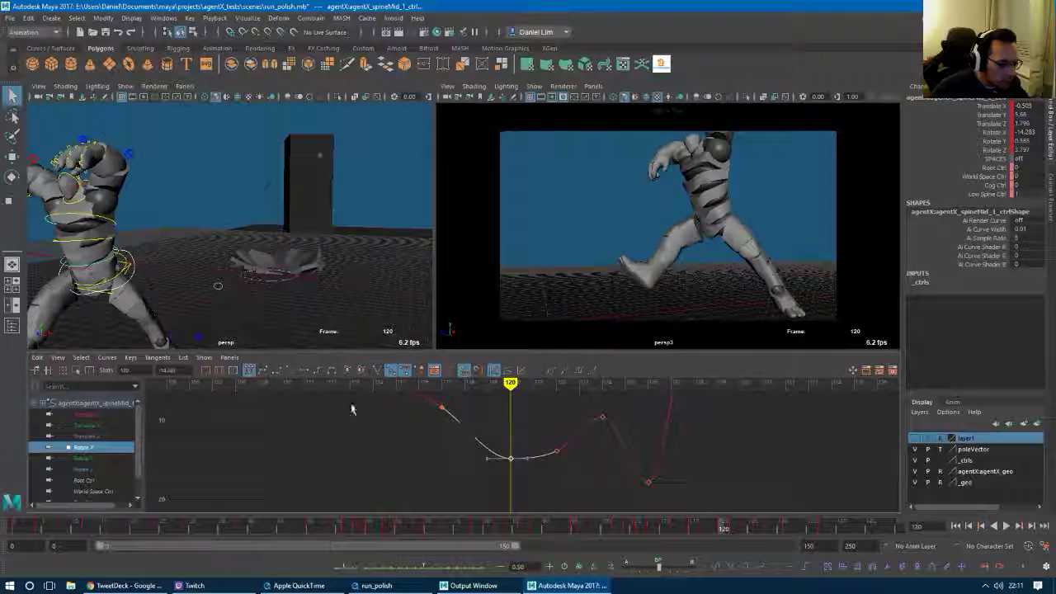
pyautogui.click(305, 372)
pyautogui.click(474, 460)
# Lower the mid spine control's Rotate X keys at frames 115 and 117 together, bringing frame 115 to about -7.2.
pyautogui.keyDown('alt'); pyautogui.moveTo(475, 460); pyautogui.dragTo(416, 435, button='right'); pyautogui.keyUp('alt')
pyautogui.keyDown('alt'); pyautogui.moveTo(416, 435); pyautogui.dragTo(521, 476, button='middle'); pyautogui.keyUp('alt')
pyautogui.keyDown('alt'); pyautogui.moveTo(521, 476); pyautogui.dragTo(538, 482, button='right'); pyautogui.keyUp('alt')
pyautogui.keyDown('alt'); pyautogui.moveTo(588, 490); pyautogui.dragTo(520, 456, button='middle'); pyautogui.keyUp('alt')
pyautogui.scroll(-1, 520, 455)
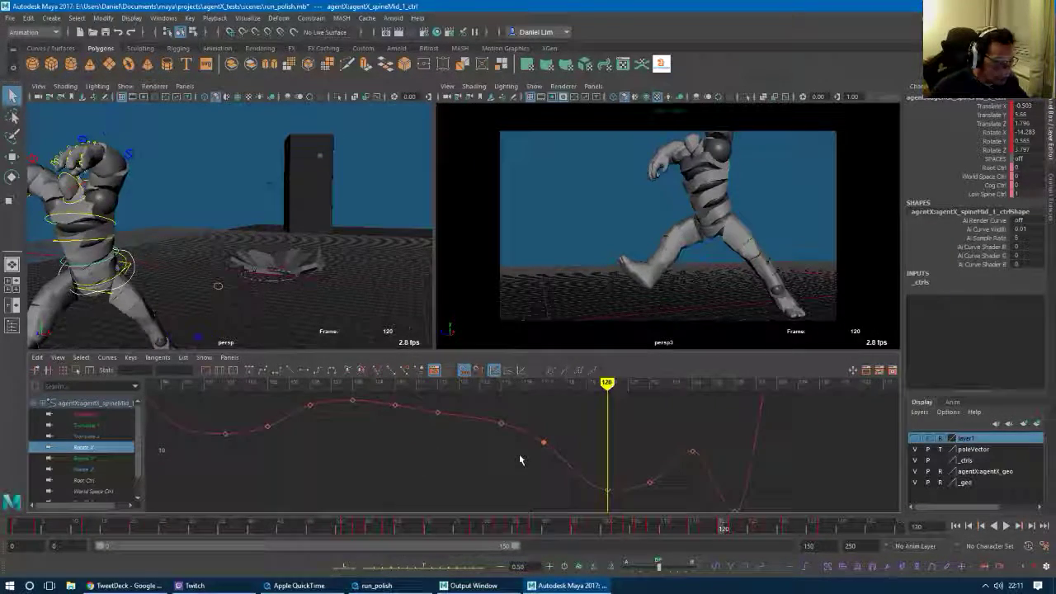
pyautogui.press(',')
pyautogui.press(',')
pyautogui.moveTo(469, 410); pyautogui.dragTo(564, 460)
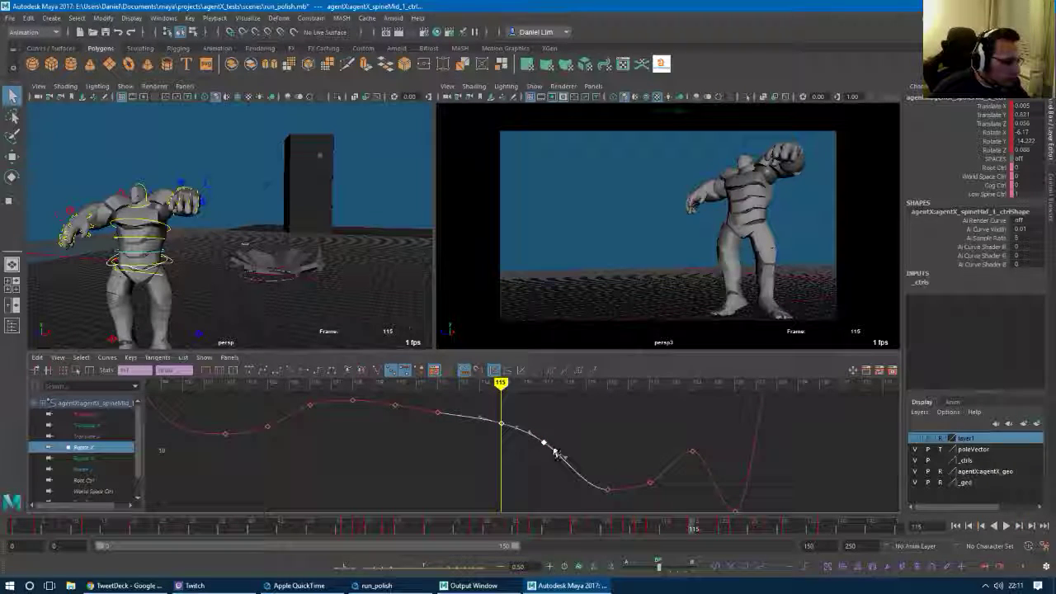
pyautogui.moveTo(529, 435); pyautogui.dragTo(524, 443, button='middle')
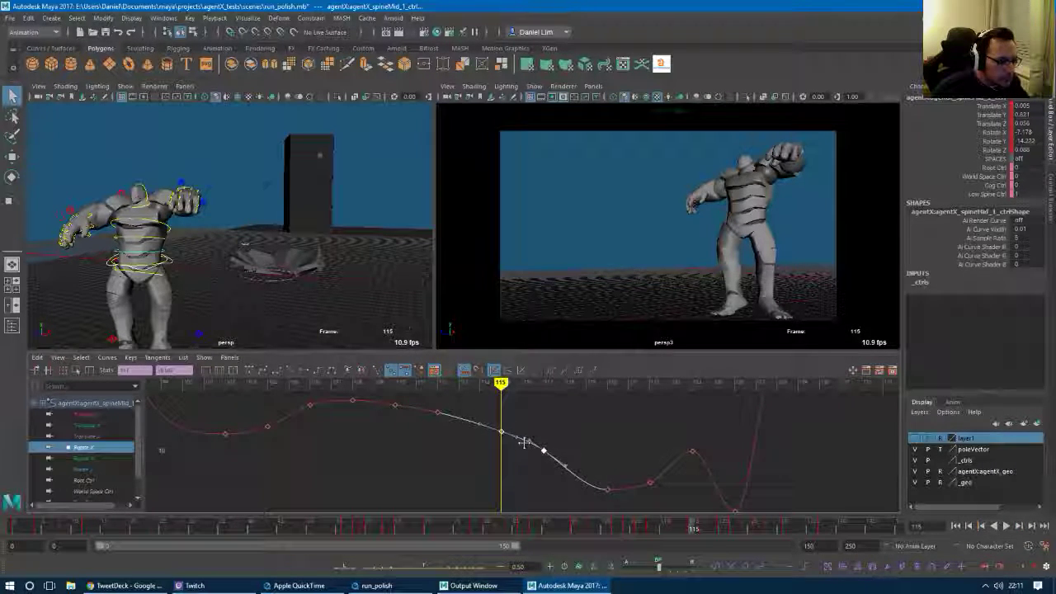
# Replace the mid spine control's Rotate X key at frame 110 with a key on the smoothed curve at about -3.8.
pyautogui.press(',')
pyautogui.press(',')
pyautogui.press(',')
pyautogui.press(',')
pyautogui.press('.')
pyautogui.press('.')
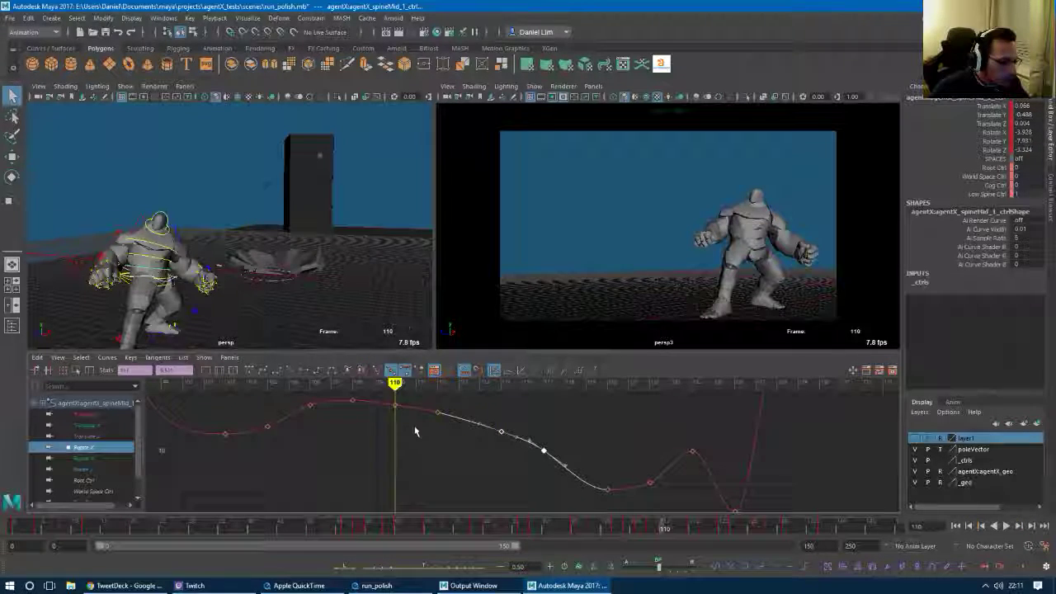
pyautogui.click(386, 400)
pyautogui.press('s')
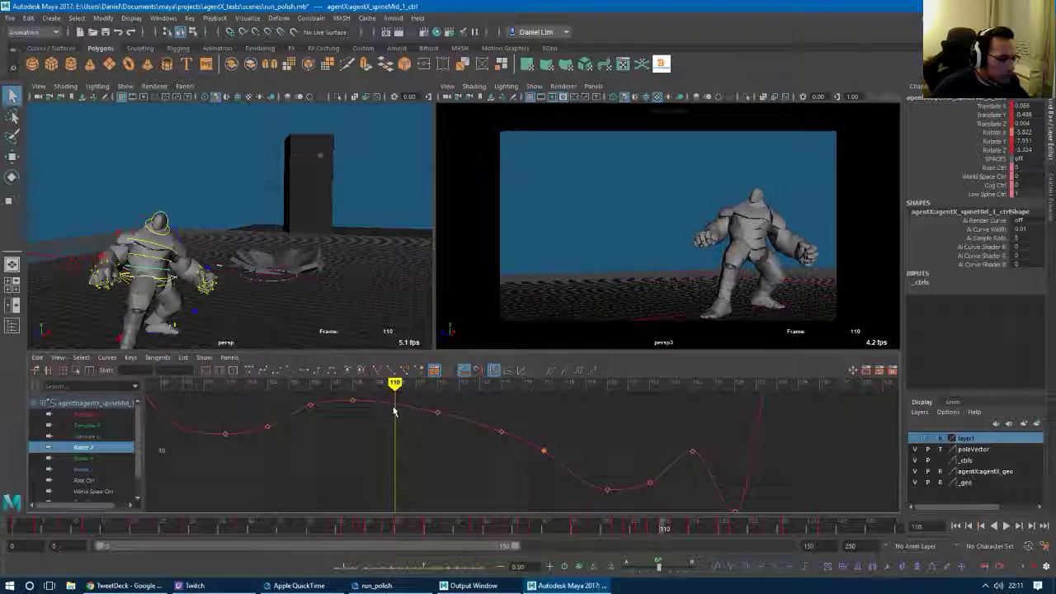
pyautogui.rightClick(396, 416)
pyautogui.click(411, 431)
pyautogui.keyDown('alt'); pyautogui.moveTo(360, 436); pyautogui.dragTo(419, 435, button='middle'); pyautogui.keyUp('alt')
pyautogui.scroll(-1, 419, 435)
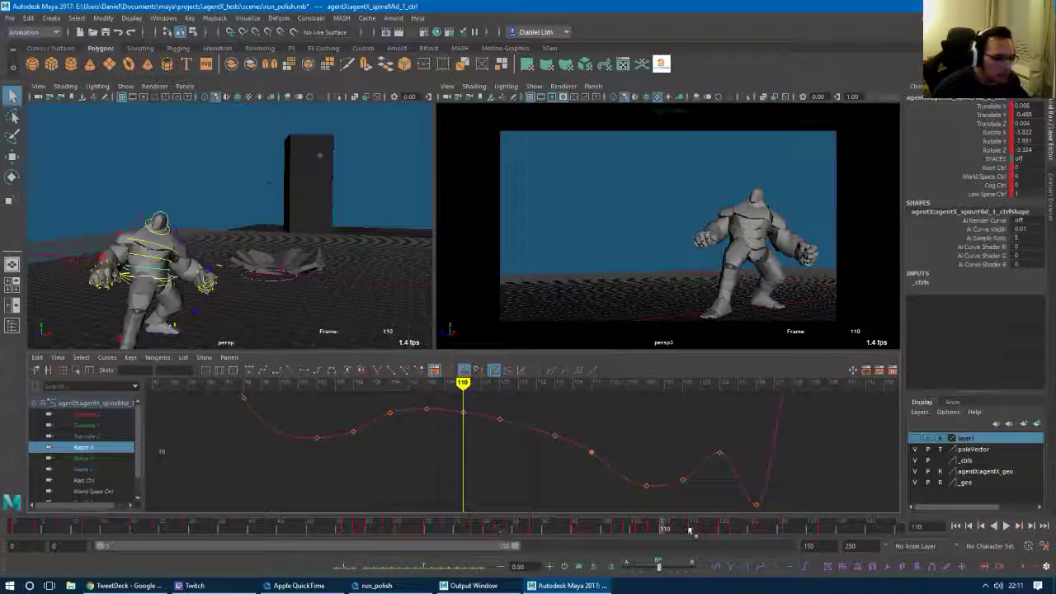
# Play back and scrub through the animation to check the spine's motion around frames 107 to 112.
pyautogui.click(536, 526)
pyautogui.hotkey('alt', 'v')
pyautogui.moveTo(585, 521); pyautogui.dragTo(662, 541)
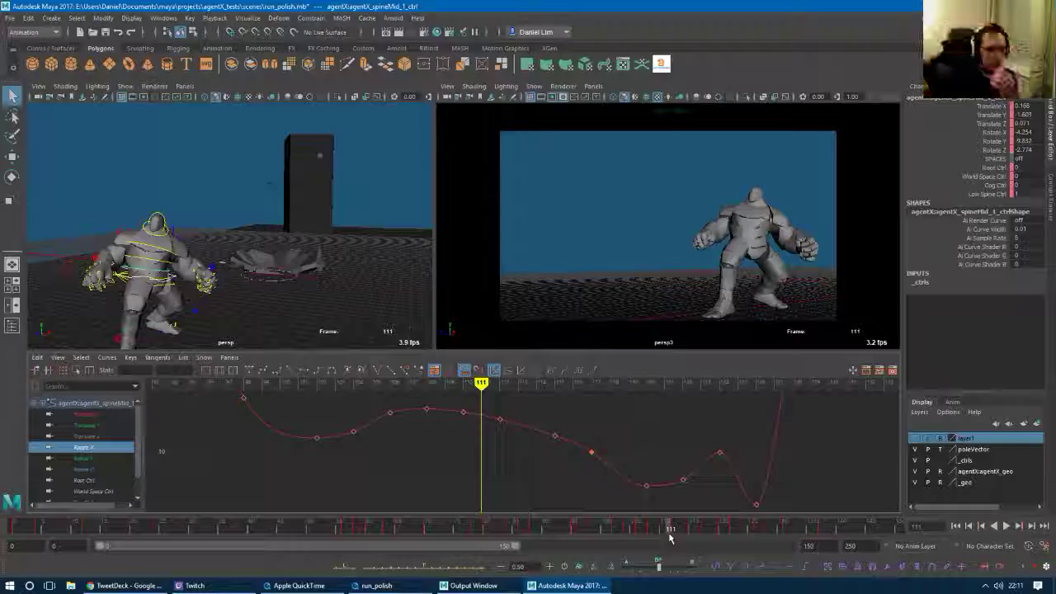
pyautogui.moveTo(670, 539)
pyautogui.mouseDown()
pyautogui.moveTo(602, 536)
pyautogui.moveTo(680, 534)
pyautogui.moveTo(647, 550)
pyautogui.mouseUp()
pyautogui.hotkey('alt', 'v')
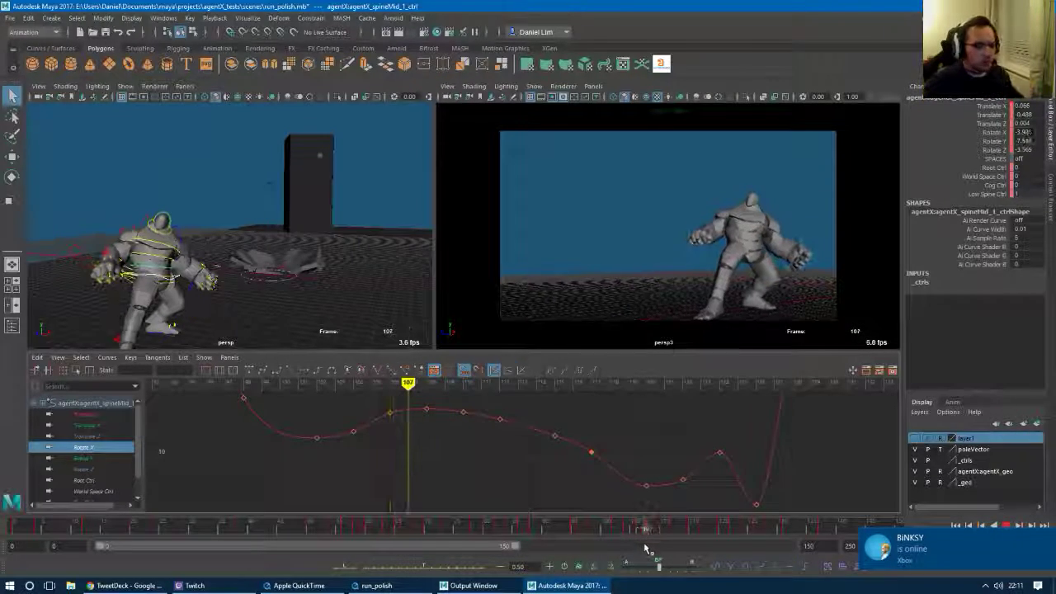
pyautogui.click(1044, 539)
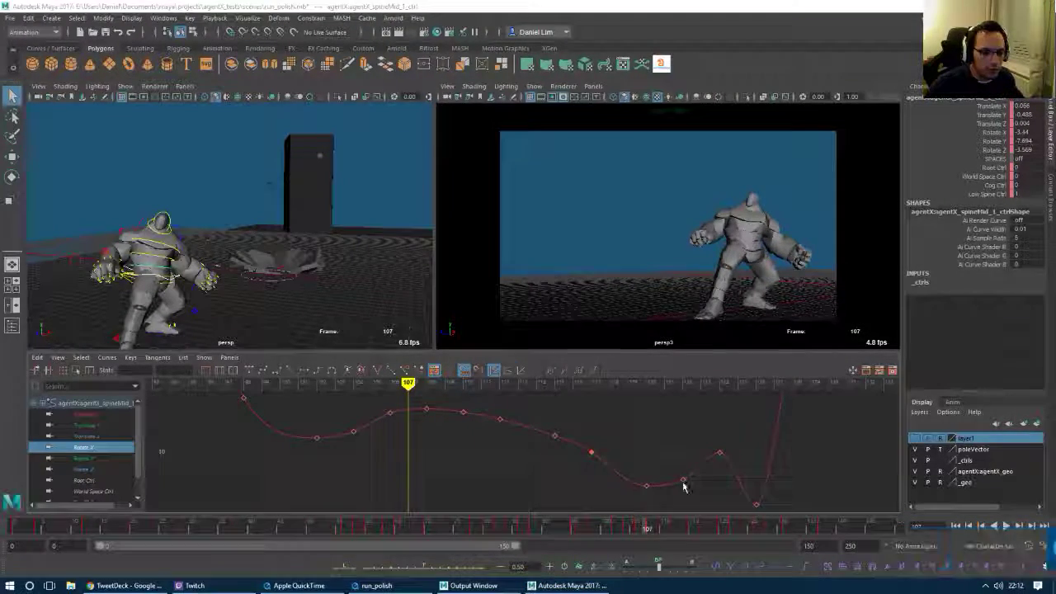
pyautogui.moveTo(516, 534); pyautogui.dragTo(428, 538)
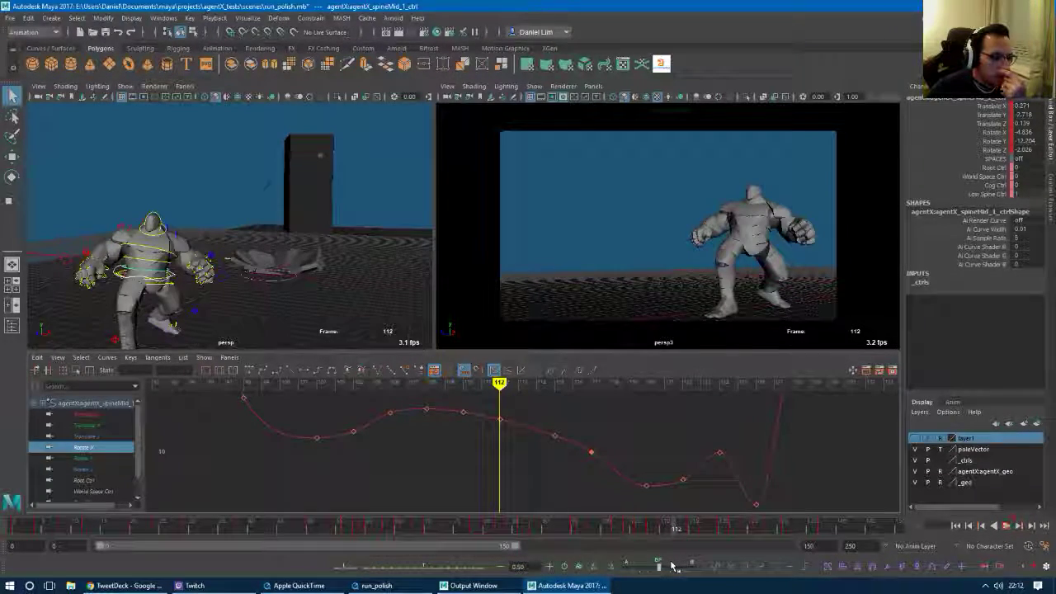
# Select the spineMid_2 control and show only its Rotate X, Y and Z curves in the Graph Editor.
pyautogui.press('Escape')
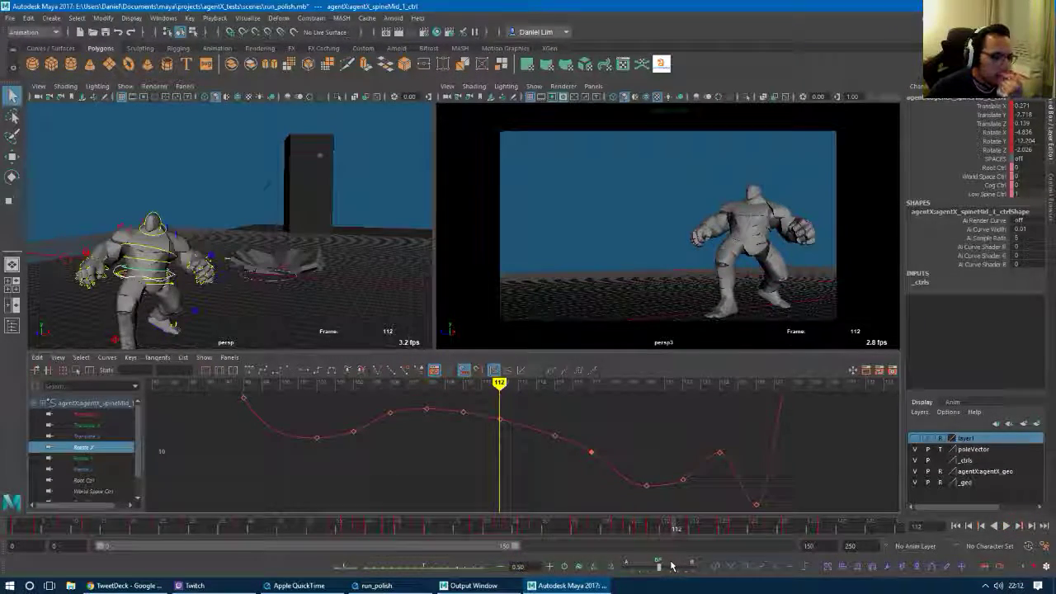
pyautogui.click(198, 289)
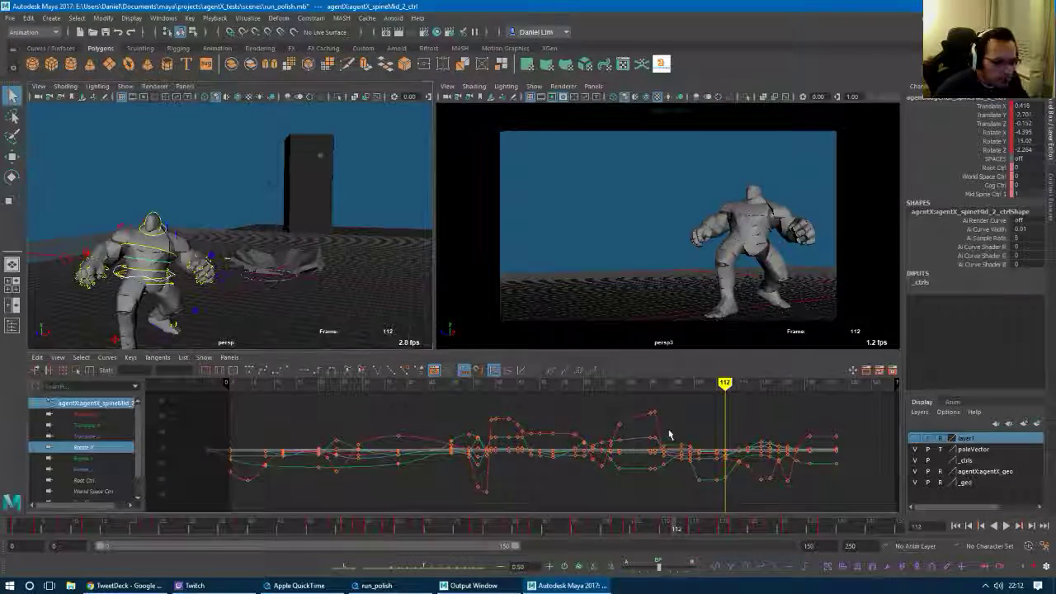
pyautogui.moveTo(692, 411); pyautogui.dragTo(747, 495)
pyautogui.press('f')
pyautogui.click(613, 499)
pyautogui.keyDown('alt'); pyautogui.moveTo(595, 484); pyautogui.dragTo(603, 437, button='middle'); pyautogui.keyUp('alt')
pyautogui.keyDown('alt'); pyautogui.moveTo(603, 438); pyautogui.dragTo(537, 458, button='right'); pyautogui.keyUp('alt')
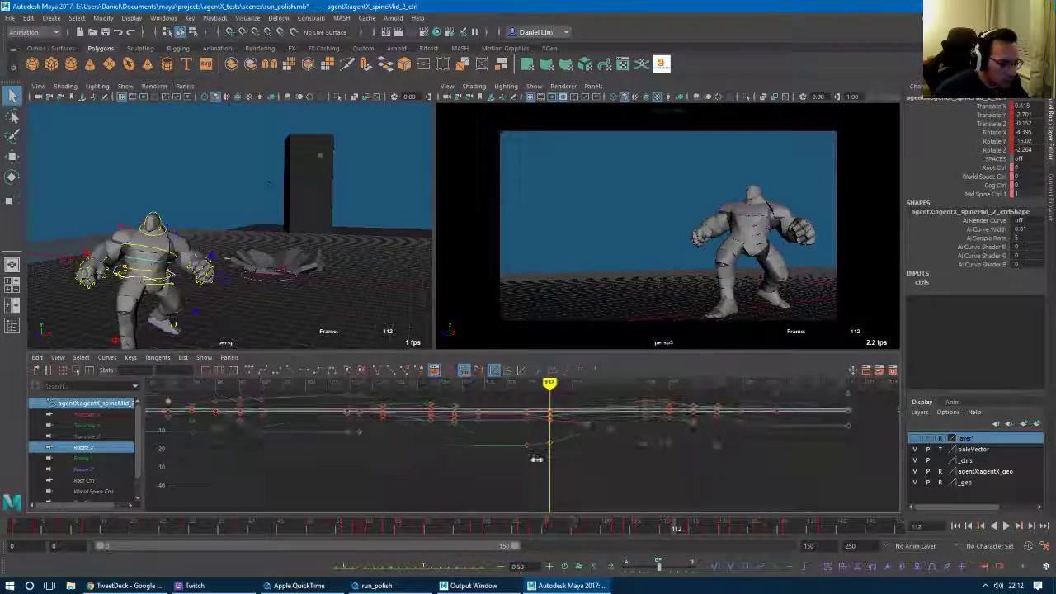
pyautogui.moveTo(83, 448); pyautogui.dragTo(82, 468)
pyautogui.press('f')
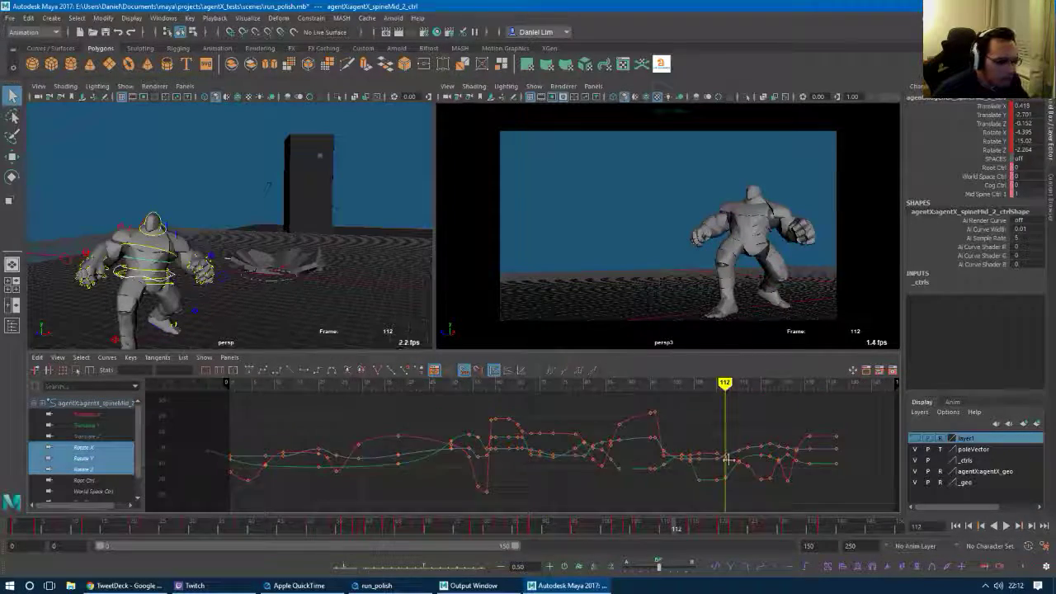
# Set a key on the spineMid_2 control at frame 108.
pyautogui.keyDown('alt'); pyautogui.moveTo(729, 459); pyautogui.dragTo(545, 441, button='middle'); pyautogui.keyUp('alt')
pyautogui.moveTo(545, 442)
pyautogui.keyDown('alt'); pyautogui.mouseDown(button='right')
pyautogui.moveTo(608, 453)
pyautogui.moveTo(515, 438)
pyautogui.moveTo(517, 462)
pyautogui.mouseUp(button='right'); pyautogui.keyUp('alt')
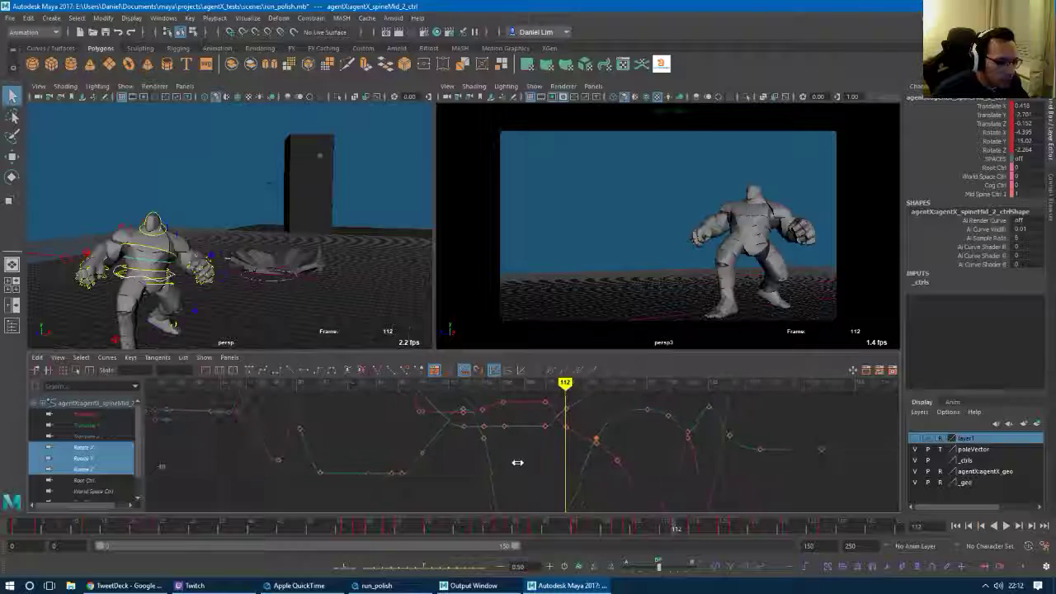
pyautogui.keyDown('alt'); pyautogui.moveTo(519, 462); pyautogui.dragTo(517, 439, button='middle'); pyautogui.keyUp('alt')
pyautogui.moveTo(530, 384); pyautogui.dragTo(526, 390)
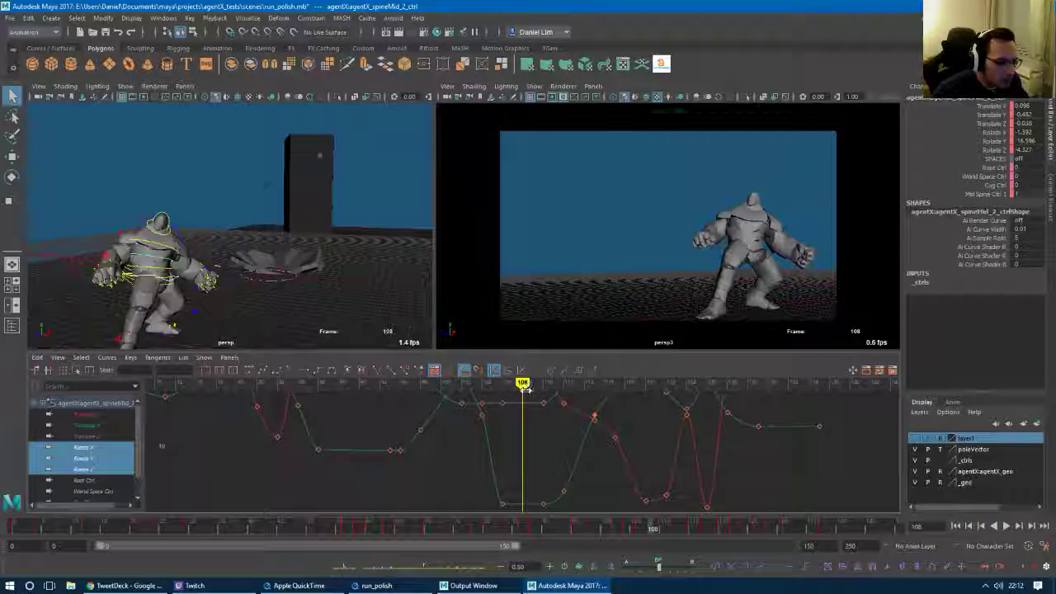
pyautogui.press('s')
# Lower the spineMid_2 Rotate Y key at frame 108 slightly to round out the flat section of the curve.
pyautogui.keyDown('alt'); pyautogui.moveTo(516, 467); pyautogui.dragTo(519, 438, button='middle'); pyautogui.keyUp('alt')
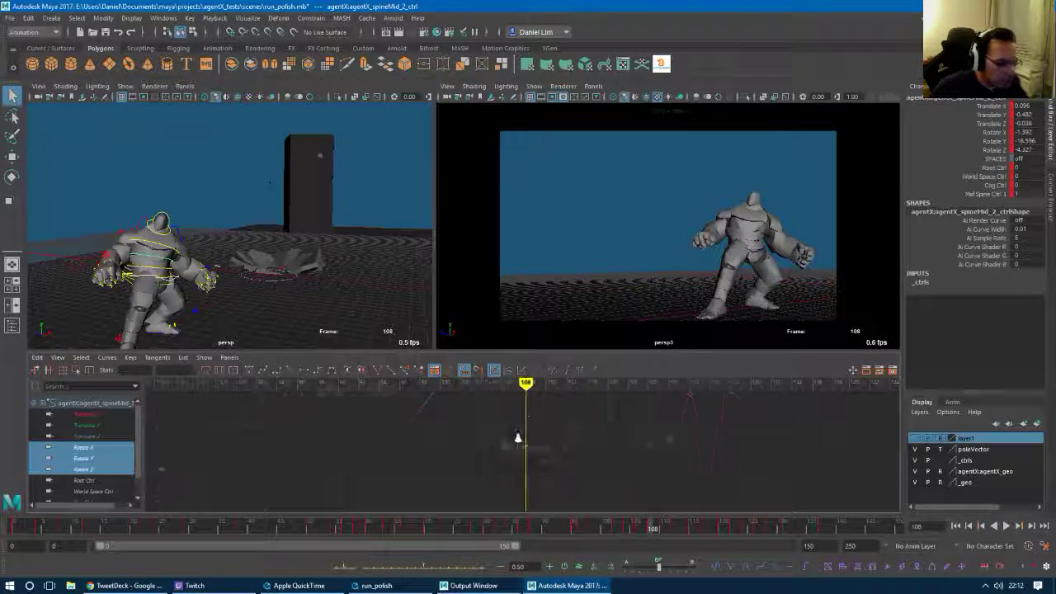
pyautogui.keyDown('alt'); pyautogui.moveTo(519, 438); pyautogui.dragTo(534, 443, button='right'); pyautogui.keyUp('alt')
pyautogui.click(532, 442)
pyautogui.moveTo(532, 442); pyautogui.dragTo(577, 445, button='middle')
pyautogui.click(531, 449)
# Set the Rotate Y key at frame 110 to about -16.75 and adjust the incoming tangent at frame 112 for a smoother curve.
pyautogui.press('.')
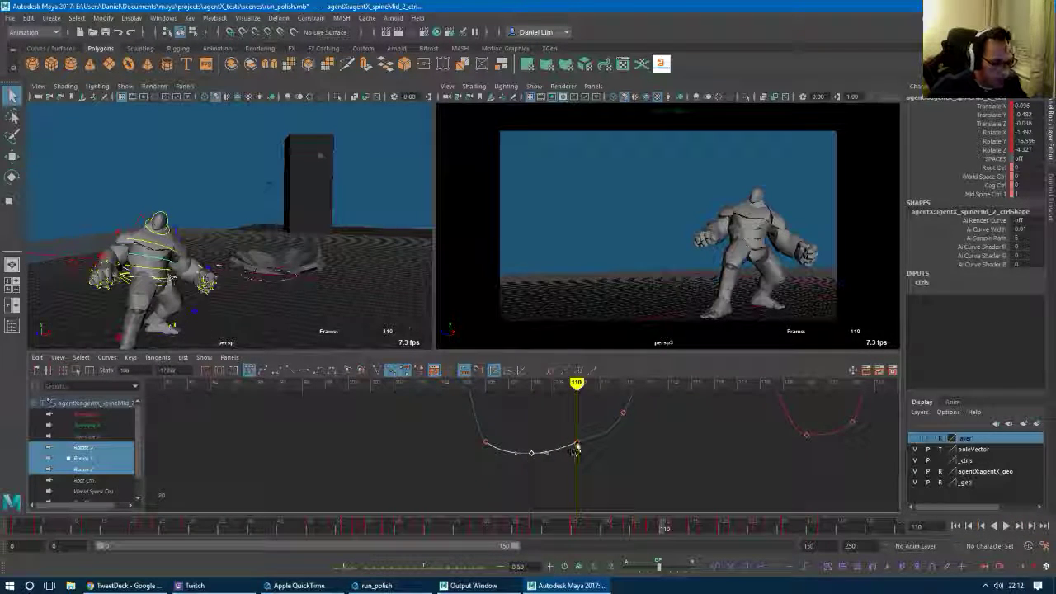
pyautogui.click(576, 445)
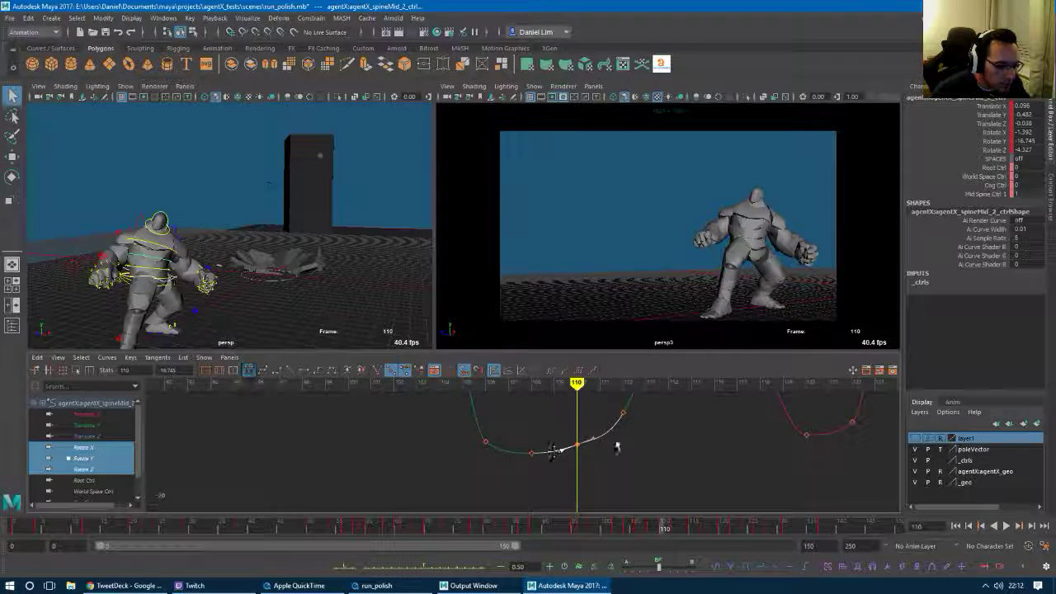
pyautogui.press('.')
pyautogui.click(623, 414)
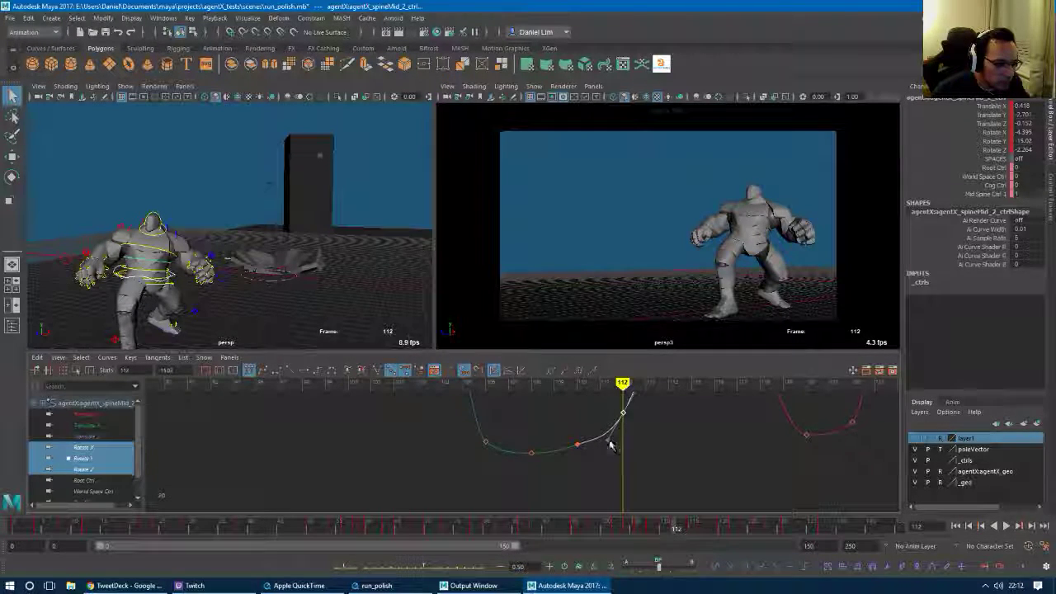
pyautogui.click(610, 441)
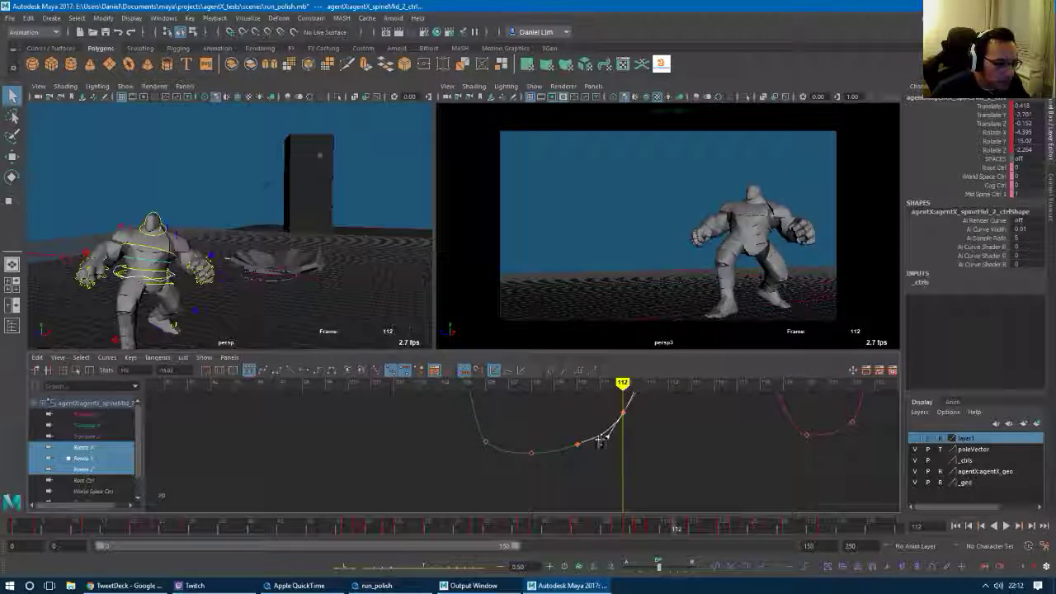
pyautogui.moveTo(602, 437); pyautogui.dragTo(606, 481, button='middle')
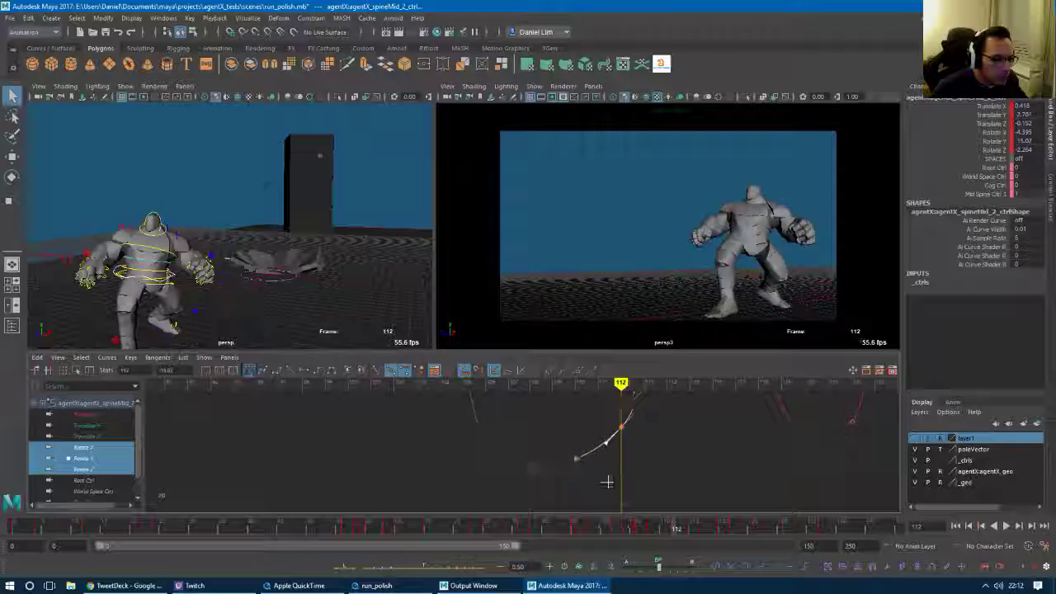
# Lower the Rotate Z key at frame 112 to about -3.14 and adjust its incoming tangent.
pyautogui.keyDown('alt'); pyautogui.moveTo(606, 481); pyautogui.dragTo(595, 481, button='right'); pyautogui.keyUp('alt')
pyautogui.keyDown('alt'); pyautogui.moveTo(558, 395); pyautogui.dragTo(554, 456, button='middle'); pyautogui.keyUp('alt')
pyautogui.scroll(3, 553, 456)
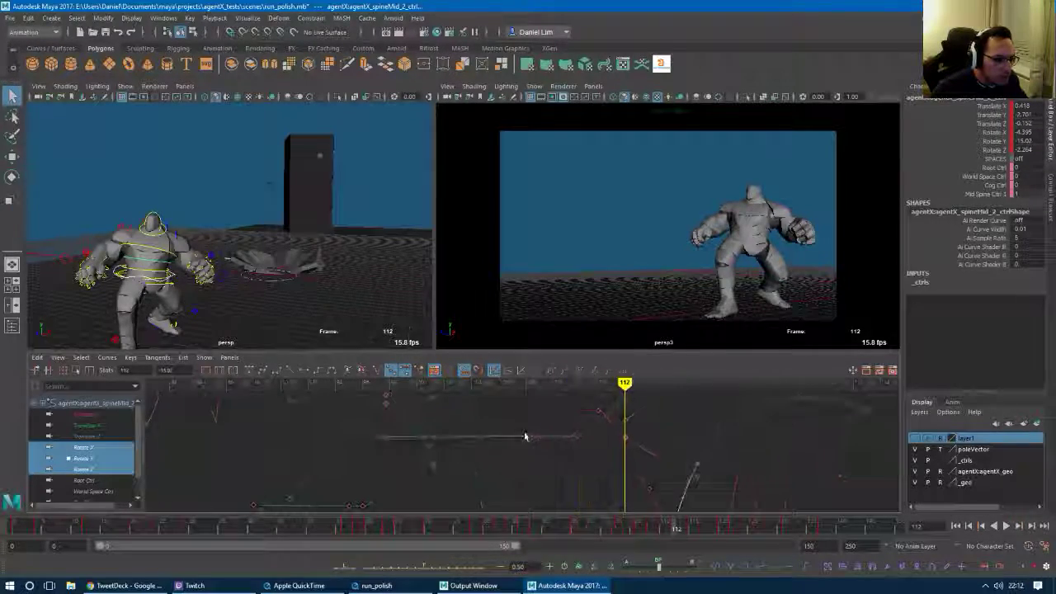
pyautogui.press(',')
pyautogui.press('.')
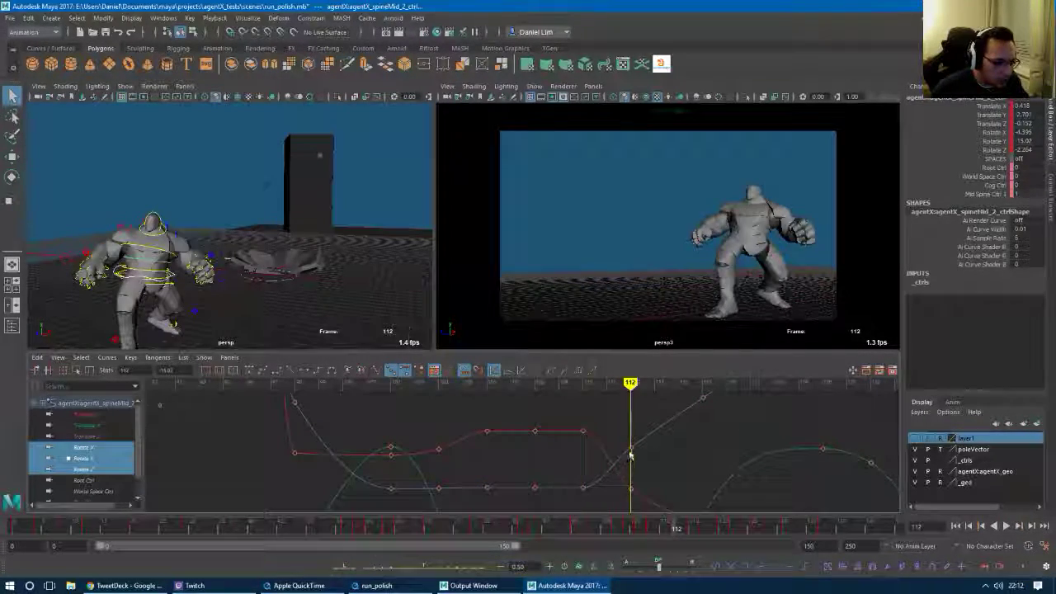
pyautogui.moveTo(630, 450); pyautogui.dragTo(615, 475)
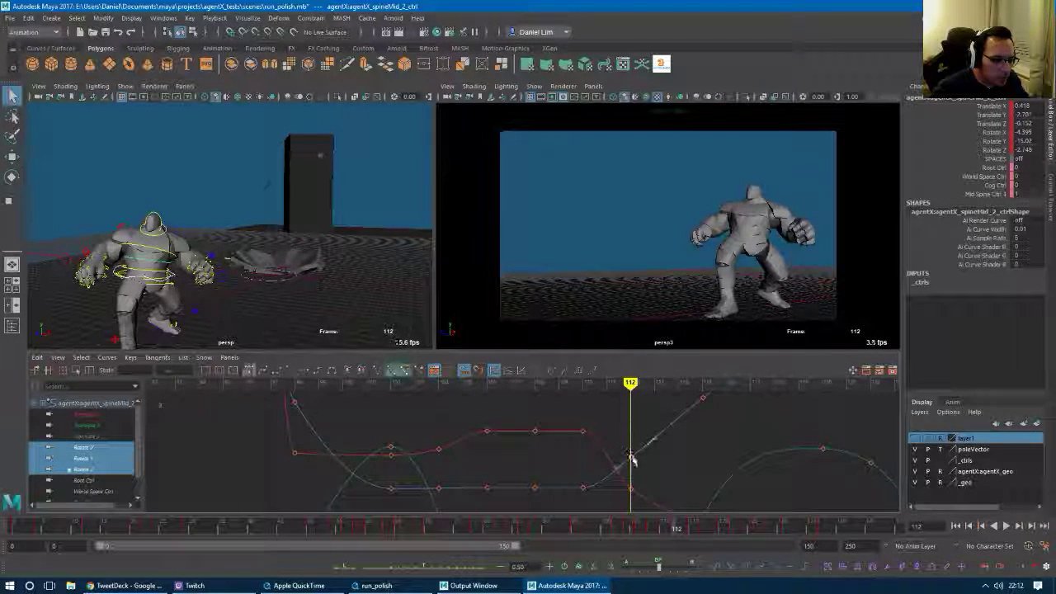
pyautogui.moveTo(632, 456); pyautogui.dragTo(631, 464)
pyautogui.moveTo(615, 477); pyautogui.dragTo(613, 482, button='middle')
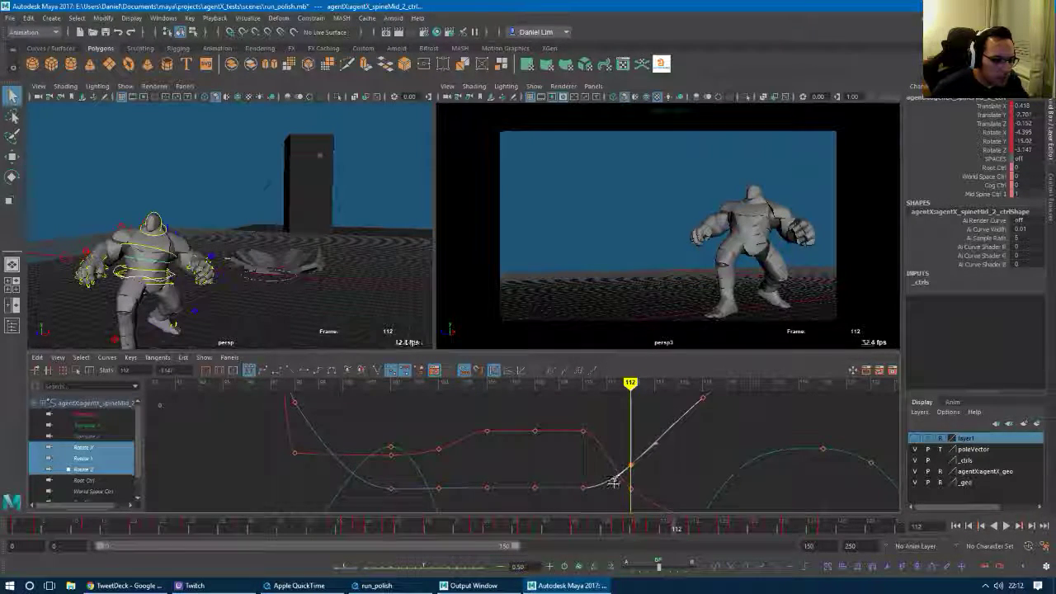
# Delete the Rotate Z keys at frames 104 and 108 and lower the frame 106 key to about -4.9.
pyautogui.moveTo(615, 483)
pyautogui.mouseDown()
pyautogui.moveTo(545, 496)
pyautogui.moveTo(487, 488)
pyautogui.mouseUp()
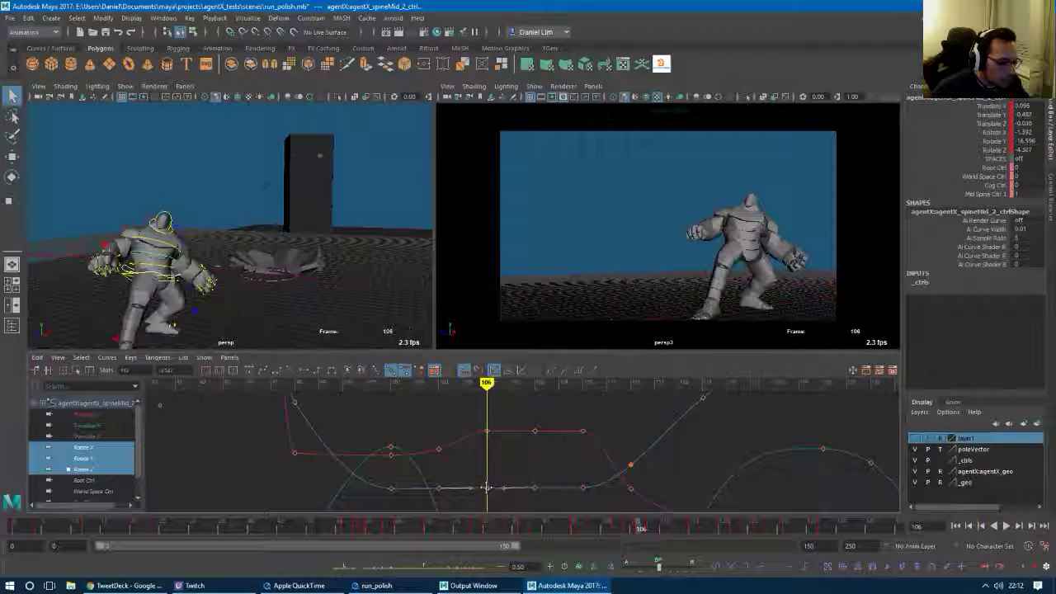
pyautogui.moveTo(487, 493); pyautogui.dragTo(487, 491, button='middle')
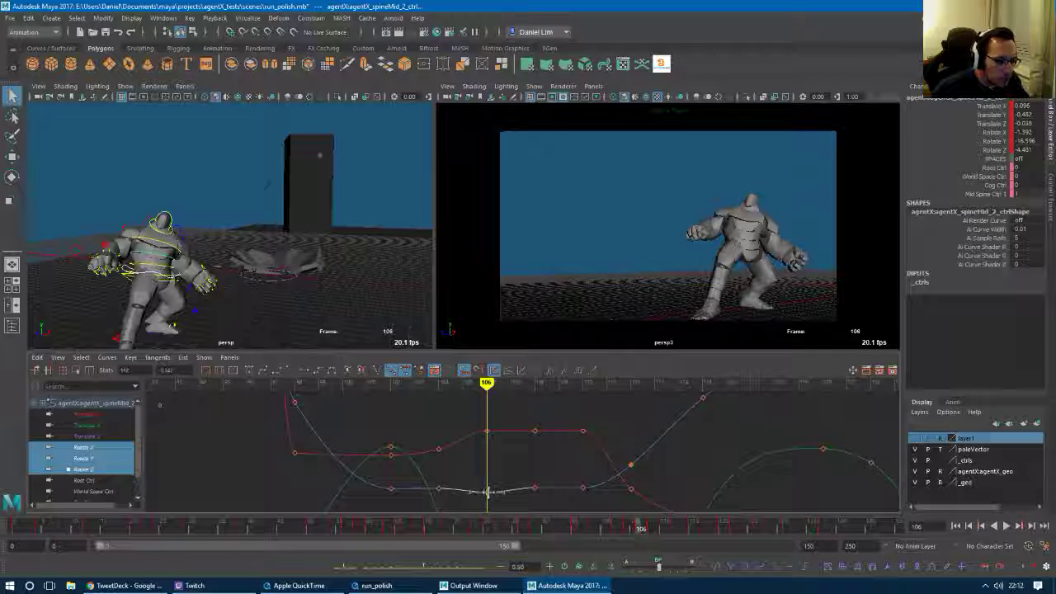
pyautogui.moveTo(487, 493); pyautogui.dragTo(449, 488)
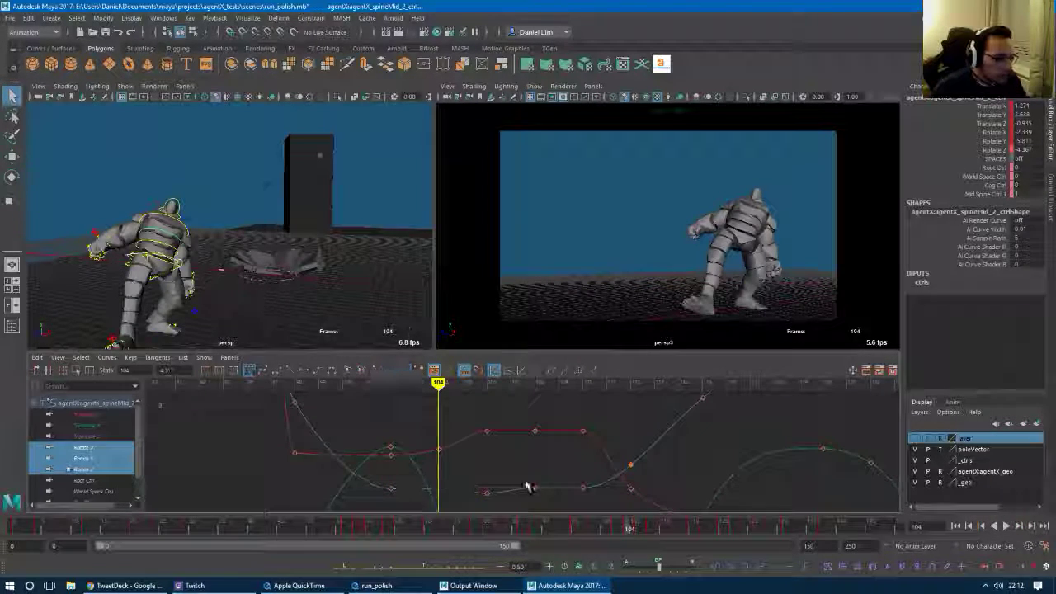
pyautogui.moveTo(526, 483); pyautogui.dragTo(546, 500)
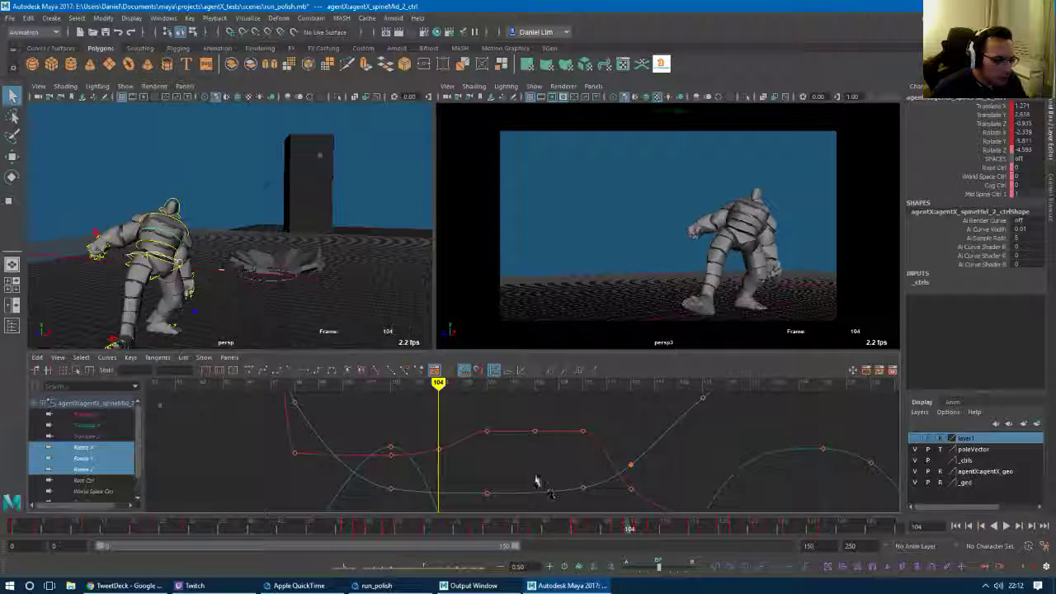
pyautogui.click(487, 493)
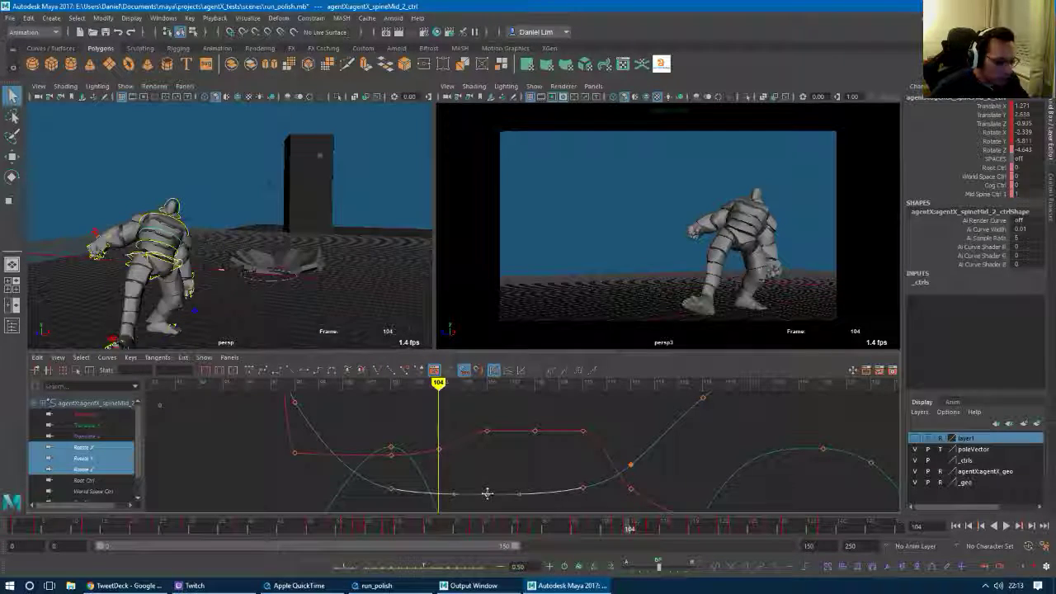
pyautogui.press('.')
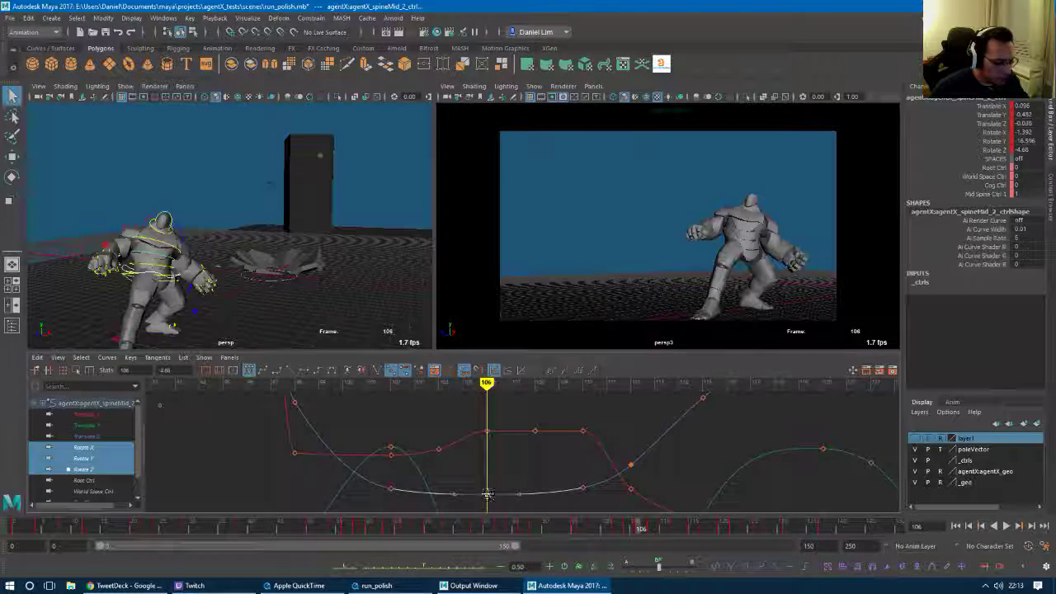
pyautogui.moveTo(486, 493); pyautogui.dragTo(489, 495, button='middle')
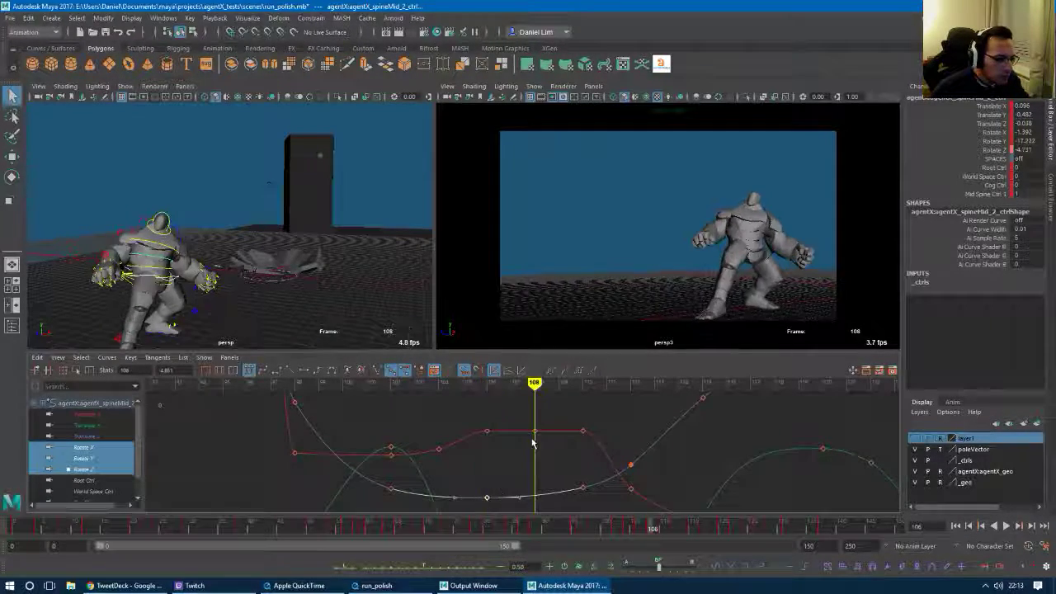
# Raise the Rotate X key at frame 108 to about -0.88 and play back the surrounding motion.
pyautogui.moveTo(536, 427); pyautogui.dragTo(536, 421, button='middle')
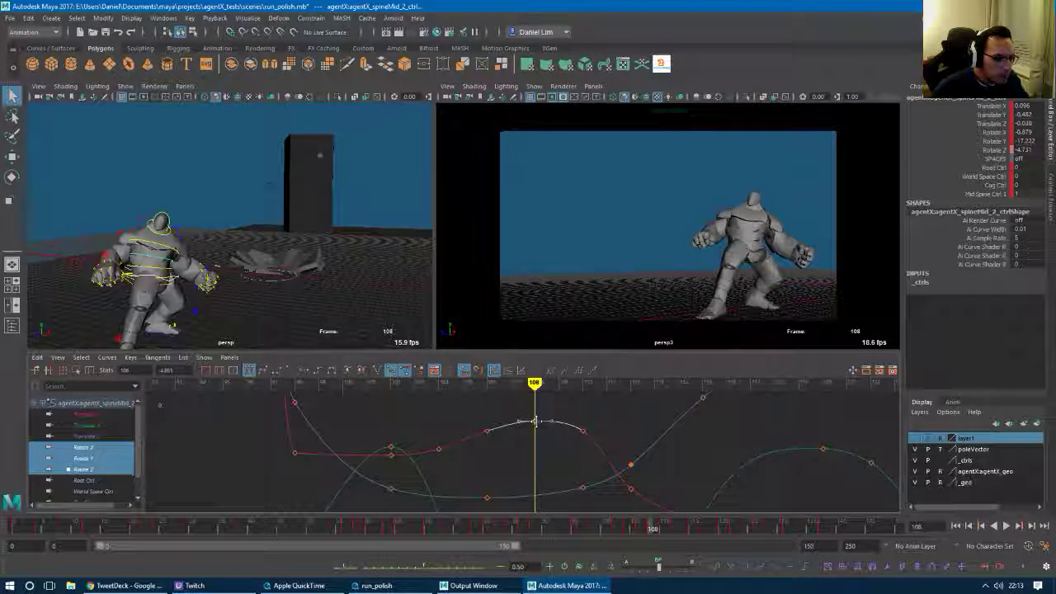
pyautogui.moveTo(659, 524); pyautogui.dragTo(639, 518)
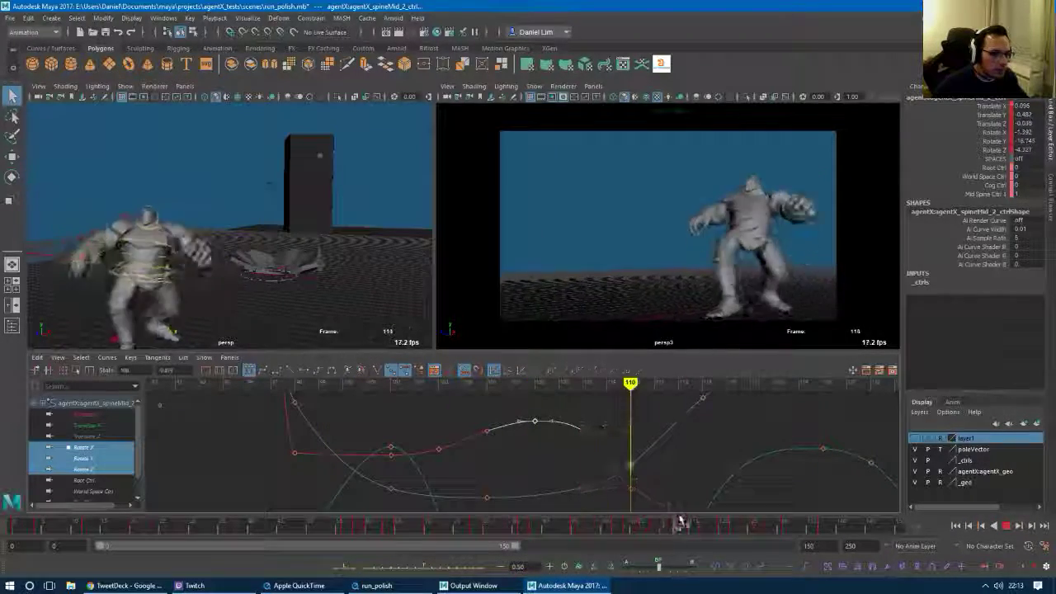
pyautogui.hotkey('alt', 'v')
# Select the spineHigh control, go to frame 108 and show only its Rotate X, Y and Z curves.
pyautogui.click(170, 239)
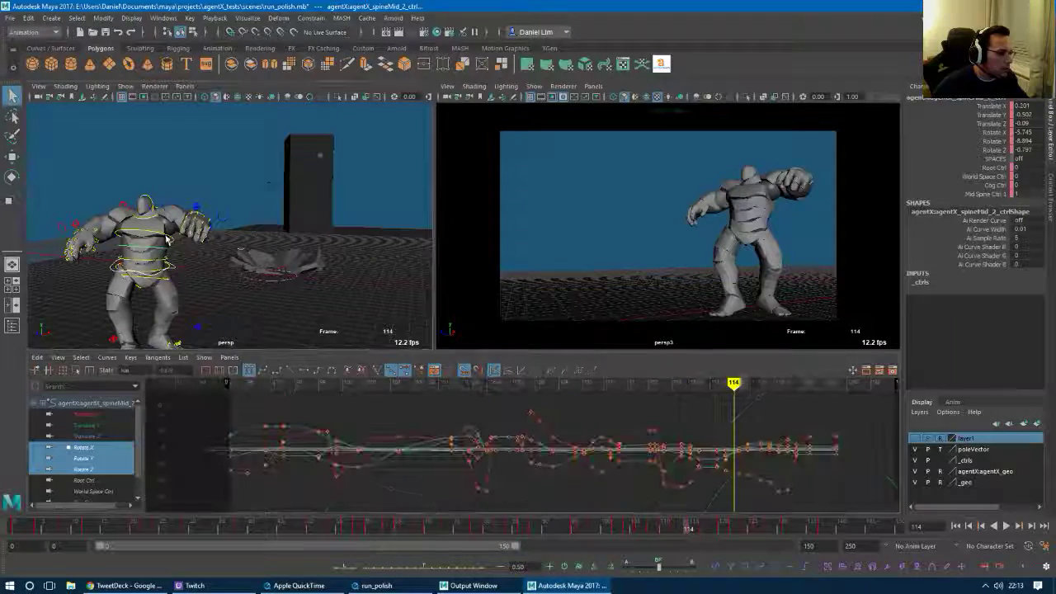
pyautogui.moveTo(679, 425); pyautogui.dragTo(732, 479)
pyautogui.press('f')
pyautogui.click(597, 495)
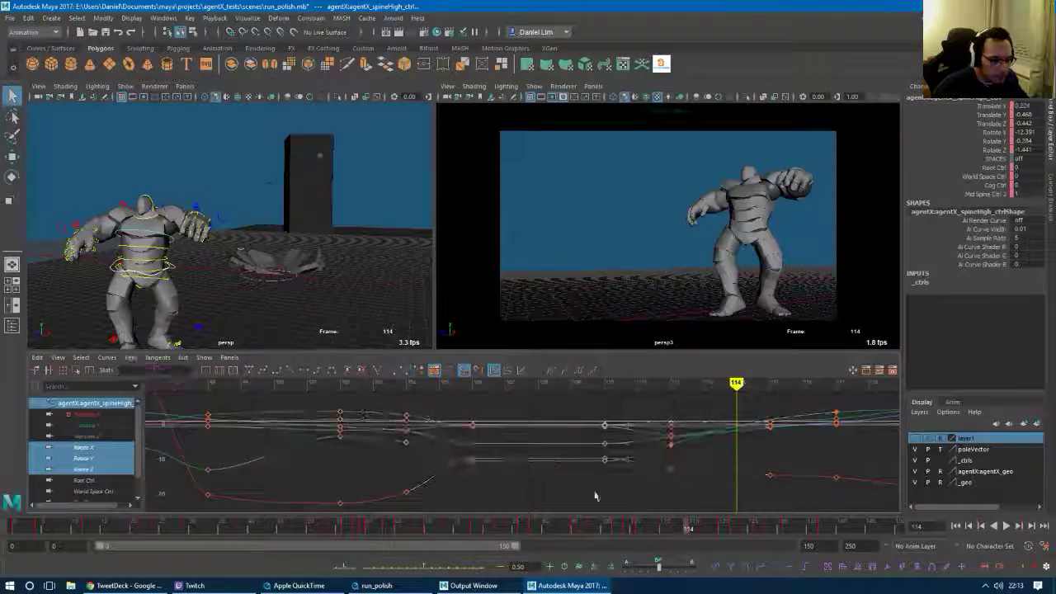
pyautogui.moveTo(685, 533); pyautogui.dragTo(650, 534)
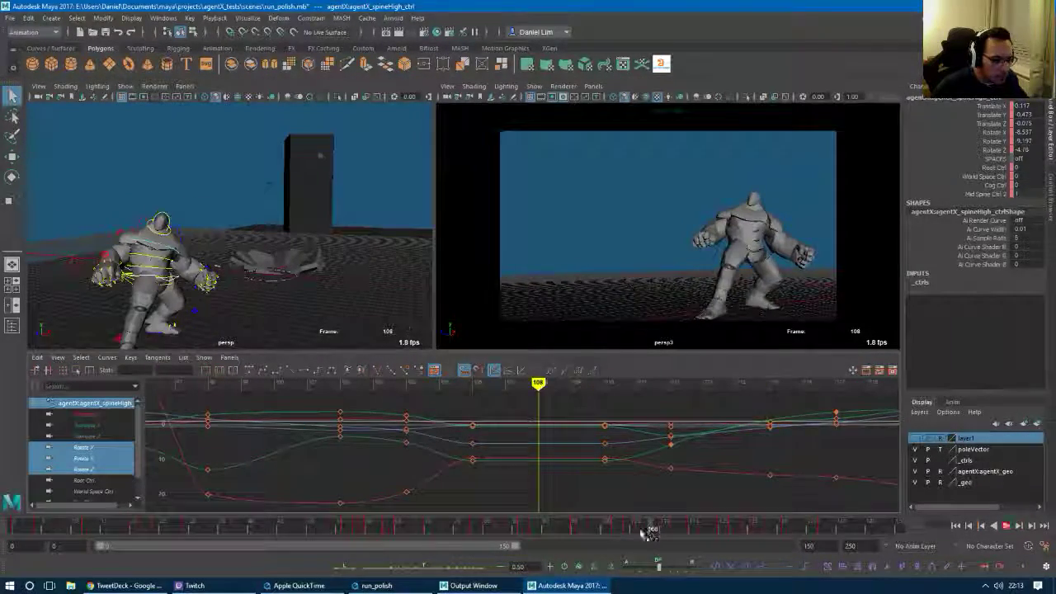
pyautogui.moveTo(104, 448); pyautogui.dragTo(102, 471)
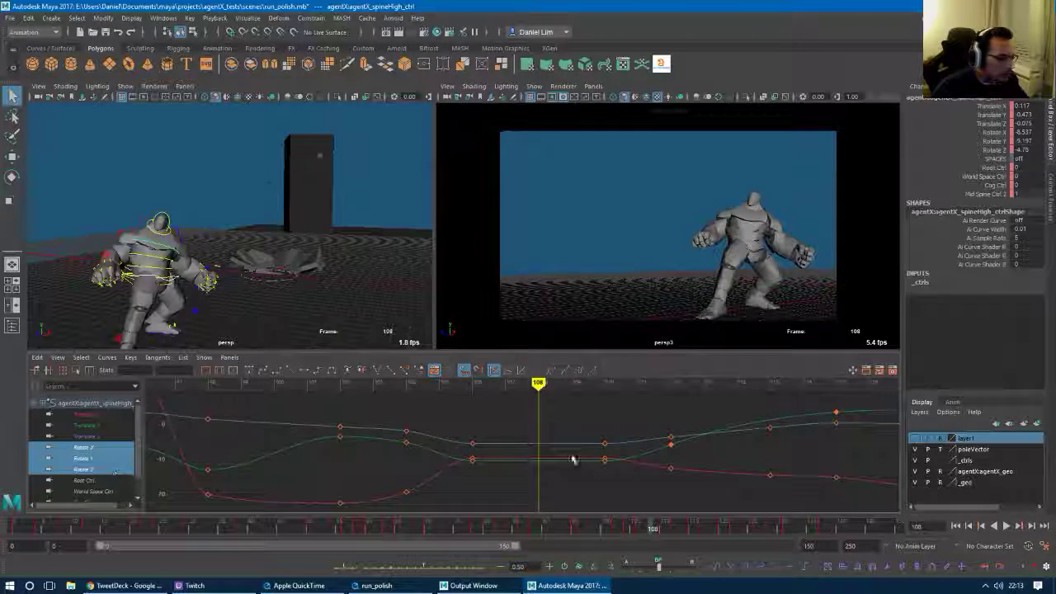
# Key the spineHigh control at frame 108 and lower its Rotate Z key to about -5.4.
pyautogui.press('s')
pyautogui.keyDown('alt'); pyautogui.keyDown('shift'); pyautogui.moveTo(593, 443); pyautogui.dragTo(534, 399, button='right'); pyautogui.keyUp('shift'); pyautogui.keyUp('alt')
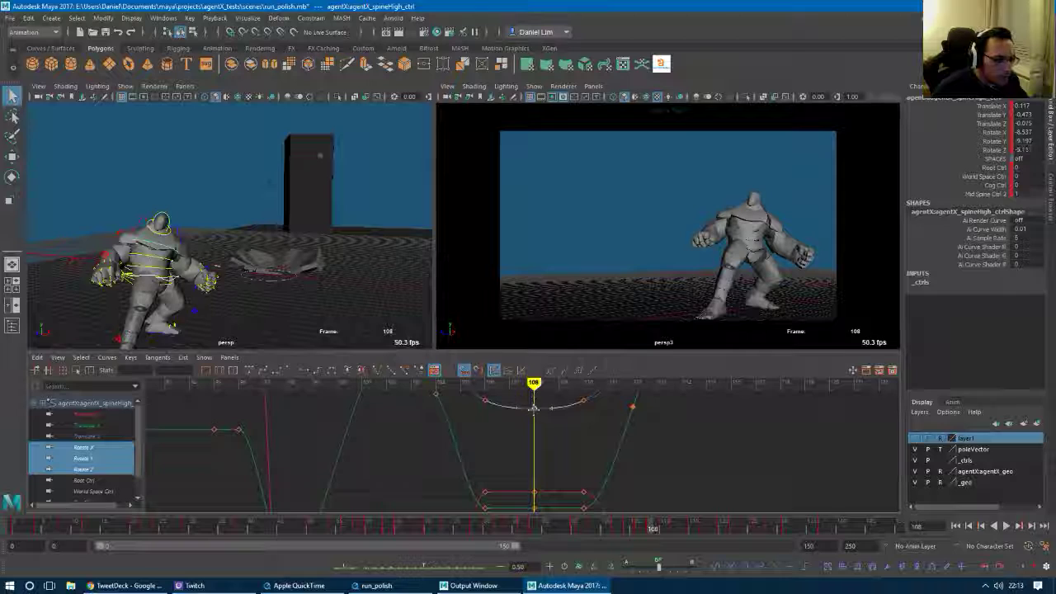
pyautogui.moveTo(534, 407); pyautogui.dragTo(535, 413, button='middle')
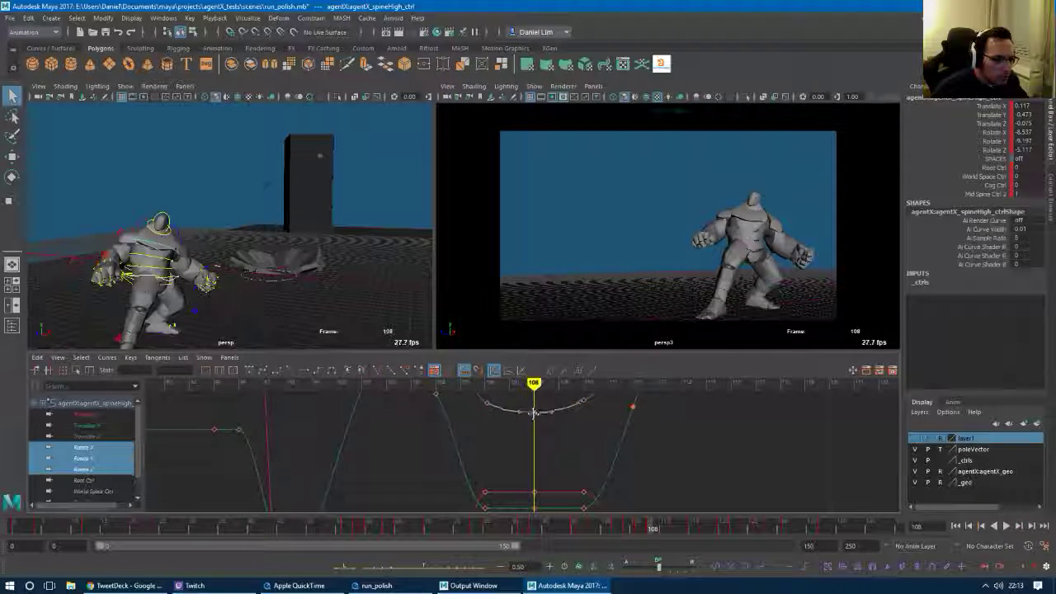
# At frame 108, raise the spineHigh Rotate X key to about -7.8 and lower the Rotate Y key to about -10.
pyautogui.click(536, 494)
pyautogui.moveTo(536, 473); pyautogui.dragTo(542, 405, button='middle')
pyautogui.click(540, 440)
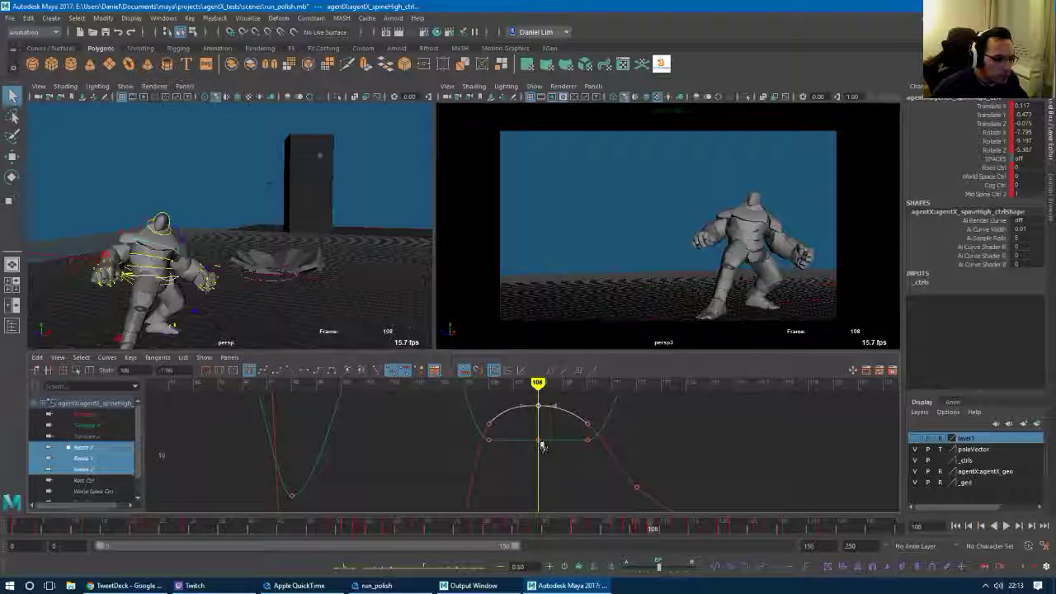
pyautogui.moveTo(539, 442); pyautogui.dragTo(539, 456, button='middle')
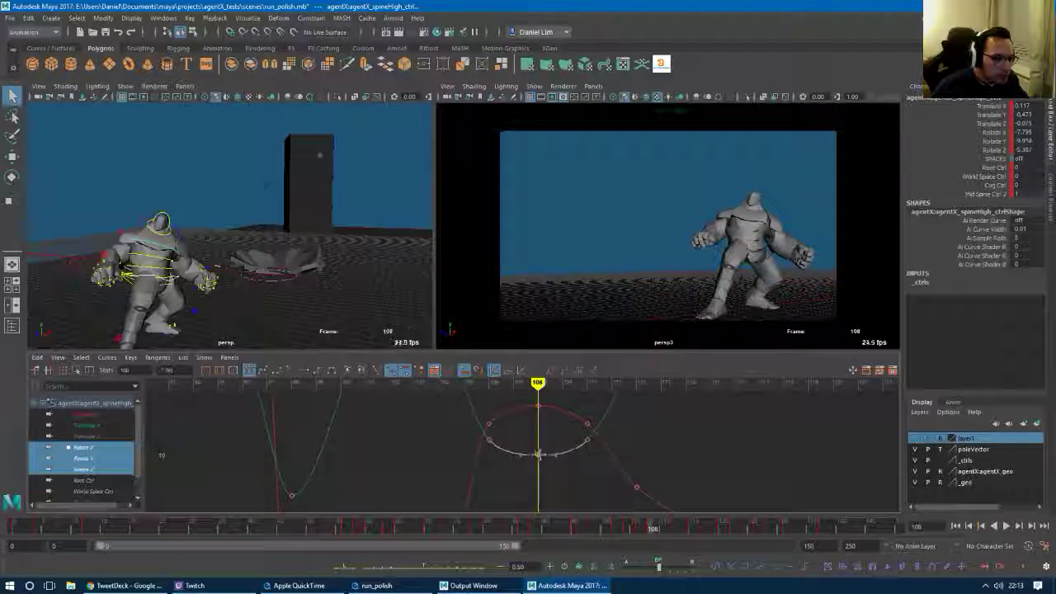
# Play back the animation to check the spine motion and return to frame 0.
pyautogui.hotkey('alt', 'v')
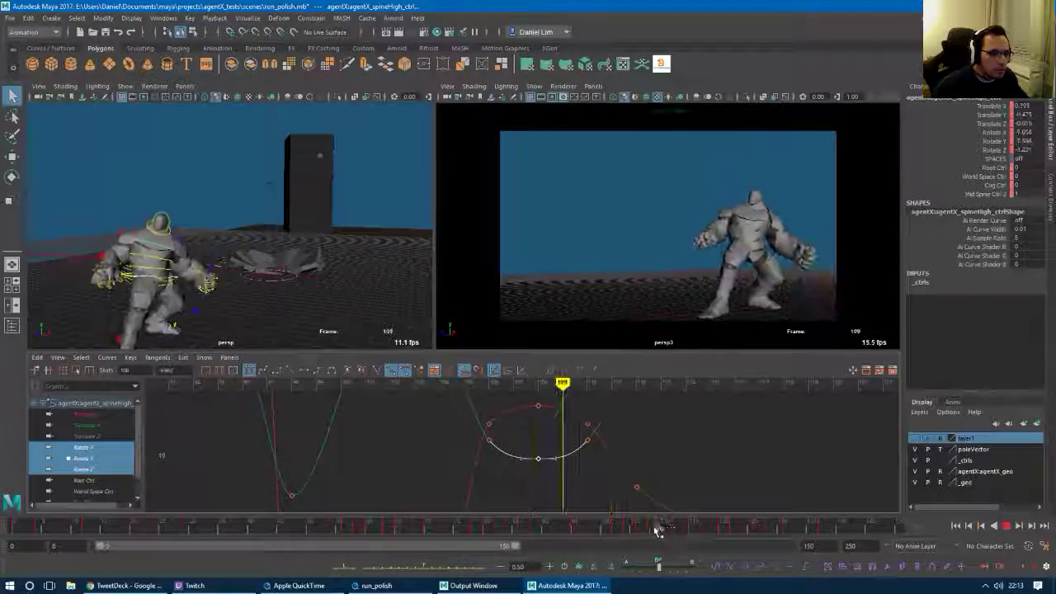
pyautogui.moveTo(679, 535); pyautogui.dragTo(5, 516)
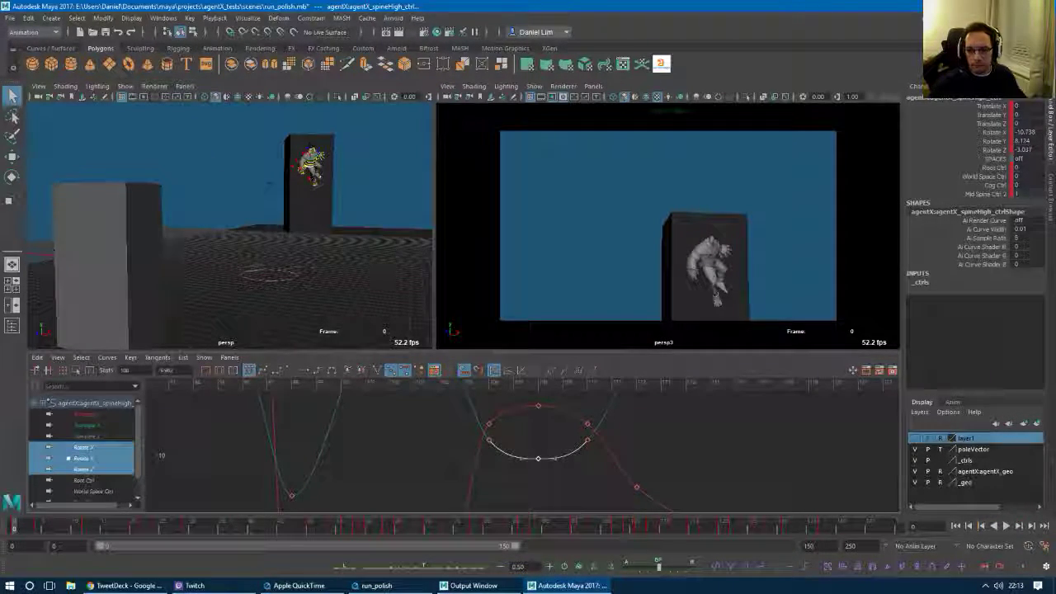
pyautogui.hotkey('alt', 'Tab')
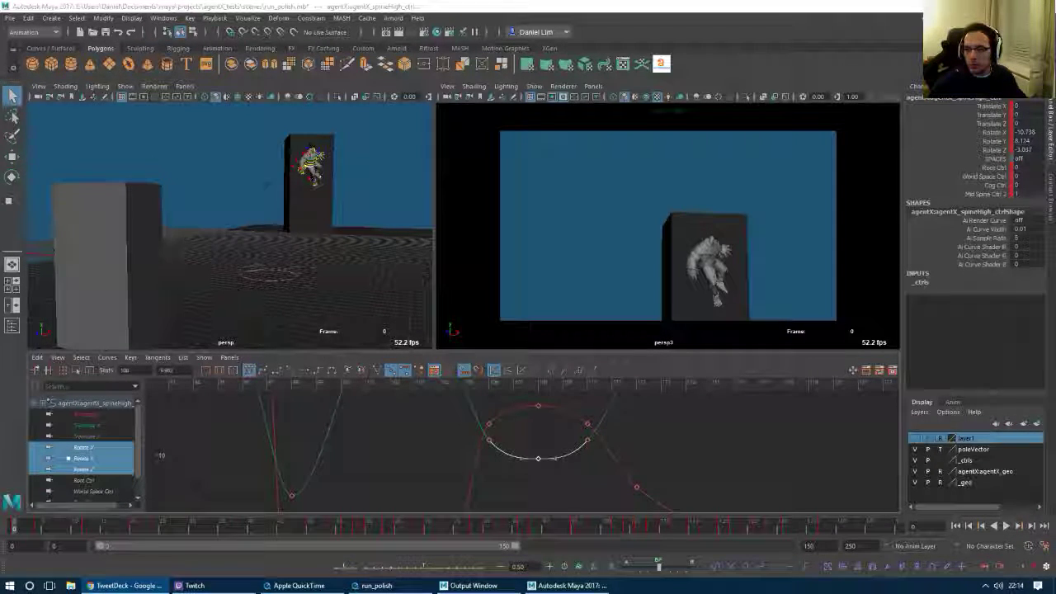
pyautogui.click(47, 403)
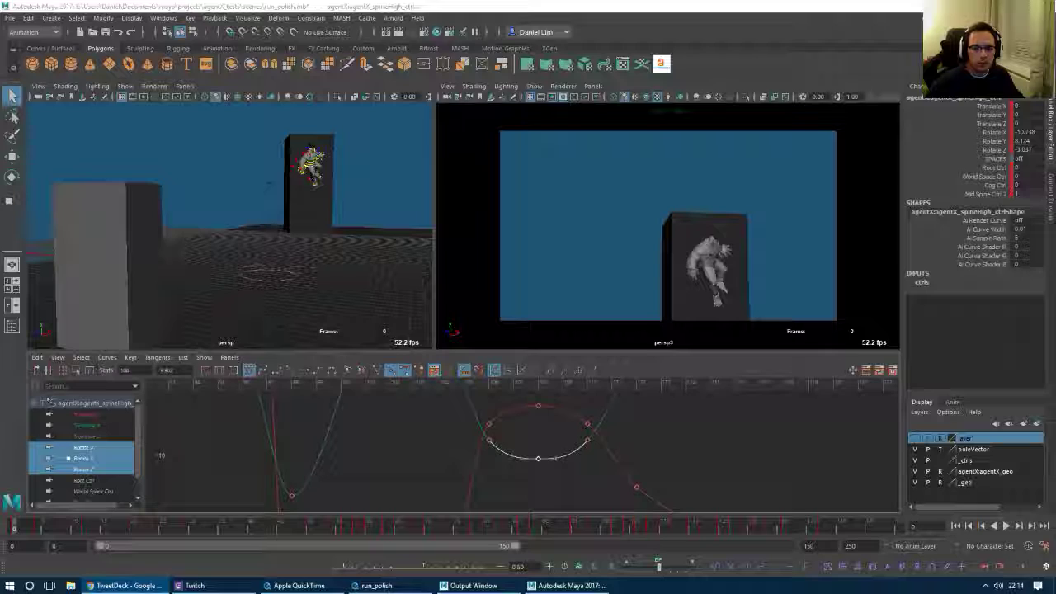
pyautogui.click(157, 517)
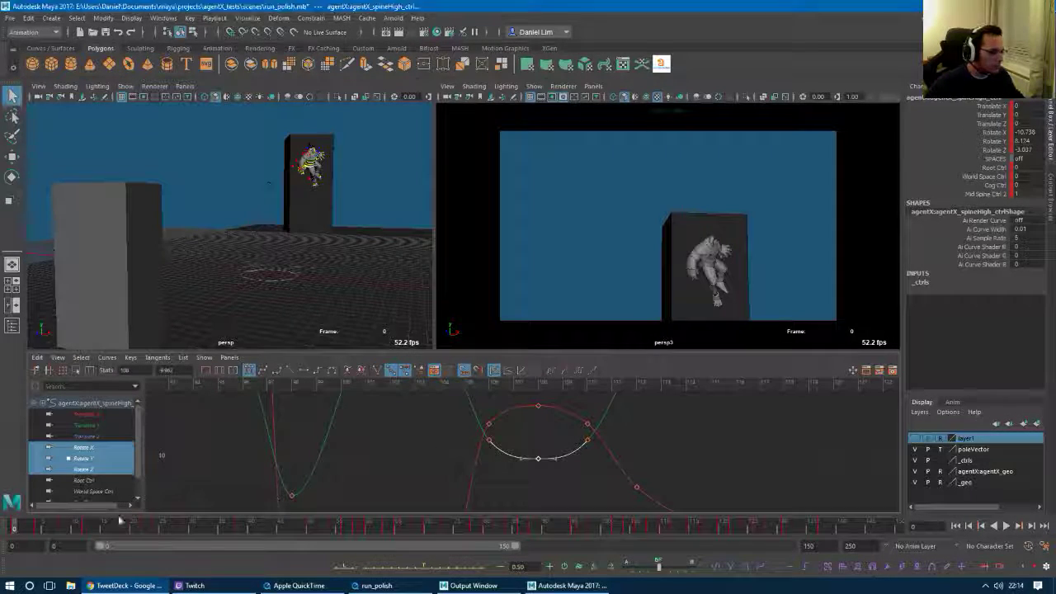
# Play back the animation and show the persp3 camera view full size to review the motion.
pyautogui.hotkey('alt', 'v')
pyautogui.hotkey('alt', 'v')
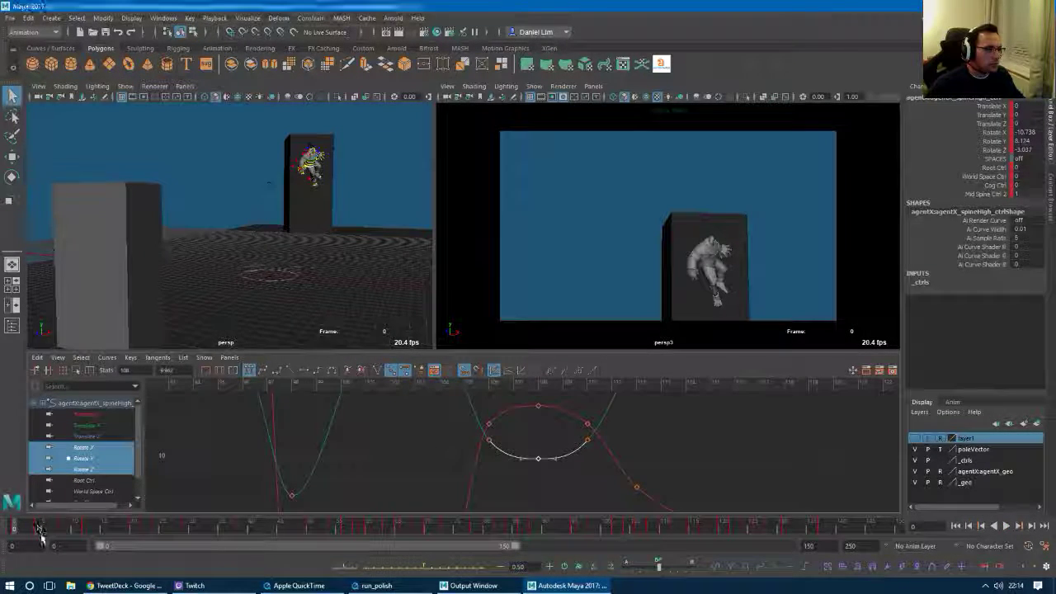
pyautogui.moveTo(15, 532); pyautogui.dragTo(246, 530)
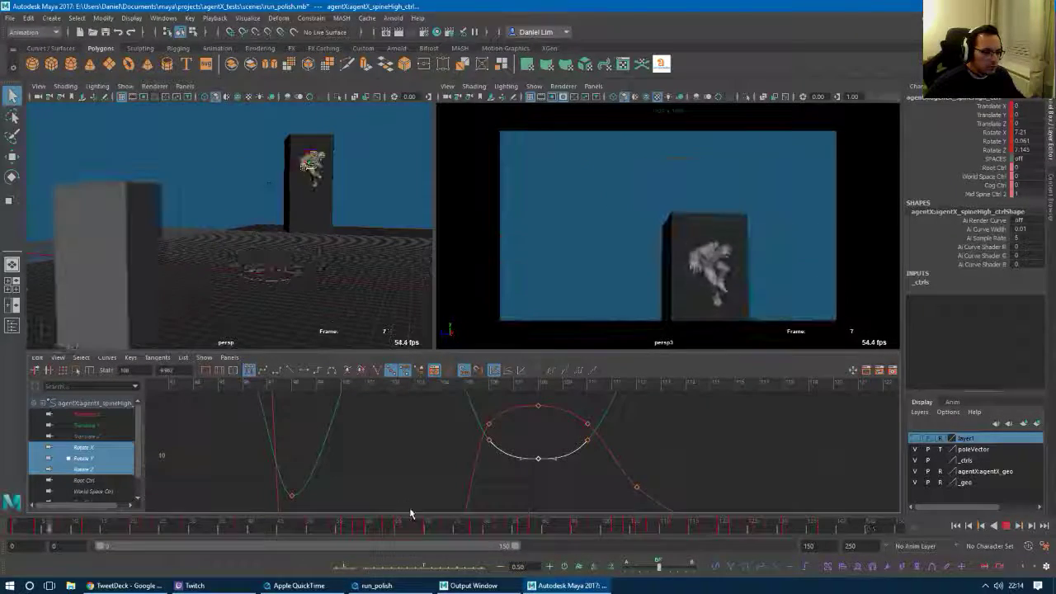
pyautogui.press('space')
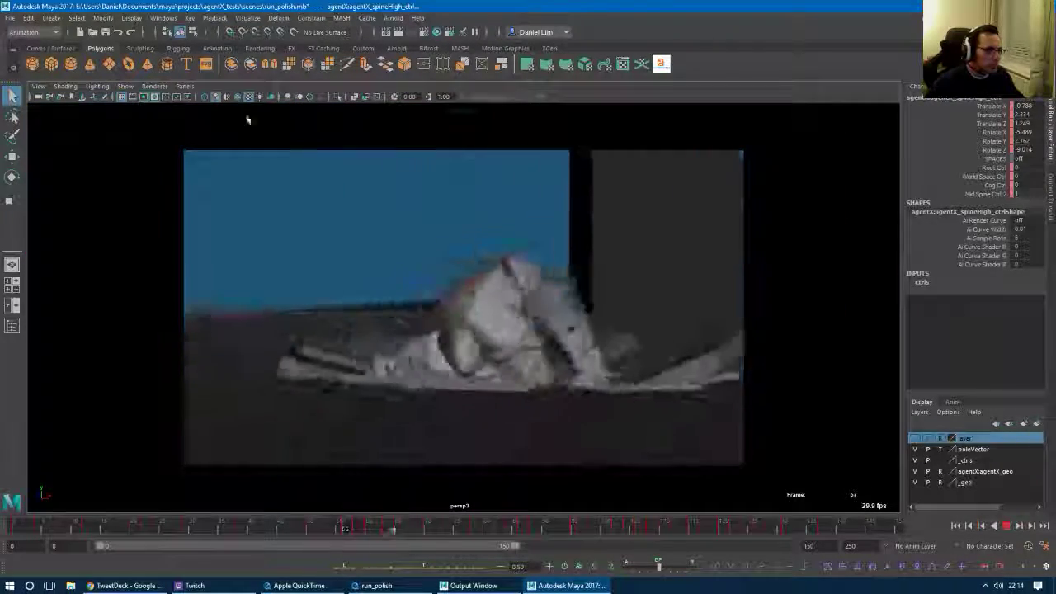
pyautogui.press('space')
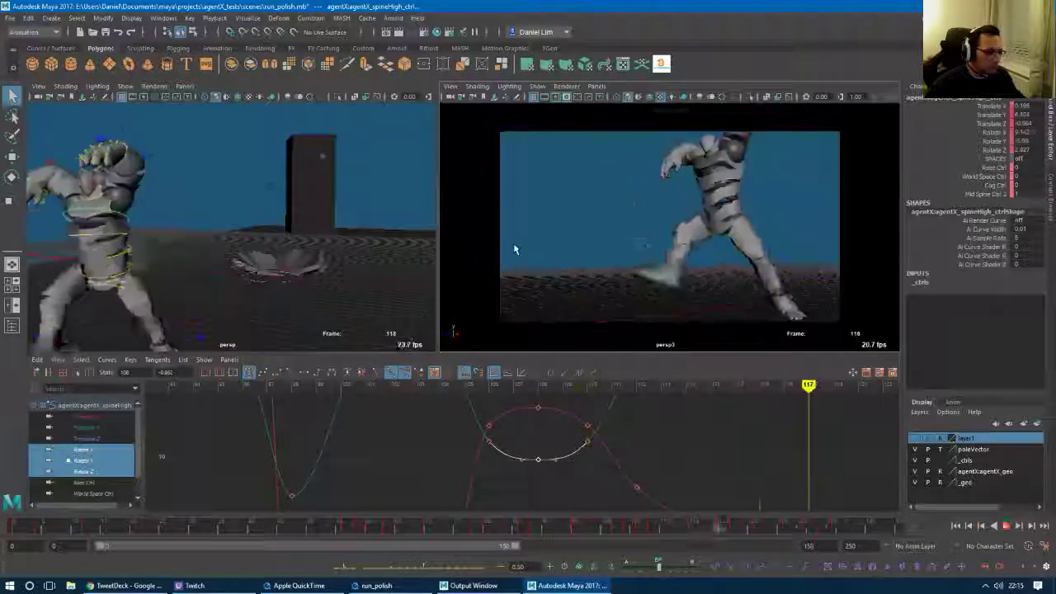
pyautogui.press('space')
# Close the old run_polish video window and stop the animation playback.
pyautogui.rightClick(392, 585)
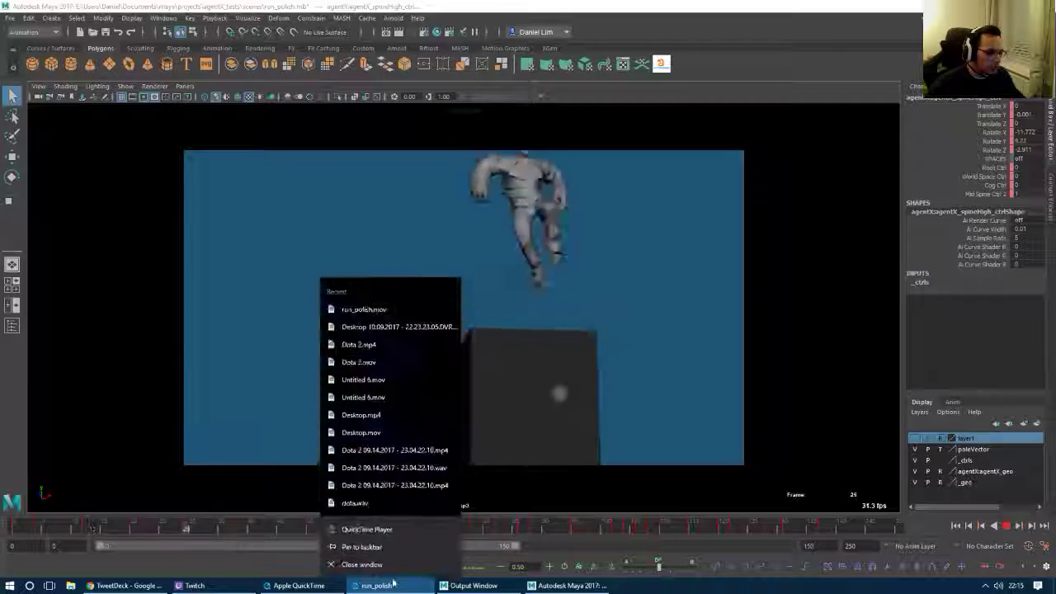
pyautogui.click(362, 564)
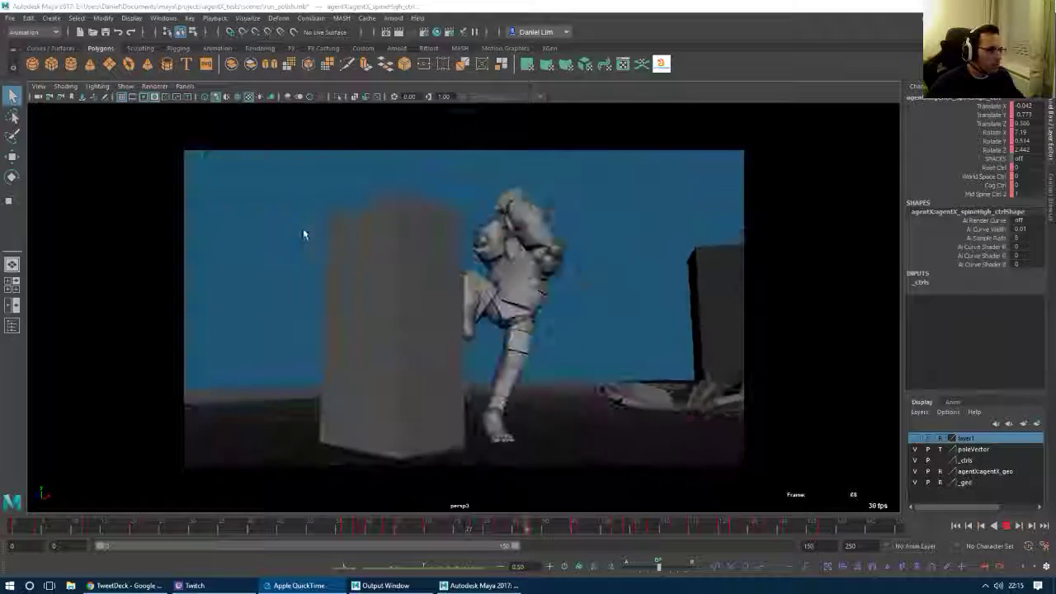
pyautogui.click(334, 243)
pyautogui.hotkey('alt', 'v')
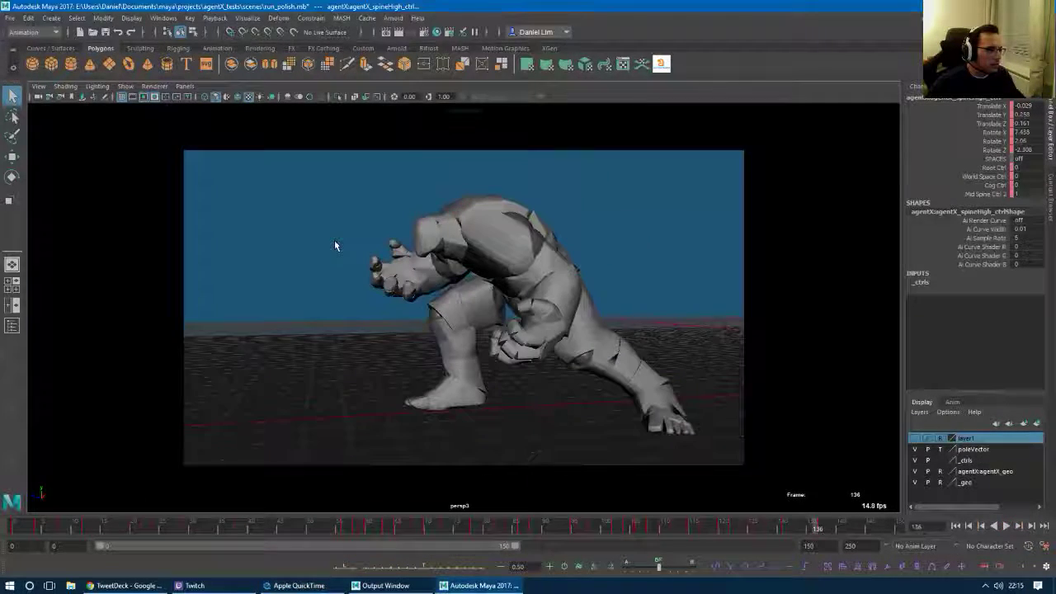
pyautogui.press('space')
pyautogui.click(370, 180)
pyautogui.click(414, 321)
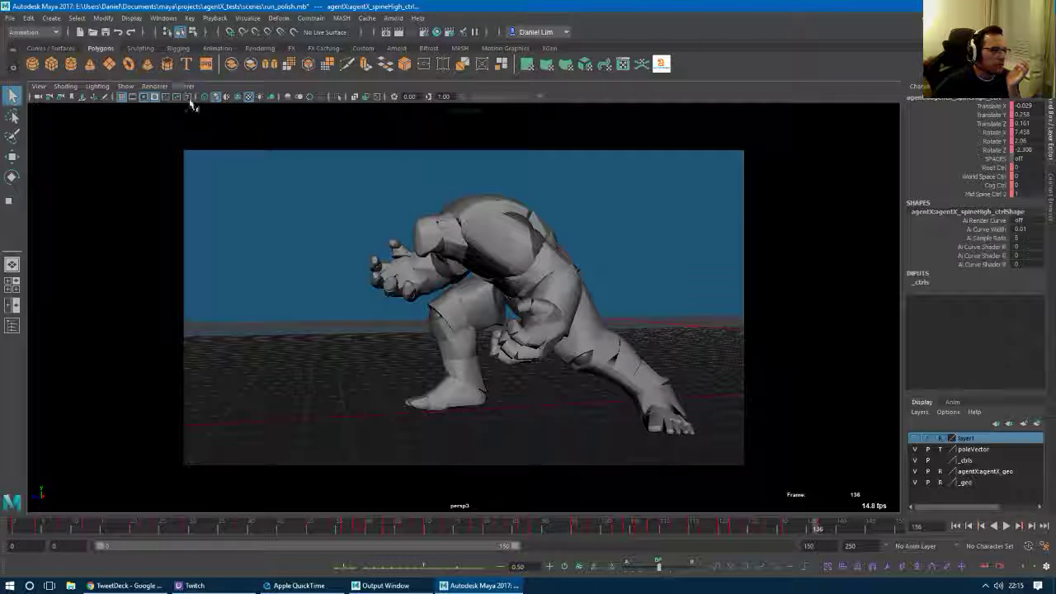
pyautogui.press('space')
pyautogui.click(354, 237)
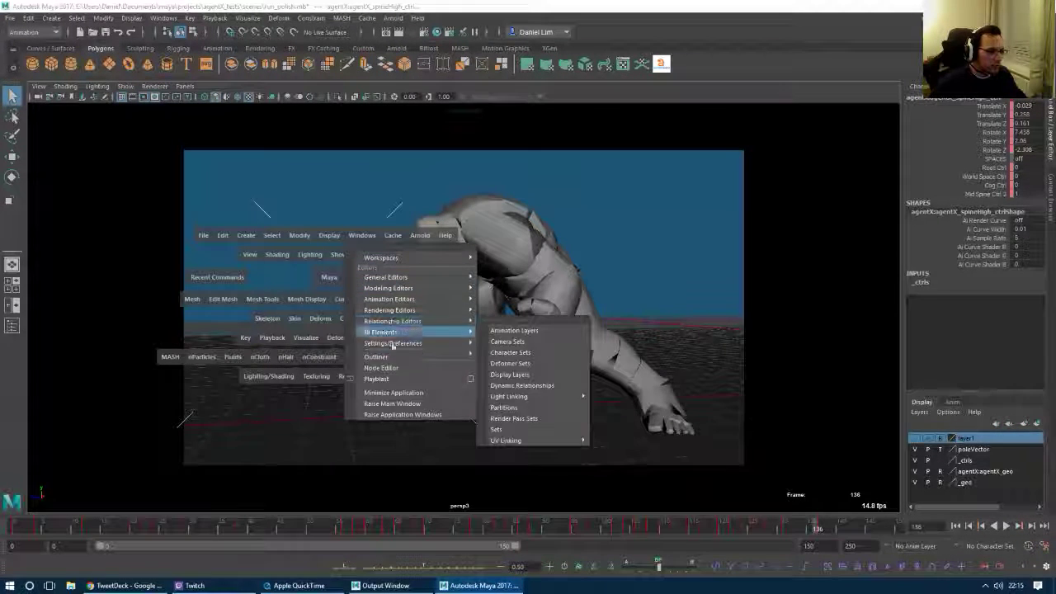
pyautogui.click(392, 379)
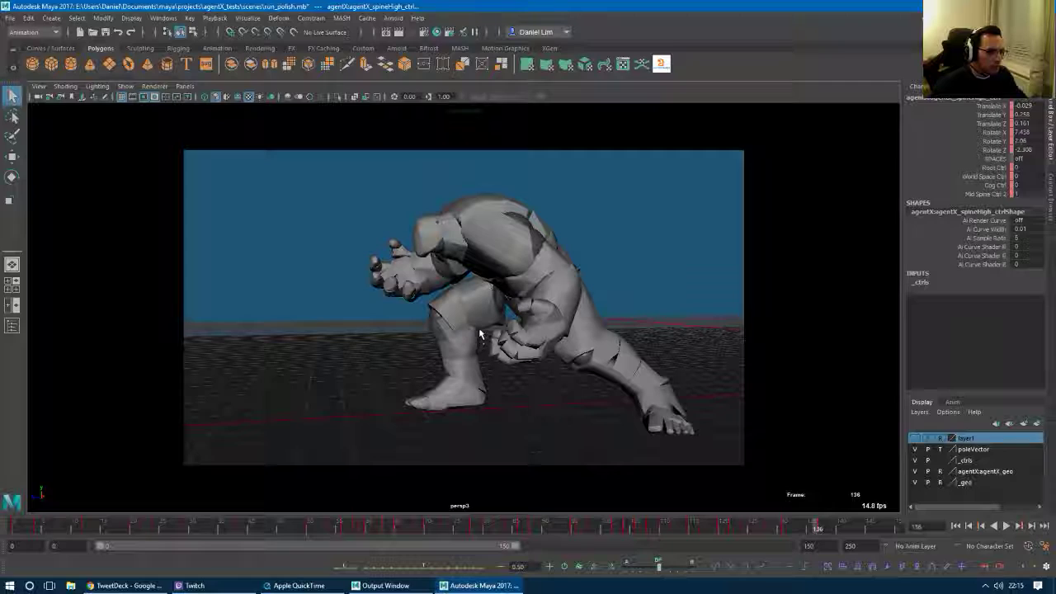
pyautogui.click(467, 585)
pyautogui.click(467, 586)
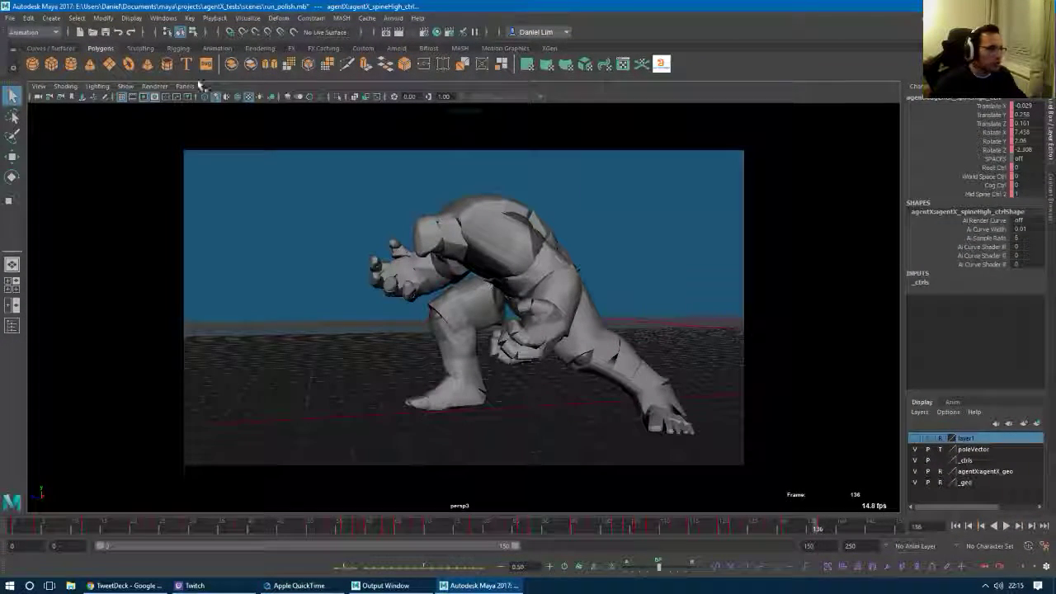
# Open the playblast options and playblast the time slider range through the persp3 camera as a QuickTime H.264 movie.
pyautogui.click(219, 18)
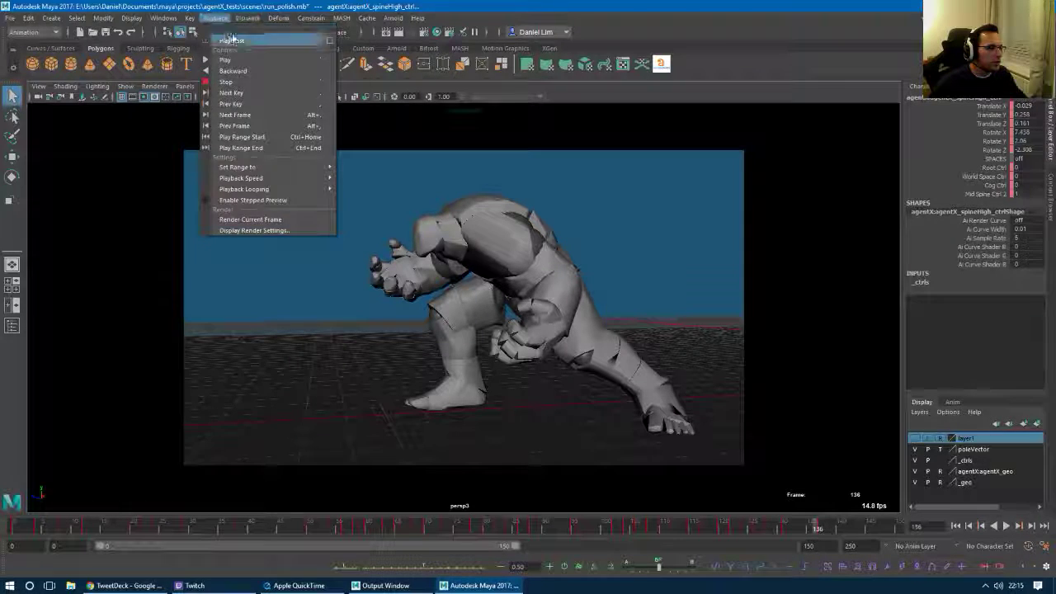
pyautogui.moveTo(163, 18)
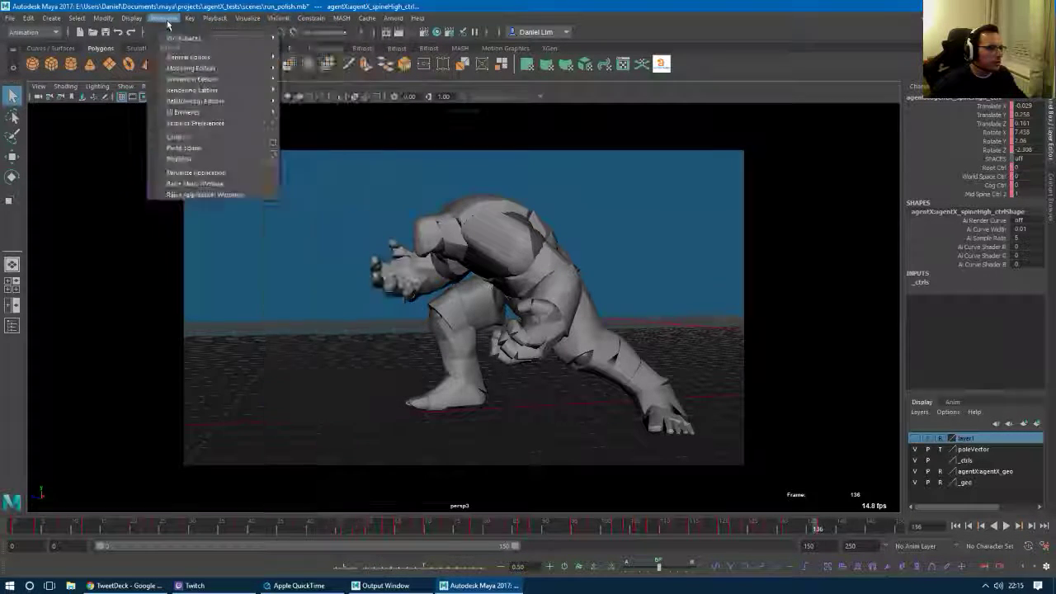
pyautogui.click(273, 159)
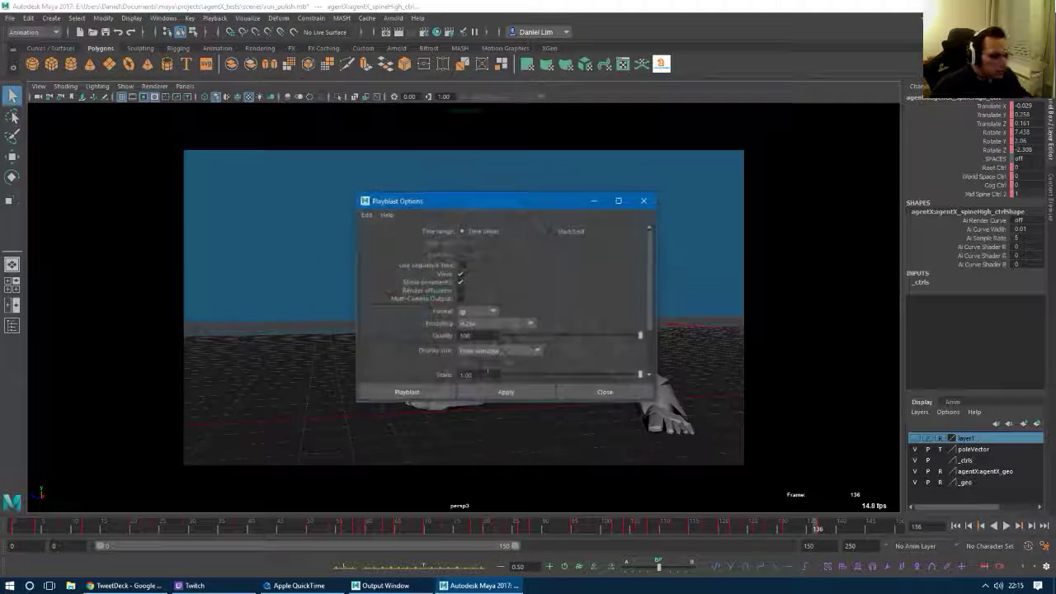
pyautogui.scroll(-3, 526, 349)
pyautogui.click(413, 391)
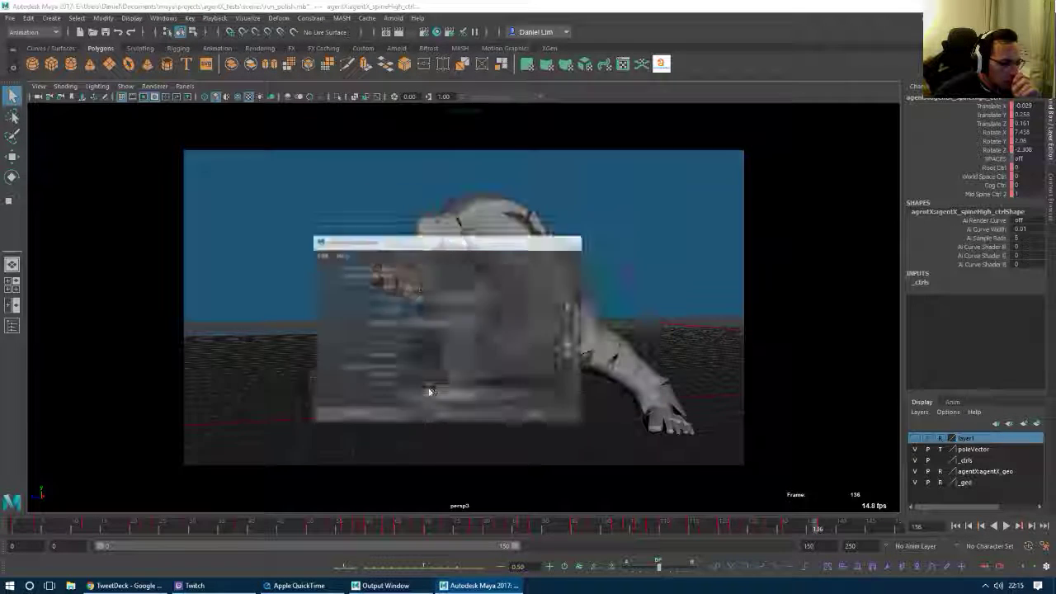
pyautogui.click(507, 297)
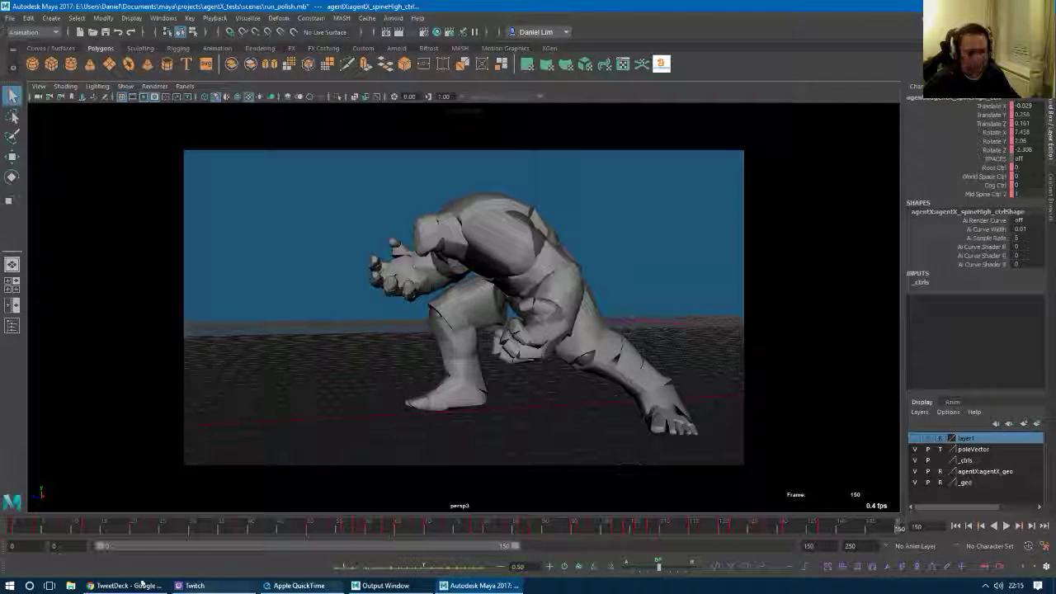
# Switch to QuickTime and play and scrub through the new run_polish playblast to examine the character's body motion.
pyautogui.click(280, 586)
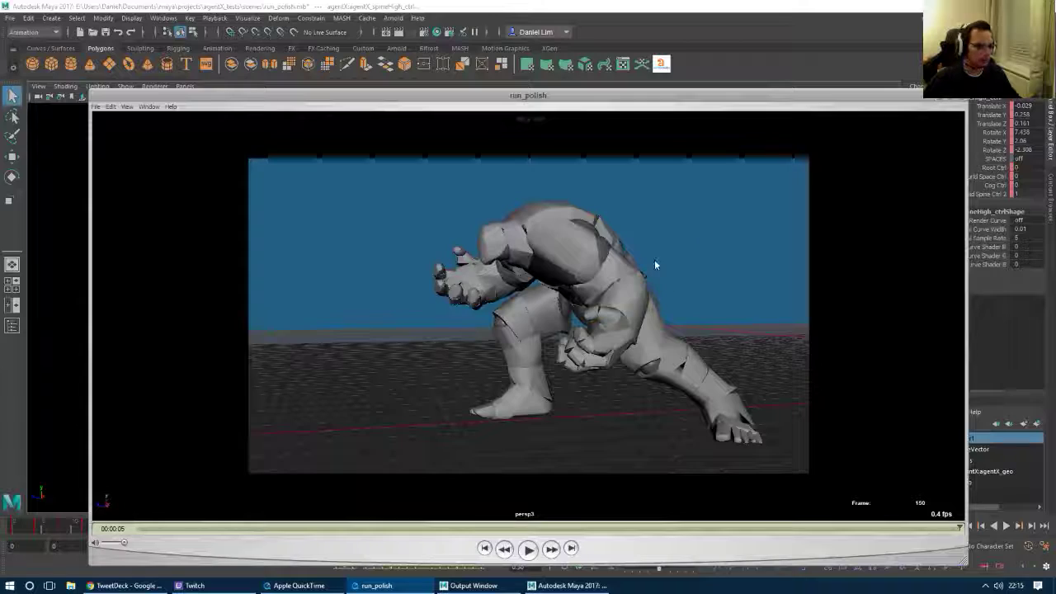
pyautogui.press('space')
pyautogui.moveTo(544, 98); pyautogui.dragTo(529, 56)
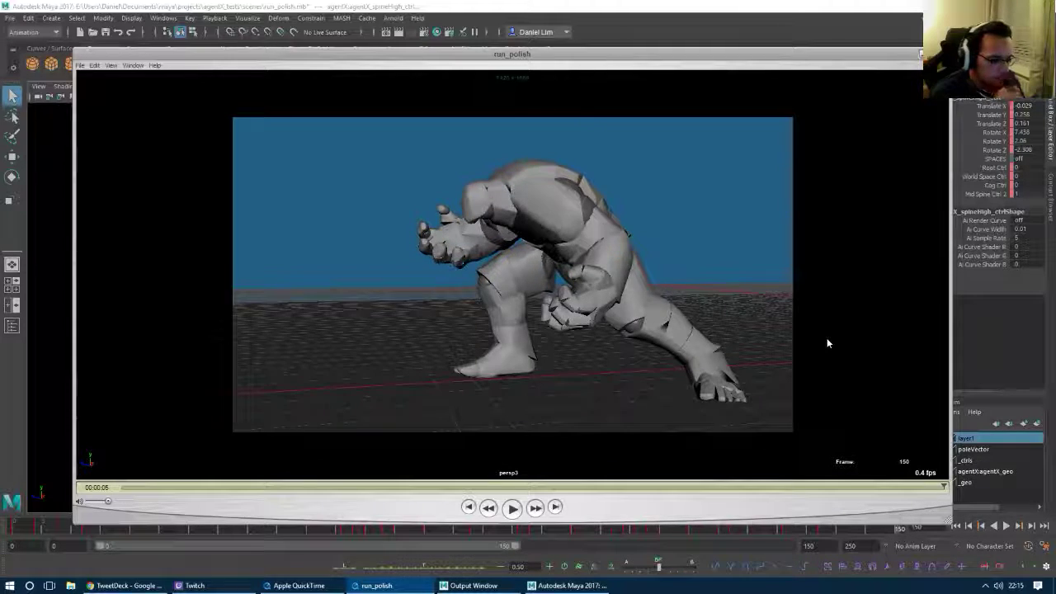
pyautogui.press('space')
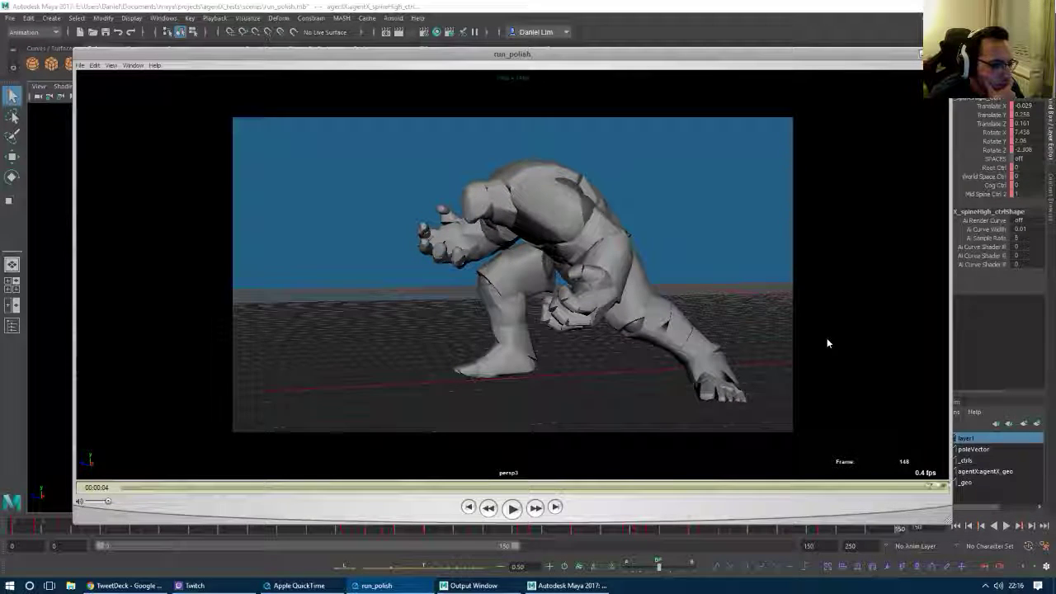
pyautogui.press('space')
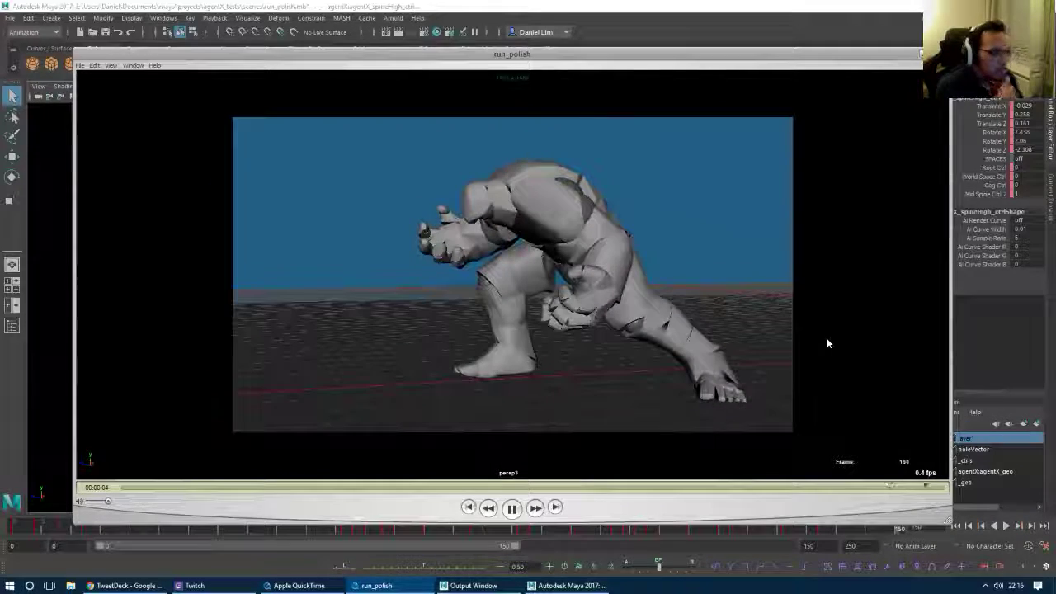
pyautogui.moveTo(472, 490); pyautogui.dragTo(697, 437)
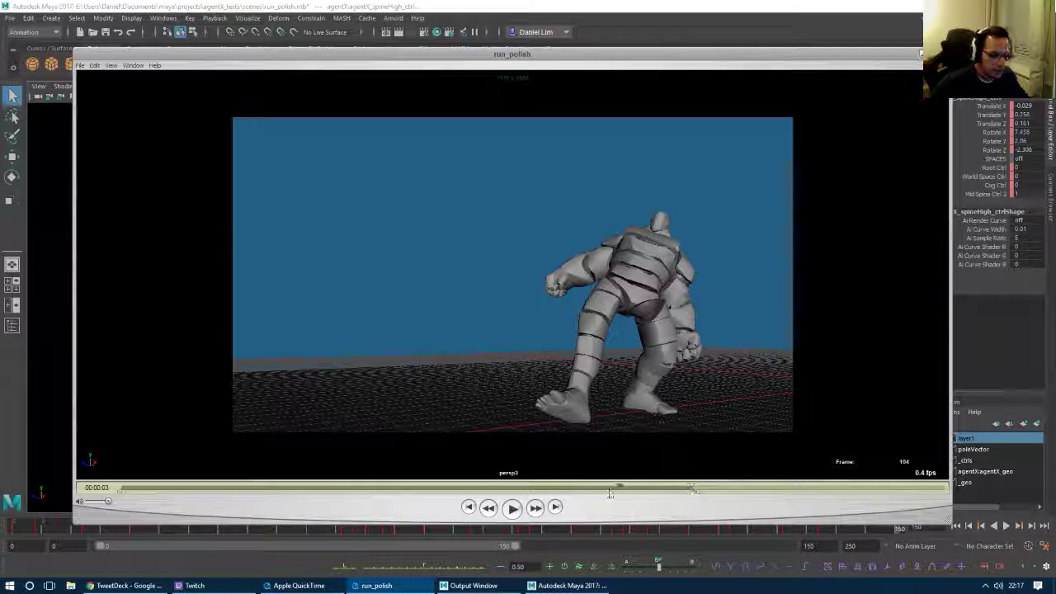
pyautogui.moveTo(610, 493); pyautogui.dragTo(119, 511)
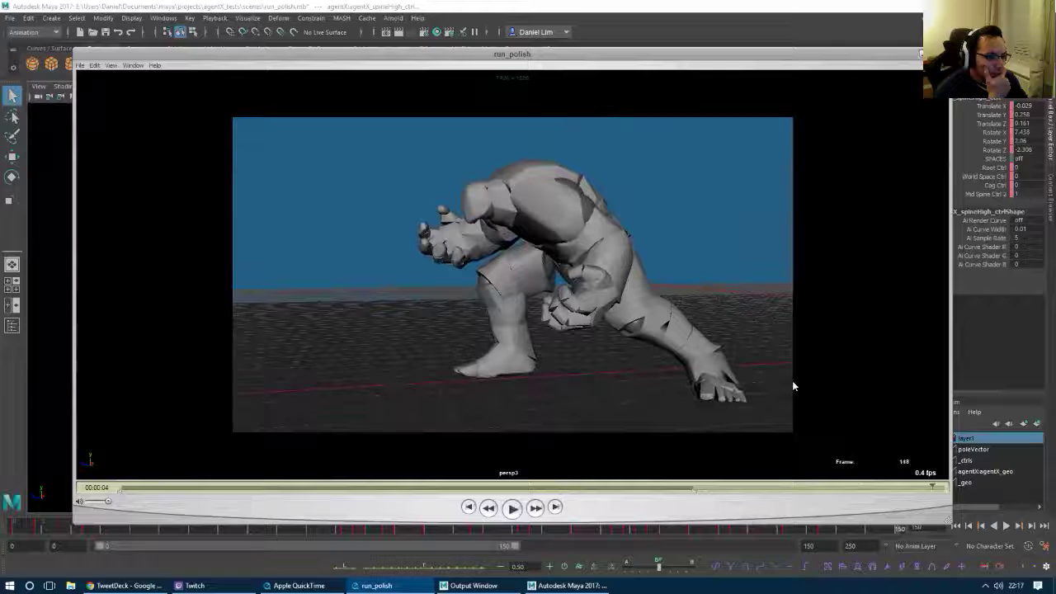
# Replay the run_polish playblast, pausing as needed, to review the character's turn and final crouching pose.
pyautogui.press('space')
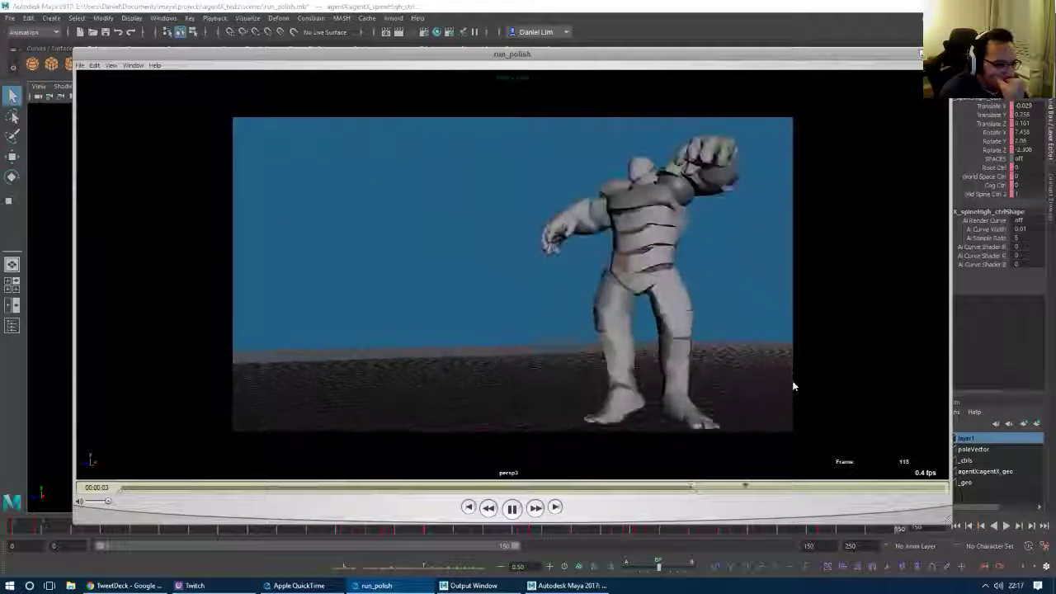
pyautogui.press('space')
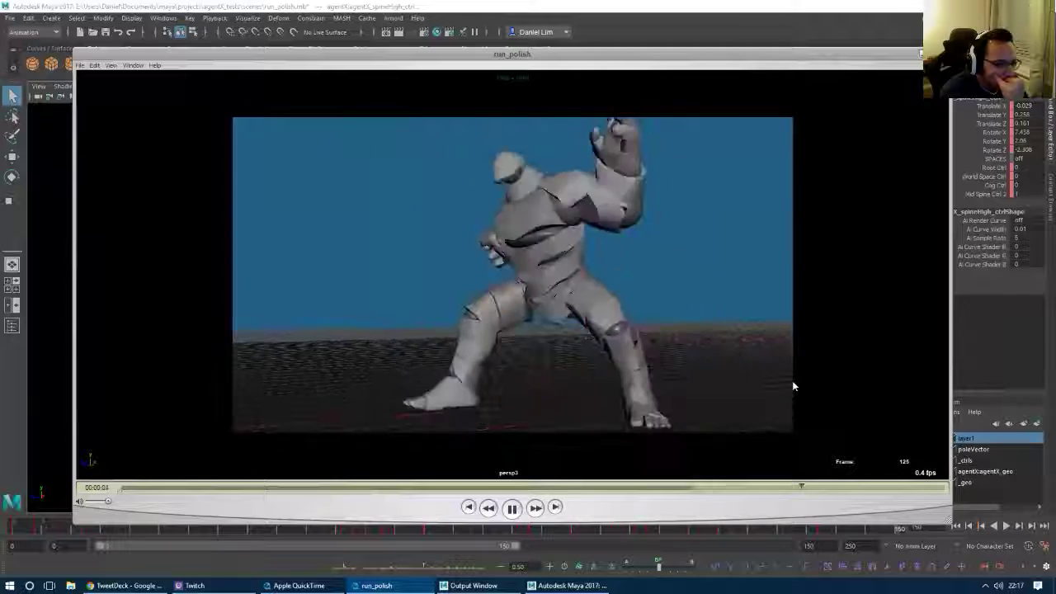
pyautogui.press('space')
pyautogui.press('space')
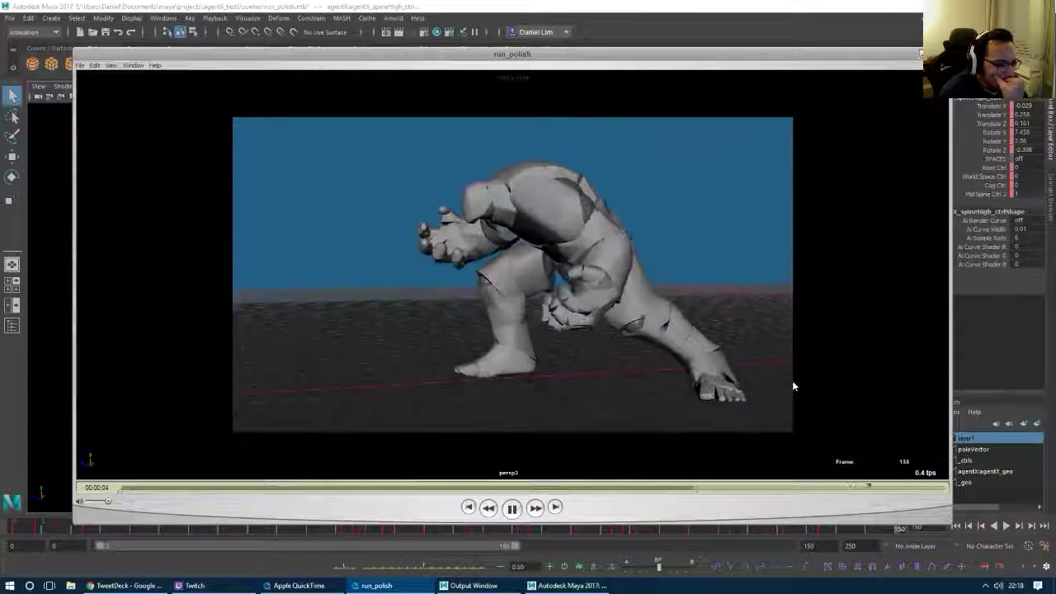
pyautogui.press('space')
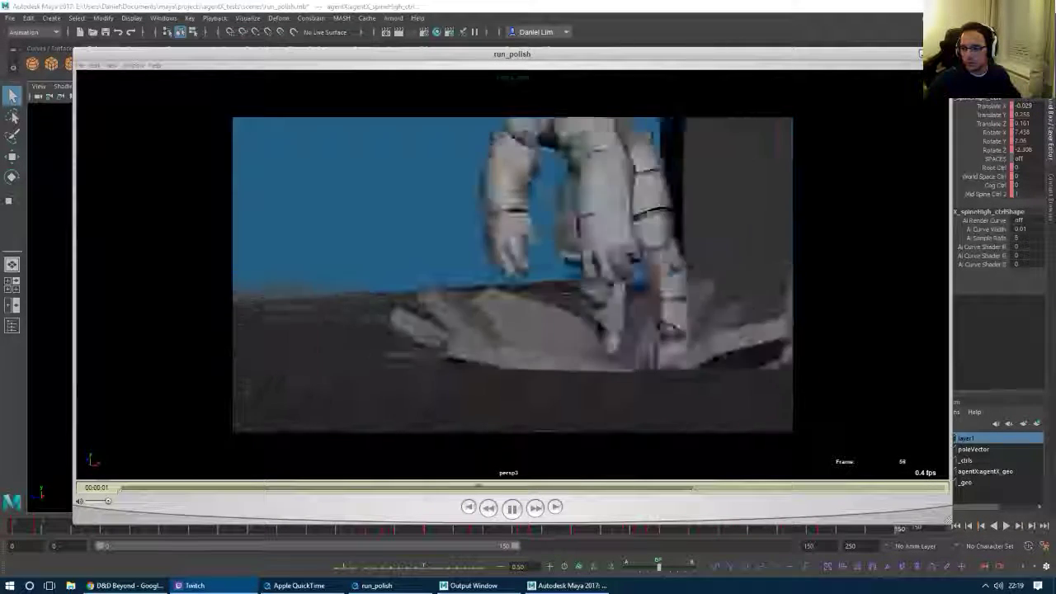
pyautogui.moveTo(792, 58)
pyautogui.mouseDown()
pyautogui.moveTo(759, 62)
pyautogui.moveTo(772, 56)
pyautogui.mouseUp()
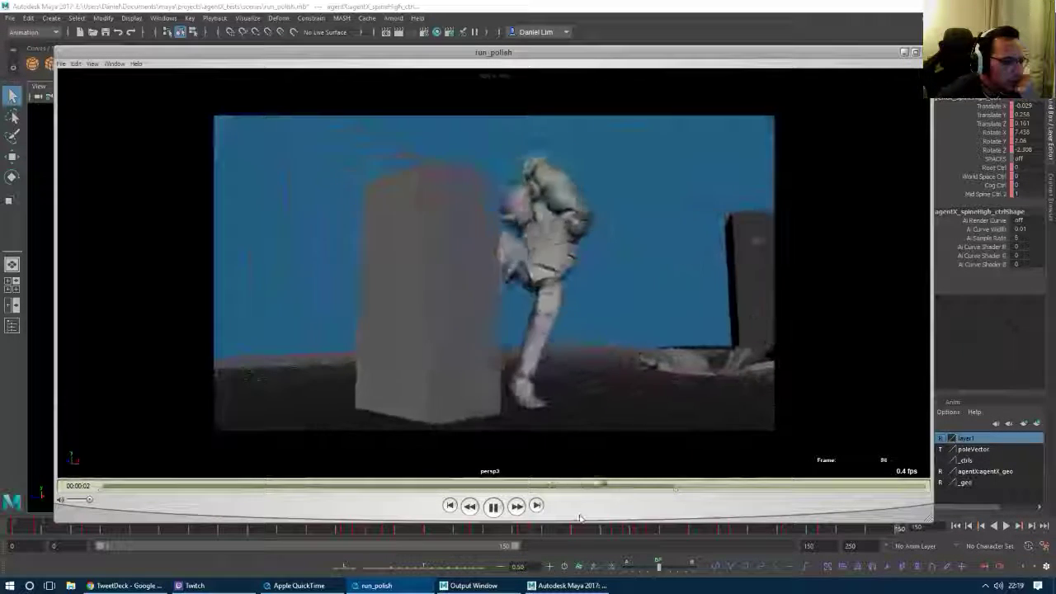
# Scrub the playblast through the jump and the poses around frames 108 to 111, and minimize the video window.
pyautogui.moveTo(505, 488); pyautogui.dragTo(250, 487)
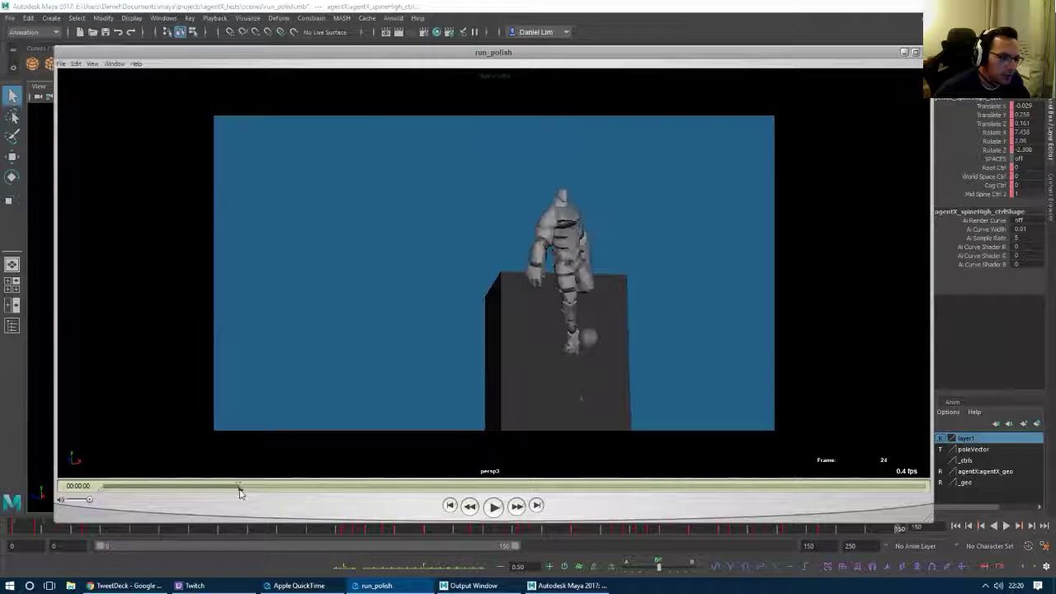
pyautogui.moveTo(283, 491); pyautogui.dragTo(320, 487)
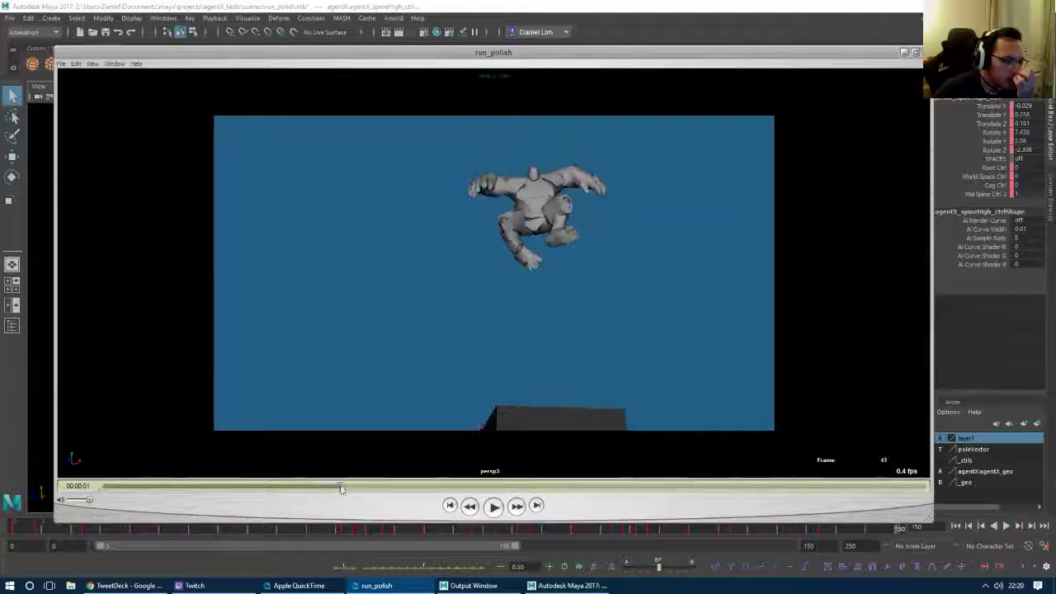
pyautogui.moveTo(405, 504); pyautogui.dragTo(707, 503)
pyautogui.click(698, 489)
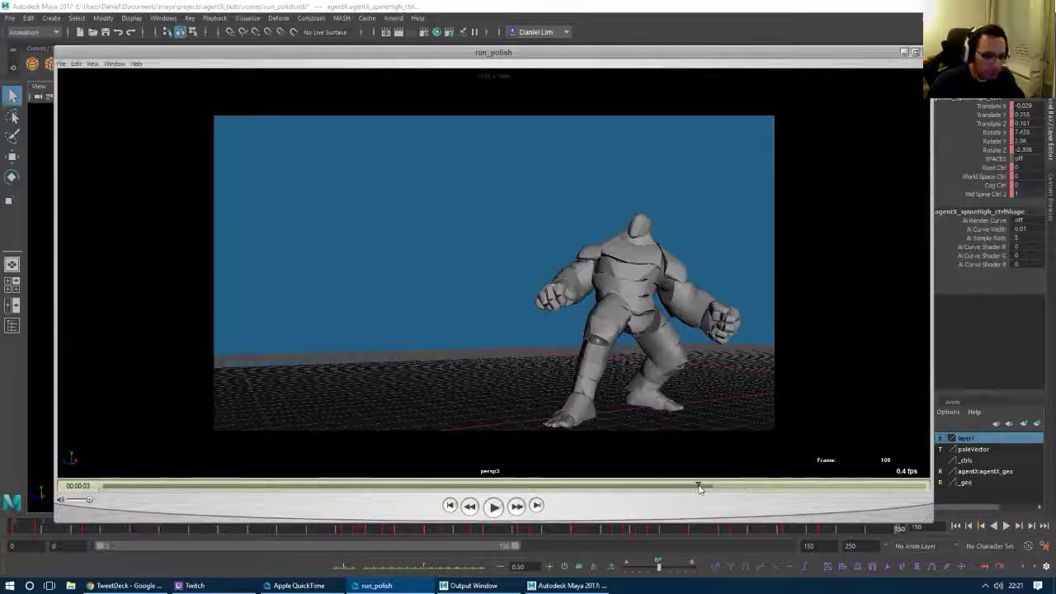
pyautogui.moveTo(699, 489)
pyautogui.mouseDown()
pyautogui.moveTo(684, 489)
pyautogui.moveTo(716, 491)
pyautogui.moveTo(708, 496)
pyautogui.mouseUp()
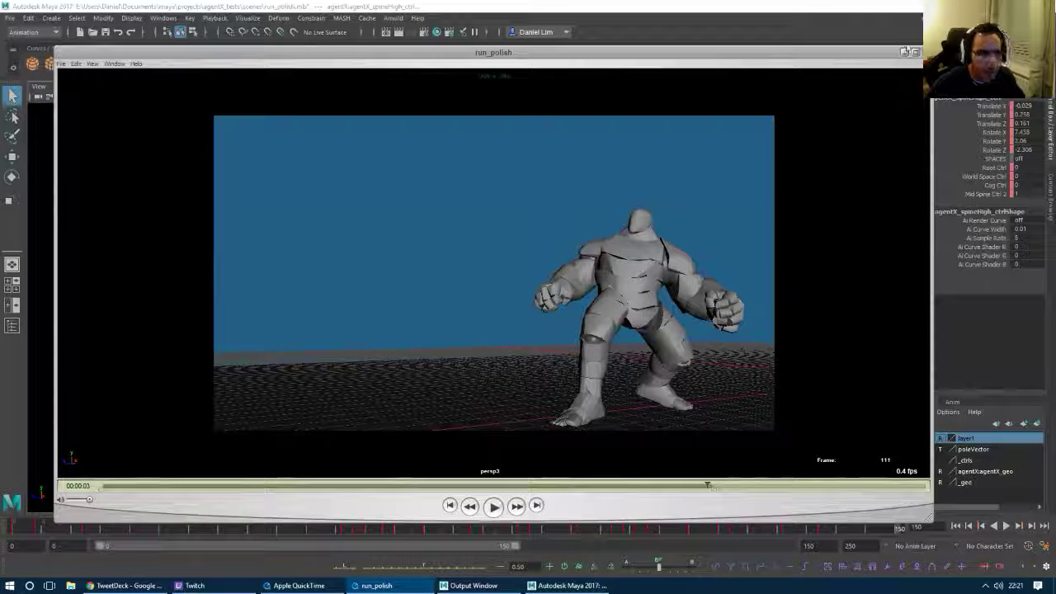
pyautogui.click(906, 51)
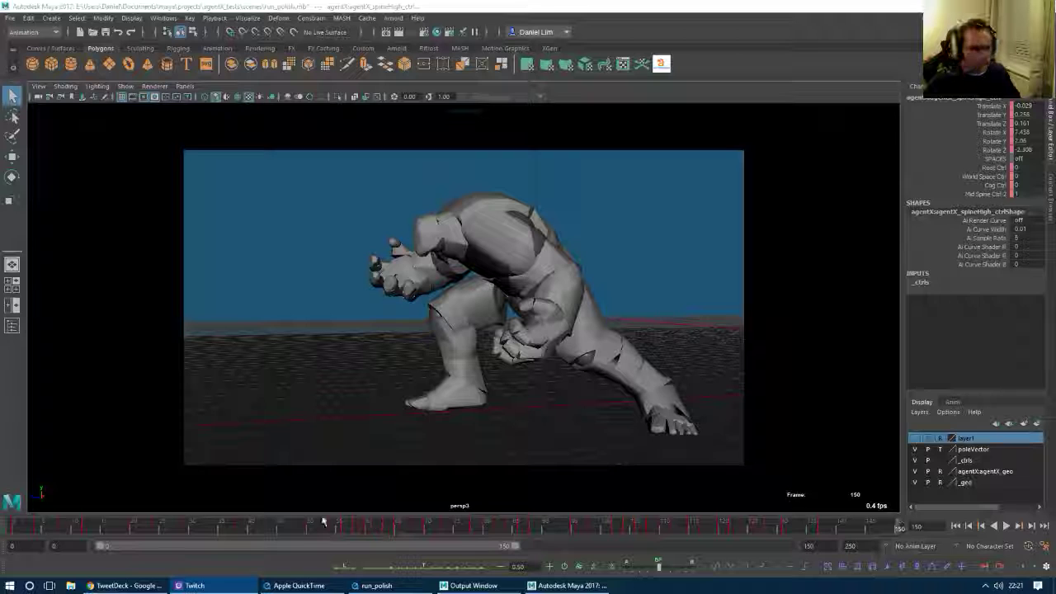
# Go to frame 110, restore the multi-panel layout, and select the agentX_spineMid_1_ctrl spine control in the persp view.
pyautogui.moveTo(72, 526); pyautogui.dragTo(34, 547)
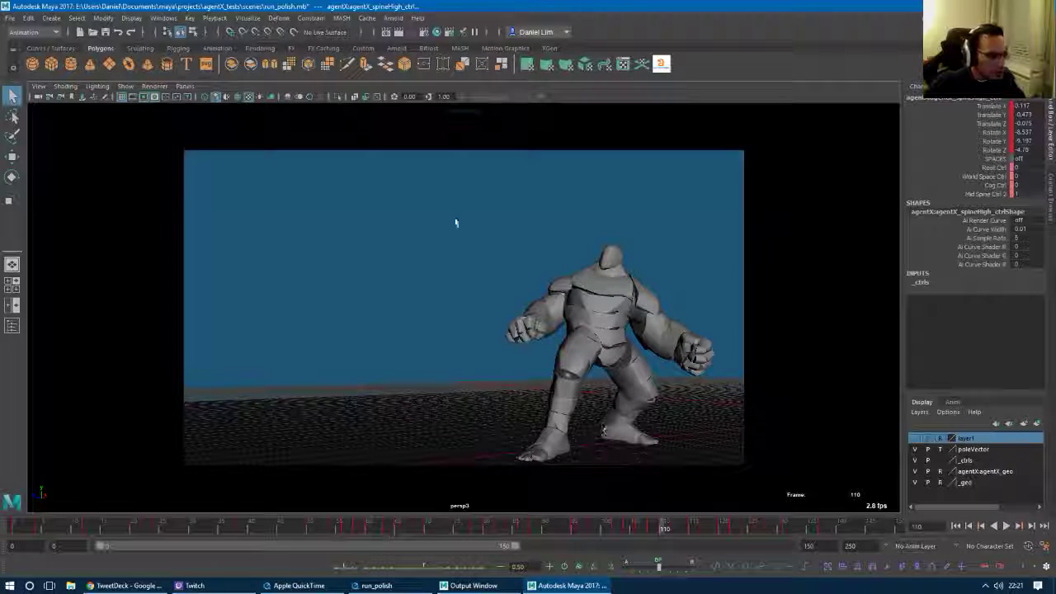
pyautogui.press('space')
pyautogui.scroll(4, 228, 283)
pyautogui.keyDown('alt'); pyautogui.moveTo(229, 283); pyautogui.dragTo(338, 248); pyautogui.keyUp('alt')
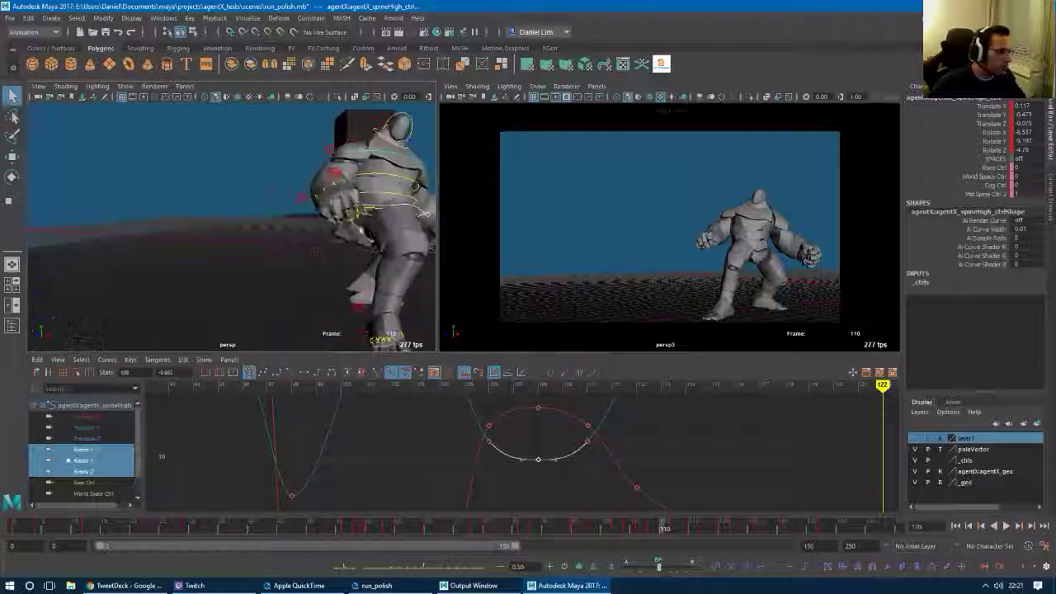
pyautogui.scroll(3, 338, 239)
pyautogui.keyDown('alt'); pyautogui.moveTo(355, 210); pyautogui.dragTo(289, 225); pyautogui.keyUp('alt')
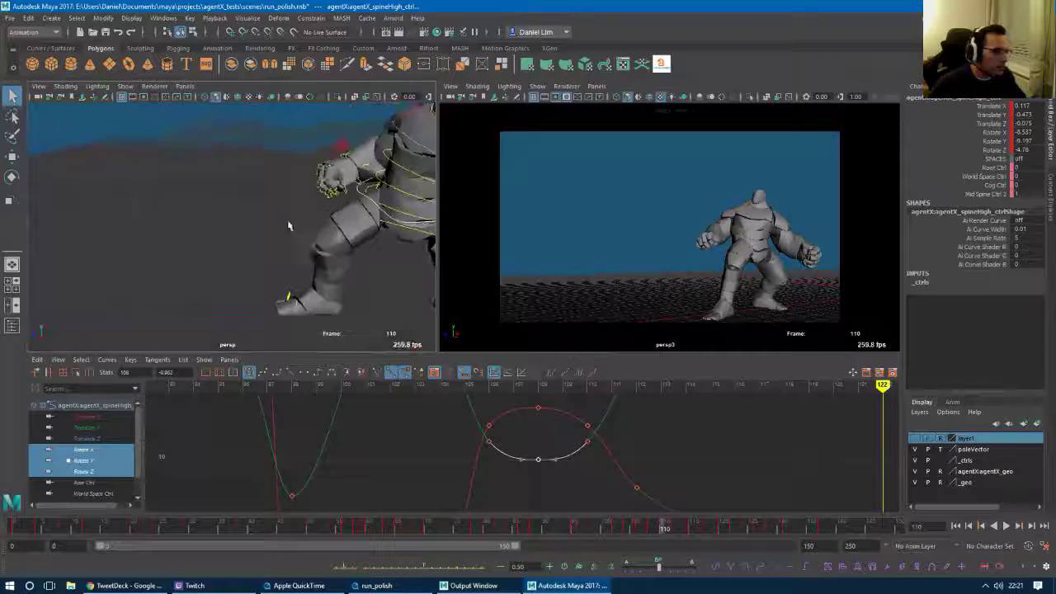
pyautogui.keyDown('alt'); pyautogui.moveTo(289, 225); pyautogui.dragTo(182, 285, button='middle'); pyautogui.keyUp('alt')
pyautogui.keyDown('alt'); pyautogui.moveTo(181, 284); pyautogui.dragTo(274, 254); pyautogui.keyUp('alt')
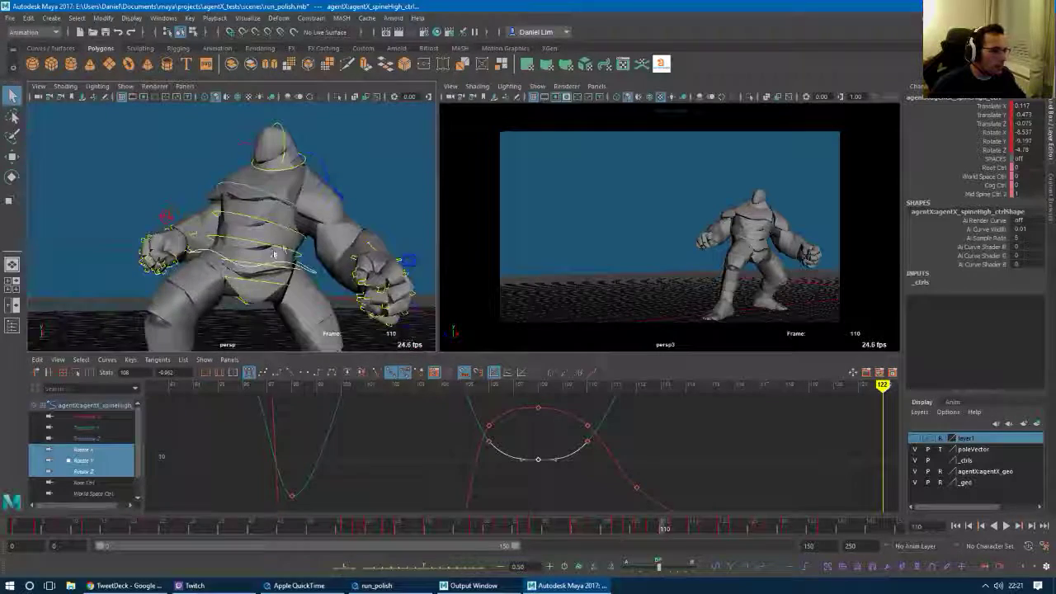
pyautogui.click(280, 251)
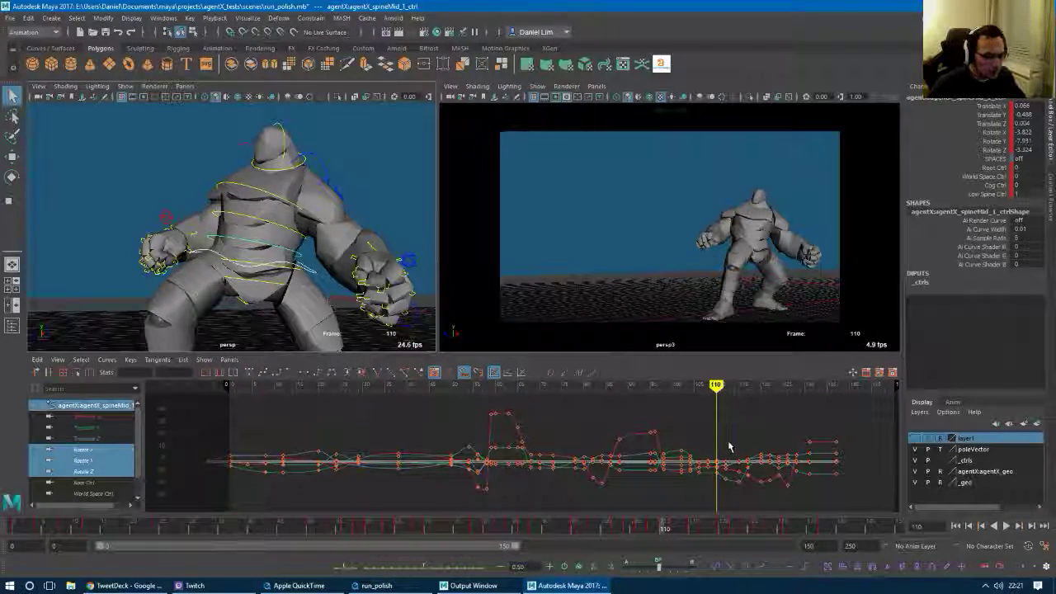
# Isolate the spine control's Rotate X, Y and Z curves and lower the Rotate Y key at frame 110 to about -8.616.
pyautogui.keyDown('alt'); pyautogui.moveTo(720, 479); pyautogui.dragTo(575, 465, button='middle'); pyautogui.keyUp('alt')
pyautogui.keyDown('alt'); pyautogui.moveTo(575, 465); pyautogui.dragTo(625, 464, button='right'); pyautogui.keyUp('alt')
pyautogui.keyDown('alt'); pyautogui.moveTo(632, 464); pyautogui.dragTo(422, 464, button='middle'); pyautogui.keyUp('alt')
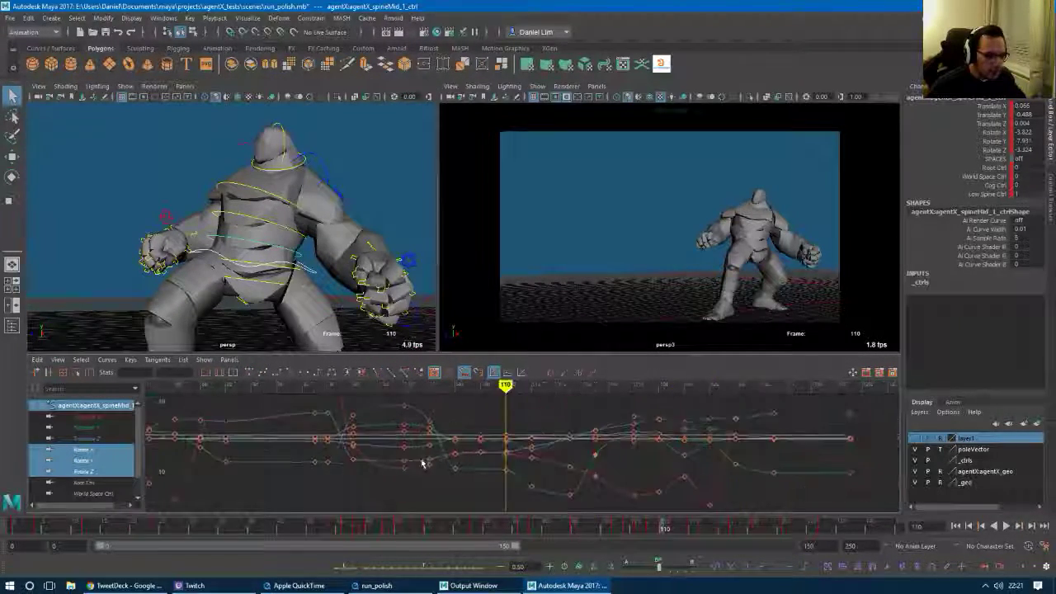
pyautogui.moveTo(94, 449); pyautogui.dragTo(96, 473)
pyautogui.press('f')
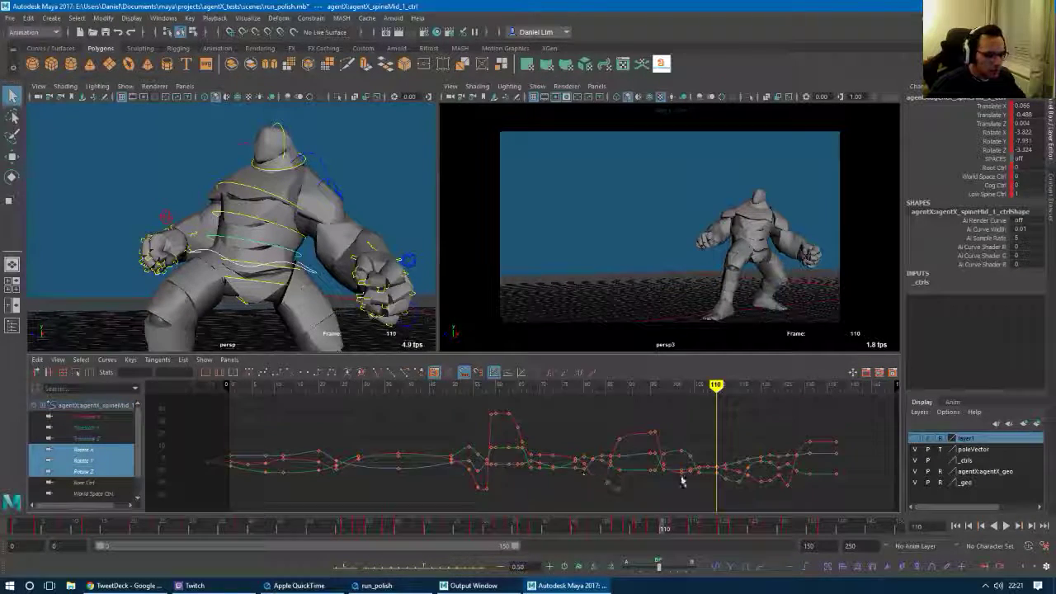
pyautogui.keyDown('alt'); pyautogui.moveTo(683, 481); pyautogui.dragTo(790, 483, button='right'); pyautogui.keyUp('alt')
pyautogui.keyDown('alt'); pyautogui.moveTo(790, 484); pyautogui.dragTo(339, 422, button='middle'); pyautogui.keyUp('alt')
pyautogui.keyDown('alt'); pyautogui.moveTo(339, 422); pyautogui.dragTo(365, 427, button='right'); pyautogui.keyUp('alt')
pyautogui.moveTo(366, 427)
pyautogui.keyDown('alt'); pyautogui.mouseDown(button='middle')
pyautogui.moveTo(498, 468)
pyautogui.moveTo(448, 472)
pyautogui.mouseUp(button='middle'); pyautogui.keyUp('alt')
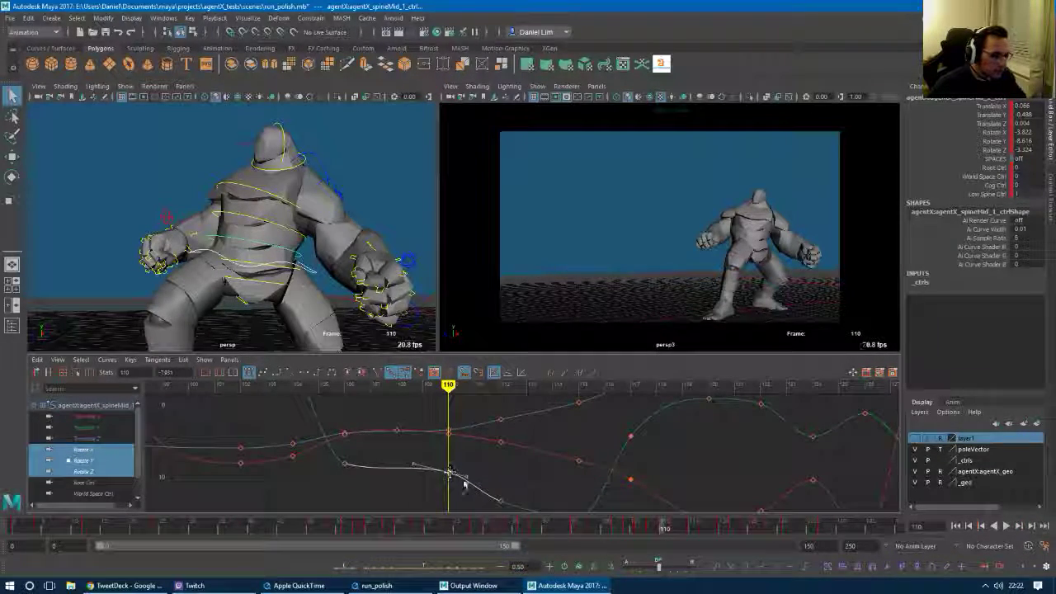
# Play and scrub through the whole animation to review the adjusted spine motion, including the poses around frames 110 to 115.
pyautogui.hotkey('alt', 'v')
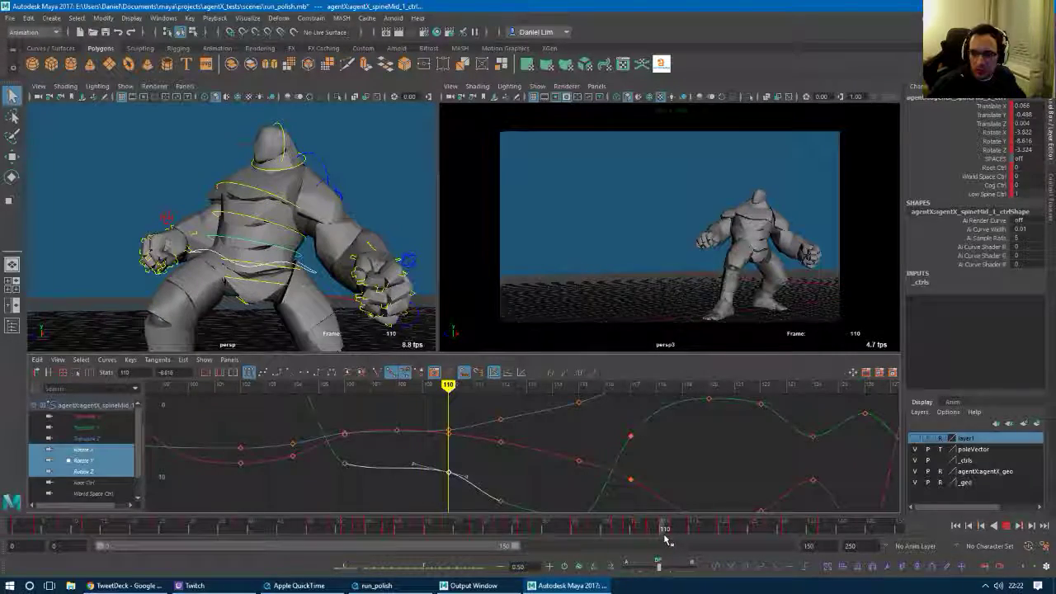
pyautogui.moveTo(665, 538); pyautogui.dragTo(693, 553)
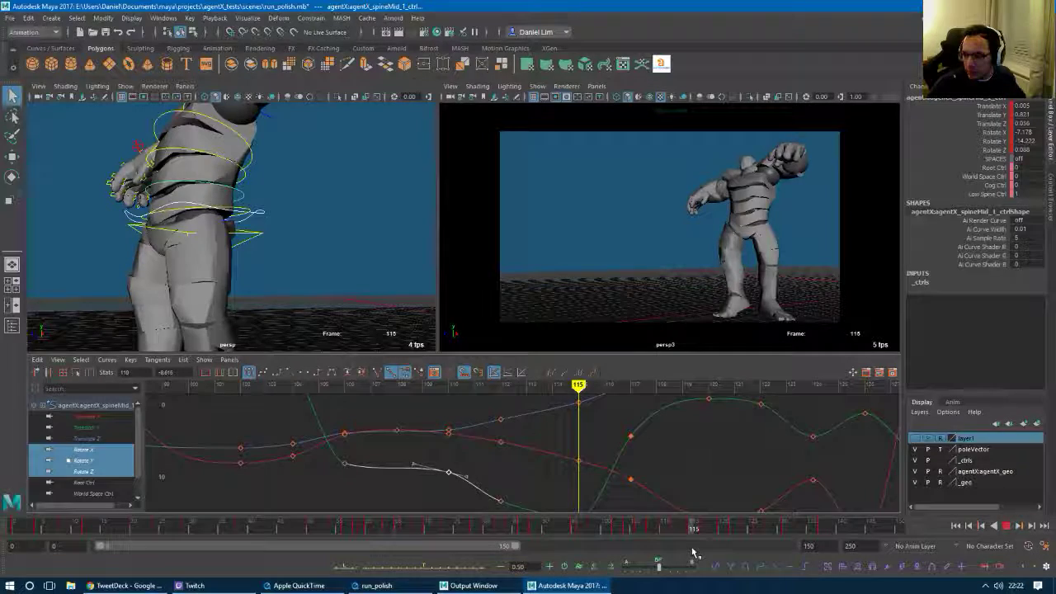
pyautogui.moveTo(694, 553); pyautogui.dragTo(310, 535)
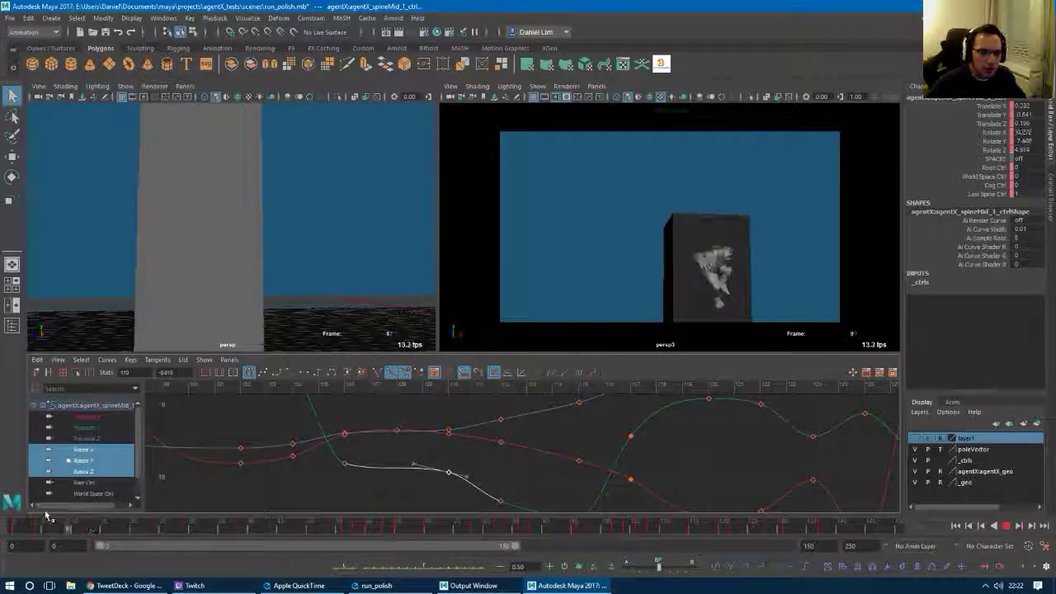
pyautogui.moveTo(46, 520); pyautogui.dragTo(89, 521)
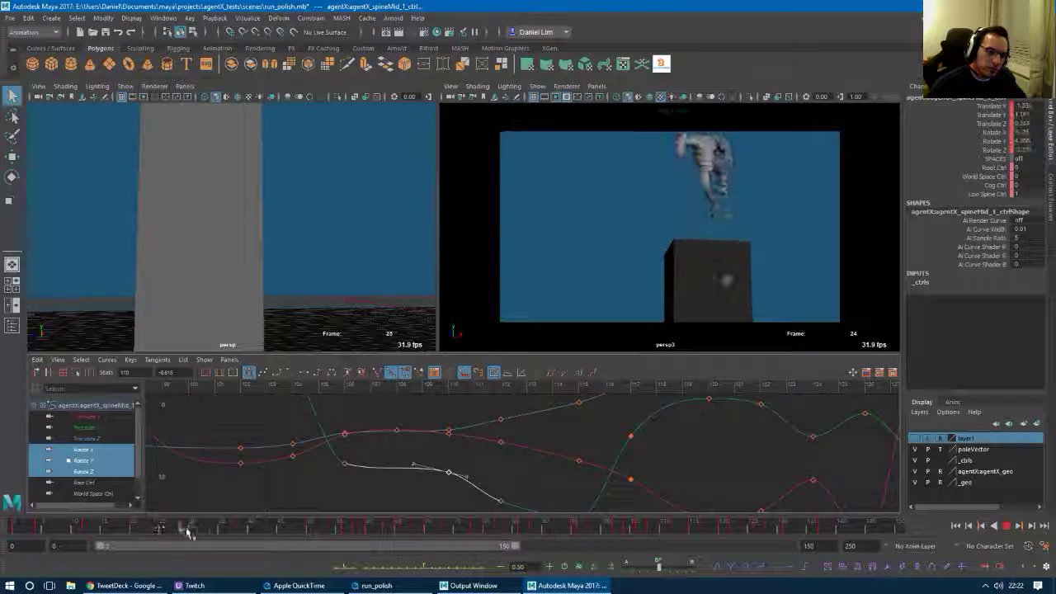
pyautogui.moveTo(188, 532)
pyautogui.mouseDown()
pyautogui.moveTo(206, 535)
pyautogui.moveTo(197, 538)
pyautogui.mouseUp()
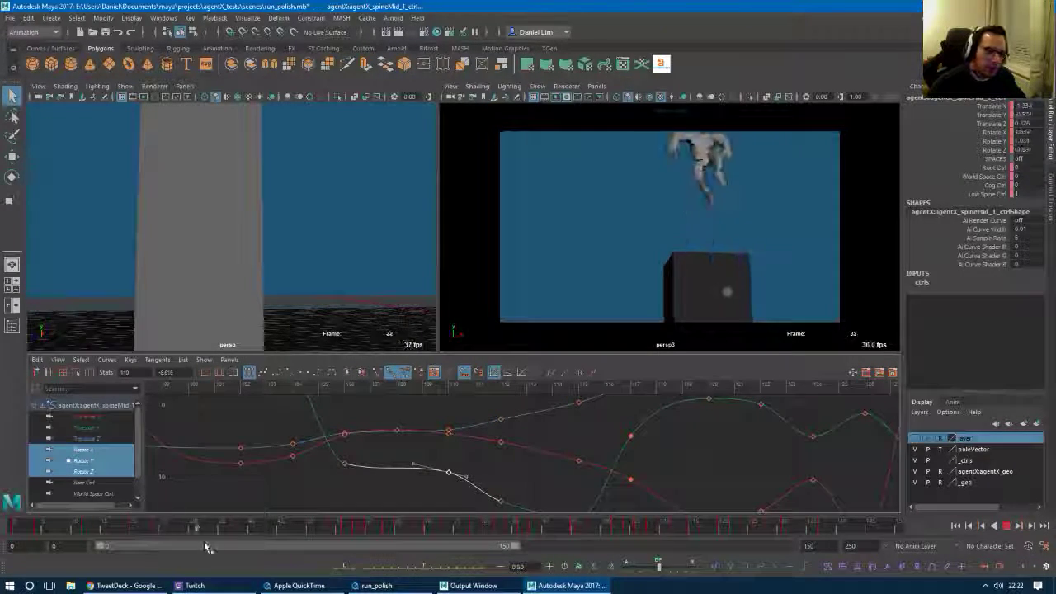
pyautogui.moveTo(328, 557); pyautogui.dragTo(281, 562)
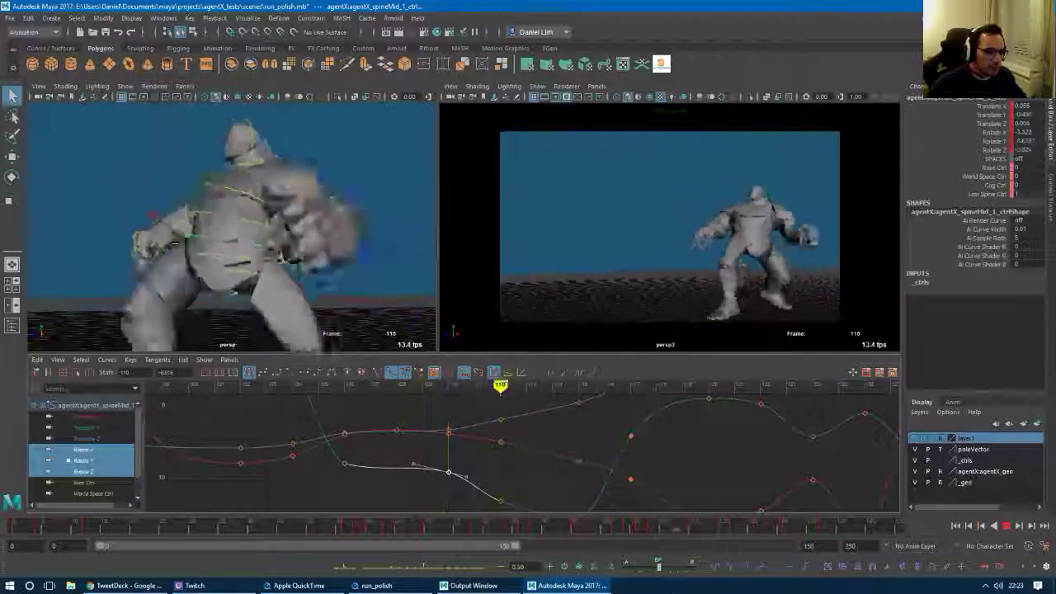
pyautogui.hotkey('alt', 'v')
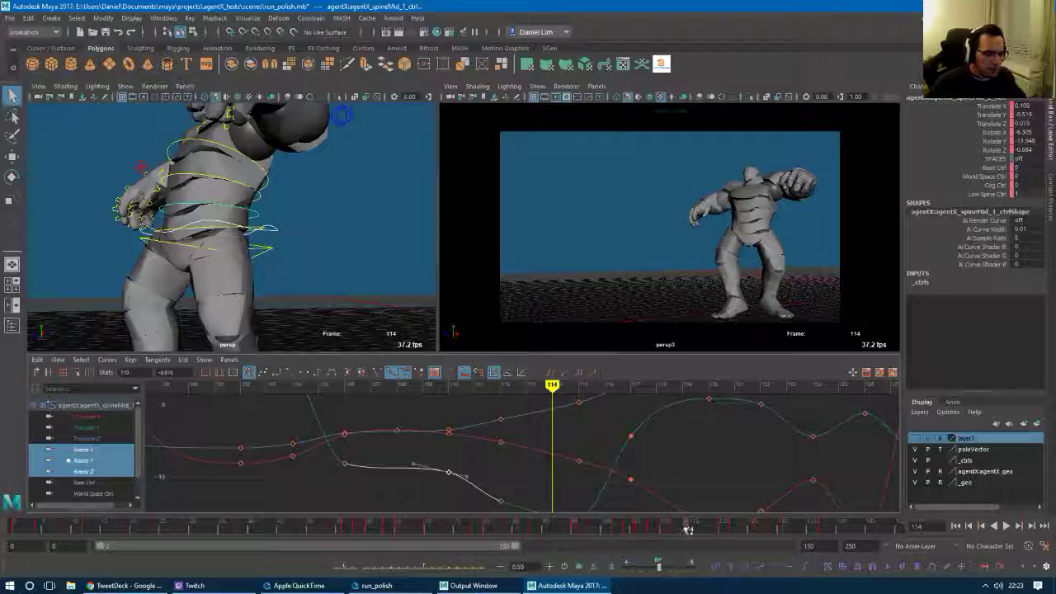
pyautogui.hotkey('alt', 'v')
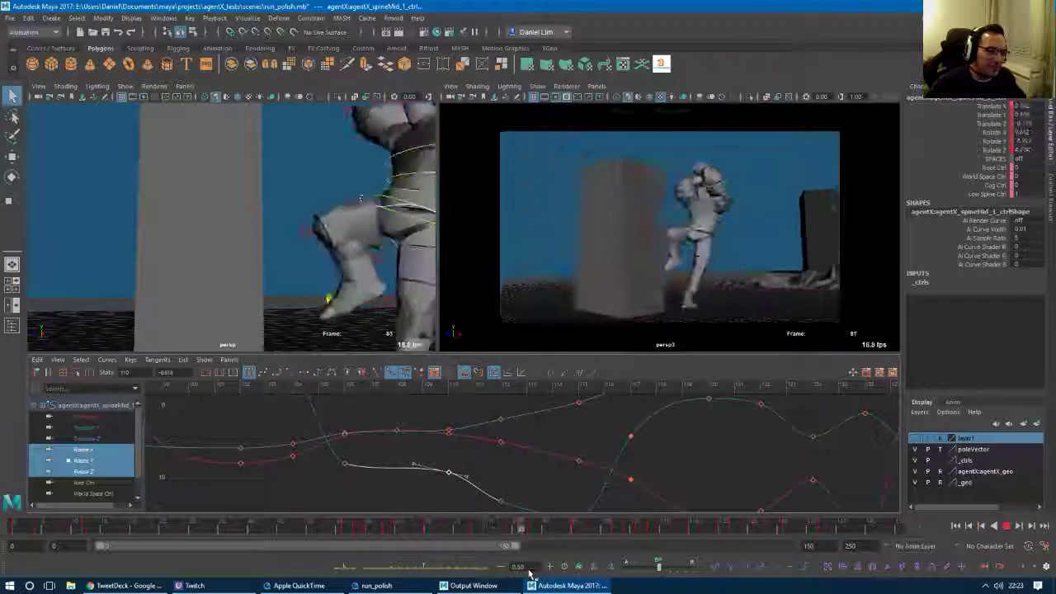
pyautogui.press('Escape')
# Enlarge the persp view at frame 75 and select the character's right wrist FK control.
pyautogui.press('space')
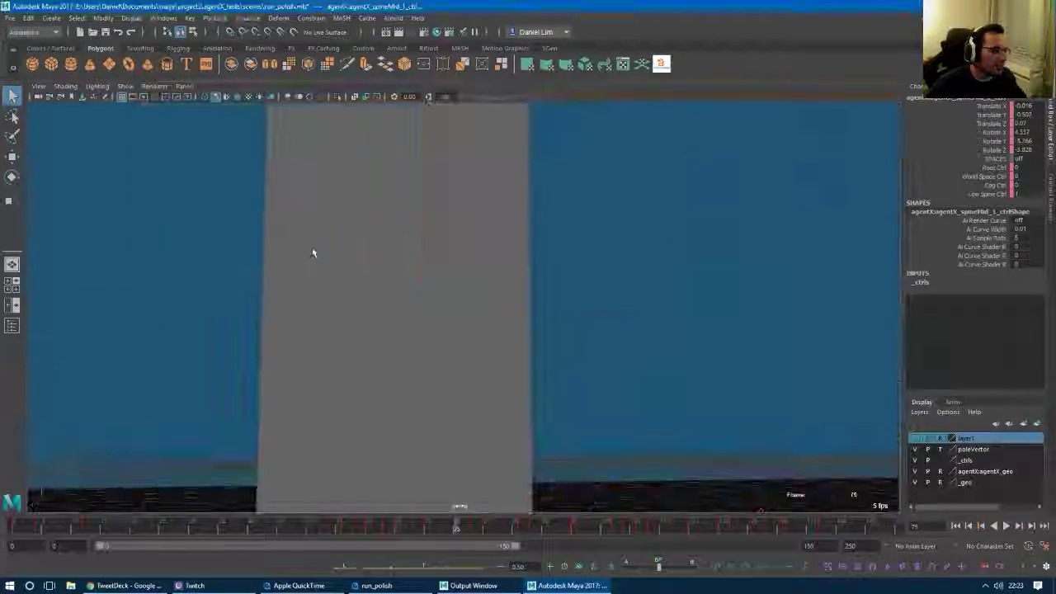
pyautogui.keyDown('alt'); pyautogui.moveTo(313, 254); pyautogui.dragTo(185, 262, button='right'); pyautogui.keyUp('alt')
pyautogui.keyDown('alt'); pyautogui.moveTo(493, 302); pyautogui.dragTo(495, 328); pyautogui.keyUp('alt')
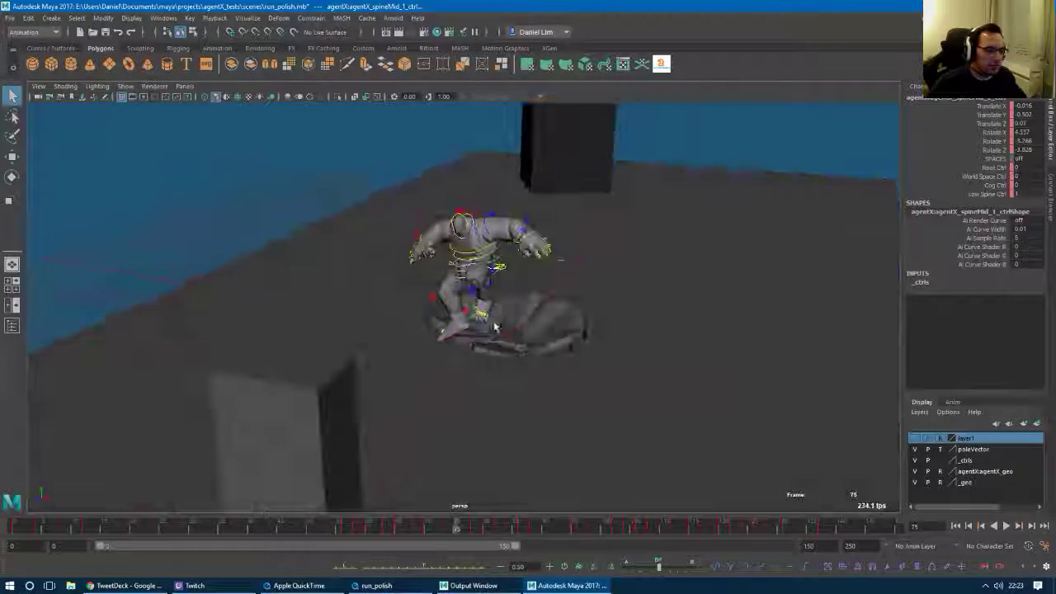
pyautogui.click(417, 241)
pyautogui.keyDown('alt'); pyautogui.moveTo(485, 319); pyautogui.dragTo(514, 316, button='right'); pyautogui.keyUp('alt')
pyautogui.moveTo(442, 318)
pyautogui.keyDown('alt'); pyautogui.mouseDown()
pyautogui.moveTo(495, 306)
pyautogui.moveTo(438, 323)
pyautogui.mouseUp(); pyautogui.keyUp('alt')
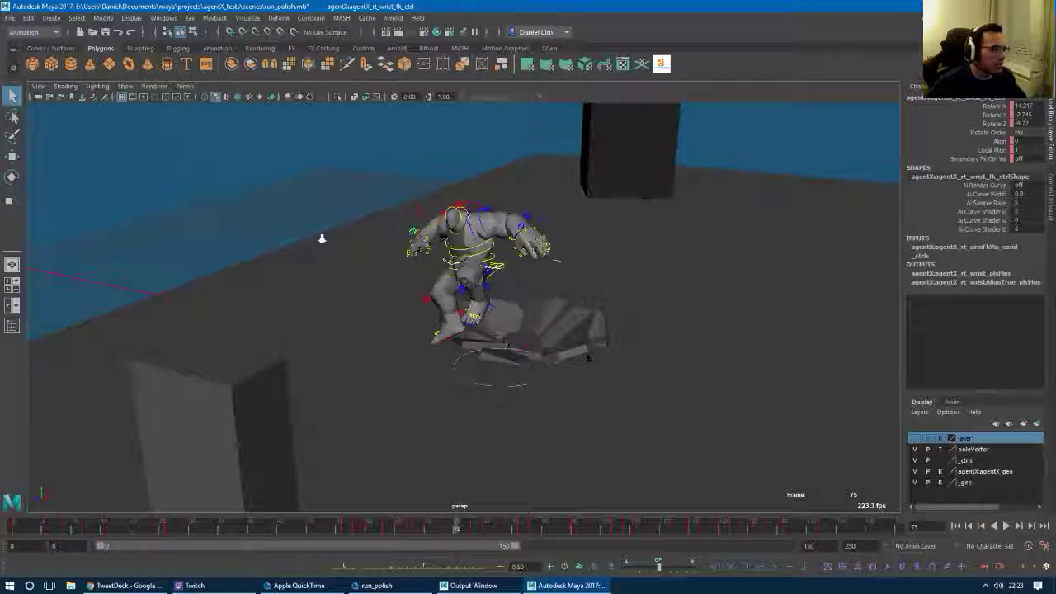
pyautogui.keyDown('alt'); pyautogui.moveTo(322, 238); pyautogui.dragTo(478, 253); pyautogui.keyUp('alt')
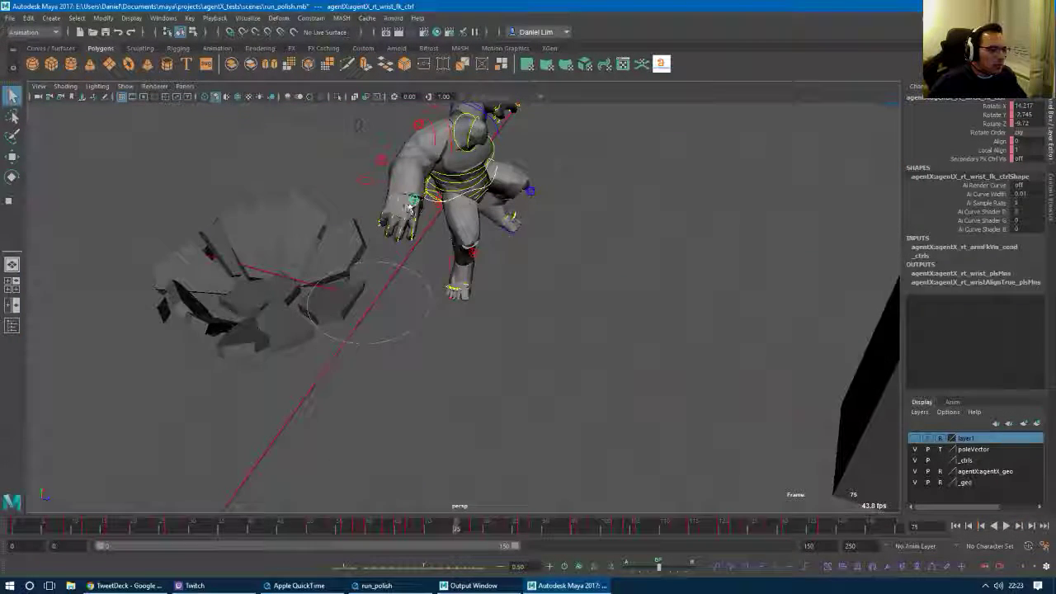
# Select the right hand's finger control agentX_R_Finger2_0 and create an editable motion trail for it.
pyautogui.click(408, 209)
pyautogui.keyDown('alt'); pyautogui.moveTo(406, 207); pyautogui.dragTo(430, 216, button='right'); pyautogui.keyUp('alt')
pyautogui.keyDown('alt'); pyautogui.moveTo(413, 222); pyautogui.dragTo(450, 295, button='middle'); pyautogui.keyUp('alt')
pyautogui.keyDown('alt'); pyautogui.moveTo(450, 296); pyautogui.dragTo(419, 299); pyautogui.keyUp('alt')
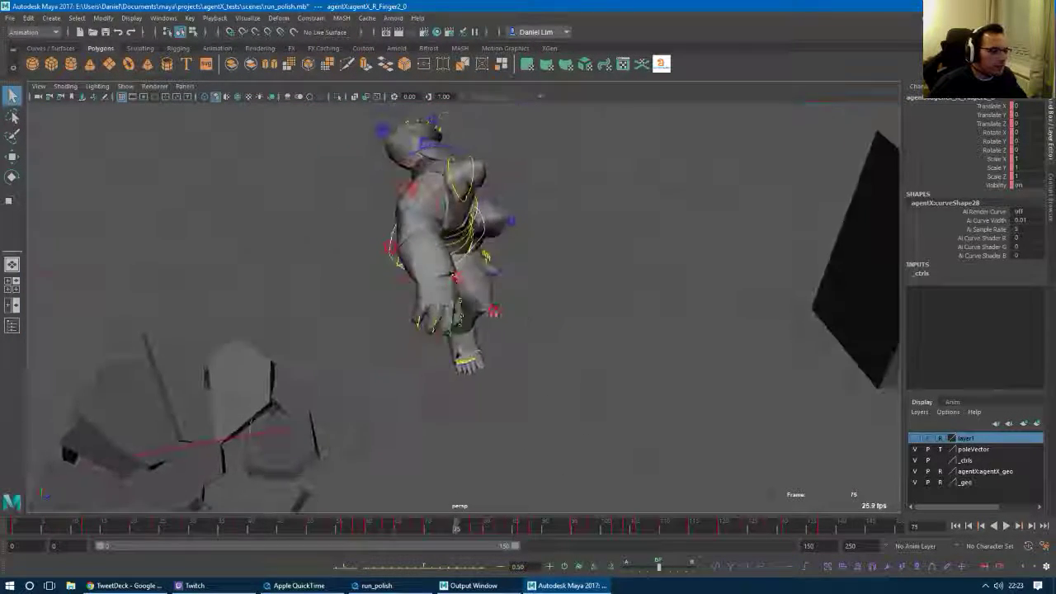
pyautogui.keyDown('alt'); pyautogui.moveTo(419, 299); pyautogui.dragTo(459, 298, button='right'); pyautogui.keyUp('alt')
pyautogui.click(438, 281)
pyautogui.click(441, 269)
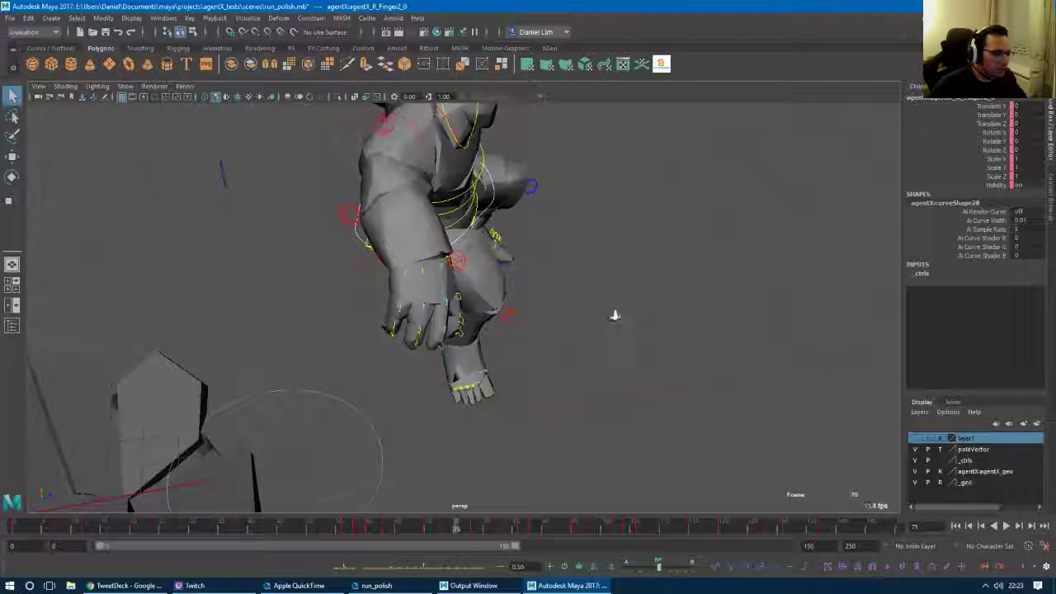
pyautogui.keyDown('alt'); pyautogui.moveTo(616, 315); pyautogui.dragTo(459, 306, button='right'); pyautogui.keyUp('alt')
pyautogui.keyDown('alt'); pyautogui.moveTo(460, 306); pyautogui.dragTo(421, 280); pyautogui.keyUp('alt')
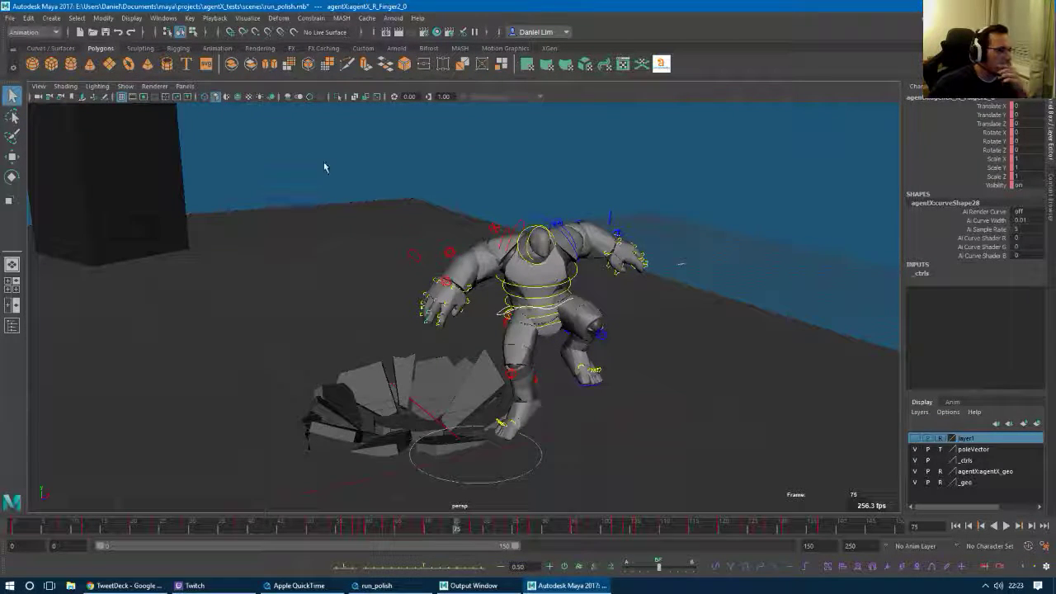
pyautogui.click(247, 18)
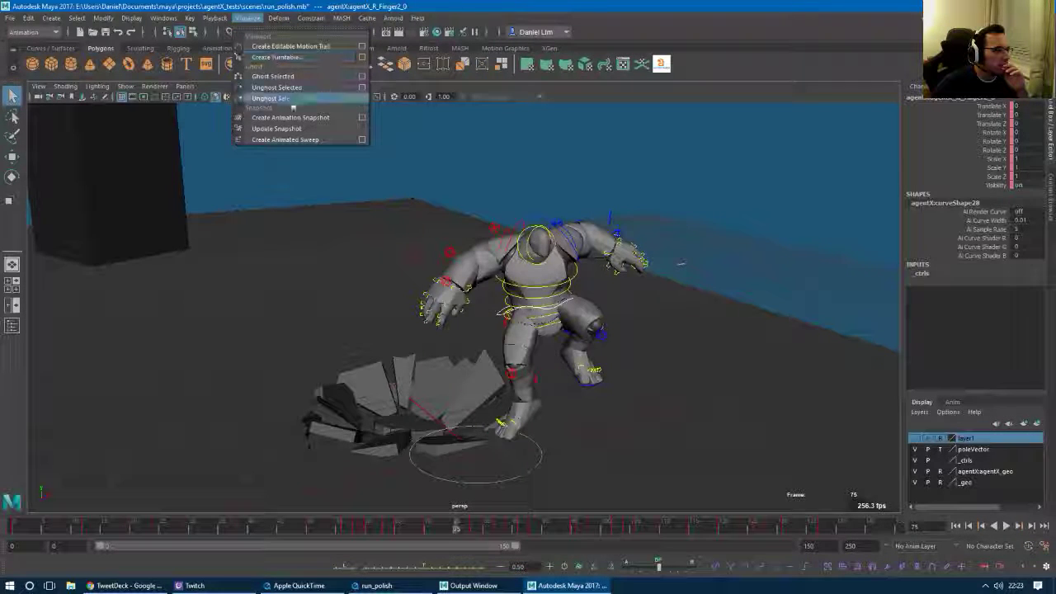
pyautogui.click(305, 48)
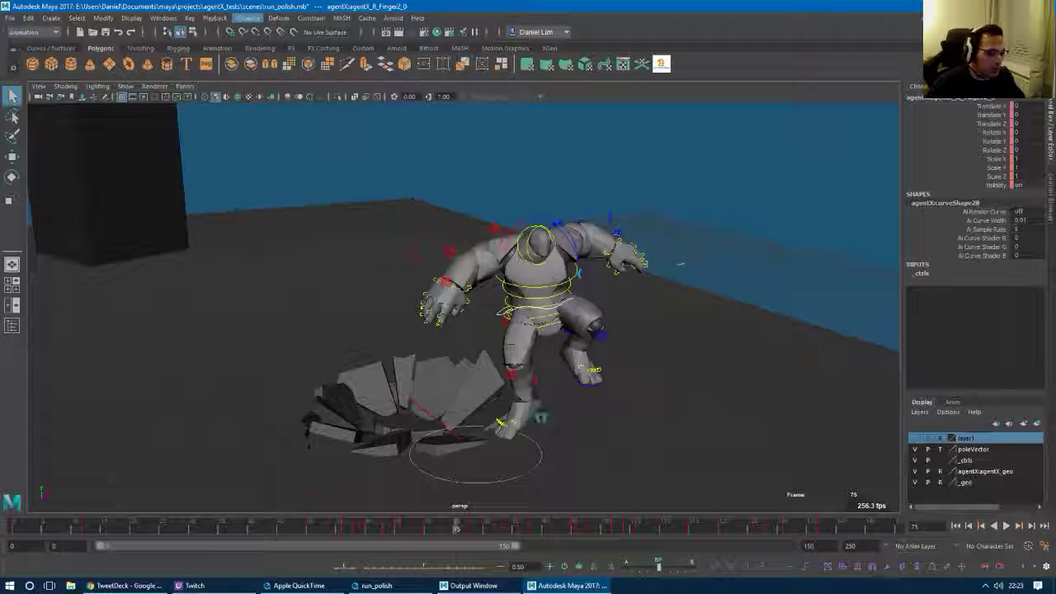
# Select the finger's motion trail and scrub between frames 76 and 71 to examine the hand's arc from several angles.
pyautogui.keyDown('alt'); pyautogui.moveTo(615, 388); pyautogui.dragTo(449, 371); pyautogui.keyUp('alt')
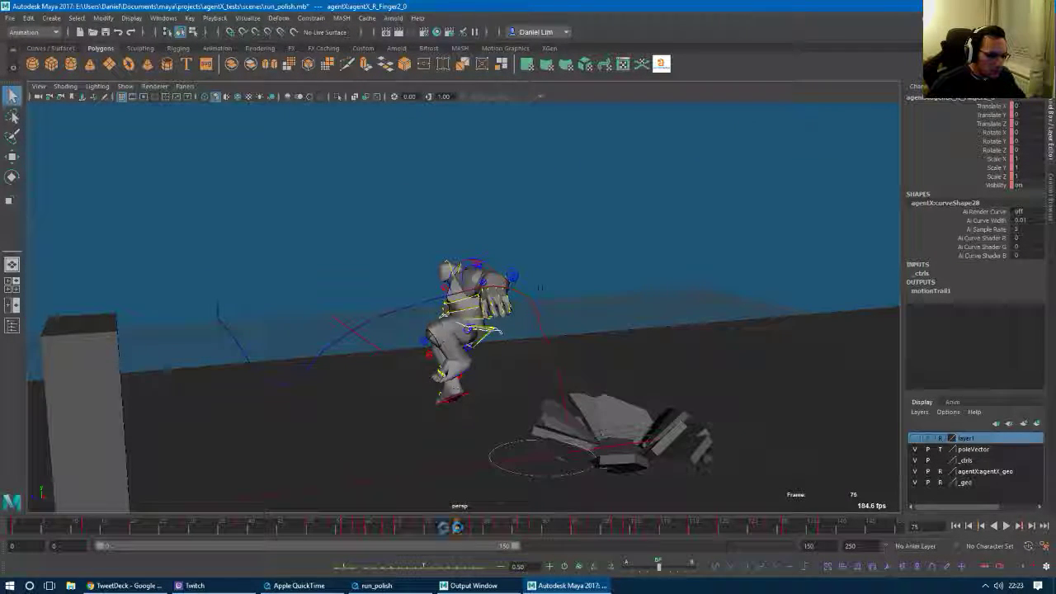
pyautogui.click(462, 529)
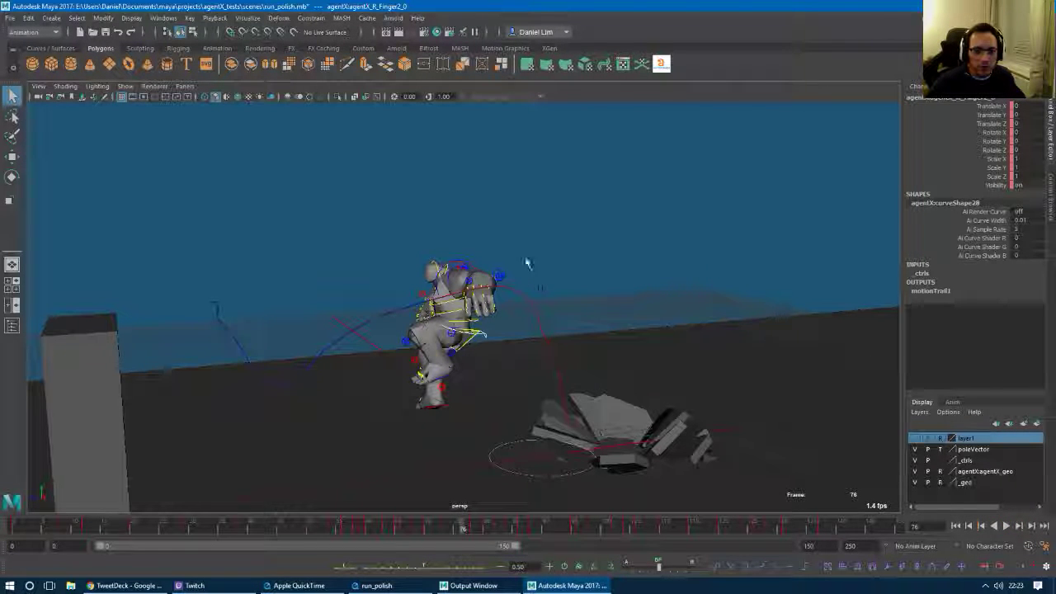
pyautogui.click(276, 314)
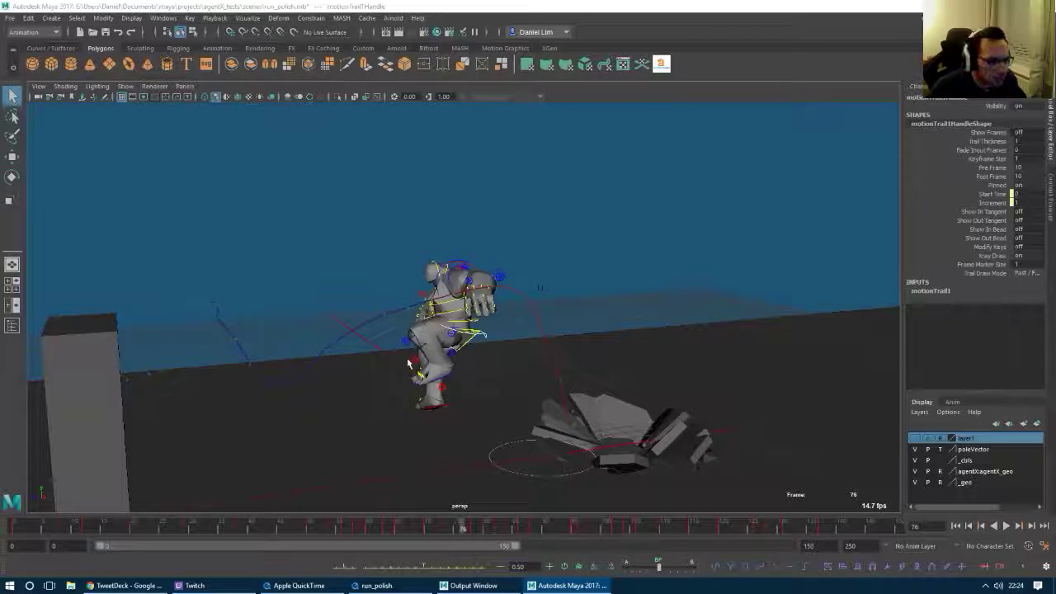
pyautogui.keyDown('alt'); pyautogui.moveTo(408, 363); pyautogui.dragTo(556, 369, button='right'); pyautogui.keyUp('alt')
pyautogui.keyDown('alt'); pyautogui.moveTo(556, 368); pyautogui.dragTo(669, 375); pyautogui.keyUp('alt')
pyautogui.keyDown('alt'); pyautogui.moveTo(669, 375); pyautogui.dragTo(656, 330, button='middle'); pyautogui.keyUp('alt')
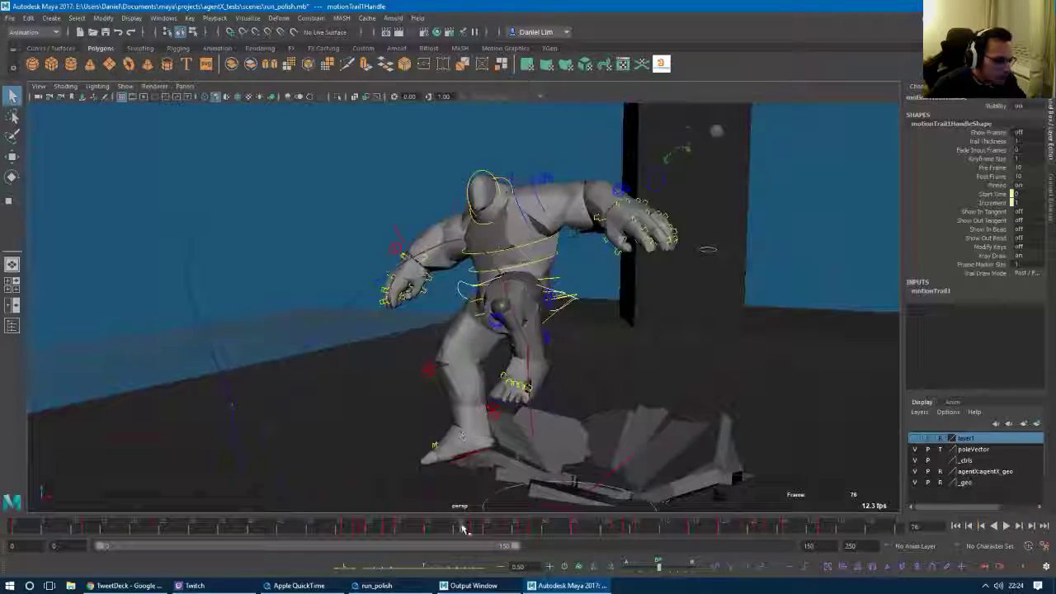
pyautogui.moveTo(464, 529); pyautogui.dragTo(359, 527)
pyautogui.hotkey('alt', 'v')
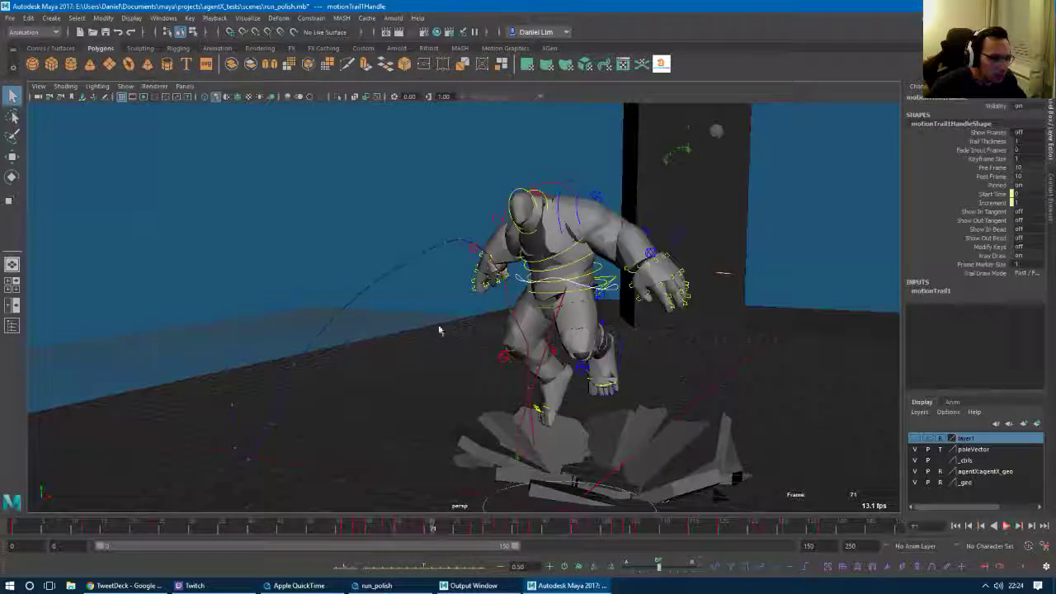
# Return to the multi-panel layout and turn on the display of motion trails in the persp3 camera view.
pyautogui.press('space')
pyautogui.click(538, 87)
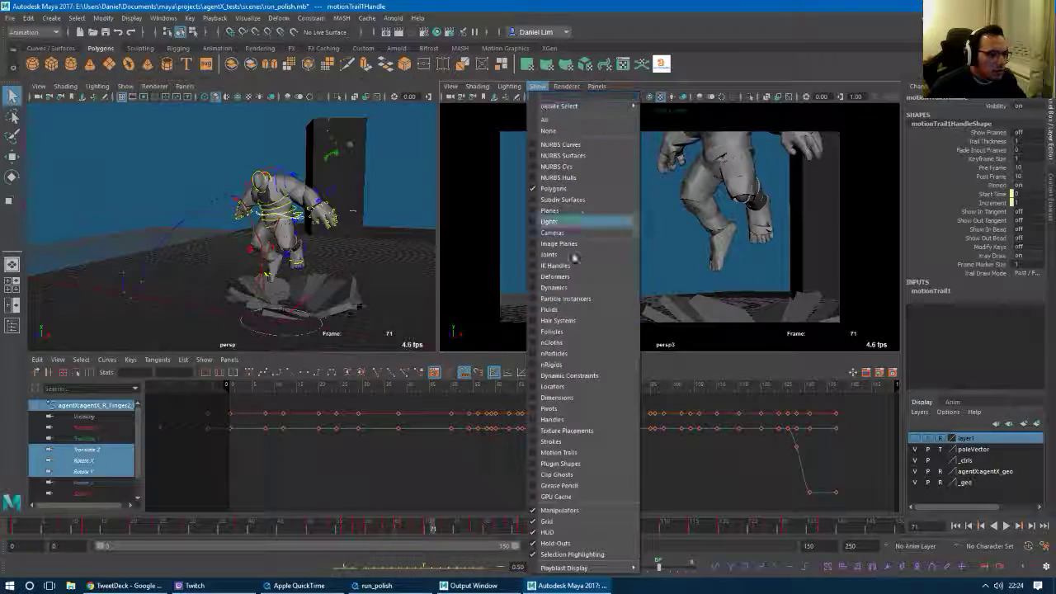
pyautogui.click(581, 454)
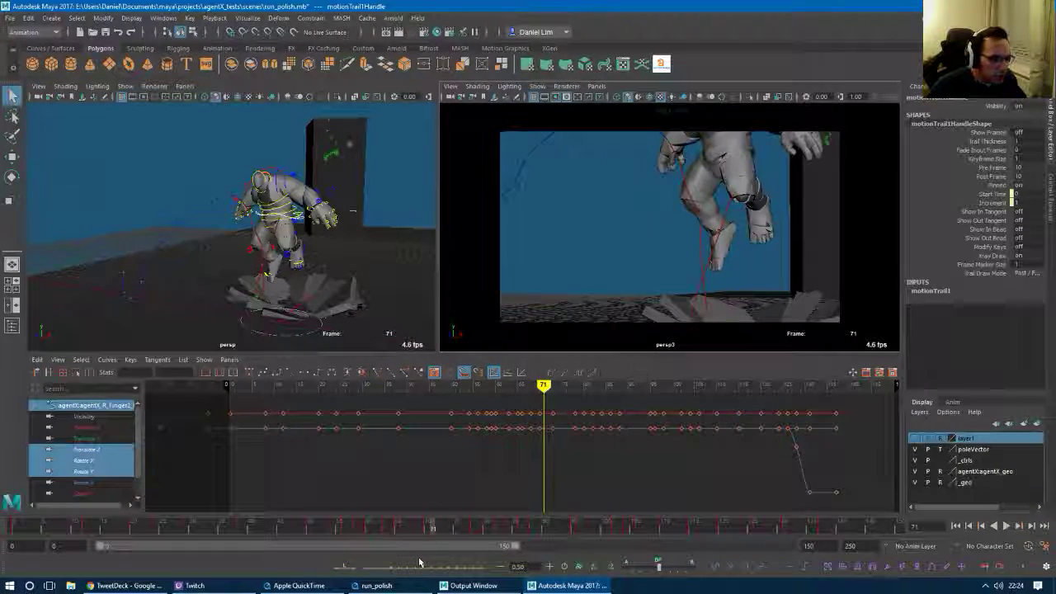
# Scrub around frames 70 to 72 to compare the right hand's position with its motion trail in both views.
pyautogui.hotkey('alt', 'v')
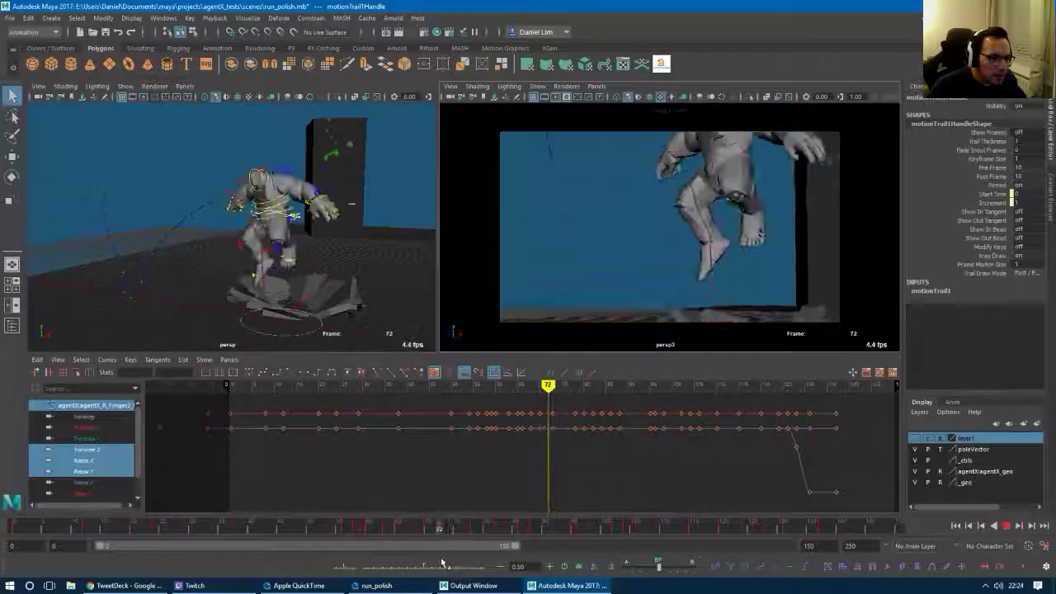
pyautogui.moveTo(442, 563)
pyautogui.mouseDown()
pyautogui.moveTo(414, 556)
pyautogui.moveTo(441, 558)
pyautogui.mouseUp()
pyautogui.keyDown('alt'); pyautogui.moveTo(309, 276); pyautogui.dragTo(254, 302); pyautogui.keyUp('alt')
pyautogui.moveTo(418, 528); pyautogui.dragTo(425, 532)
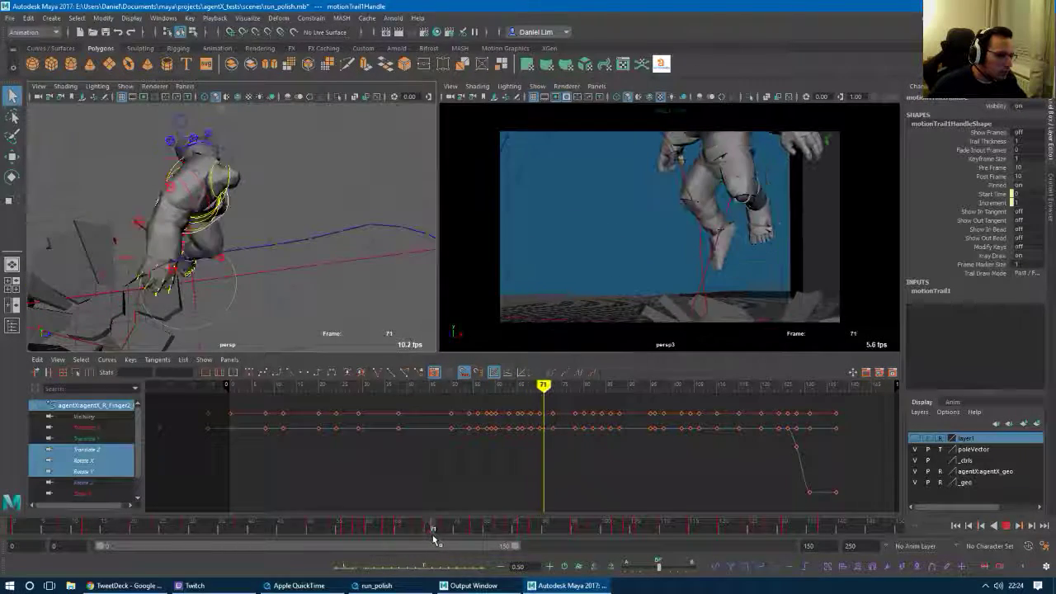
pyautogui.moveTo(433, 539); pyautogui.dragTo(426, 541)
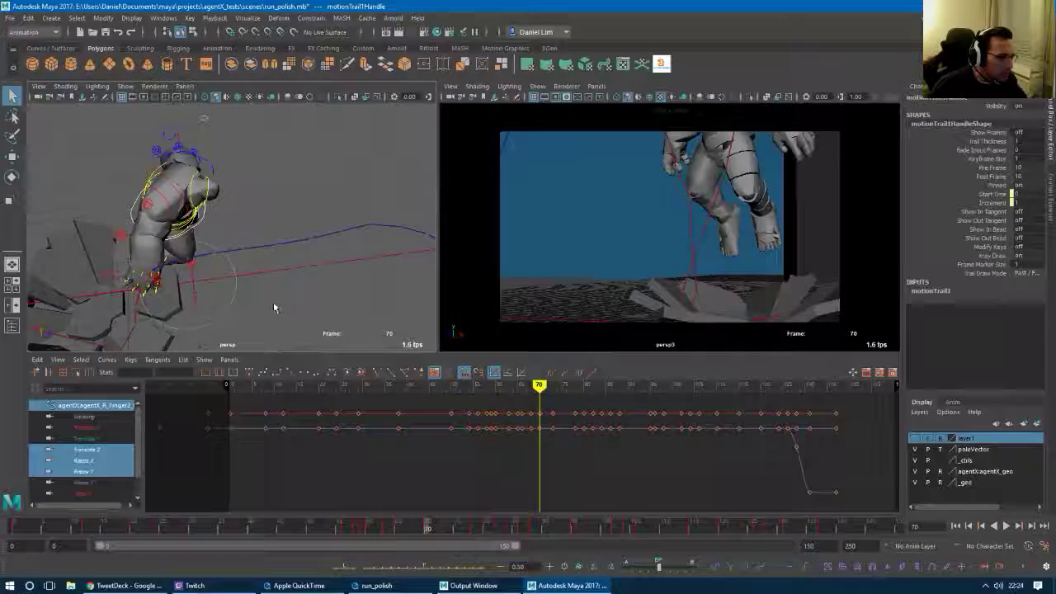
# Select the right upper arm FK control and try a lower Rotate Y key value at frame 70.
pyautogui.click(152, 213)
pyautogui.press('e')
pyautogui.keyDown('alt'); pyautogui.moveTo(157, 216); pyautogui.dragTo(318, 264); pyautogui.keyUp('alt')
pyautogui.keyDown('alt'); pyautogui.moveTo(530, 454); pyautogui.dragTo(555, 463, button='right'); pyautogui.keyUp('alt')
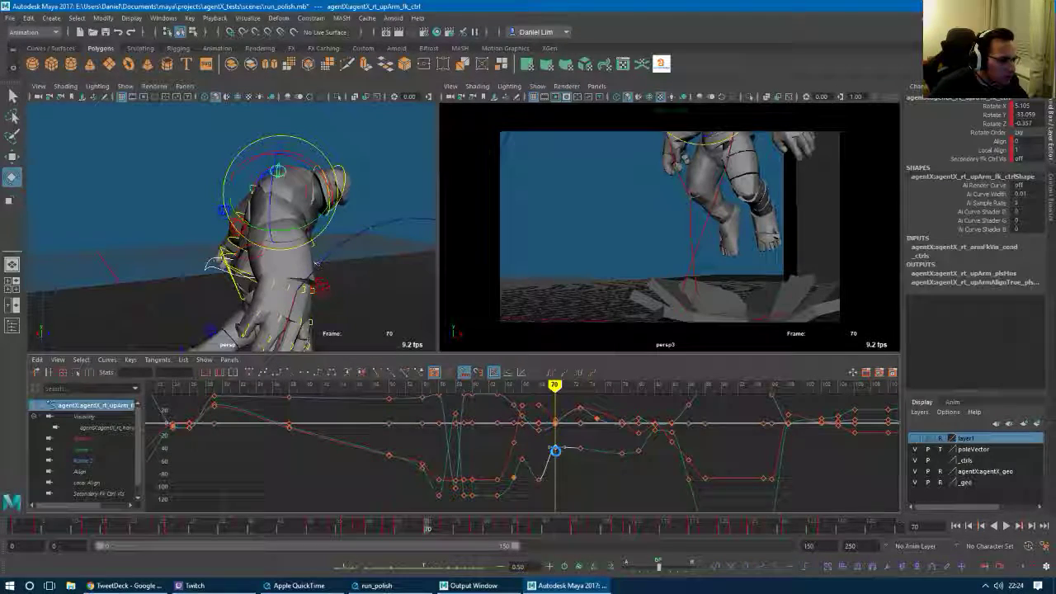
pyautogui.moveTo(555, 451); pyautogui.dragTo(555, 456, button='middle')
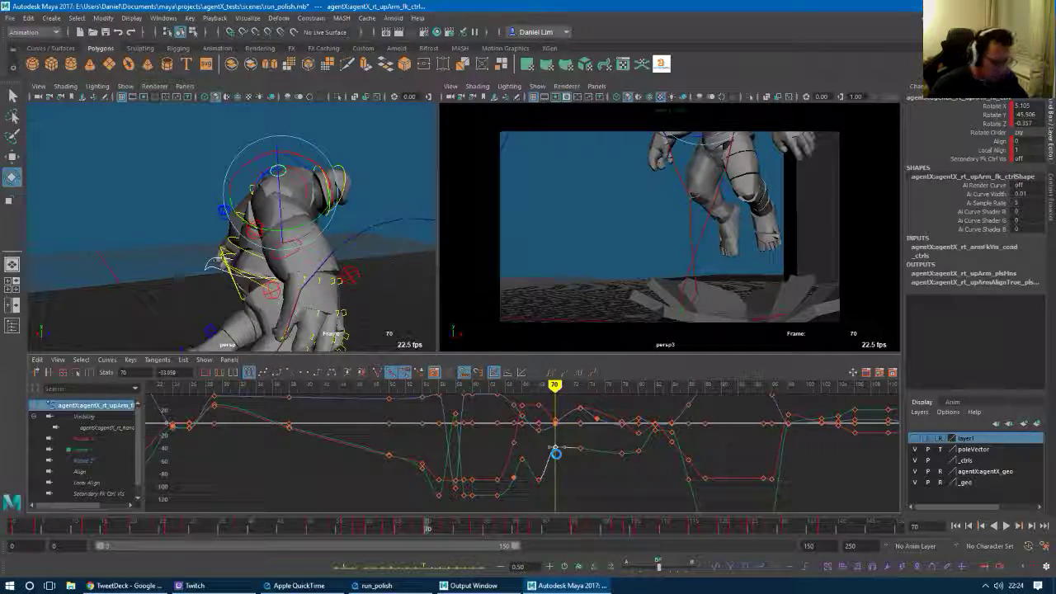
# Adjust the right upper arm's Rotate Y key at frame 68 to about -74.5.
pyautogui.press(',')
pyautogui.press(',')
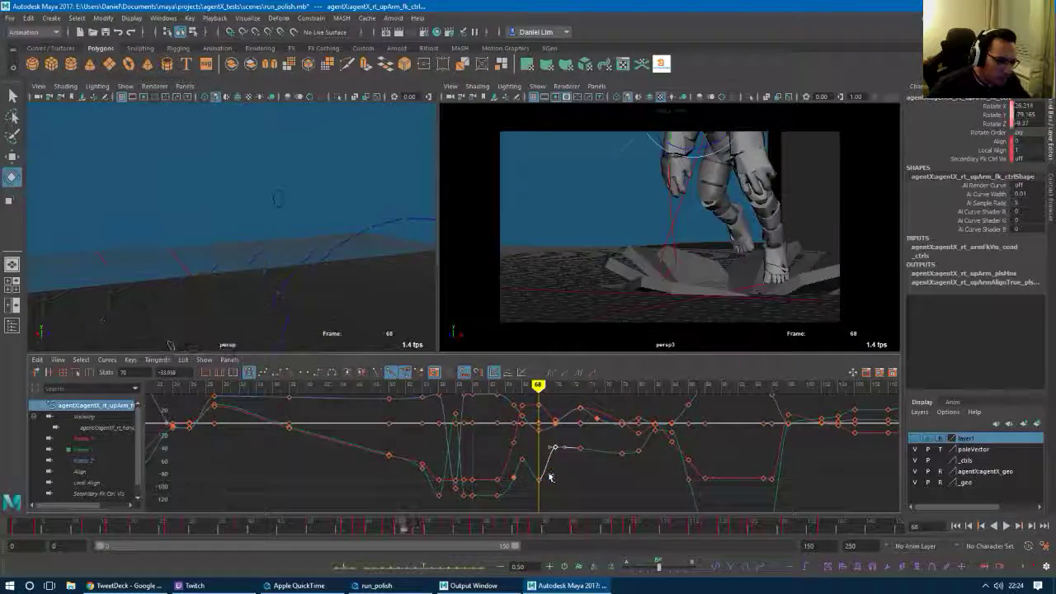
pyautogui.press('.')
pyautogui.click(539, 479)
pyautogui.moveTo(539, 479); pyautogui.dragTo(539, 487, button='middle')
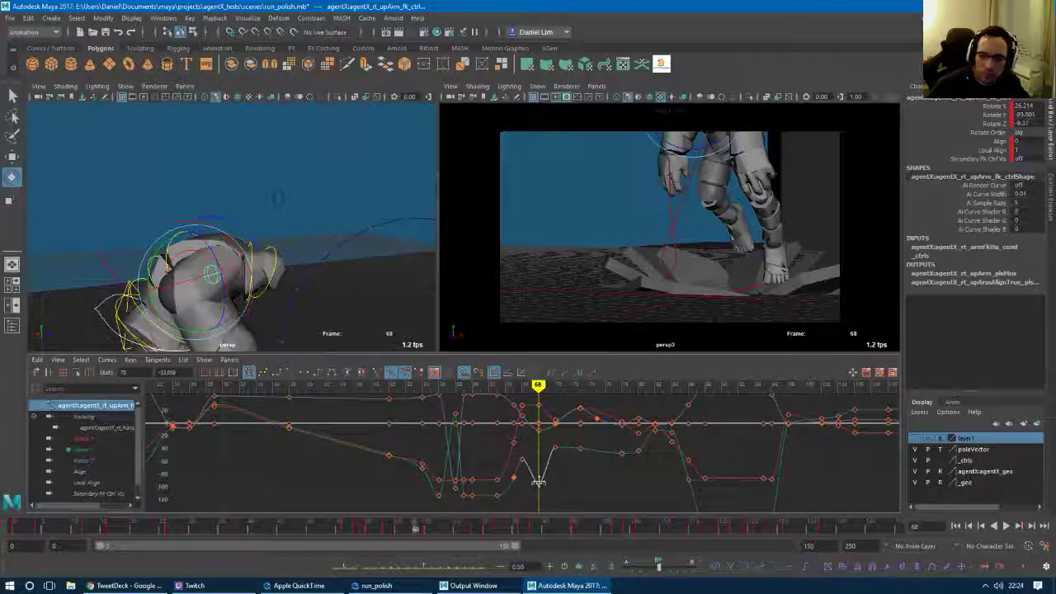
pyautogui.moveTo(539, 481); pyautogui.dragTo(538, 488, button='middle')
pyautogui.click(539, 482)
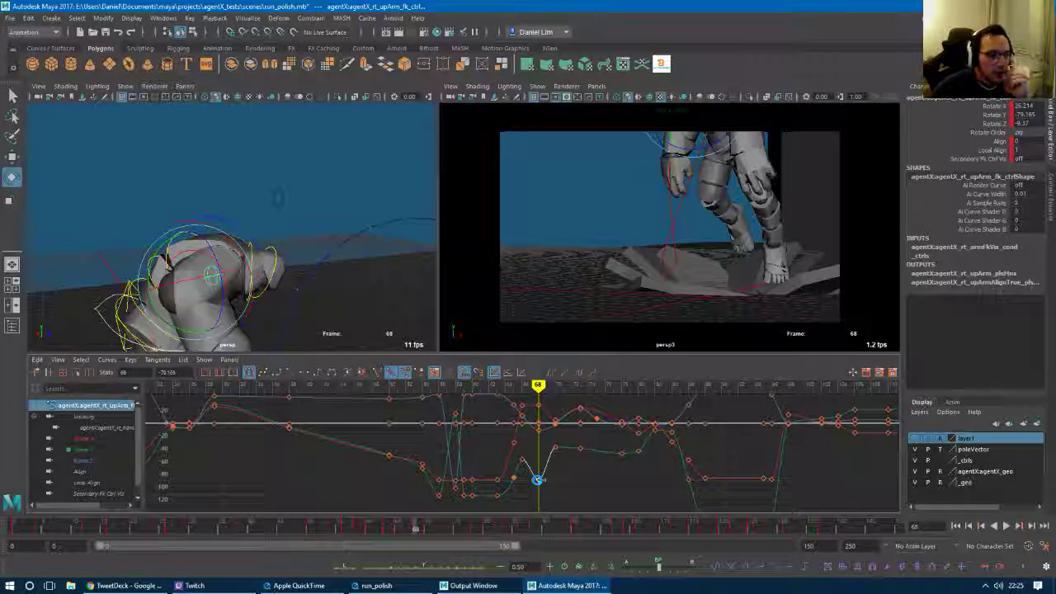
pyautogui.moveTo(538, 480); pyautogui.dragTo(538, 477)
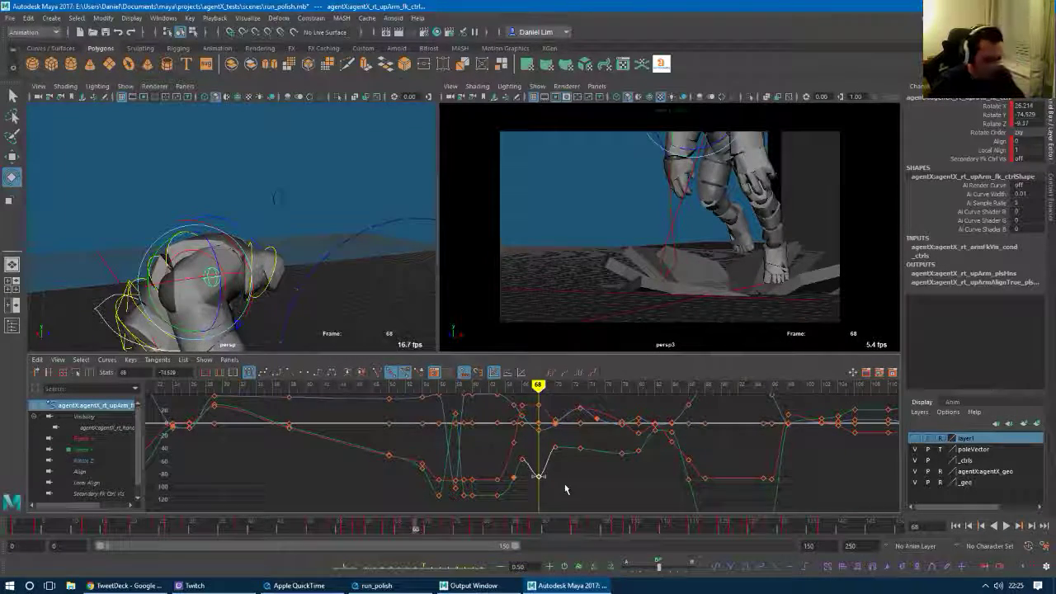
# Lower the right upper arm's Rotate X key at frame 68 to about 19.9.
pyautogui.press(',')
pyautogui.press('.')
pyautogui.keyDown('alt'); pyautogui.moveTo(557, 479); pyautogui.dragTo(482, 482, button='middle'); pyautogui.keyUp('alt')
pyautogui.keyDown('alt'); pyautogui.moveTo(476, 446); pyautogui.dragTo(459, 424, button='right'); pyautogui.keyUp('alt')
pyautogui.keyDown('alt'); pyautogui.moveTo(459, 424); pyautogui.dragTo(515, 452, button='middle'); pyautogui.keyUp('alt')
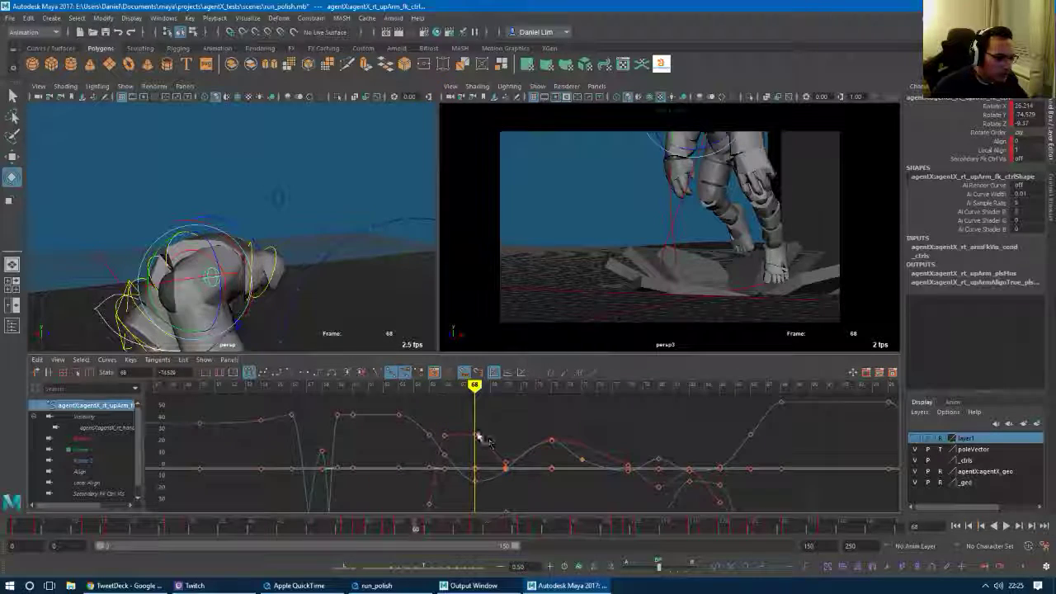
pyautogui.click(475, 434)
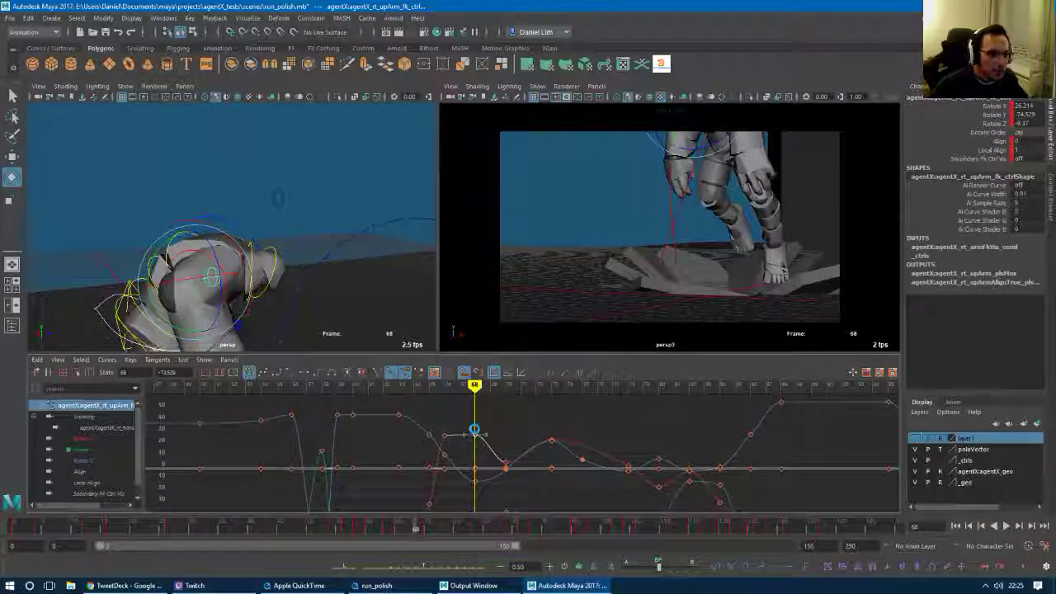
pyautogui.moveTo(475, 434); pyautogui.dragTo(474, 429, button='middle')
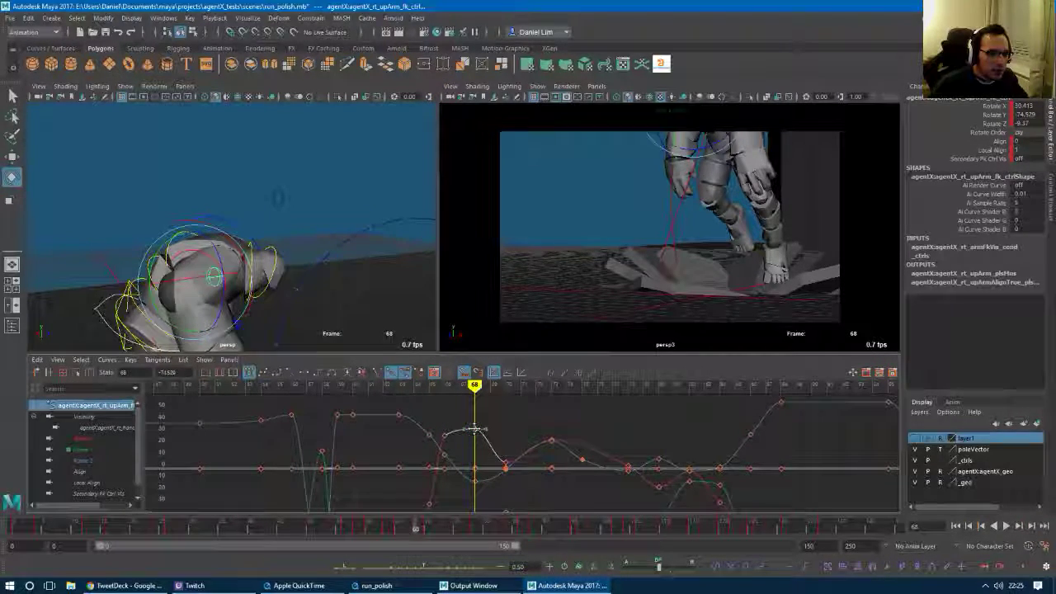
pyautogui.moveTo(474, 428); pyautogui.dragTo(473, 443)
# Step through the keys around frames 65 to 68 to compare the right upper arm's pose with its rotation curves.
pyautogui.keyDown('alt'); pyautogui.moveTo(478, 497); pyautogui.dragTo(482, 457, button='middle'); pyautogui.keyUp('alt')
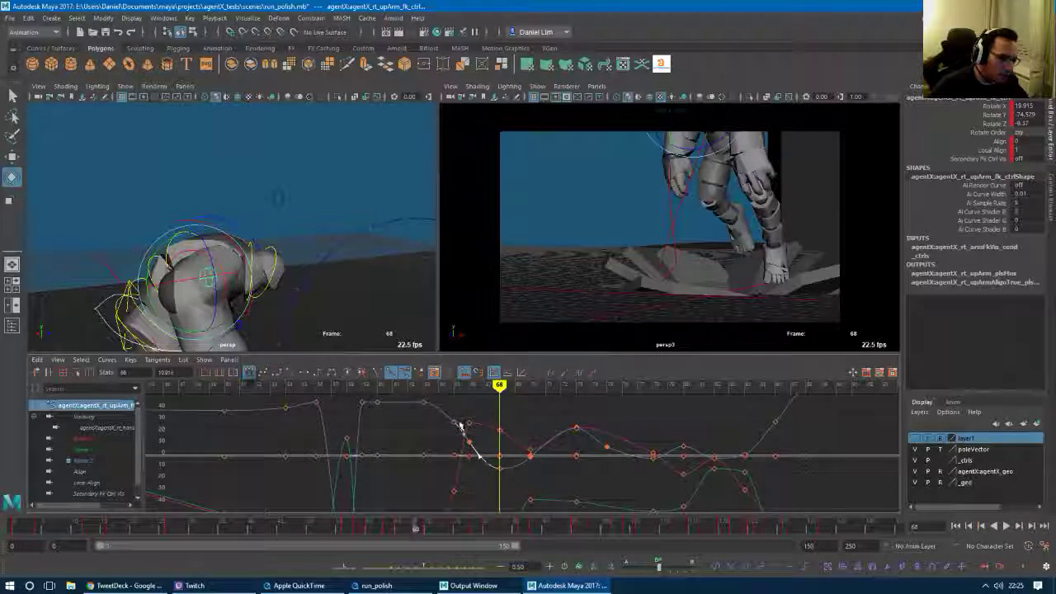
pyautogui.press(',')
pyautogui.press(',')
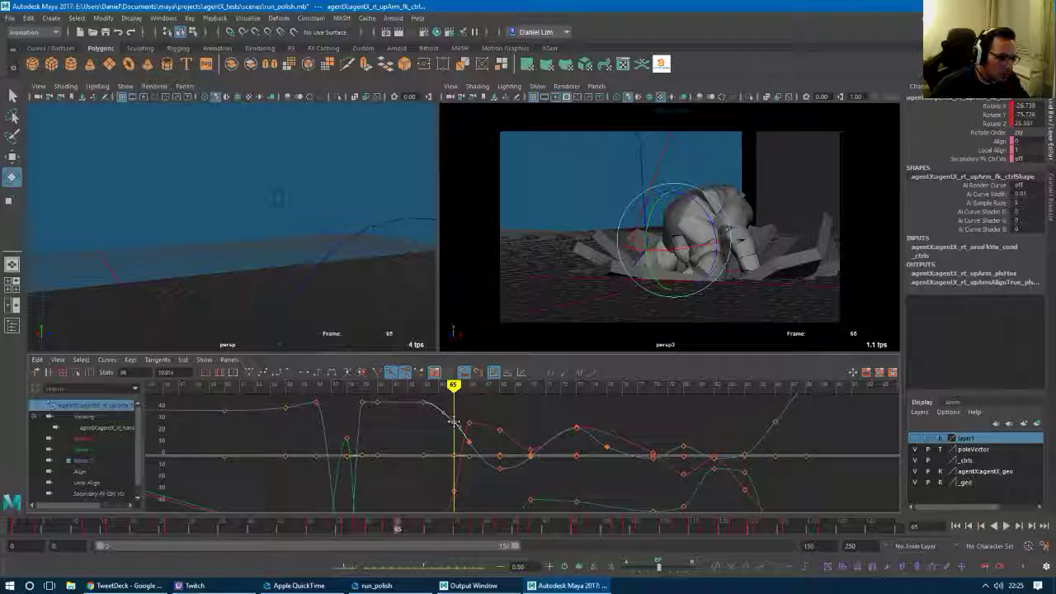
pyautogui.press(',')
pyautogui.press('.')
pyautogui.press('.')
pyautogui.press('.')
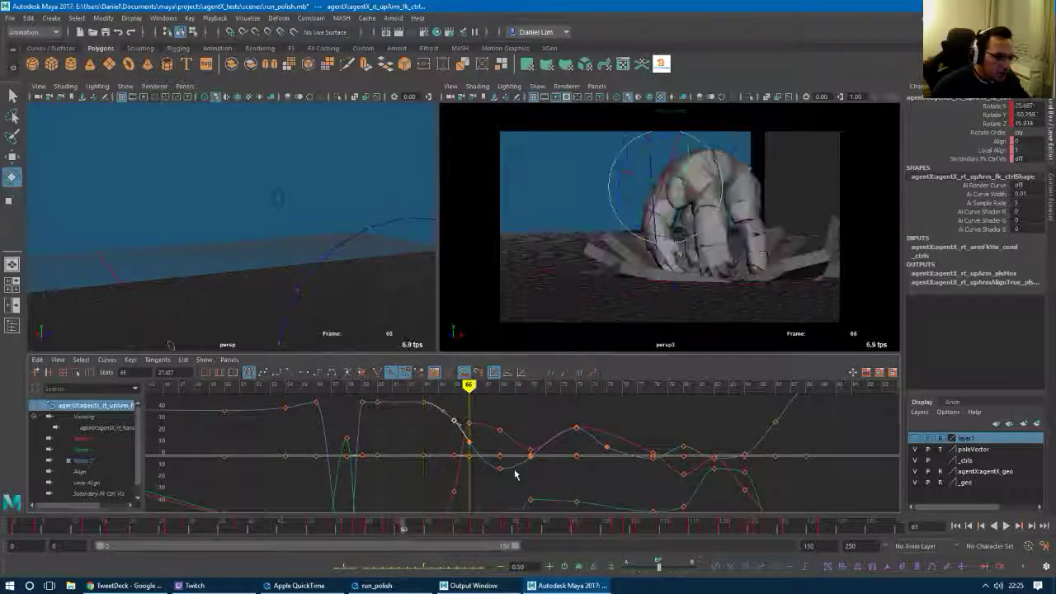
pyautogui.keyDown('alt'); pyautogui.moveTo(525, 471); pyautogui.dragTo(483, 441, button='middle'); pyautogui.keyUp('alt')
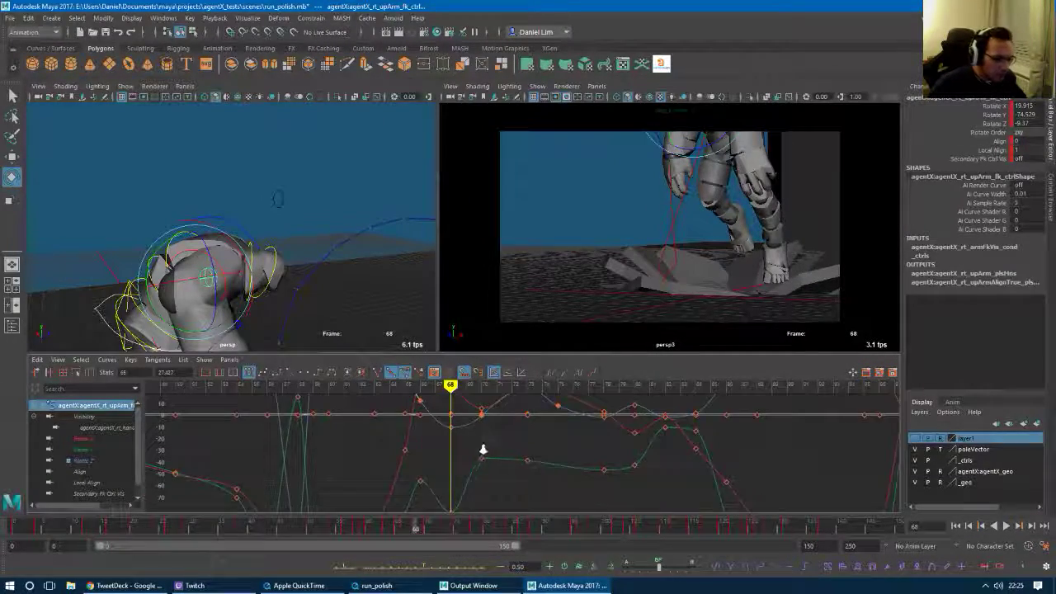
pyautogui.scroll(-1, 483, 441)
# Raise the right upper arm's Rotate Y key at frame 70 to about -28.
pyautogui.click(404, 530)
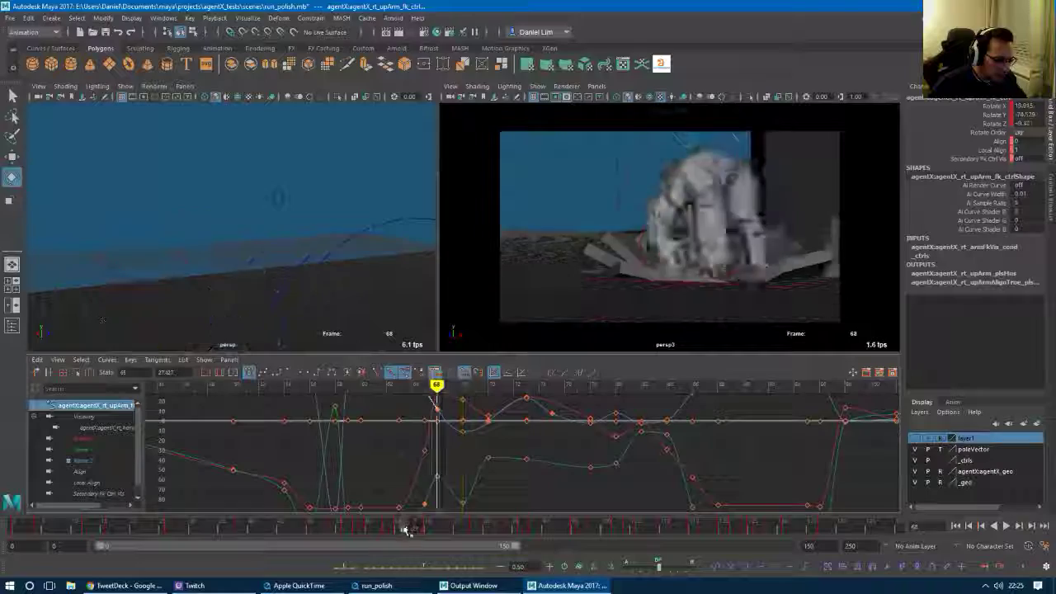
pyautogui.moveTo(405, 530); pyautogui.dragTo(427, 531)
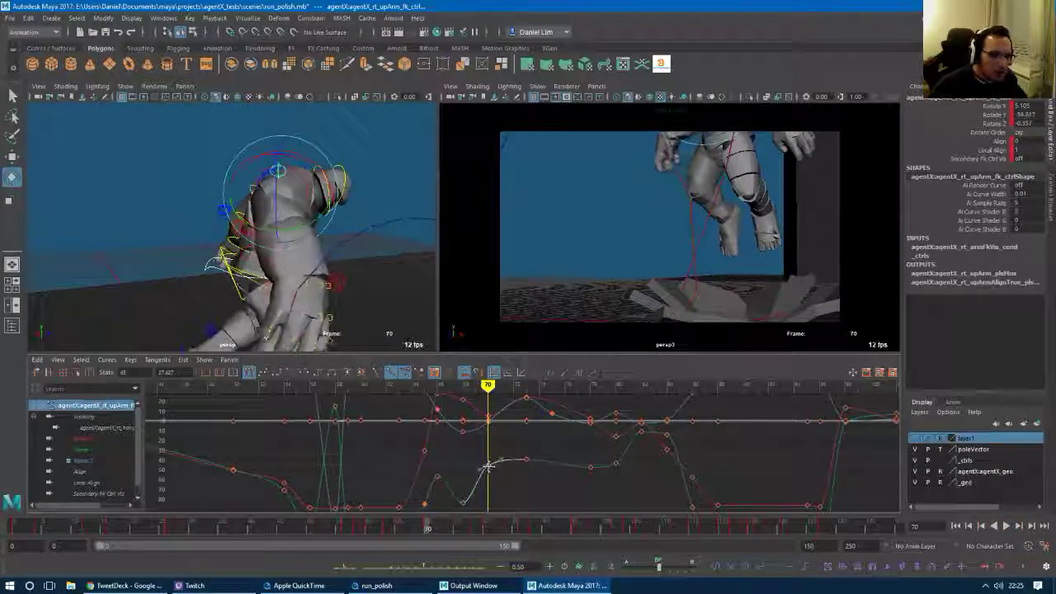
pyautogui.moveTo(488, 467); pyautogui.dragTo(488, 455, button='middle')
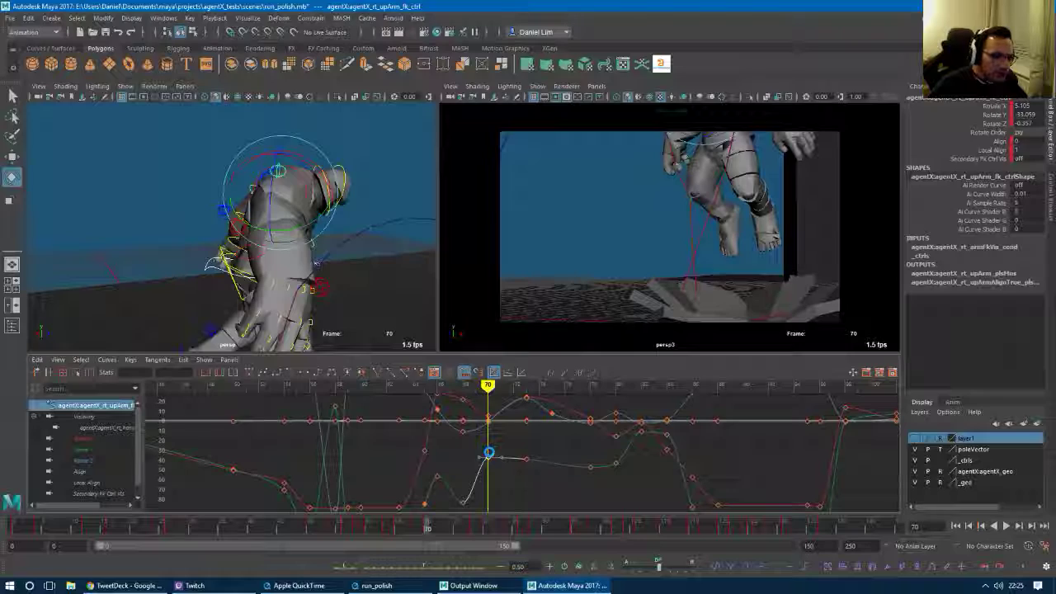
pyautogui.moveTo(489, 453); pyautogui.dragTo(487, 452, button='middle')
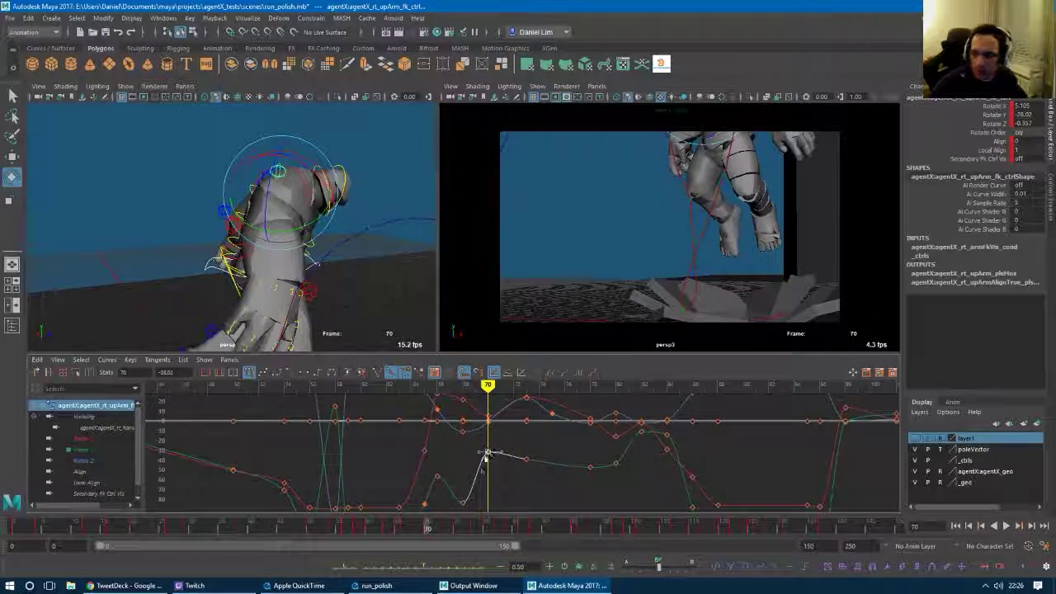
# Raise the right upper arm's Rotate Y key at frame 73 to about -15.4.
pyautogui.moveTo(425, 529)
pyautogui.mouseDown()
pyautogui.moveTo(405, 532)
pyautogui.moveTo(425, 533)
pyautogui.mouseUp()
pyautogui.moveTo(438, 534); pyautogui.dragTo(444, 537)
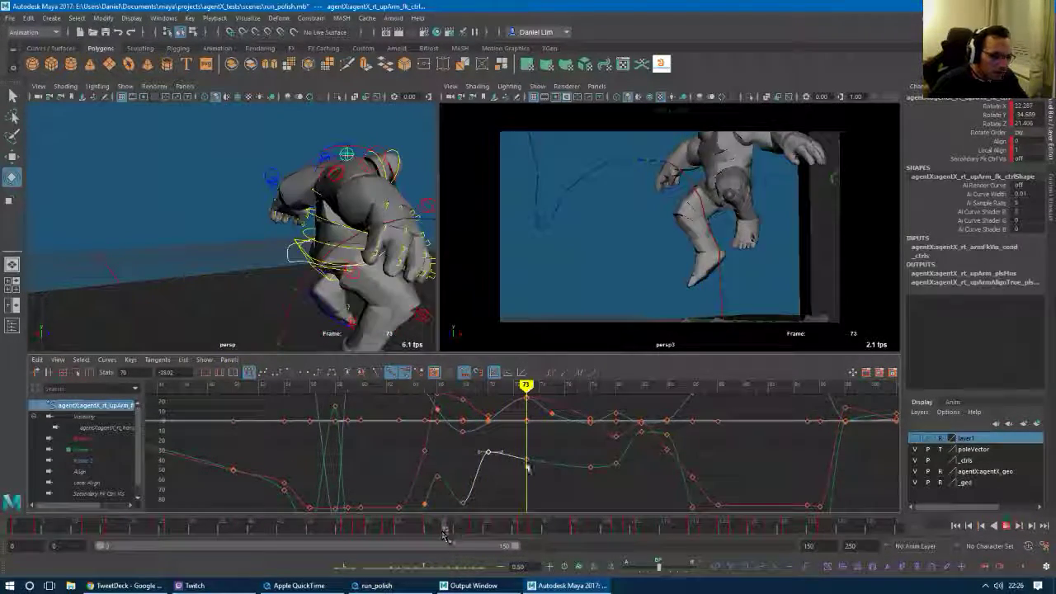
pyautogui.click(527, 462)
pyautogui.moveTo(526, 461); pyautogui.dragTo(551, 474, button='middle')
# Rotate the right upper arm at frame 73 to about 7.6 in X and 30 in Z, and check the motion around it.
pyautogui.keyDown('alt'); pyautogui.moveTo(260, 161); pyautogui.dragTo(329, 183); pyautogui.keyUp('alt')
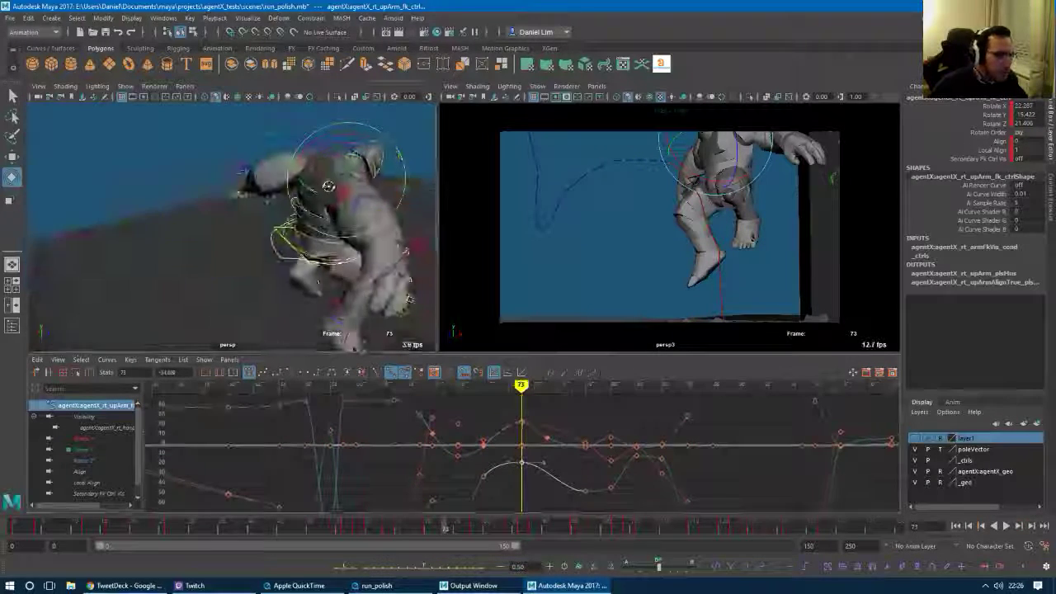
pyautogui.keyDown('alt'); pyautogui.moveTo(324, 147); pyautogui.dragTo(321, 146); pyautogui.keyUp('alt')
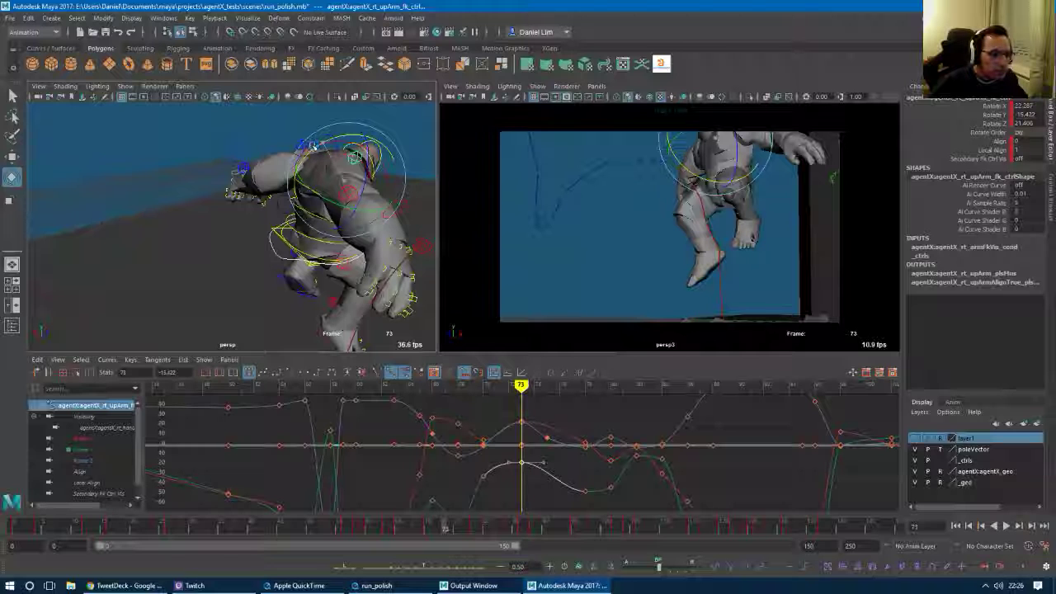
pyautogui.moveTo(308, 144); pyautogui.dragTo(308, 148)
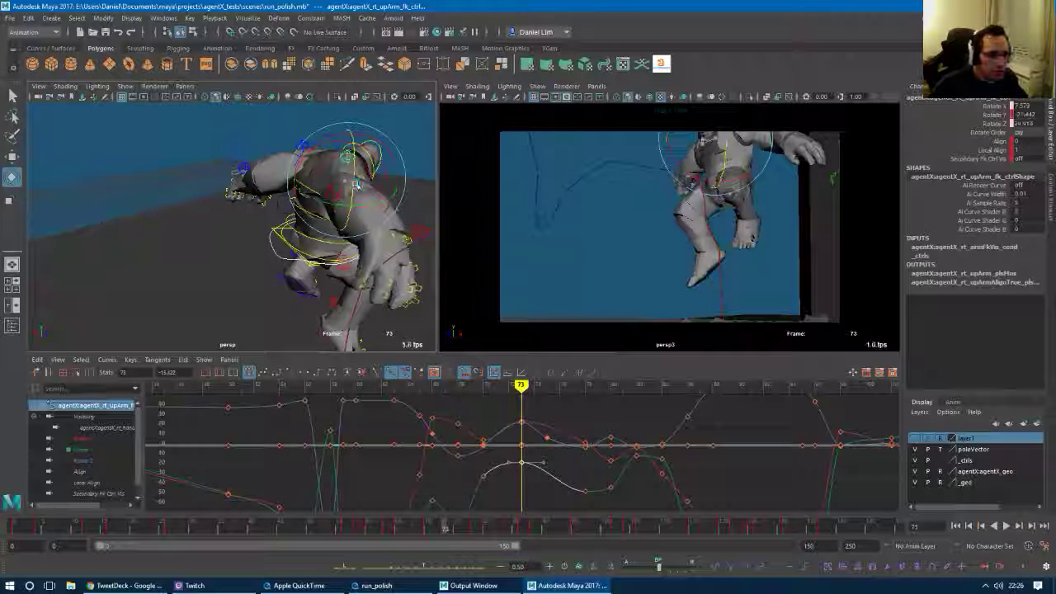
pyautogui.moveTo(355, 184); pyautogui.dragTo(355, 185)
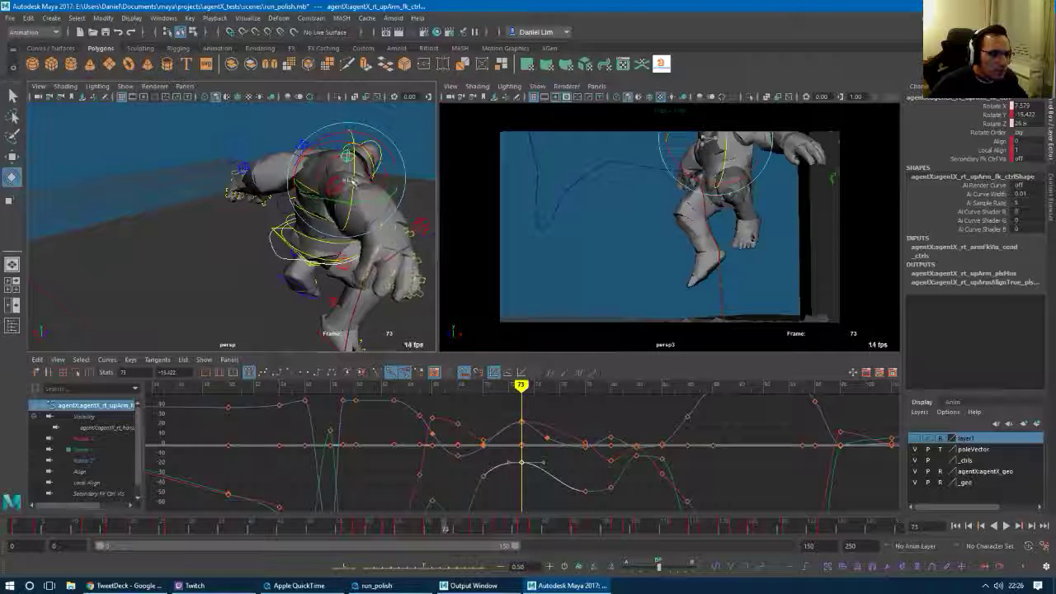
pyautogui.click(440, 528)
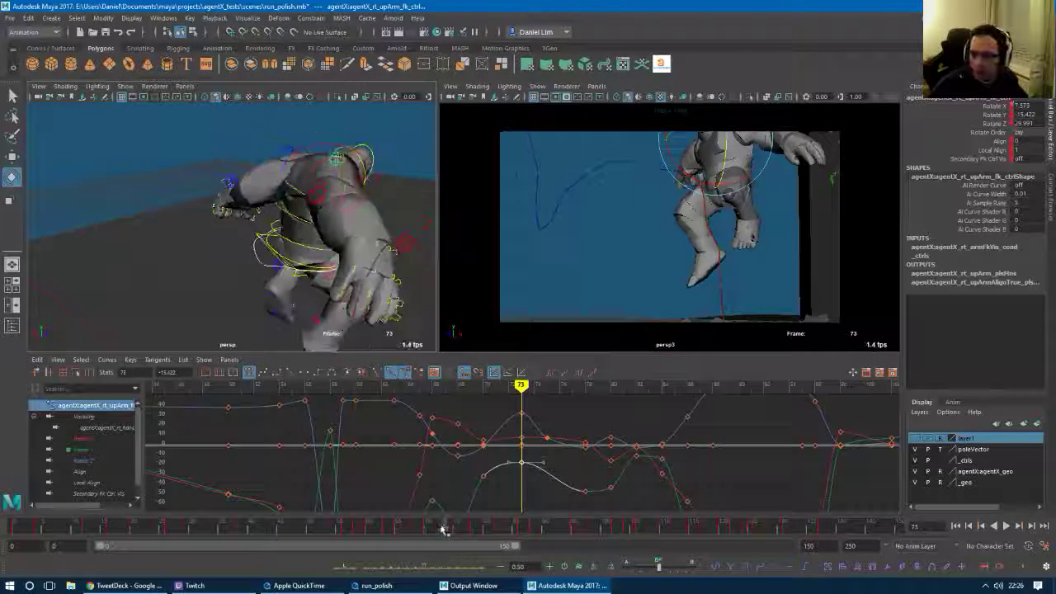
pyautogui.moveTo(442, 529)
pyautogui.mouseDown()
pyautogui.moveTo(415, 529)
pyautogui.moveTo(450, 532)
pyautogui.moveTo(406, 529)
pyautogui.moveTo(447, 531)
pyautogui.mouseUp()
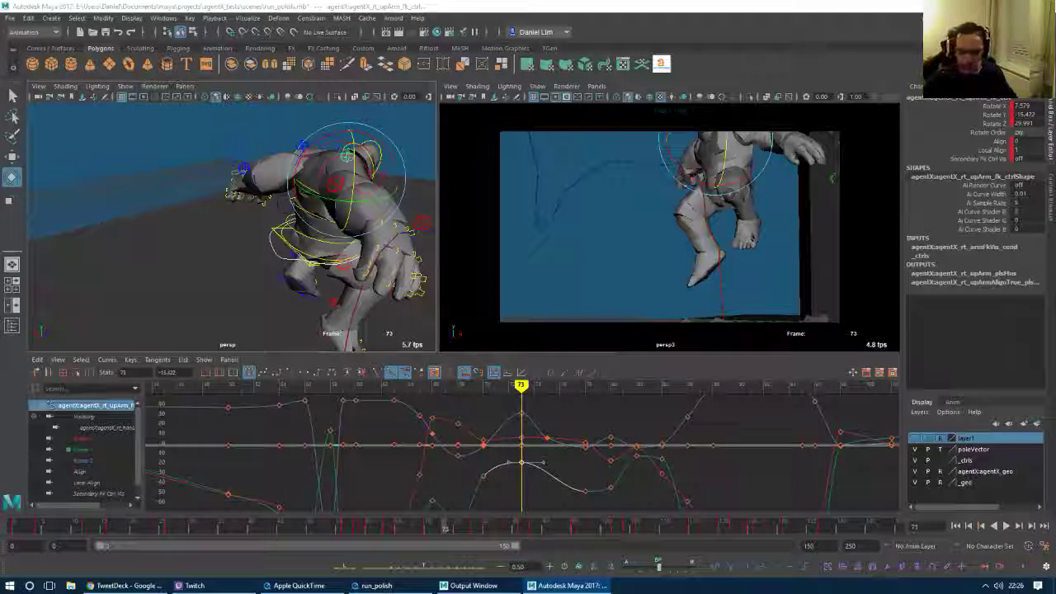
# Isolate the right upper arm's Rotate Z curve, raise its frame 75 key to about 13.6 and smooth the key's tangent.
pyautogui.moveTo(474, 533)
pyautogui.mouseDown()
pyautogui.moveTo(400, 534)
pyautogui.moveTo(465, 535)
pyautogui.moveTo(457, 529)
pyautogui.mouseUp()
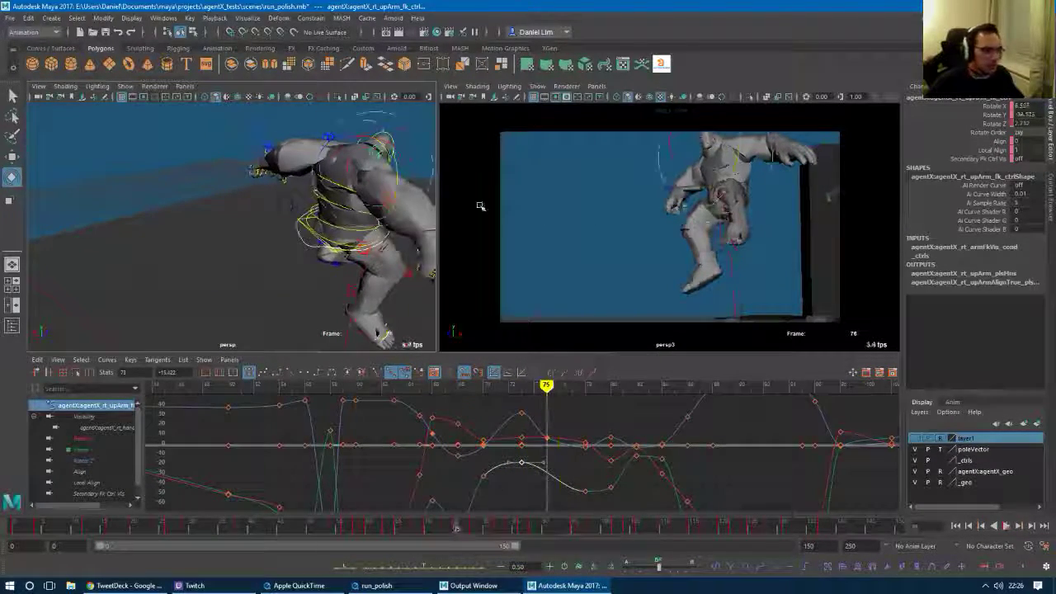
pyautogui.keyDown('alt'); pyautogui.moveTo(330, 216); pyautogui.dragTo(508, 216); pyautogui.keyUp('alt')
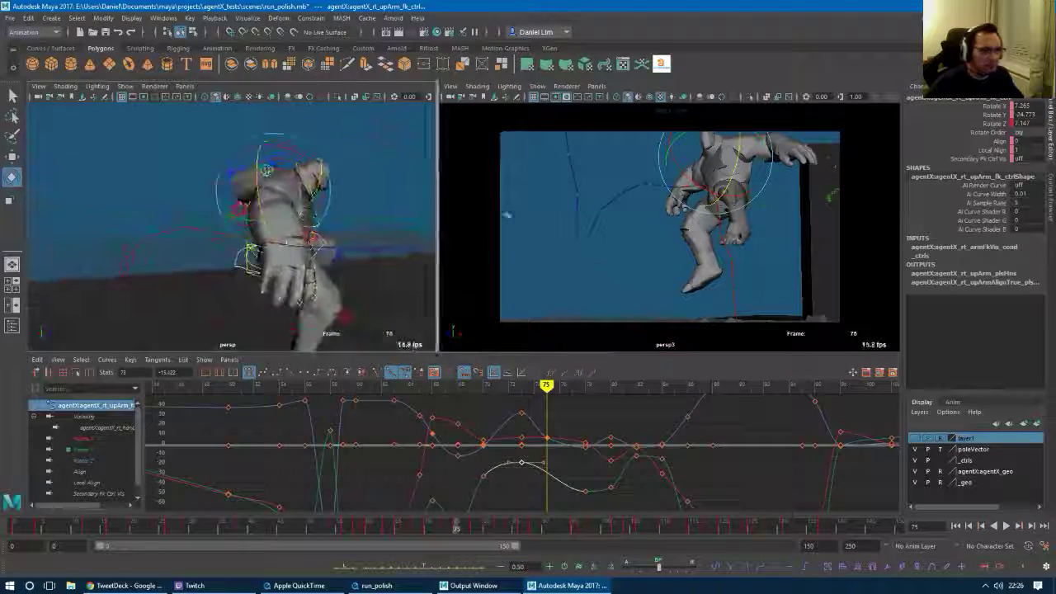
pyautogui.scroll(5, 584, 442)
pyautogui.keyDown('alt'); pyautogui.moveTo(570, 438); pyautogui.dragTo(544, 455, button='middle'); pyautogui.keyUp('alt')
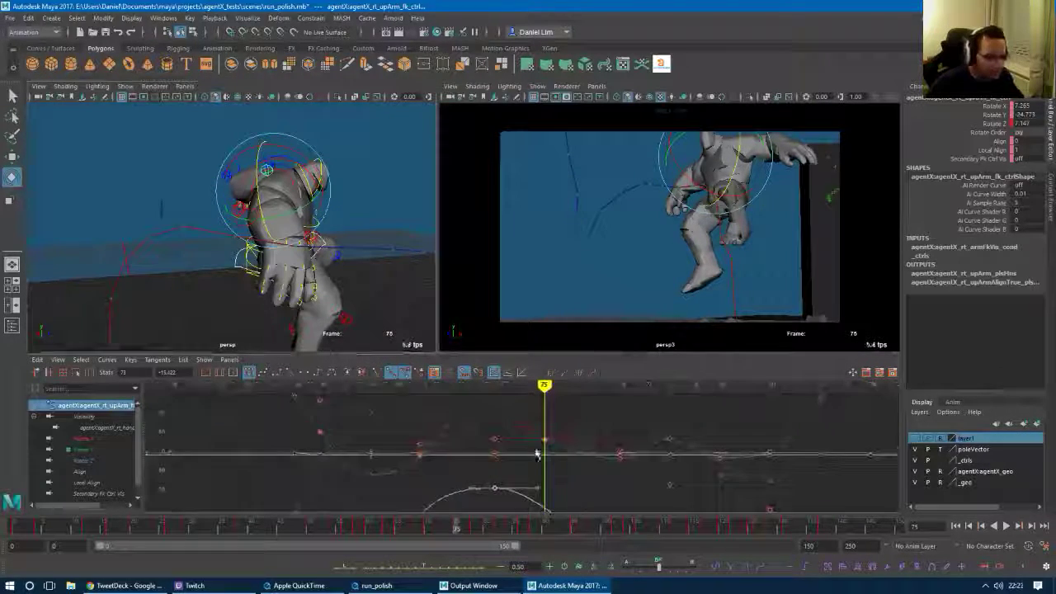
pyautogui.click(93, 461)
pyautogui.click(552, 443)
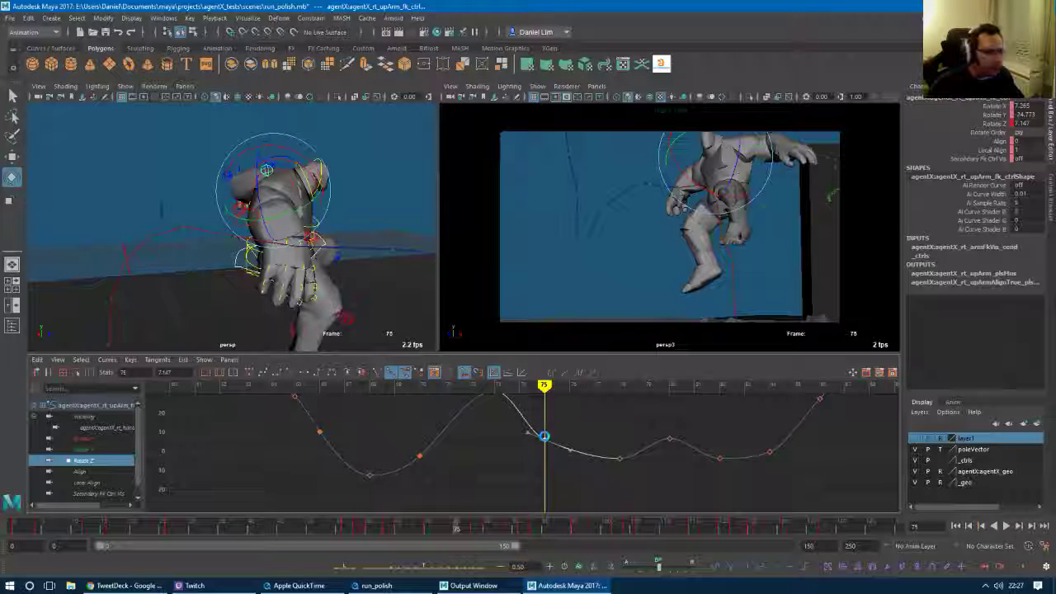
pyautogui.moveTo(545, 435); pyautogui.dragTo(546, 427, button='middle')
pyautogui.click(570, 436)
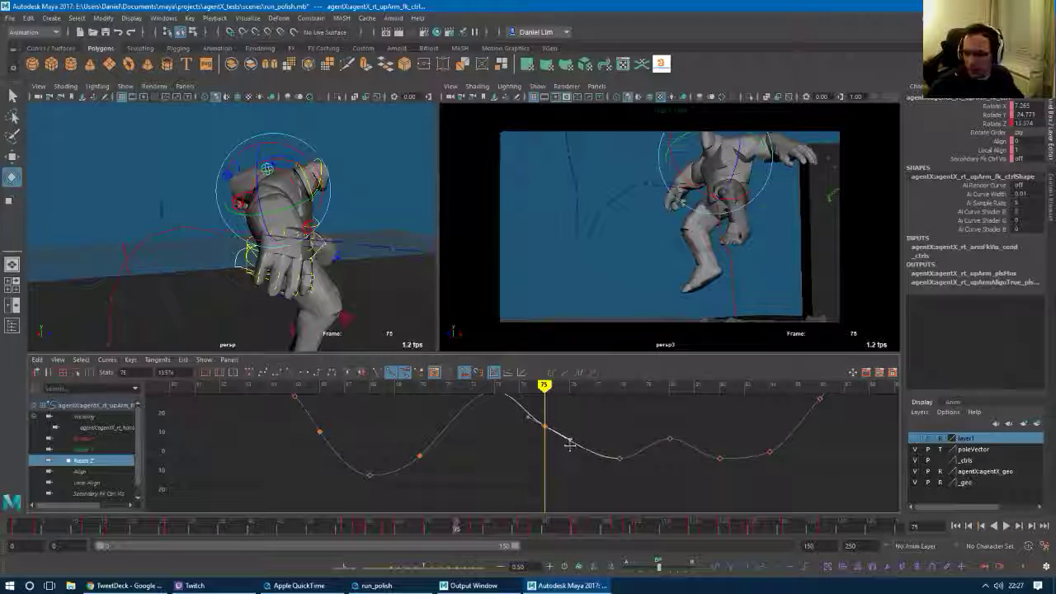
pyautogui.moveTo(568, 444); pyautogui.dragTo(555, 472, button='middle')
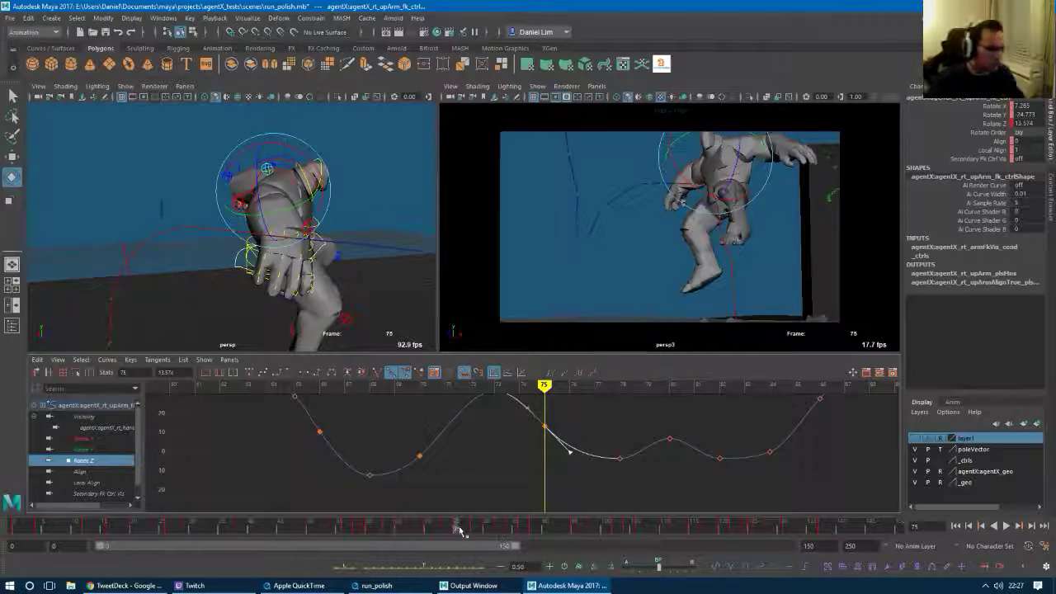
# Rotate the right upper arm at frame 75 to about 22.2 in Z and check the resulting motion.
pyautogui.hotkey('alt', 'v')
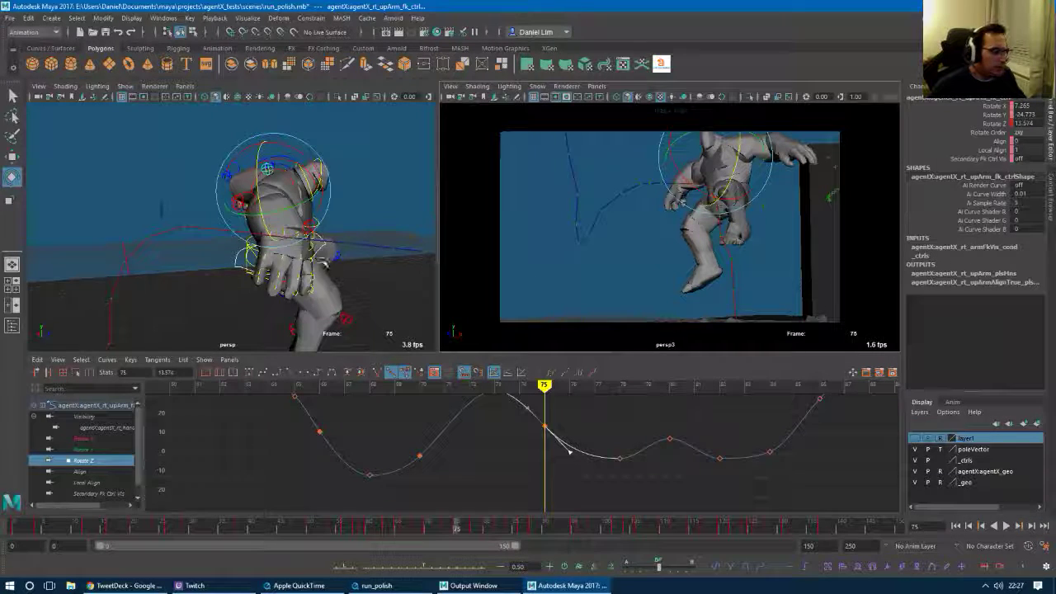
pyautogui.keyDown('alt'); pyautogui.moveTo(330, 239); pyautogui.dragTo(194, 223); pyautogui.keyUp('alt')
pyautogui.keyDown('alt'); pyautogui.moveTo(301, 284); pyautogui.dragTo(262, 294); pyautogui.keyUp('alt')
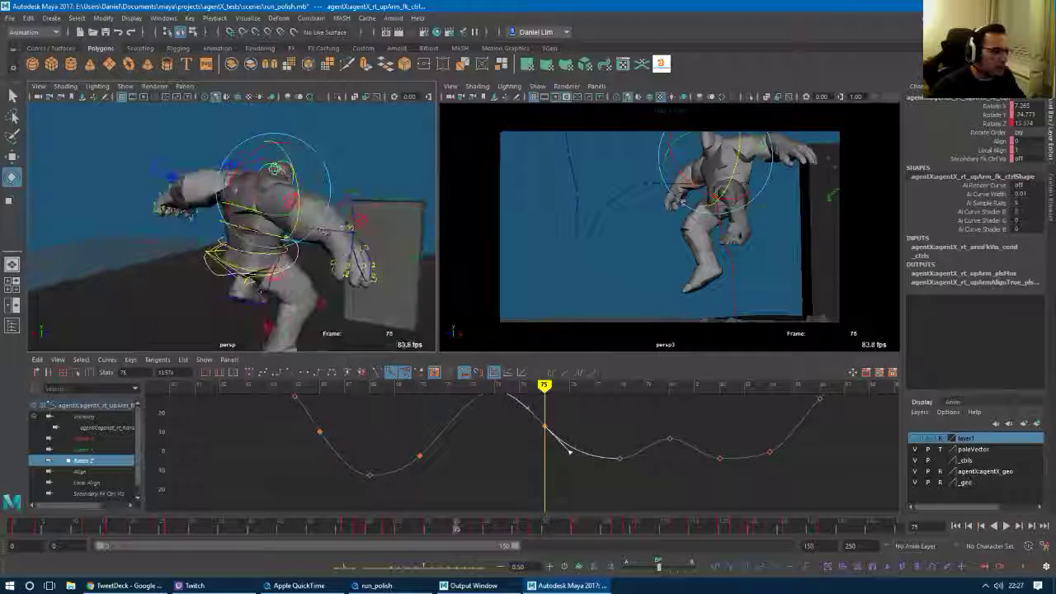
pyautogui.keyDown('alt'); pyautogui.moveTo(353, 221); pyautogui.dragTo(256, 216); pyautogui.keyUp('alt')
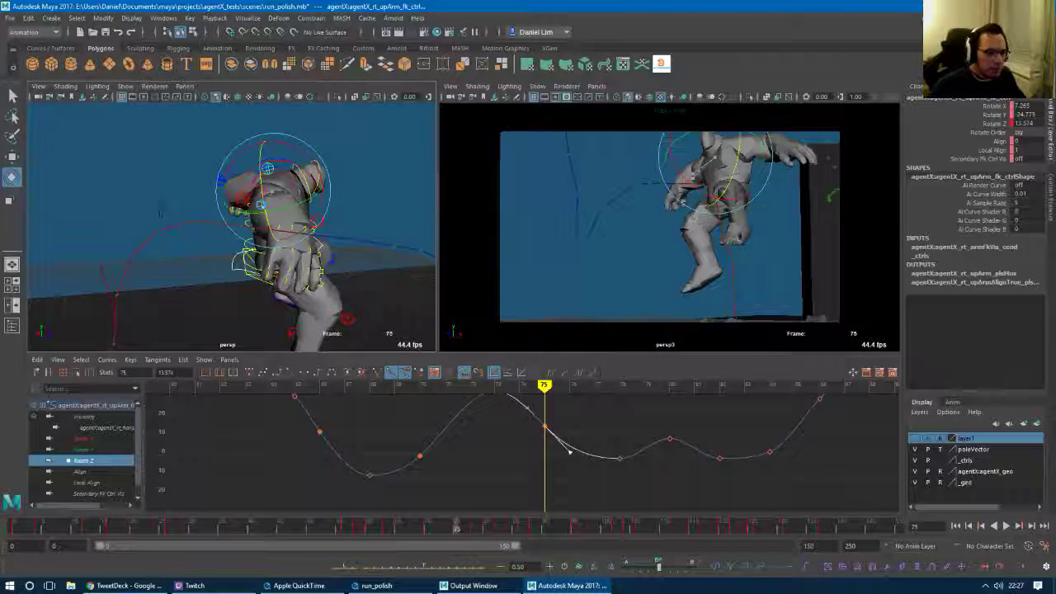
pyautogui.moveTo(259, 204); pyautogui.dragTo(256, 198)
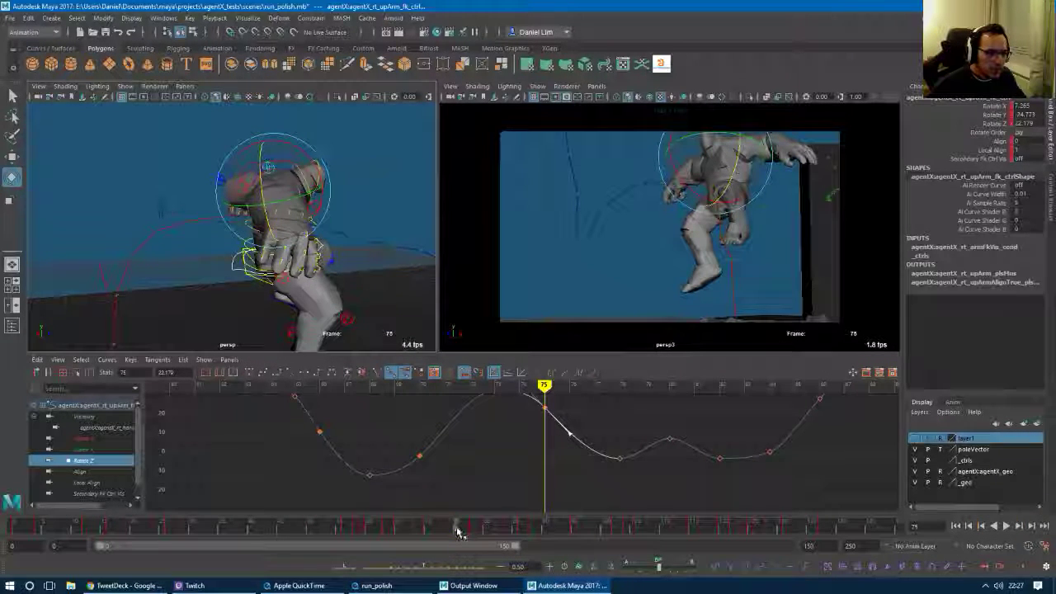
pyautogui.hotkey('alt', 'v')
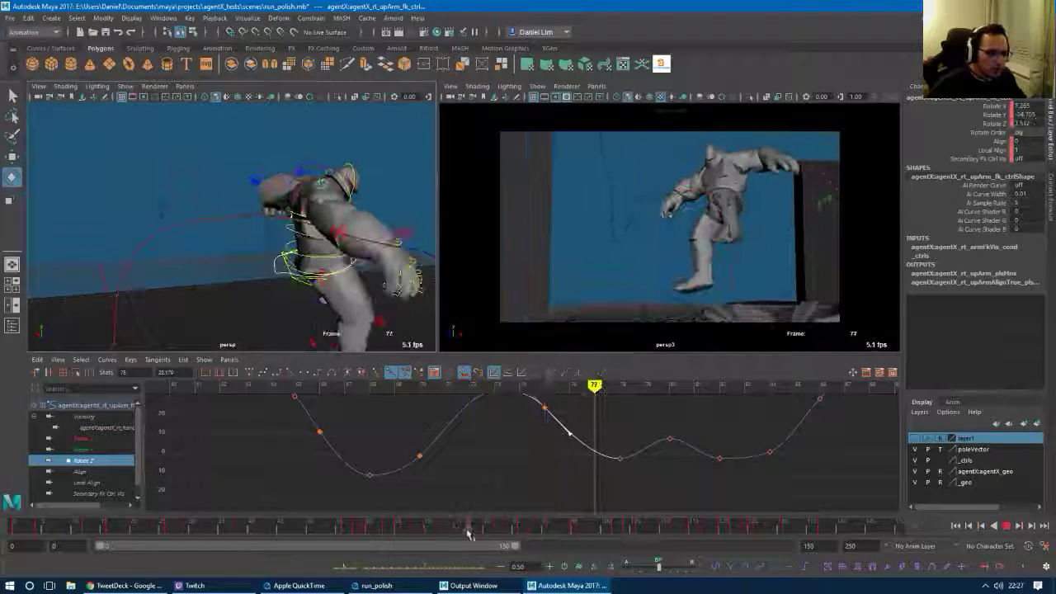
# Select the right elbow control and raise its Rotate Y key at frame 75 to about 3.2.
pyautogui.moveTo(469, 535); pyautogui.dragTo(476, 535)
pyautogui.keyDown('alt'); pyautogui.moveTo(355, 227); pyautogui.dragTo(239, 276); pyautogui.keyUp('alt')
pyautogui.press('q')
pyautogui.click(212, 238)
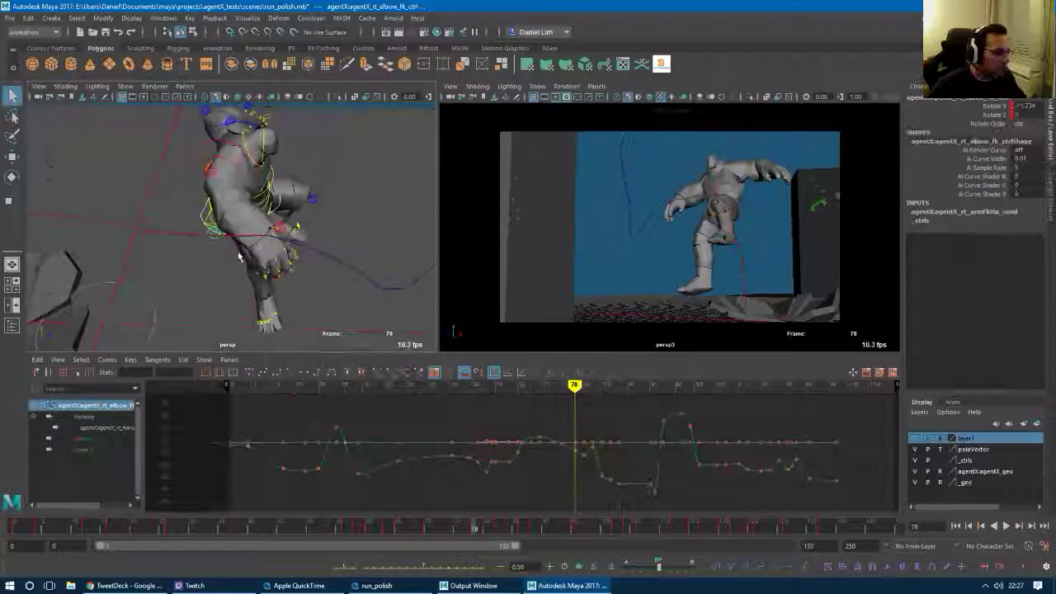
pyautogui.keyDown('alt'); pyautogui.moveTo(566, 465); pyautogui.dragTo(580, 463, button='right'); pyautogui.keyUp('alt')
pyautogui.keyDown('alt'); pyautogui.moveTo(580, 463); pyautogui.dragTo(559, 471, button='middle'); pyautogui.keyUp('alt')
pyautogui.keyDown('alt'); pyautogui.moveTo(558, 471); pyautogui.dragTo(571, 469, button='right'); pyautogui.keyUp('alt')
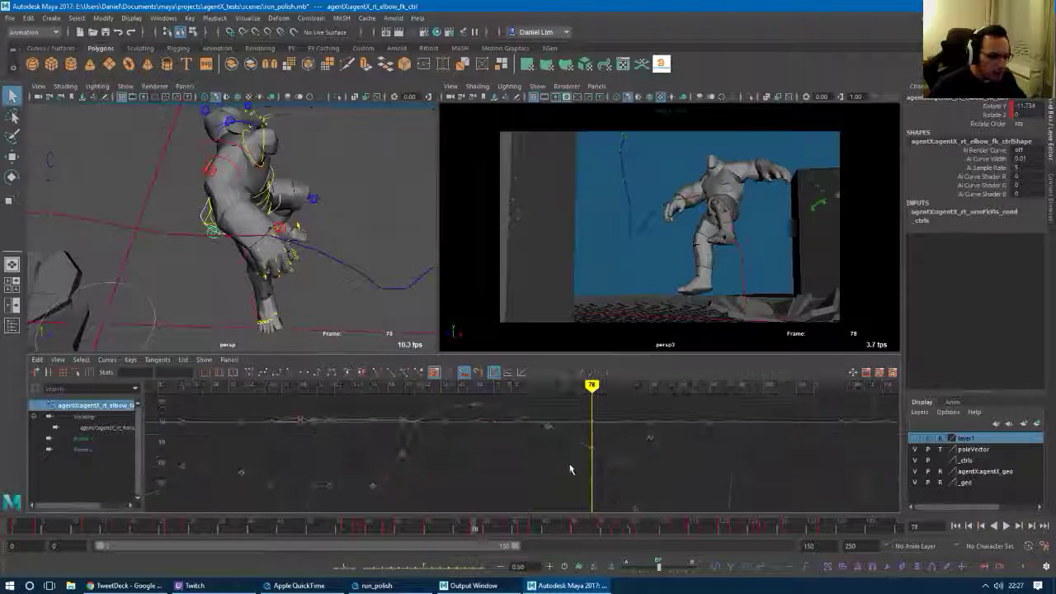
pyautogui.press(',')
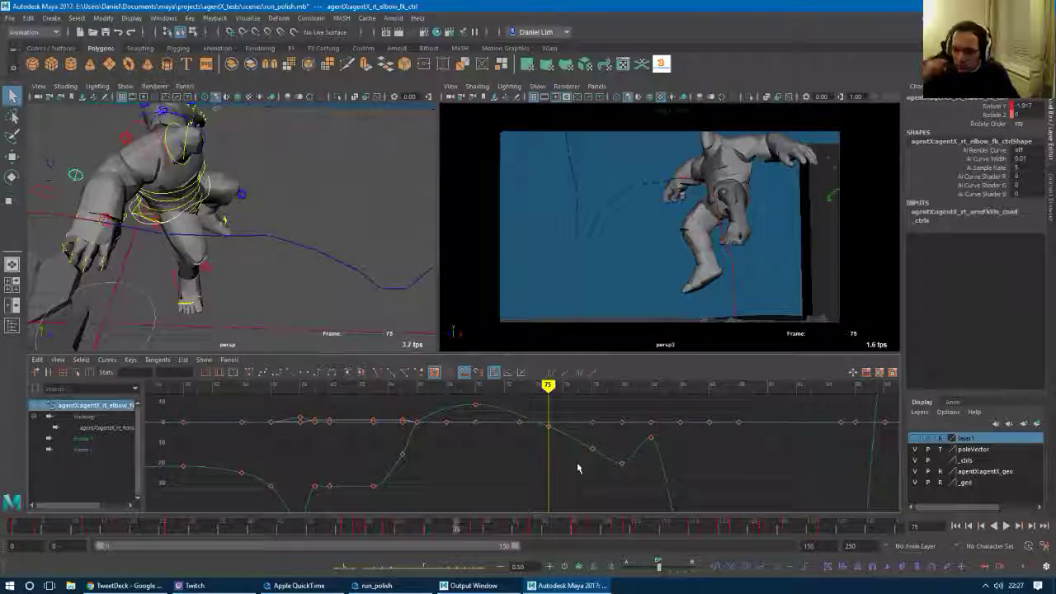
pyautogui.click(549, 424)
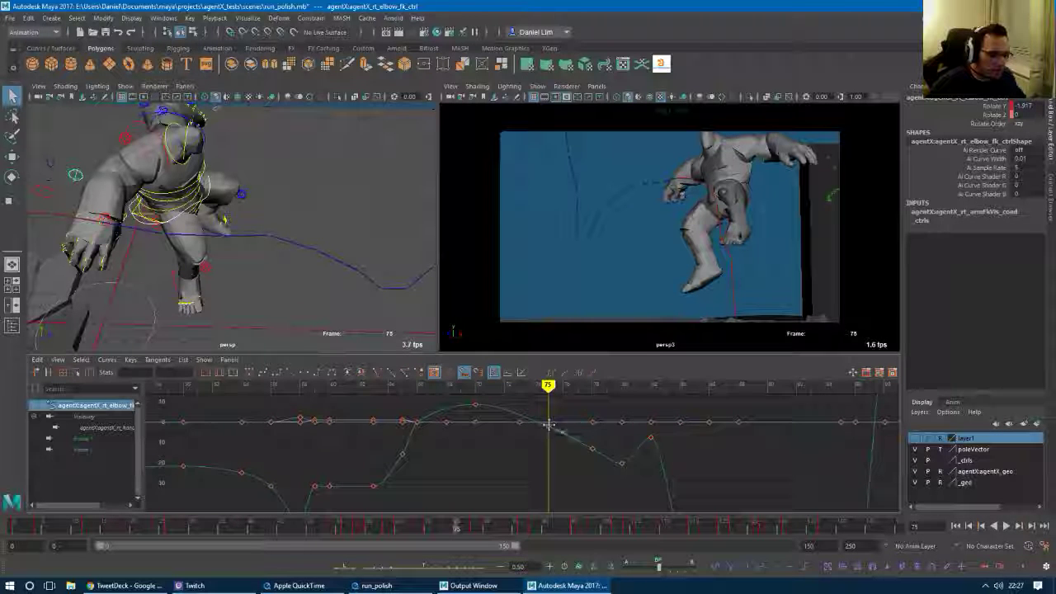
pyautogui.click(549, 424)
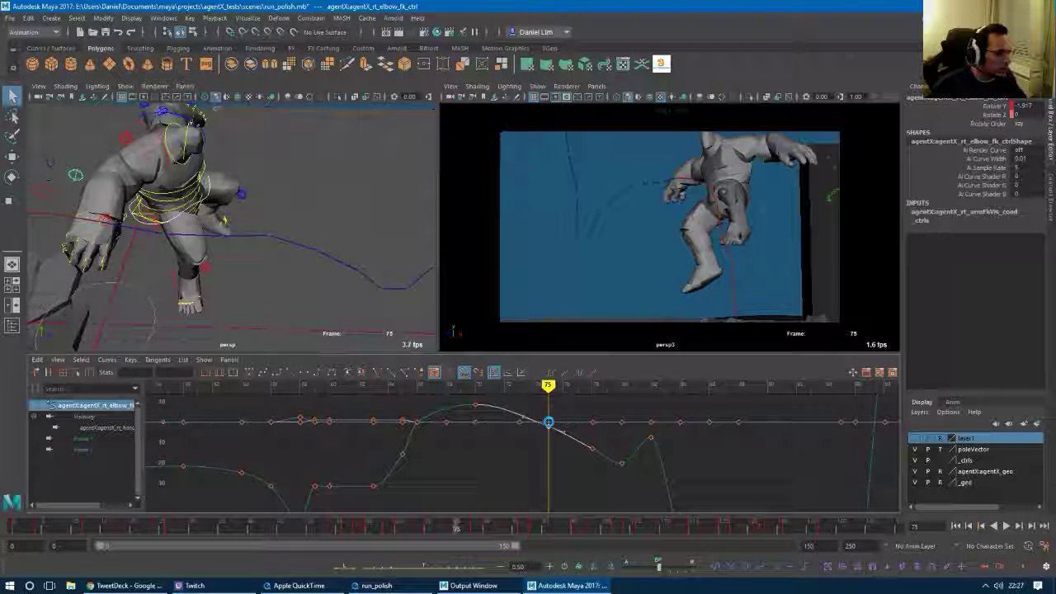
pyautogui.moveTo(549, 423); pyautogui.dragTo(549, 414, button='middle')
# Raise the right elbow's Rotate Y key at frame 70 to about 10.
pyautogui.press(',')
pyautogui.press(',')
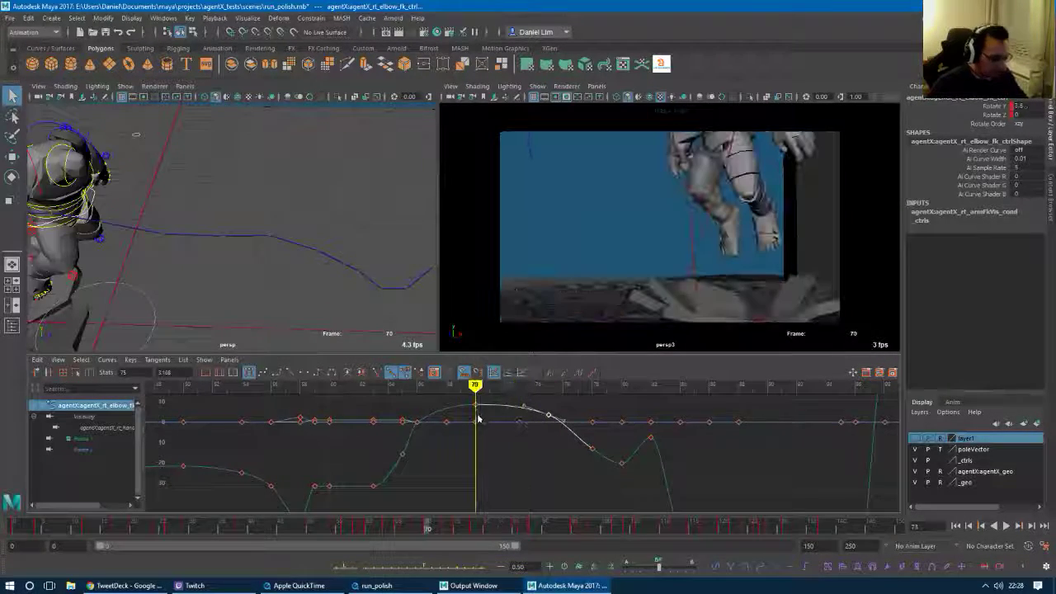
pyautogui.keyDown('alt'); pyautogui.moveTo(480, 432); pyautogui.dragTo(496, 463, button='middle'); pyautogui.keyUp('alt')
pyautogui.keyDown('alt'); pyautogui.moveTo(231, 223); pyautogui.dragTo(322, 217); pyautogui.keyUp('alt')
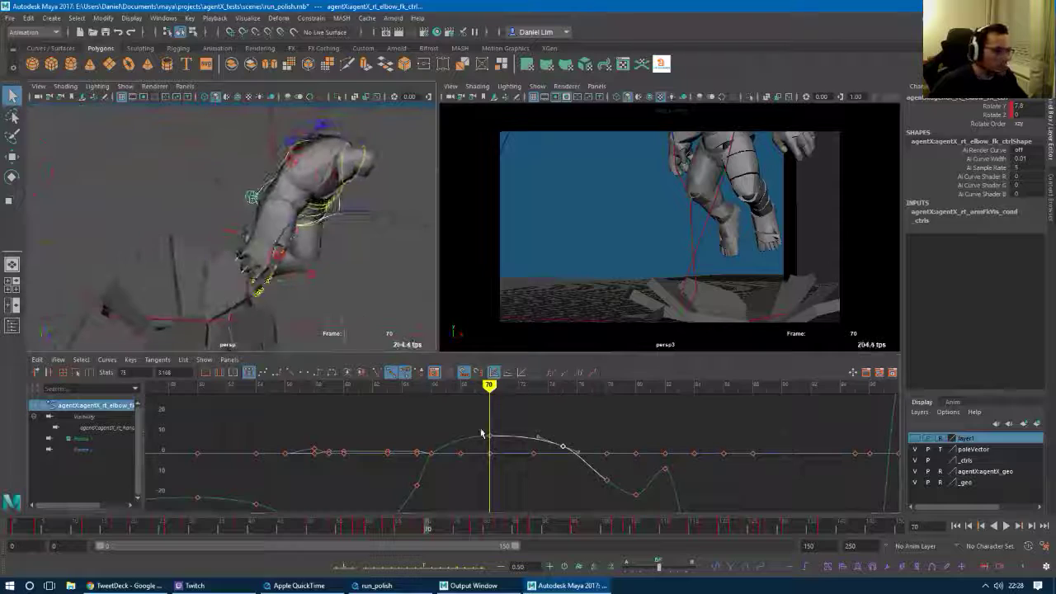
pyautogui.click(491, 435)
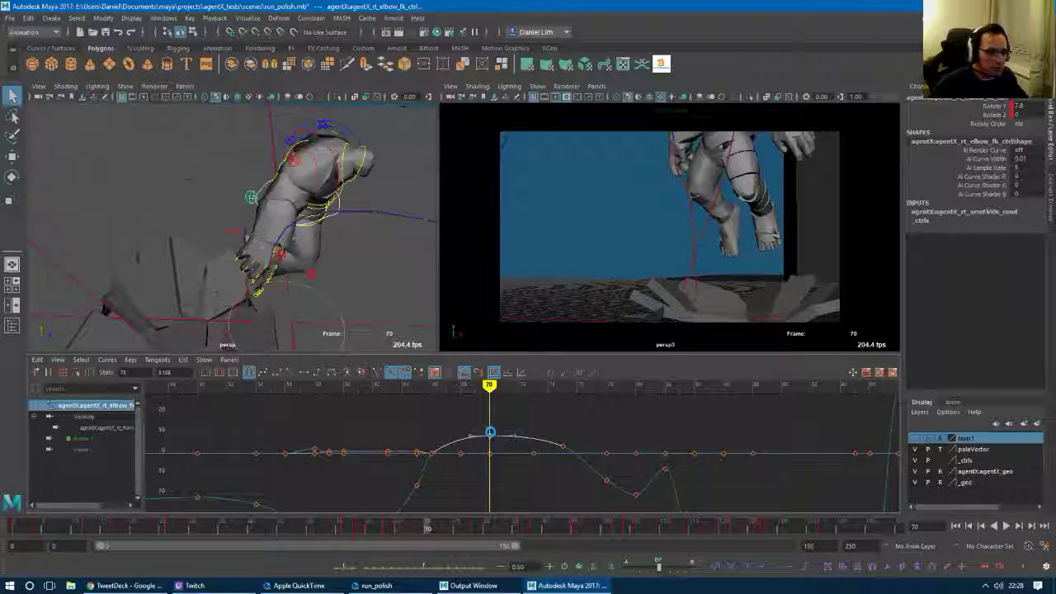
pyautogui.moveTo(489, 430); pyautogui.dragTo(491, 432, button='middle')
# Isolate the right elbow's Rotate Y curve, lower its frame 66 key to about -2.7 and steepen the key's tangent.
pyautogui.press(',')
pyautogui.press(',')
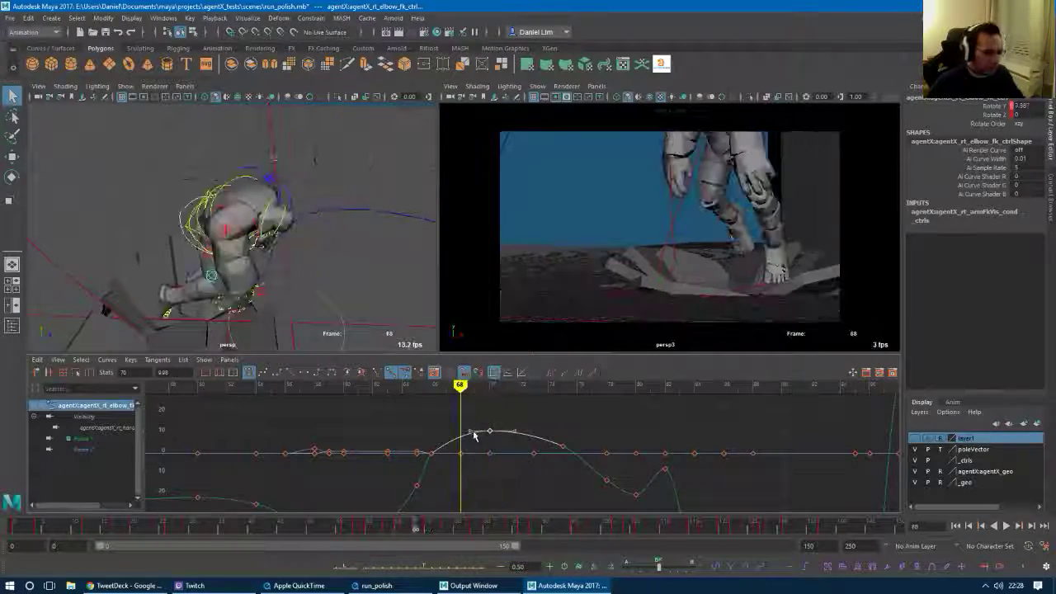
pyautogui.click(93, 442)
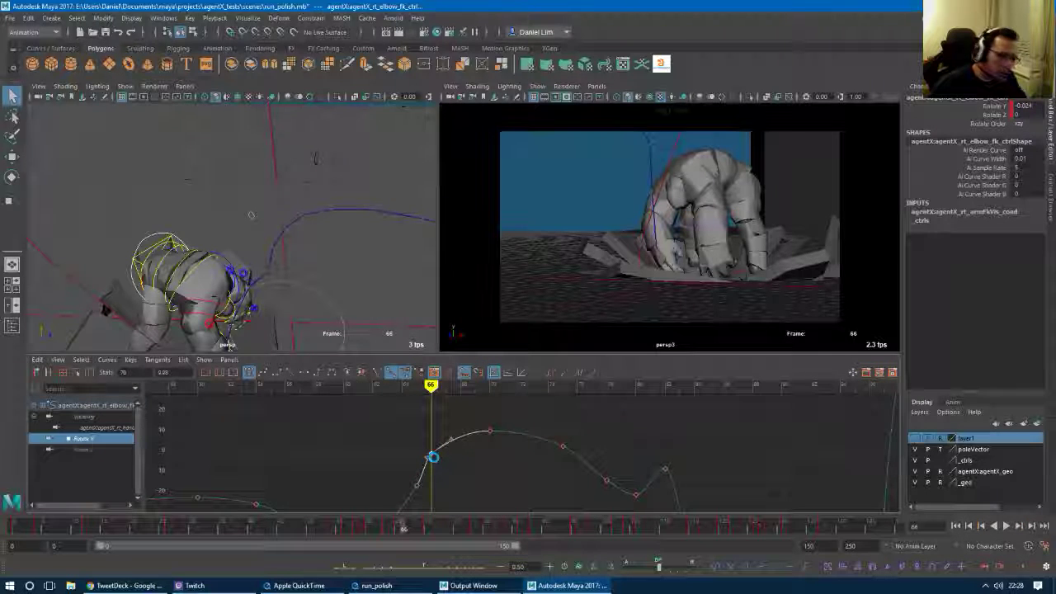
pyautogui.moveTo(433, 456); pyautogui.dragTo(439, 431, button='middle')
pyautogui.click(451, 445)
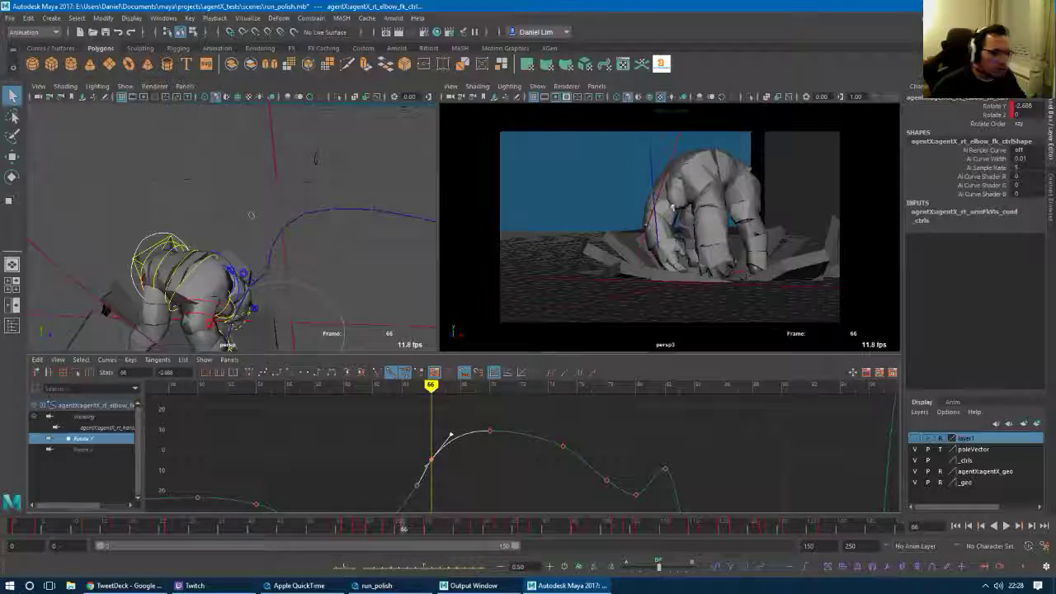
# Select the right upper arm control and examine the arm's motion from frame 66 onward, ending at frame 73.
pyautogui.click(221, 327)
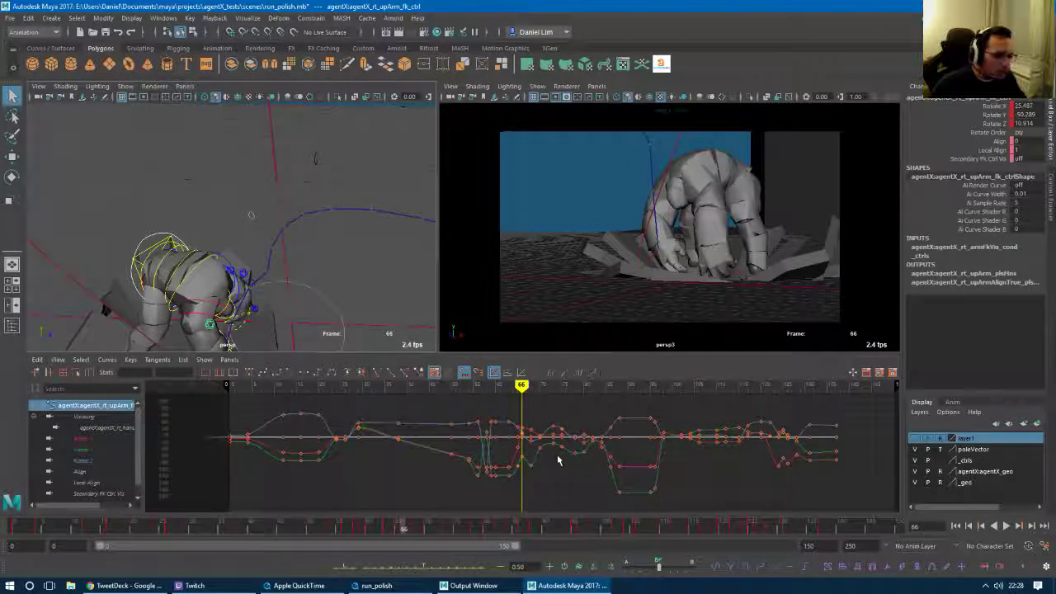
pyautogui.press('.')
pyautogui.press(',')
pyautogui.press('.')
pyautogui.press('.')
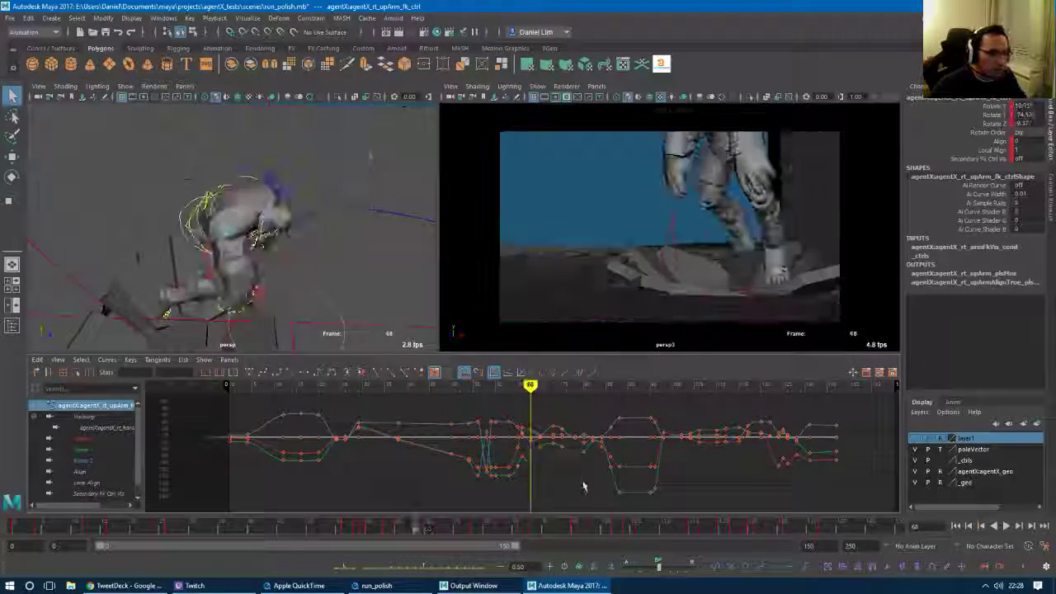
pyautogui.moveTo(438, 532); pyautogui.dragTo(149, 509)
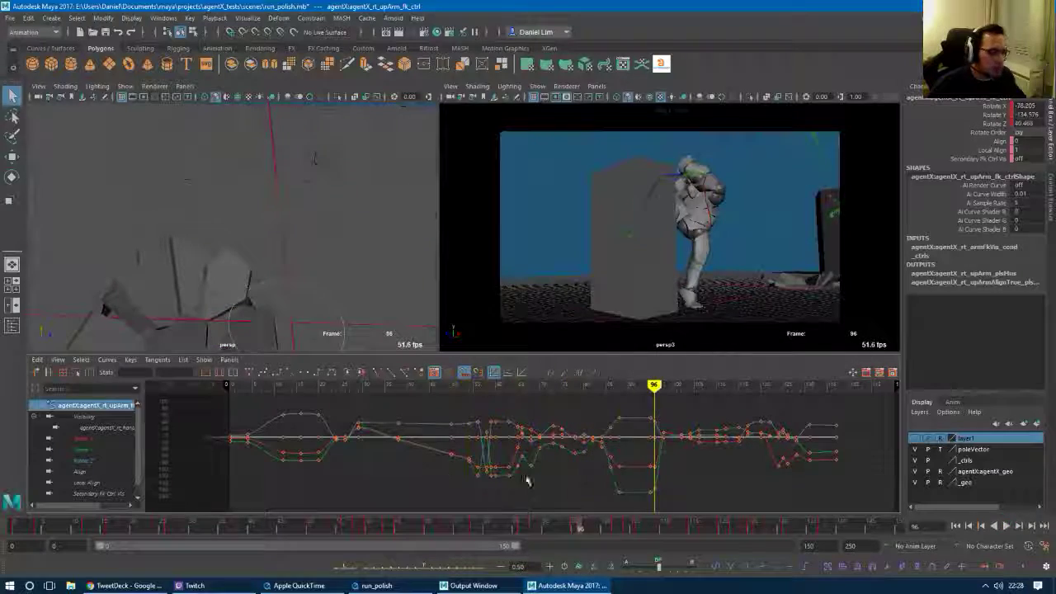
pyautogui.moveTo(494, 532); pyautogui.dragTo(446, 534)
pyautogui.scroll(5, 556, 438)
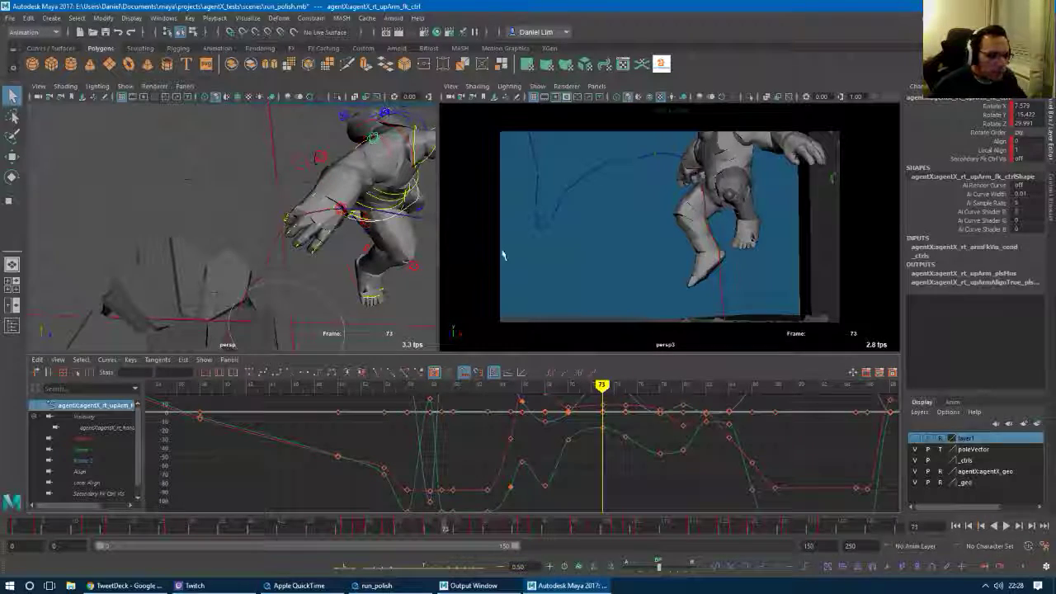
# Try lowering the right upper arm's Rotate Z key at frame 73 to about 20.1, and undo the change.
pyautogui.keyDown('alt'); pyautogui.moveTo(370, 183); pyautogui.dragTo(291, 225); pyautogui.keyUp('alt')
pyautogui.scroll(2, 595, 413)
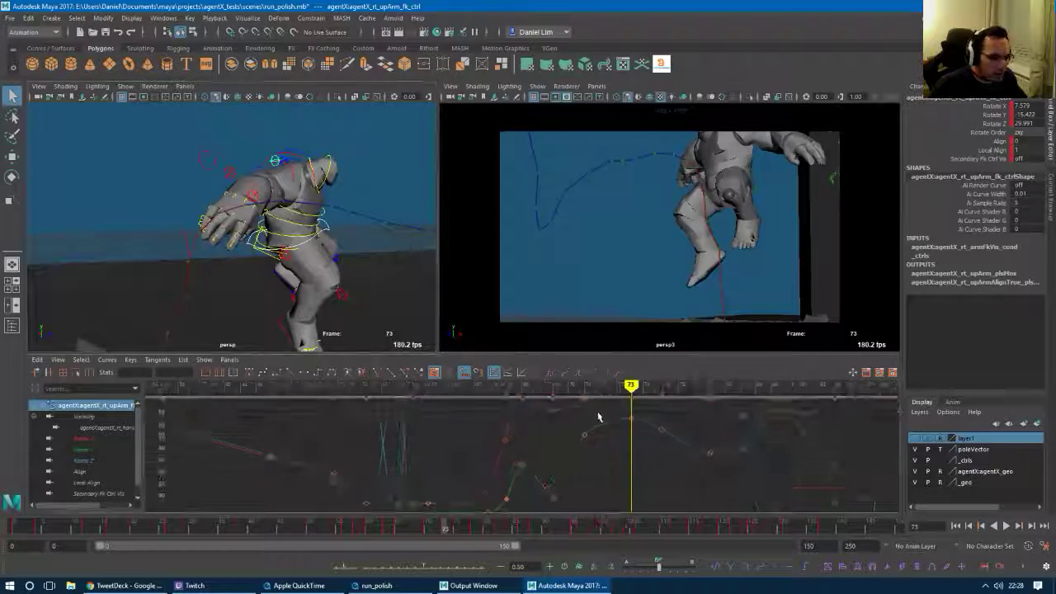
pyautogui.keyDown('alt'); pyautogui.moveTo(599, 418); pyautogui.dragTo(556, 471, button='middle'); pyautogui.keyUp('alt')
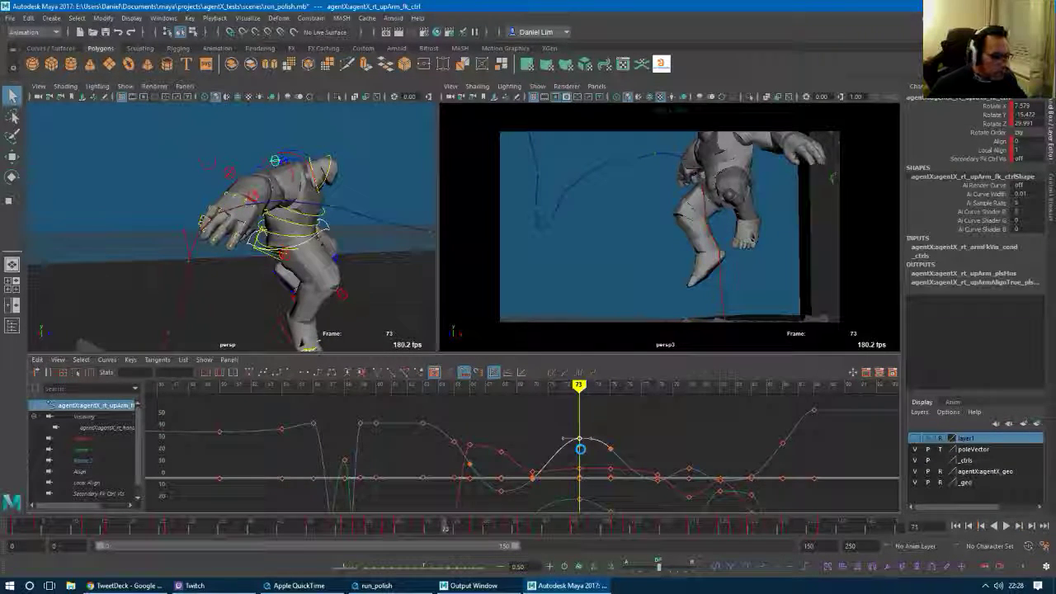
pyautogui.moveTo(580, 438); pyautogui.dragTo(581, 451, button='middle')
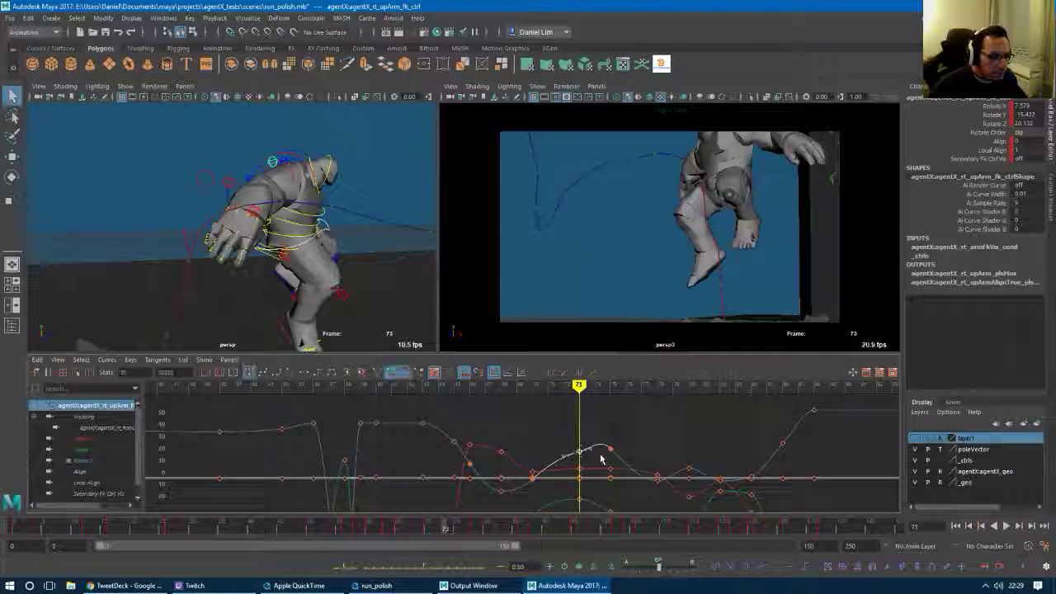
pyautogui.hotkey('ctrl', 'z')
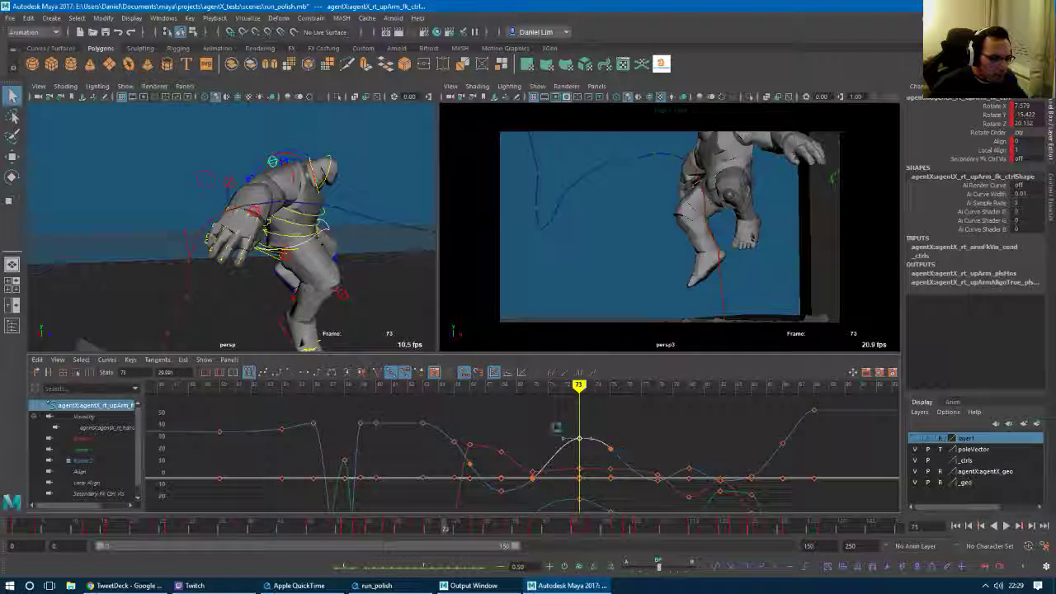
# Lower the right upper arm's Rotate Z keys at frames 73 and 75 together, to about 13.1 and 5.3.
pyautogui.moveTo(557, 426); pyautogui.dragTo(635, 463)
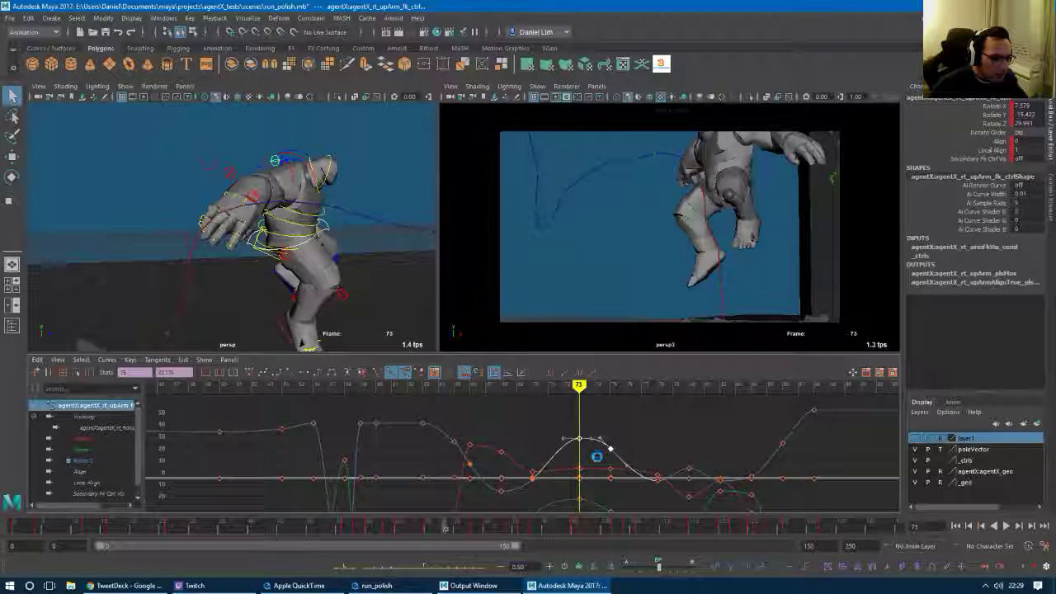
pyautogui.moveTo(596, 458)
pyautogui.mouseDown(button='middle')
pyautogui.moveTo(601, 468)
pyautogui.moveTo(613, 446)
pyautogui.mouseUp(button='middle')
pyautogui.click(631, 459)
pyautogui.scroll(3, 615, 448)
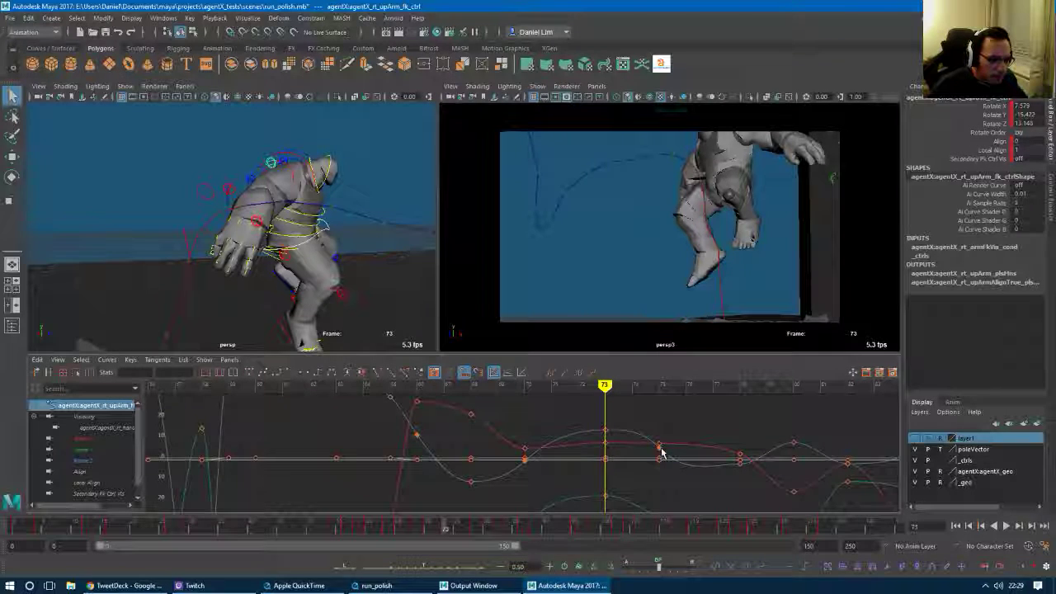
# Smooth the tangent of the right upper arm's Rotate Z key at frame 75 and check the surrounding motion.
pyautogui.click(660, 447)
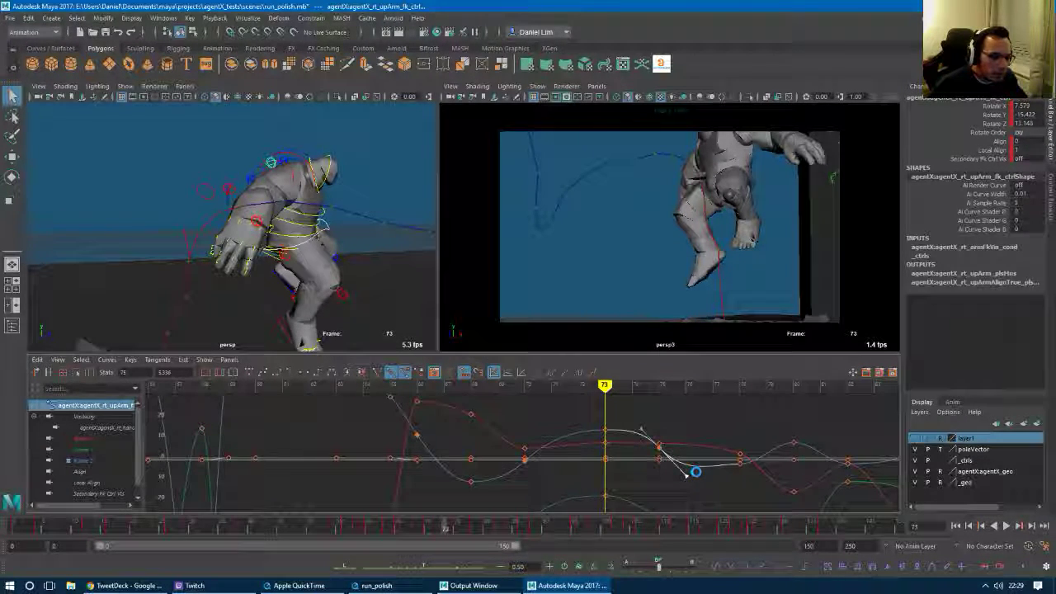
pyautogui.moveTo(696, 472); pyautogui.dragTo(698, 467)
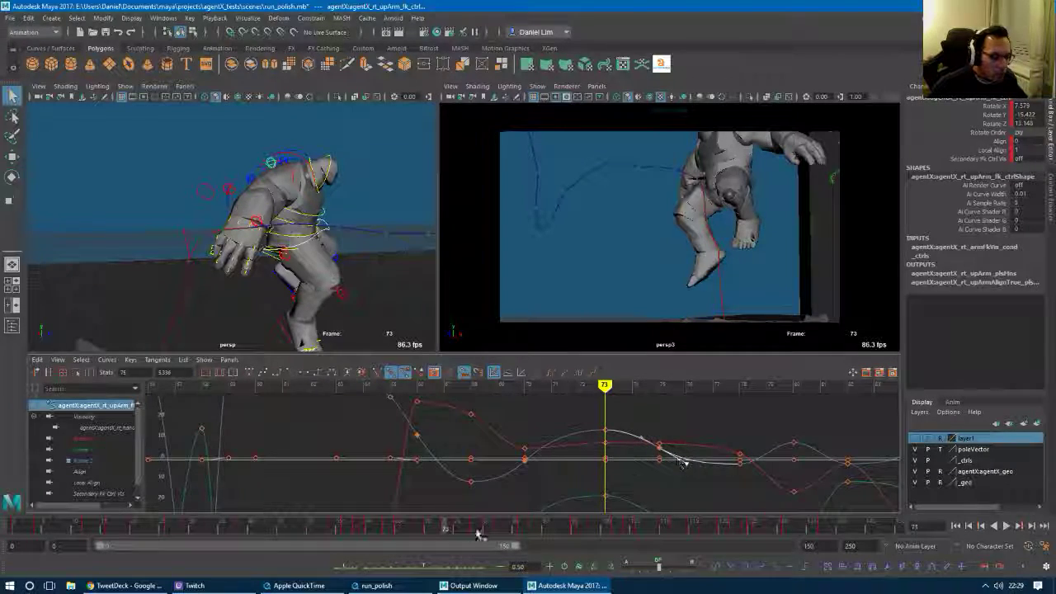
pyautogui.moveTo(448, 527)
pyautogui.mouseDown()
pyautogui.moveTo(415, 529)
pyautogui.moveTo(462, 532)
pyautogui.mouseUp()
pyautogui.moveTo(449, 532); pyautogui.dragTo(441, 533)
# Lower the right upper arm's Rotate Y key at frame 73 to about -20.9 and check the motion through frame 78.
pyautogui.keyDown('alt'); pyautogui.moveTo(586, 474); pyautogui.dragTo(474, 429, button='middle'); pyautogui.keyUp('alt')
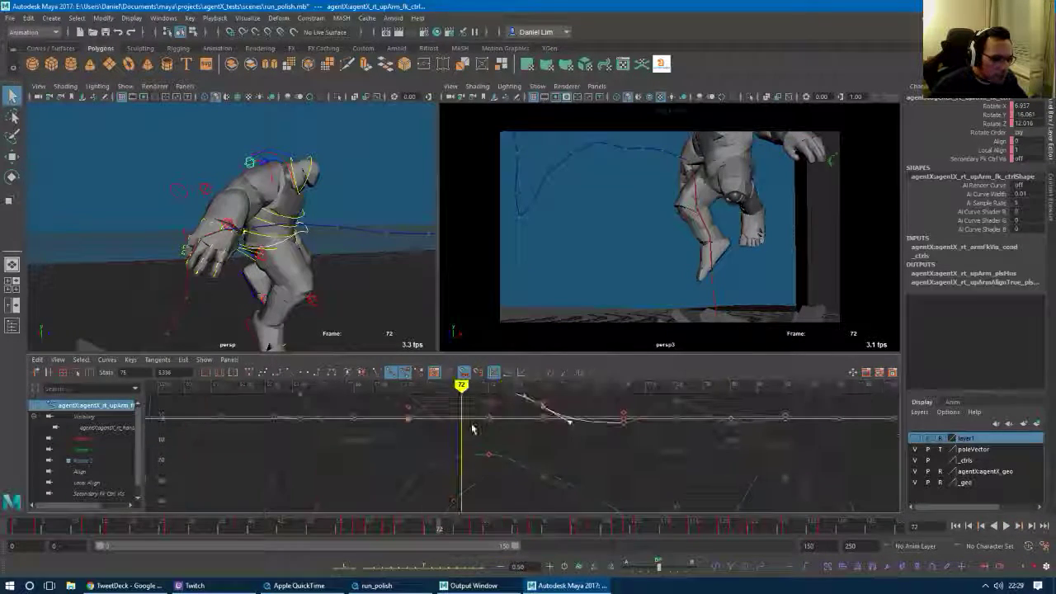
pyautogui.keyDown('alt'); pyautogui.keyDown('shift'); pyautogui.moveTo(474, 429); pyautogui.dragTo(462, 429, button='right'); pyautogui.keyUp('shift'); pyautogui.keyUp('alt')
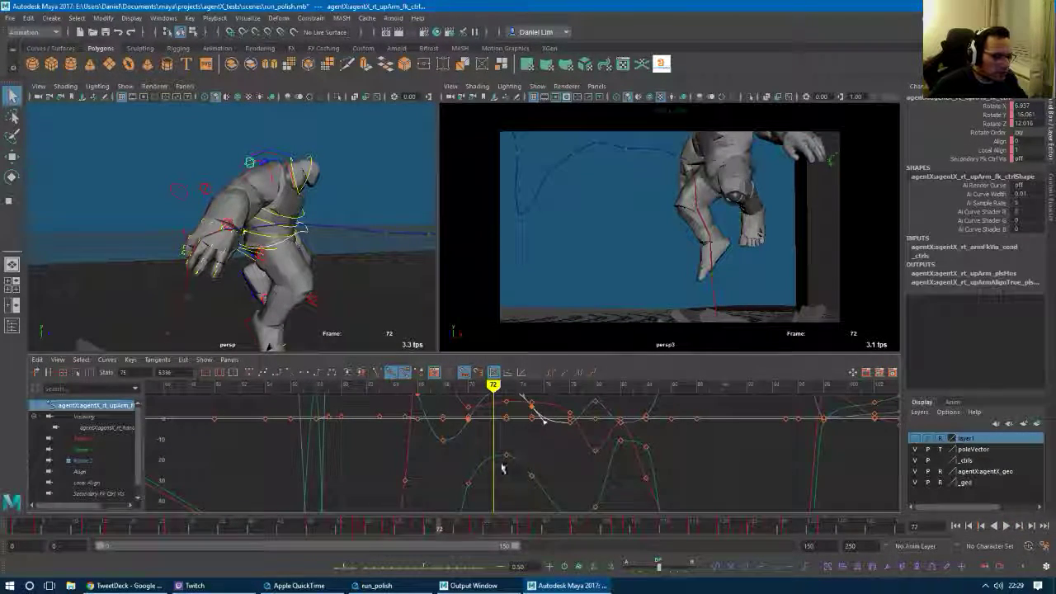
pyautogui.keyDown('alt'); pyautogui.moveTo(503, 468); pyautogui.dragTo(501, 446, button='middle'); pyautogui.keyUp('alt')
pyautogui.click(504, 431)
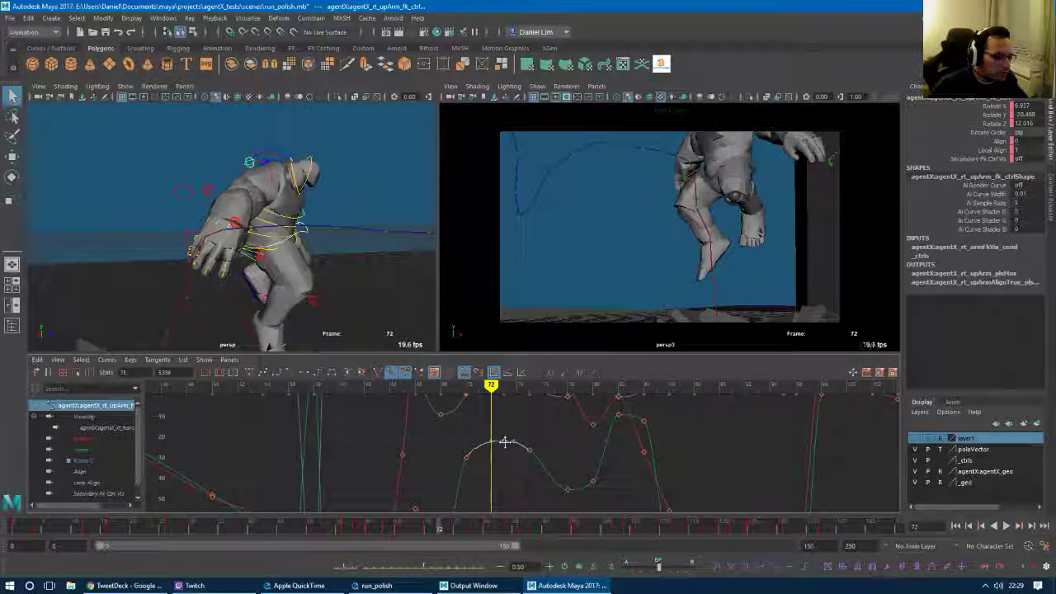
pyautogui.moveTo(505, 445); pyautogui.dragTo(506, 441, button='middle')
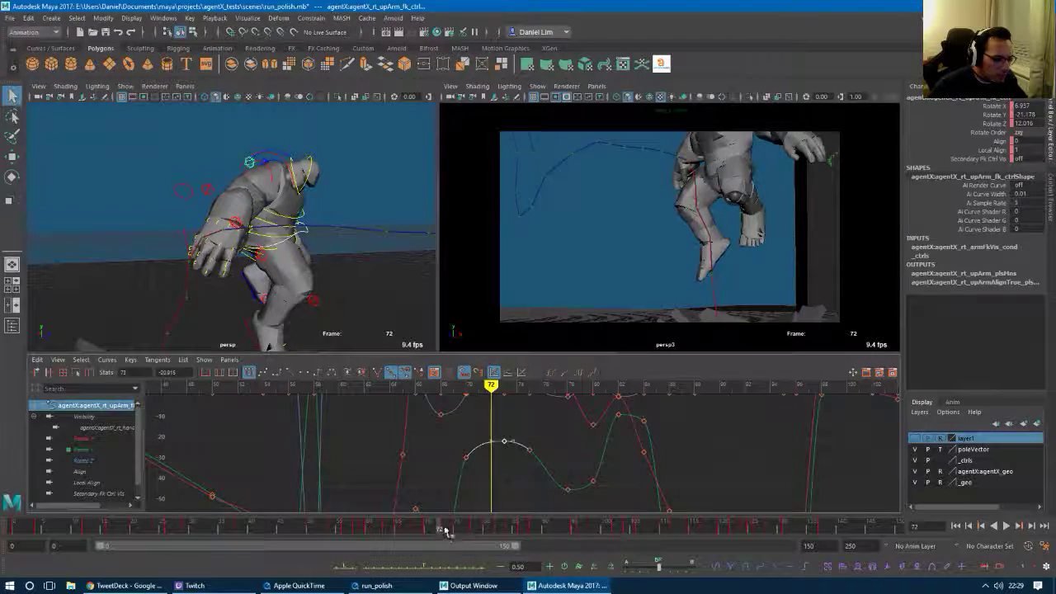
pyautogui.hotkey('alt', 'v')
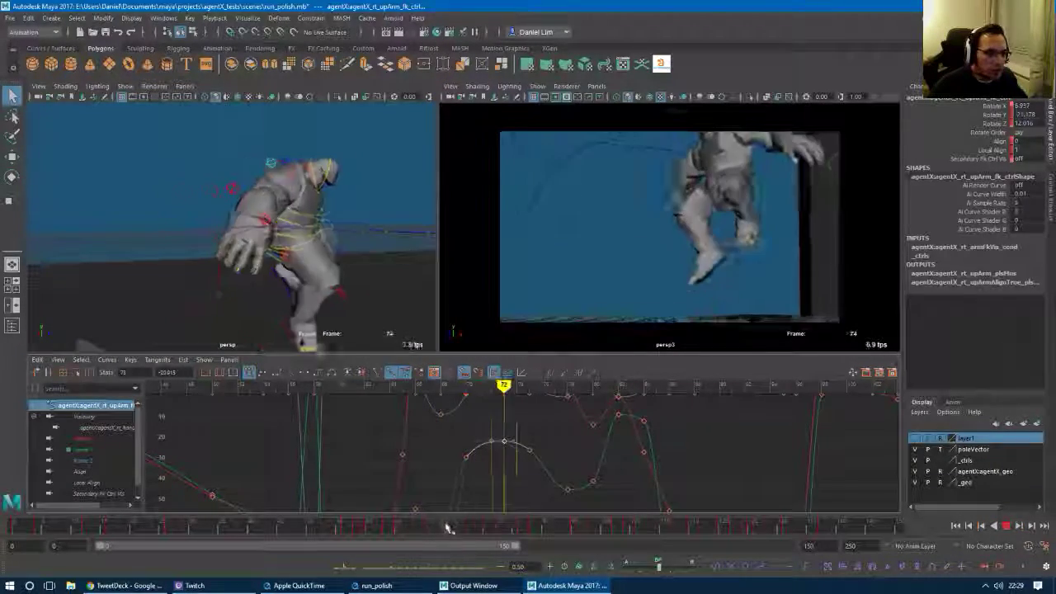
pyautogui.moveTo(446, 528); pyautogui.dragTo(476, 535)
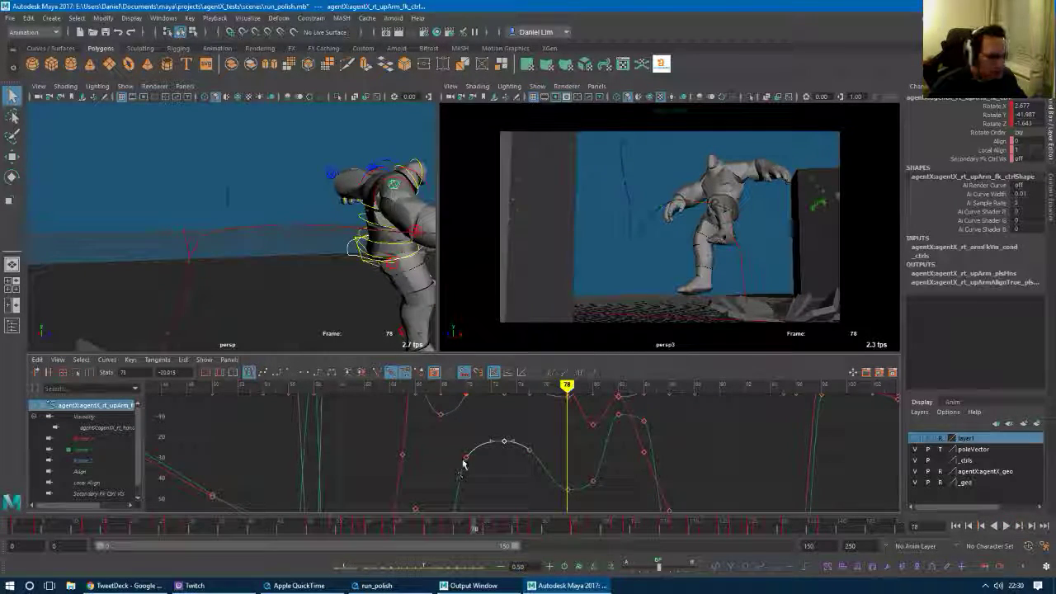
# Set the right upper arm's Rotate Z key at frame 78 to about -1.9 and play back the motion.
pyautogui.keyDown('alt'); pyautogui.moveTo(554, 450); pyautogui.dragTo(536, 488, button='middle'); pyautogui.keyUp('alt')
pyautogui.keyDown('alt'); pyautogui.moveTo(536, 488); pyautogui.dragTo(507, 477, button='right'); pyautogui.keyUp('alt')
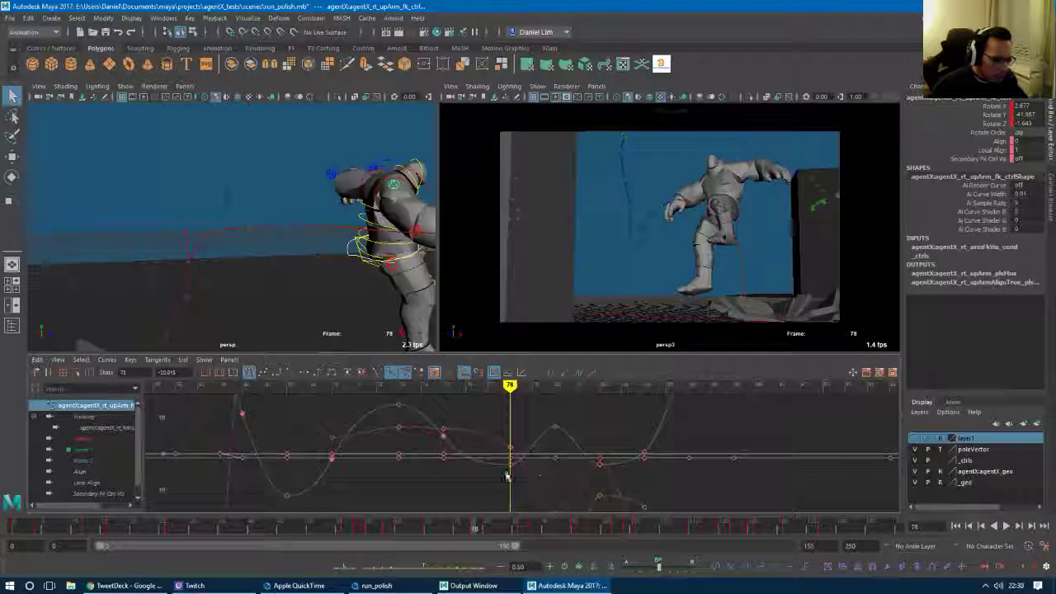
pyautogui.click(511, 467)
pyautogui.moveTo(511, 467); pyautogui.dragTo(510, 463, button='middle')
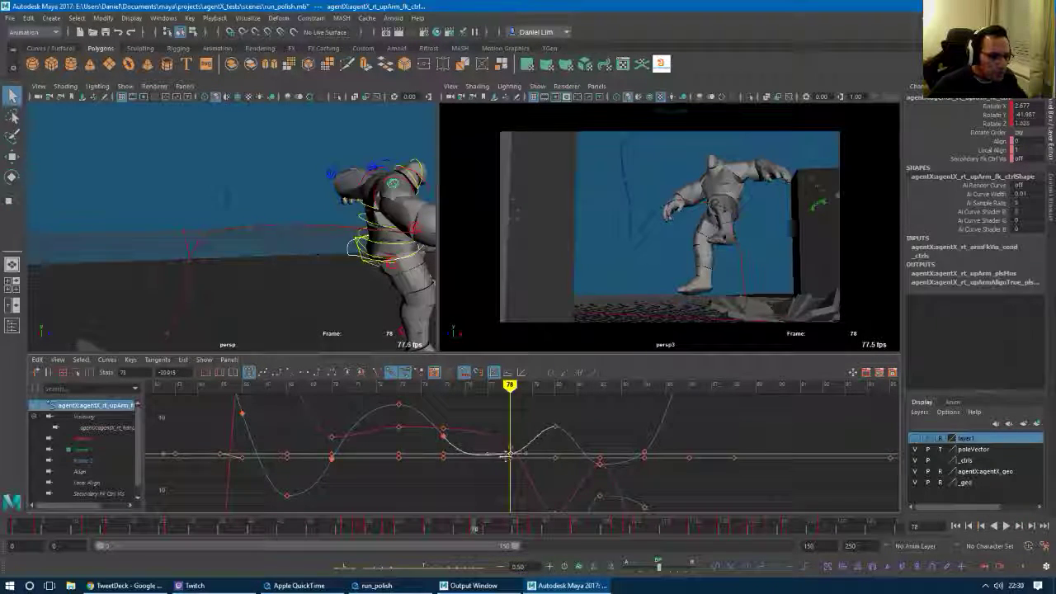
pyautogui.moveTo(511, 464)
pyautogui.mouseDown(button='middle')
pyautogui.moveTo(505, 478)
pyautogui.moveTo(506, 464)
pyautogui.mouseUp(button='middle')
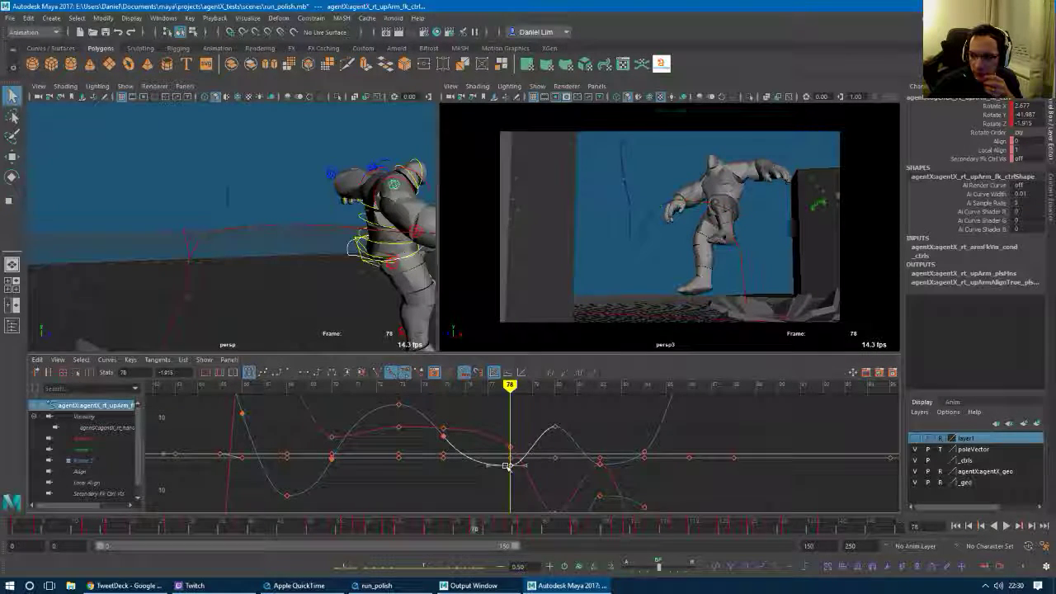
pyautogui.hotkey('alt', 'v')
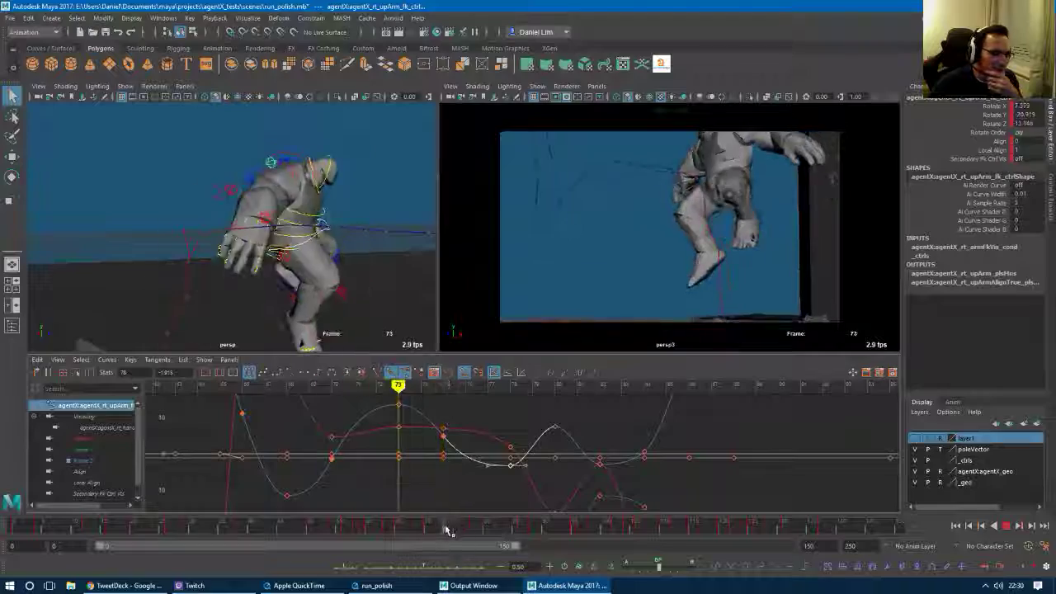
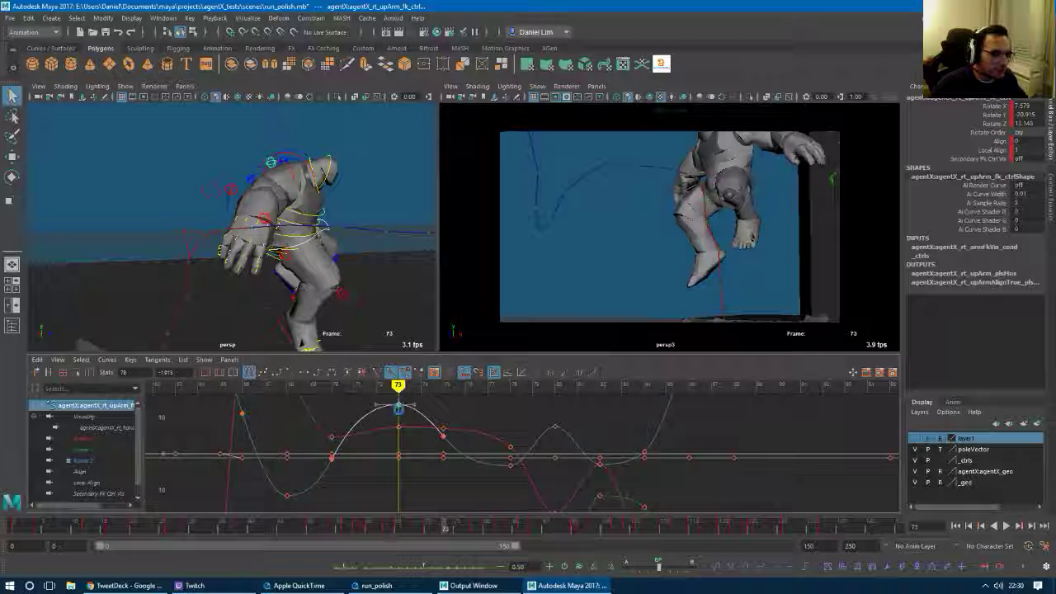
# Try lowering the right upper arm's Rotate Z key at frame 73 and replay the surrounding motion.
pyautogui.click(399, 413)
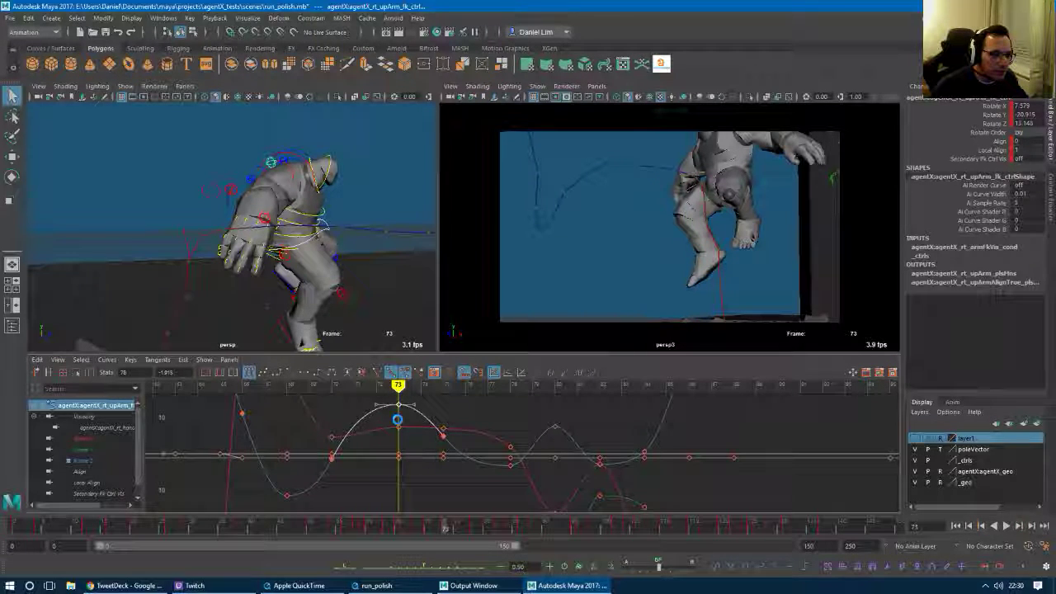
pyautogui.moveTo(398, 406); pyautogui.dragTo(395, 417)
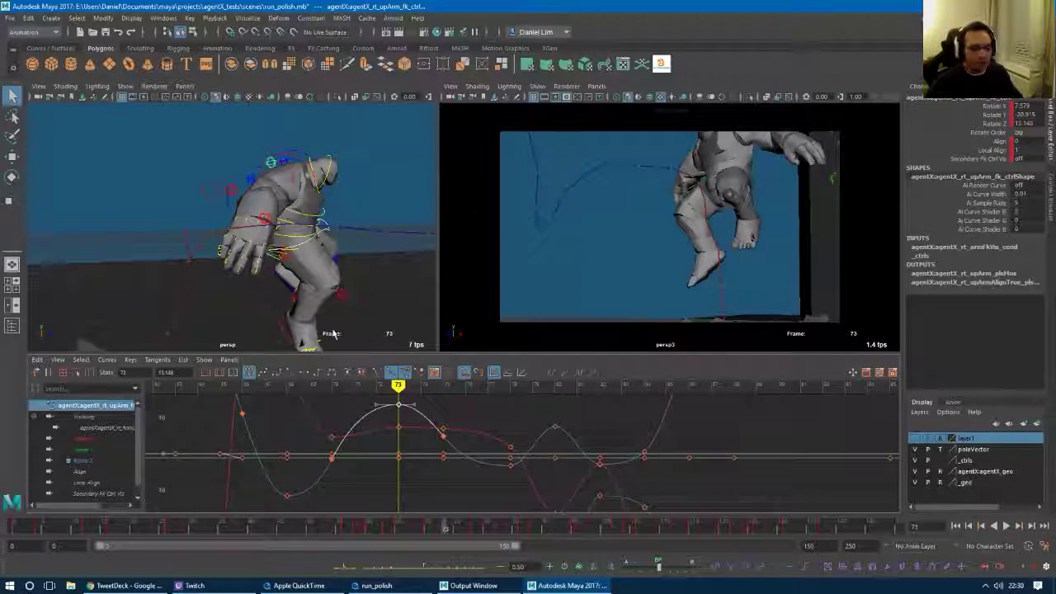
pyautogui.hotkey('alt', 'v')
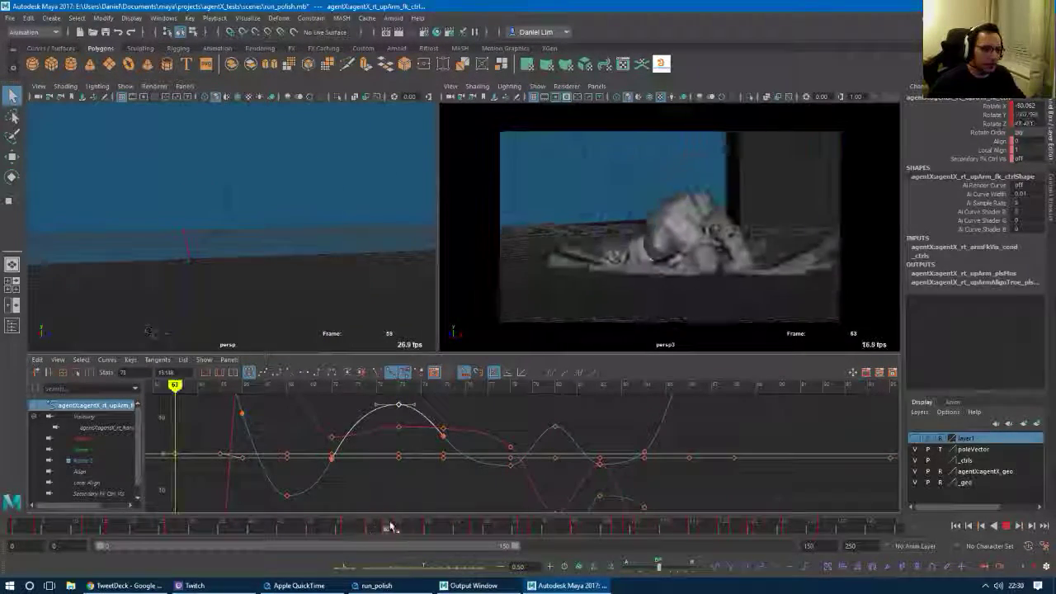
pyautogui.moveTo(415, 527); pyautogui.dragTo(473, 534)
# Maximise the persp3 camera view, stop playback and hide its motion trails.
pyautogui.press('space')
pyautogui.hotkey('alt', 'v')
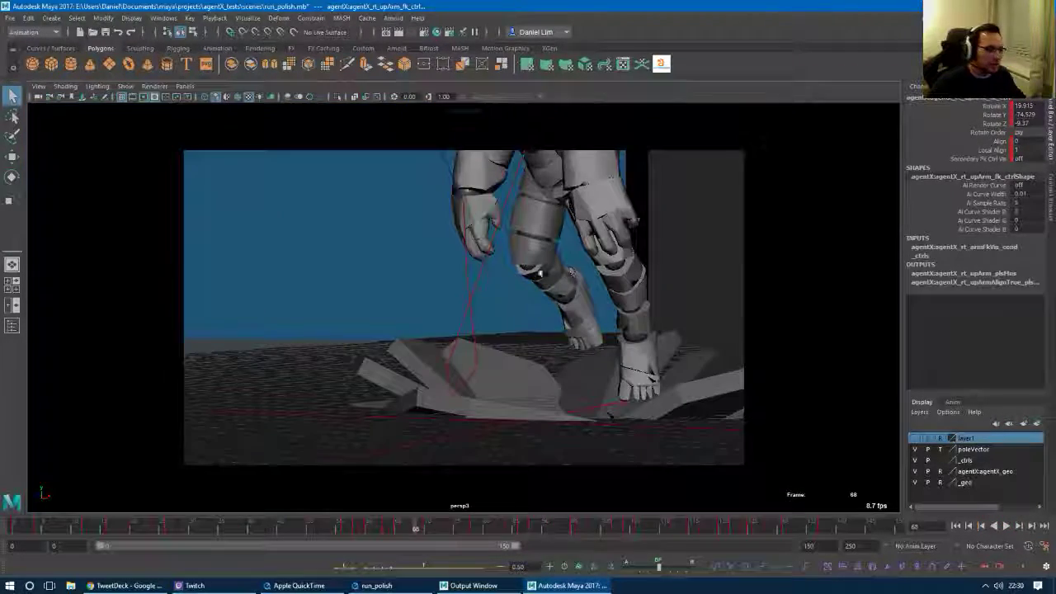
pyautogui.click(124, 86)
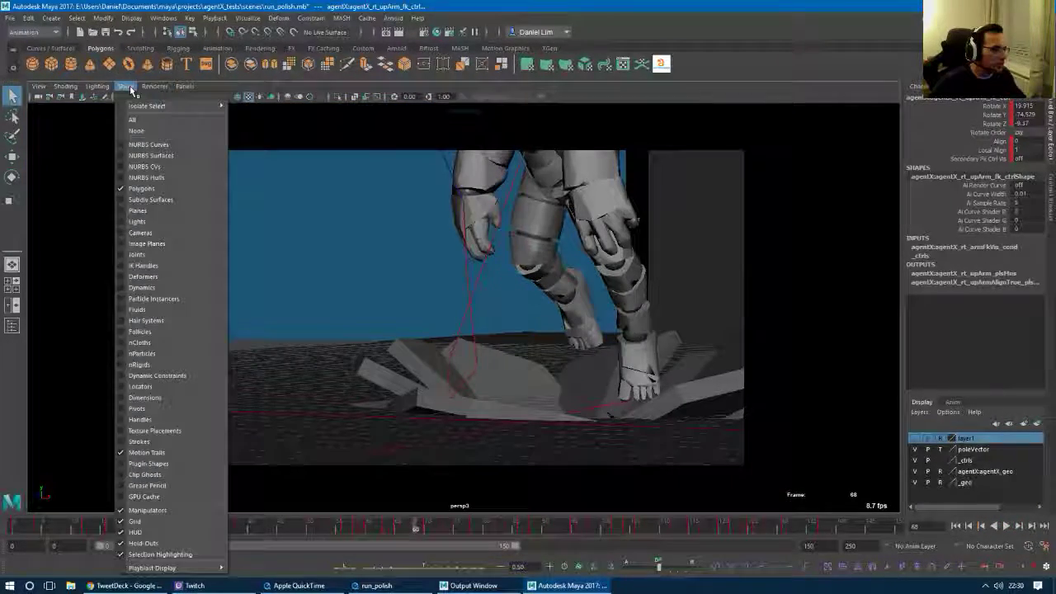
pyautogui.click(198, 463)
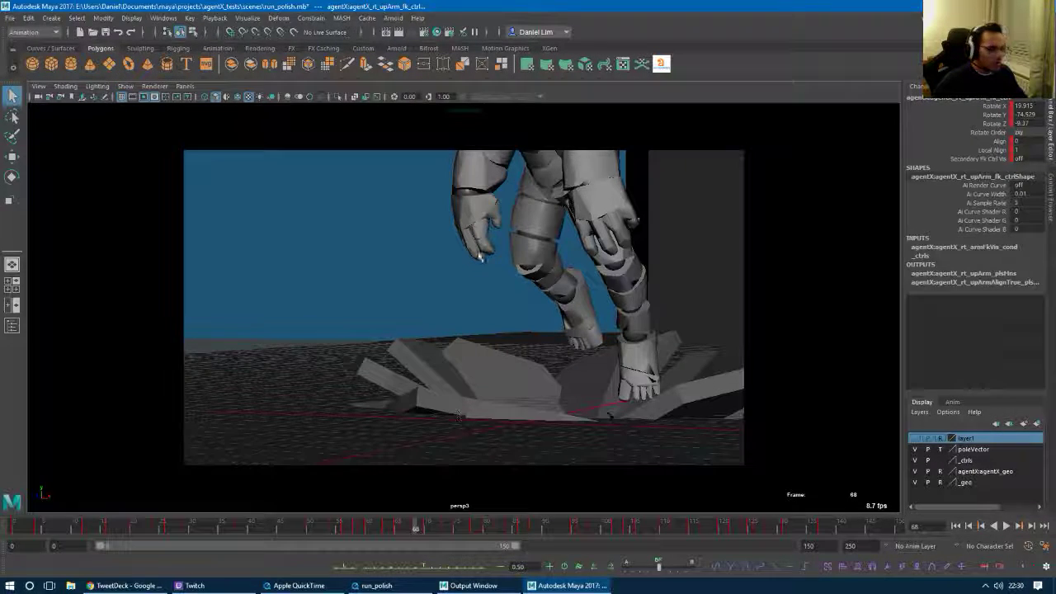
# Playblast the animation from the persp3 view, close the open run_polish movie and overwrite the existing run_polish.mov.
pyautogui.press('space')
pyautogui.click(511, 211)
pyautogui.click(536, 355)
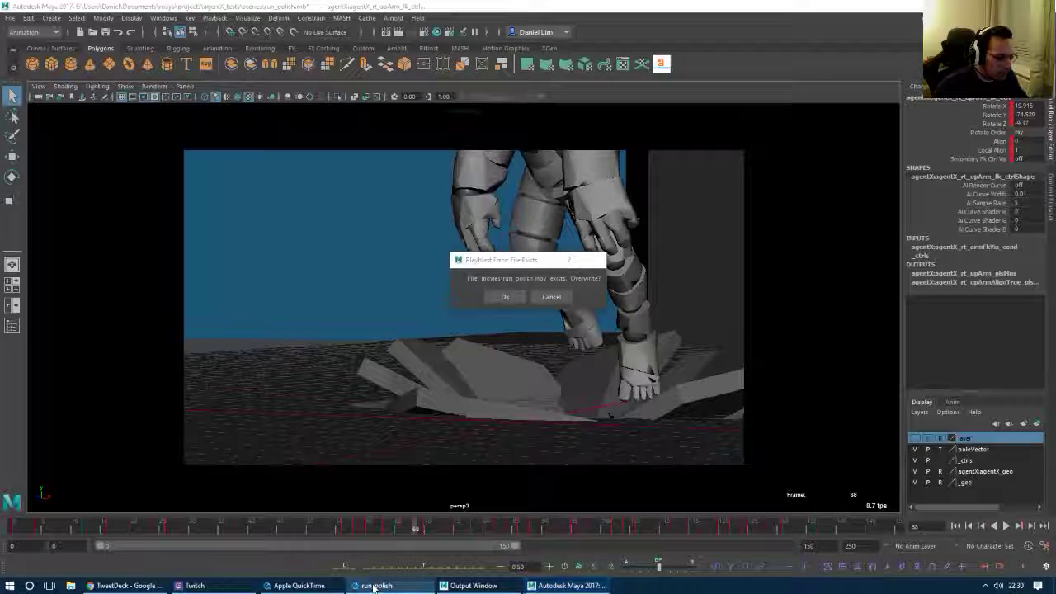
pyautogui.moveTo(377, 588); pyautogui.dragTo(390, 568)
pyautogui.click(390, 567)
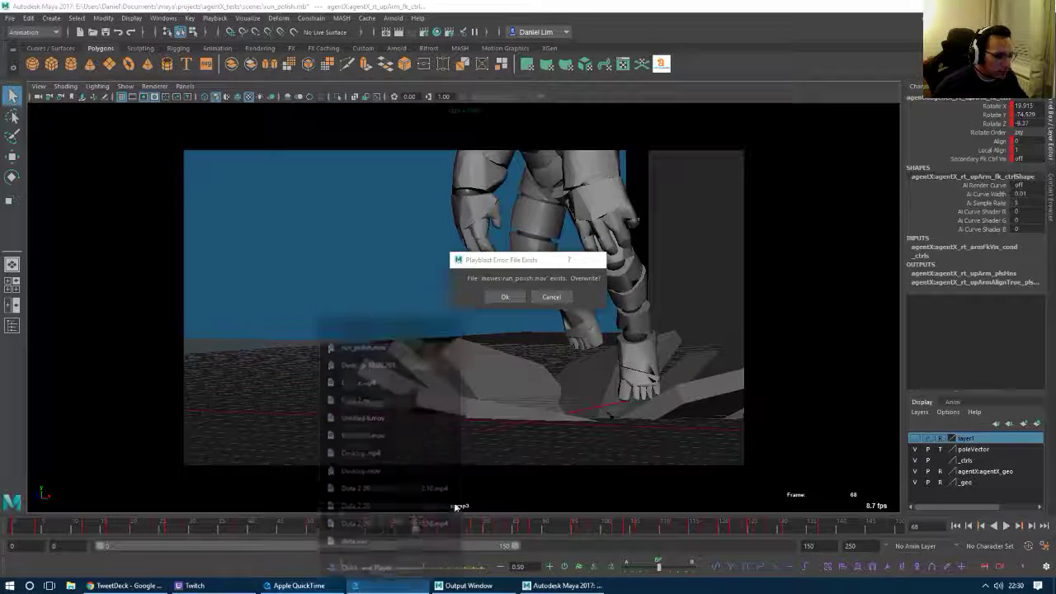
pyautogui.click(506, 299)
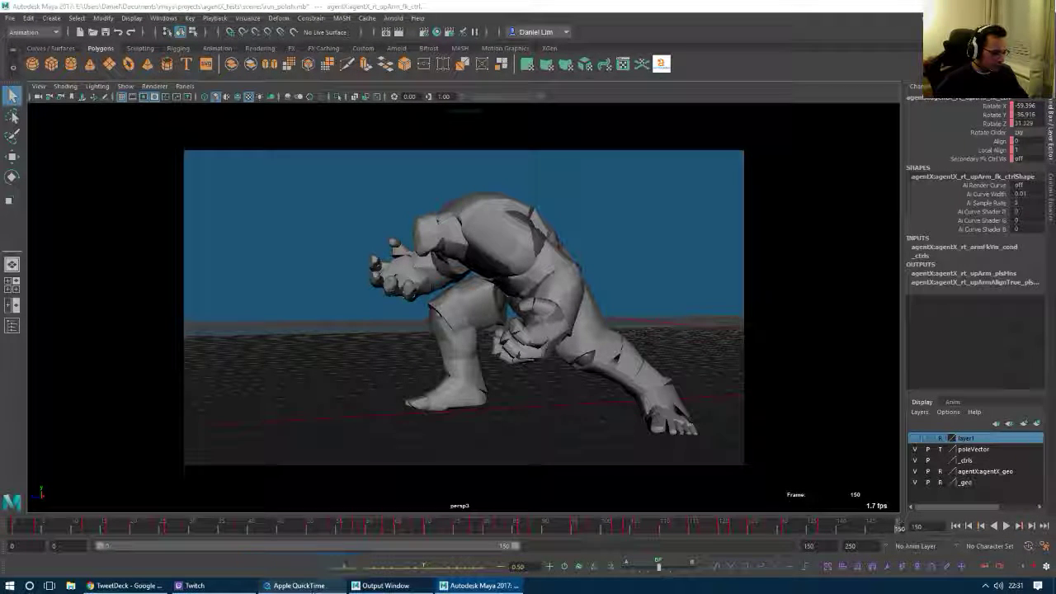
# Switch to the new run_polish movie in QuickTime, shrink its window, watch the playblast and close it.
pyautogui.click(297, 585)
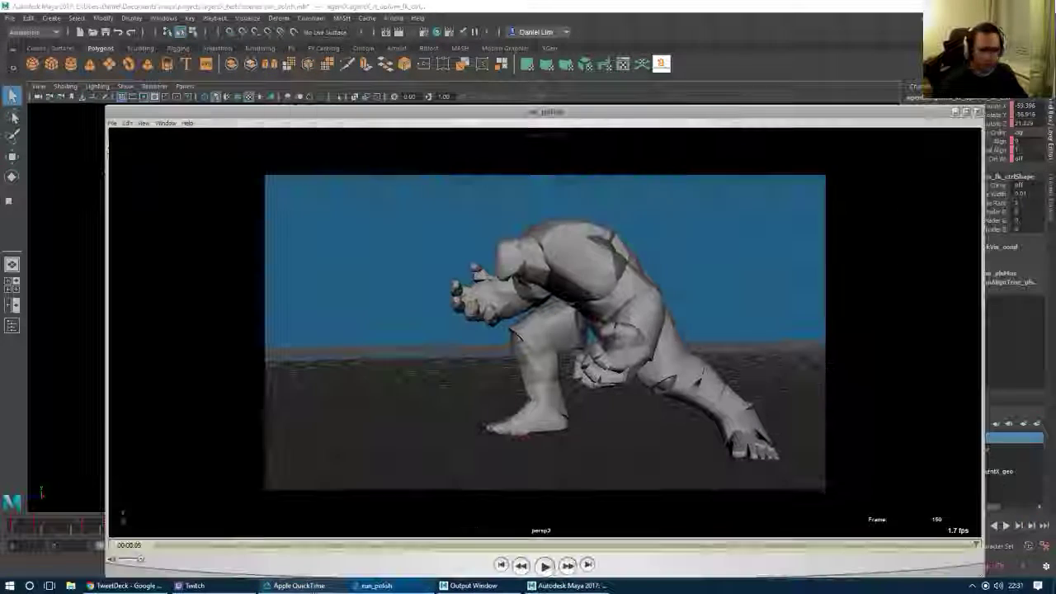
pyautogui.moveTo(267, 114); pyautogui.dragTo(229, 51)
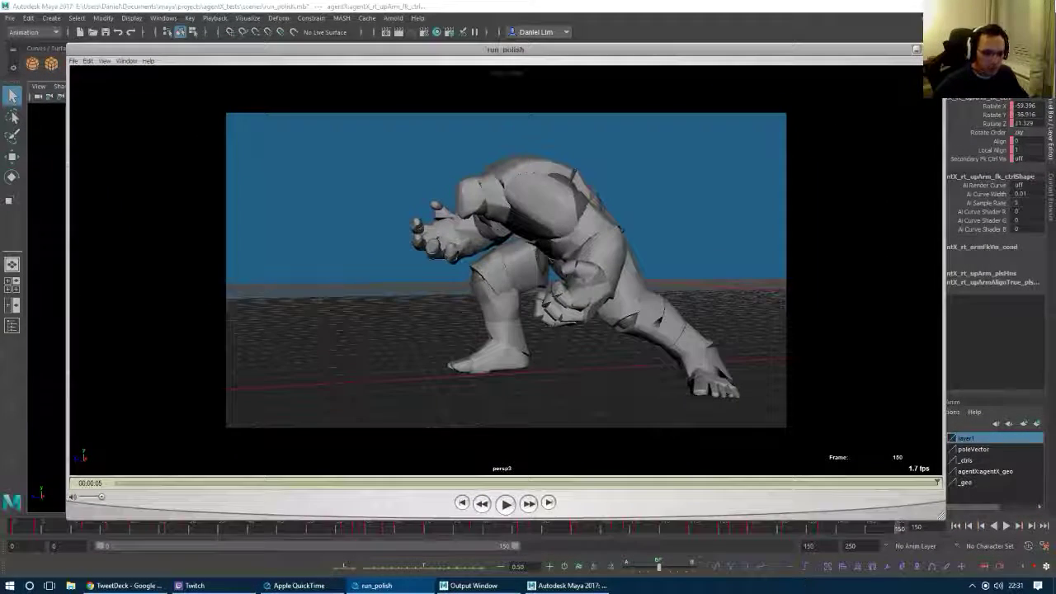
pyautogui.moveTo(945, 520); pyautogui.dragTo(737, 436)
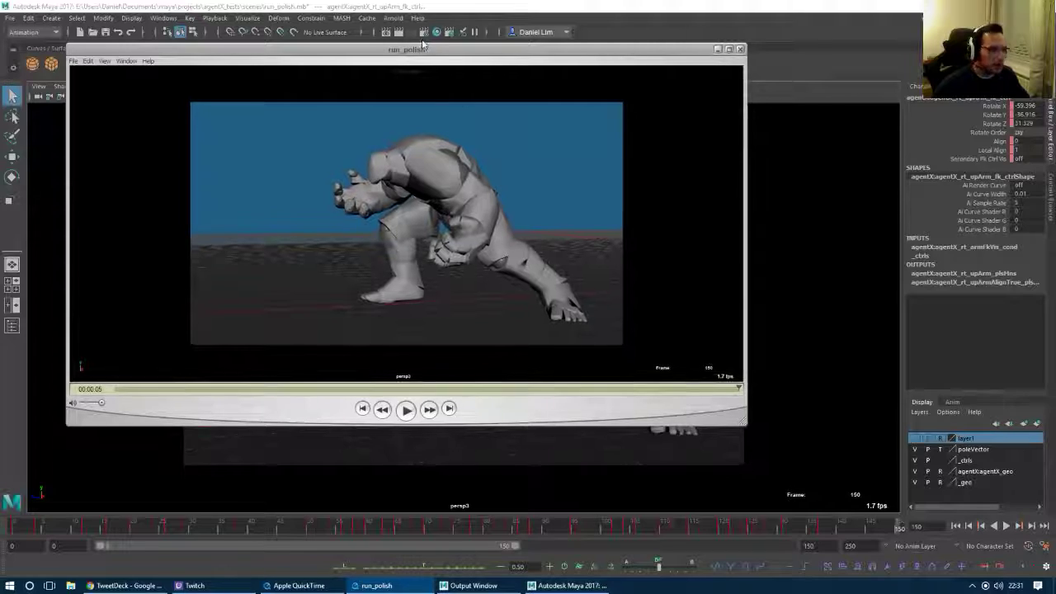
pyautogui.moveTo(437, 55); pyautogui.dragTo(499, 122)
pyautogui.press('space')
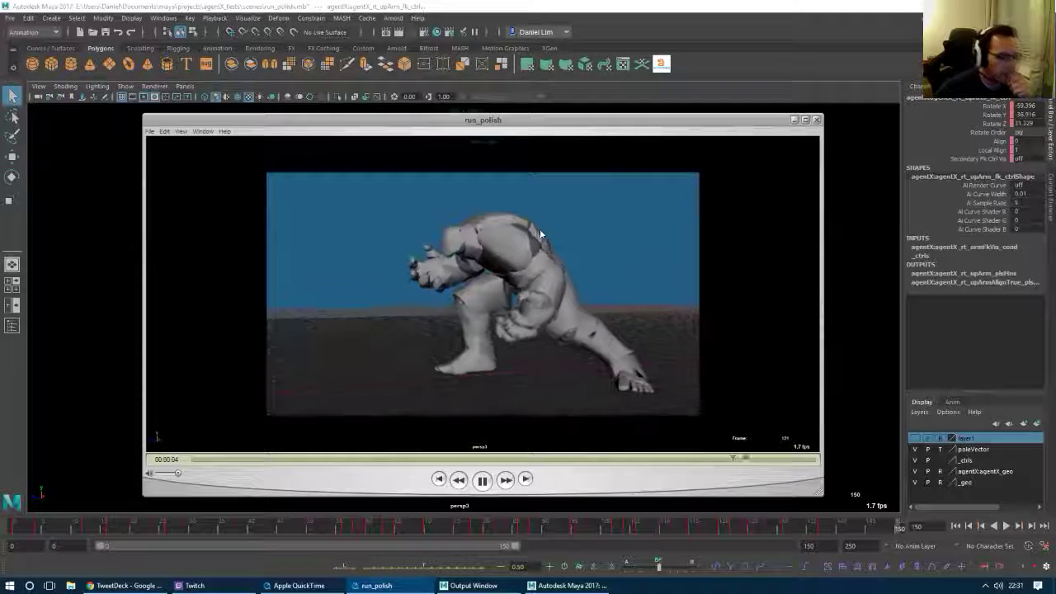
pyautogui.click(483, 482)
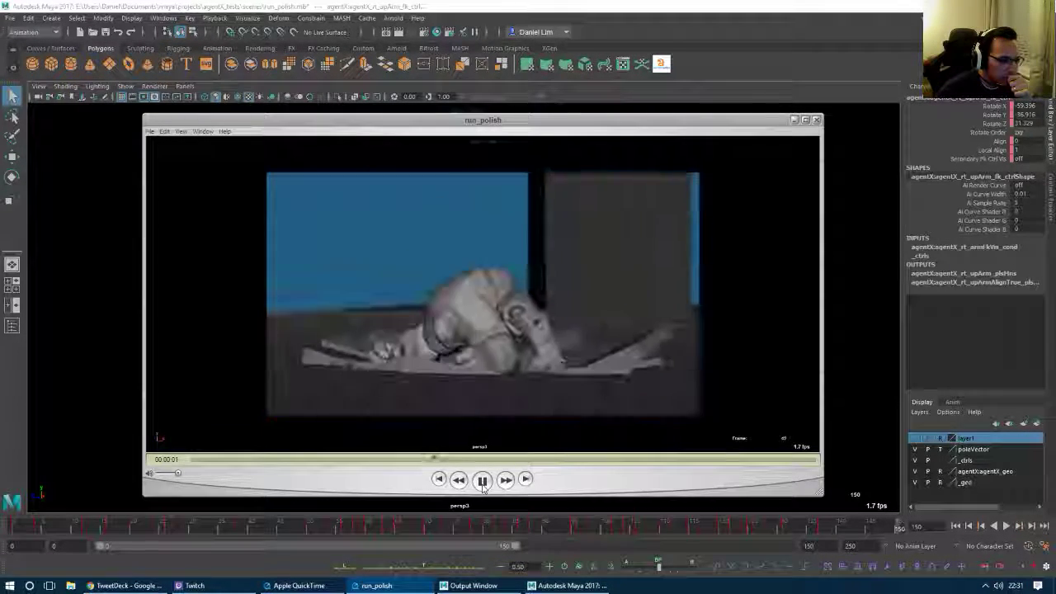
pyautogui.click(483, 481)
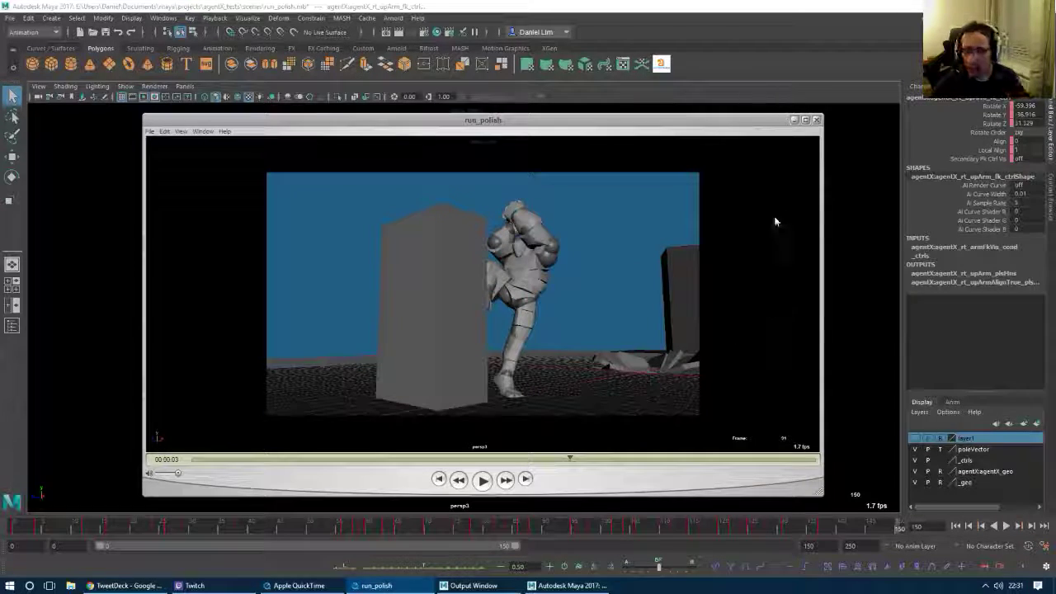
pyautogui.click(817, 120)
# Return to frame 72, restore the multi-pane layout and show motion trails in the persp3 view again.
pyautogui.click(453, 527)
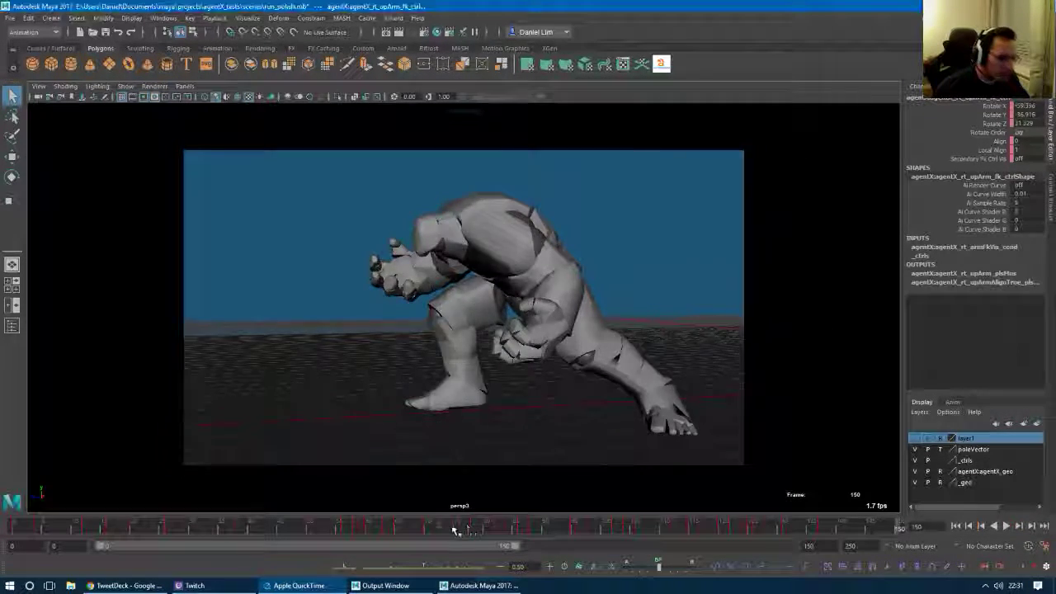
pyautogui.hotkey('alt', 'v')
pyautogui.click(440, 524)
pyautogui.moveTo(440, 525)
pyautogui.mouseDown()
pyautogui.moveTo(371, 524)
pyautogui.moveTo(452, 526)
pyautogui.moveTo(417, 525)
pyautogui.moveTo(441, 528)
pyautogui.mouseUp()
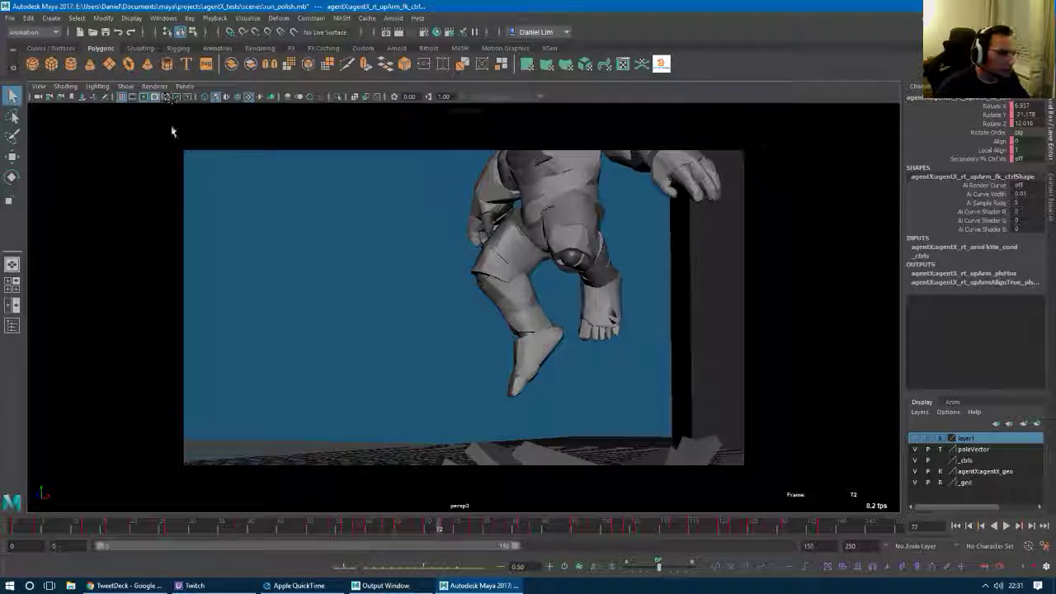
pyautogui.press('space')
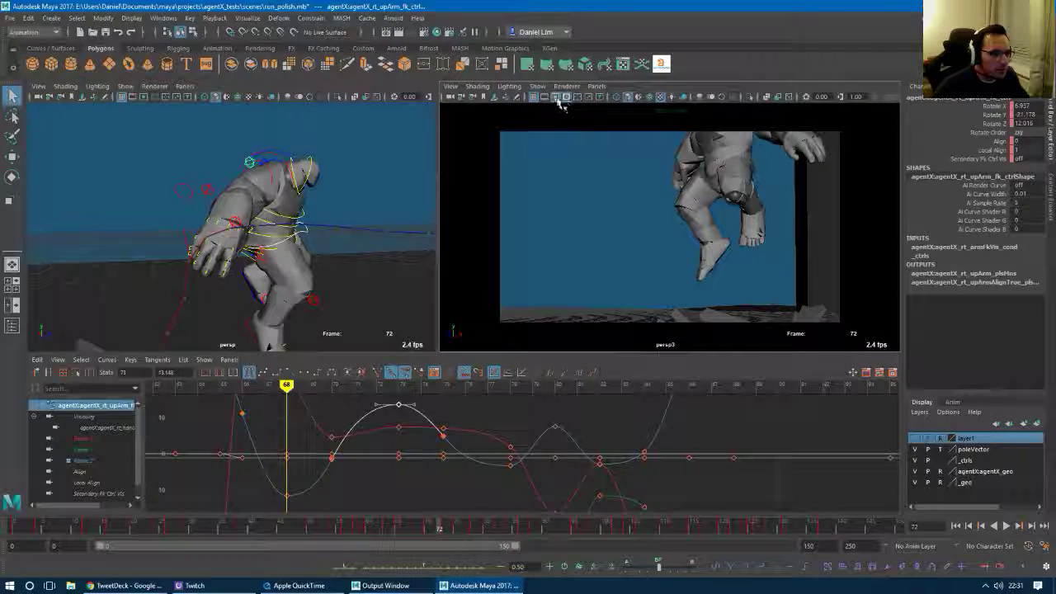
pyautogui.click(537, 86)
pyautogui.click(568, 456)
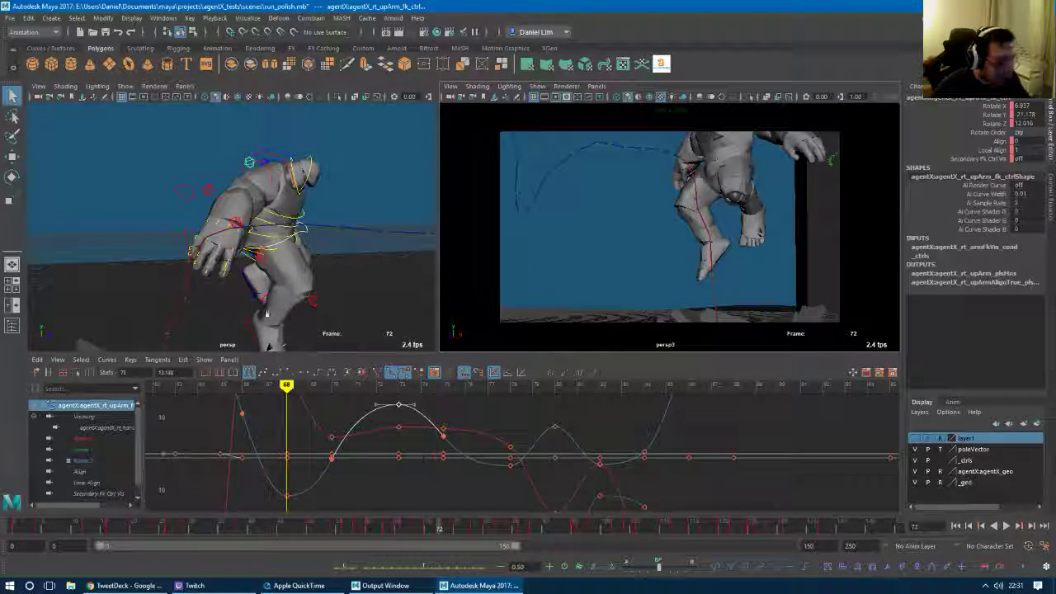
# Delete the right clavicle's Rotate Z key at frame 73 and lower its Rotate Y key on the same frame.
pyautogui.click(282, 164)
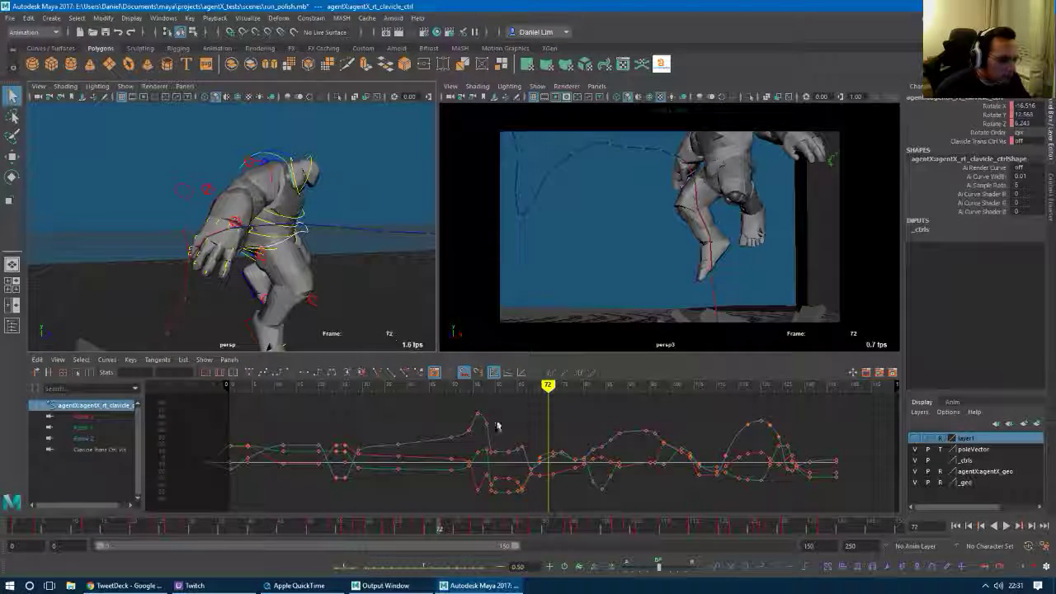
pyautogui.keyDown('alt'); pyautogui.moveTo(545, 472); pyautogui.dragTo(566, 476, button='right'); pyautogui.keyUp('alt')
pyautogui.keyDown('alt'); pyautogui.moveTo(566, 476); pyautogui.dragTo(559, 471, button='middle'); pyautogui.keyUp('alt')
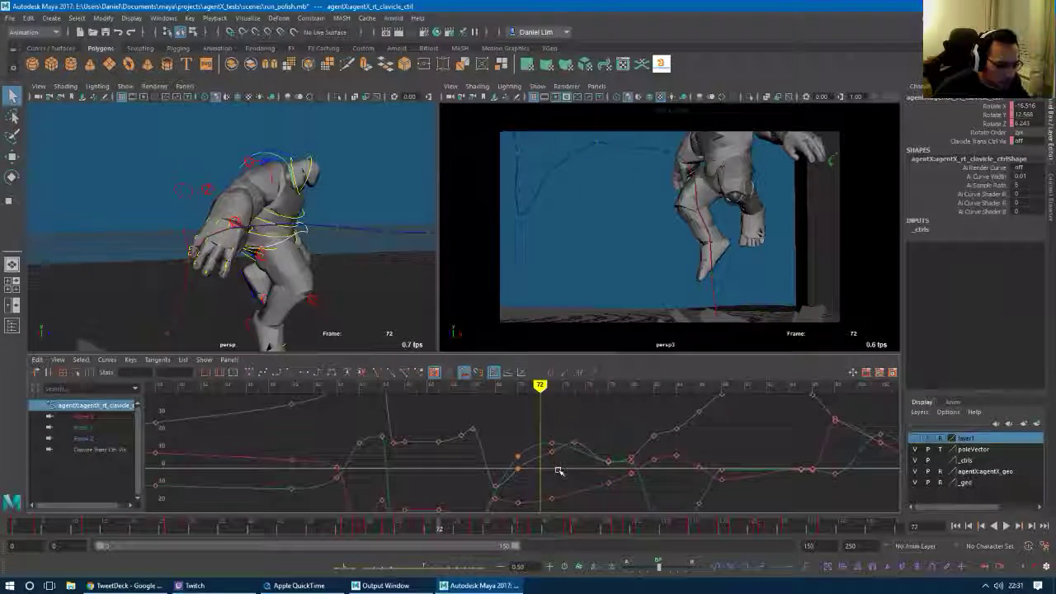
pyautogui.press('.')
pyautogui.press(',')
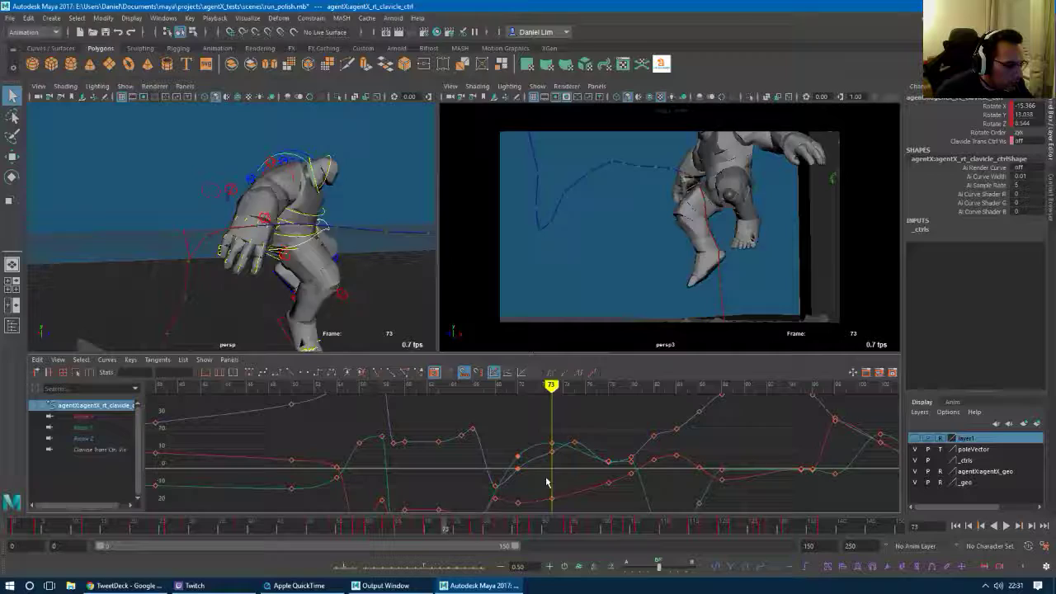
pyautogui.press('.')
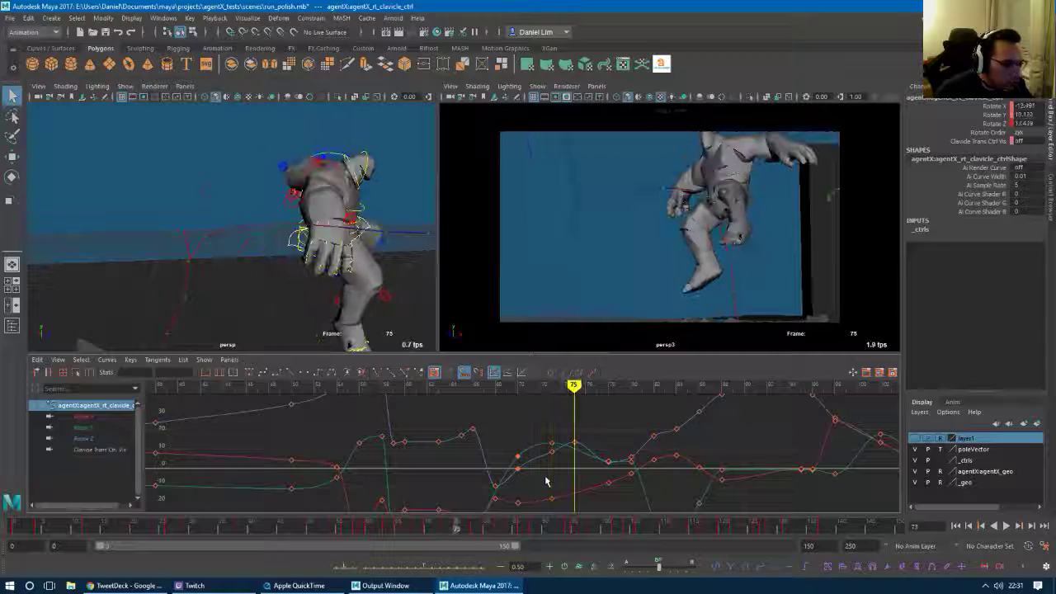
pyautogui.press(',')
pyautogui.click(552, 452)
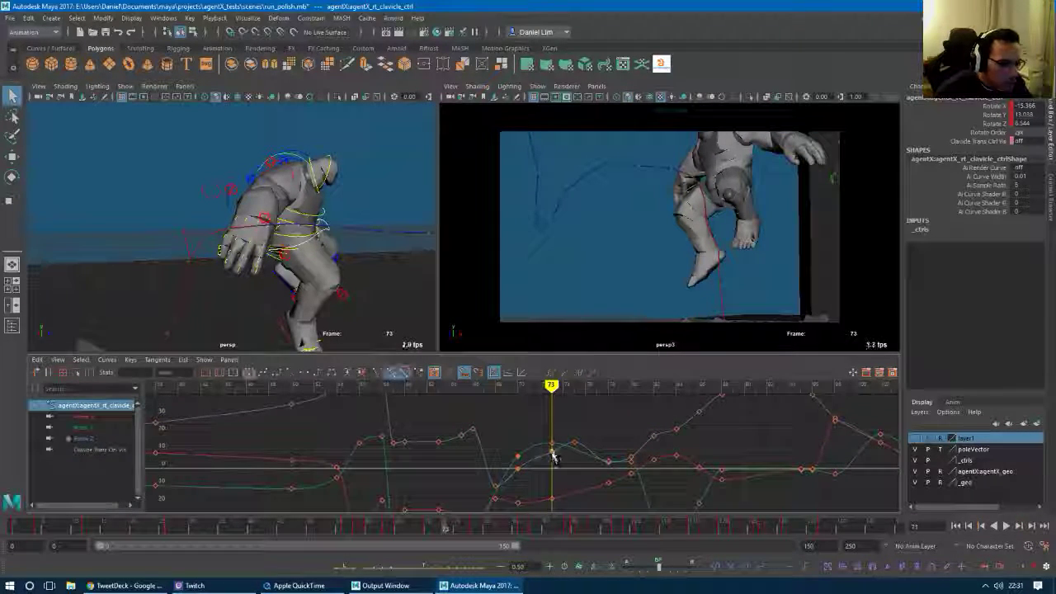
pyautogui.press('Delete')
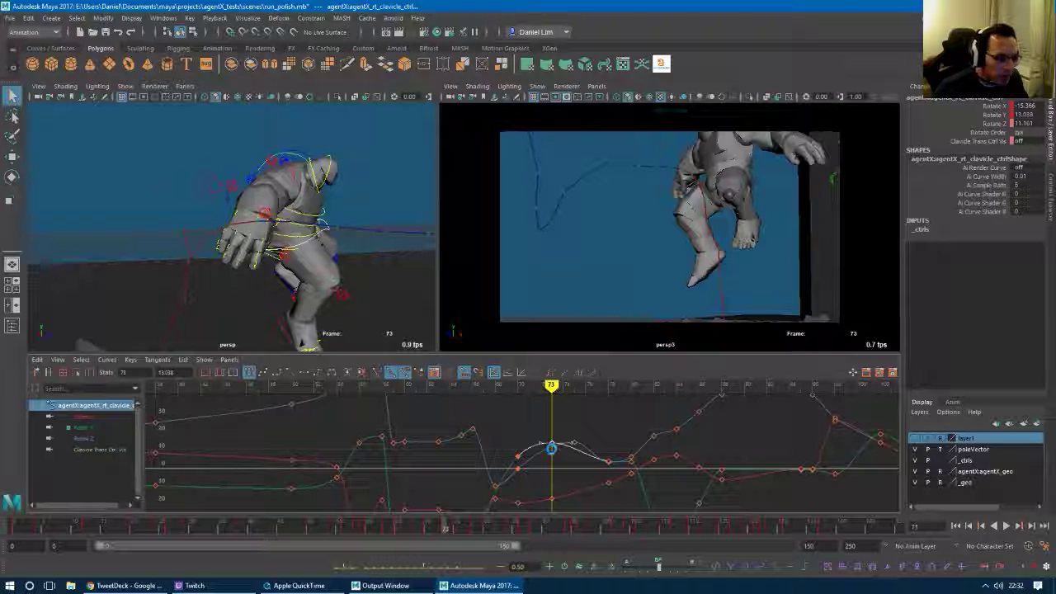
pyautogui.moveTo(552, 445); pyautogui.dragTo(551, 451, button='middle')
# Lower the right clavicle's frame 70 keys to about -3.8 in Rotate Y and -3.2 in Rotate Z, adjusting the Rotate Y tangent.
pyautogui.press(',')
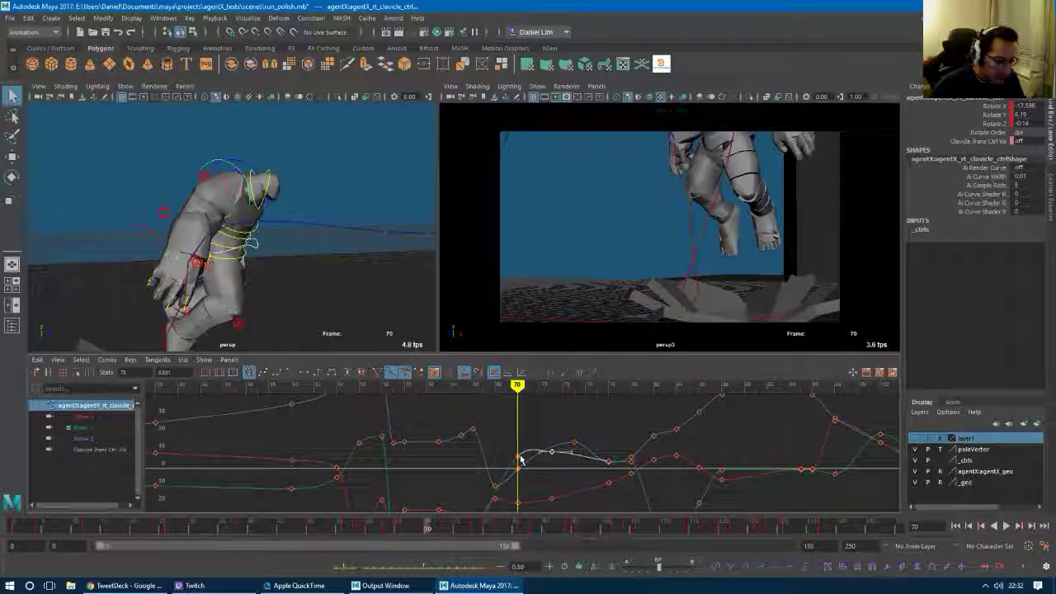
pyautogui.click(520, 459)
pyautogui.click(519, 457)
pyautogui.click(519, 457)
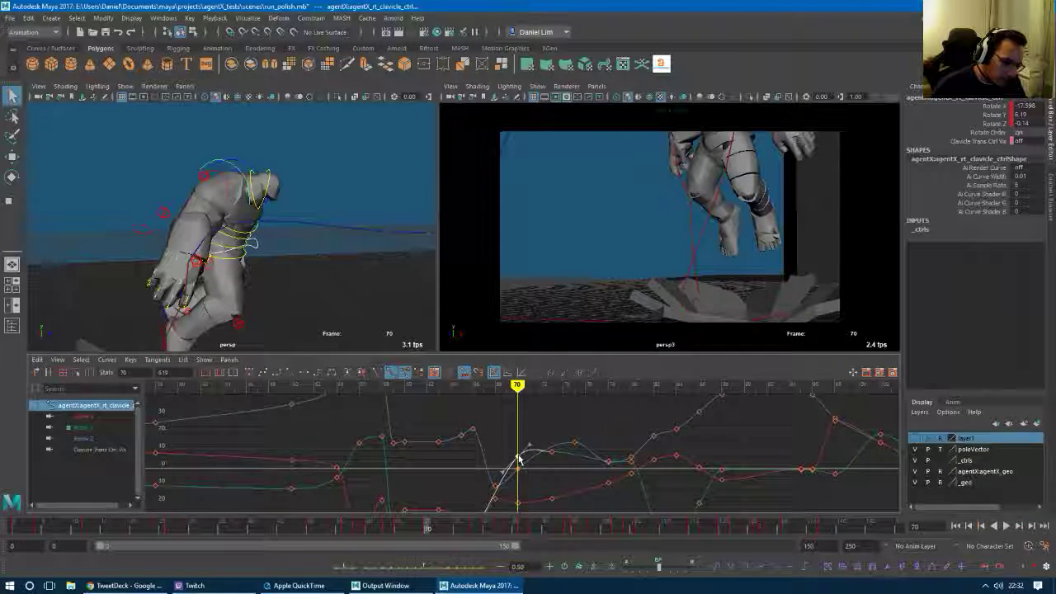
pyautogui.keyDown('alt'); pyautogui.moveTo(524, 475); pyautogui.dragTo(534, 437, button='middle'); pyautogui.keyUp('alt')
pyautogui.keyDown('alt'); pyautogui.moveTo(534, 437); pyautogui.dragTo(544, 456, button='right'); pyautogui.keyUp('alt')
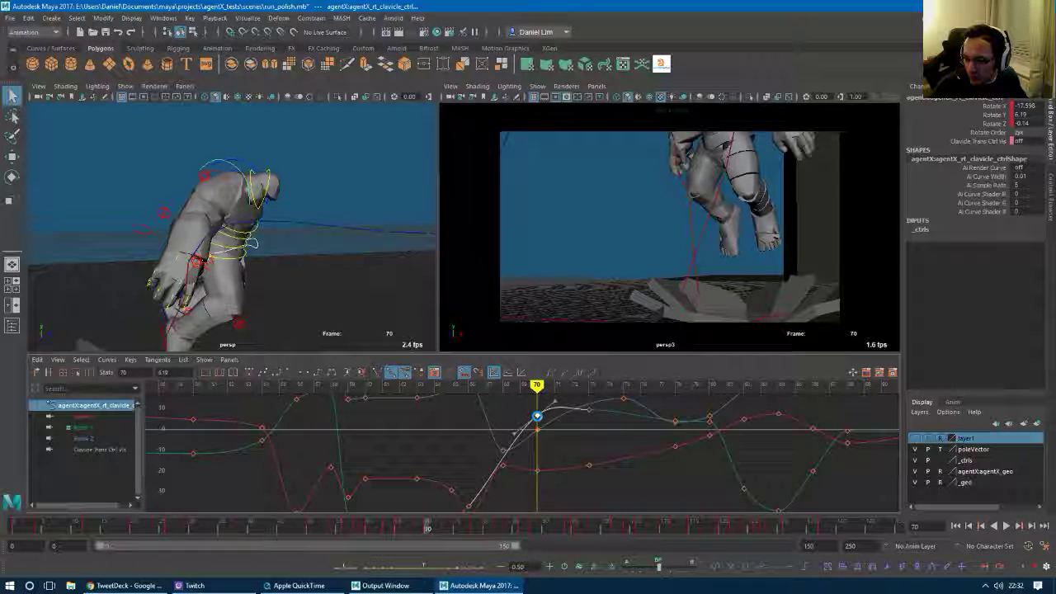
pyautogui.moveTo(537, 415); pyautogui.dragTo(537, 421)
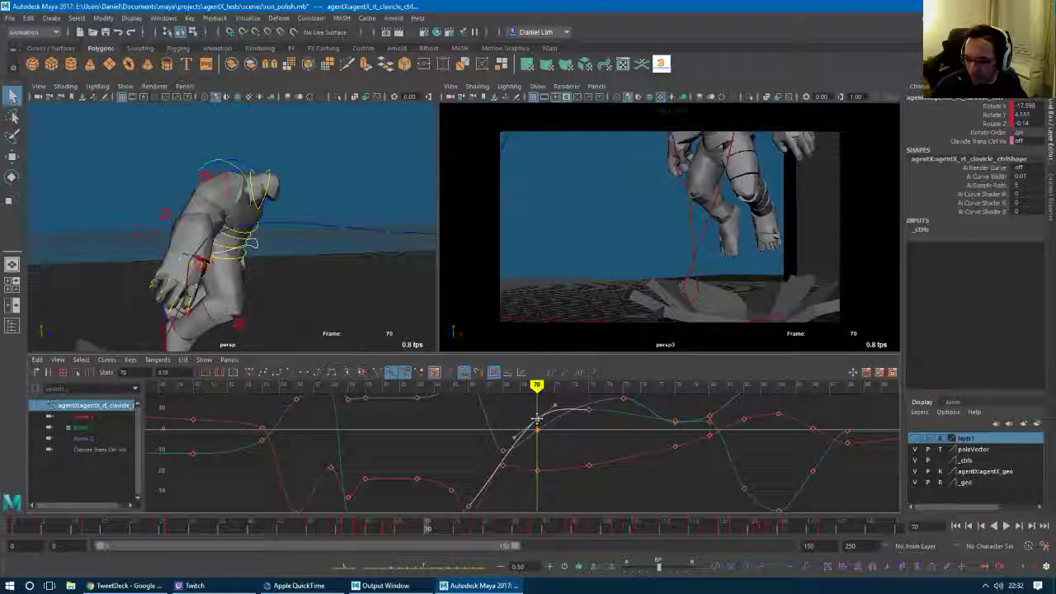
pyautogui.moveTo(537, 421); pyautogui.dragTo(537, 437)
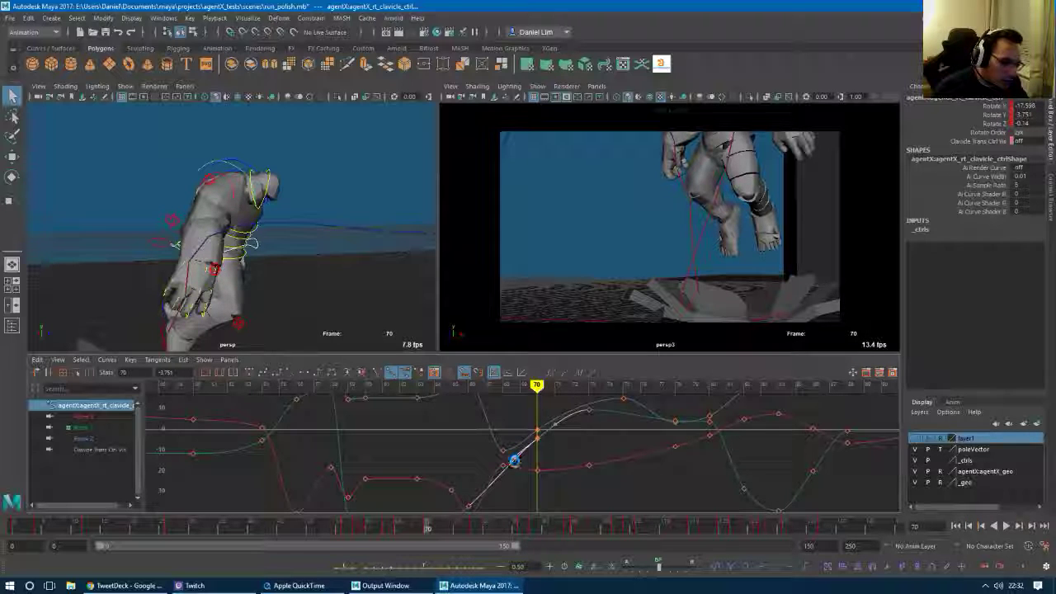
pyautogui.moveTo(514, 467); pyautogui.dragTo(516, 471)
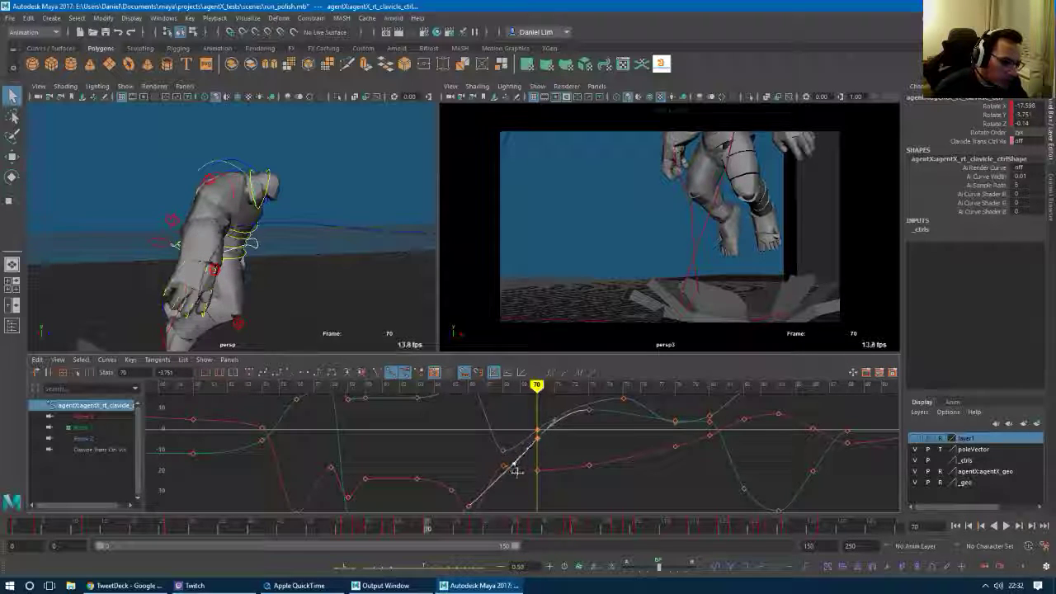
pyautogui.moveTo(522, 497)
pyautogui.keyDown('alt'); pyautogui.mouseDown(button='middle')
pyautogui.moveTo(523, 448)
pyautogui.moveTo(528, 491)
pyautogui.mouseUp(button='middle'); pyautogui.keyUp('alt')
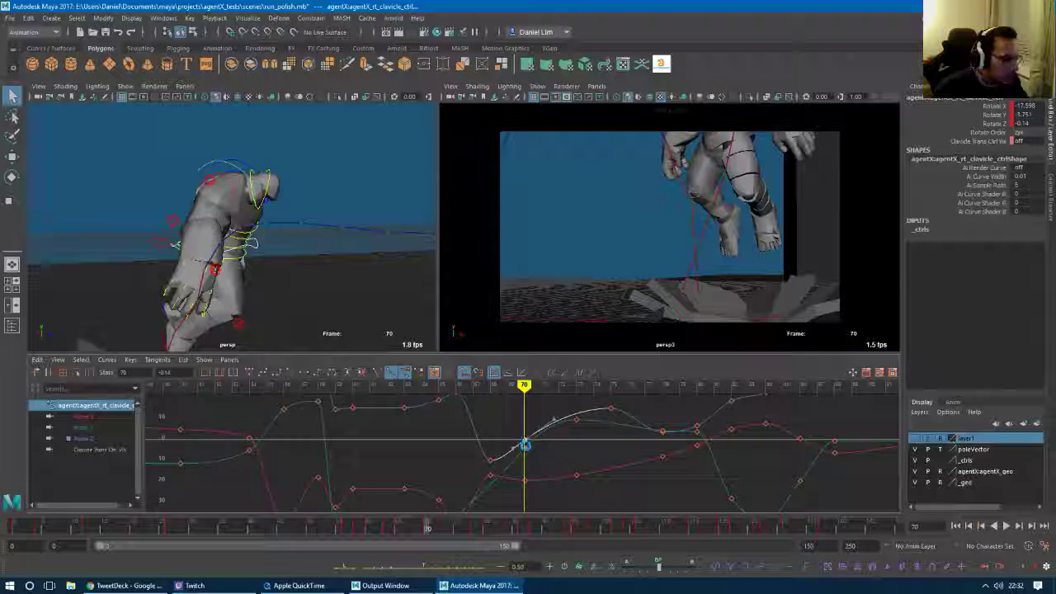
pyautogui.moveTo(525, 447); pyautogui.dragTo(524, 446, button='middle')
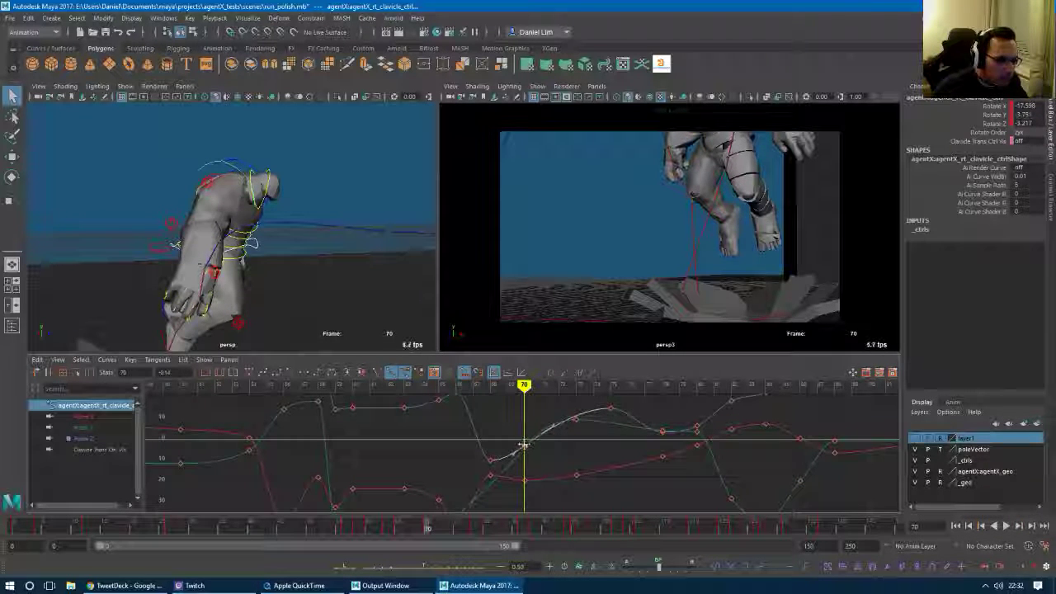
# Lower the right upper arm FK control's Rotate Y keys, bringing frame 70 to about -49 and also lowering the keys at frames 73 and 75.
pyautogui.click(212, 185)
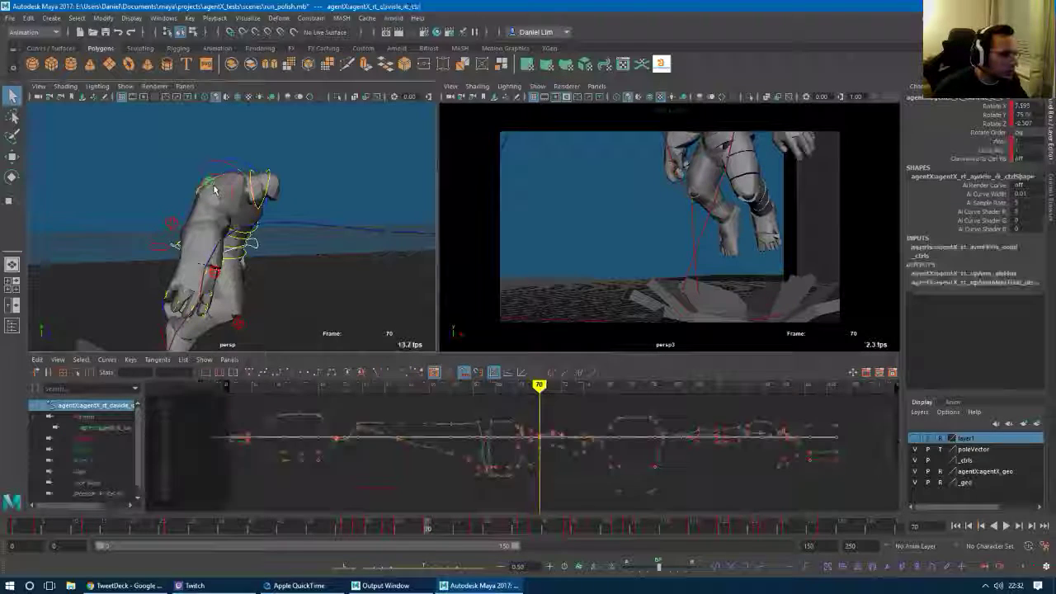
pyautogui.keyDown('alt'); pyautogui.moveTo(522, 451); pyautogui.dragTo(555, 453, button='right'); pyautogui.keyUp('alt')
pyautogui.keyDown('alt'); pyautogui.moveTo(538, 456); pyautogui.dragTo(503, 465, button='middle'); pyautogui.keyUp('alt')
pyautogui.keyDown('alt'); pyautogui.moveTo(503, 464); pyautogui.dragTo(523, 464, button='right'); pyautogui.keyUp('alt')
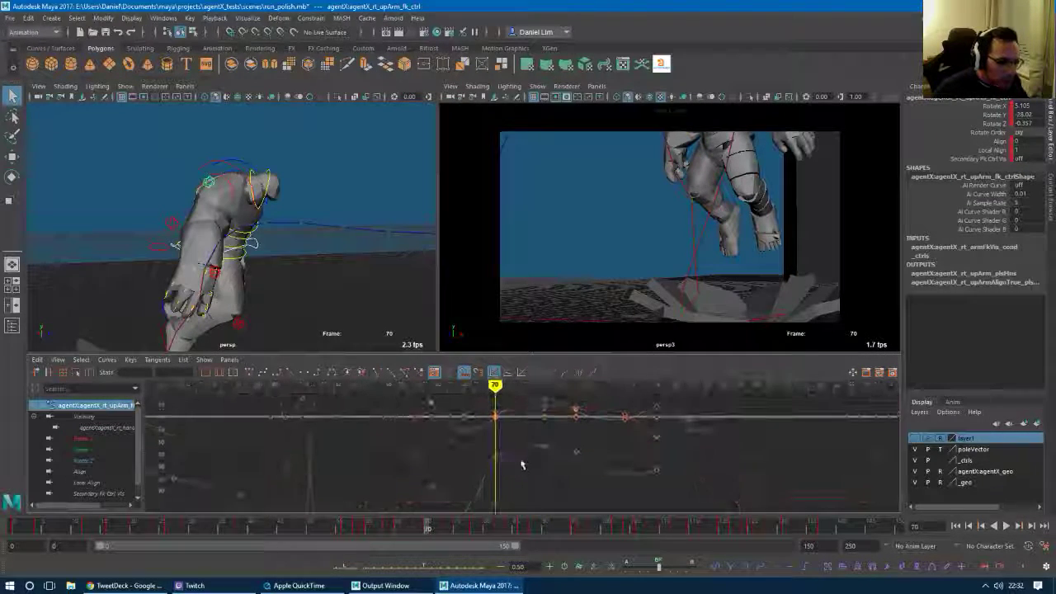
pyautogui.press(',')
pyautogui.press('.')
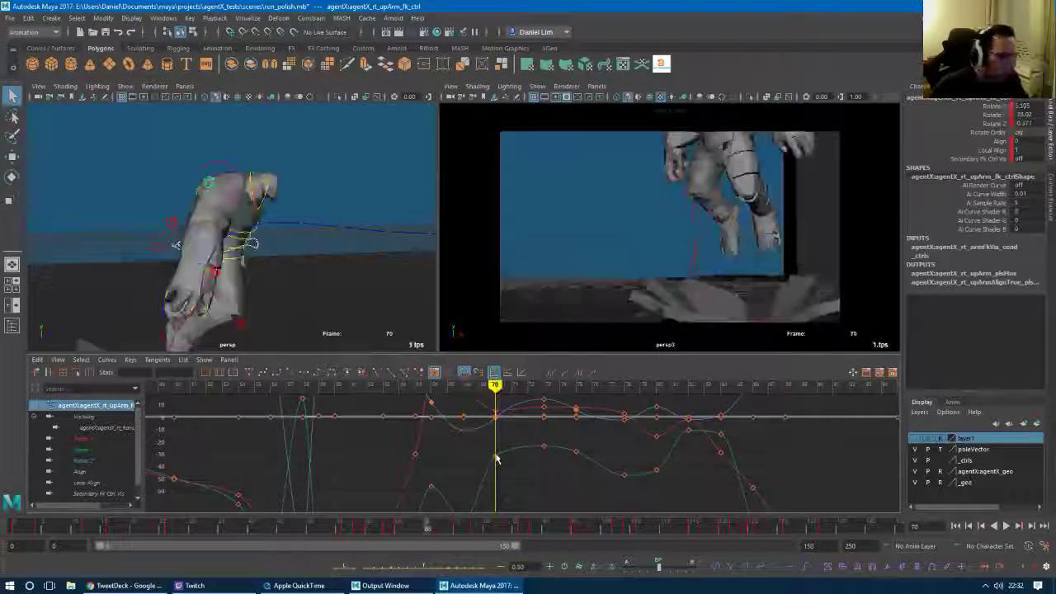
pyautogui.press('w')
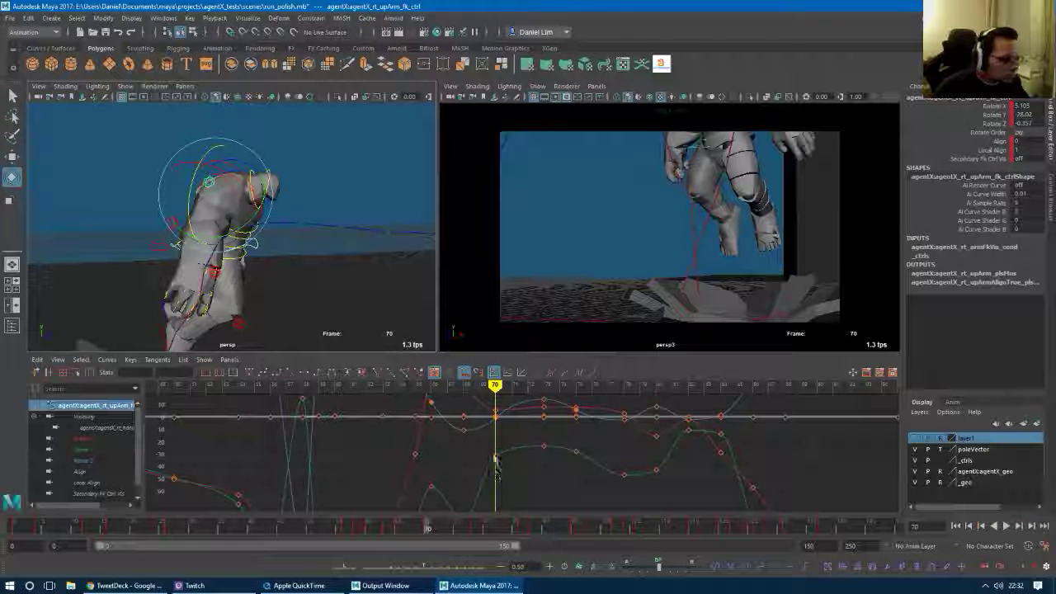
pyautogui.click(494, 459)
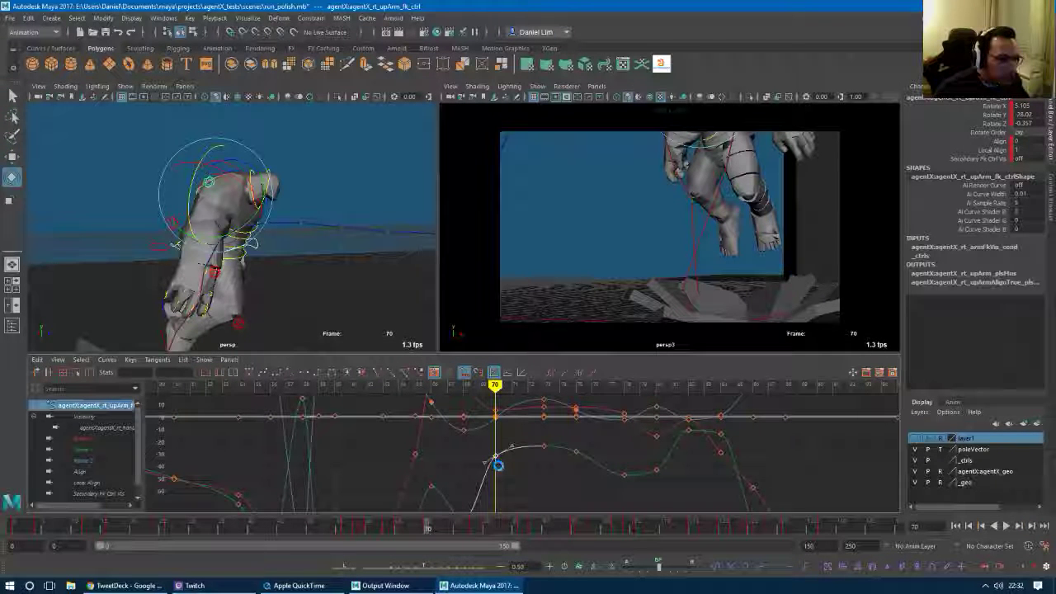
pyautogui.moveTo(500, 470); pyautogui.dragTo(498, 446, button='middle')
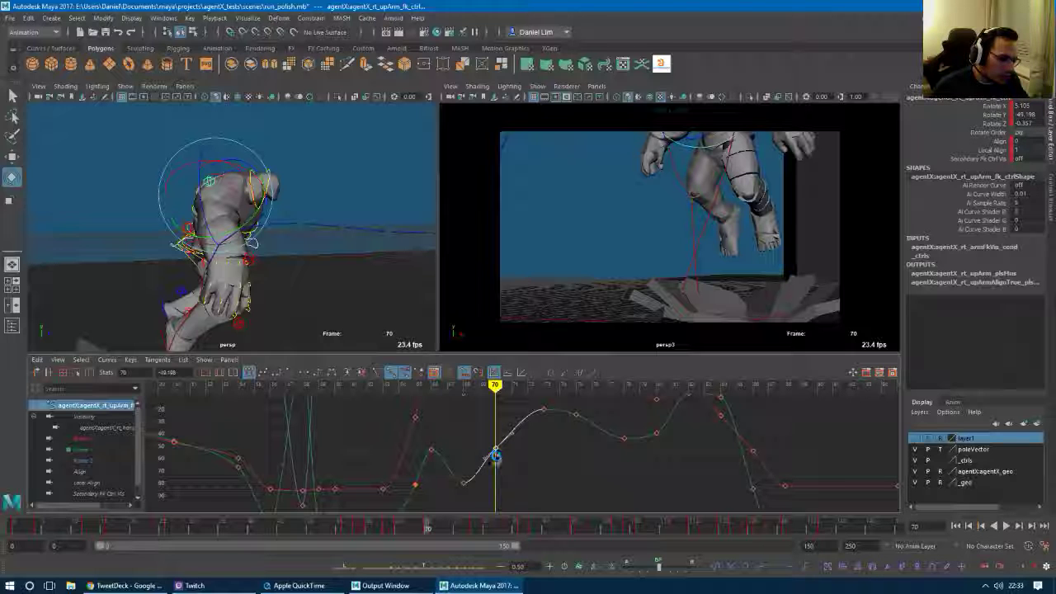
pyautogui.moveTo(495, 451)
pyautogui.mouseDown(button='middle')
pyautogui.moveTo(495, 464)
pyautogui.moveTo(494, 445)
pyautogui.mouseUp(button='middle')
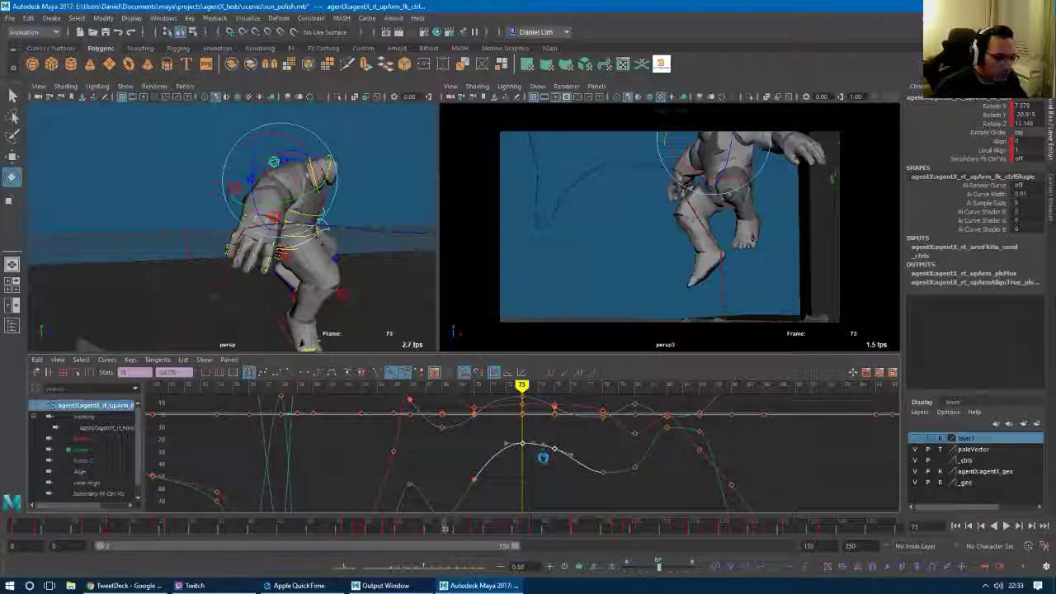
pyautogui.moveTo(543, 458); pyautogui.dragTo(538, 454, button='middle')
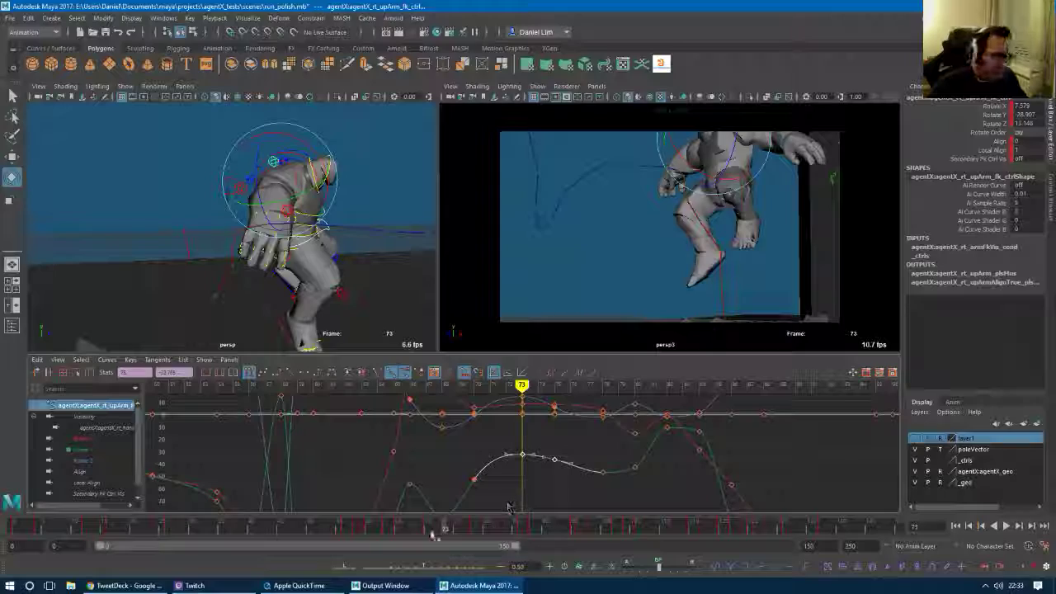
pyautogui.moveTo(442, 531)
pyautogui.mouseDown()
pyautogui.moveTo(389, 535)
pyautogui.moveTo(441, 542)
pyautogui.mouseUp()
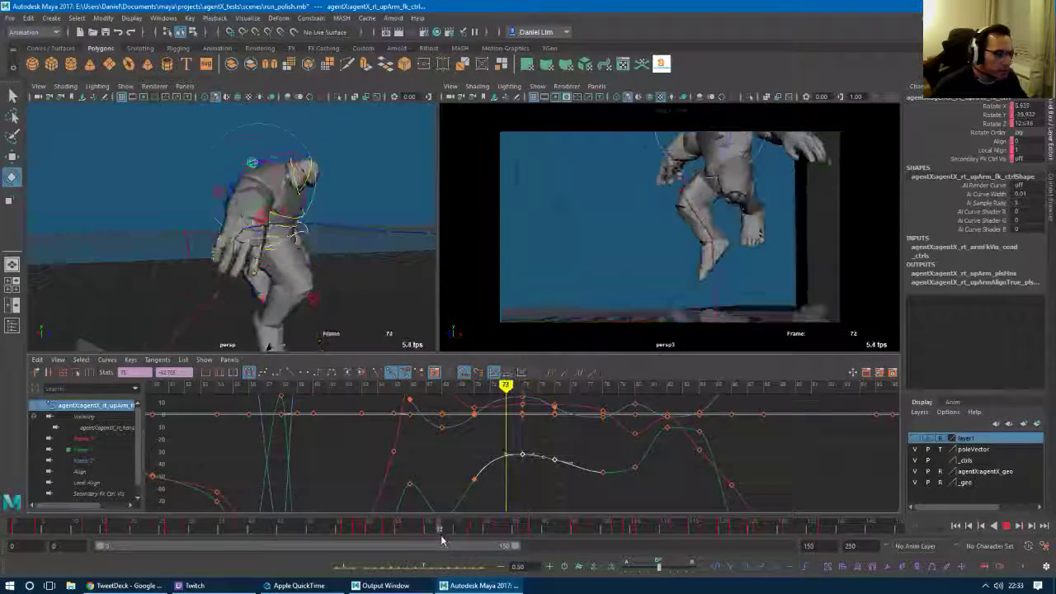
# Save the scene under the new name run_polish_tmp.mb in the scenes folder.
pyautogui.click(10, 19)
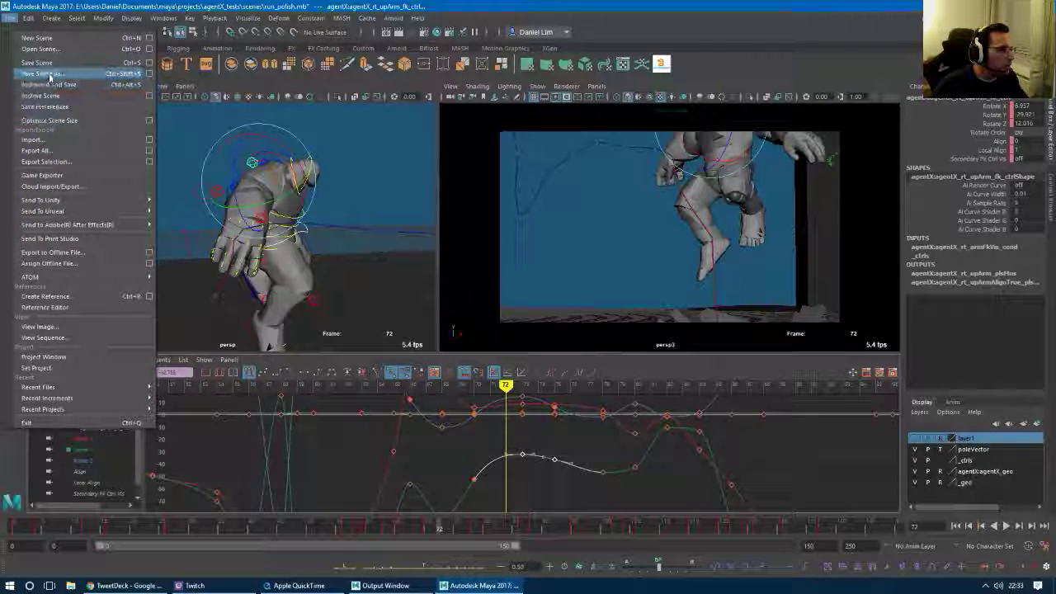
pyautogui.click(50, 74)
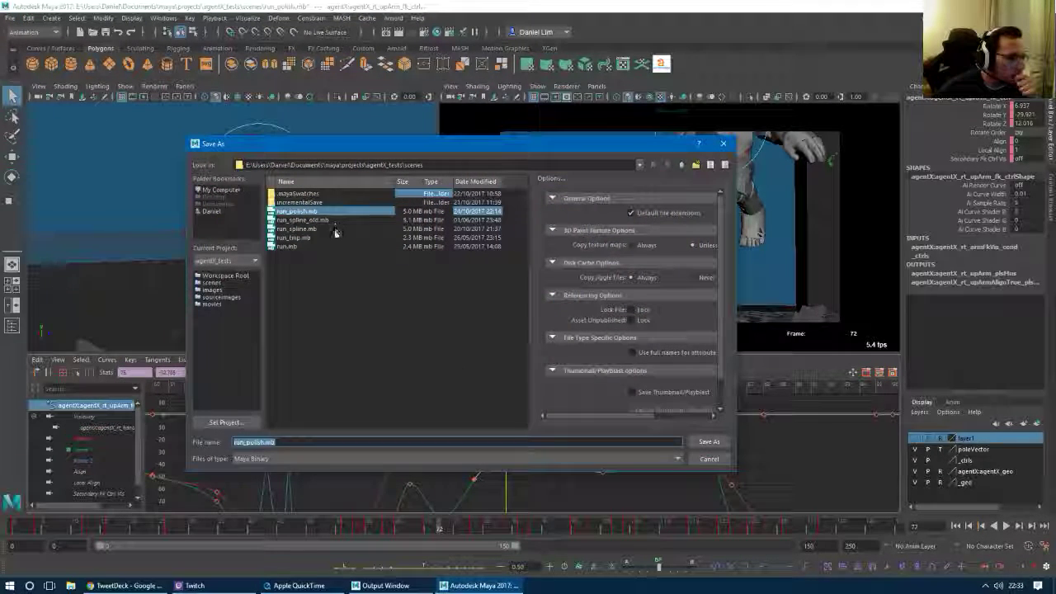
pyautogui.click(317, 213)
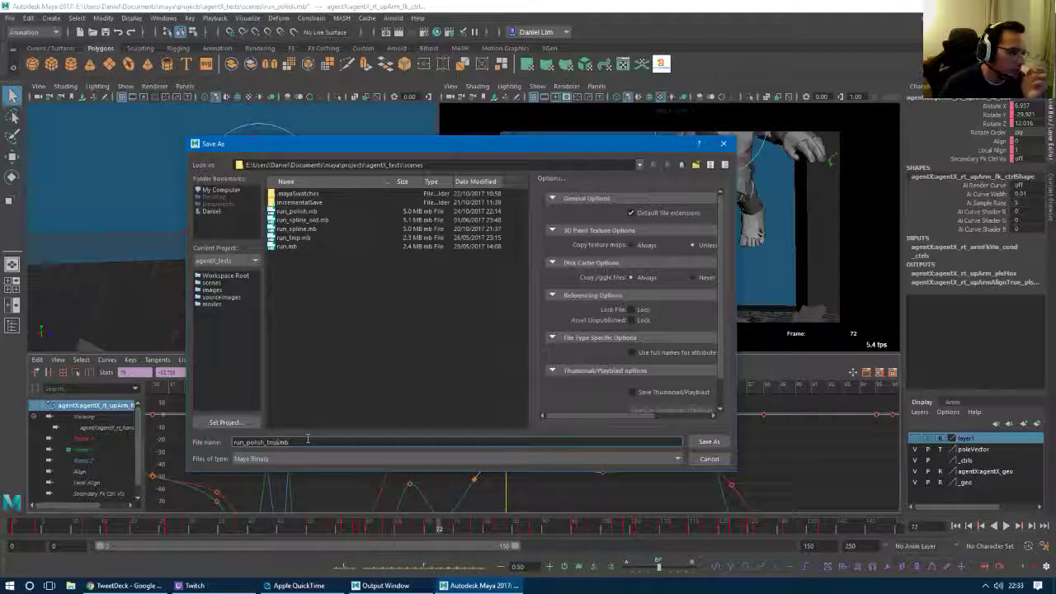
pyautogui.press('Return')
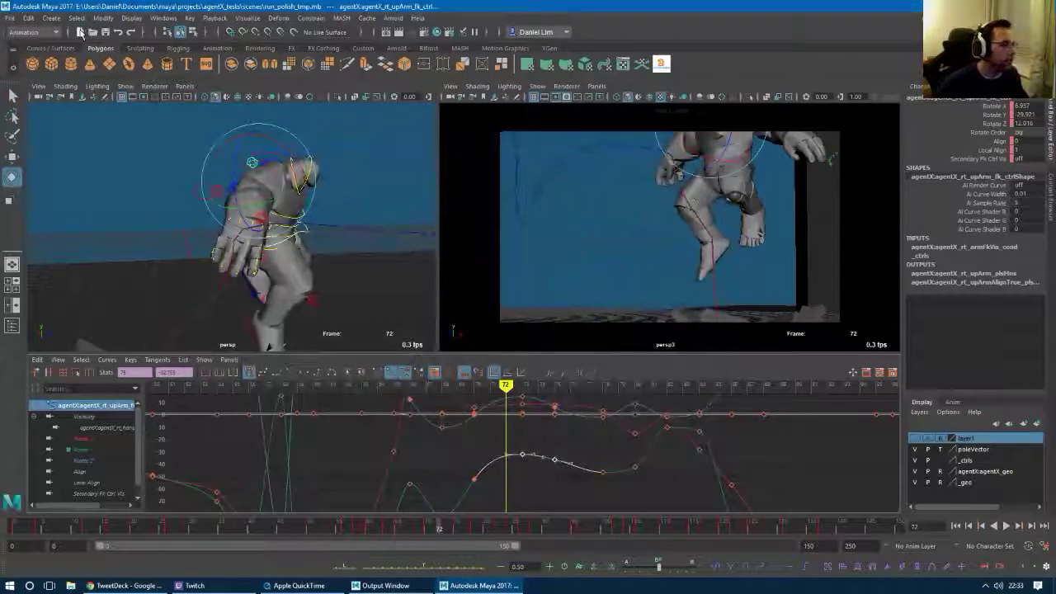
# Open the earlier run_polish.mb scene from the scenes folder.
pyautogui.click(80, 32)
pyautogui.click(301, 220)
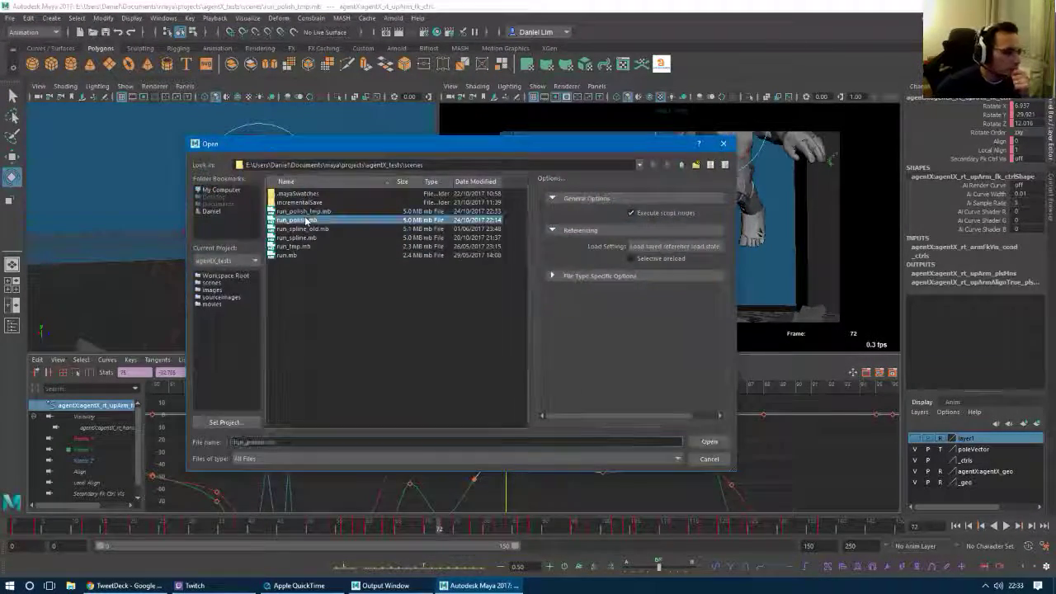
pyautogui.doubleClick(304, 221)
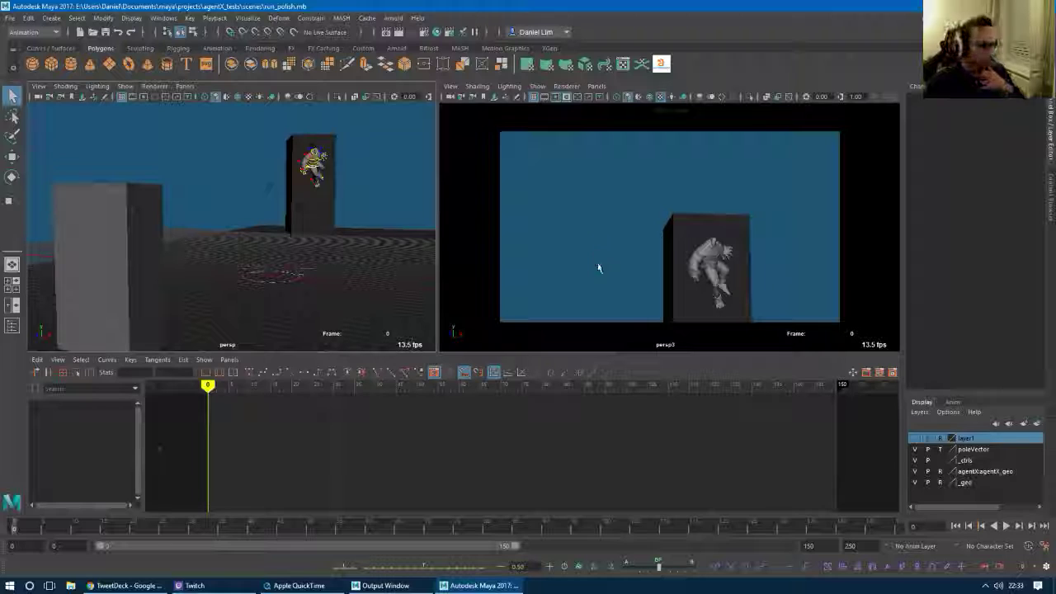
# Play and scrub through the opened run animation to review the arm motion, ending back at frame 0.
pyautogui.hotkey('alt', 'v')
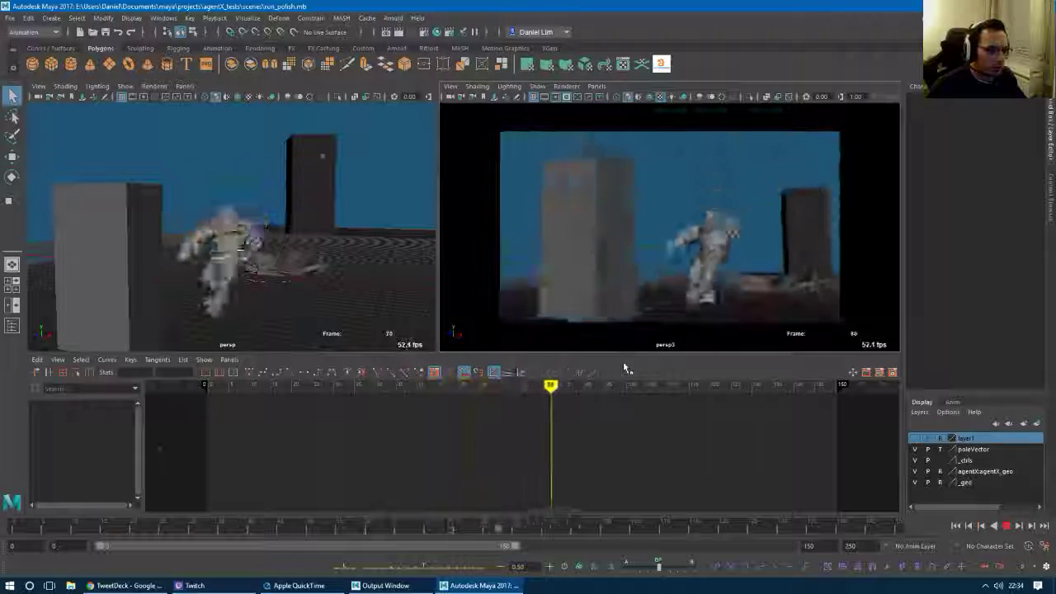
pyautogui.click(459, 530)
pyautogui.moveTo(463, 532); pyautogui.dragTo(322, 523)
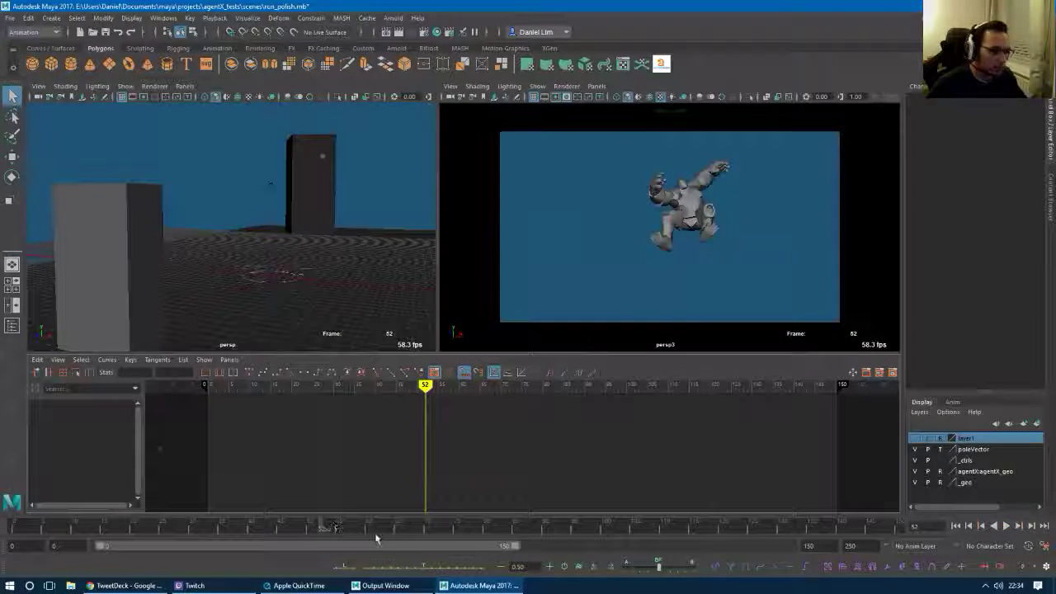
pyautogui.hotkey('alt', 'v')
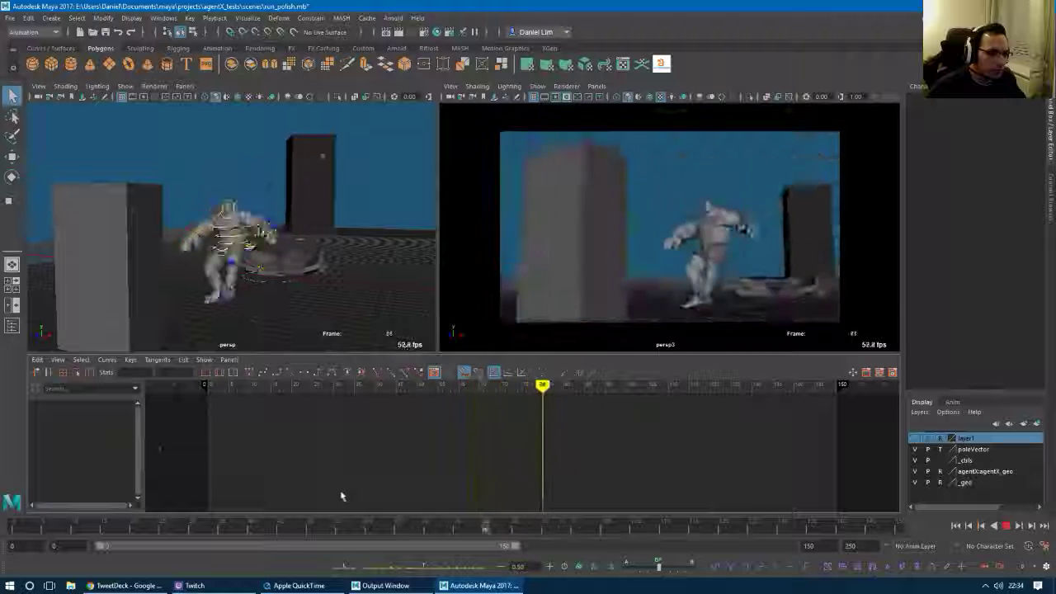
pyautogui.press('Escape')
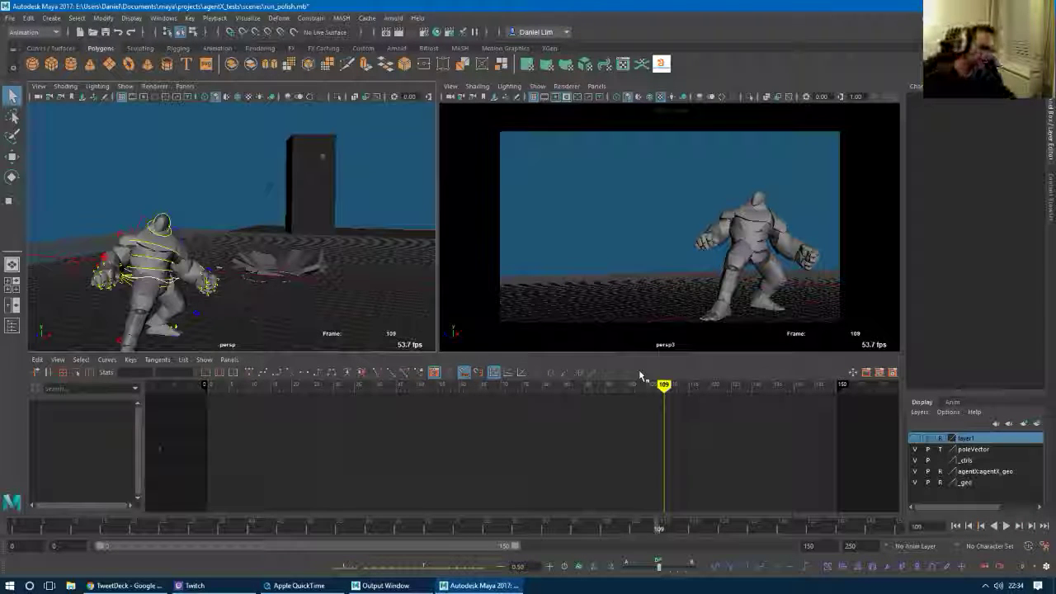
pyautogui.moveTo(150, 529); pyautogui.dragTo(437, 534)
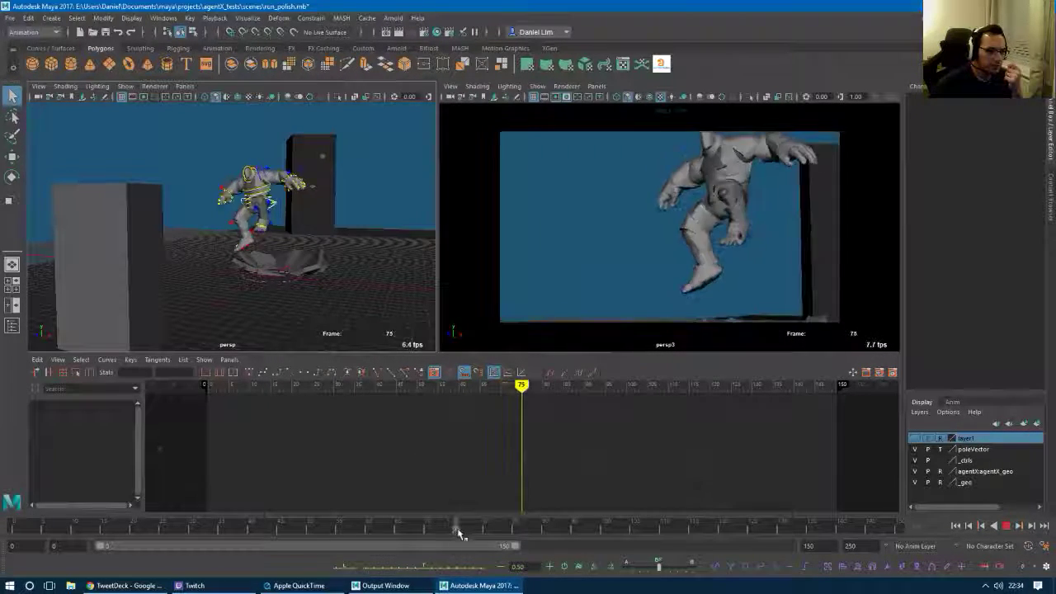
pyautogui.moveTo(459, 534); pyautogui.dragTo(208, 546)
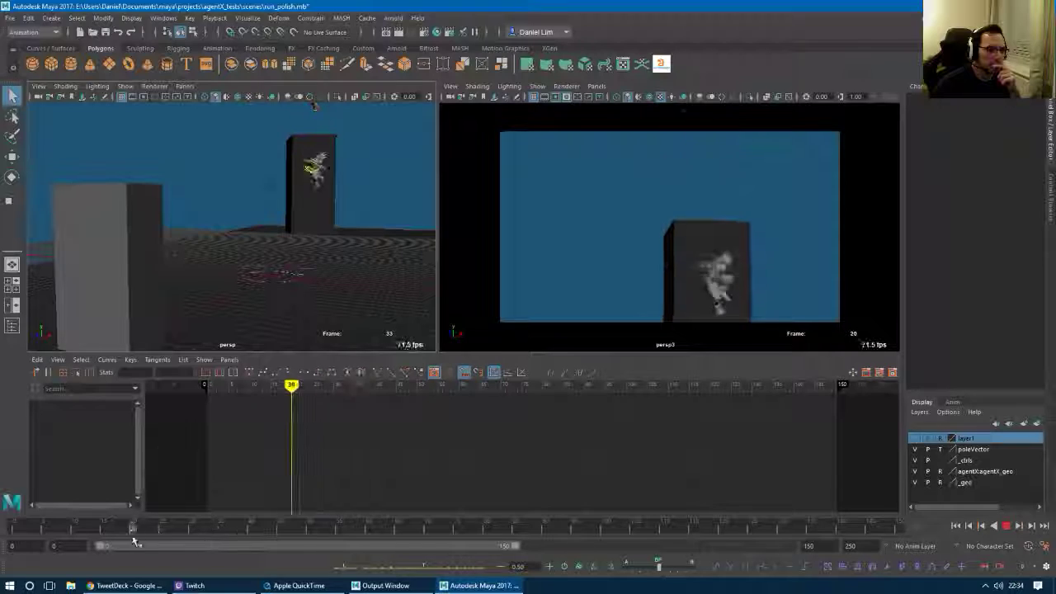
pyautogui.moveTo(134, 542); pyautogui.dragTo(14, 537)
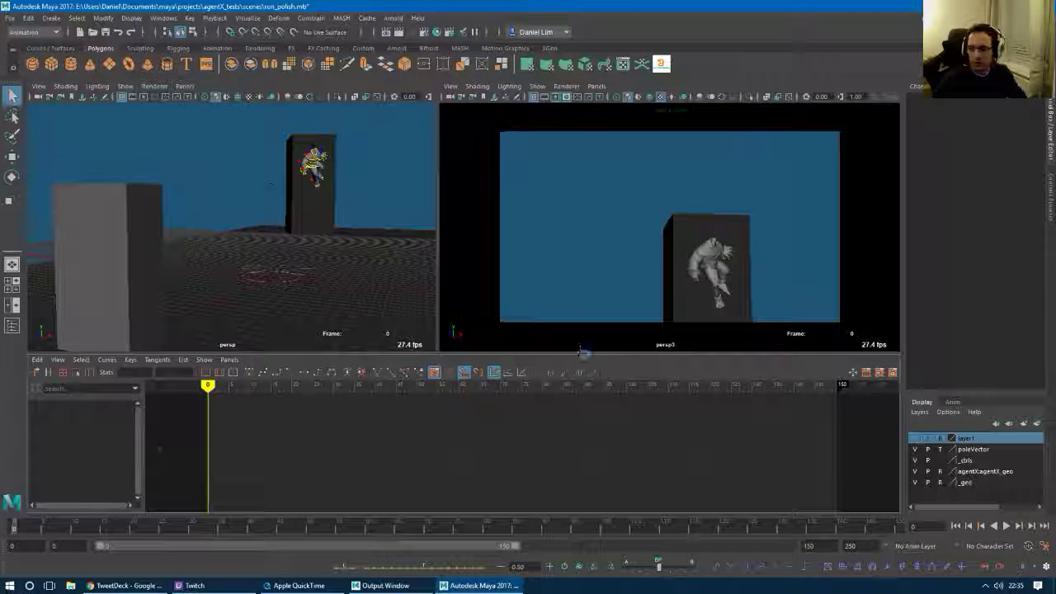
# Maximize the persp3 view and create a playblast of the run animation.
pyautogui.press('space')
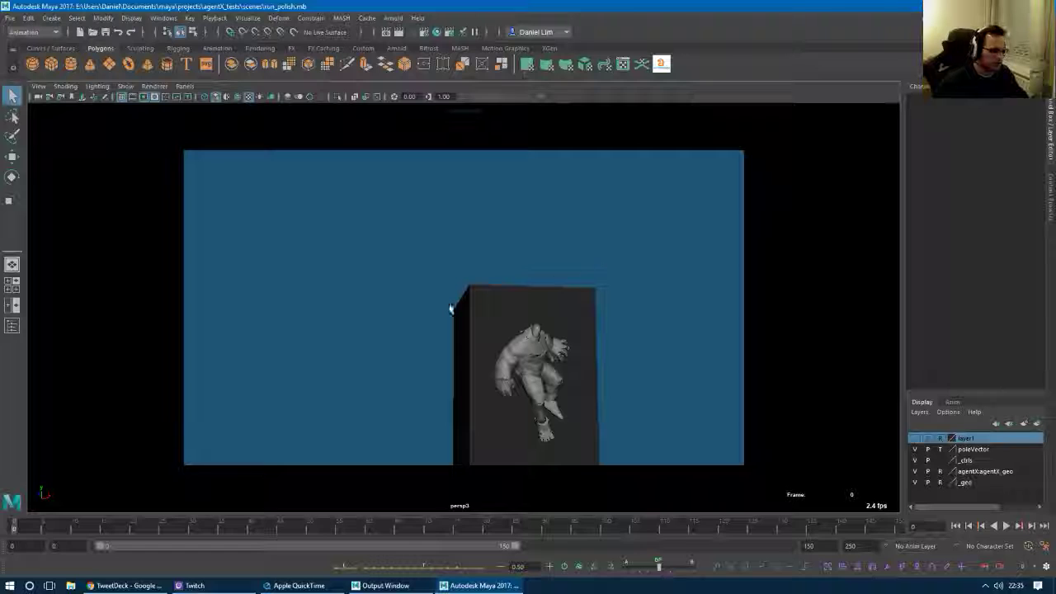
pyautogui.press('space')
pyautogui.moveTo(397, 187); pyautogui.dragTo(461, 330)
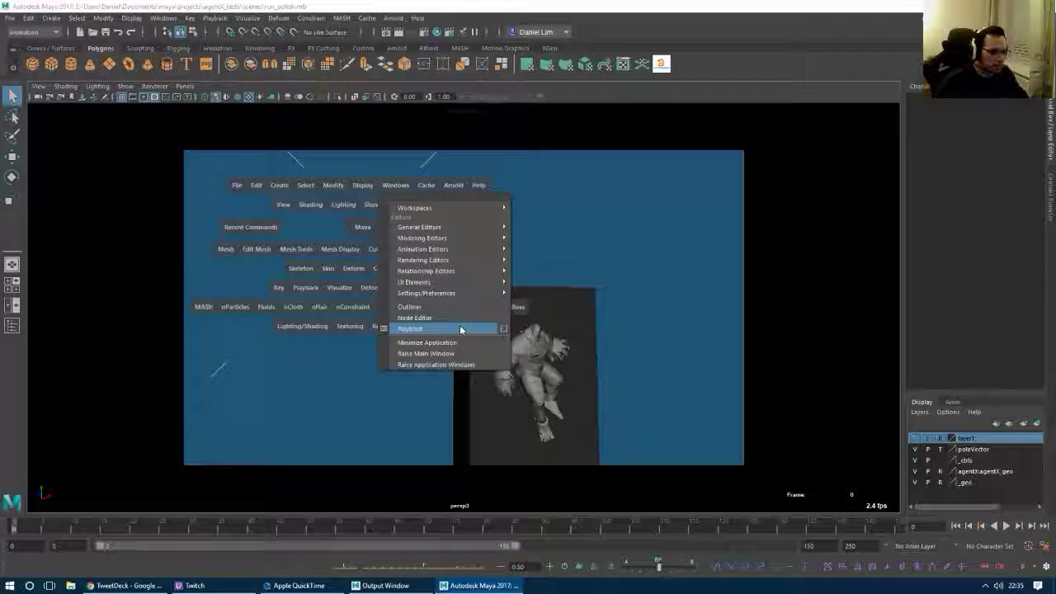
pyautogui.click(461, 329)
pyautogui.click(513, 298)
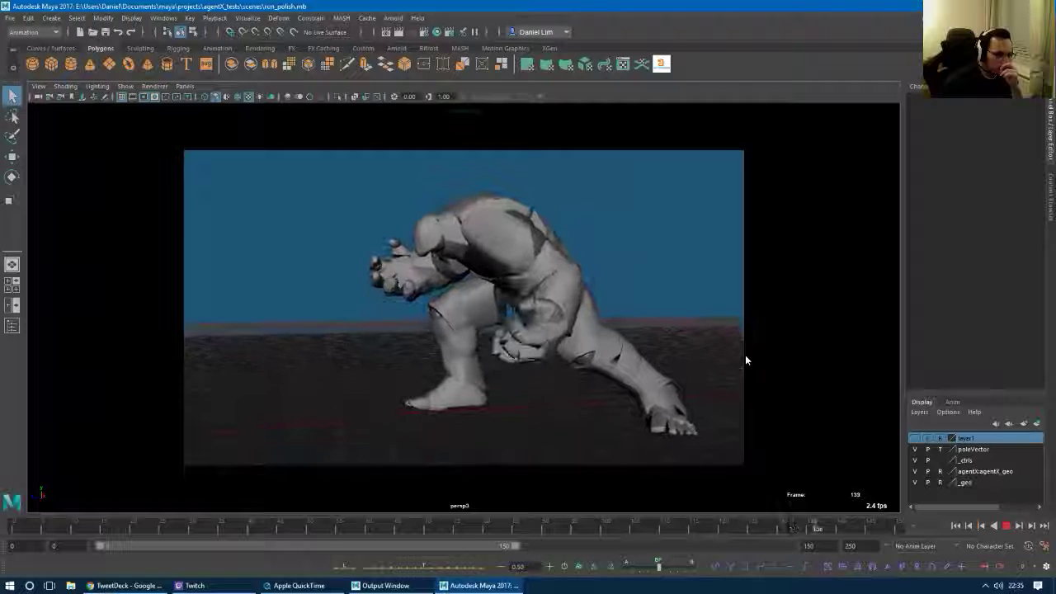
pyautogui.press('Escape')
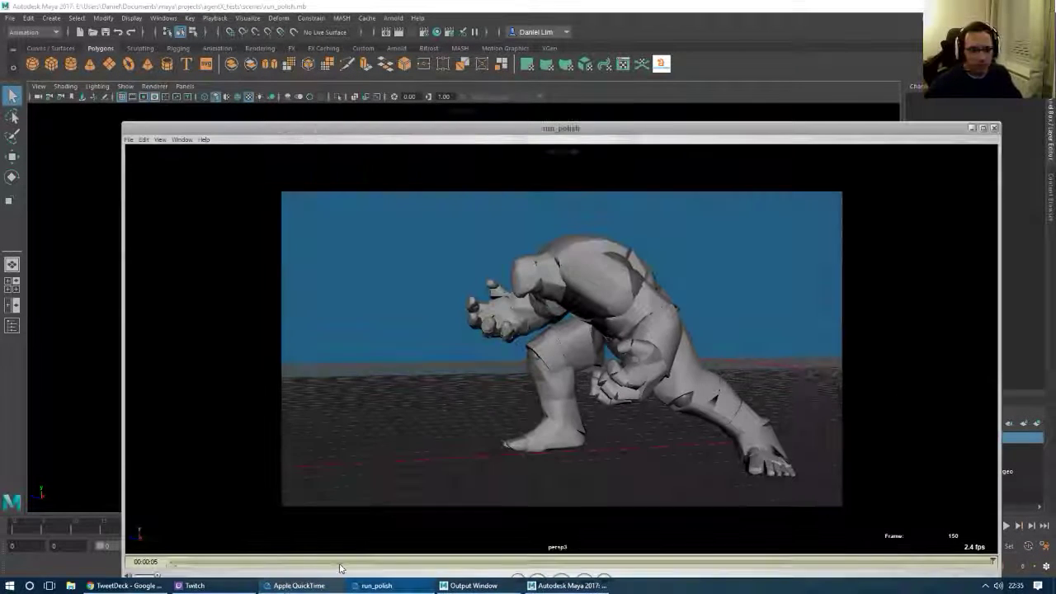
# Move the run_polish movie window up, review the playblast around the leap and landing, and close it.
pyautogui.moveTo(452, 124); pyautogui.dragTo(420, 63)
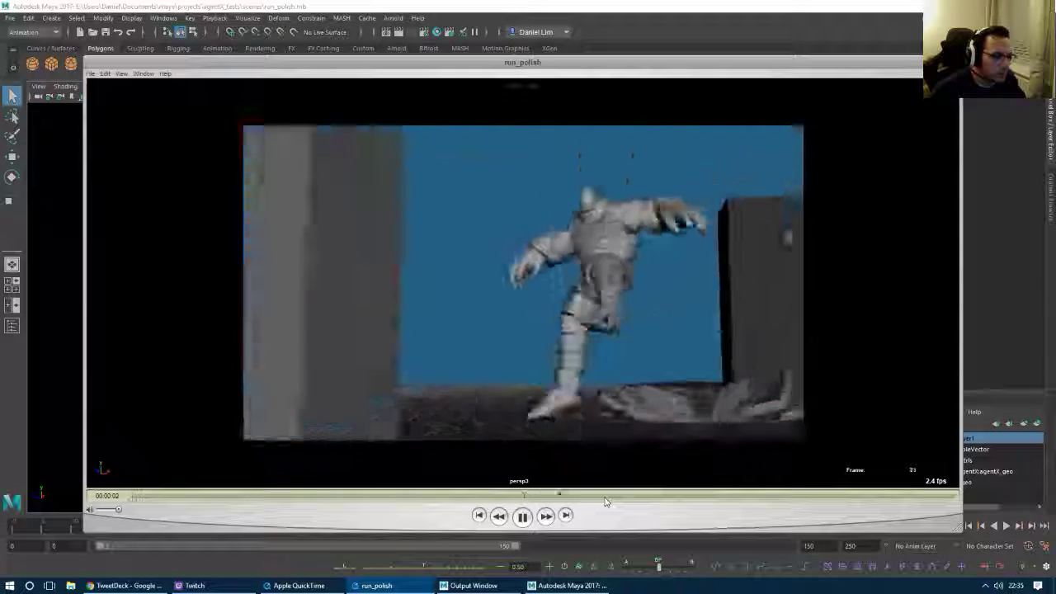
pyautogui.moveTo(601, 498); pyautogui.dragTo(547, 501)
pyautogui.press('space')
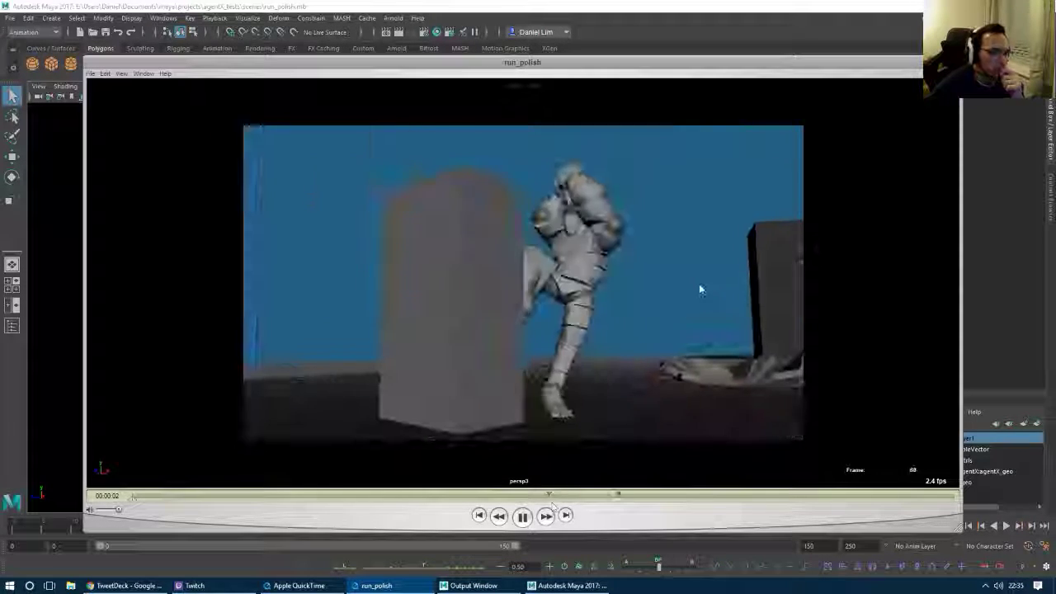
pyautogui.press('space')
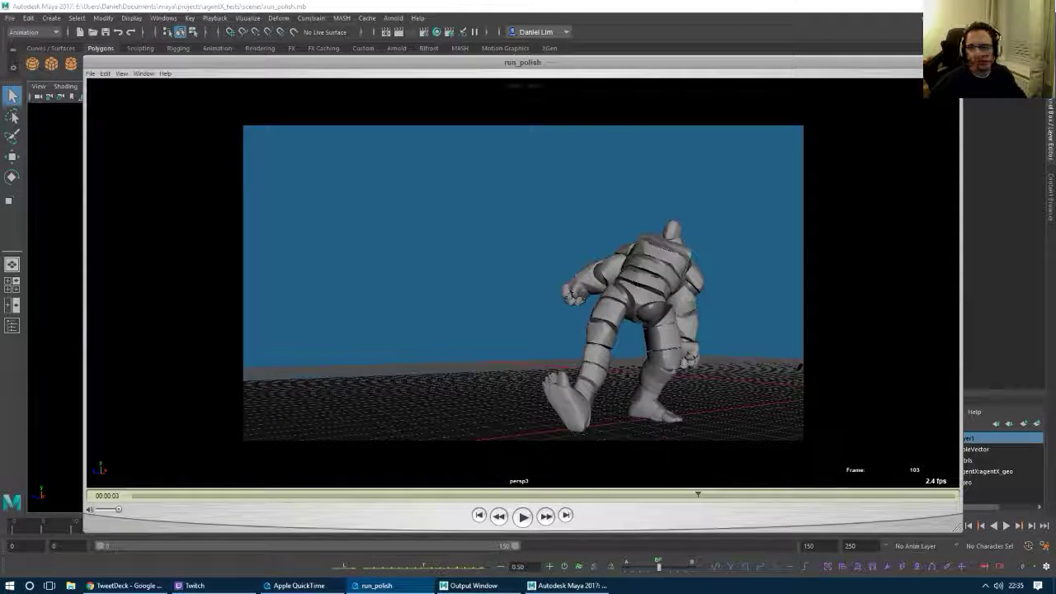
pyautogui.hotkey('ctrl', 'w')
# Go to frame 74, restore the multi-pane layout and turn on motion trails display in the persp3 view.
pyautogui.moveTo(476, 530); pyautogui.dragTo(450, 535)
pyautogui.press('space')
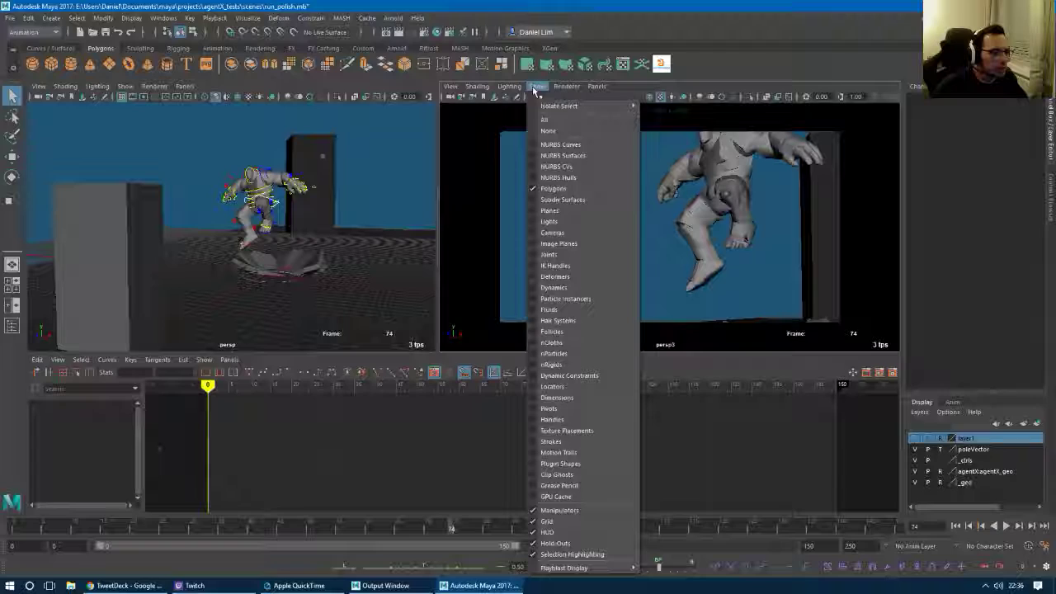
pyautogui.click(562, 464)
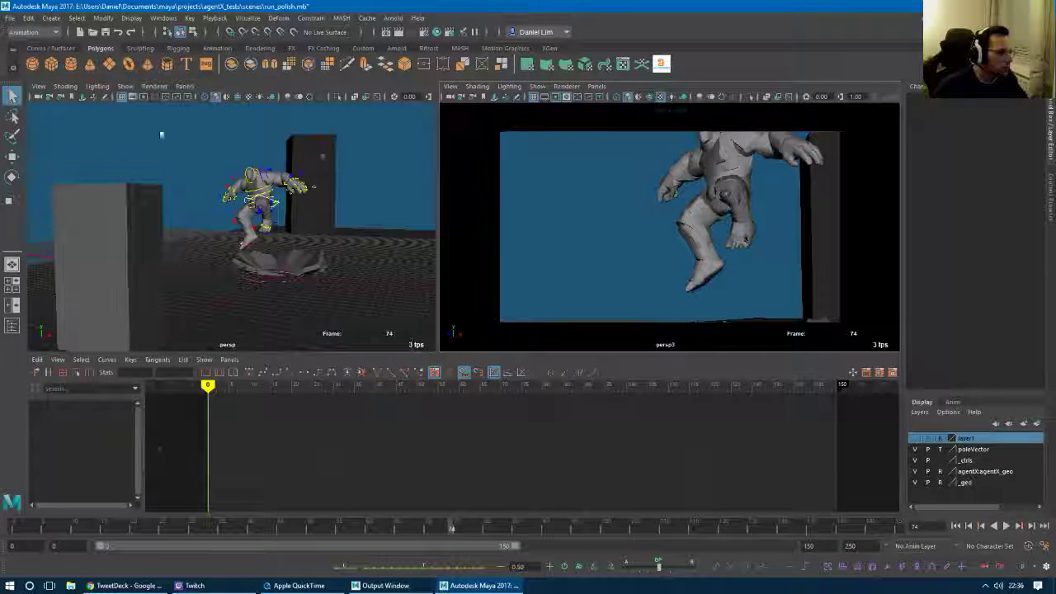
# Create a motion trail for the R_Finger2 control on the character's right hand and select the trail.
pyautogui.click(232, 196)
pyautogui.press('f')
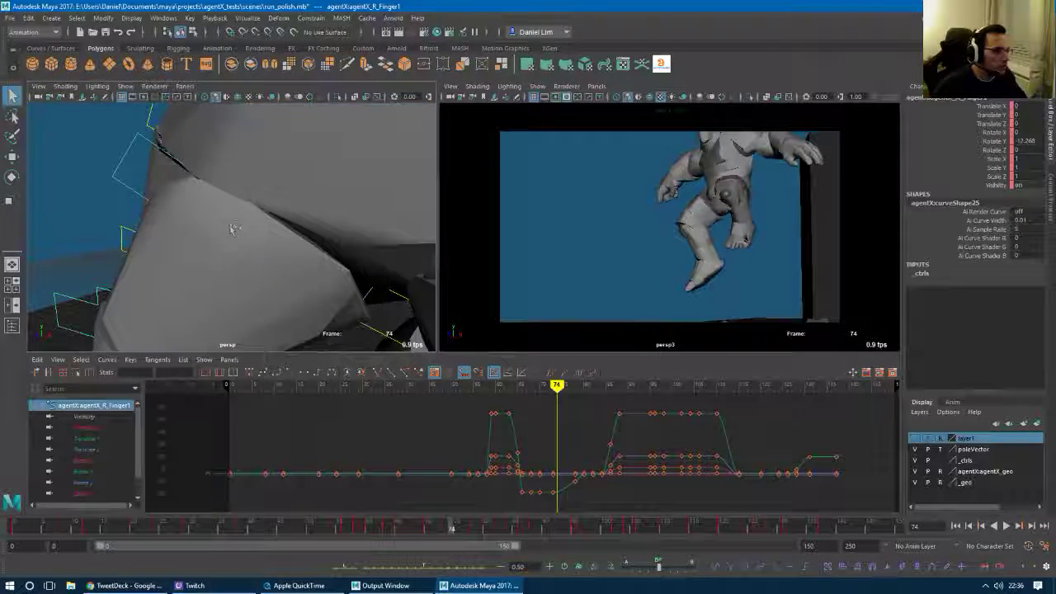
pyautogui.keyDown('alt'); pyautogui.moveTo(235, 230); pyautogui.dragTo(323, 234); pyautogui.keyUp('alt')
pyautogui.keyDown('alt'); pyautogui.moveTo(322, 235); pyautogui.dragTo(146, 203, button='right'); pyautogui.keyUp('alt')
pyautogui.keyDown('alt'); pyautogui.moveTo(146, 203); pyautogui.dragTo(215, 182); pyautogui.keyUp('alt')
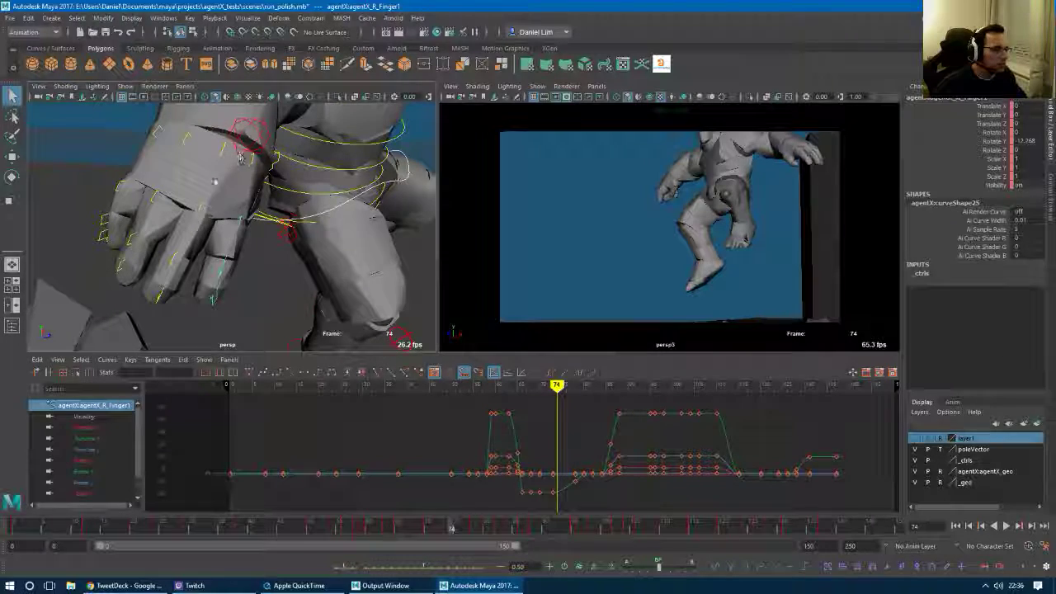
pyautogui.click(248, 203)
pyautogui.click(205, 213)
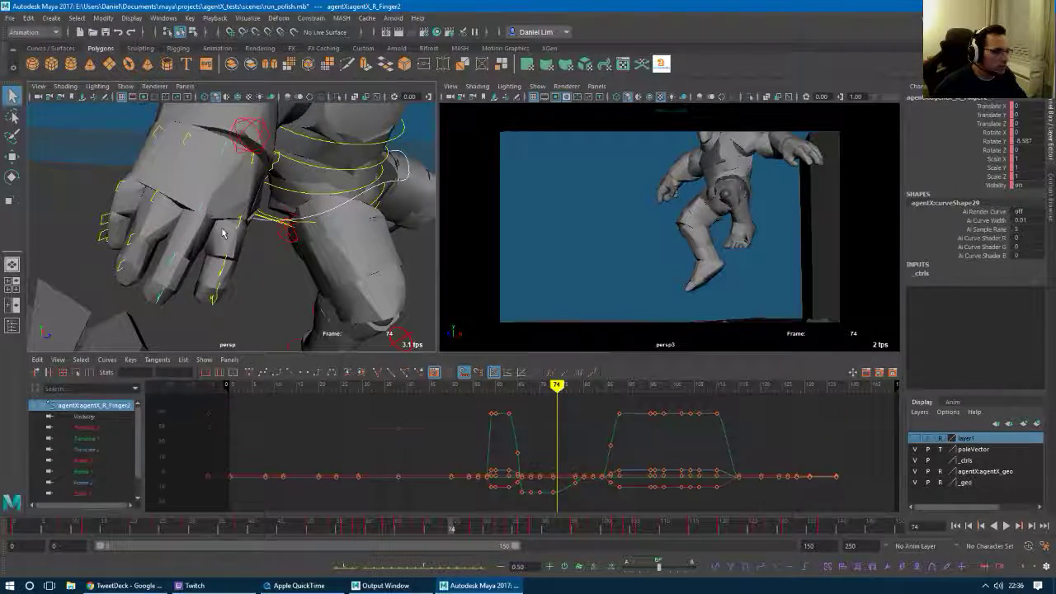
pyautogui.click(283, 18)
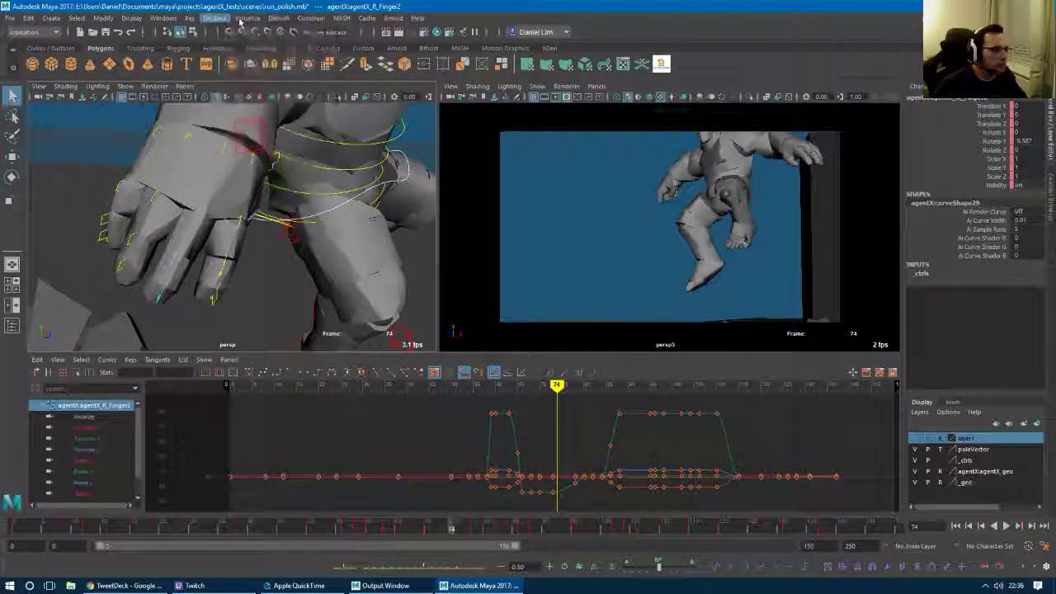
pyautogui.moveTo(253, 18)
pyautogui.click(265, 47)
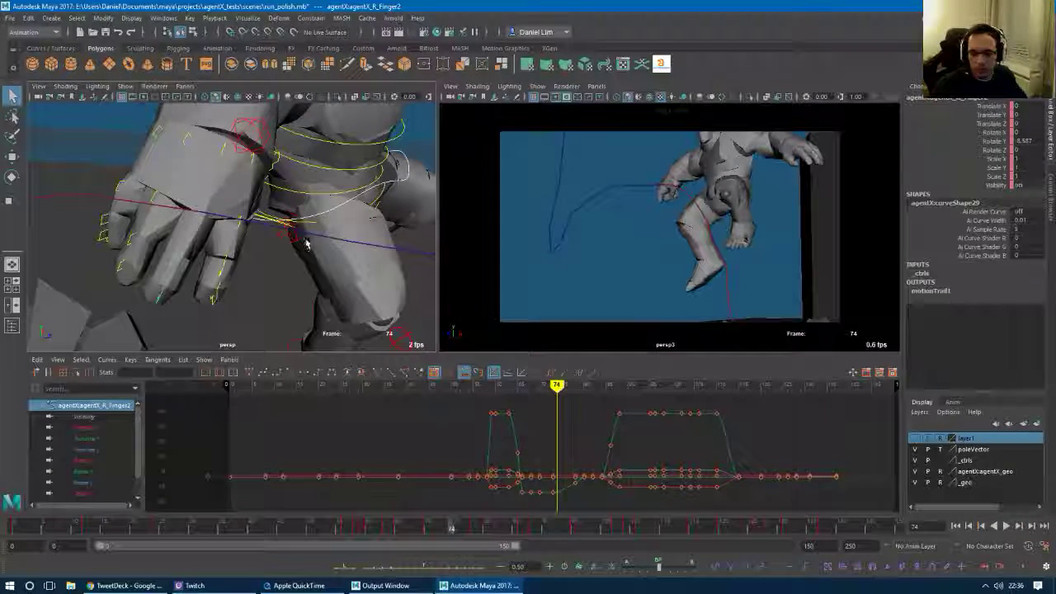
pyautogui.click(595, 193)
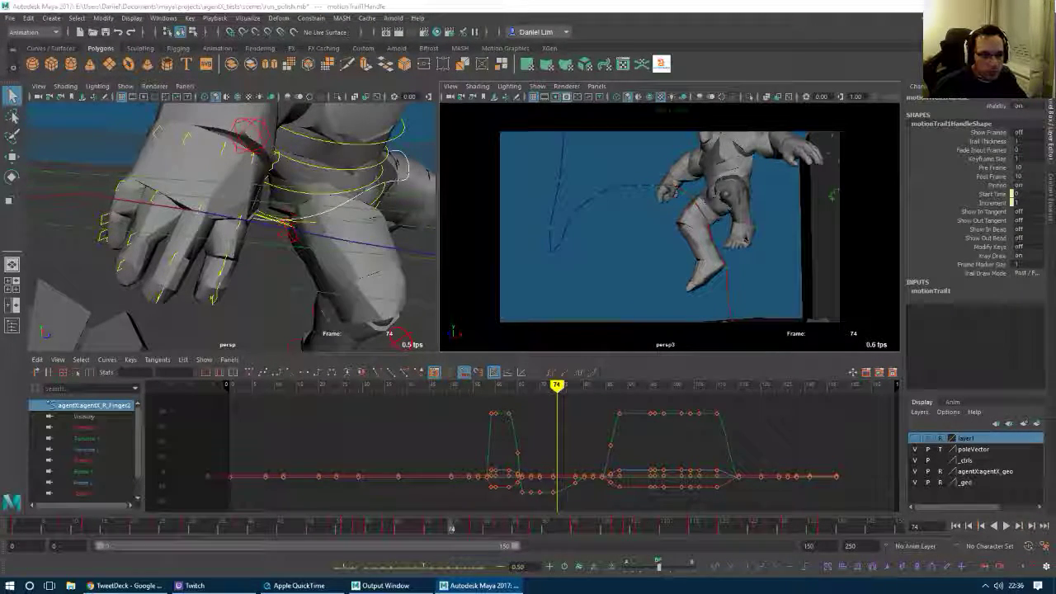
# At frame 75, raise the right clavicle control's Rotate Z key to about 18.16.
pyautogui.click(448, 527)
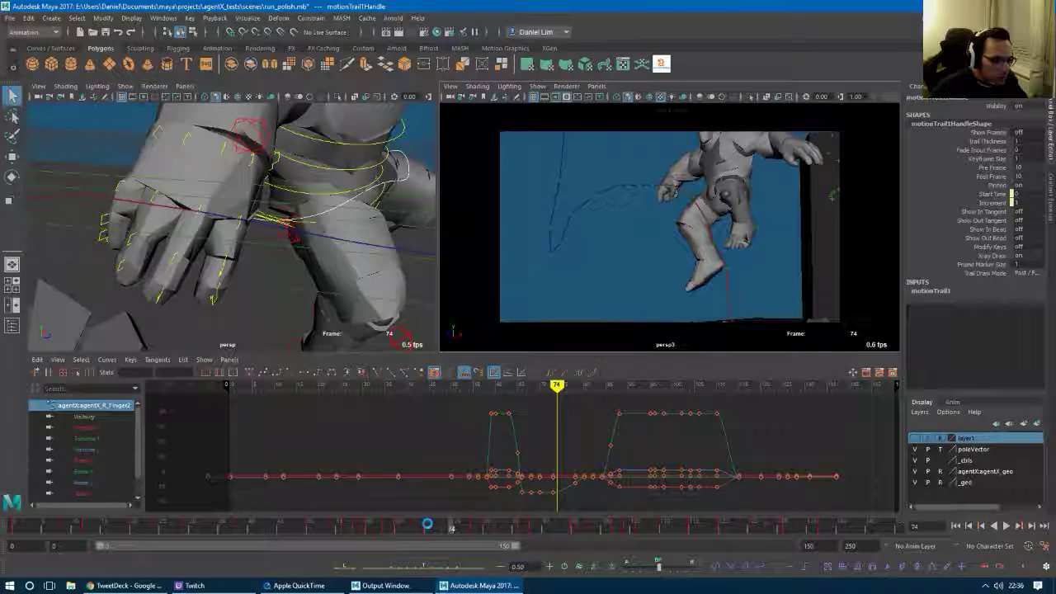
pyautogui.moveTo(446, 526)
pyautogui.mouseDown()
pyautogui.moveTo(396, 528)
pyautogui.moveTo(467, 528)
pyautogui.moveTo(457, 530)
pyautogui.mouseUp()
pyautogui.keyDown('alt'); pyautogui.moveTo(318, 151); pyautogui.dragTo(304, 238, button='middle'); pyautogui.keyUp('alt')
pyautogui.keyDown('alt'); pyautogui.moveTo(304, 237); pyautogui.dragTo(281, 224); pyautogui.keyUp('alt')
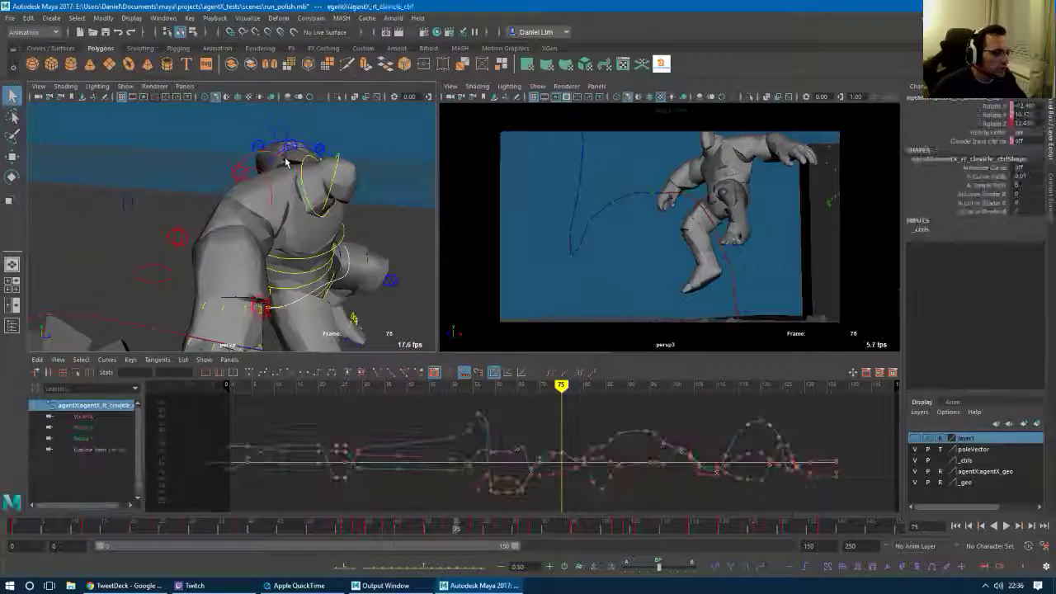
pyautogui.click(287, 163)
pyautogui.keyDown('alt'); pyautogui.moveTo(555, 454); pyautogui.dragTo(611, 467, button='right'); pyautogui.keyUp('alt')
pyautogui.keyDown('alt'); pyautogui.moveTo(633, 467); pyautogui.dragTo(550, 444, button='middle'); pyautogui.keyUp('alt')
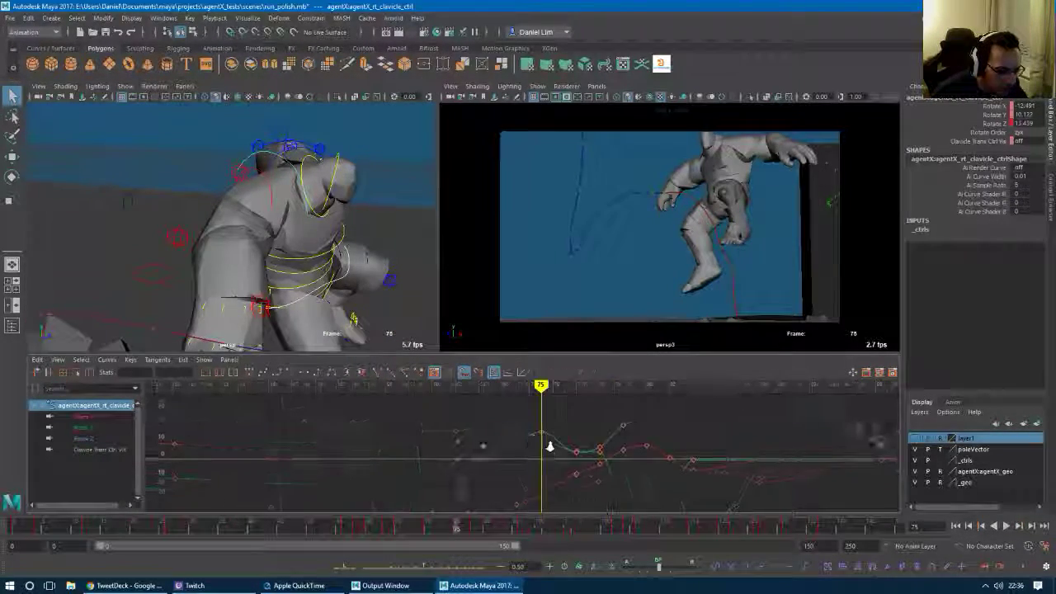
pyautogui.keyDown('alt'); pyautogui.moveTo(549, 444); pyautogui.dragTo(564, 429, button='right'); pyautogui.keyUp('alt')
pyautogui.click(551, 421)
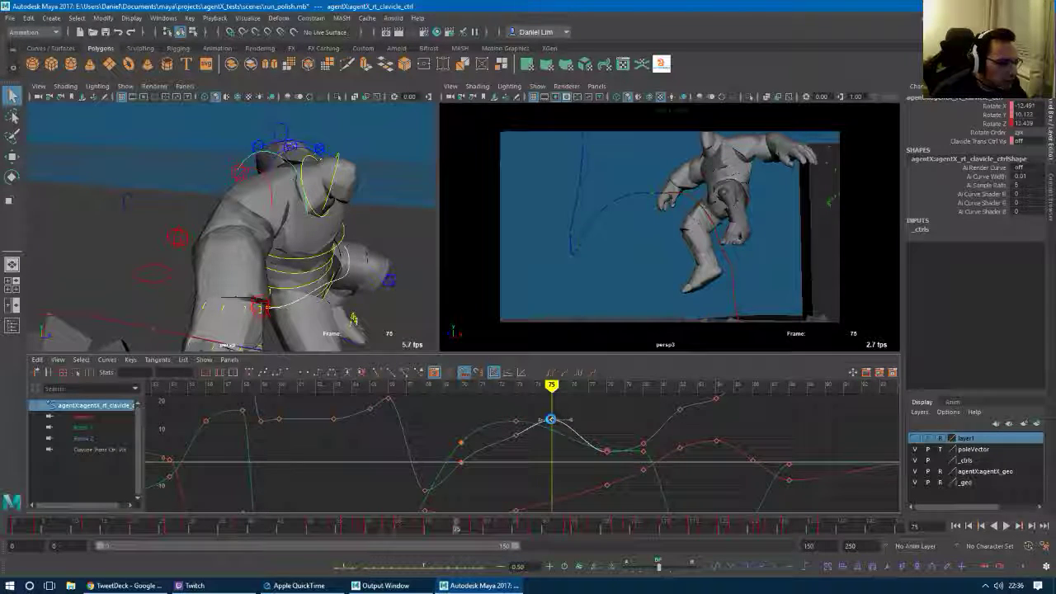
pyautogui.moveTo(552, 419); pyautogui.dragTo(552, 405, button='middle')
# Go to frame 73 and delete the right clavicle control's Rotate Z key there.
pyautogui.press(',')
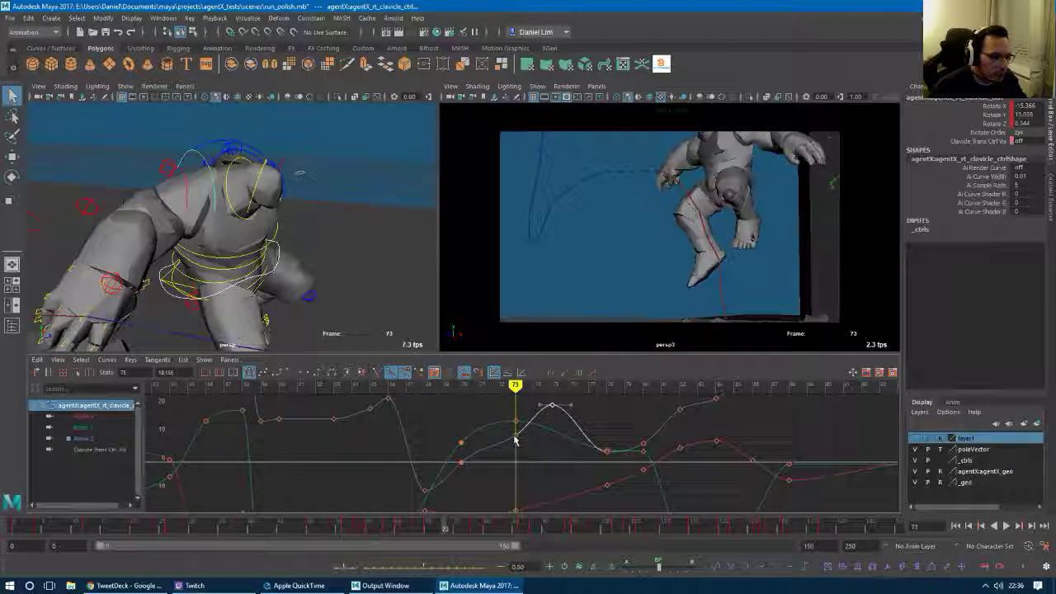
pyautogui.click(515, 437)
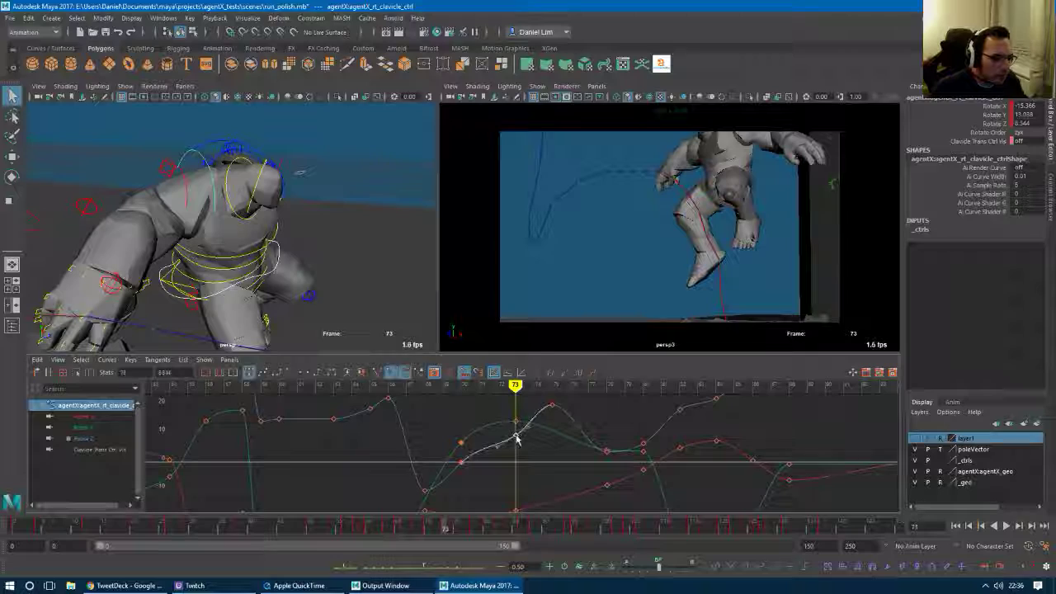
pyautogui.click(516, 437)
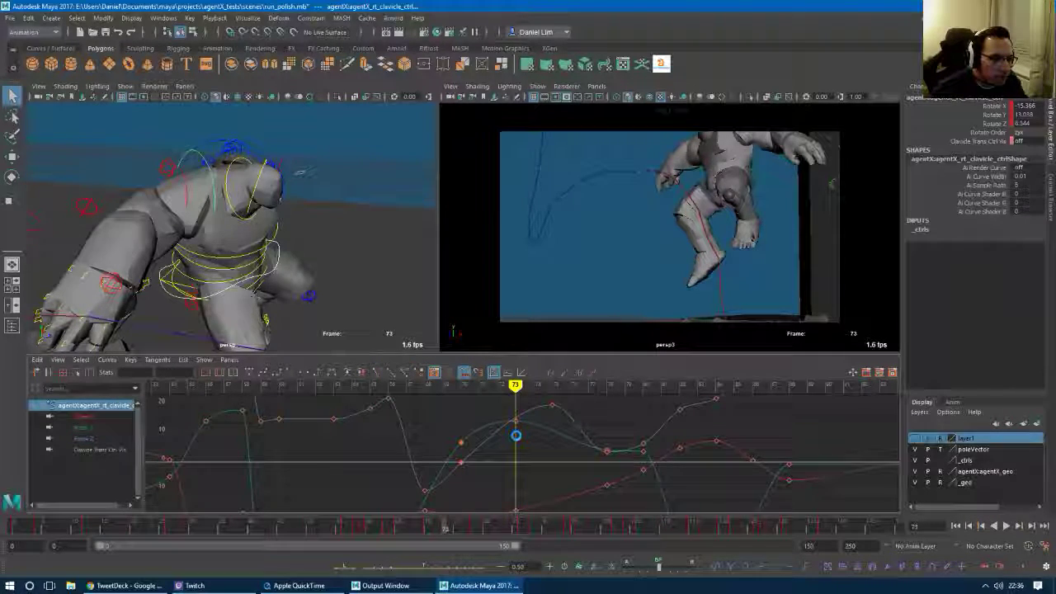
# Steepen the tangent of the clavicle's Rotate Z key at frame 70, and play and scrub the motion to frame 75.
pyautogui.click(460, 465)
pyautogui.click(448, 475)
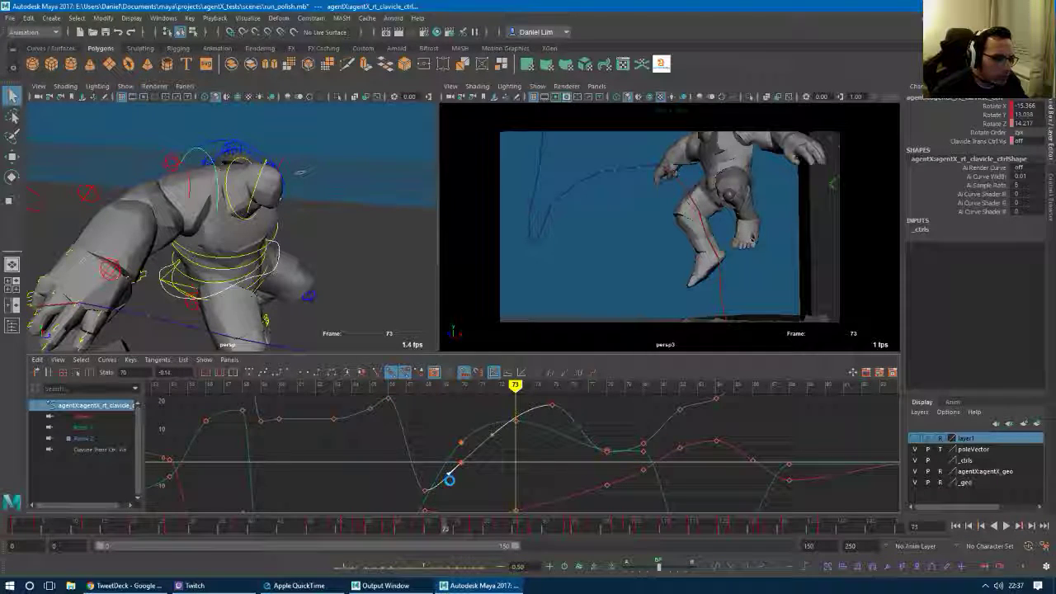
pyautogui.moveTo(452, 484); pyautogui.dragTo(453, 489, button='middle')
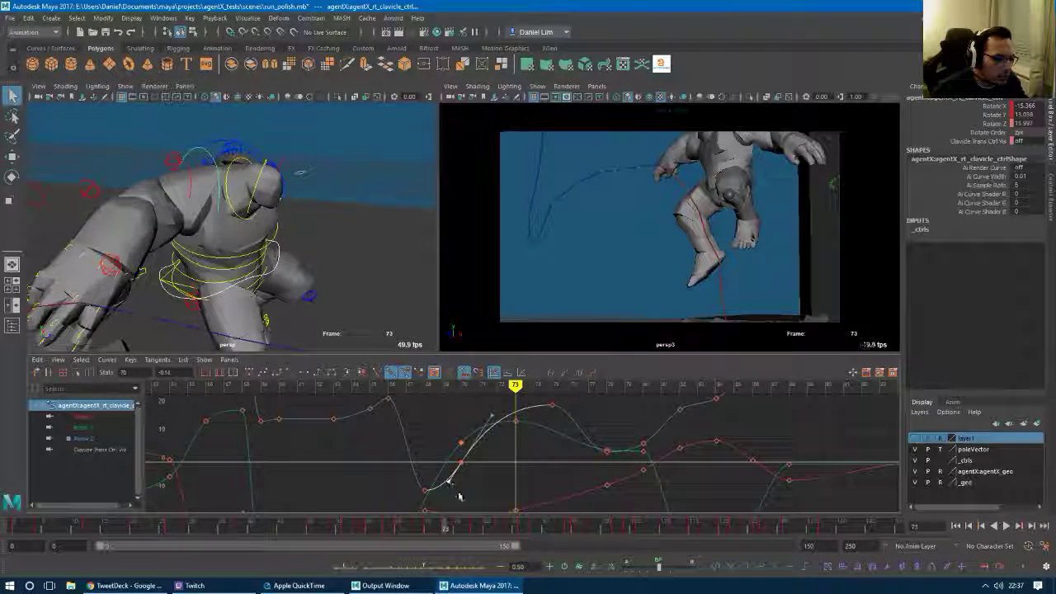
pyautogui.hotkey('alt', 'v')
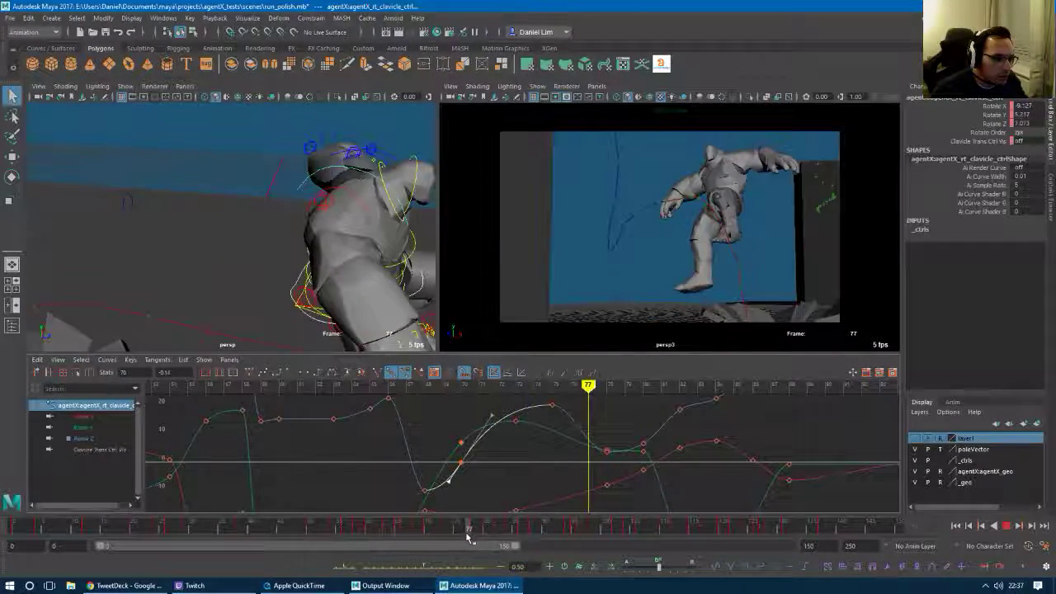
pyautogui.moveTo(467, 534)
pyautogui.mouseDown()
pyautogui.moveTo(448, 539)
pyautogui.moveTo(459, 534)
pyautogui.mouseUp()
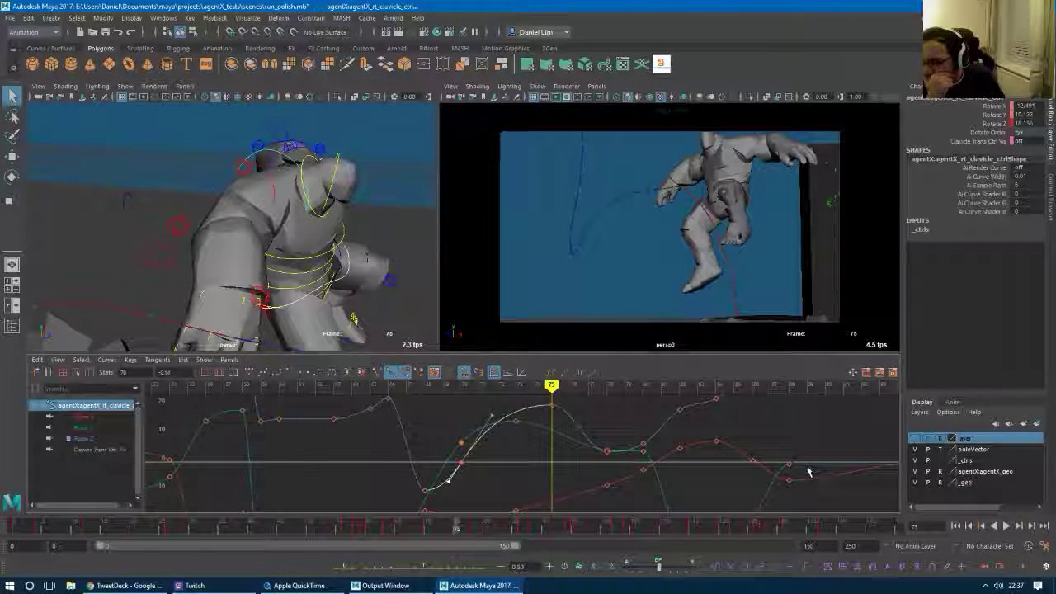
# Select the right upper arm FK control and adjust the incoming tangent of its Rotate X key at frame 78.
pyautogui.click(252, 171)
pyautogui.click(247, 170)
pyautogui.press('e')
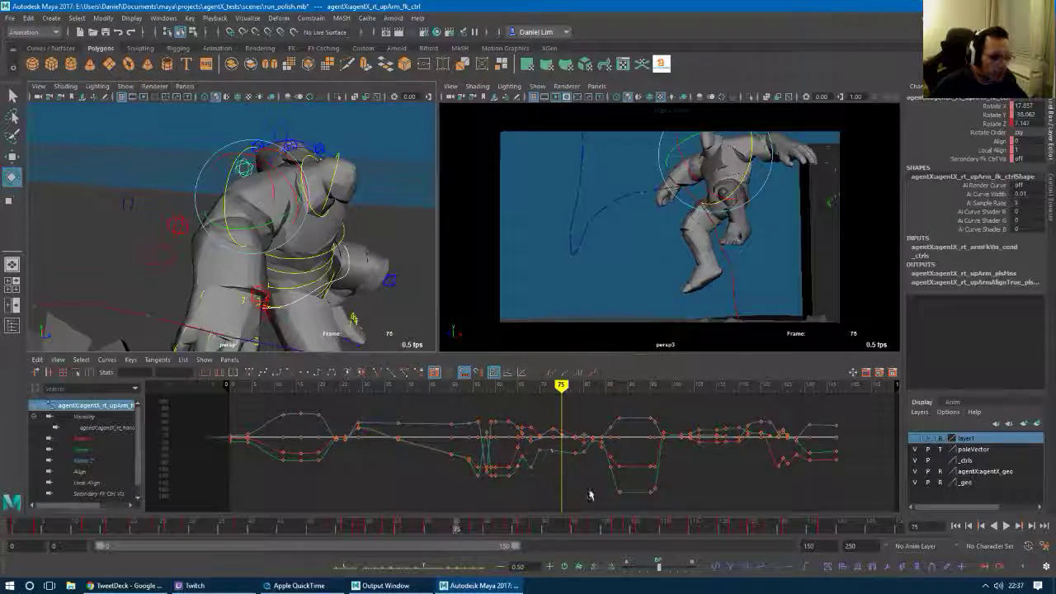
pyautogui.keyDown('alt'); pyautogui.moveTo(590, 495); pyautogui.dragTo(624, 464, button='right'); pyautogui.keyUp('alt')
pyautogui.keyDown('alt'); pyautogui.moveTo(625, 463); pyautogui.dragTo(576, 480, button='middle'); pyautogui.keyUp('alt')
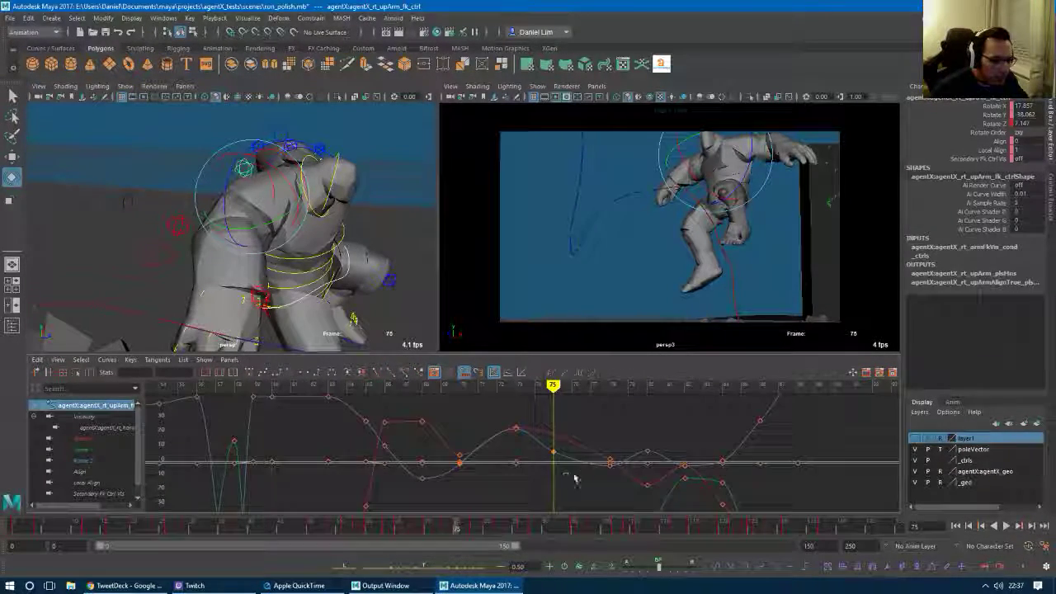
pyautogui.click(608, 460)
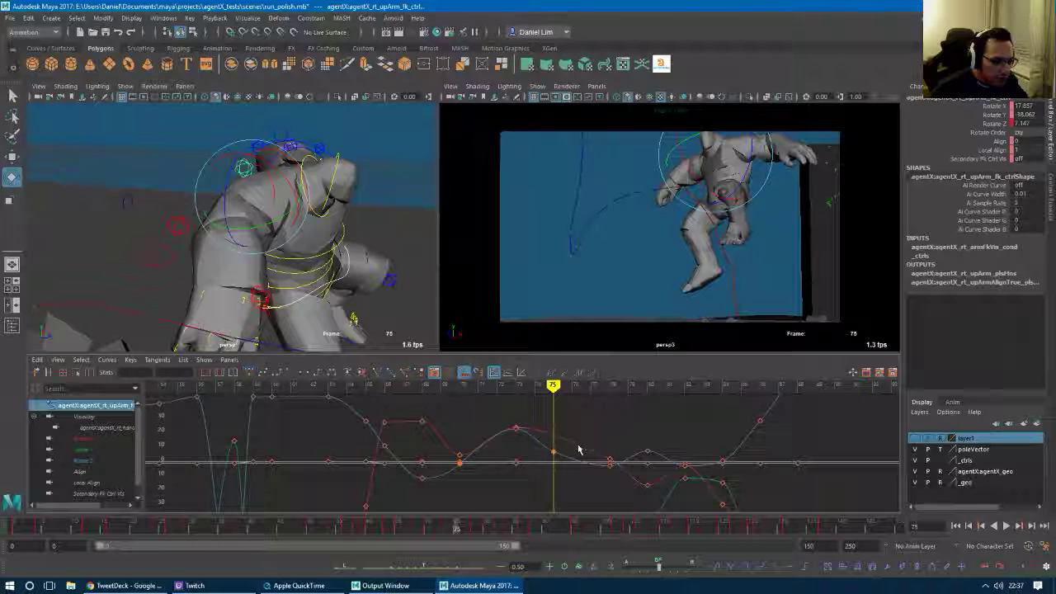
pyautogui.click(580, 446)
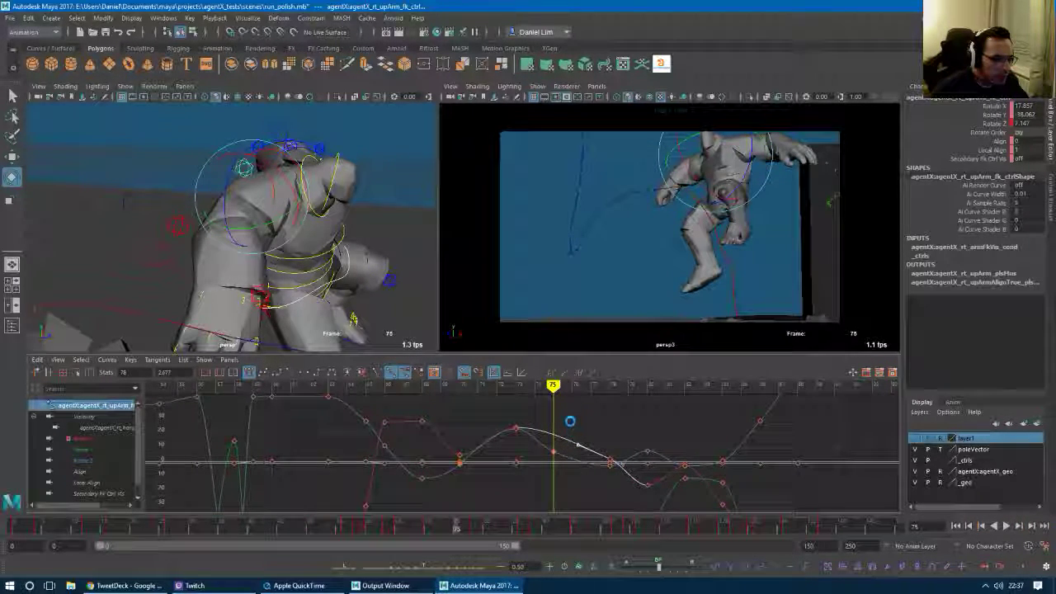
pyautogui.moveTo(570, 422); pyautogui.dragTo(570, 402, button='middle')
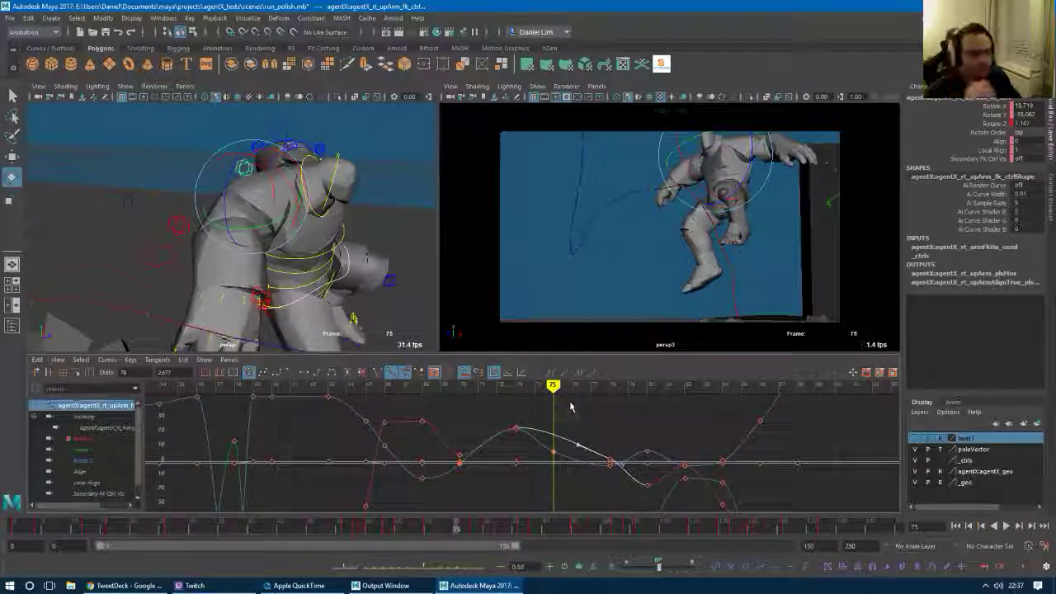
# At frame 73, lower the right upper arm's Rotate X key to about 9.82.
pyautogui.press(',')
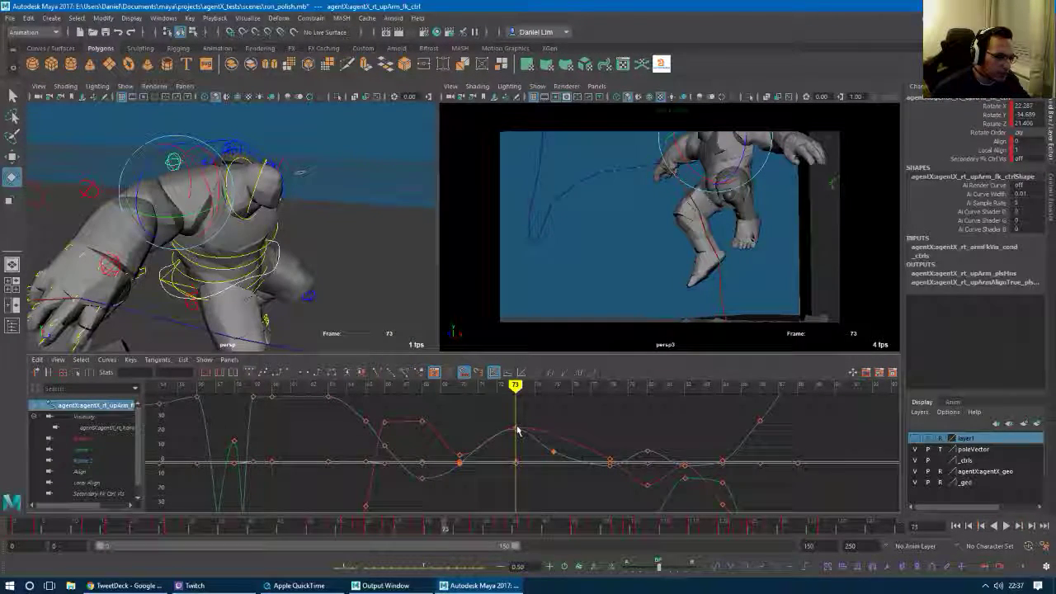
pyautogui.click(517, 428)
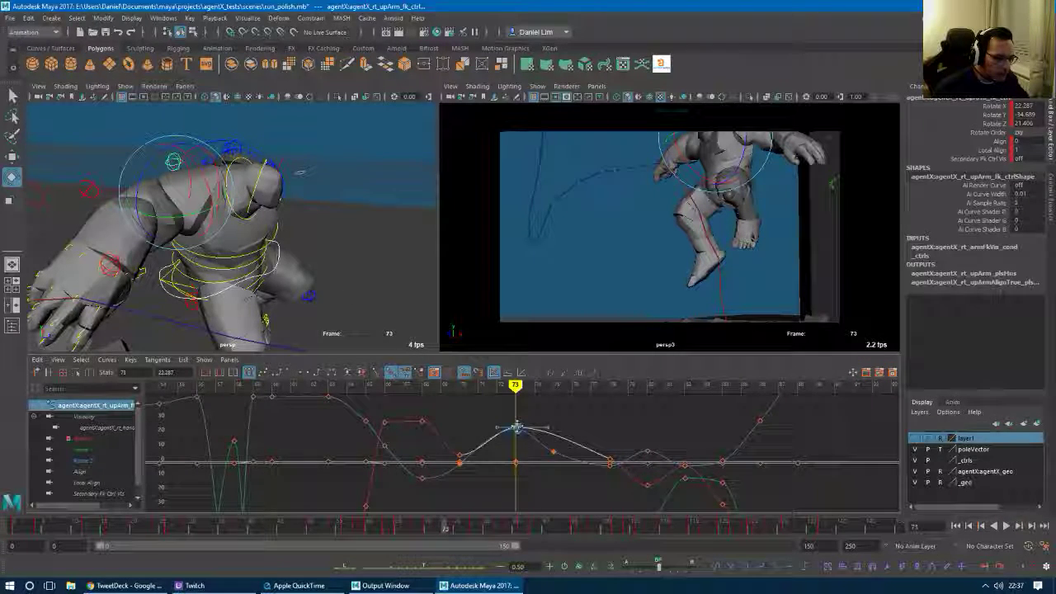
pyautogui.moveTo(516, 431); pyautogui.dragTo(518, 448, button='middle')
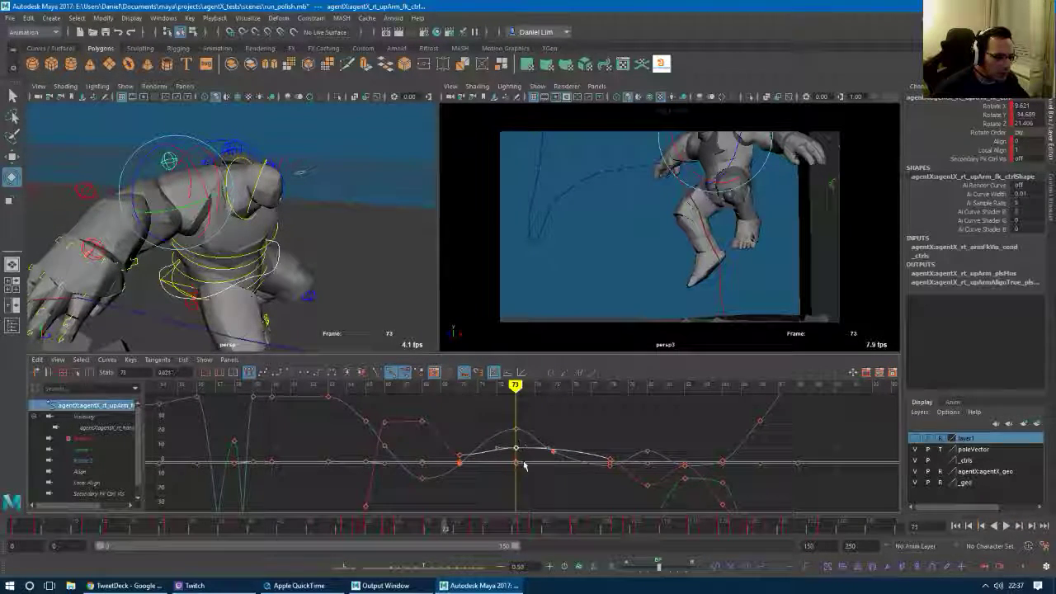
# At frame 75, rotate the right upper arm to about -11.7 in X, -40.6 in Y and 7.2 in Z.
pyautogui.moveTo(450, 529)
pyautogui.mouseDown()
pyautogui.moveTo(395, 529)
pyautogui.moveTo(466, 540)
pyautogui.moveTo(456, 533)
pyautogui.mouseUp()
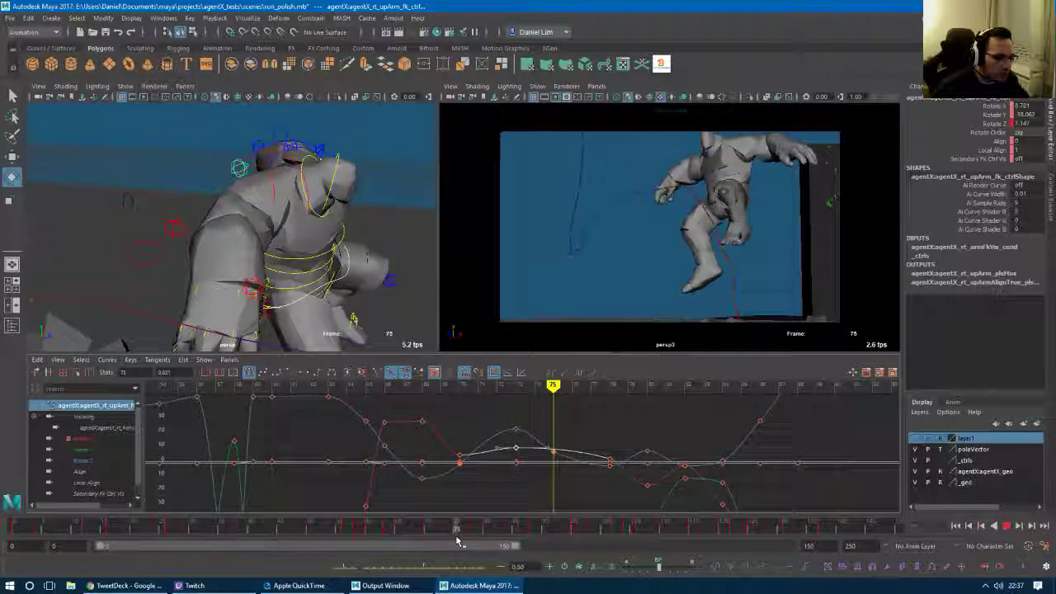
pyautogui.click(554, 452)
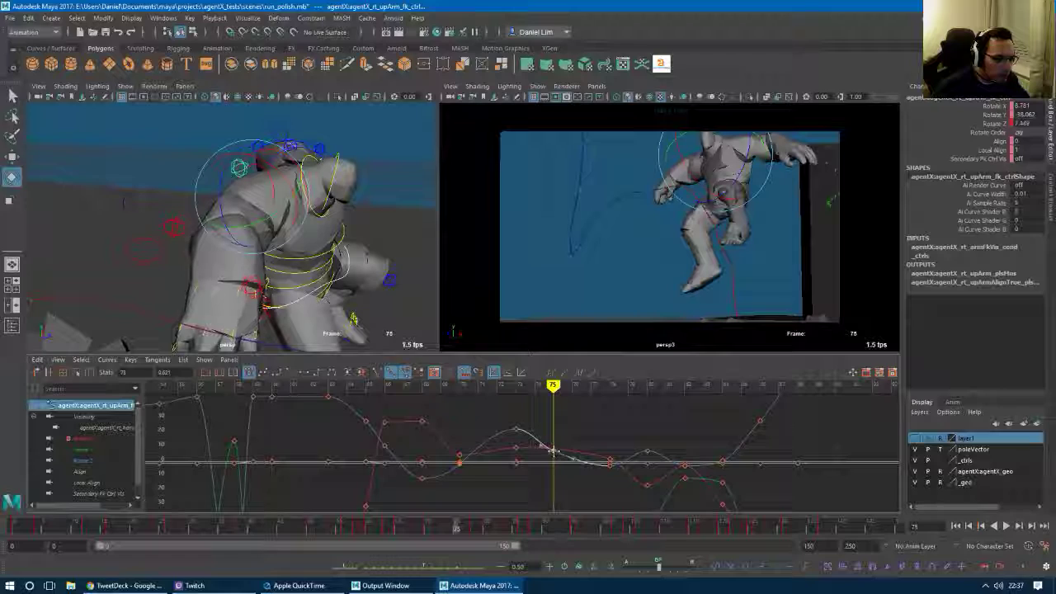
pyautogui.moveTo(552, 452); pyautogui.dragTo(556, 452, button='middle')
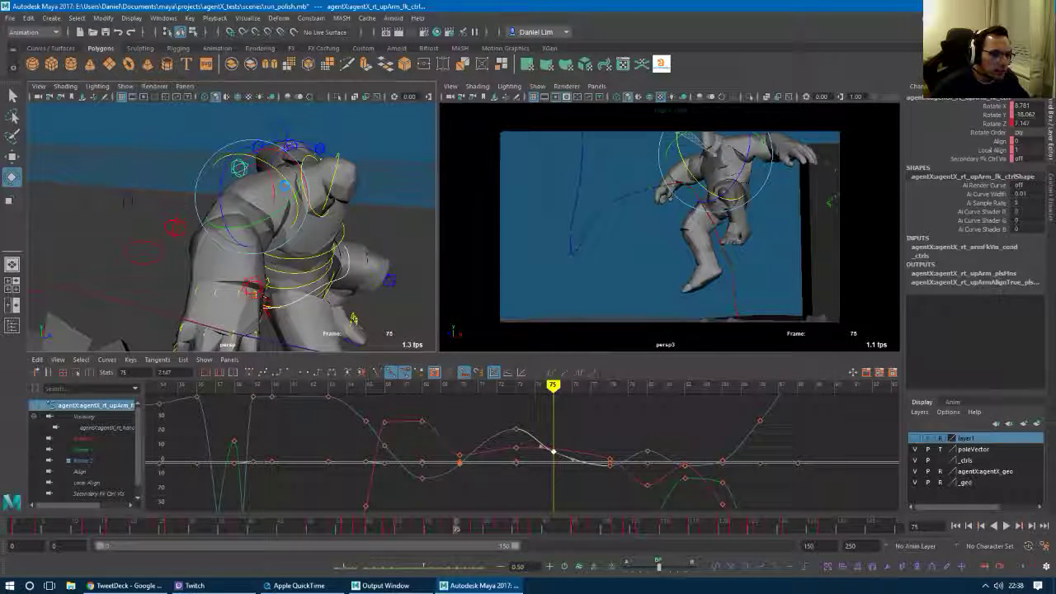
pyautogui.moveTo(282, 184); pyautogui.dragTo(277, 184)
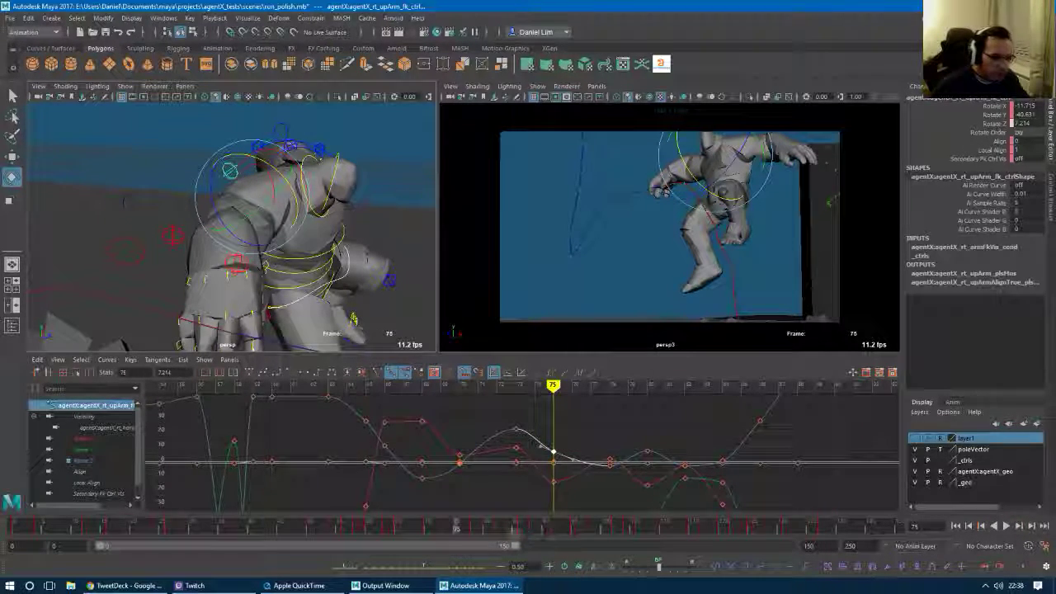
# Go to frame 73 and delete the right upper arm's Rotate X key there.
pyautogui.press(',')
pyautogui.click(517, 449)
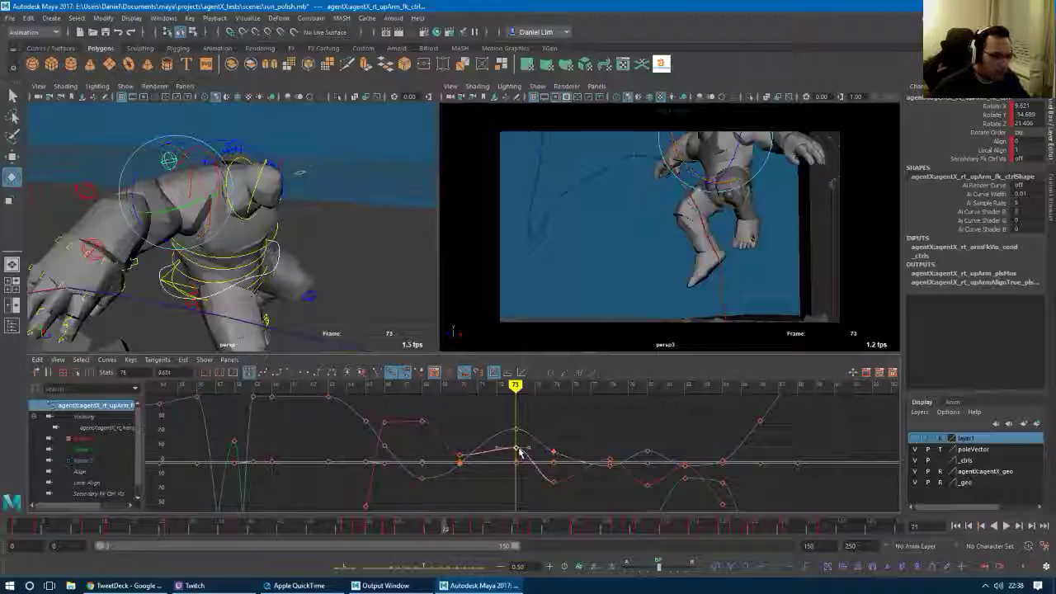
pyautogui.press('Delete')
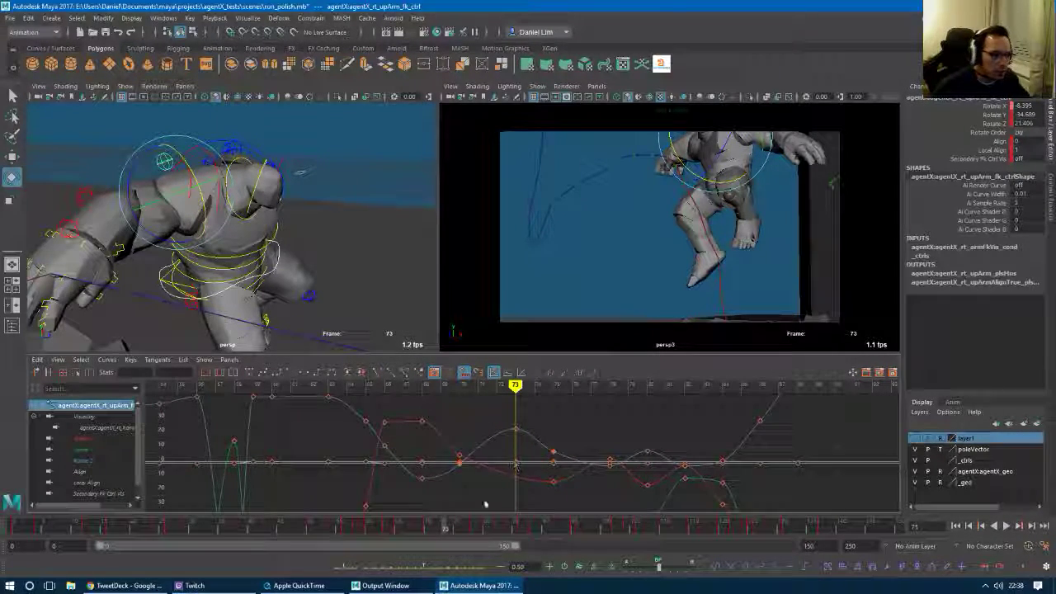
# Steepen the tangent of the upper arm's Rotate X key at frame 70, and play and scrub the motion back to frame 70.
pyautogui.click(461, 460)
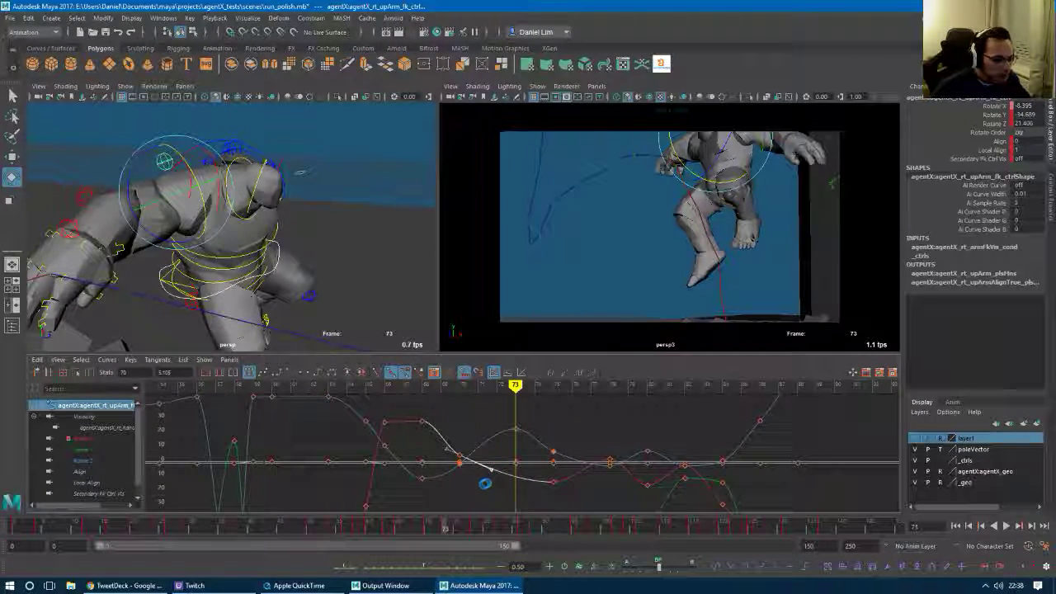
pyautogui.moveTo(482, 484); pyautogui.dragTo(473, 494, button='middle')
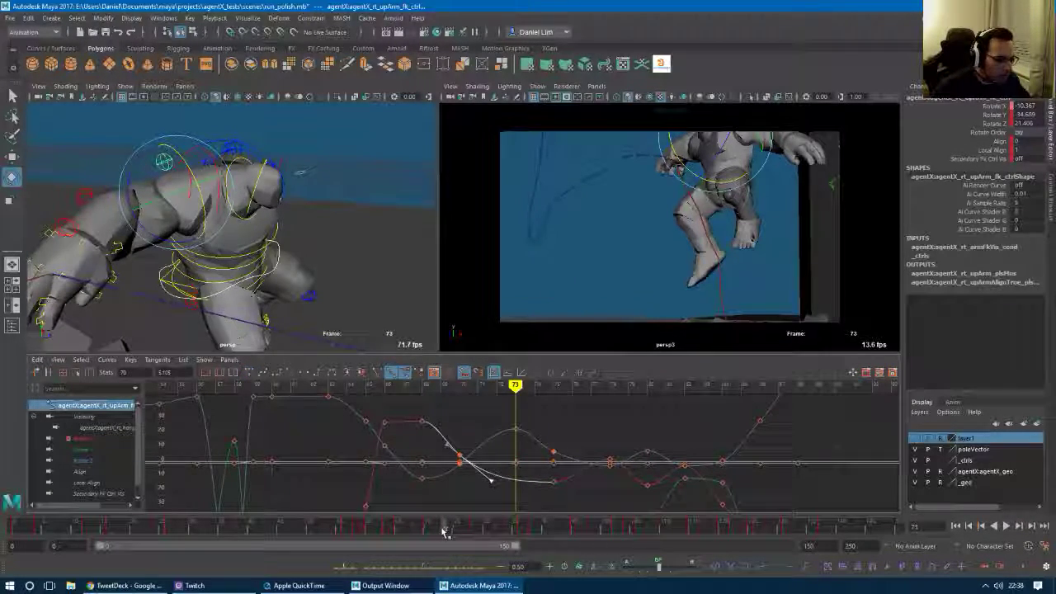
pyautogui.hotkey('alt', 'v')
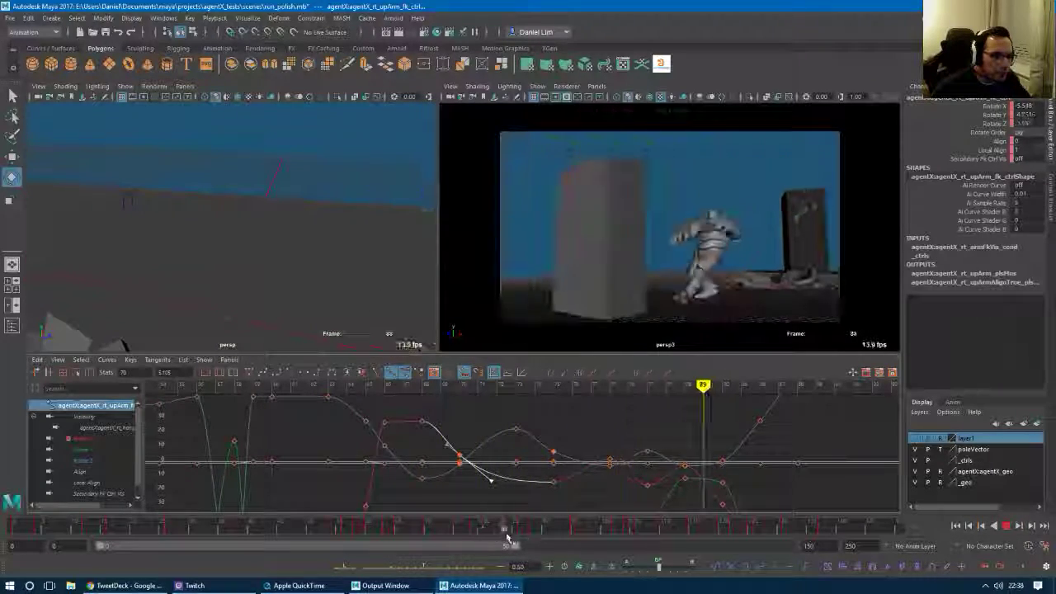
pyautogui.moveTo(507, 537)
pyautogui.mouseDown()
pyautogui.moveTo(533, 538)
pyautogui.moveTo(426, 542)
pyautogui.mouseUp()
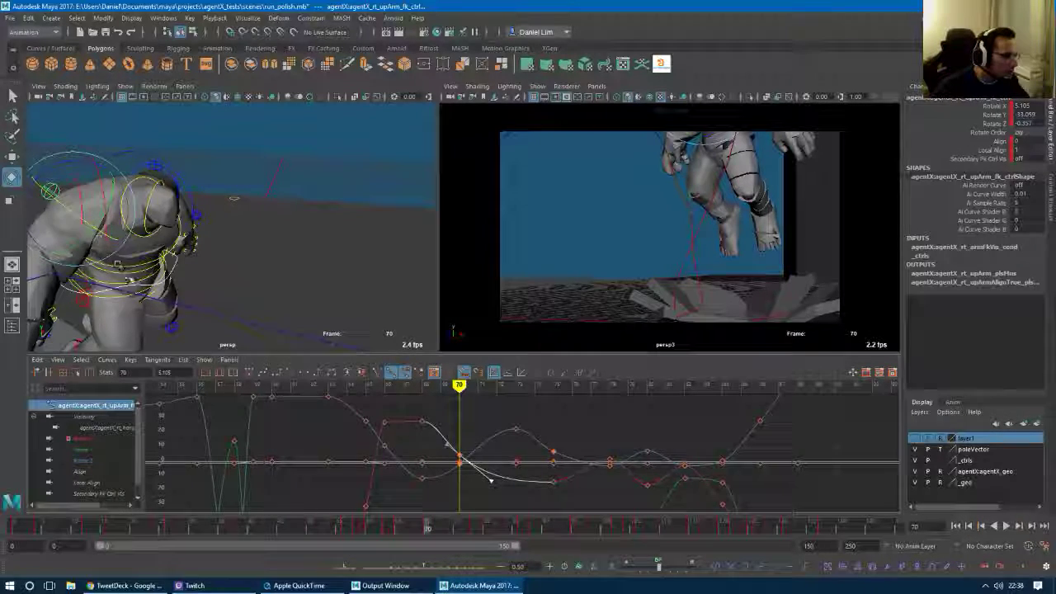
# Raise the right upper arm's Rotate Y key at frame 70 to about -28.4 in the graph.
pyautogui.keyDown('alt'); pyautogui.moveTo(123, 227); pyautogui.dragTo(253, 298); pyautogui.keyUp('alt')
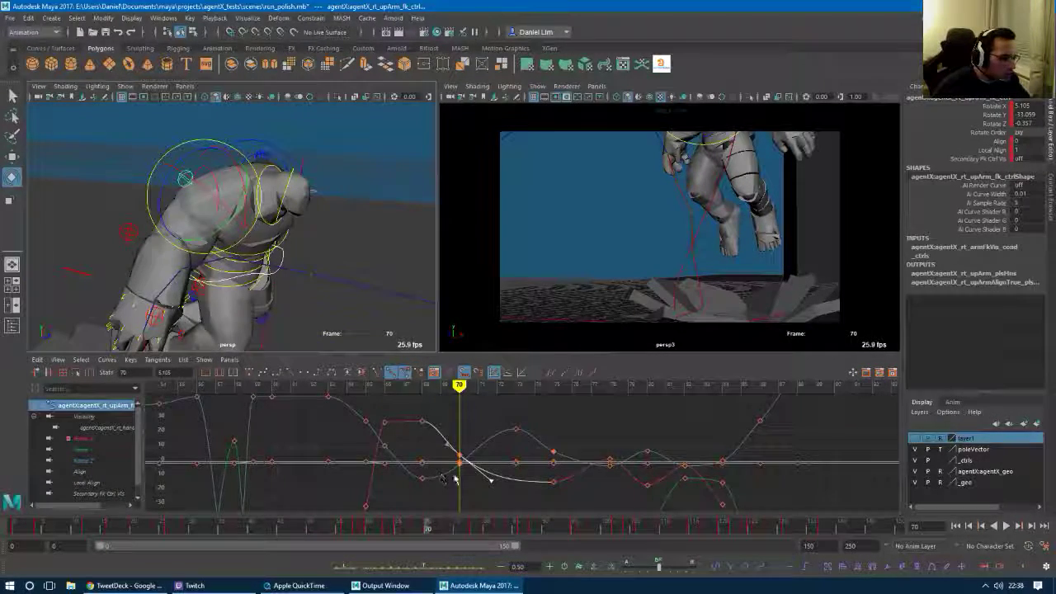
pyautogui.keyDown('alt'); pyautogui.moveTo(531, 500); pyautogui.dragTo(543, 421, button='middle'); pyautogui.keyUp('alt')
pyautogui.keyDown('alt'); pyautogui.moveTo(543, 421); pyautogui.dragTo(548, 467, button='right'); pyautogui.keyUp('alt')
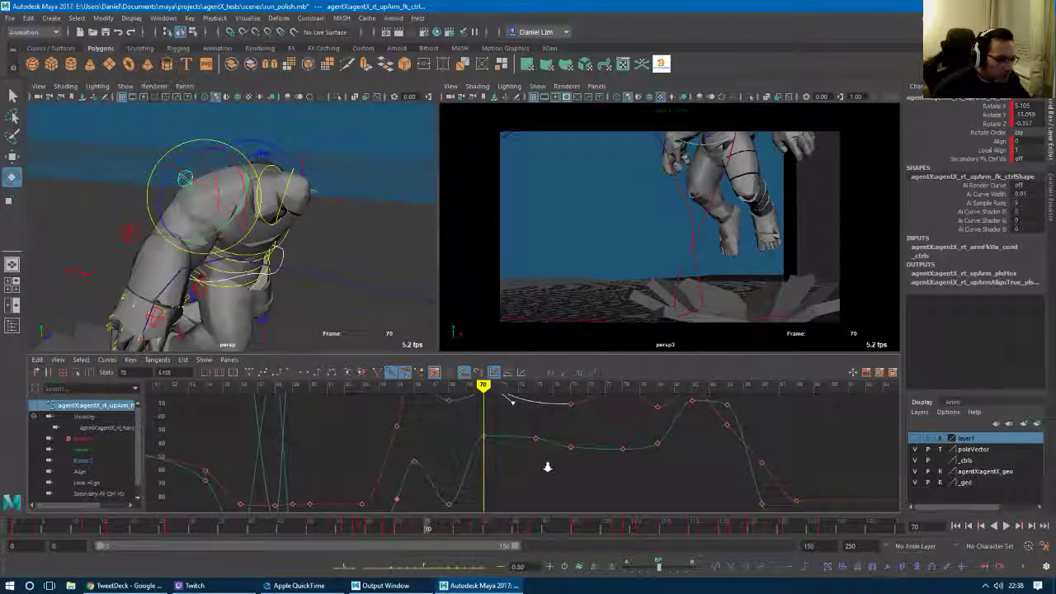
pyautogui.click(483, 435)
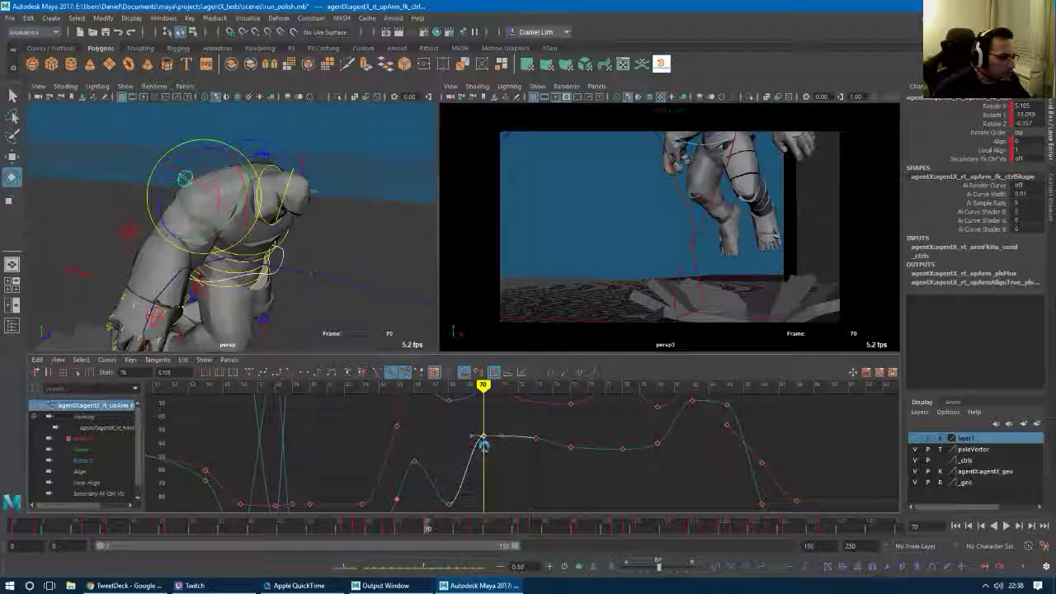
pyautogui.moveTo(484, 446); pyautogui.dragTo(483, 429, button='middle')
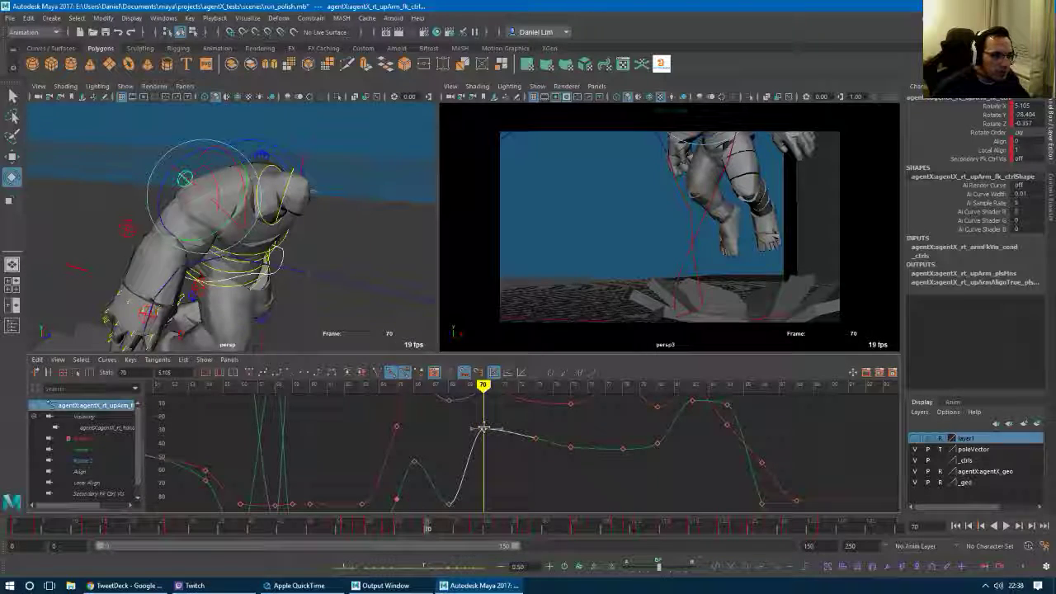
# Delete the right upper arm's Rotate Z and Rotate X keys at frame 80, and play the motion back.
pyautogui.moveTo(429, 535)
pyautogui.mouseDown()
pyautogui.moveTo(369, 532)
pyautogui.moveTo(511, 537)
pyautogui.moveTo(450, 543)
pyautogui.moveTo(487, 548)
pyautogui.mouseUp()
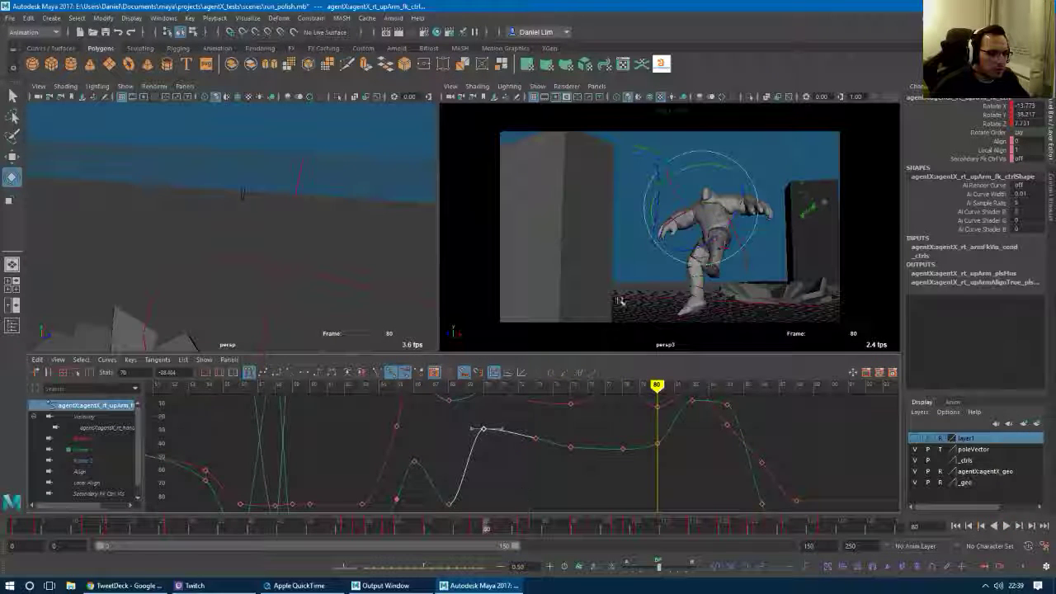
pyautogui.keyDown('alt'); pyautogui.moveTo(680, 452); pyautogui.dragTo(633, 490, button='middle'); pyautogui.keyUp('alt')
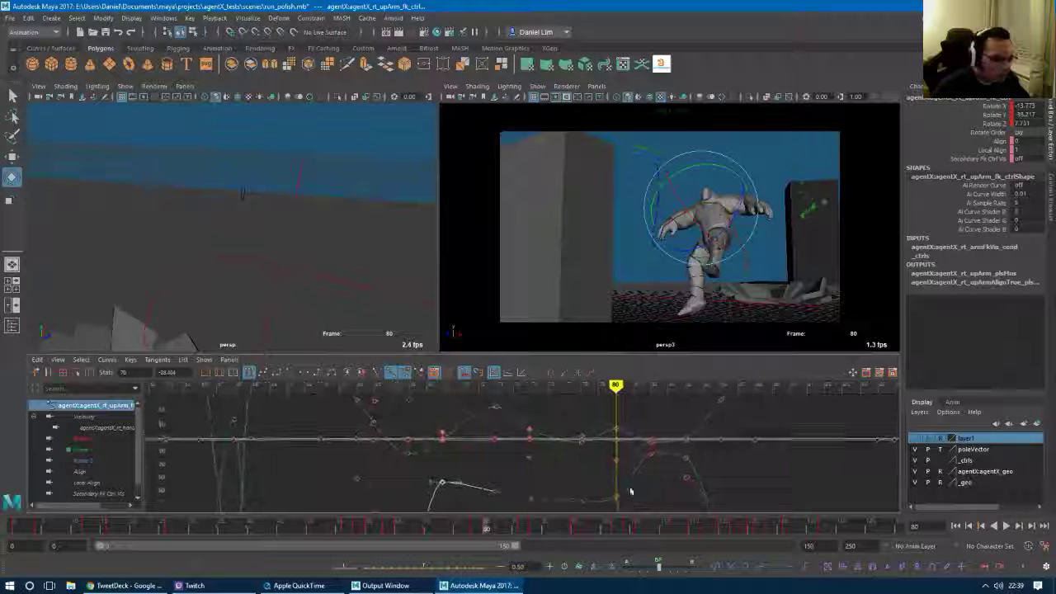
pyautogui.click(616, 430)
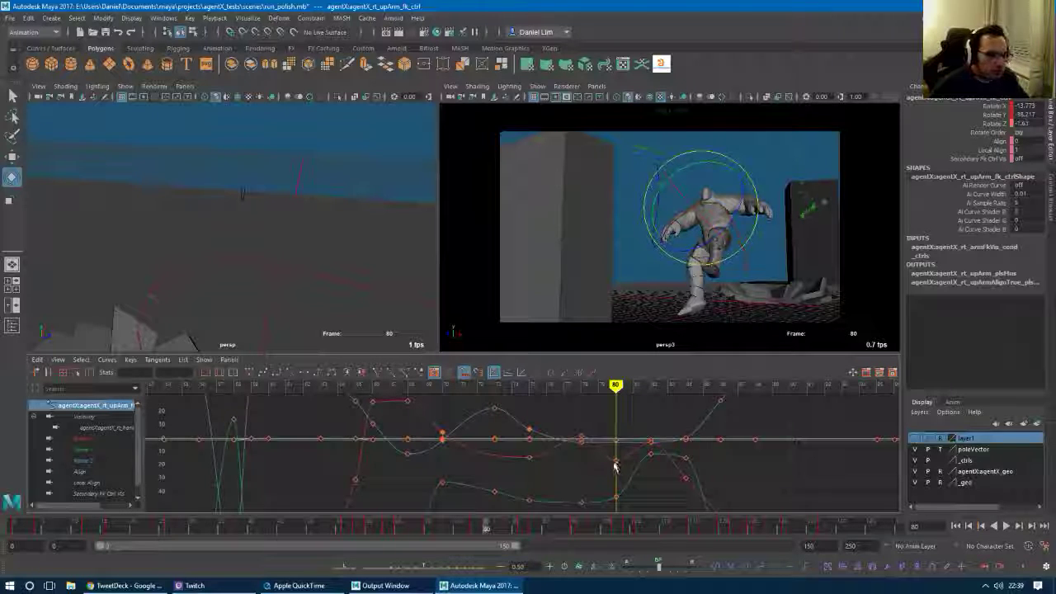
pyautogui.click(617, 460)
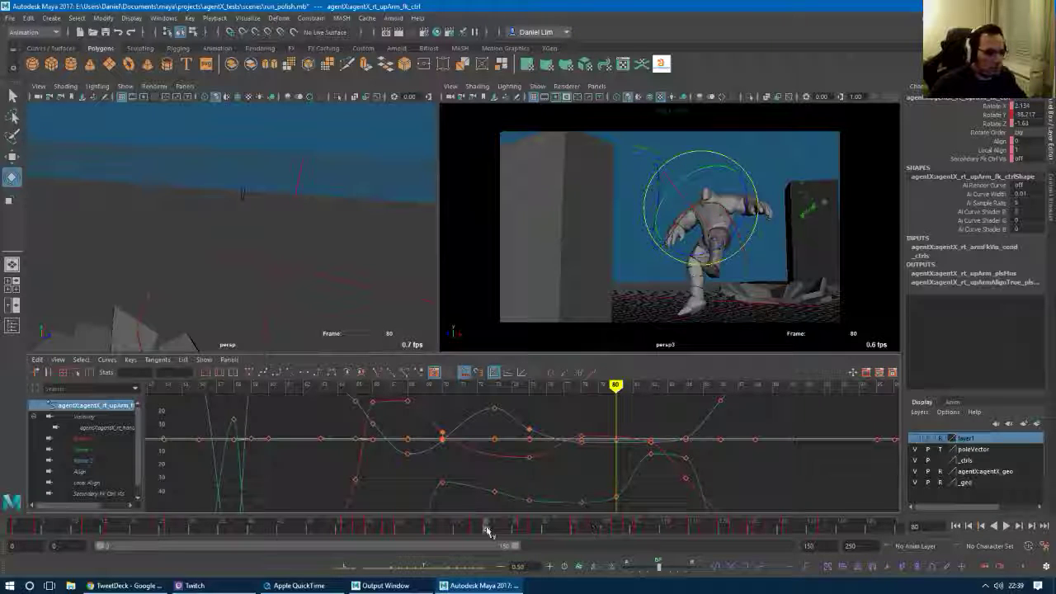
pyautogui.hotkey('alt', 'v')
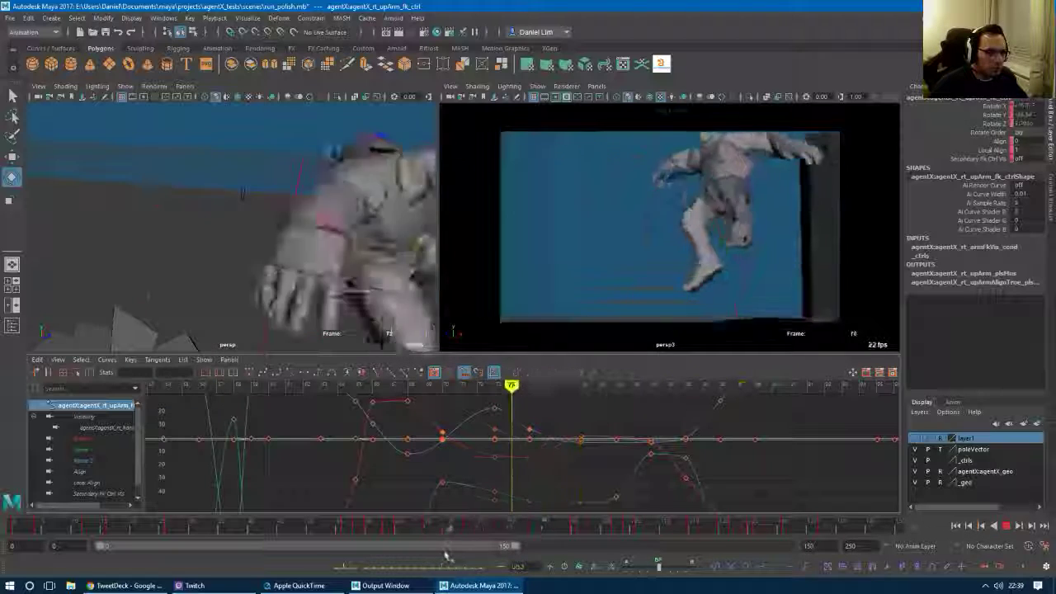
# Maximize the persp3 camera view, hide its motion trails and deselect the arm control.
pyautogui.press('space')
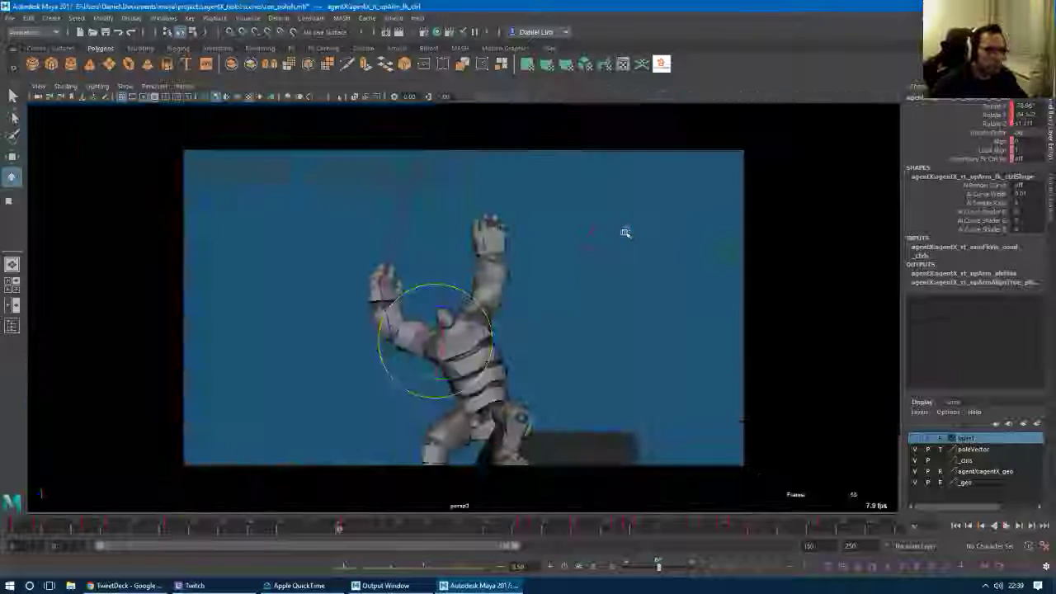
pyautogui.click(126, 86)
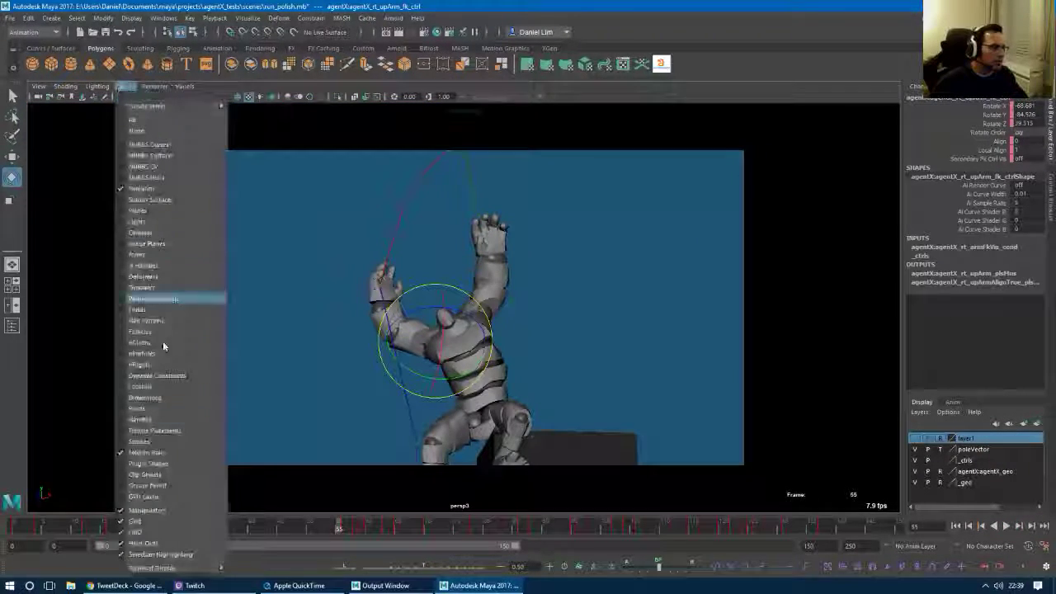
pyautogui.click(160, 453)
pyautogui.click(350, 249)
# Playblast the shot from the persp3 camera, overwriting the existing run_polish.mov file.
pyautogui.press('space')
pyautogui.moveTo(350, 254); pyautogui.dragTo(380, 214)
pyautogui.click(382, 214)
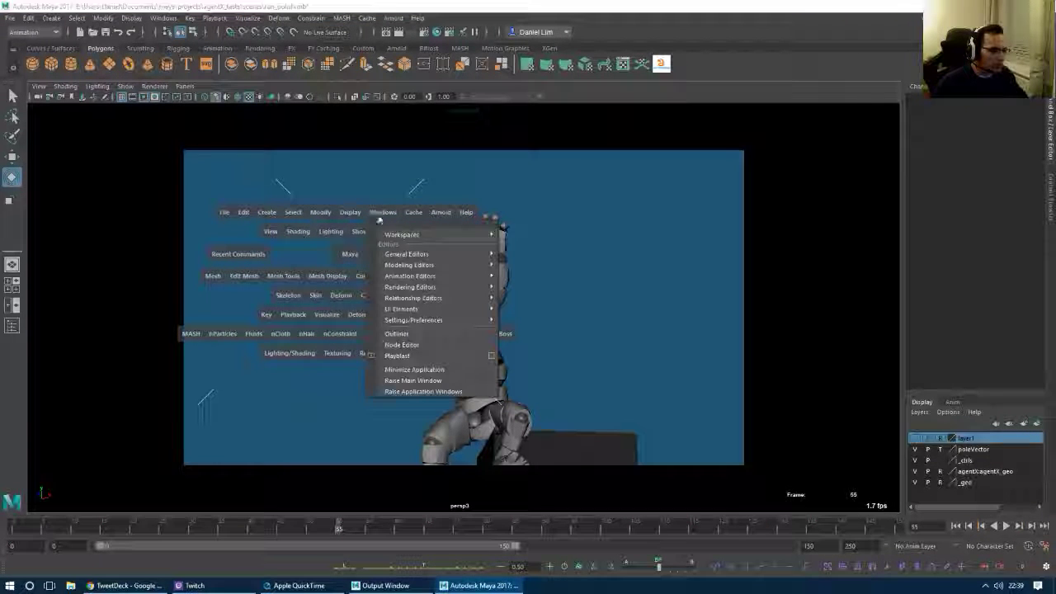
pyautogui.click(426, 356)
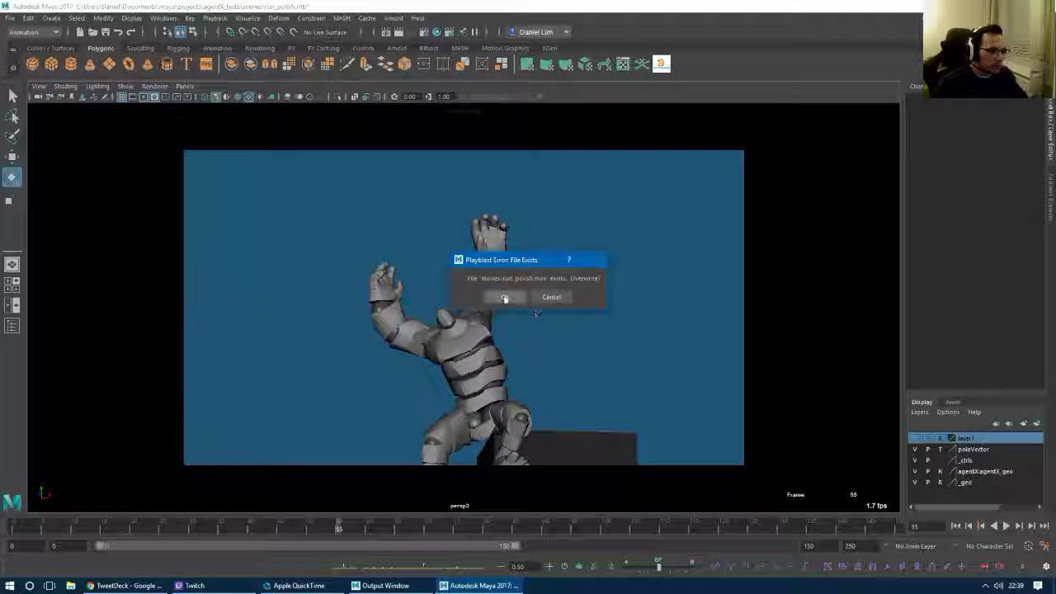
pyautogui.click(505, 298)
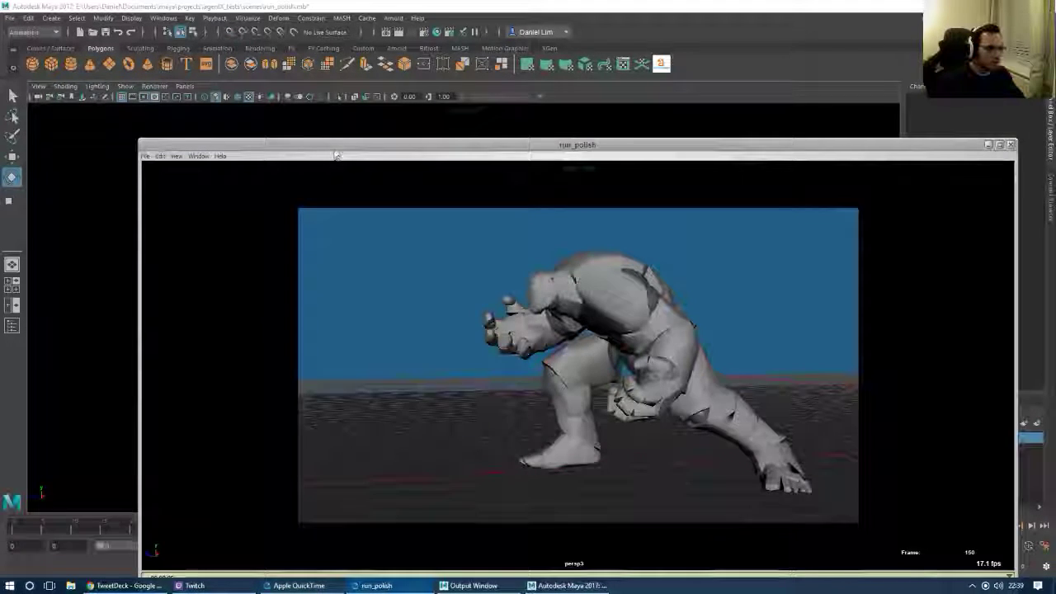
# Move the run_polish movie player fully into view and play the new playblast to check the overall motion.
pyautogui.moveTo(331, 148); pyautogui.dragTo(278, 71)
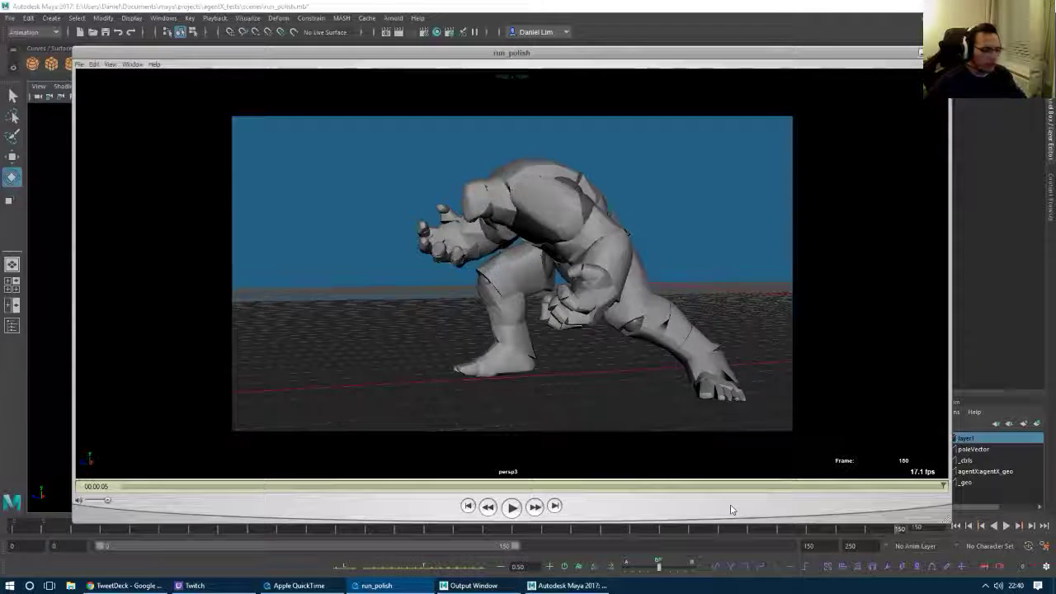
pyautogui.press('space')
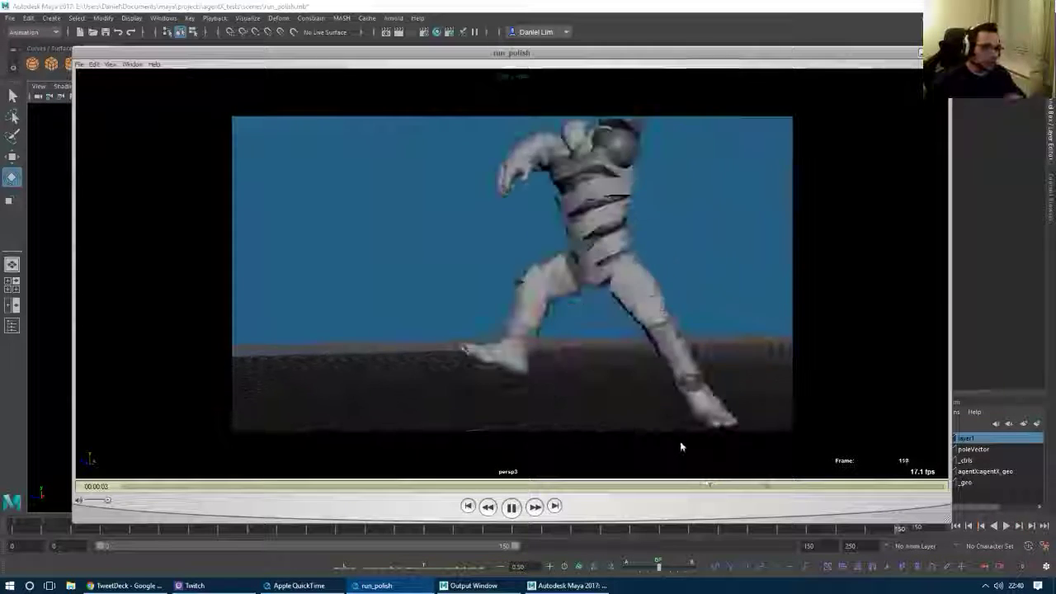
pyautogui.press('space')
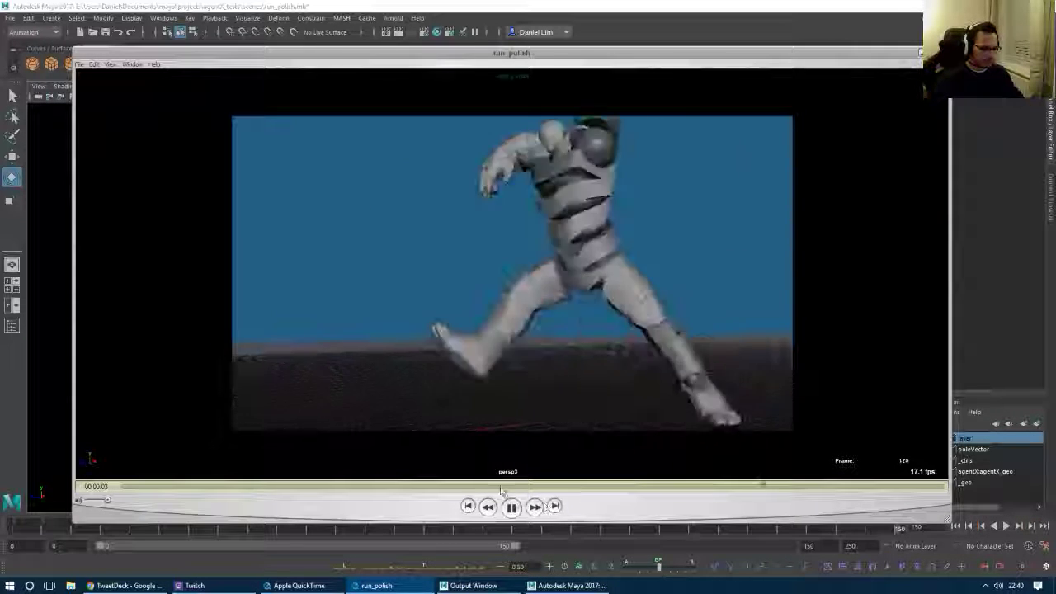
pyautogui.moveTo(502, 488); pyautogui.dragTo(470, 506)
pyautogui.press('space')
pyautogui.press('space')
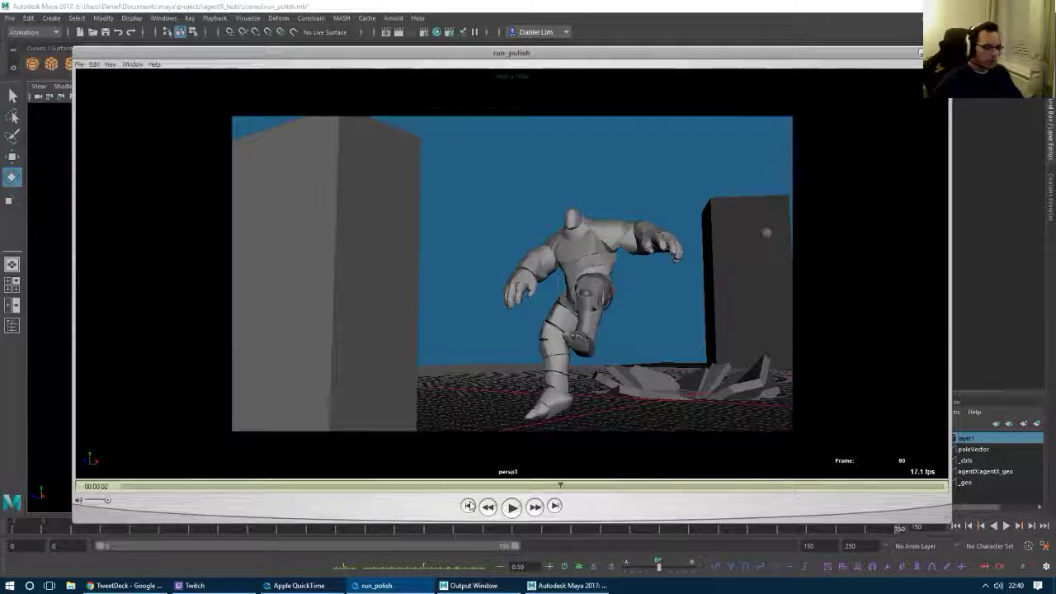
# Scrub and replay the playblast repeatedly to examine the arms and body through the leap and landing around frames 73 to 86.
pyautogui.moveTo(485, 488); pyautogui.dragTo(600, 518)
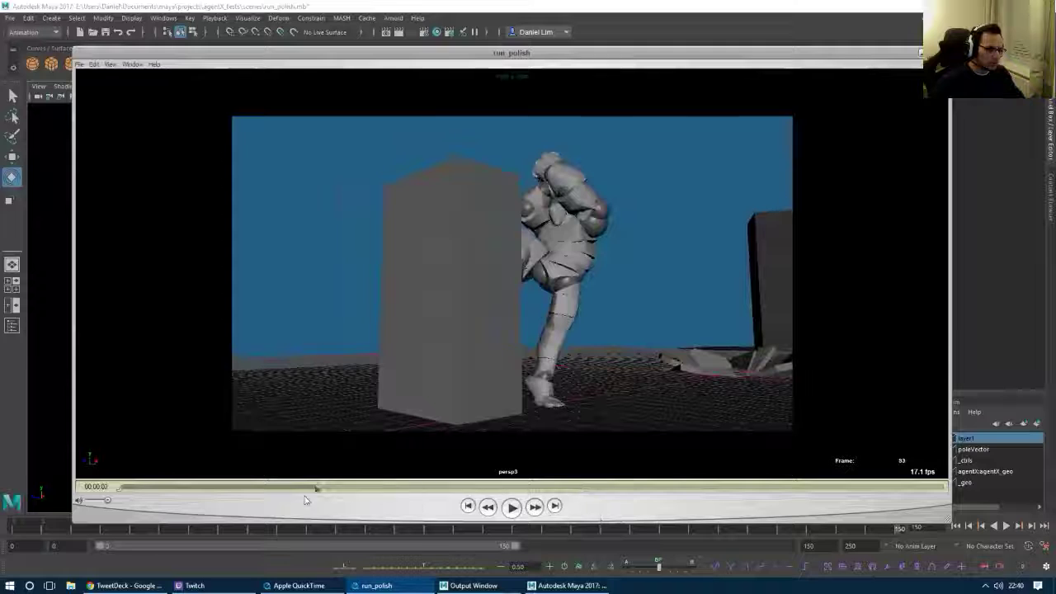
pyautogui.moveTo(305, 500); pyautogui.dragTo(136, 477)
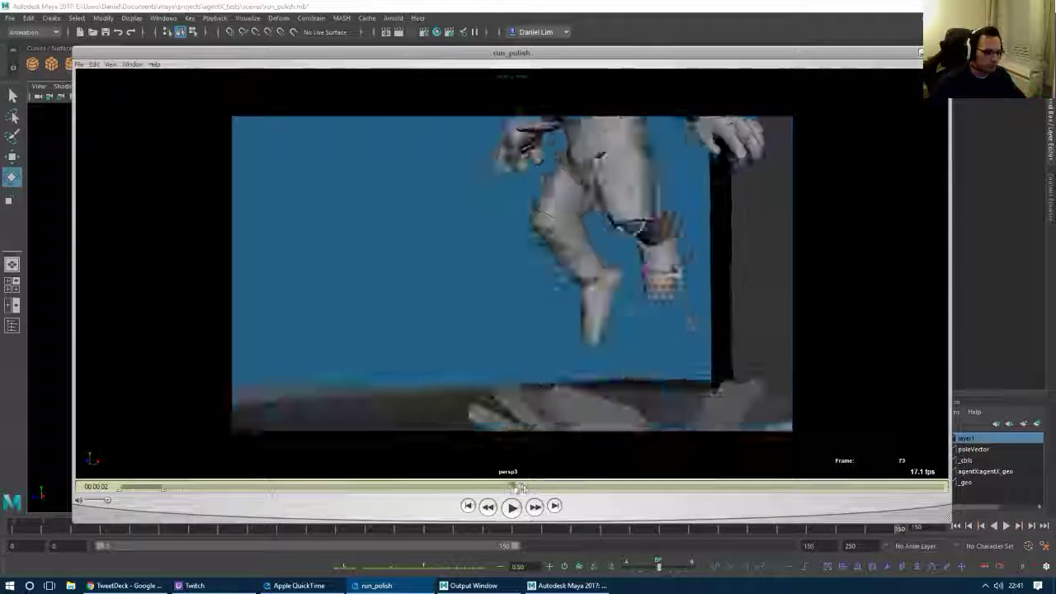
pyautogui.moveTo(512, 485); pyautogui.dragTo(405, 479)
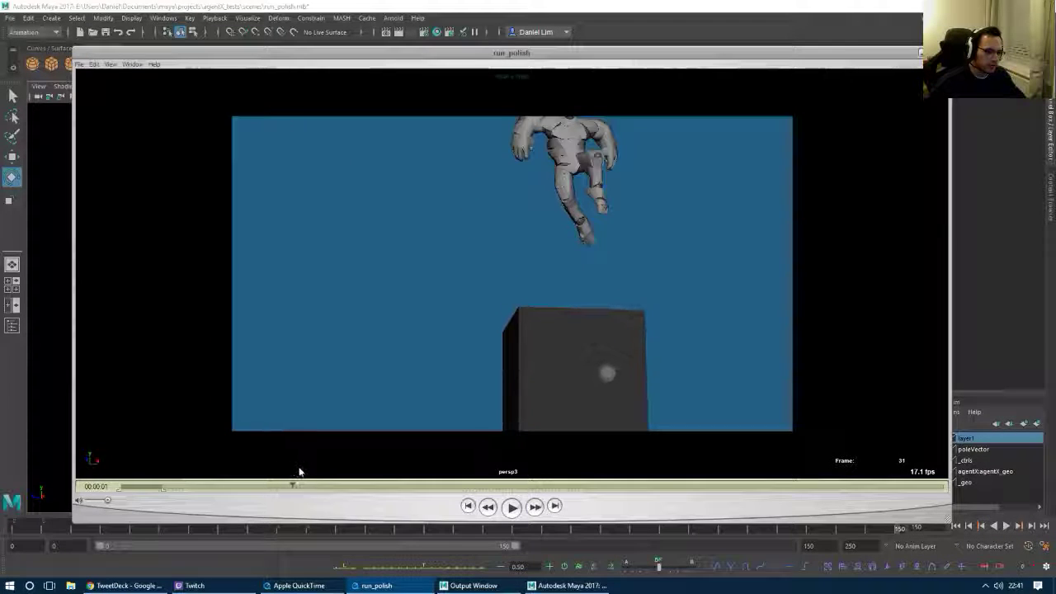
pyautogui.moveTo(429, 483); pyautogui.dragTo(555, 505)
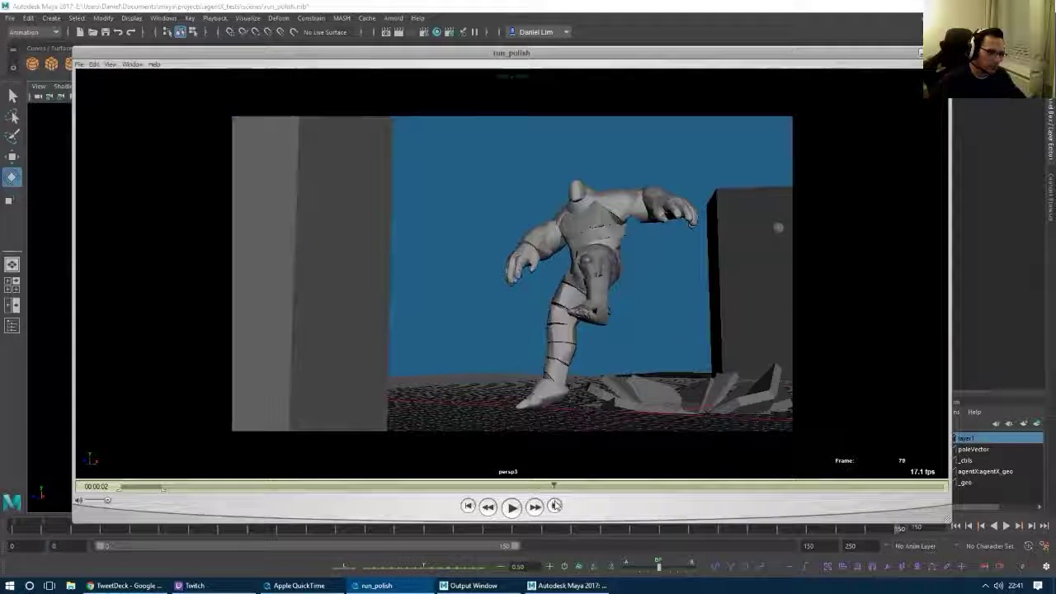
pyautogui.press('space')
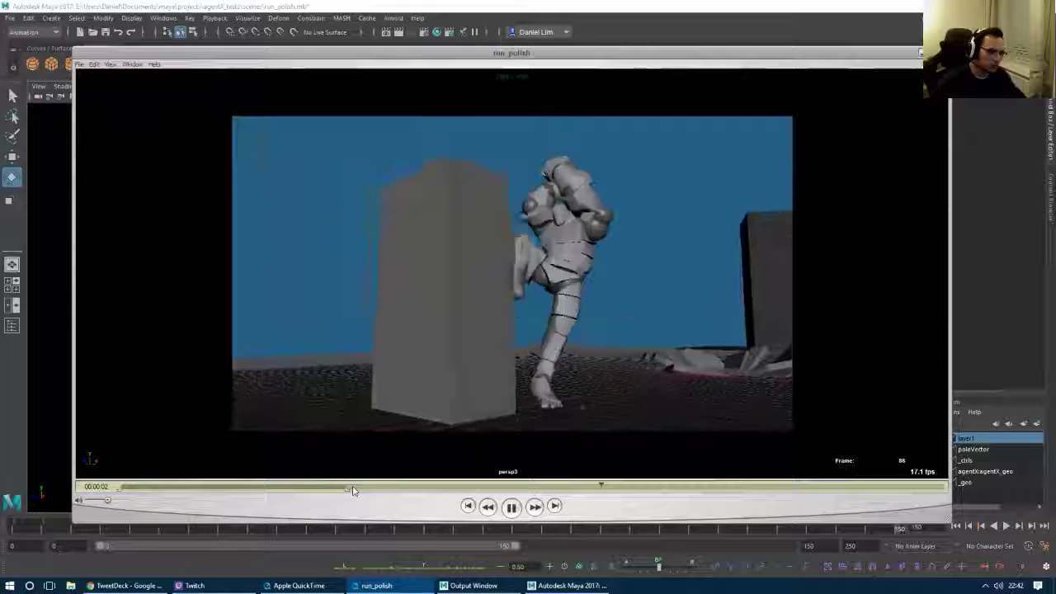
pyautogui.moveTo(352, 491)
pyautogui.mouseDown()
pyautogui.moveTo(543, 490)
pyautogui.moveTo(530, 487)
pyautogui.moveTo(477, 500)
pyautogui.moveTo(542, 509)
pyautogui.moveTo(499, 517)
pyautogui.moveTo(340, 501)
pyautogui.mouseUp()
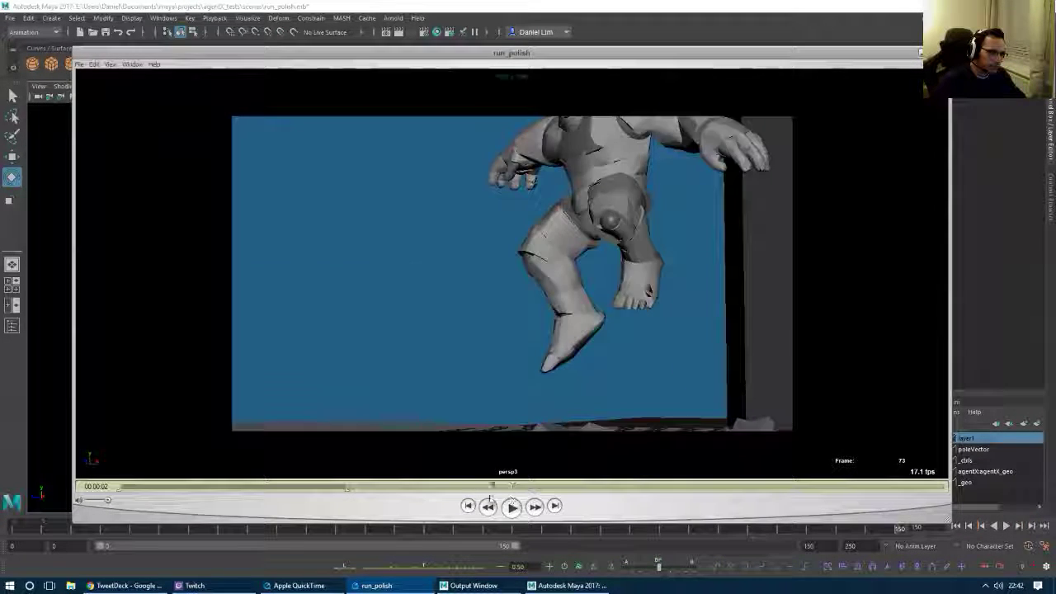
pyautogui.moveTo(435, 500); pyautogui.dragTo(561, 516)
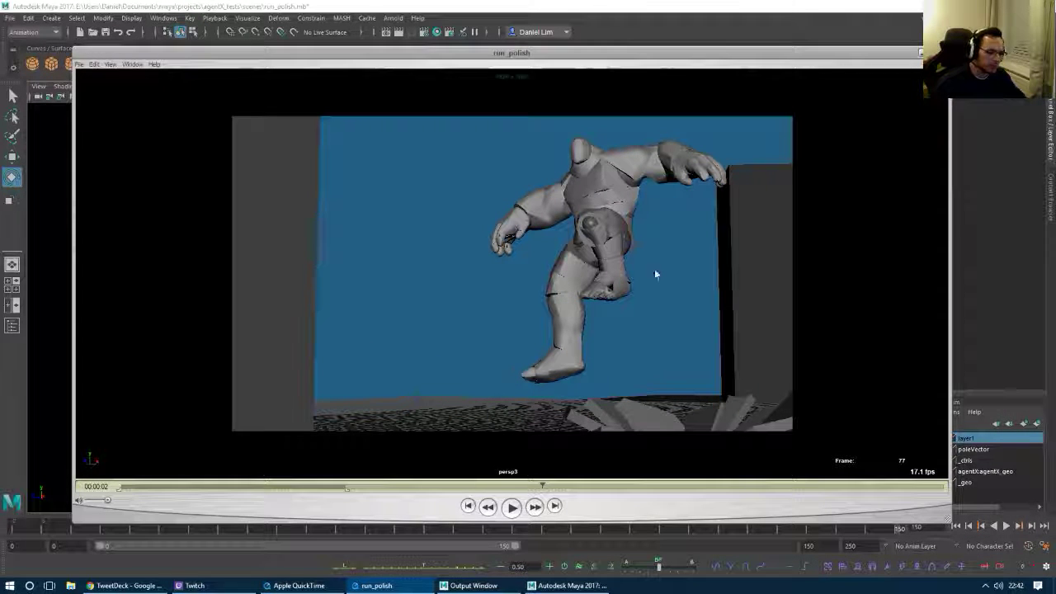
pyautogui.moveTo(378, 492)
pyautogui.mouseDown()
pyautogui.moveTo(339, 489)
pyautogui.moveTo(518, 492)
pyautogui.moveTo(539, 500)
pyautogui.moveTo(558, 534)
pyautogui.moveTo(547, 533)
pyautogui.moveTo(576, 532)
pyautogui.moveTo(538, 529)
pyautogui.moveTo(623, 547)
pyautogui.mouseUp()
pyautogui.moveTo(505, 525); pyautogui.dragTo(76, 499)
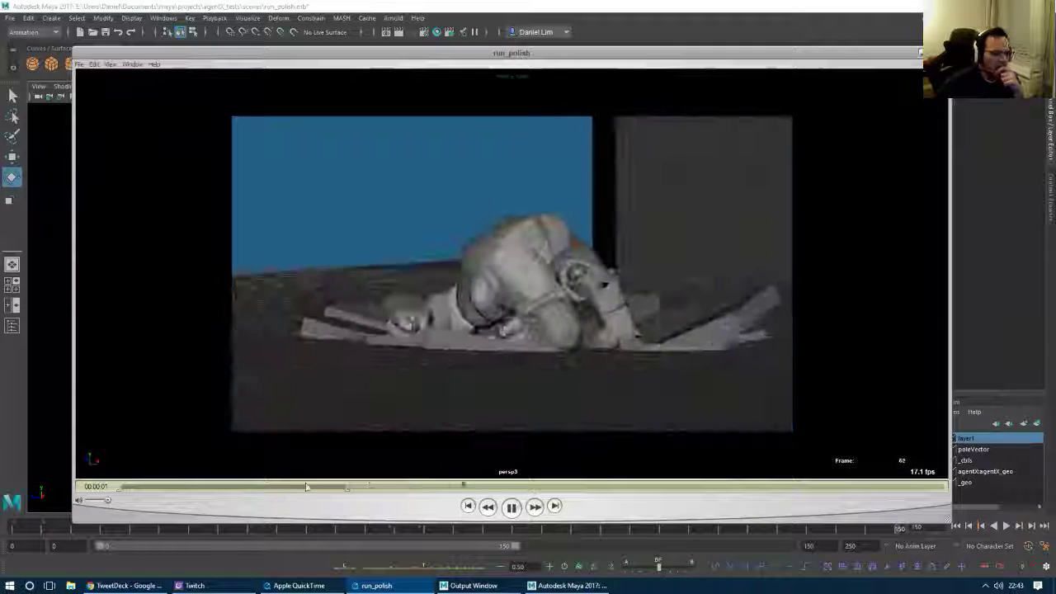
# Step through the playblast from the leap past the kick to the final crouch, and replay it to review the whole shot.
pyautogui.moveTo(306, 487); pyautogui.dragTo(139, 491)
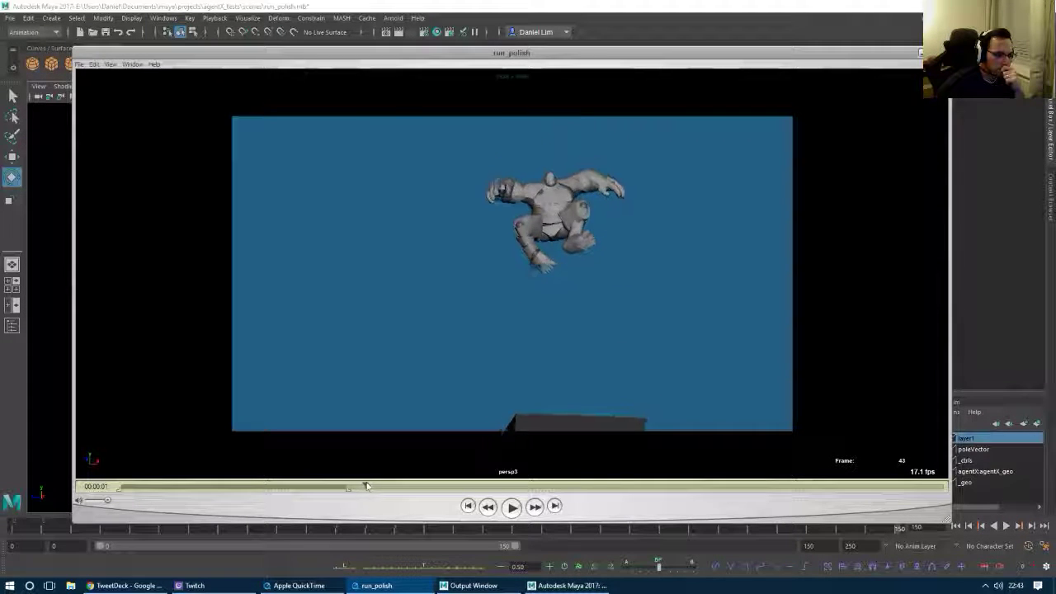
pyautogui.moveTo(402, 487); pyautogui.dragTo(647, 534)
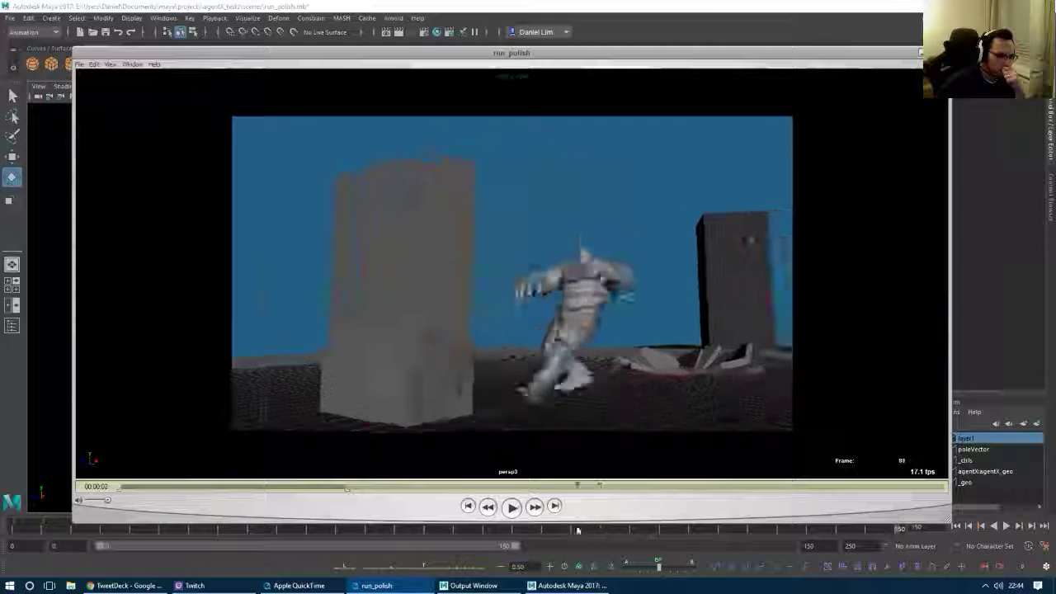
pyautogui.moveTo(578, 531); pyautogui.dragTo(589, 533)
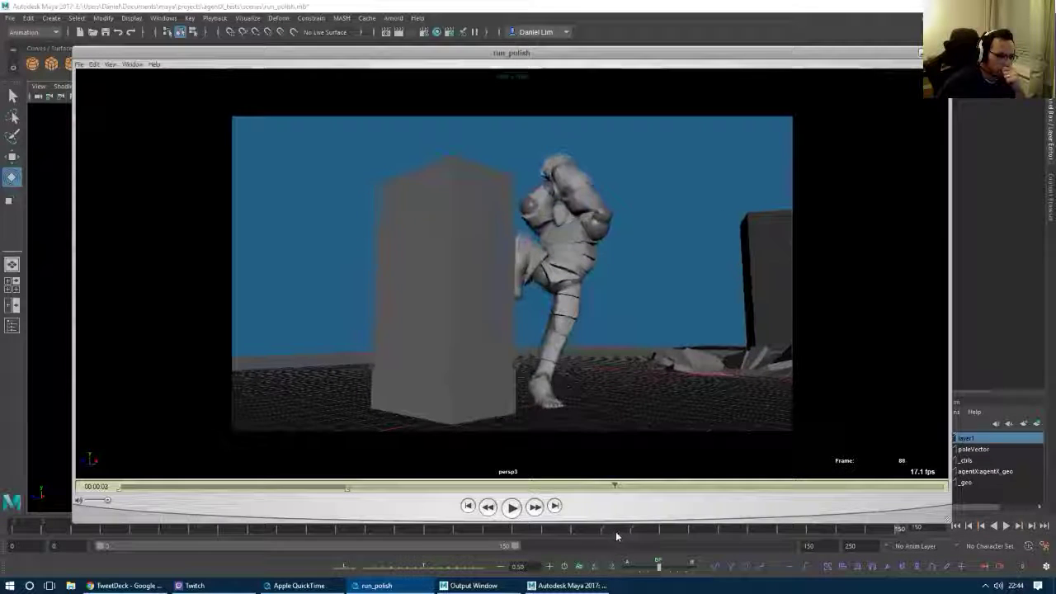
pyautogui.moveTo(651, 536); pyautogui.dragTo(674, 557)
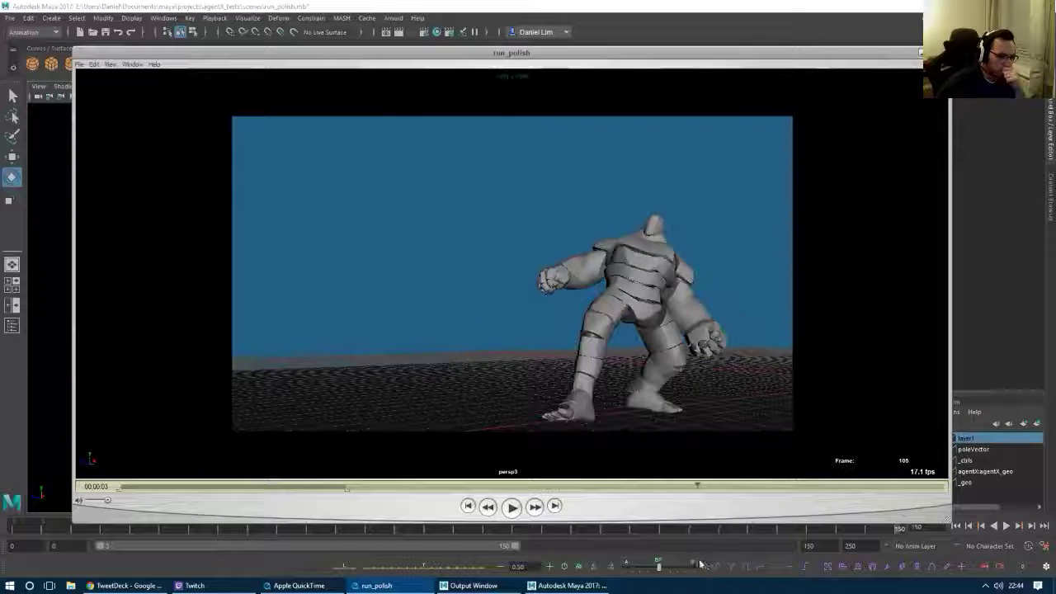
pyautogui.moveTo(715, 566); pyautogui.dragTo(872, 578)
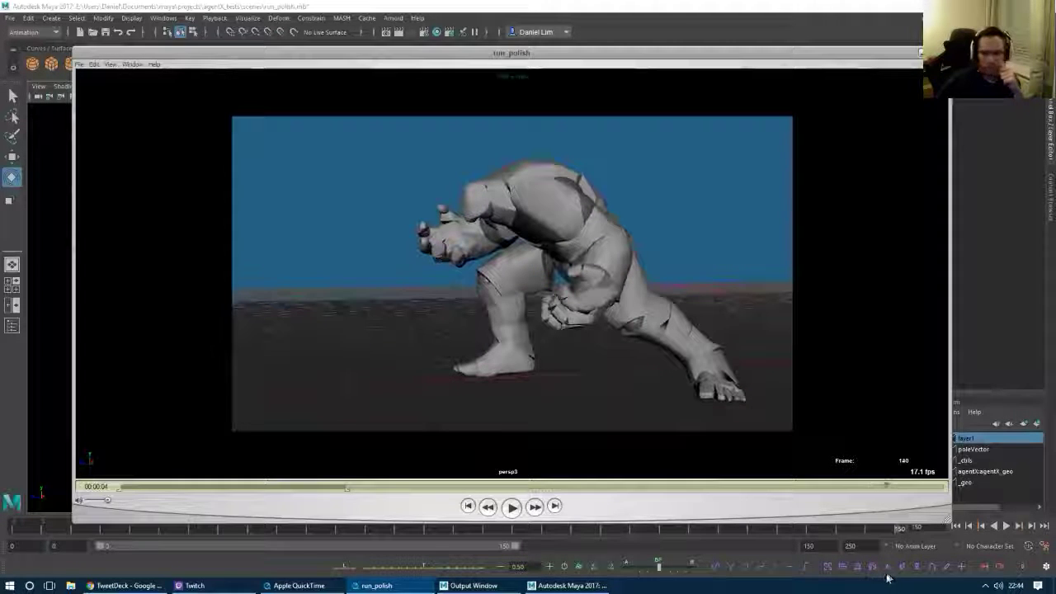
pyautogui.press('space')
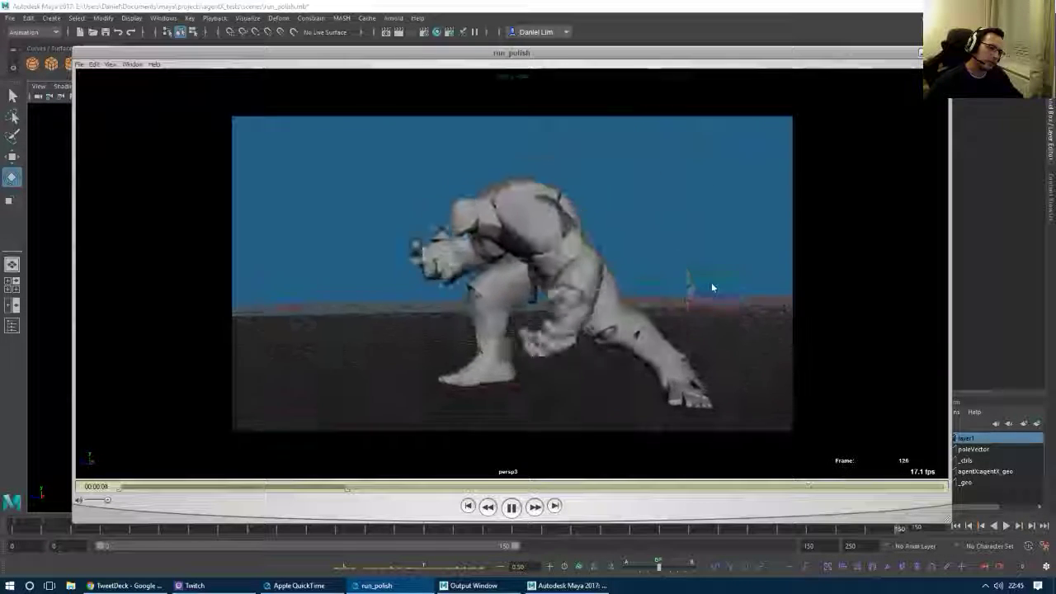
# Close the run_polish movie player and restore the layout with both viewports and the Graph Editor.
pyautogui.click(921, 52)
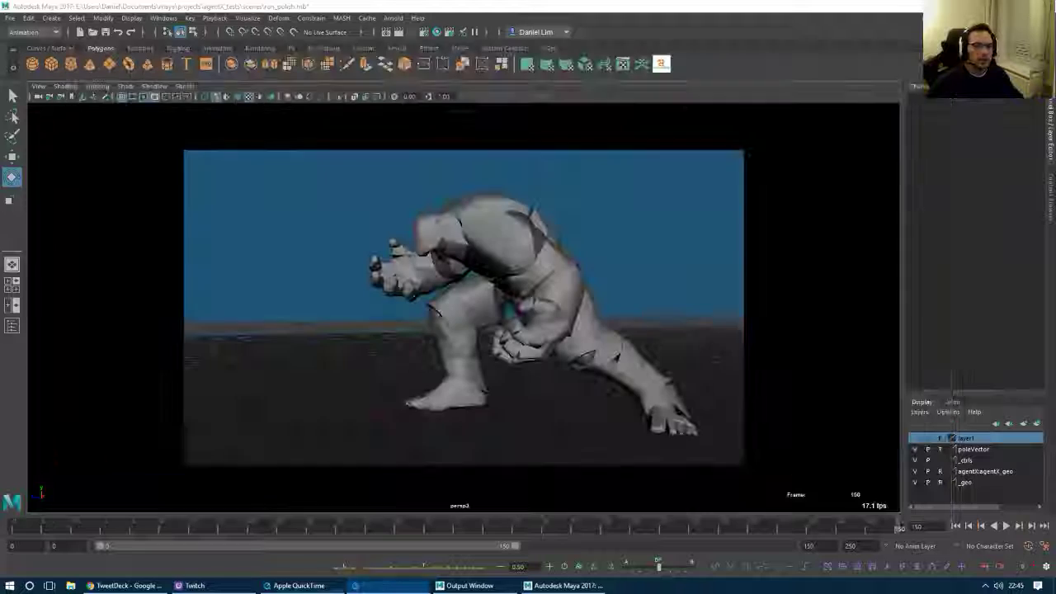
pyautogui.click(126, 265)
pyautogui.press('space')
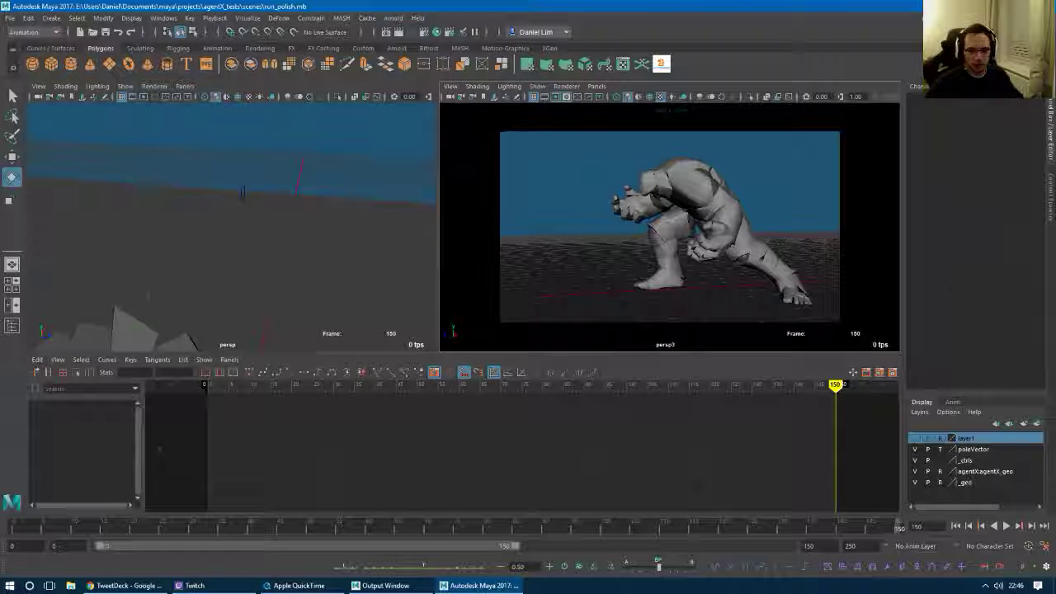
# Close Maya's Output Window and bring the main Maya window back into focus.
pyautogui.hotkey('alt', 'Tab')
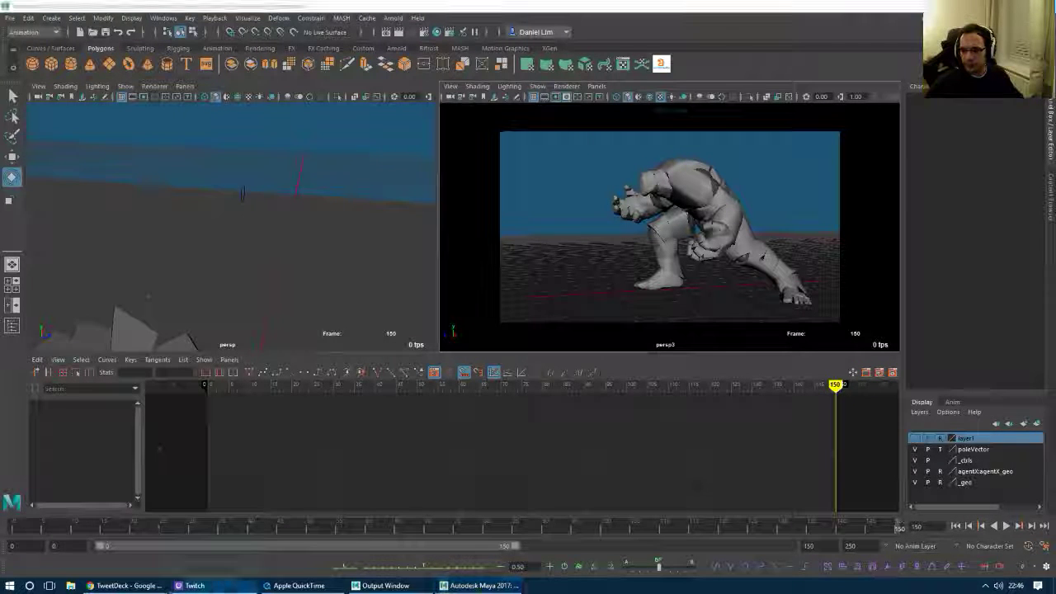
pyautogui.rightClick(386, 584)
pyautogui.click(391, 565)
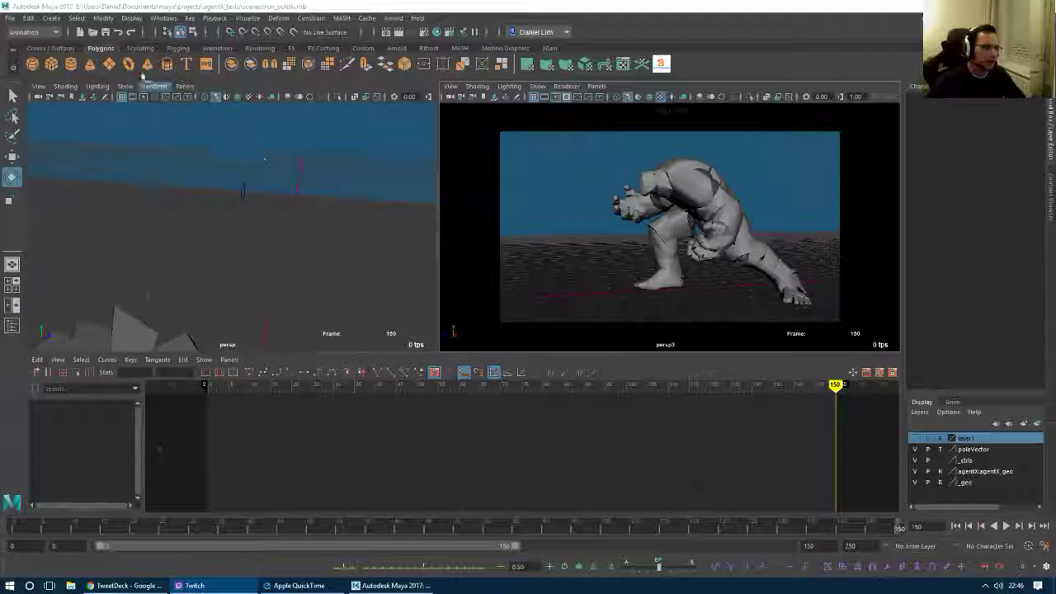
pyautogui.click(110, 6)
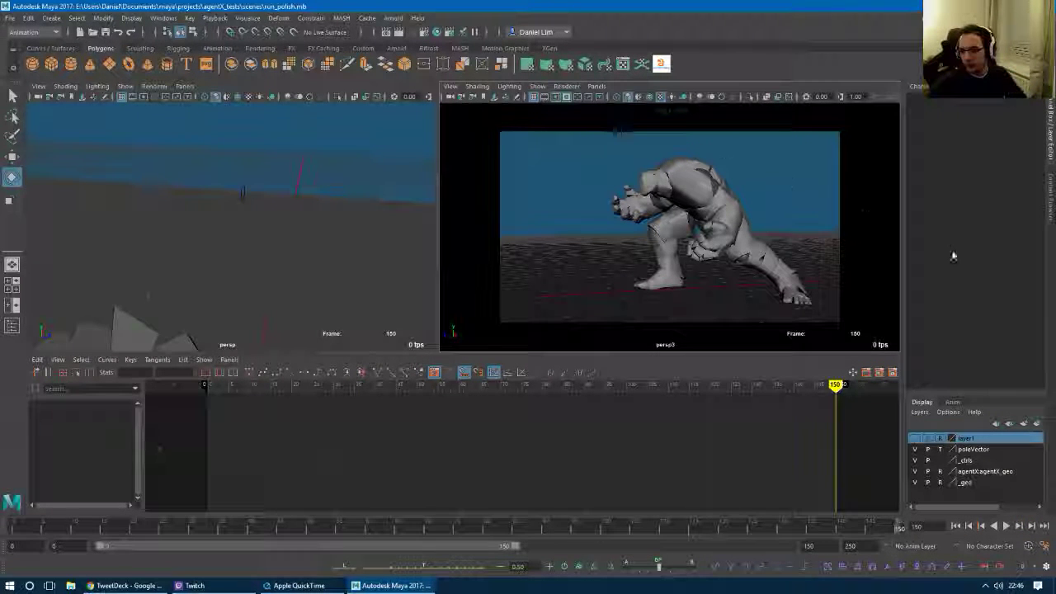